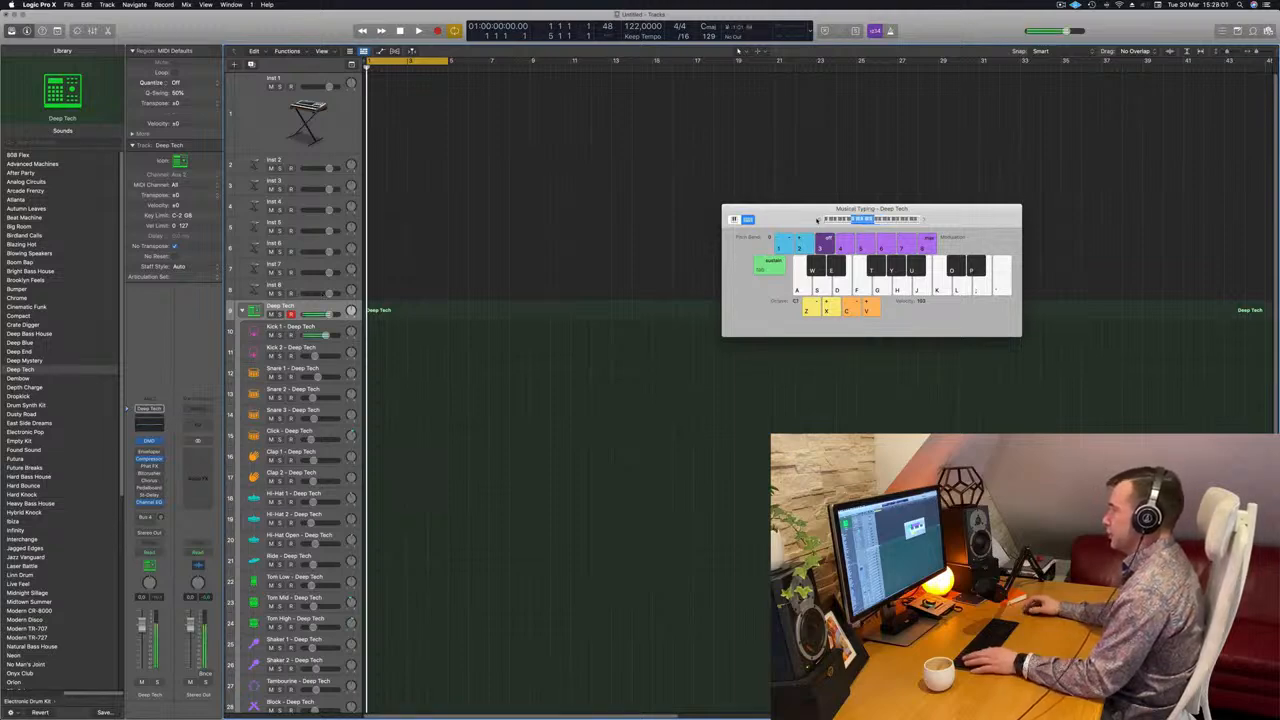
# Record a one-bar kick pattern and open its notes in the Piano Roll for review.
pyautogui.press('r')
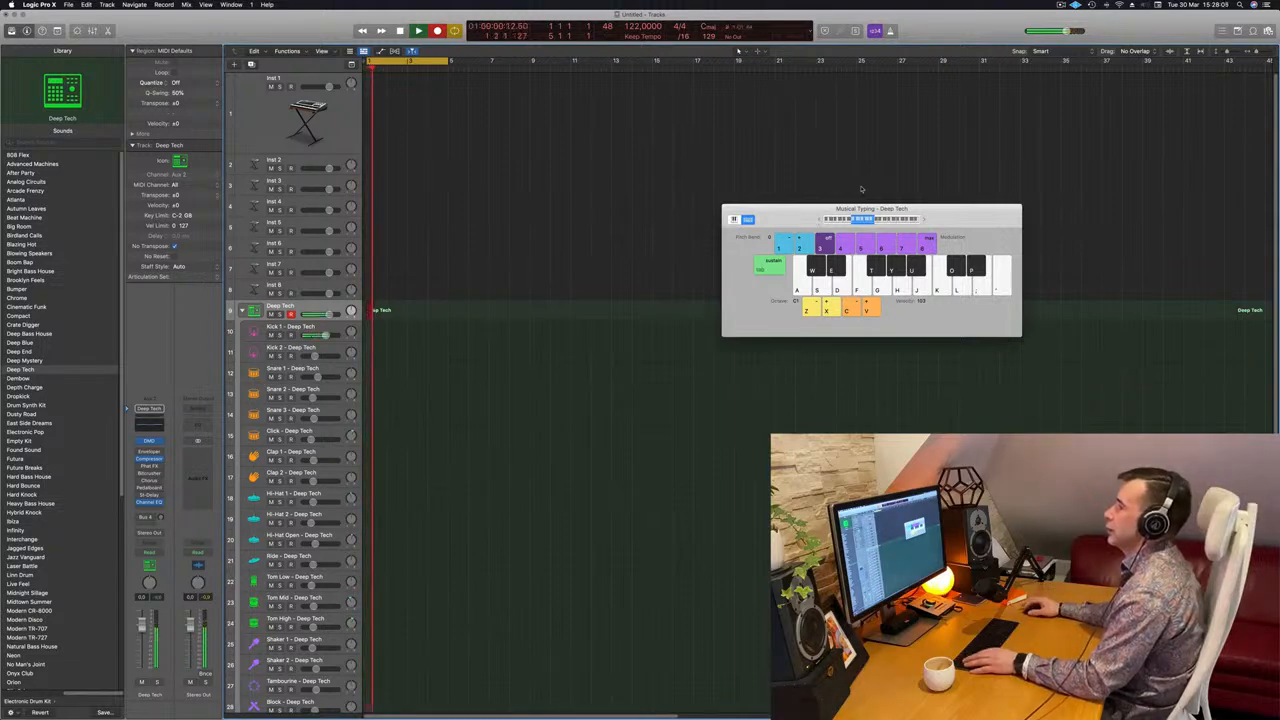
pyautogui.press('space')
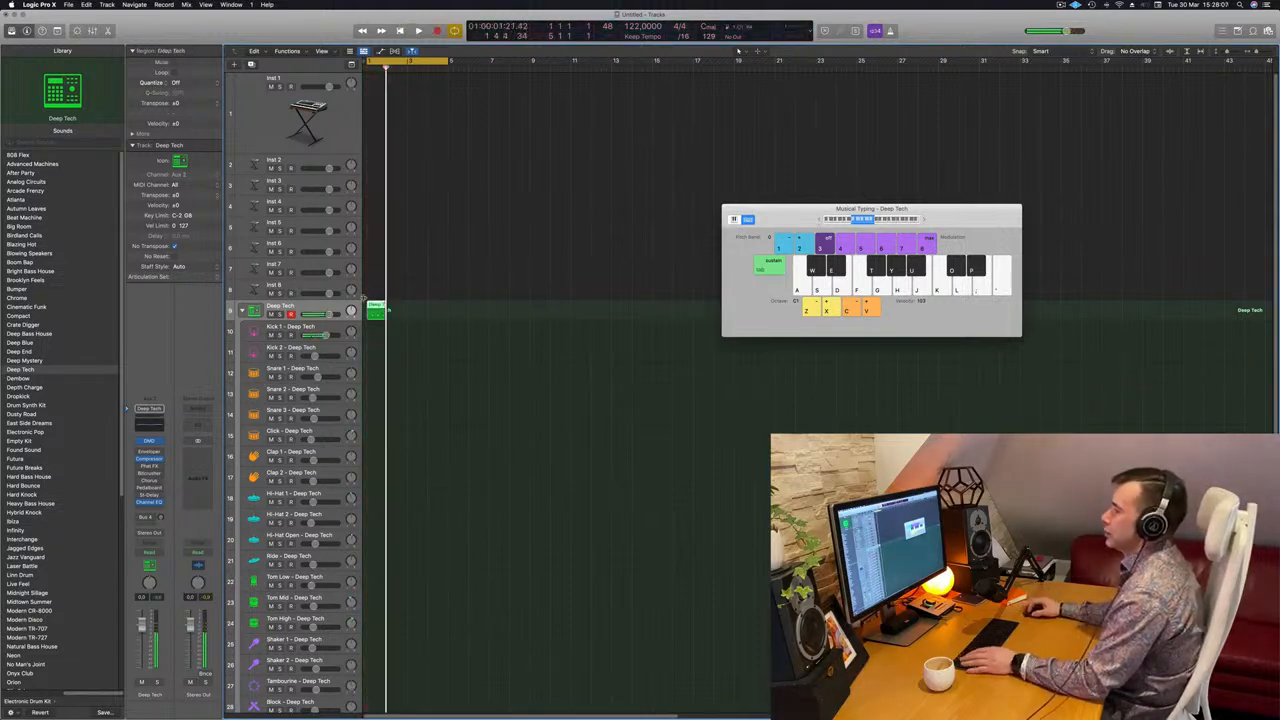
pyautogui.doubleClick(387, 310)
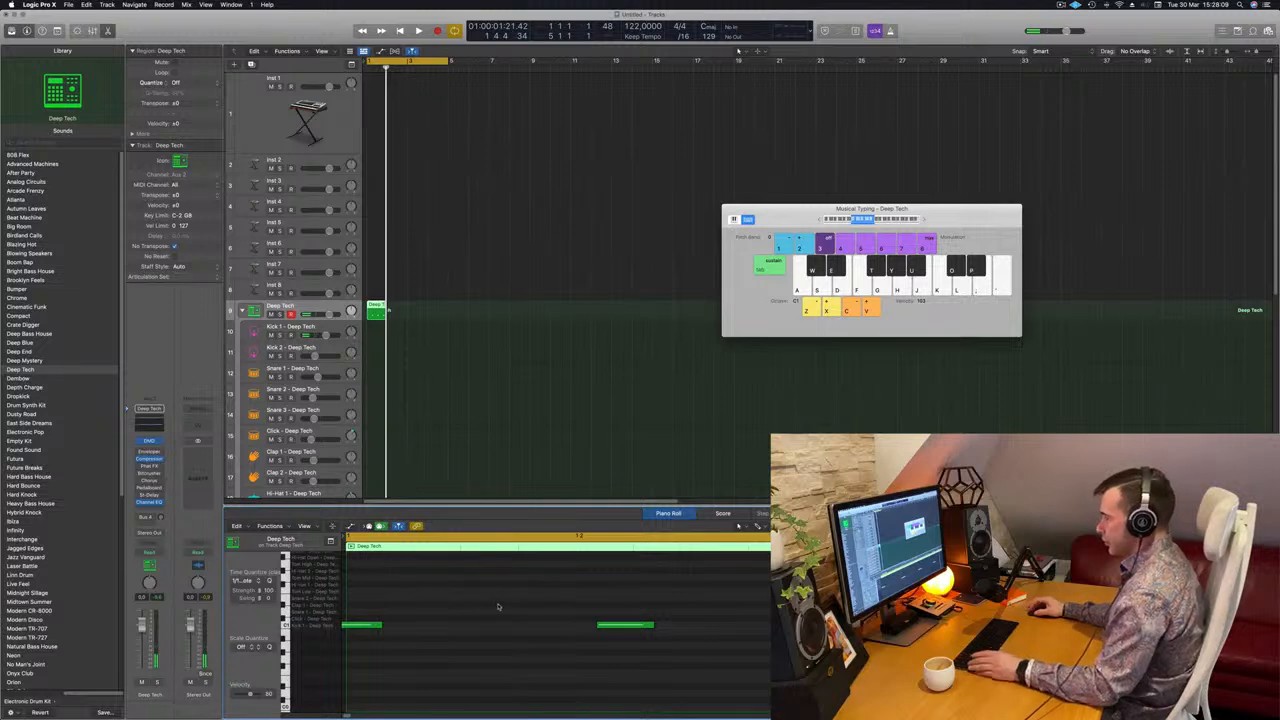
pyautogui.moveTo(604, 602); pyautogui.dragTo(653, 639)
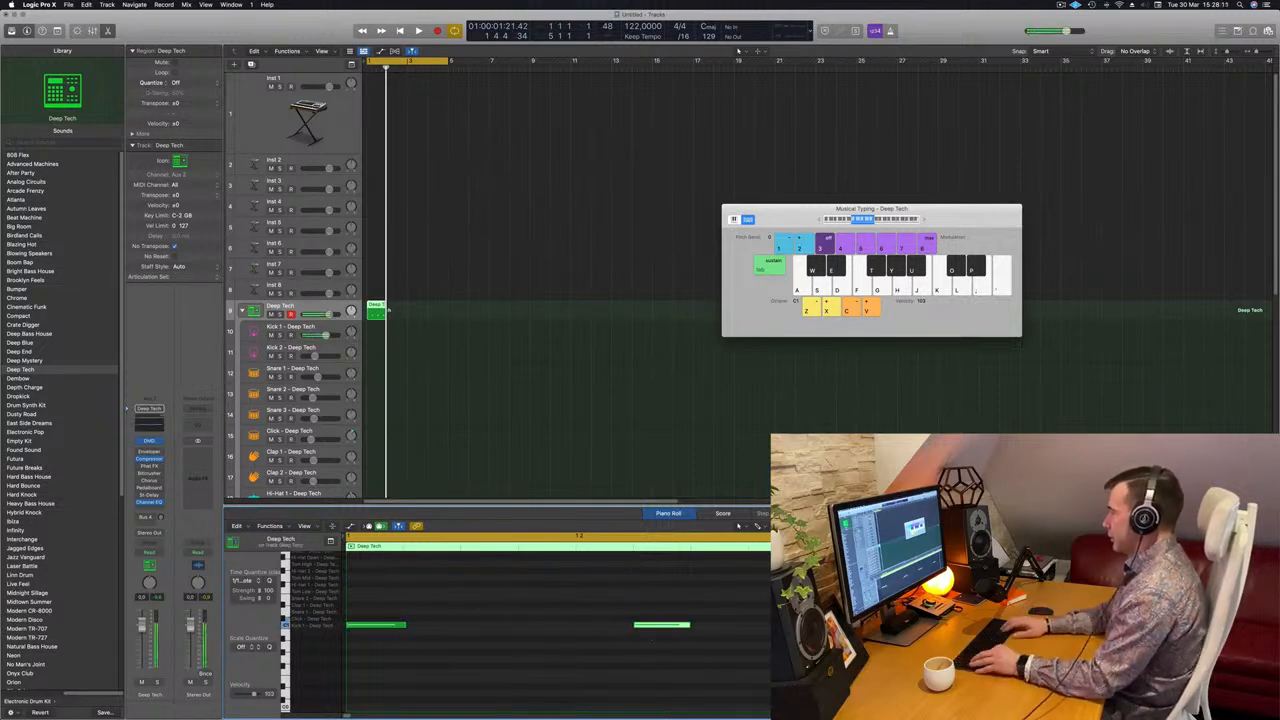
pyautogui.scroll(-2, 650, 636)
pyautogui.click(650, 636)
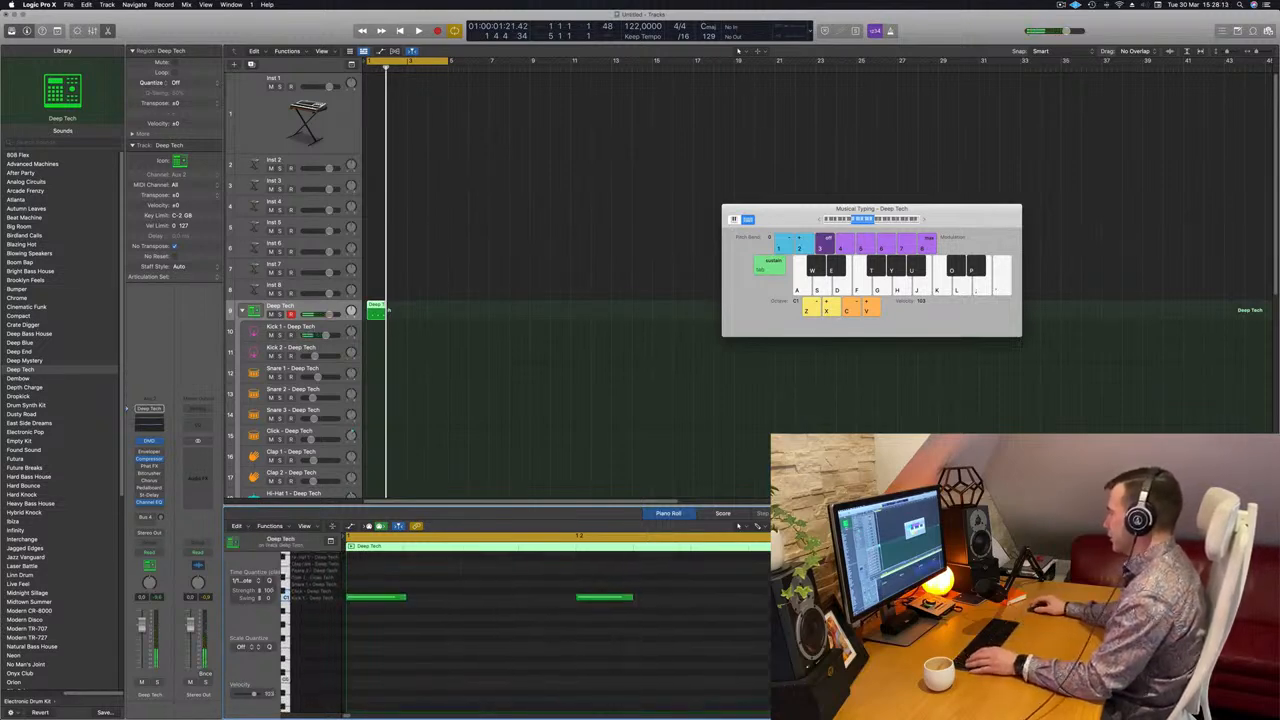
pyautogui.press('space')
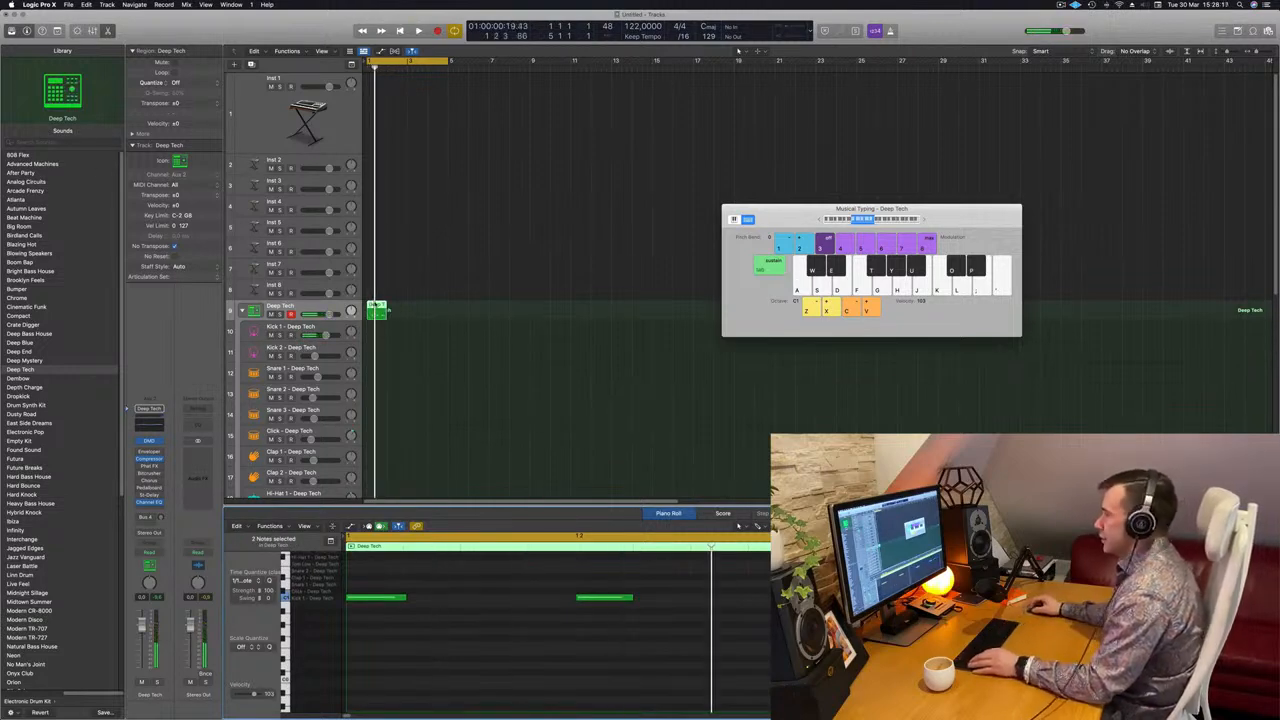
# Move the kick region onto Kick 1 and transpose its notes down one octave.
pyautogui.moveTo(376, 305); pyautogui.dragTo(377, 326)
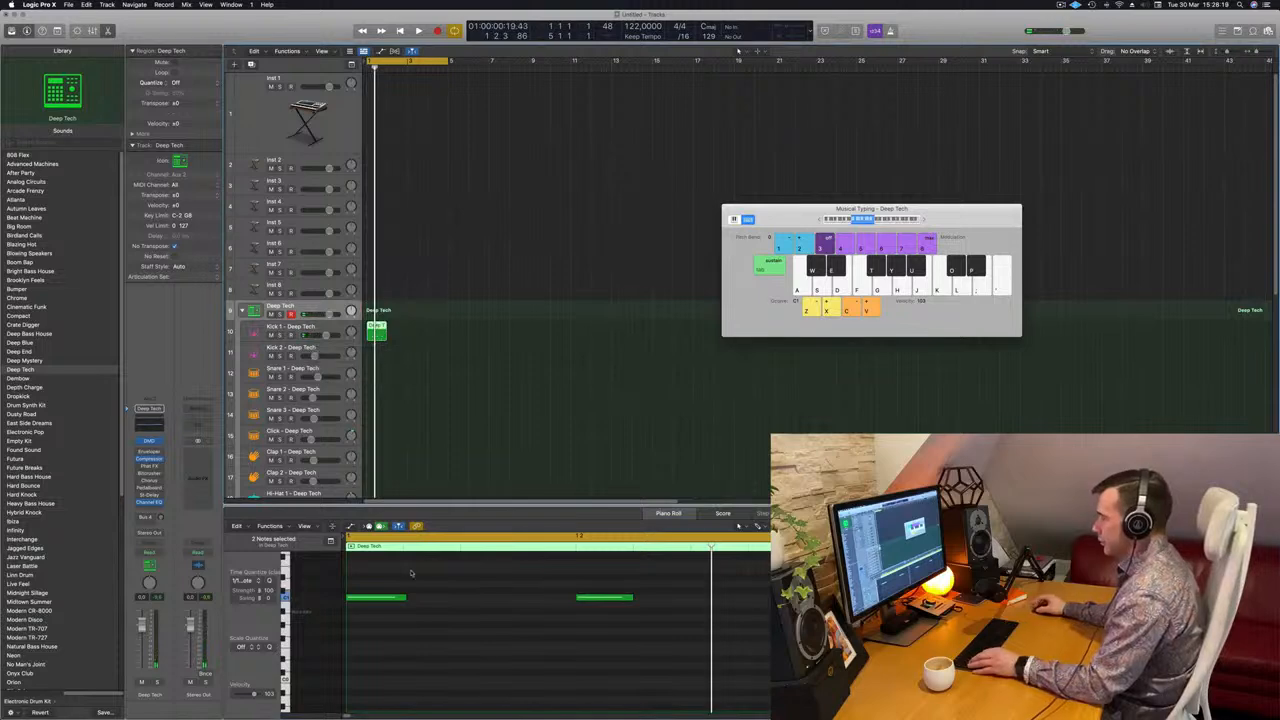
pyautogui.press('super+a')
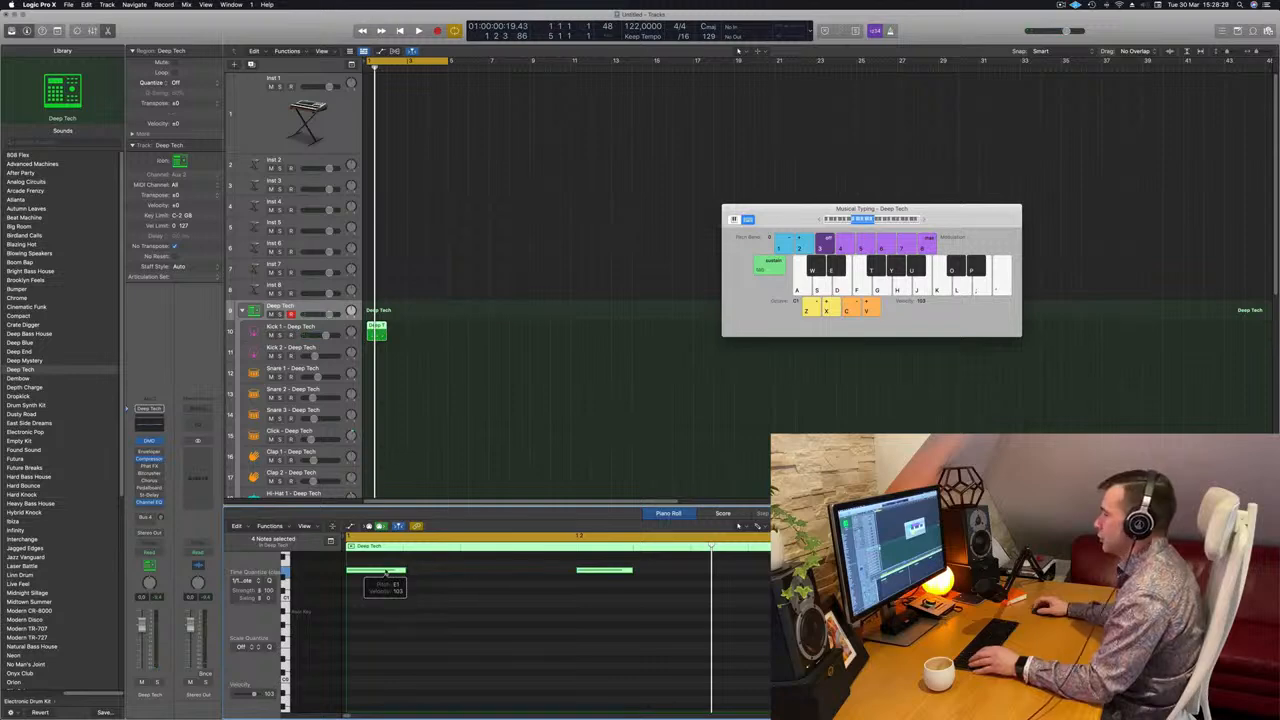
pyautogui.click(388, 607)
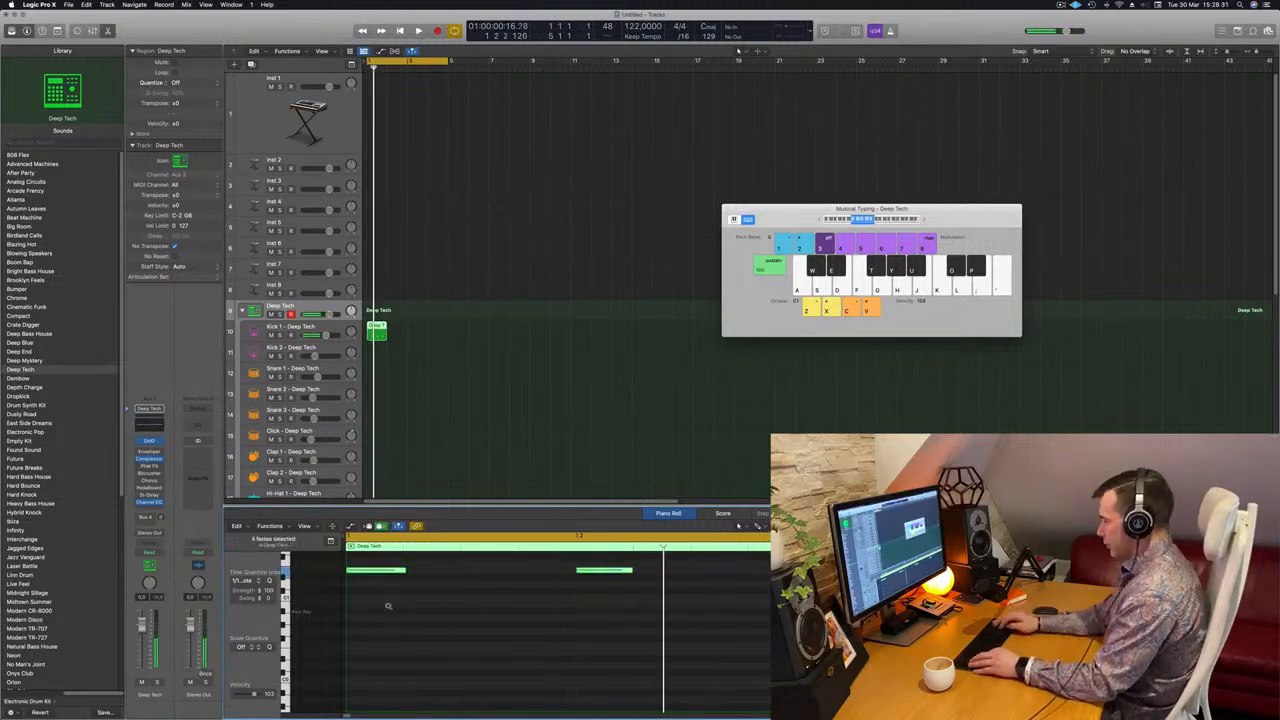
pyautogui.hotkey('alt', 'shift', 'Down')
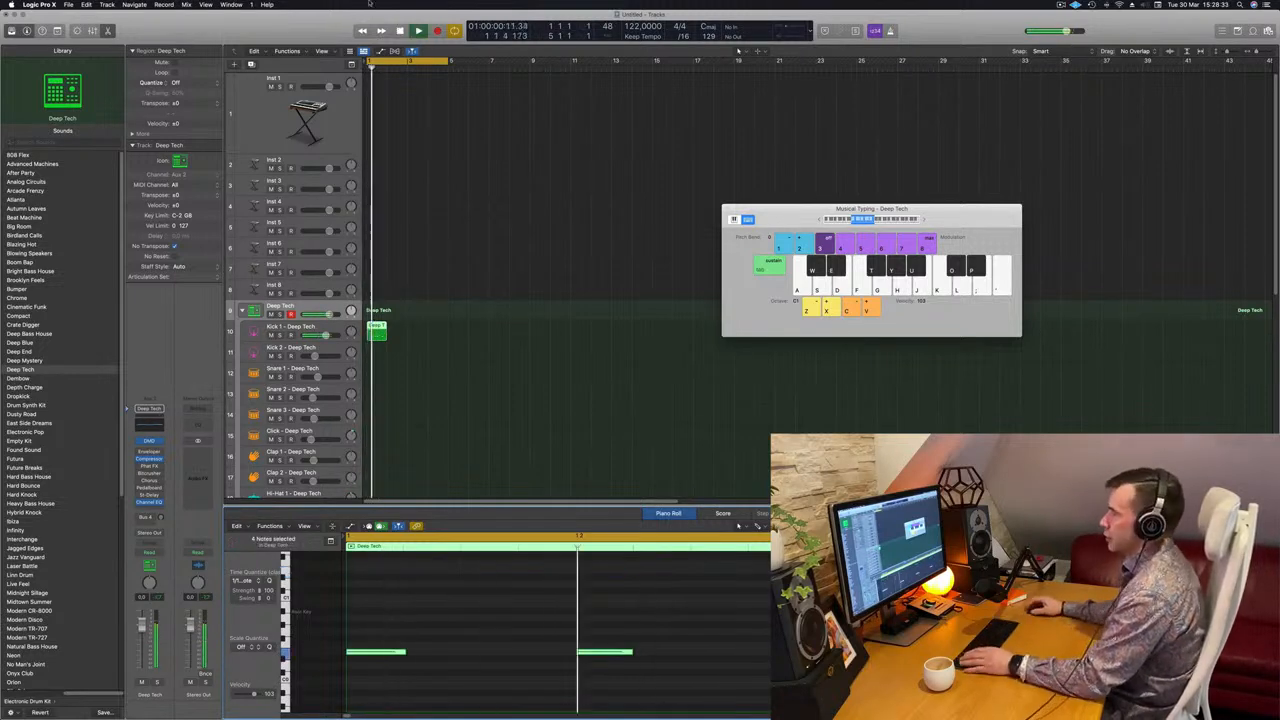
# Repeat the kick region across bars 1–4 on Kick 1.
pyautogui.moveTo(371, 326); pyautogui.dragTo(437, 327)
pyautogui.press('space')
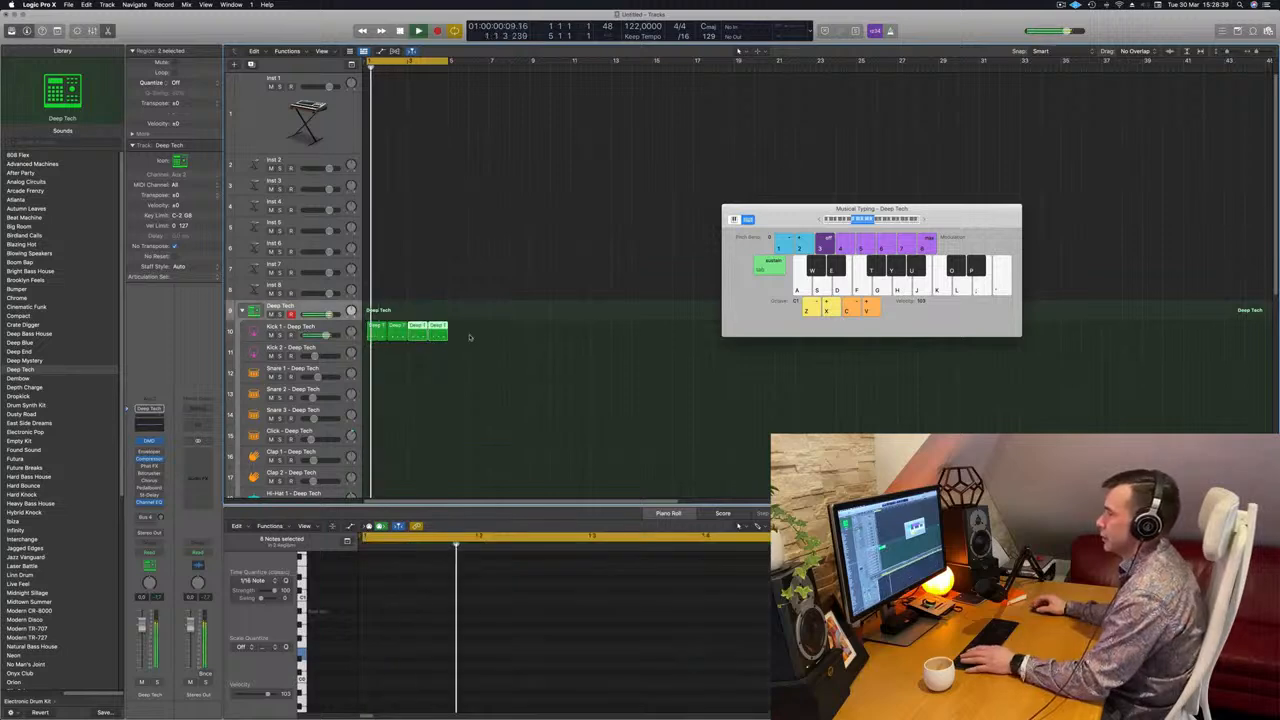
pyautogui.scroll(-3, 491, 340)
# Copy the first kick region to Snare 1 and delete its first note.
pyautogui.click(374, 266)
pyautogui.moveTo(374, 266); pyautogui.dragTo(376, 318)
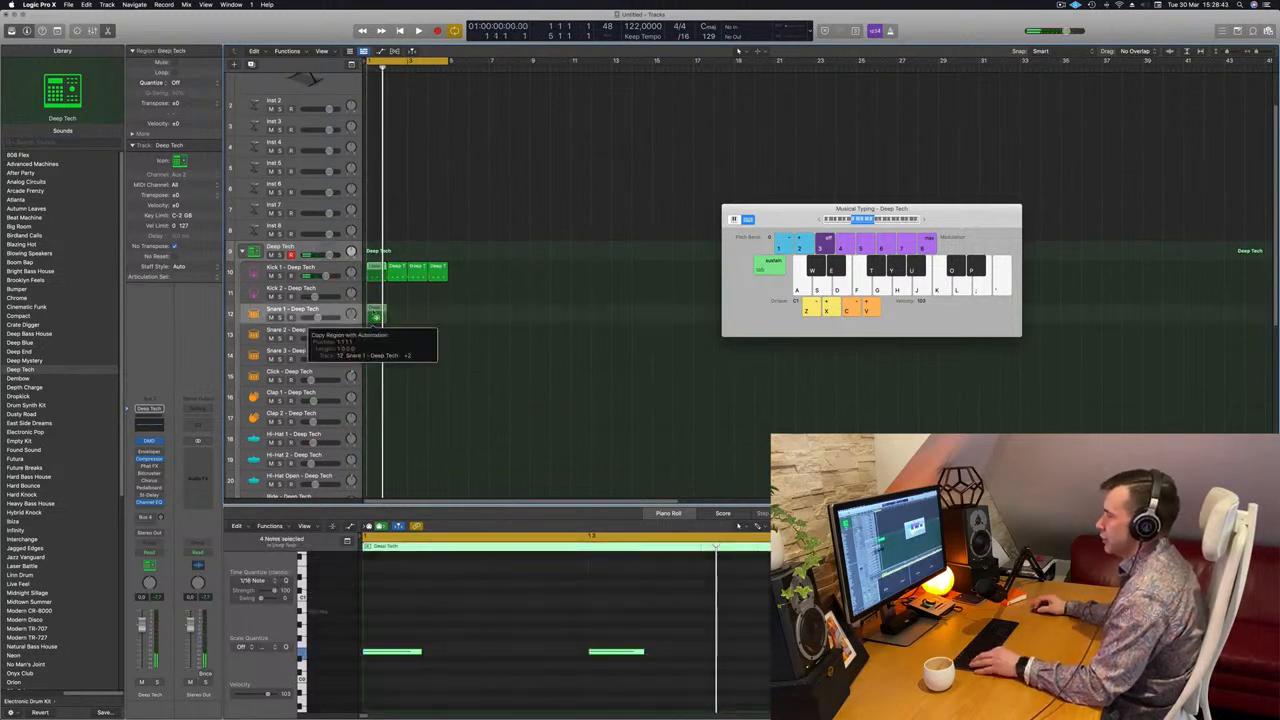
pyautogui.moveTo(429, 613); pyautogui.dragTo(381, 674)
pyautogui.press('Delete')
pyautogui.moveTo(604, 625); pyautogui.dragTo(1080, 711)
pyautogui.press('space')
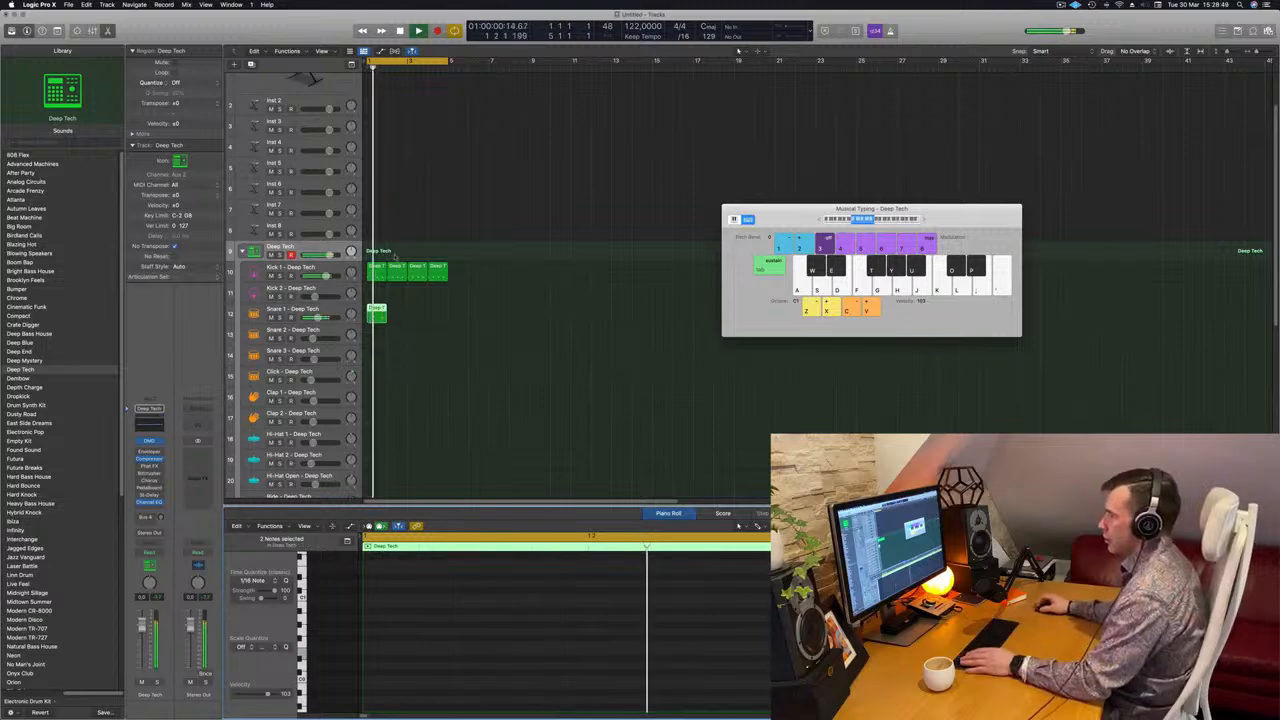
pyautogui.press('space')
# Repeat the snare region across bars 1–4.
pyautogui.moveTo(375, 316); pyautogui.dragTo(416, 312)
pyautogui.press('space')
pyautogui.scroll(-3, 403, 338)
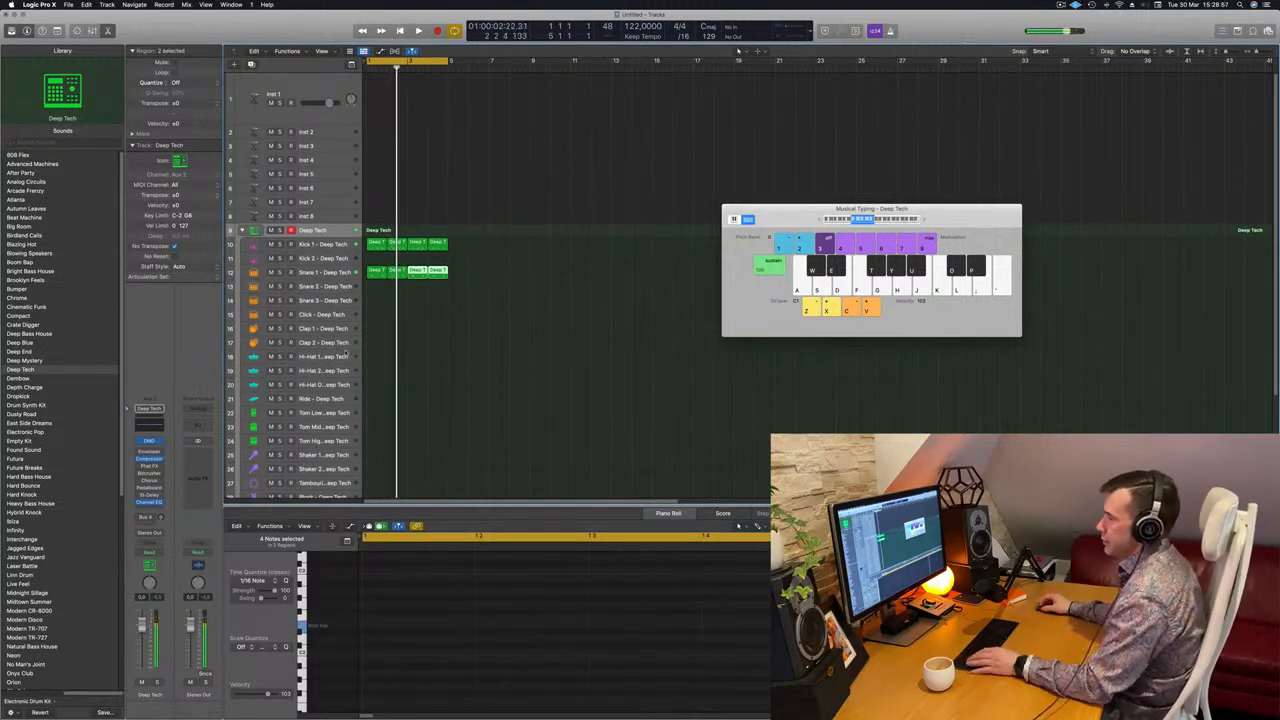
# Copy a kick region onto Hi-Hat Open and shorten all its notes.
pyautogui.click(377, 243)
pyautogui.moveTo(375, 280); pyautogui.dragTo(379, 395)
pyautogui.moveTo(402, 572); pyautogui.dragTo(1102, 697)
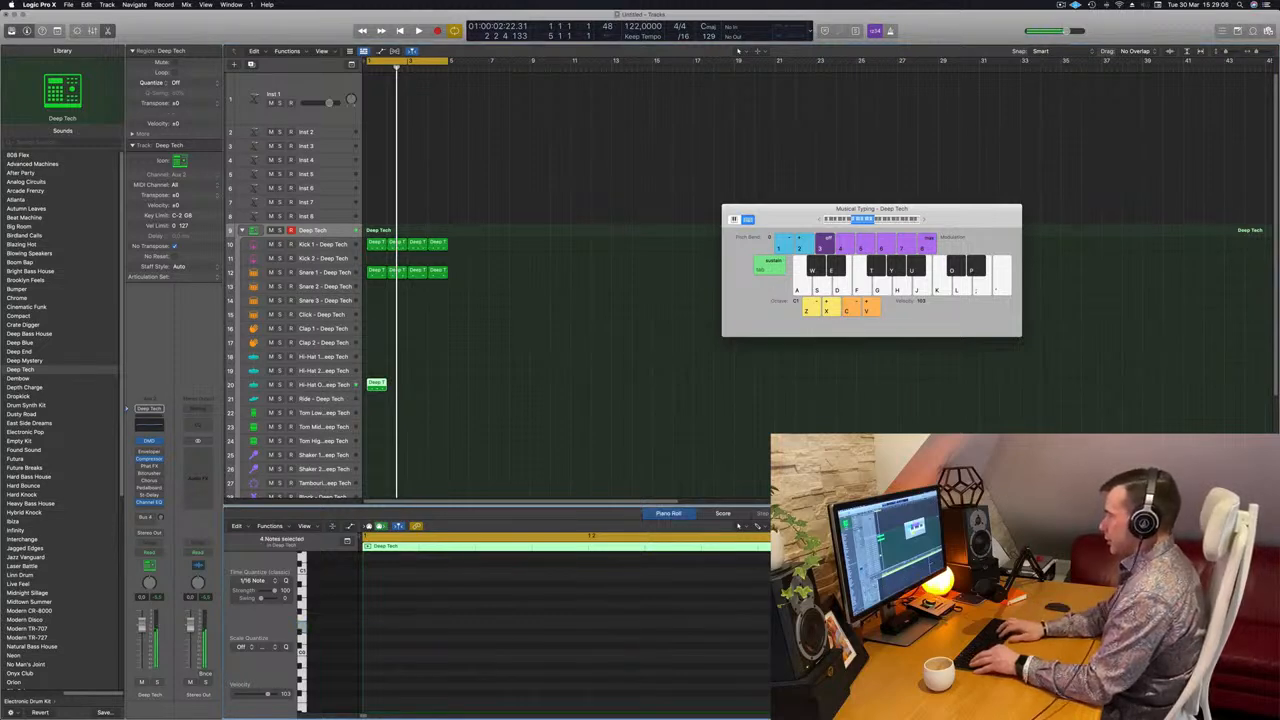
pyautogui.hotkey('alt', 'shift', 'Up')
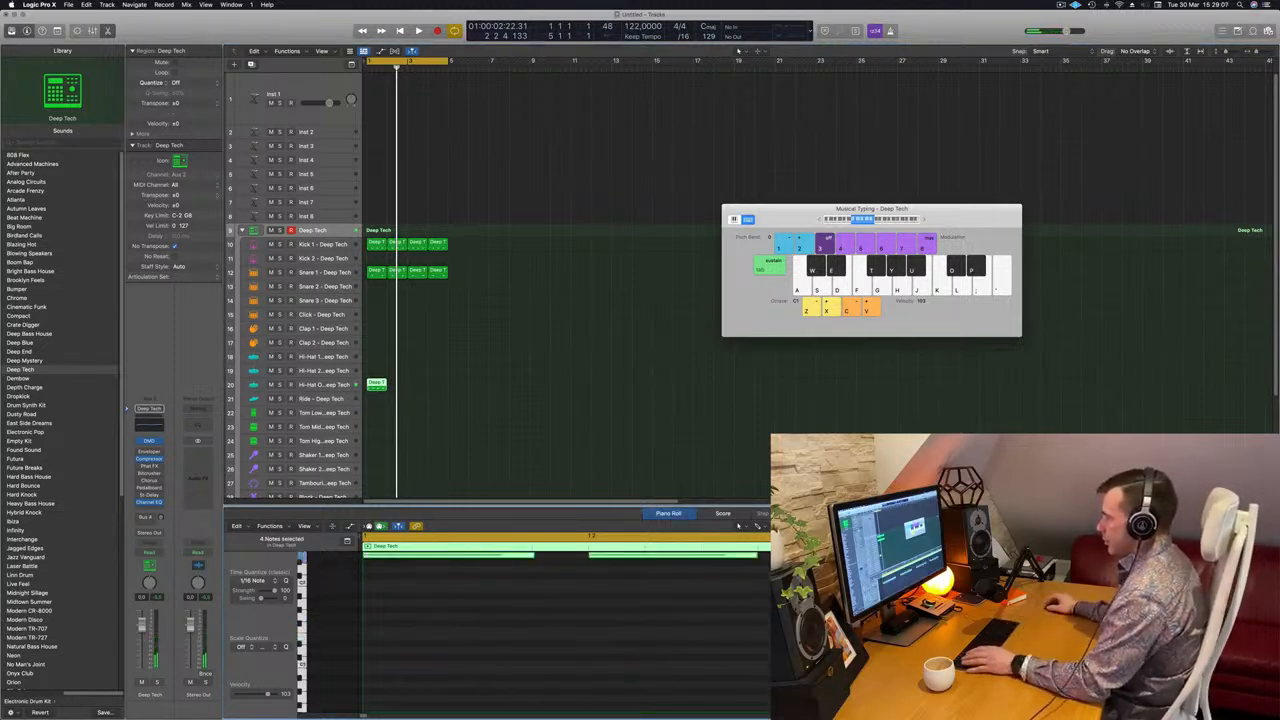
pyautogui.moveTo(532, 611); pyautogui.dragTo(387, 614)
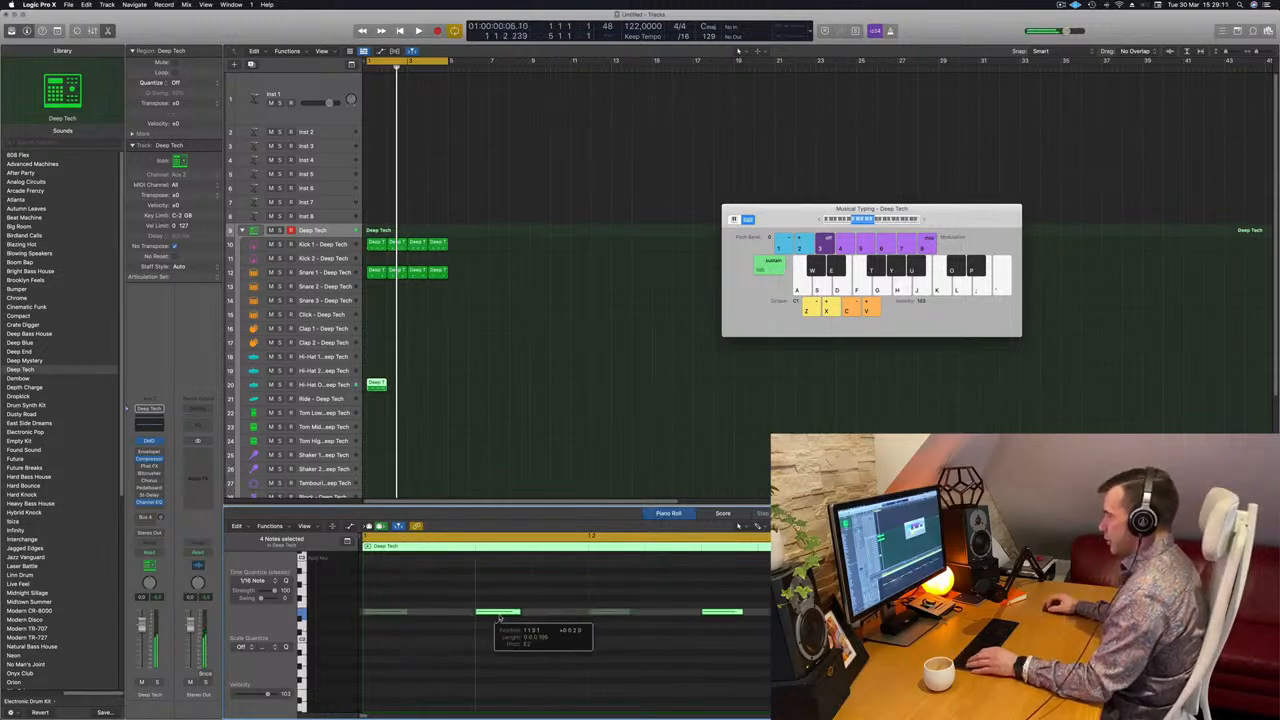
pyautogui.press('space')
pyautogui.press('space')
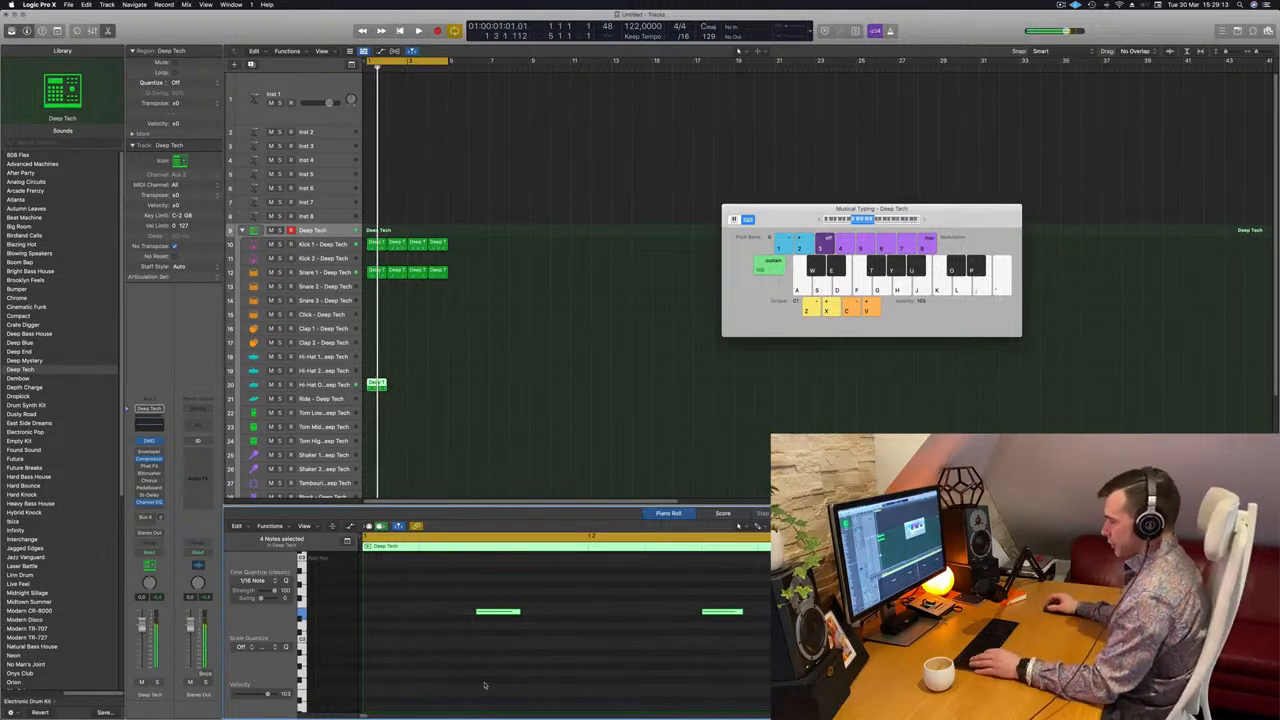
# Repeat the hi-hat region across bars 1–4.
pyautogui.press('space')
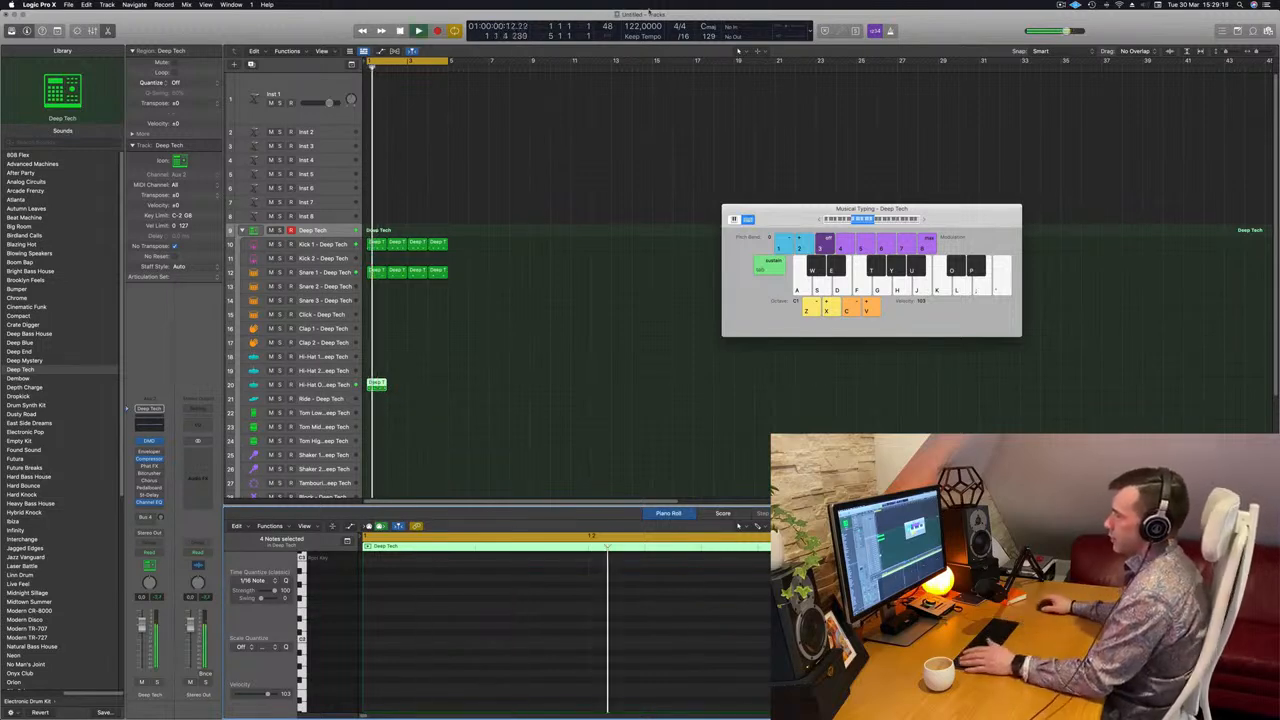
pyautogui.moveTo(378, 382); pyautogui.dragTo(399, 383)
pyautogui.moveTo(434, 382); pyautogui.dragTo(379, 390)
pyautogui.press('space')
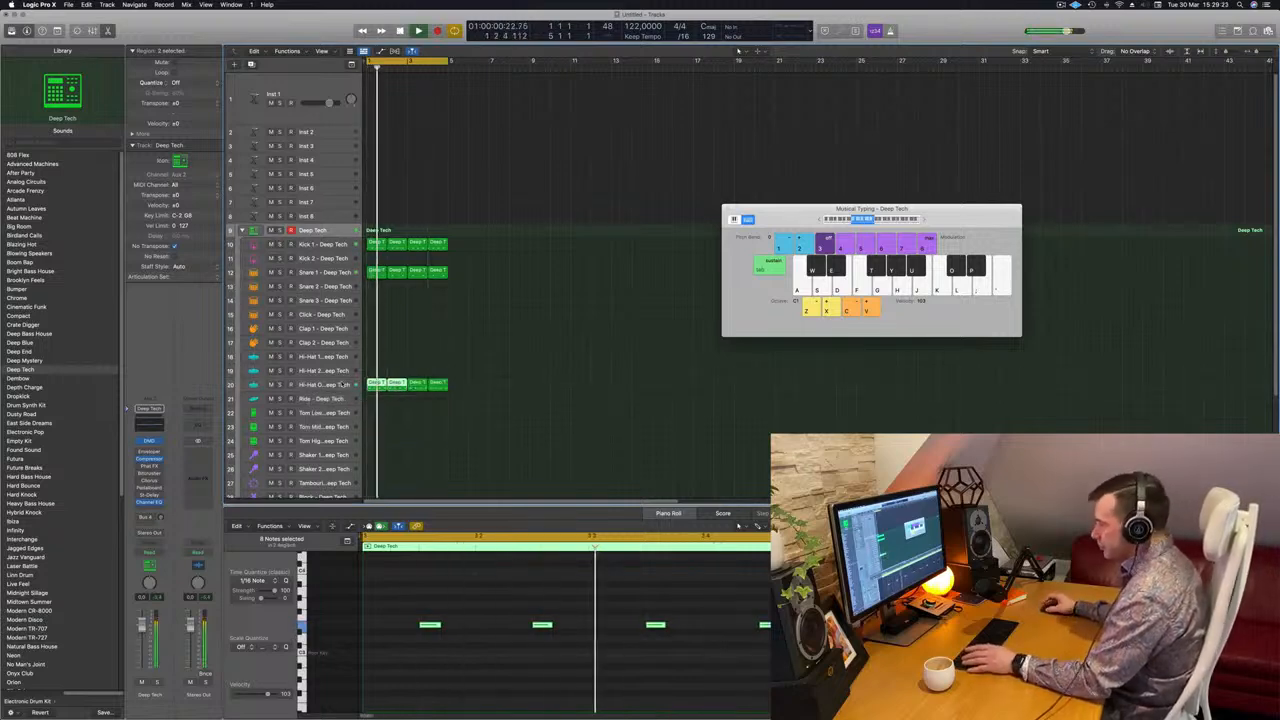
pyautogui.click(345, 385)
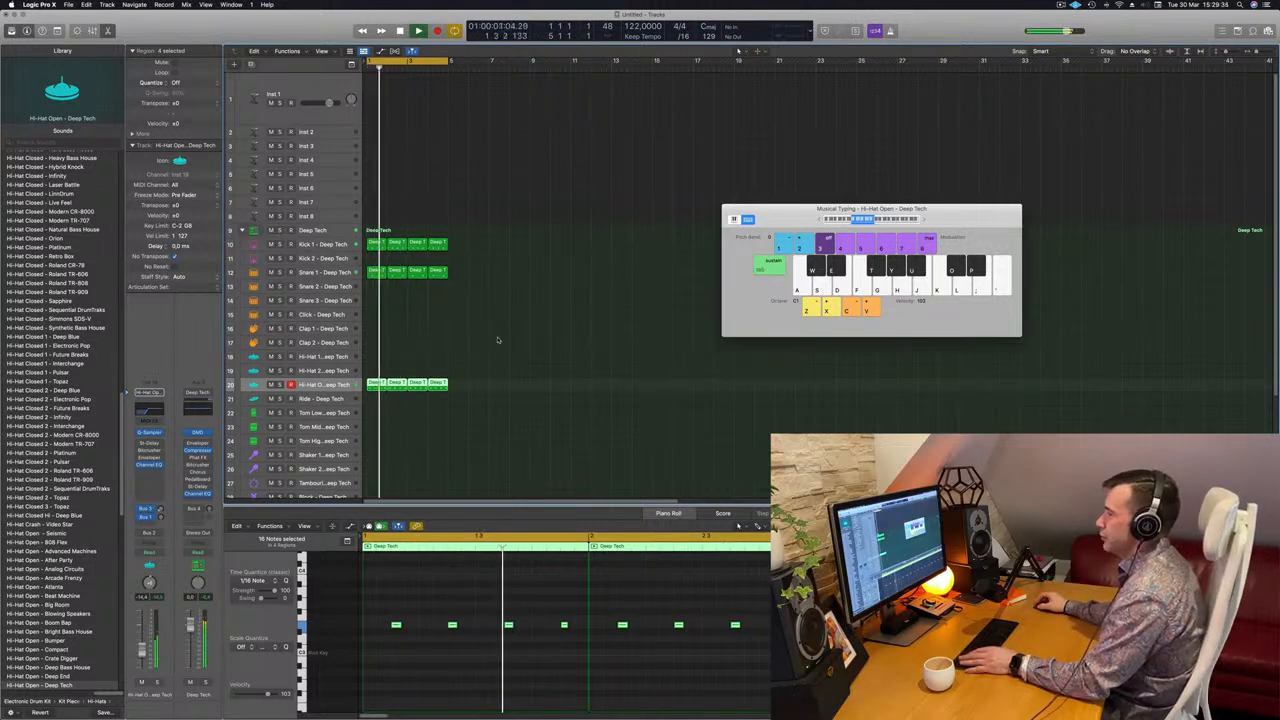
# Load Alchemy's House Bounce preset from the Bass category on Inst 1 and test a note.
pyautogui.scroll(-1, 515, 279)
pyautogui.scroll(1, 480, 250)
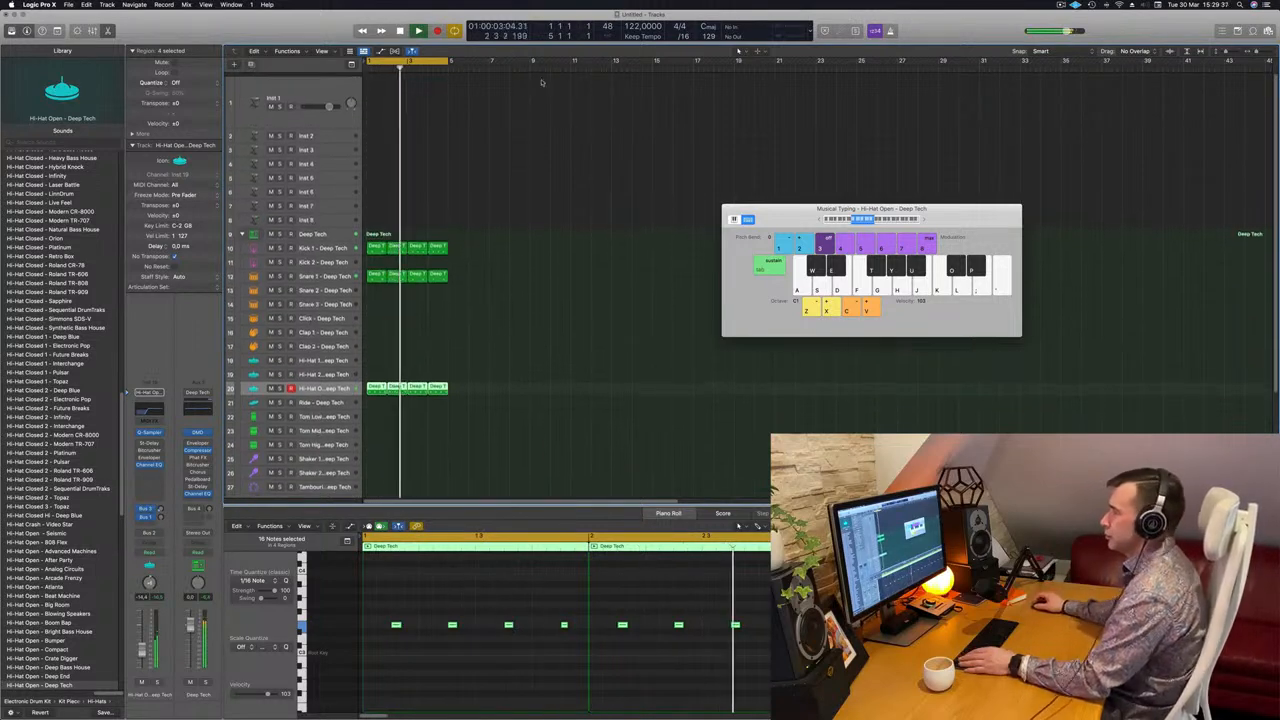
pyautogui.click(340, 91)
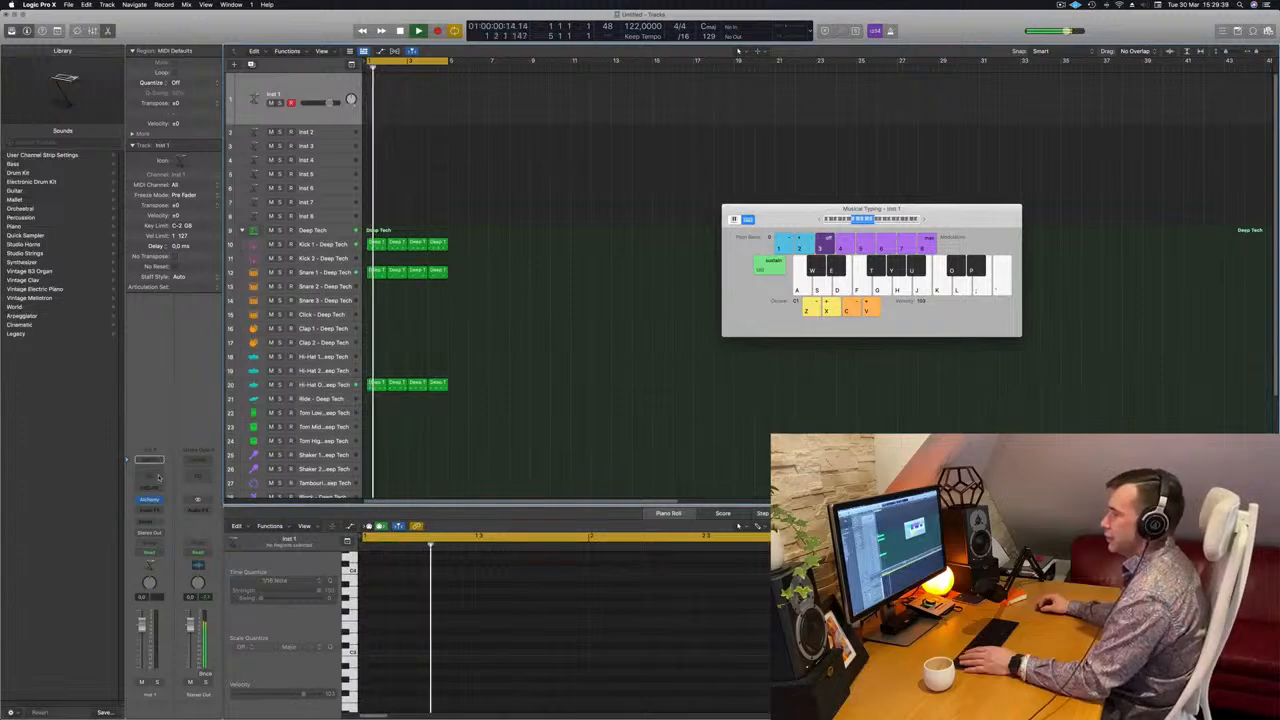
pyautogui.click(149, 499)
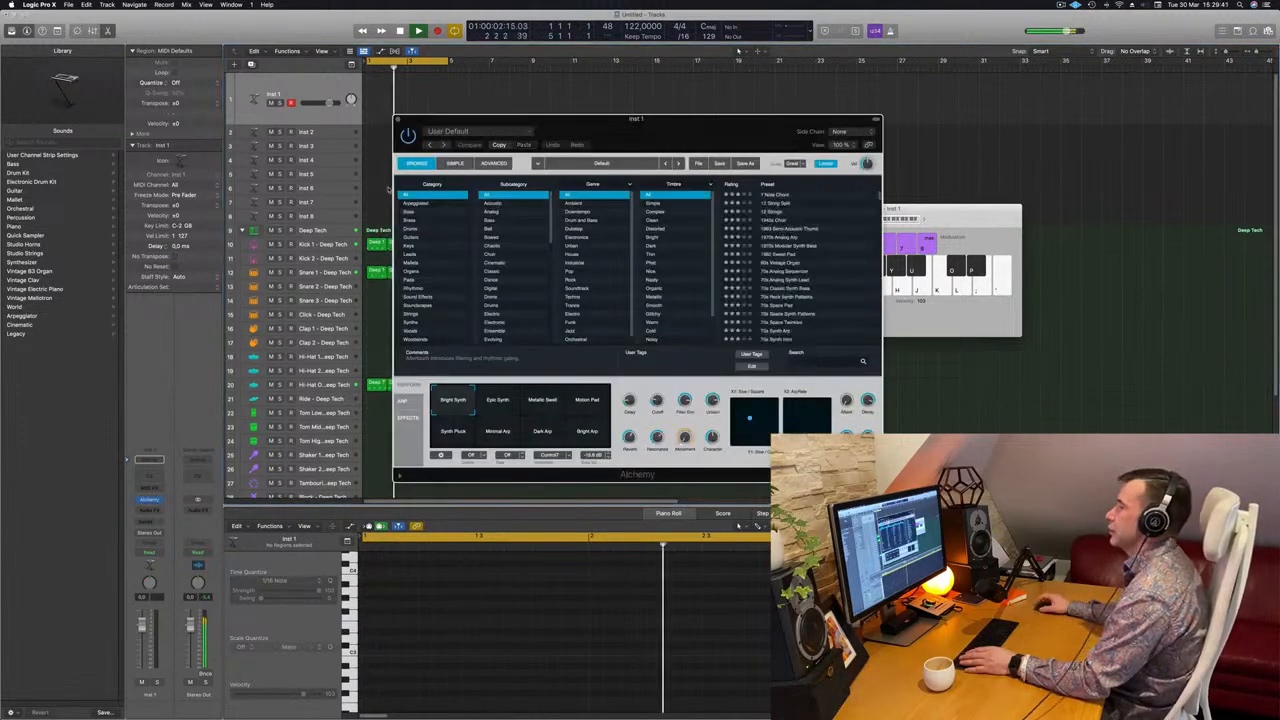
pyautogui.click(410, 211)
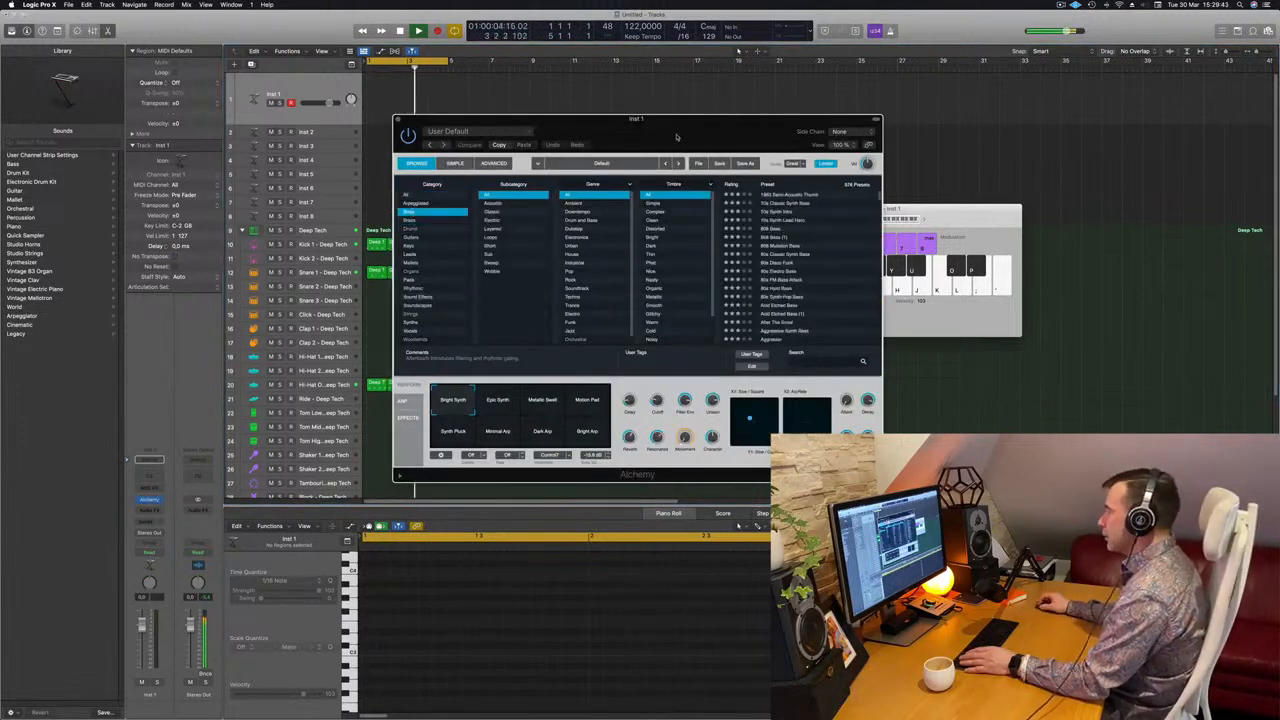
pyautogui.scroll(-10, 709, 242)
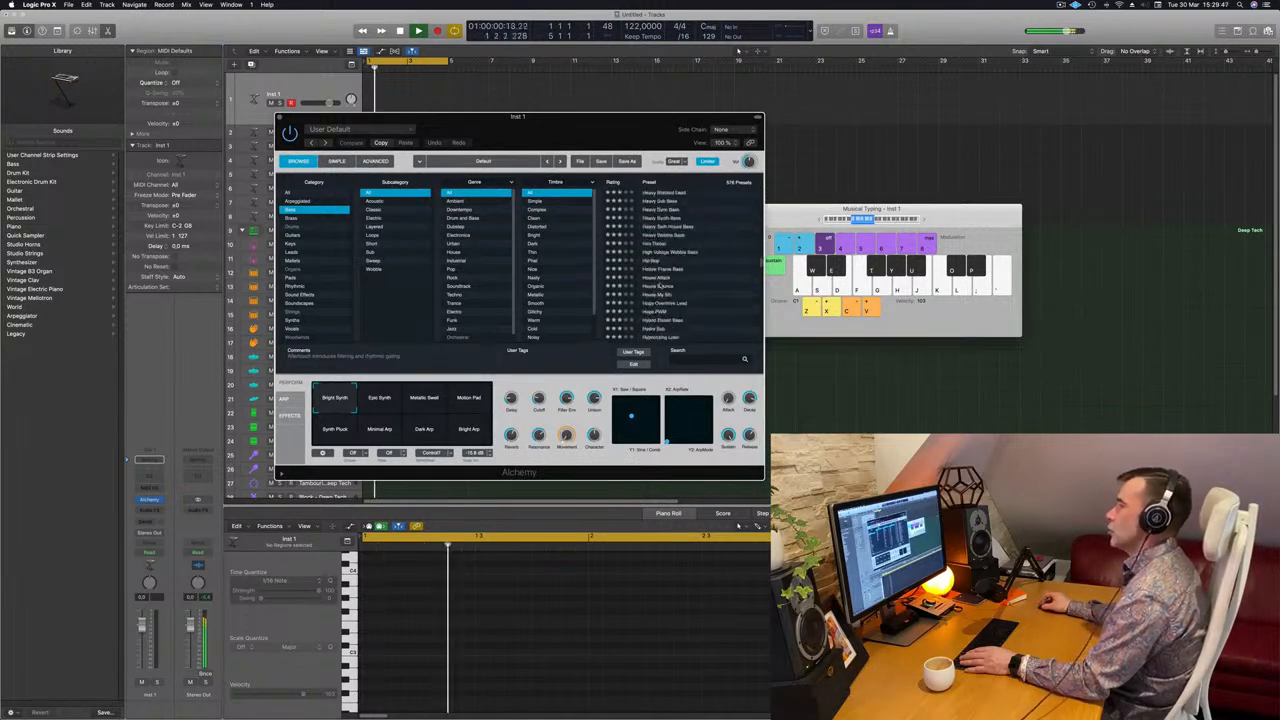
pyautogui.click(659, 287)
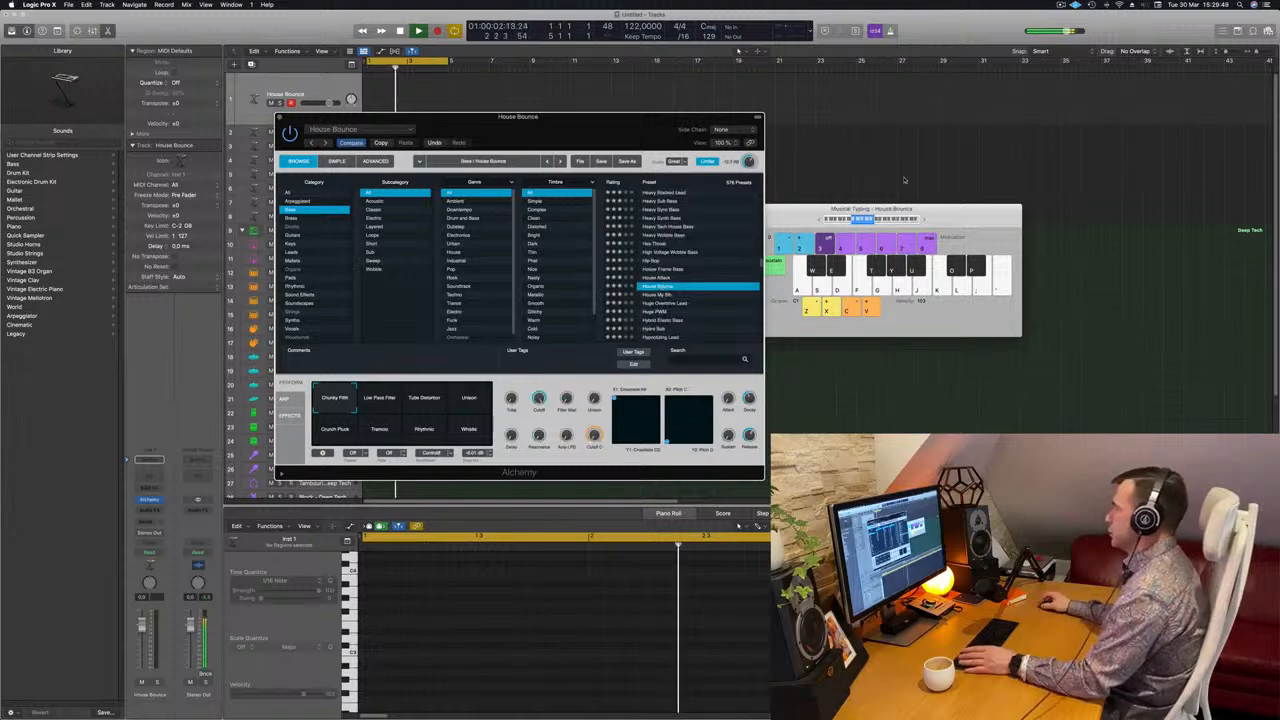
pyautogui.press('f')
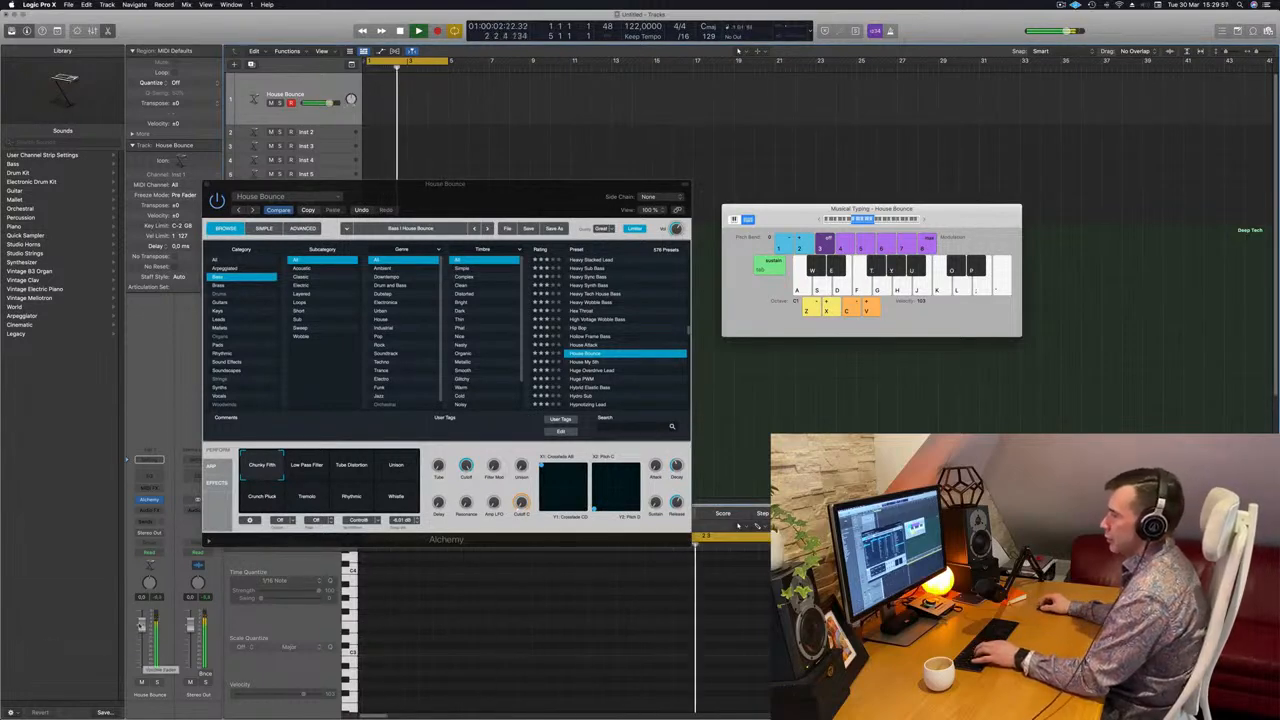
pyautogui.moveTo(524, 186); pyautogui.dragTo(898, 324)
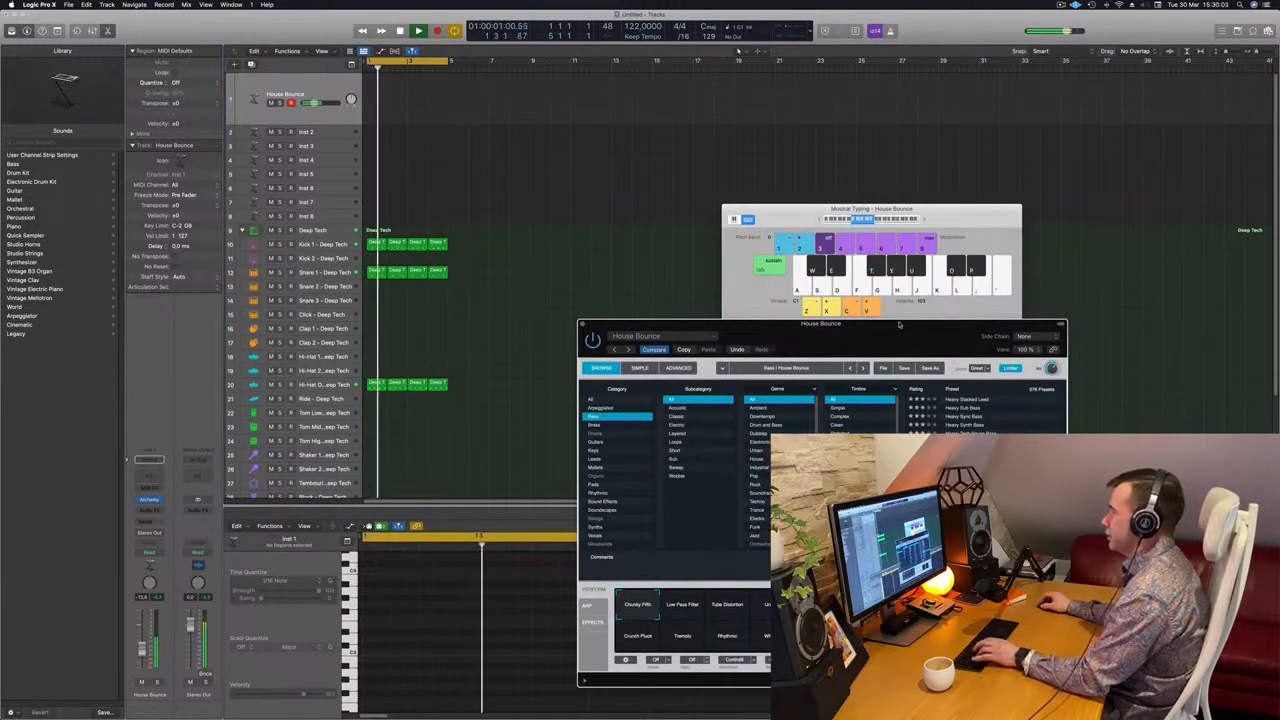
# Raise the House Bounce fader slightly and arrange the Alchemy and keyboard windows.
pyautogui.moveTo(898, 324); pyautogui.dragTo(823, 130)
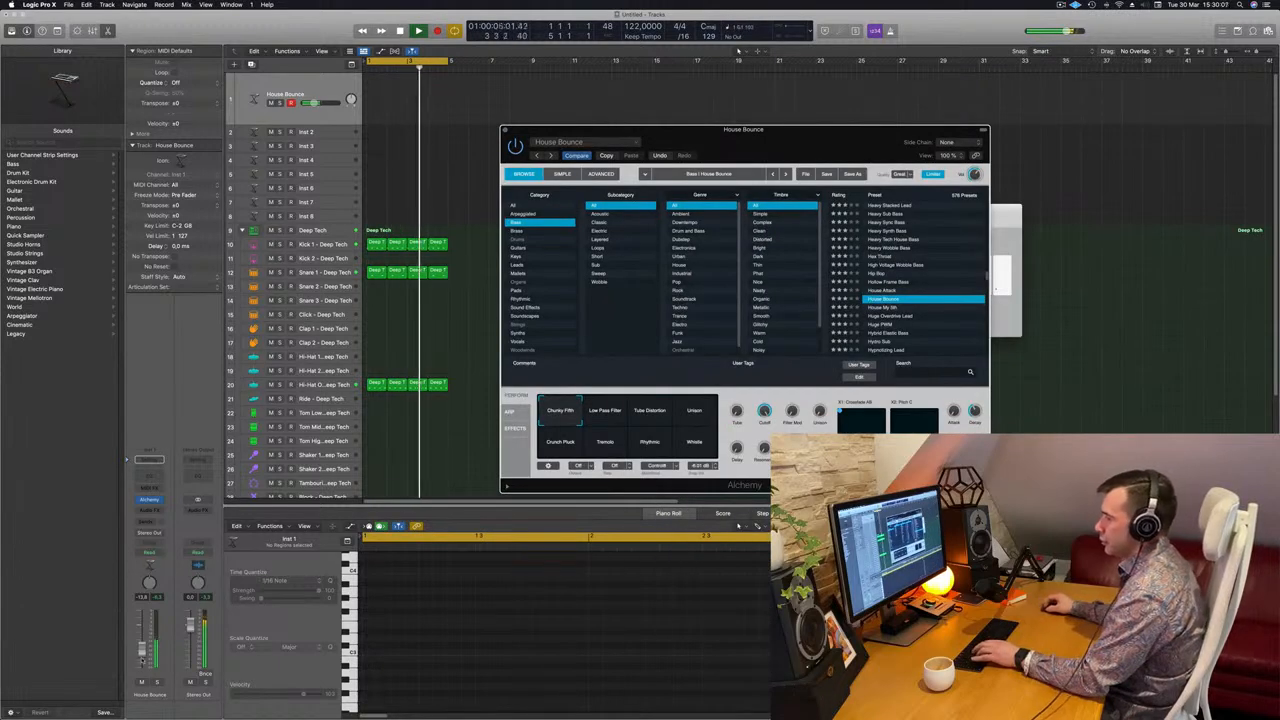
pyautogui.click(145, 652)
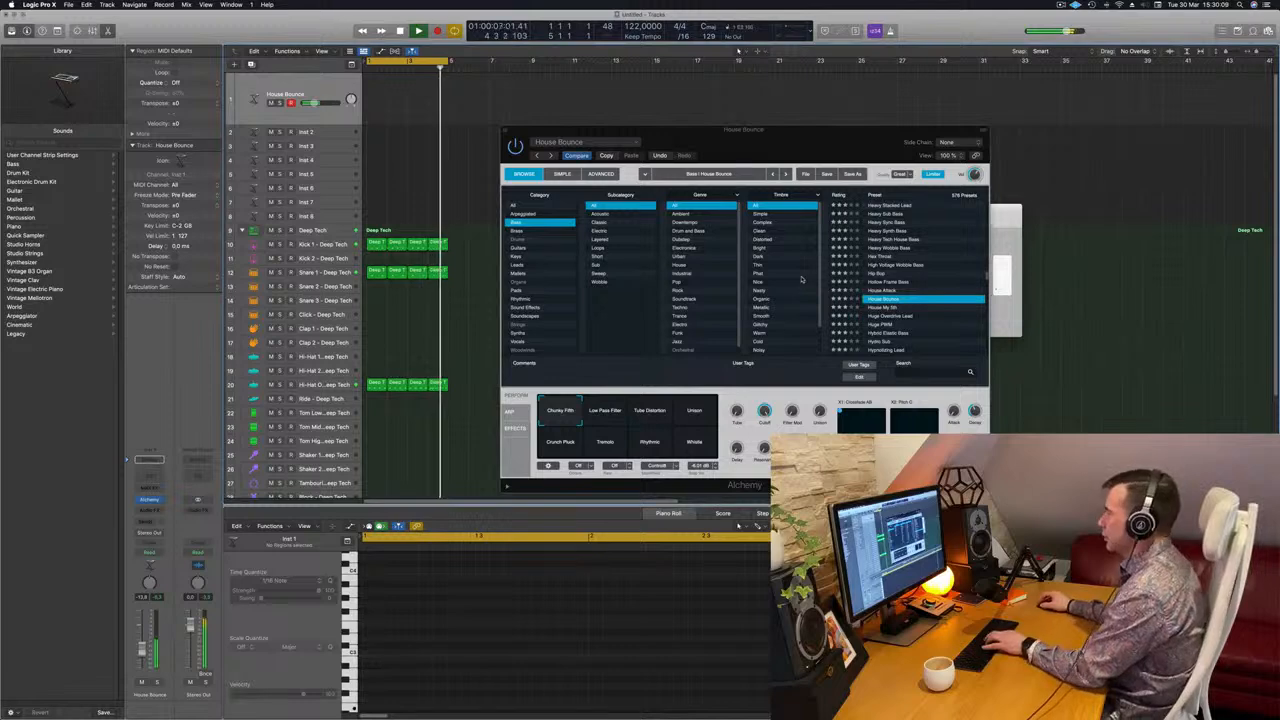
pyautogui.moveTo(814, 130); pyautogui.dragTo(931, 173)
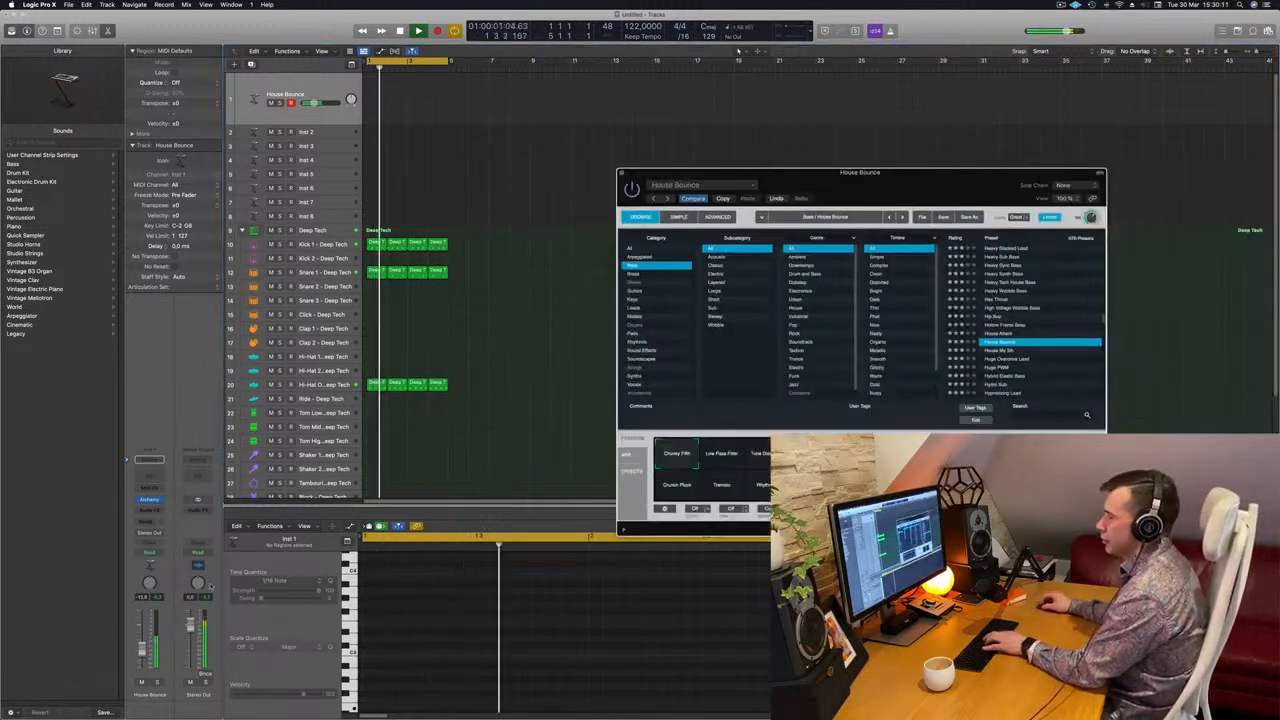
pyautogui.moveTo(142, 650); pyautogui.dragTo(144, 643)
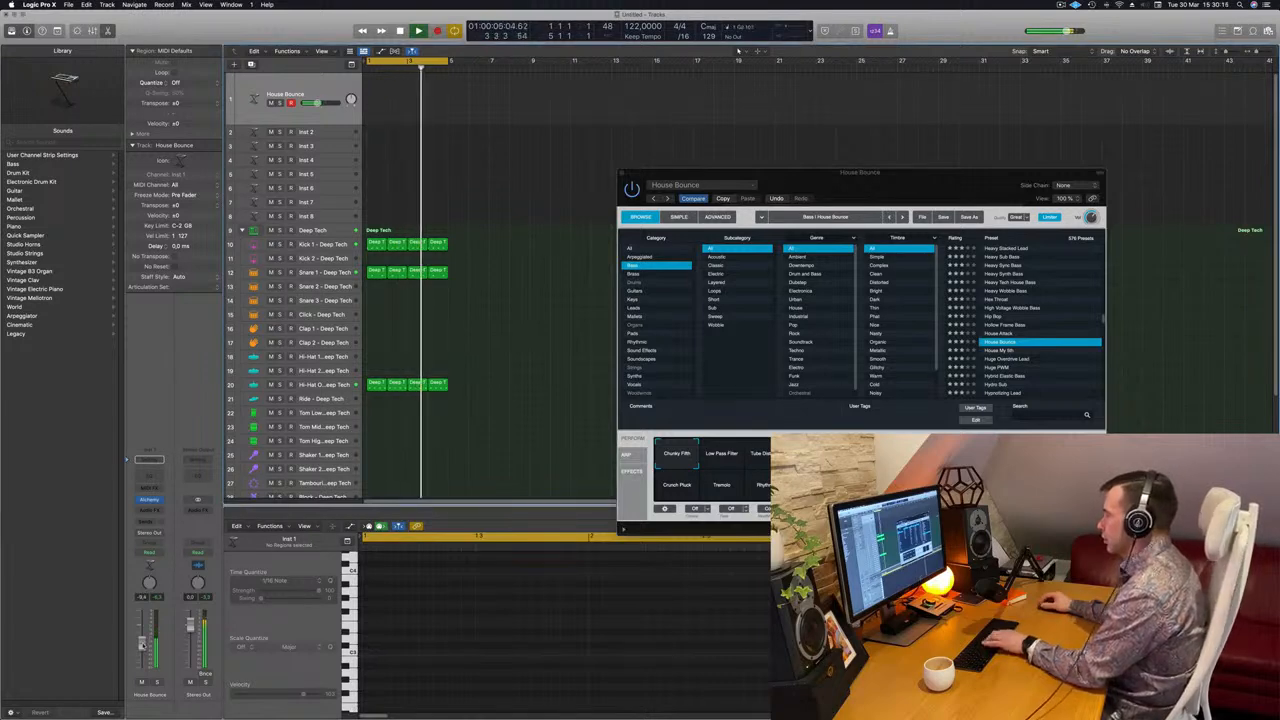
pyautogui.moveTo(928, 177); pyautogui.dragTo(883, 245)
pyautogui.moveTo(957, 214); pyautogui.dragTo(957, 116)
pyautogui.moveTo(717, 238); pyautogui.dragTo(673, 201)
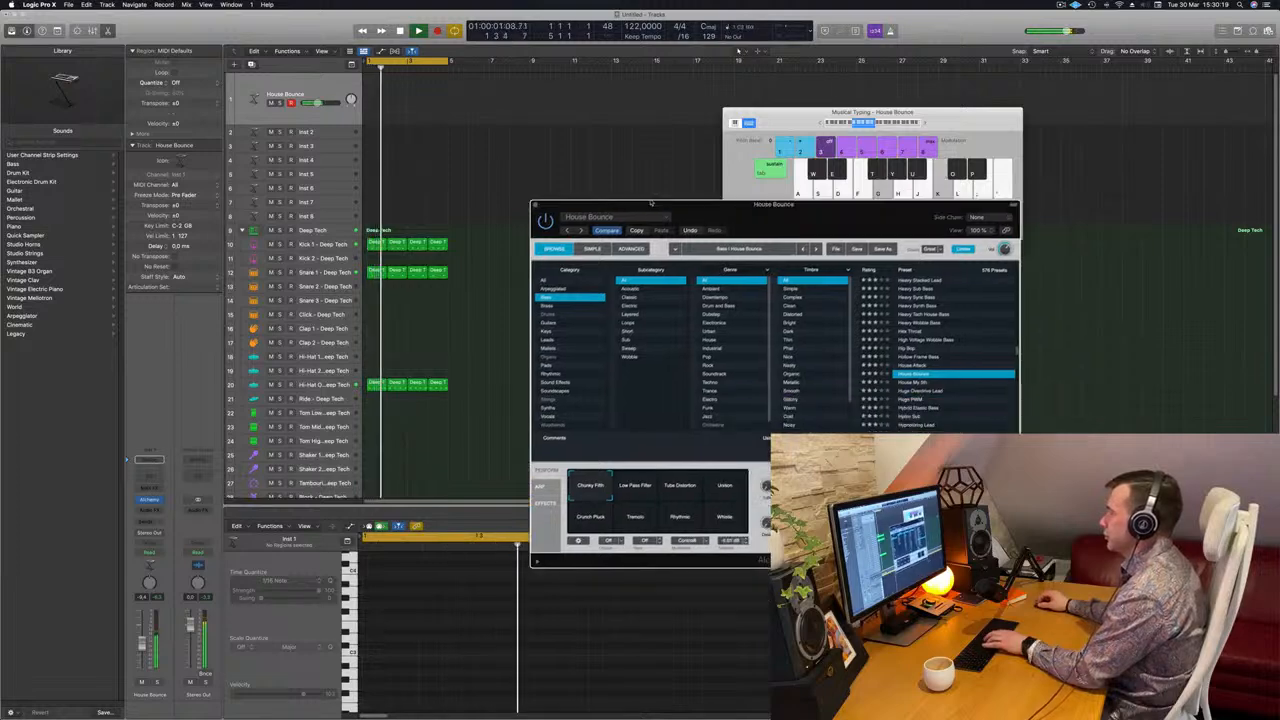
# Audition the Low Pass Filter, Tube Distortion and Unison variations, ending on Unison.
pyautogui.click(625, 485)
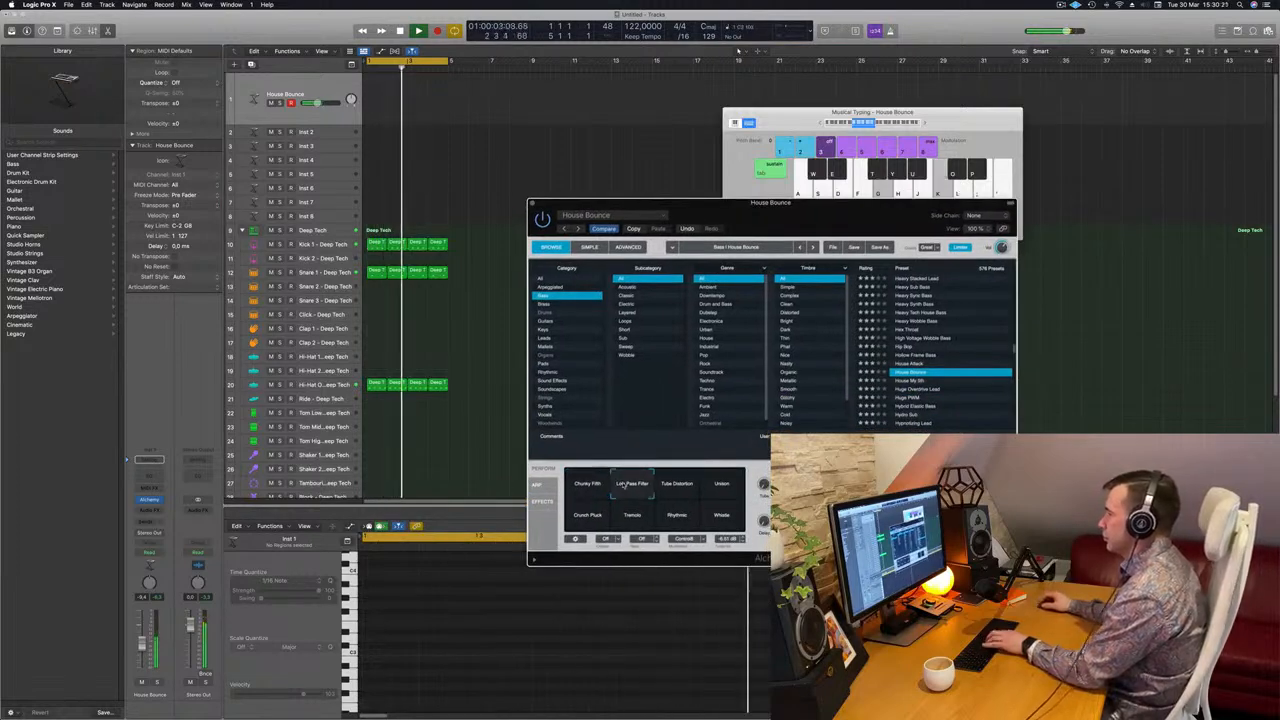
pyautogui.click(690, 490)
pyautogui.click(722, 489)
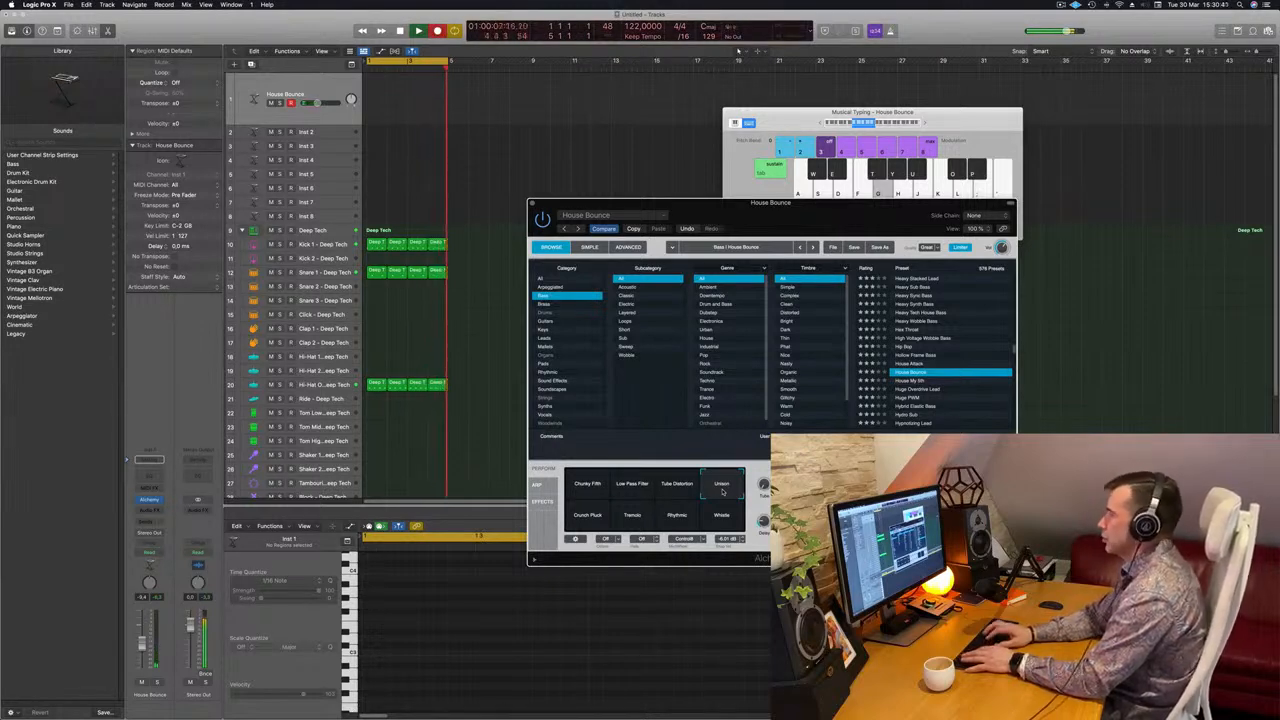
# Record a test bass take, then undo it to restore the drum regions.
pyautogui.press('r')
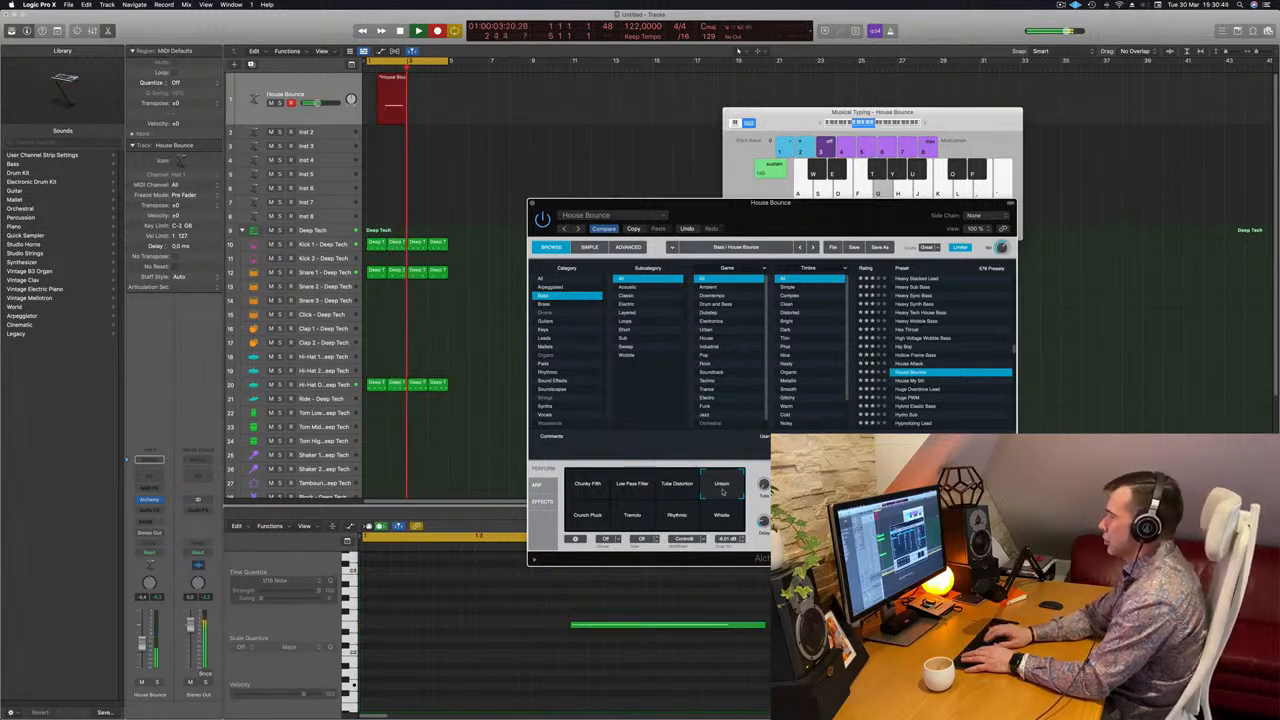
pyautogui.press('space')
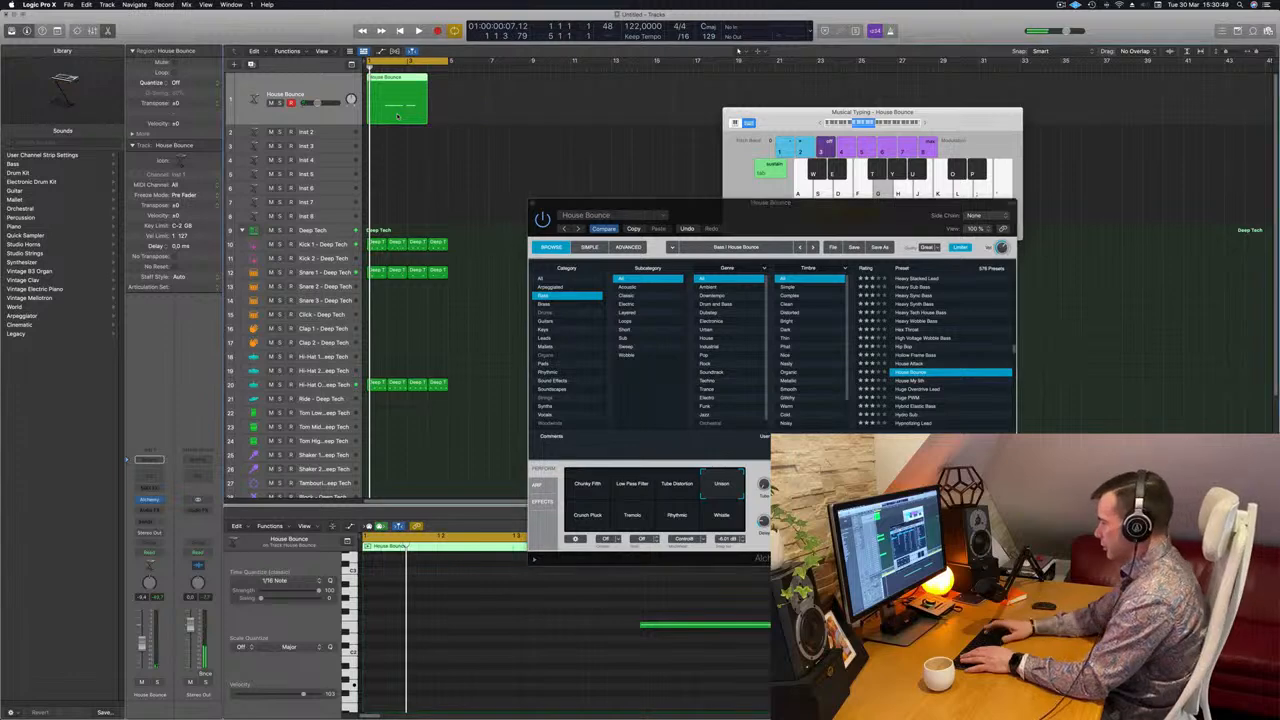
pyautogui.press('Delete')
pyautogui.press('super+z')
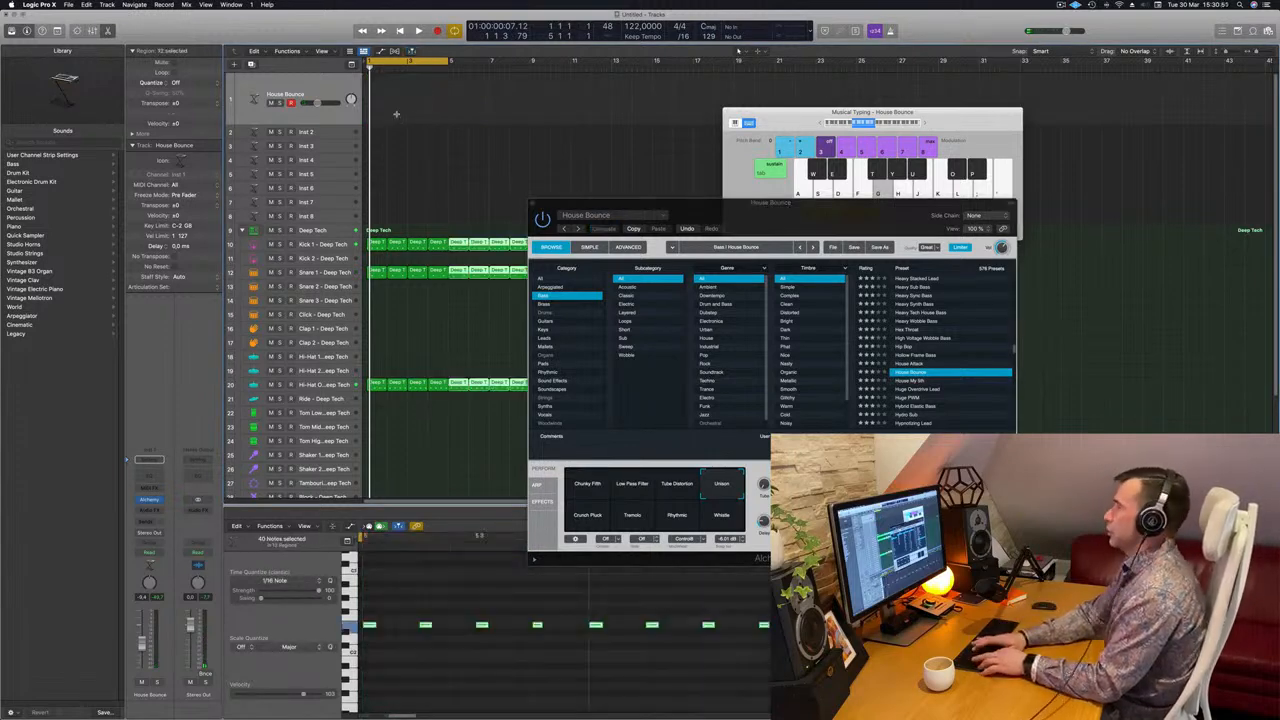
# Start playback and extend the cycle range to bar 17.
pyautogui.moveTo(678, 203); pyautogui.dragTo(1123, 159)
pyautogui.press('space')
pyautogui.moveTo(448, 63); pyautogui.dragTo(690, 65)
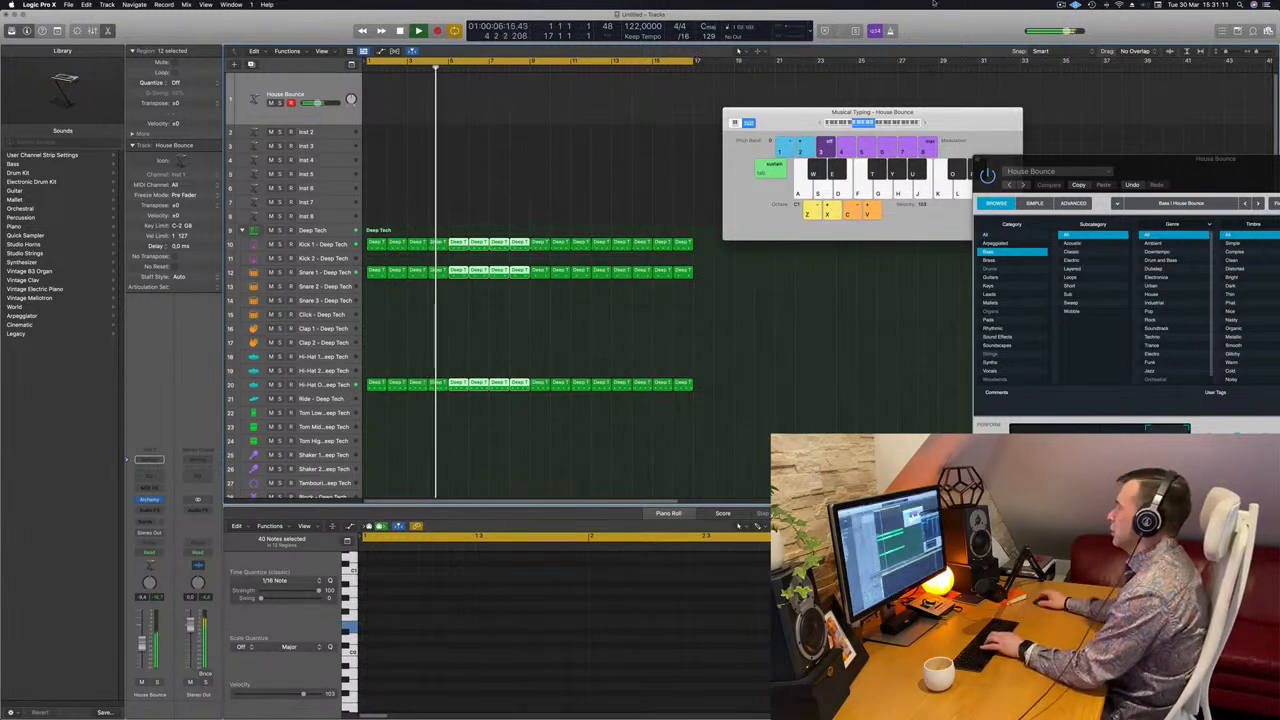
# Settle on the Low Pass Filter variation, raise the level, and set cutoff to 37.6%.
pyautogui.moveTo(1180, 159); pyautogui.dragTo(669, 55)
pyautogui.click(532, 356)
pyautogui.click(614, 369)
pyautogui.click(564, 370)
pyautogui.click(650, 369)
pyautogui.click(659, 345)
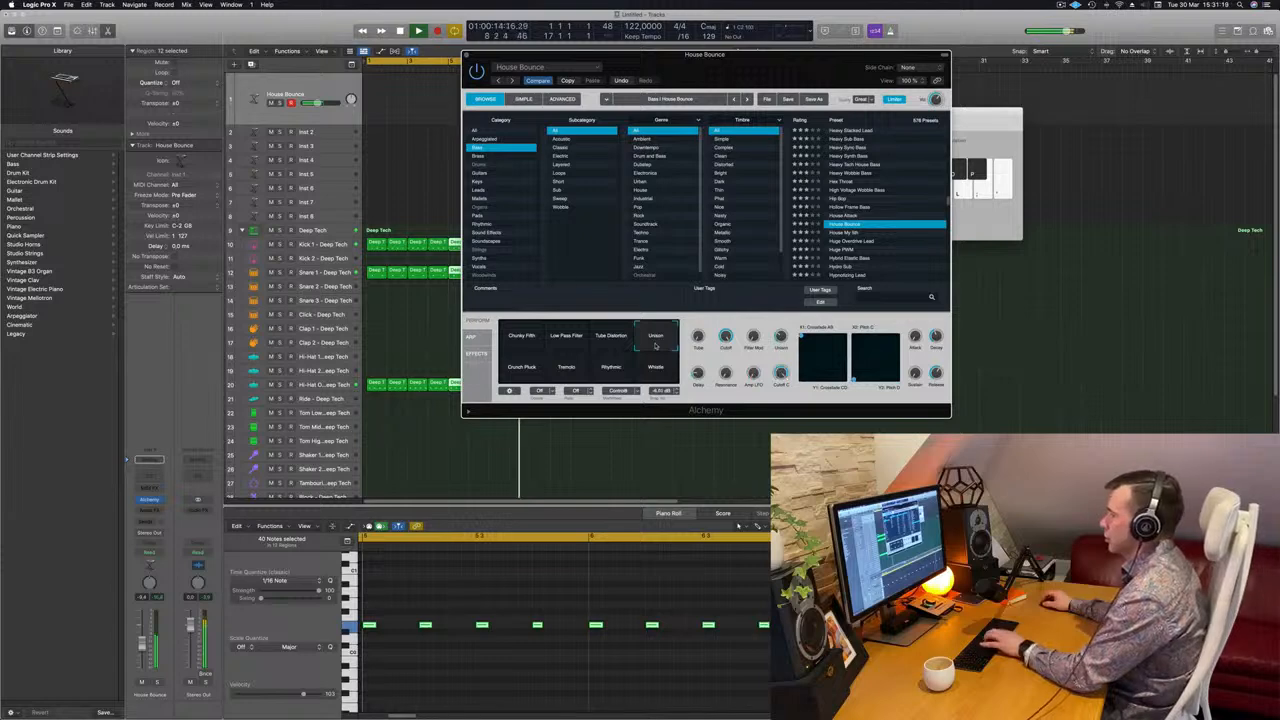
pyautogui.click(569, 346)
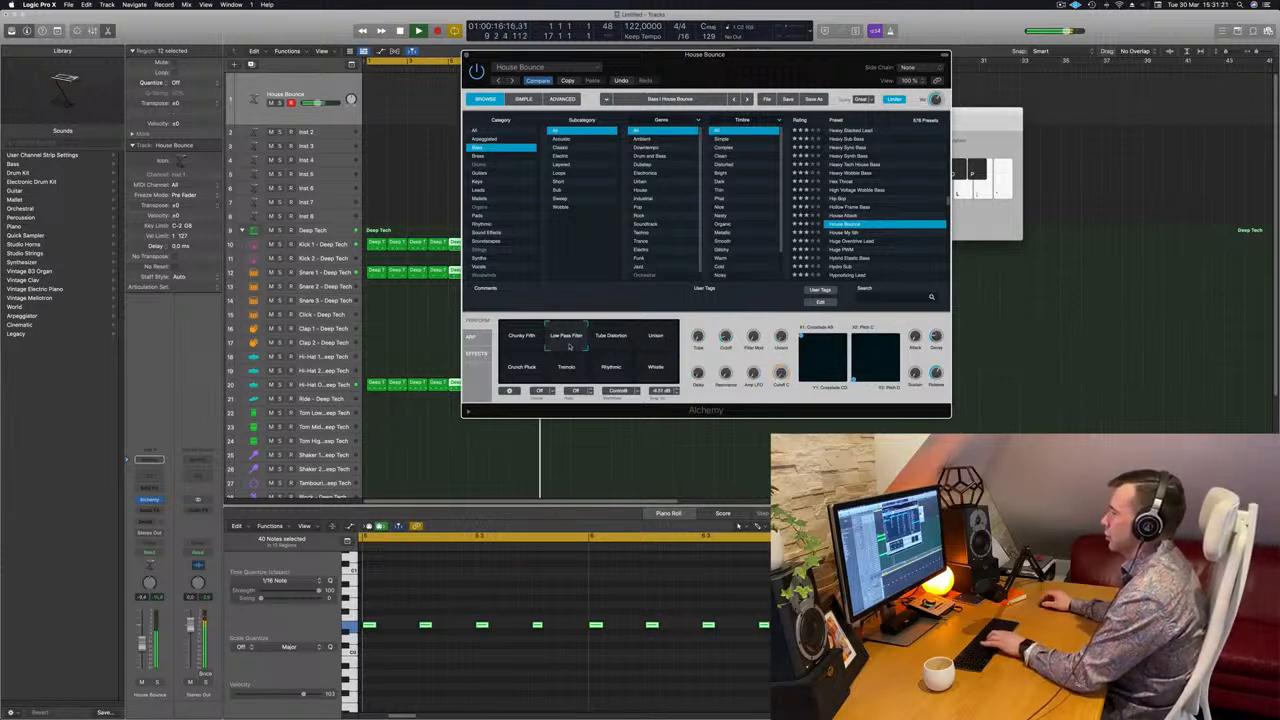
pyautogui.moveTo(142, 639); pyautogui.dragTo(143, 635)
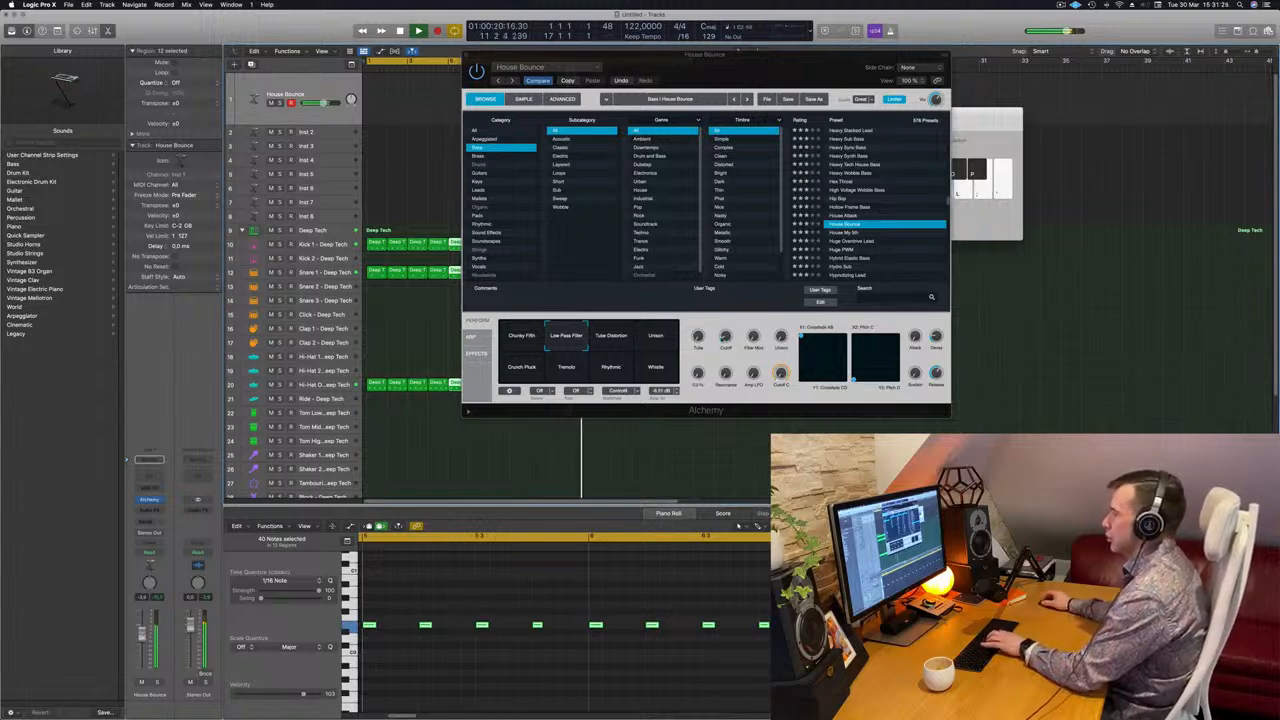
pyautogui.click(725, 337)
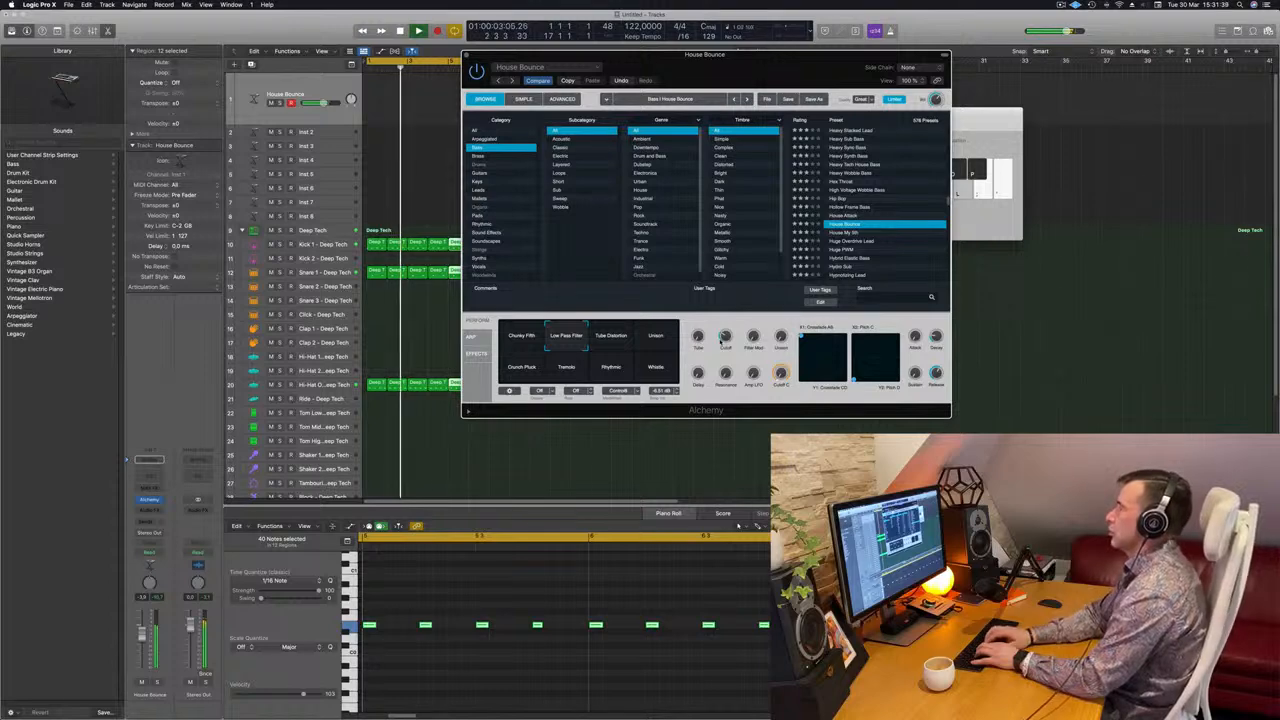
# Record a bass line of C2 and B1 notes with Musical Typing.
pyautogui.press('r')
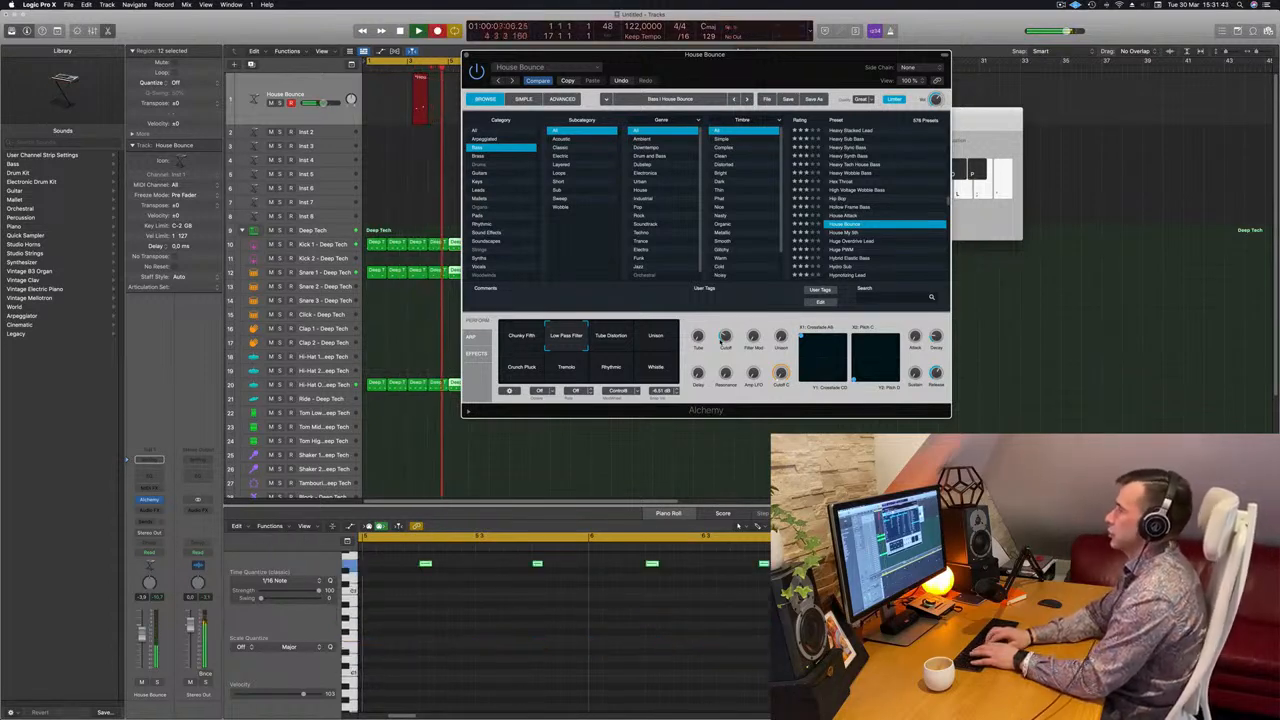
pyautogui.press('a')
pyautogui.press('a')
pyautogui.press('a')
pyautogui.press('a')
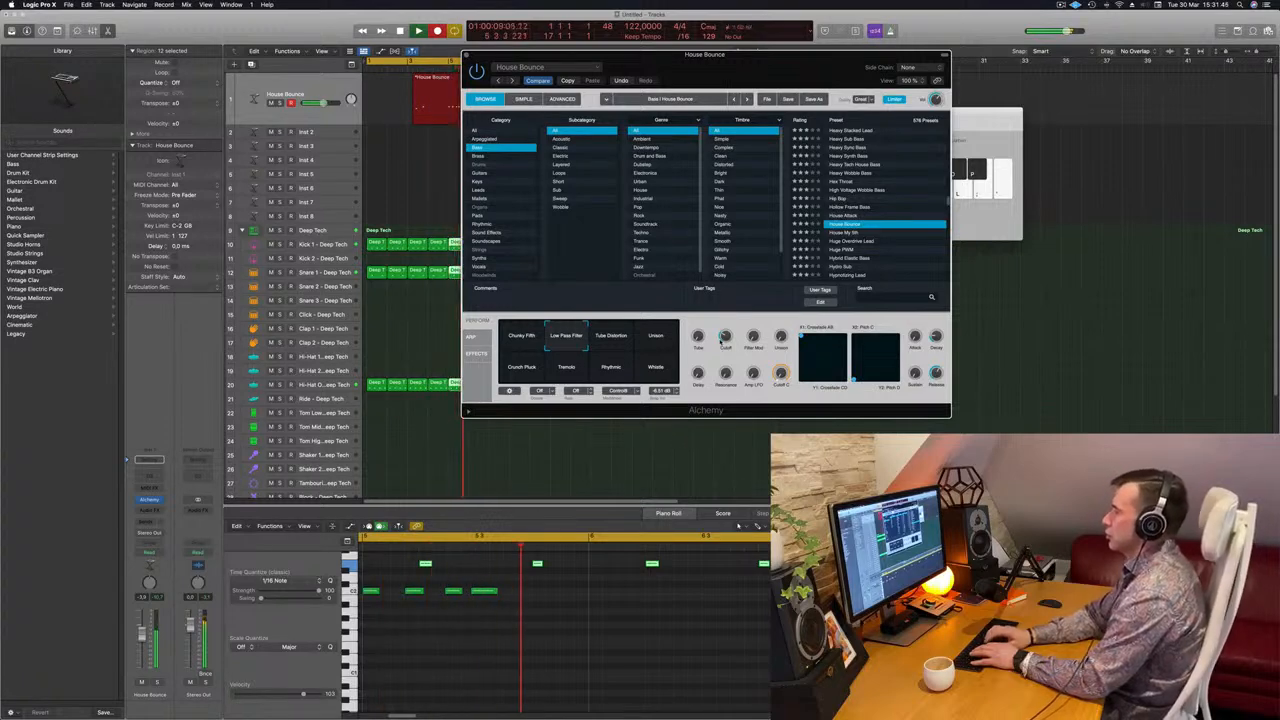
pyautogui.press('j')
pyautogui.press('j')
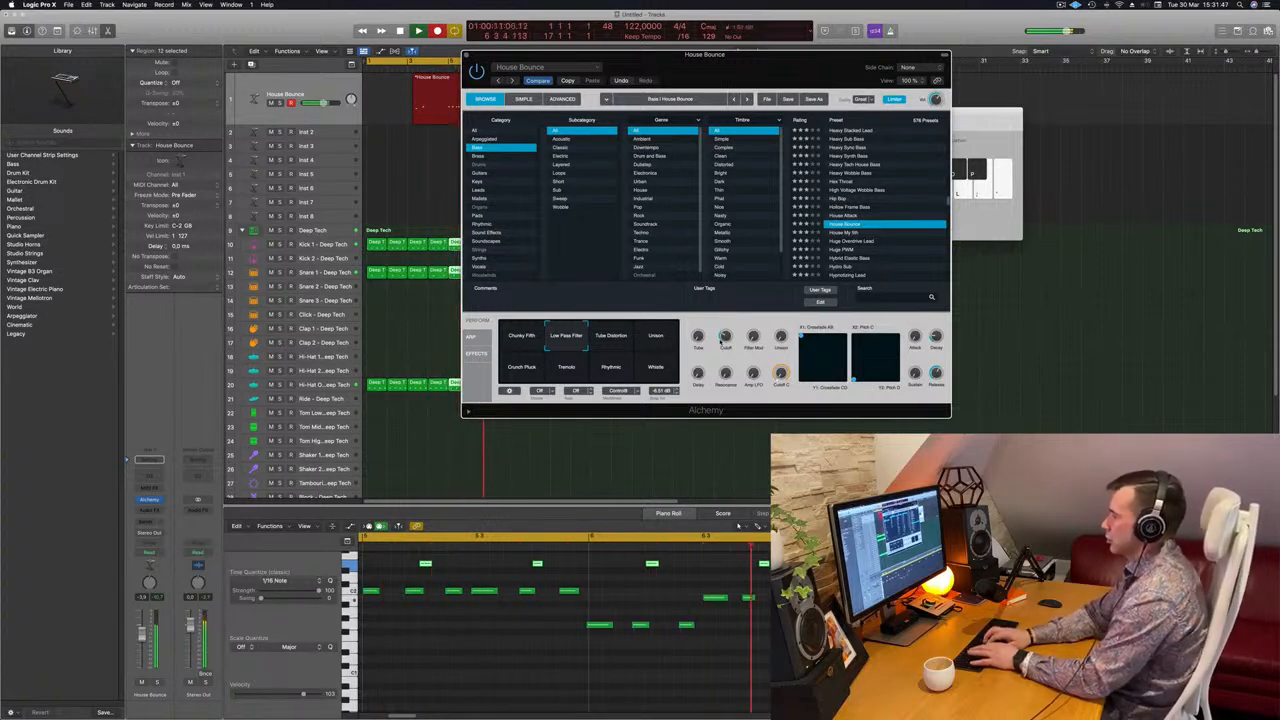
pyautogui.press('space')
# Split the bass region at bar 5, delete the empty part, and move it to bar 1.
pyautogui.moveTo(672, 56); pyautogui.dragTo(1057, 35)
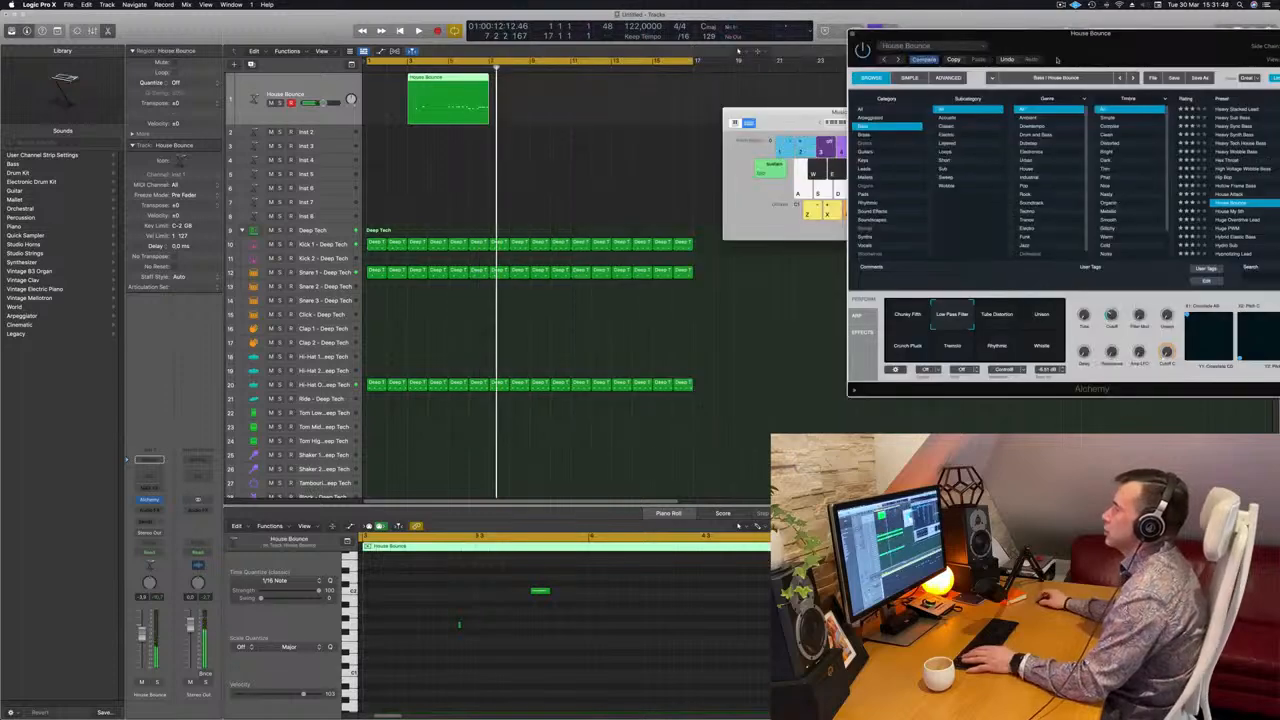
pyautogui.keyDown('super'); pyautogui.click(448, 79); pyautogui.keyUp('super')
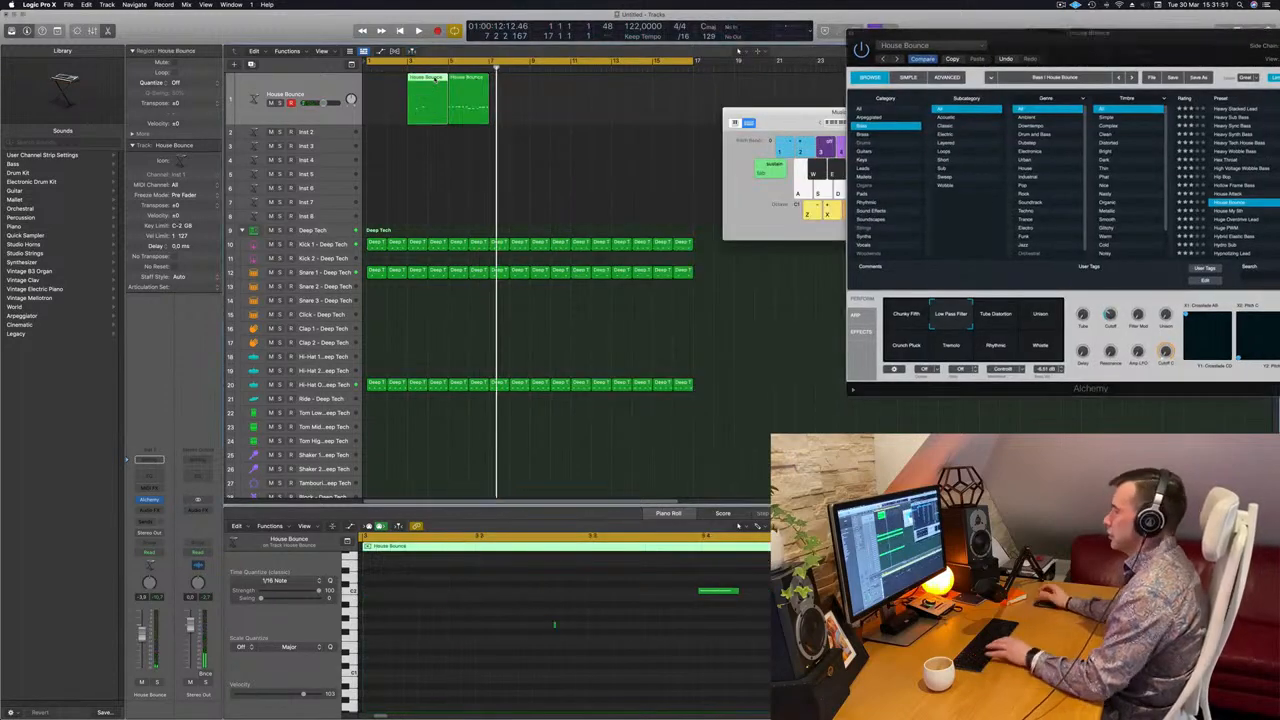
pyautogui.press('Delete')
pyautogui.moveTo(467, 98); pyautogui.dragTo(386, 98)
# Select all the bass notes and quantize them to 1/16.
pyautogui.press('space')
pyautogui.press('space')
pyautogui.click(490, 682)
pyautogui.press('super+a')
# Transpose the riff's last three notes up three semitones.
pyautogui.press('q')
pyautogui.press('space')
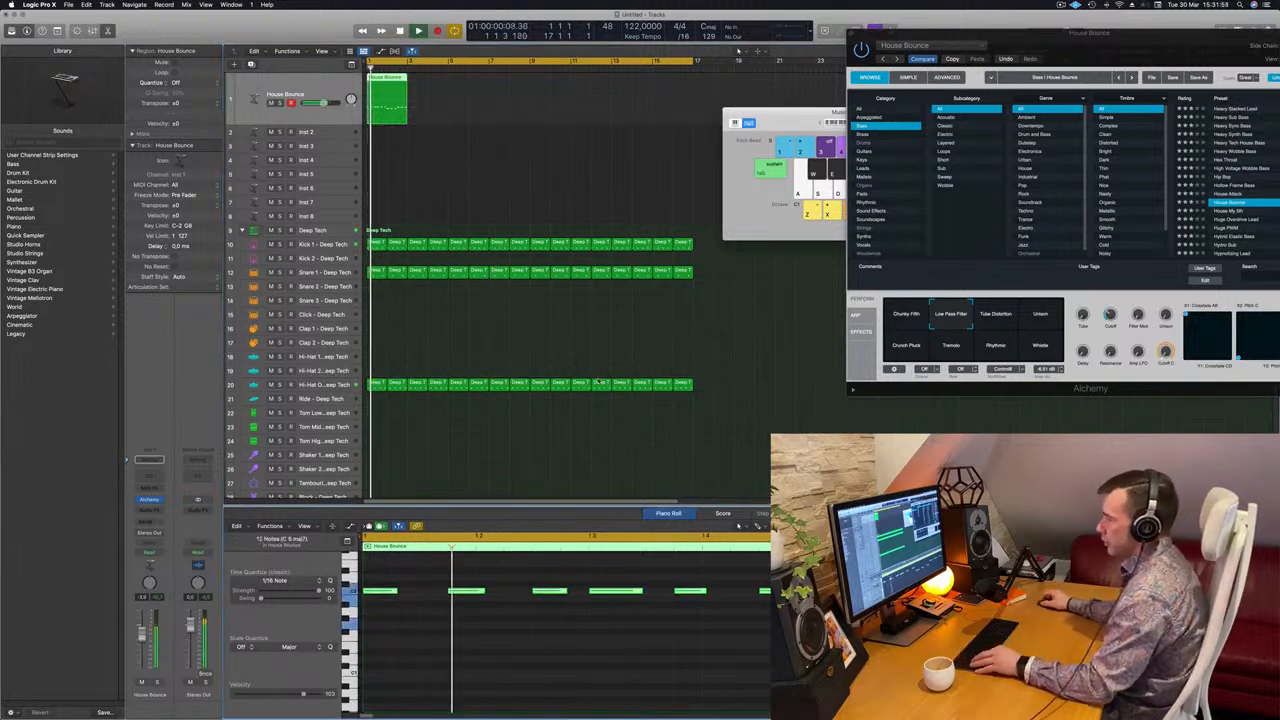
pyautogui.scroll(-3, 552, 484)
pyautogui.scroll(-3, 521, 619)
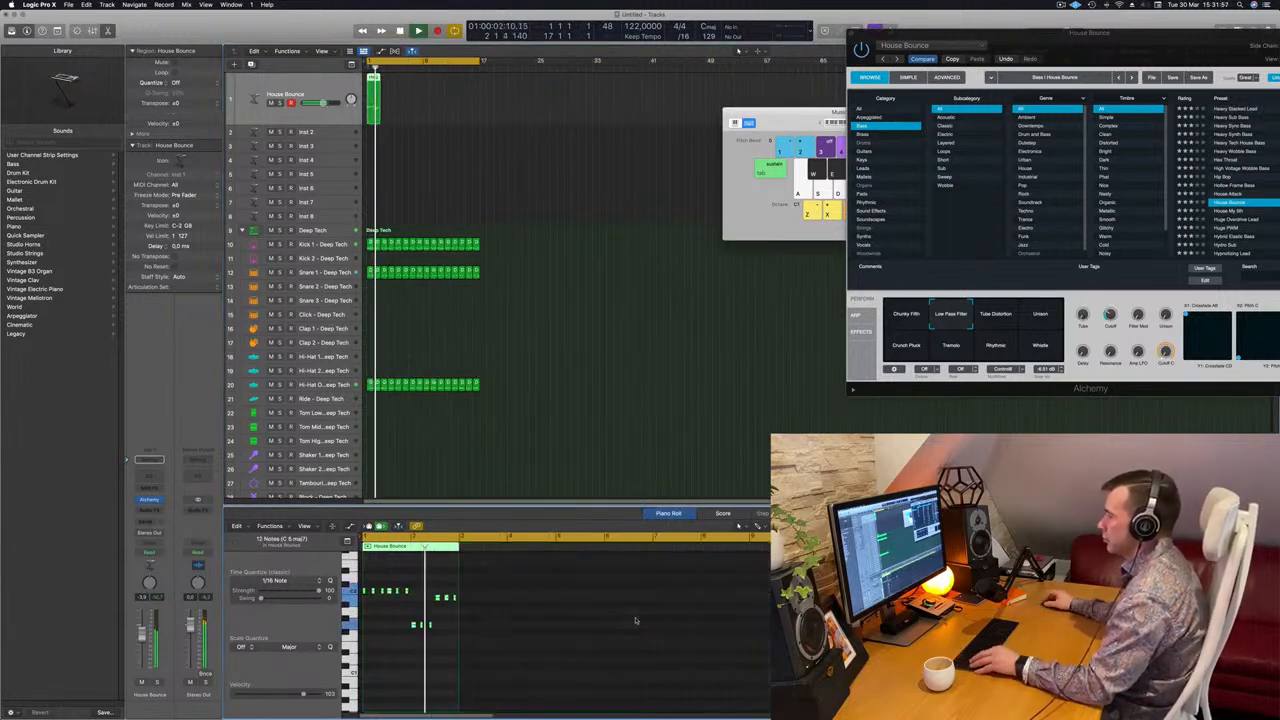
pyautogui.scroll(3, 485, 617)
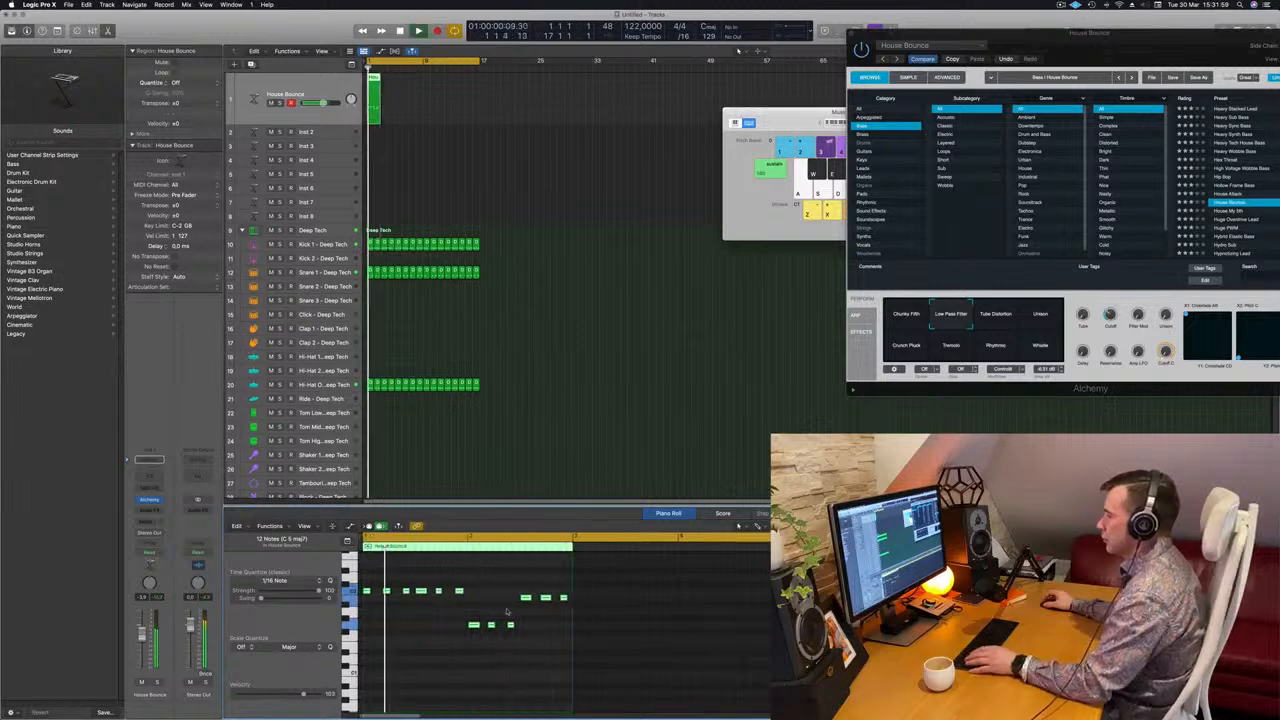
pyautogui.moveTo(518, 584); pyautogui.dragTo(575, 607)
pyautogui.hotkey('alt', 'Down')
pyautogui.hotkey('alt', 'Down')
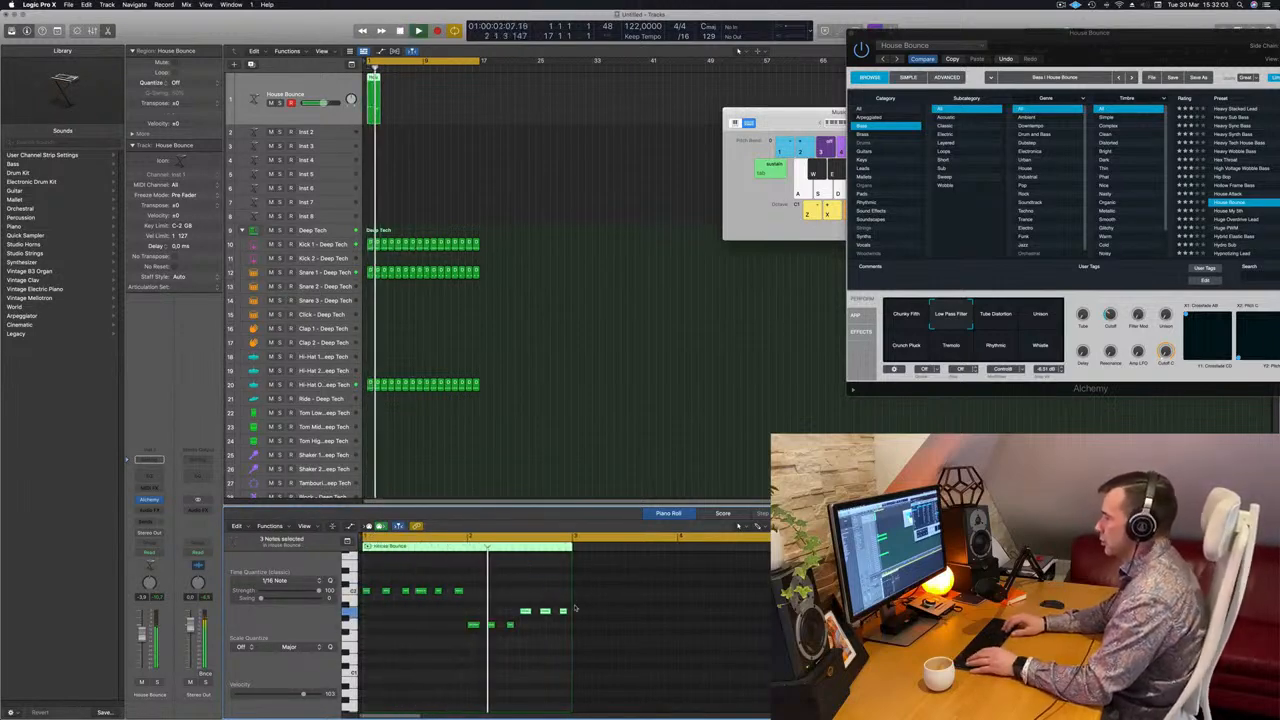
pyautogui.hotkey('alt', 'Up')
pyautogui.hotkey('alt', 'Up')
pyautogui.hotkey('alt', 'Up')
pyautogui.hotkey('alt', 'Up')
pyautogui.hotkey('alt', 'Up')
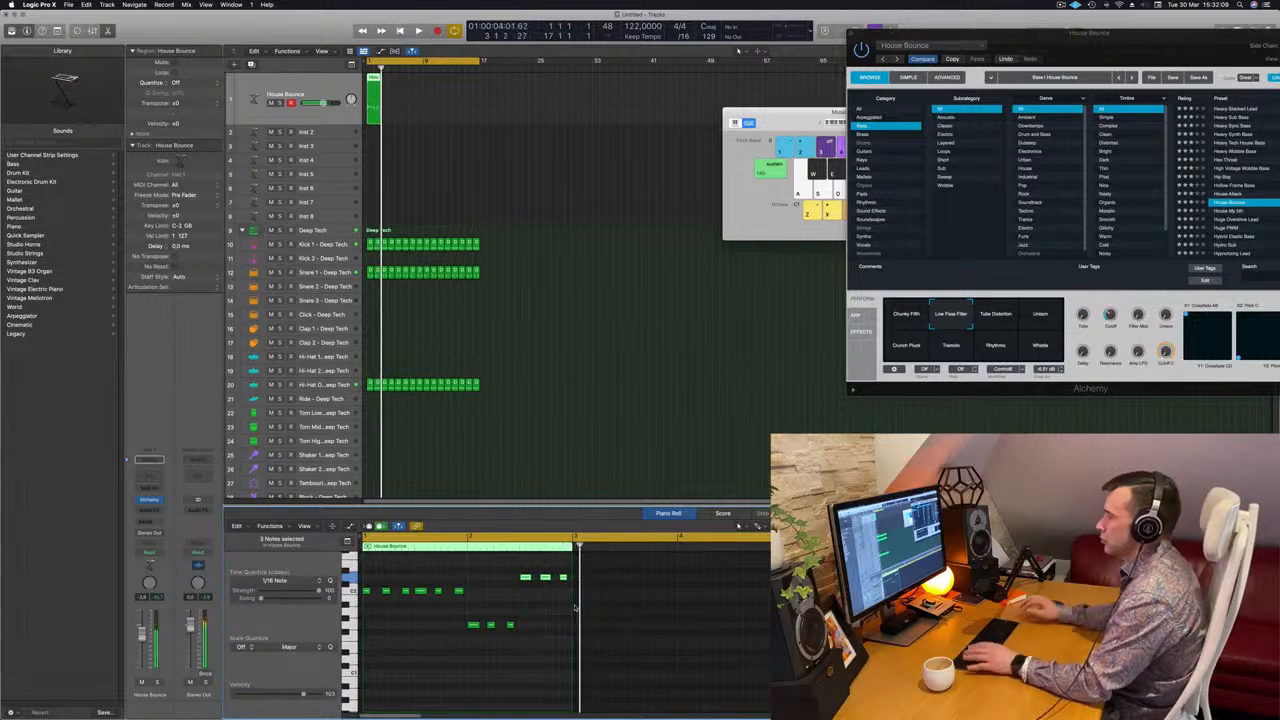
# Copy the bass region along track 1 through bar 17.
pyautogui.press('space')
pyautogui.press('space')
pyautogui.moveTo(373, 84); pyautogui.dragTo(472, 84)
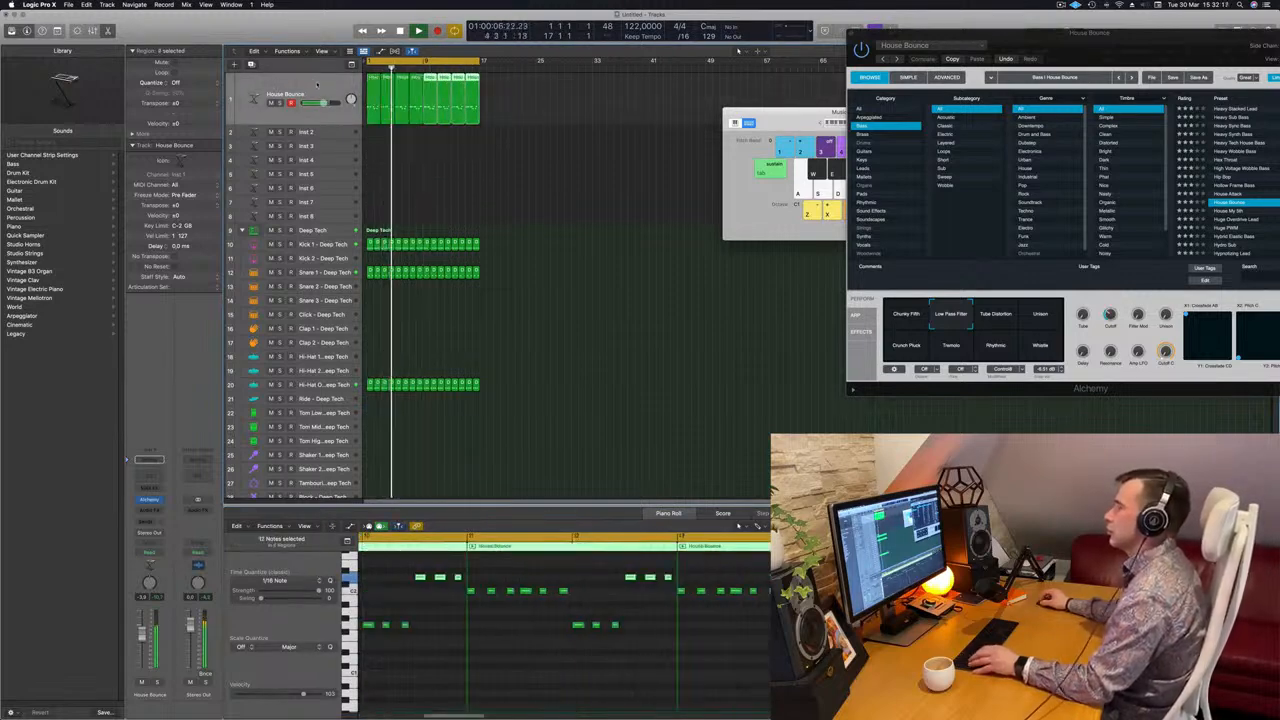
pyautogui.press('Return')
pyautogui.moveTo(1145, 63); pyautogui.dragTo(941, 88)
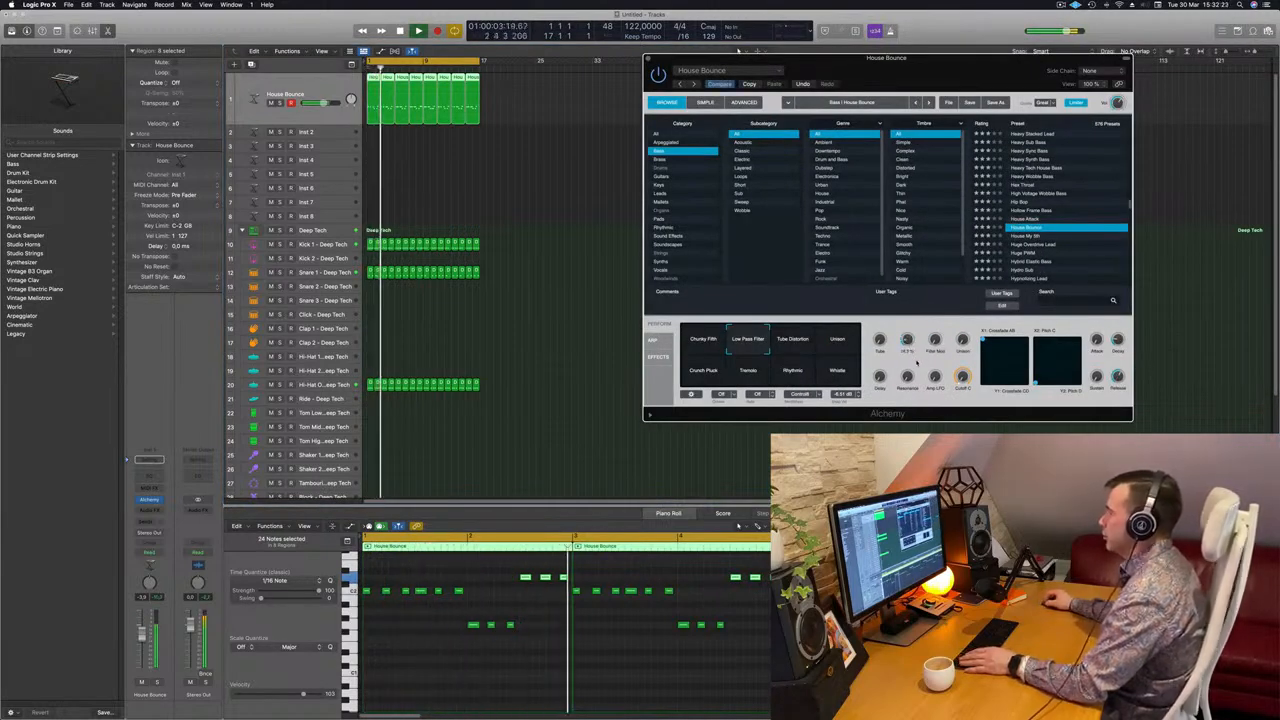
# Insert a Dynamics Compressor after Alchemy on the House Bounce channel.
pyautogui.click(165, 508)
pyautogui.press('space')
pyautogui.click(152, 513)
pyautogui.moveTo(170, 537)
pyautogui.click(236, 537)
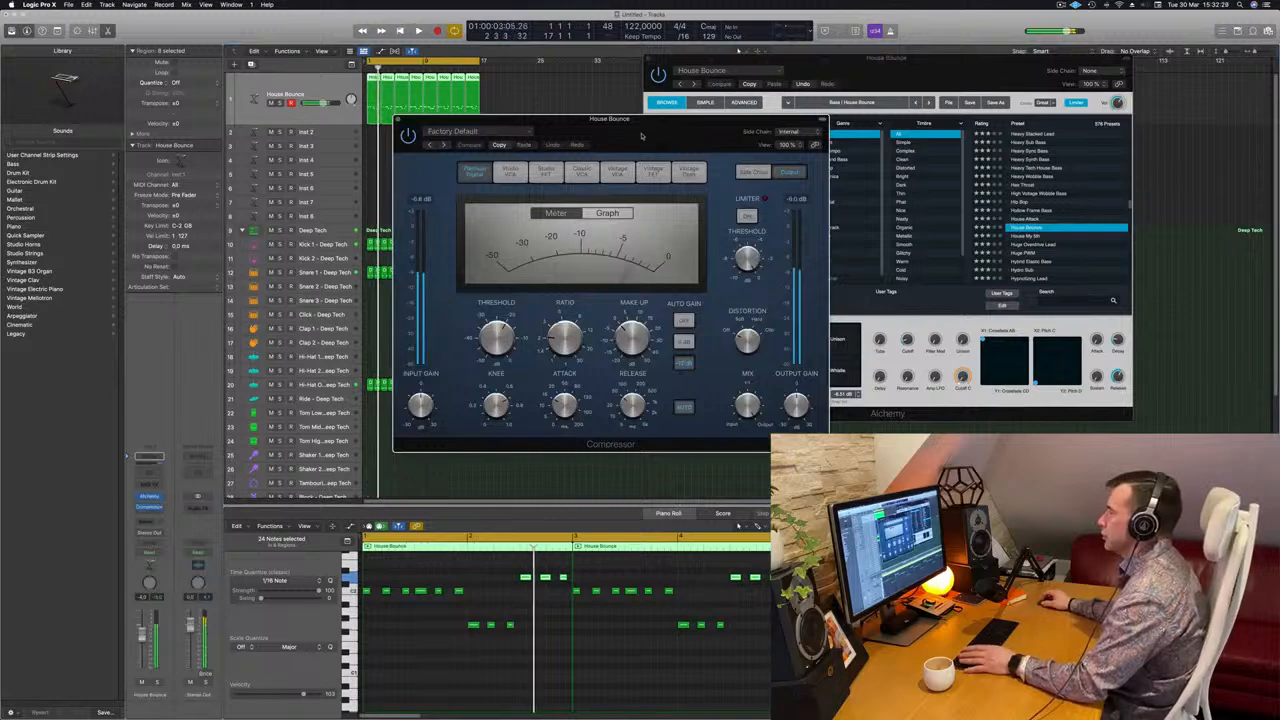
pyautogui.click(486, 133)
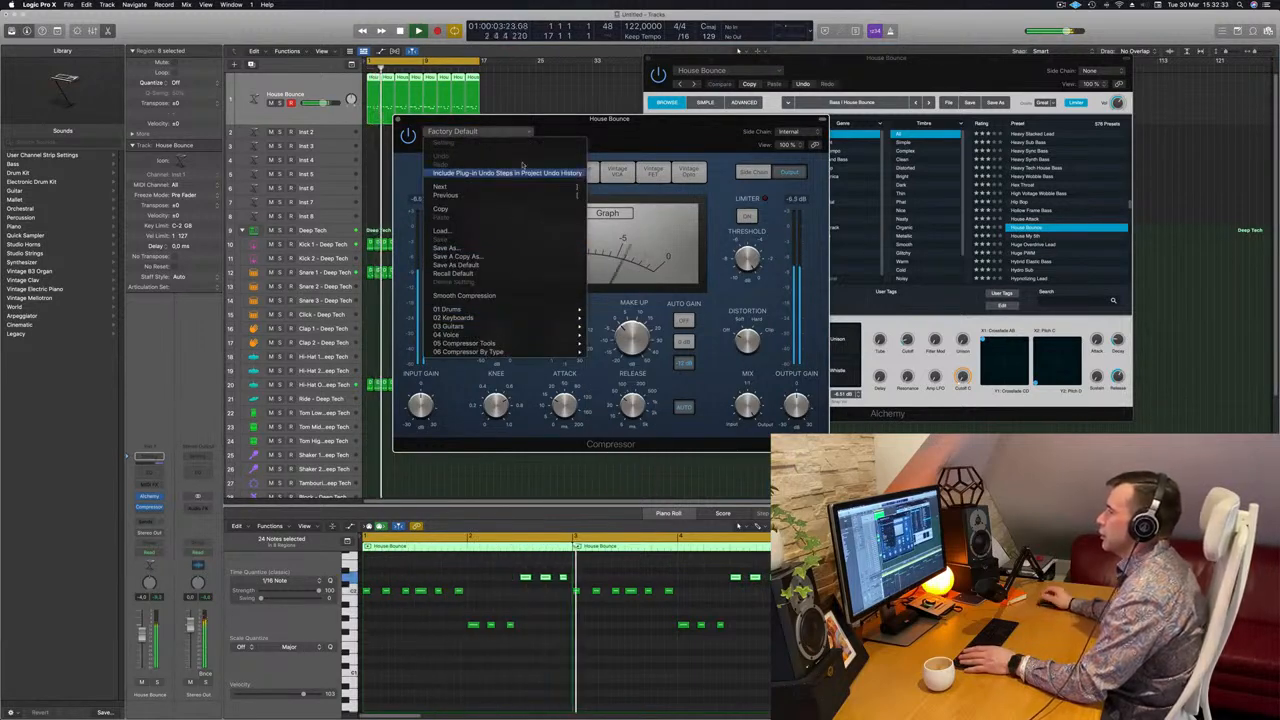
pyautogui.click(676, 130)
# Side-chain the compressor, set release to 5.0 ms and turn off auto release.
pyautogui.click(784, 132)
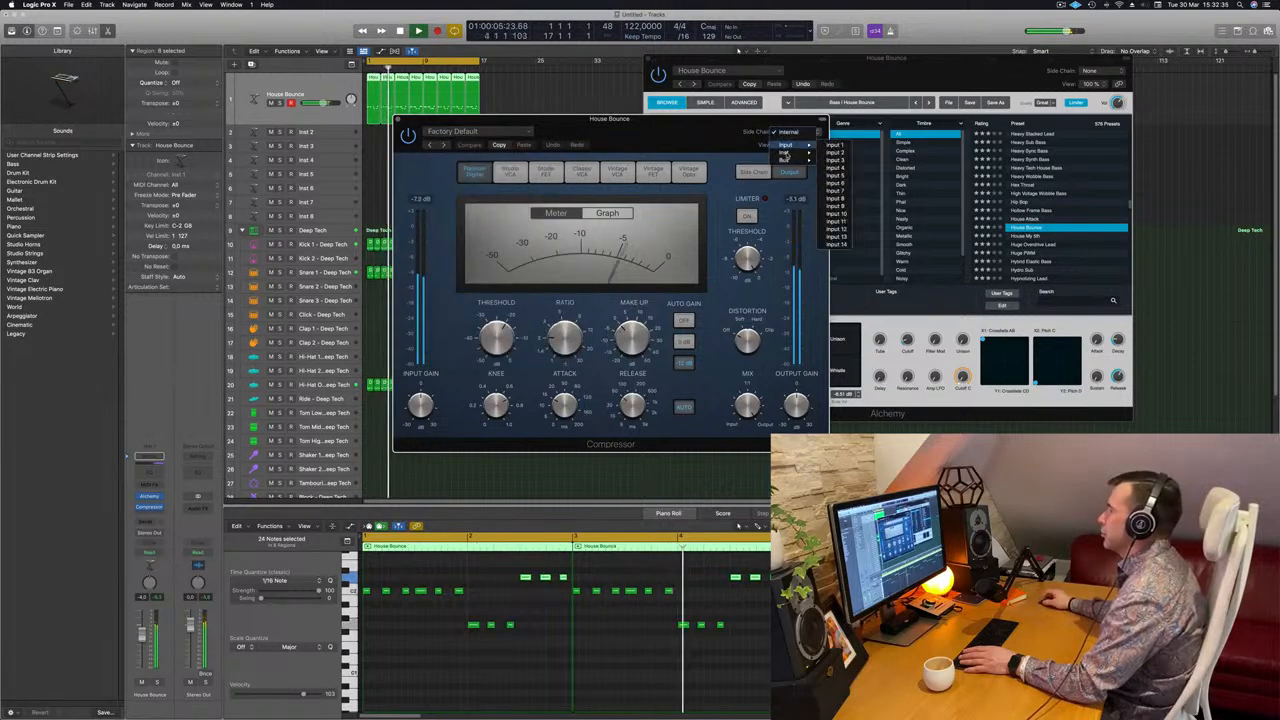
pyautogui.moveTo(785, 154)
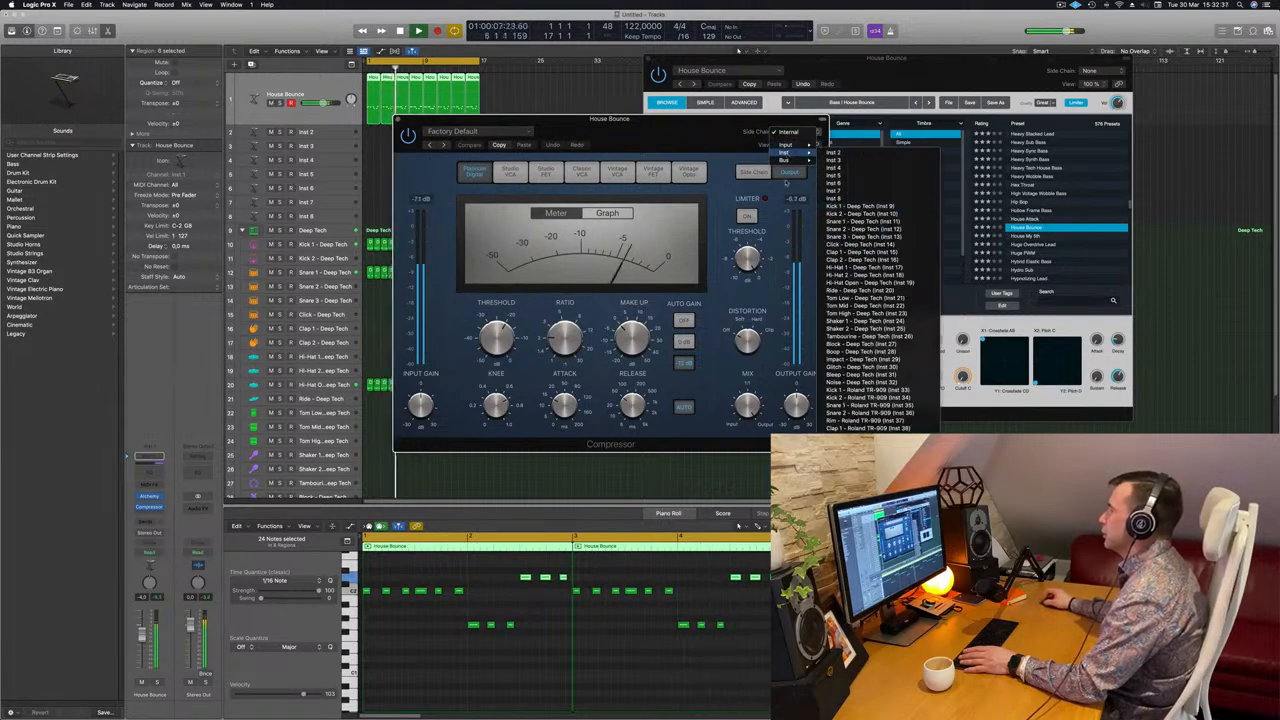
pyautogui.click(833, 200)
pyautogui.moveTo(673, 150); pyautogui.dragTo(740, 136)
pyautogui.press('space')
pyautogui.moveTo(699, 391); pyautogui.dragTo(695, 430)
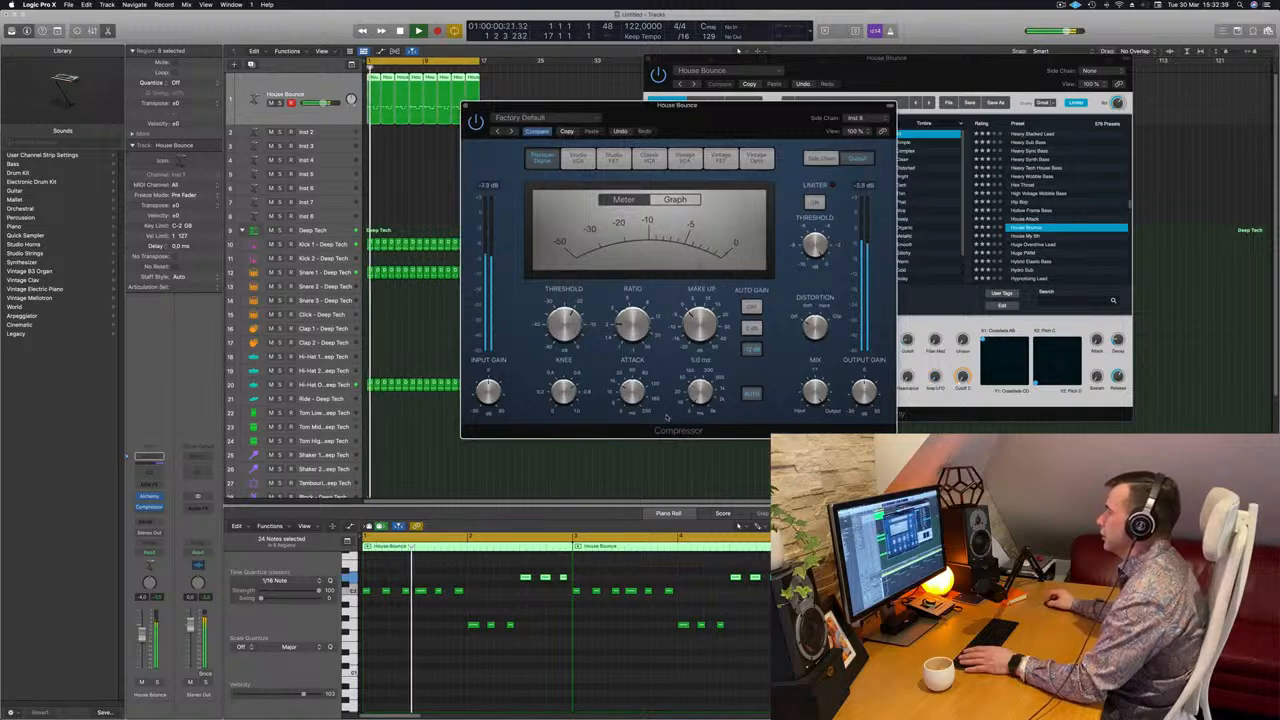
pyautogui.click(760, 398)
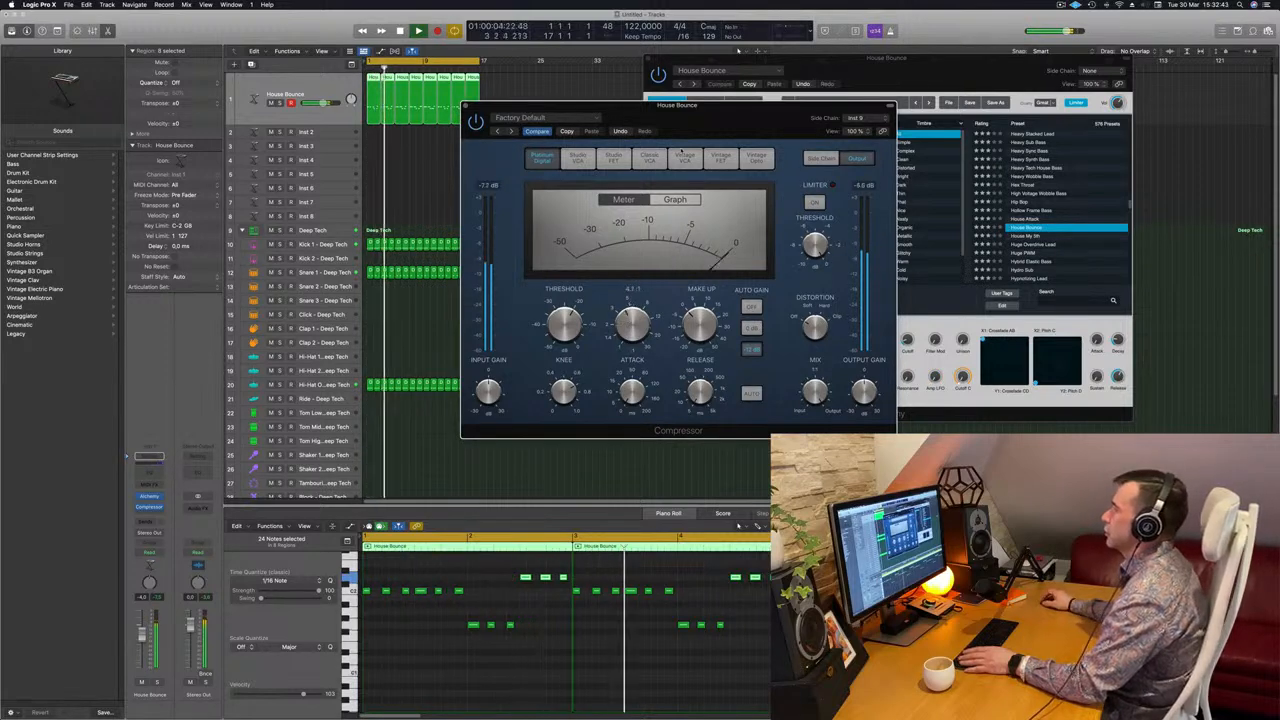
pyautogui.moveTo(550, 114); pyautogui.dragTo(538, 118)
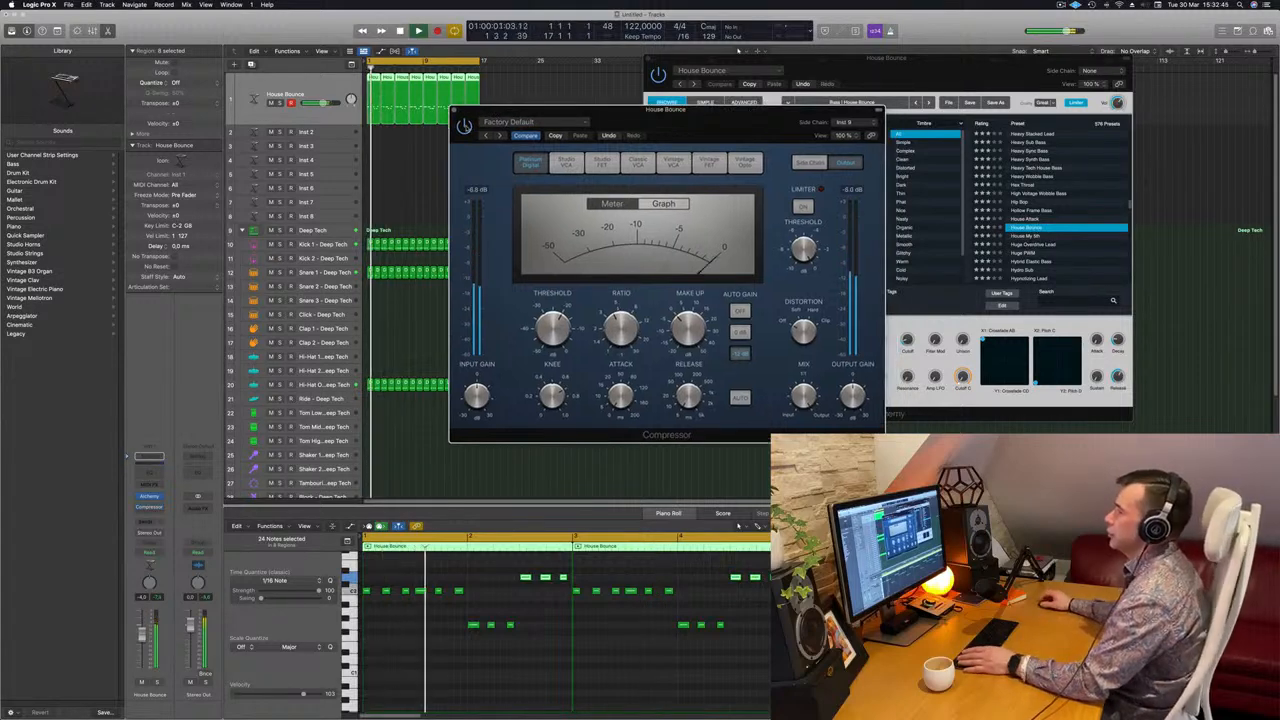
pyautogui.moveTo(560, 110); pyautogui.dragTo(641, 173)
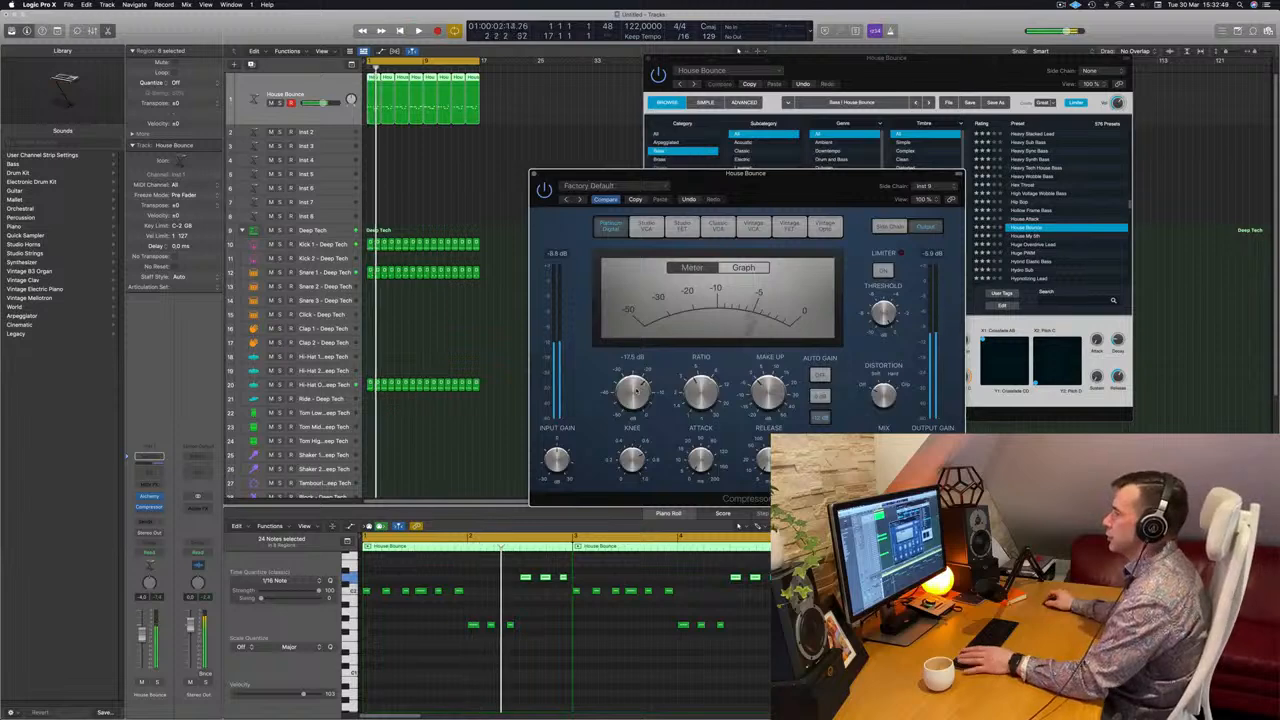
# Close the bass Compressor window, then reposition and close the Alchemy window.
pyautogui.click(535, 175)
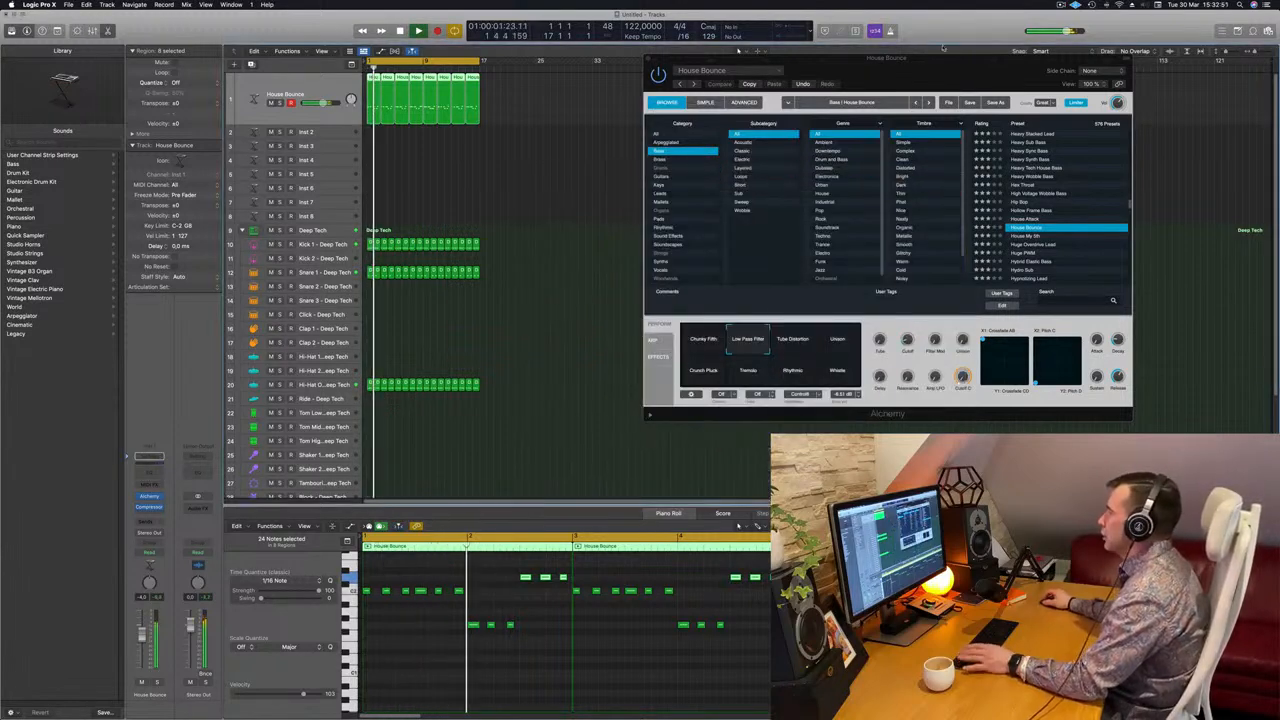
pyautogui.moveTo(933, 76); pyautogui.dragTo(810, 78)
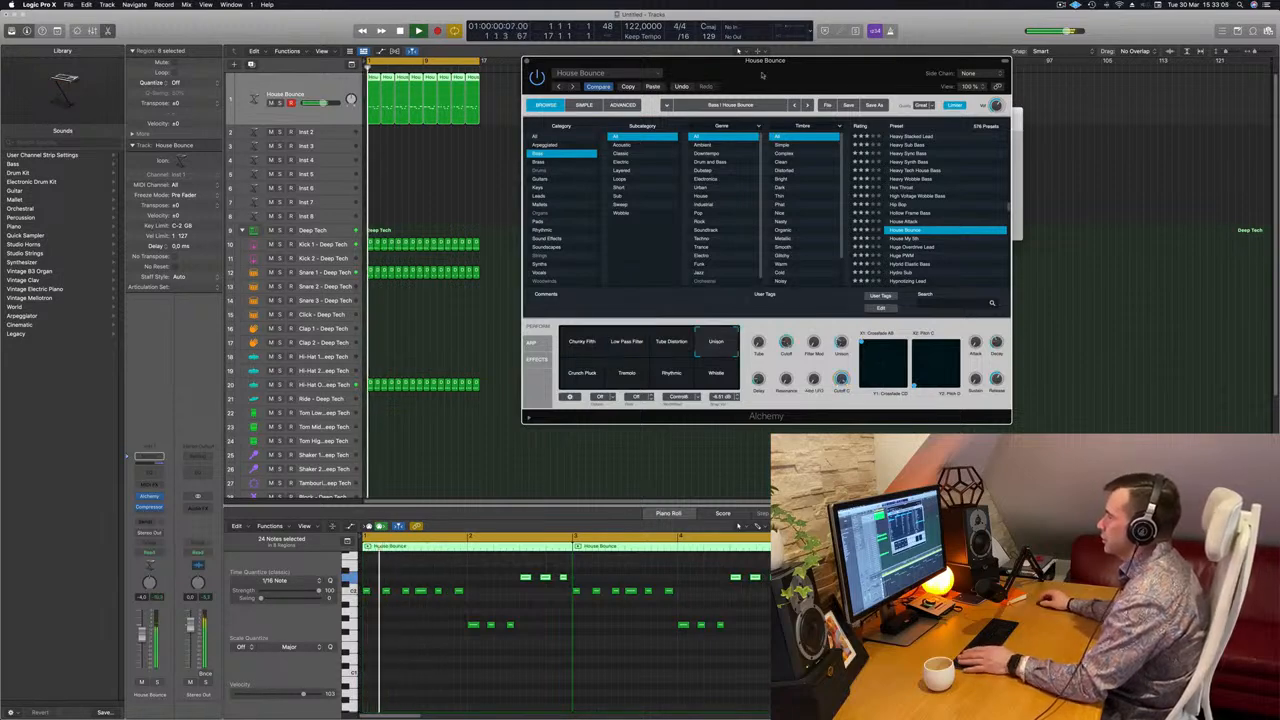
pyautogui.moveTo(790, 85); pyautogui.dragTo(774, 143)
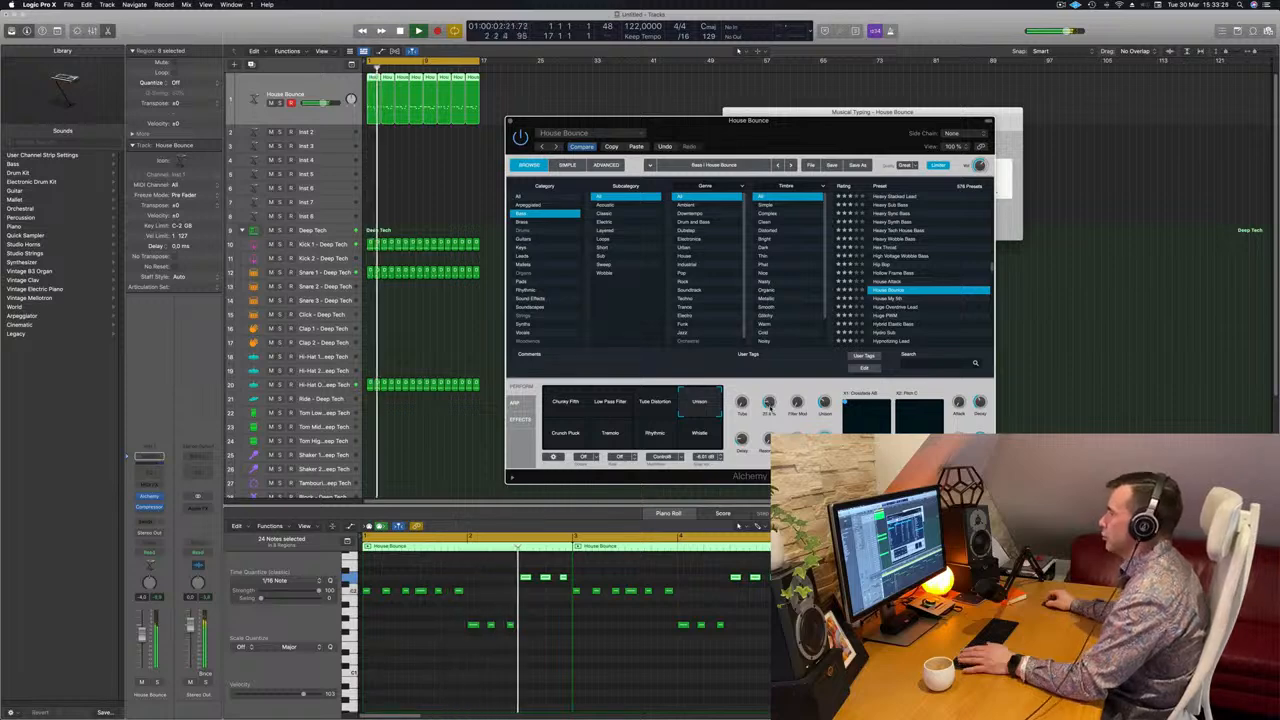
pyautogui.moveTo(704, 136); pyautogui.dragTo(737, 136)
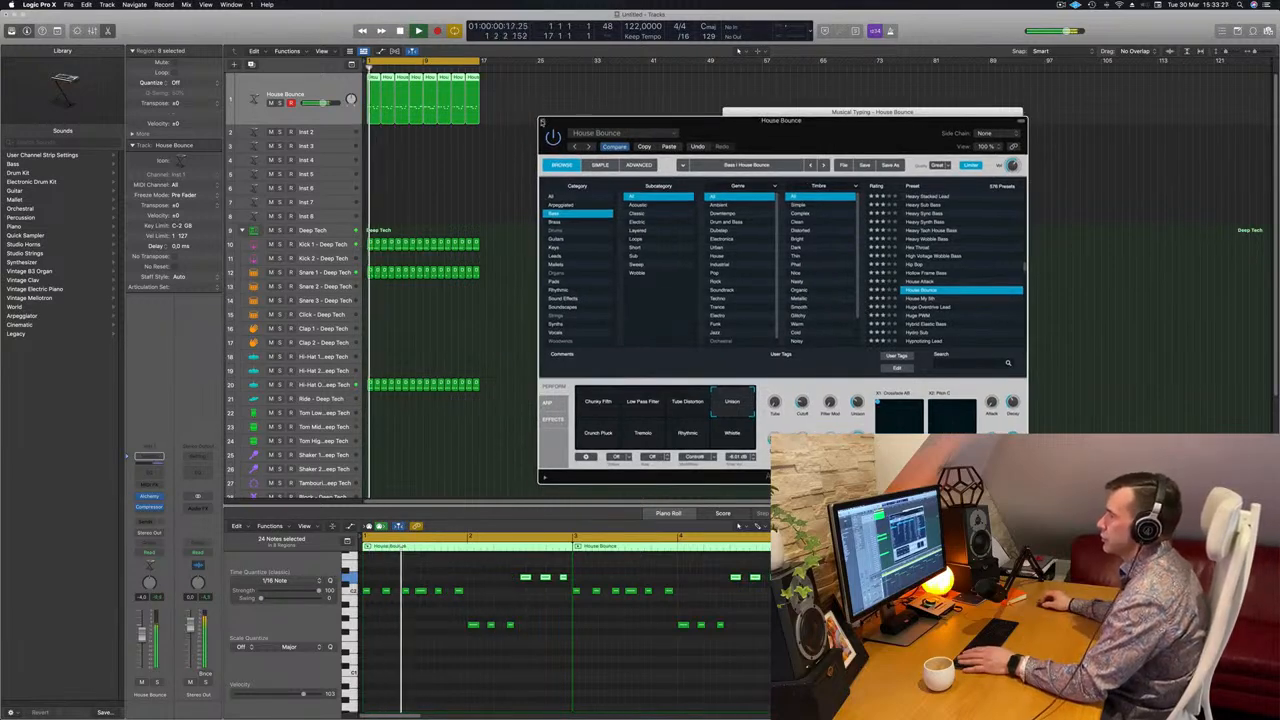
pyautogui.click(543, 121)
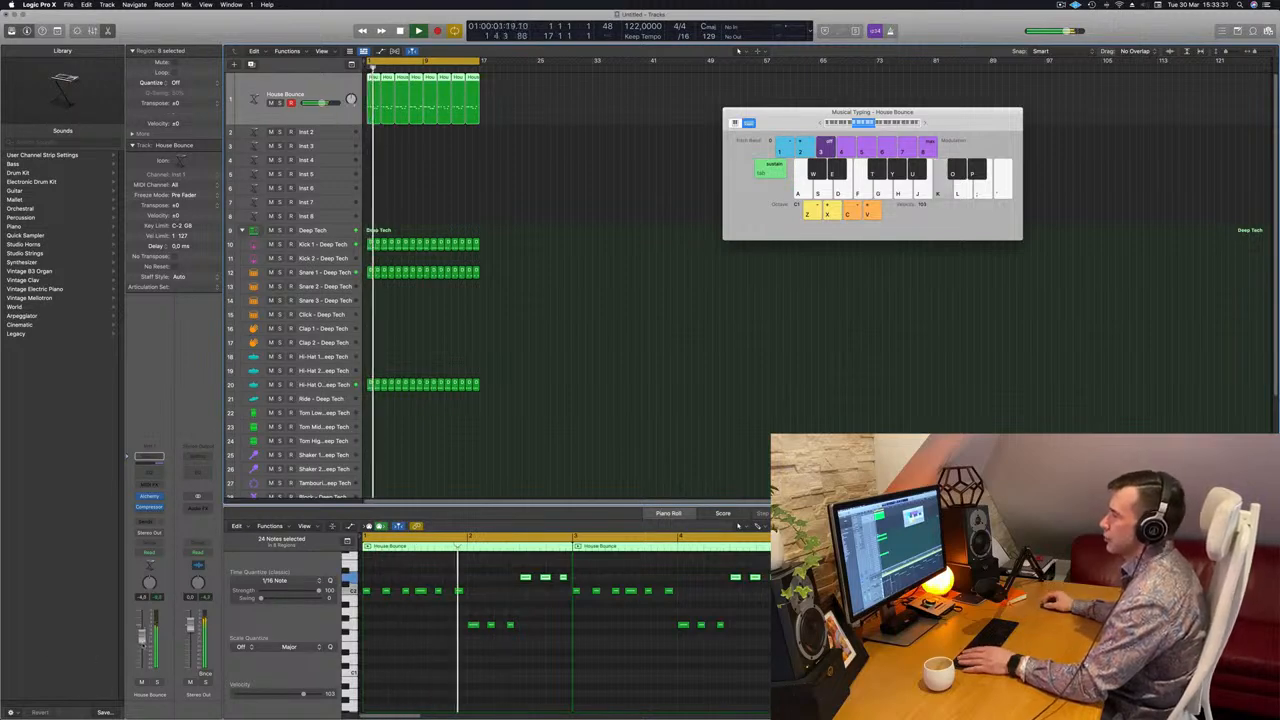
# Select the empty Inst 2 track and bring its Alchemy synth window into view.
pyautogui.press('Return')
pyautogui.click(332, 132)
pyautogui.press('Return')
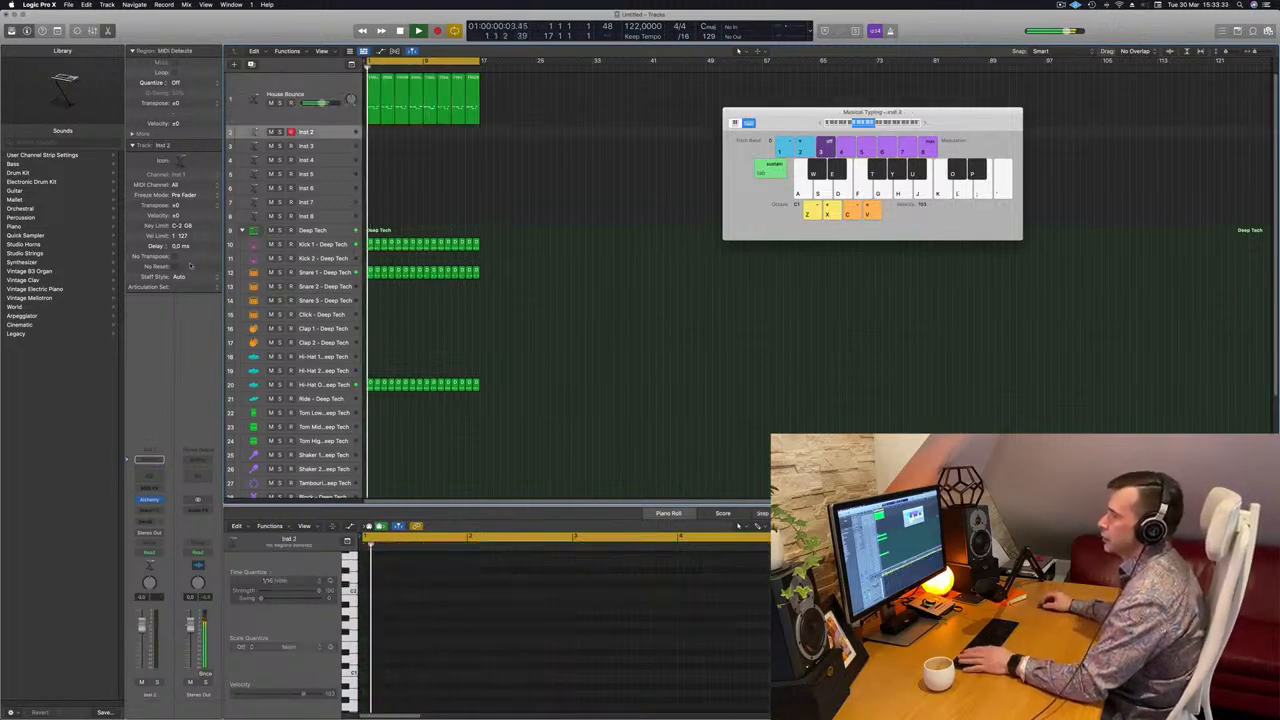
pyautogui.moveTo(150, 501)
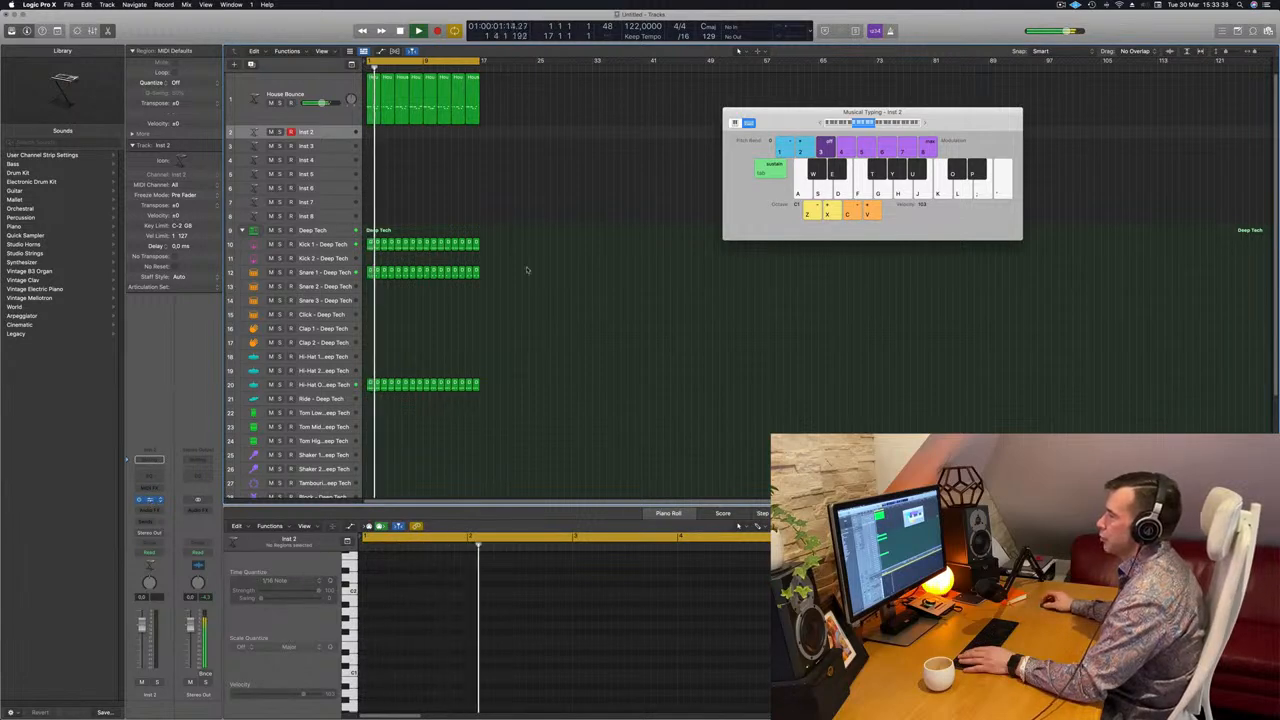
pyautogui.moveTo(758, 136); pyautogui.dragTo(820, 140)
pyautogui.press('Return')
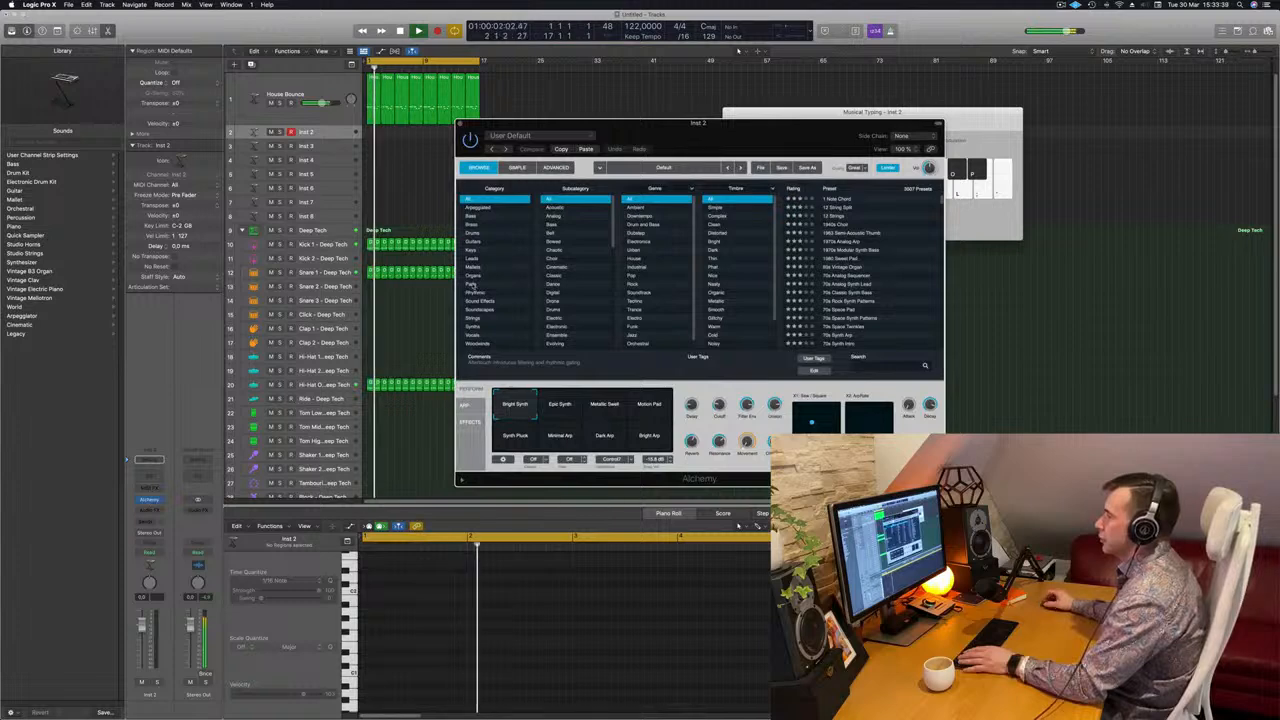
# Filter Alchemy to Pads > Pad Attack, load 90s Luscious Pad, and lower the fader to about -10 dB.
pyautogui.click(473, 284)
pyautogui.click(555, 234)
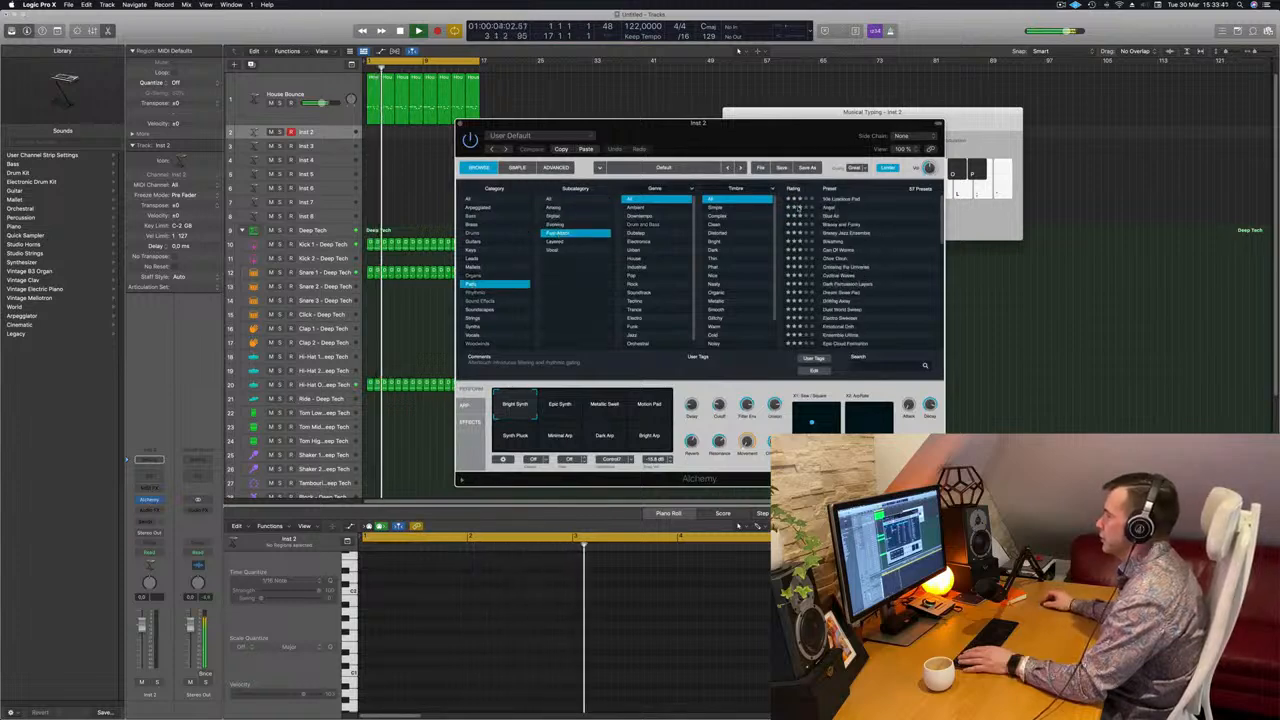
pyautogui.click(842, 199)
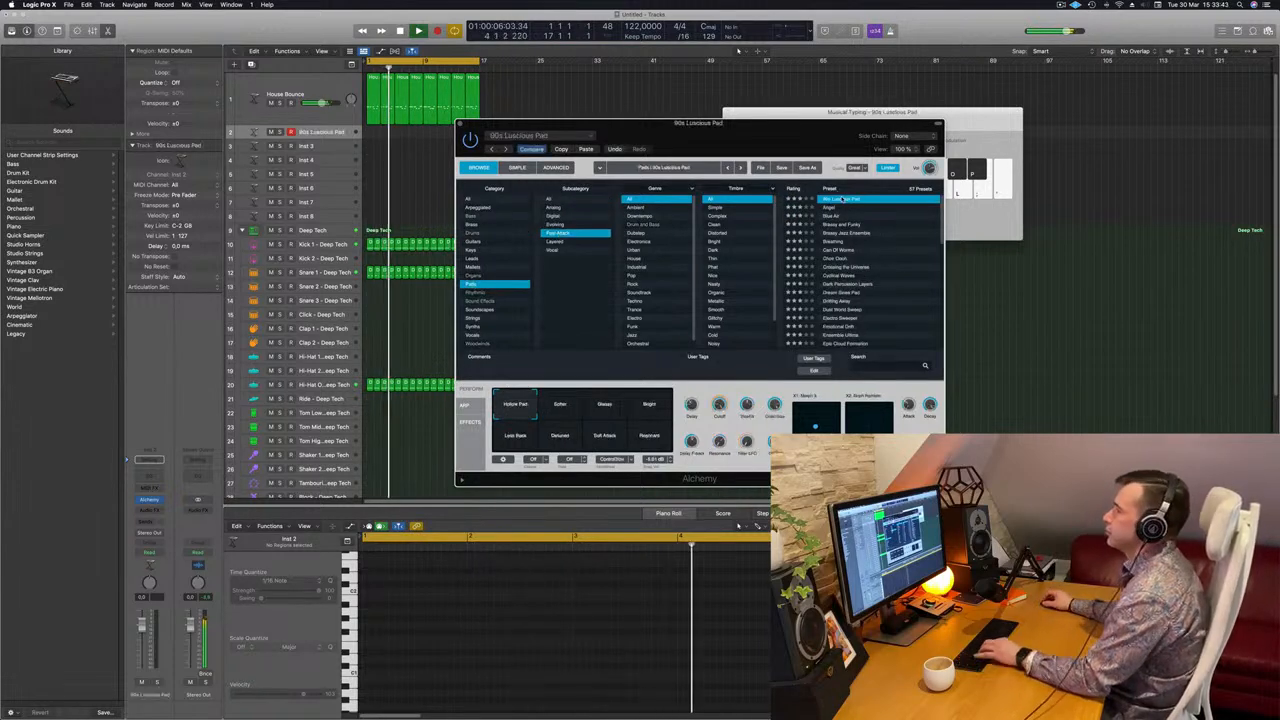
pyautogui.moveTo(658, 124); pyautogui.dragTo(842, 108)
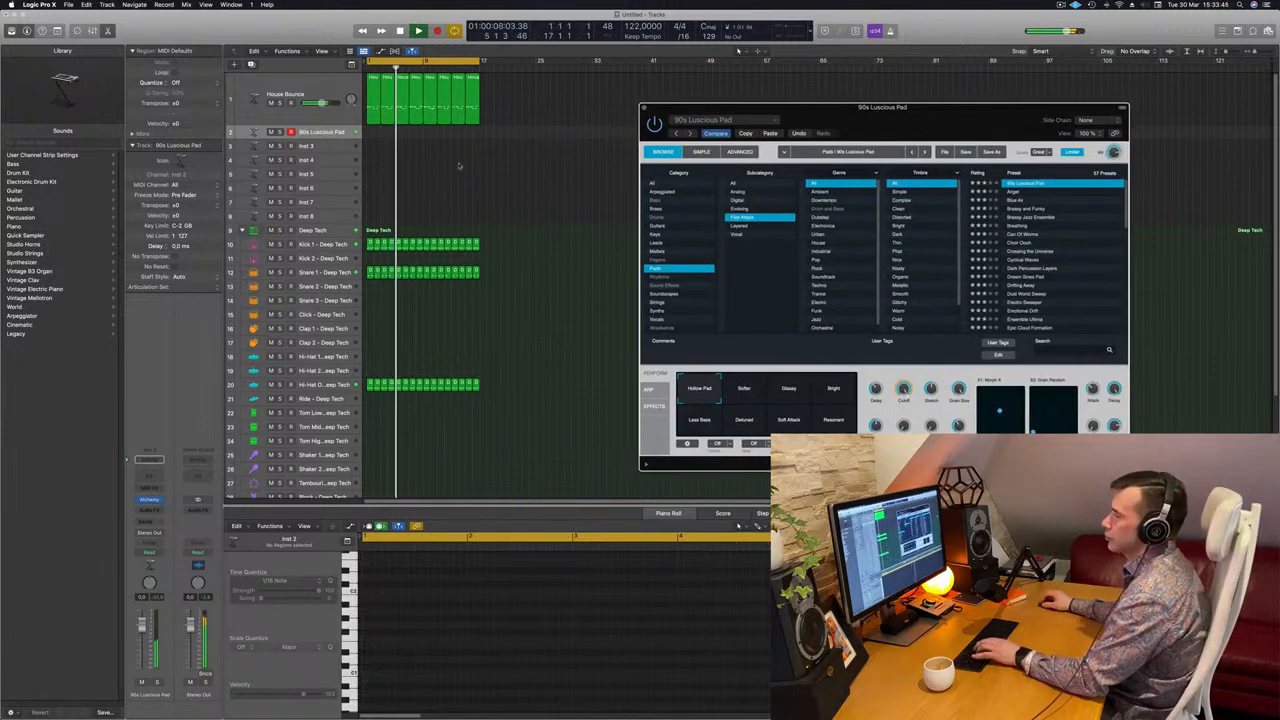
pyautogui.moveTo(142, 624)
pyautogui.mouseDown()
pyautogui.moveTo(142, 649)
pyautogui.moveTo(142, 638)
pyautogui.mouseUp()
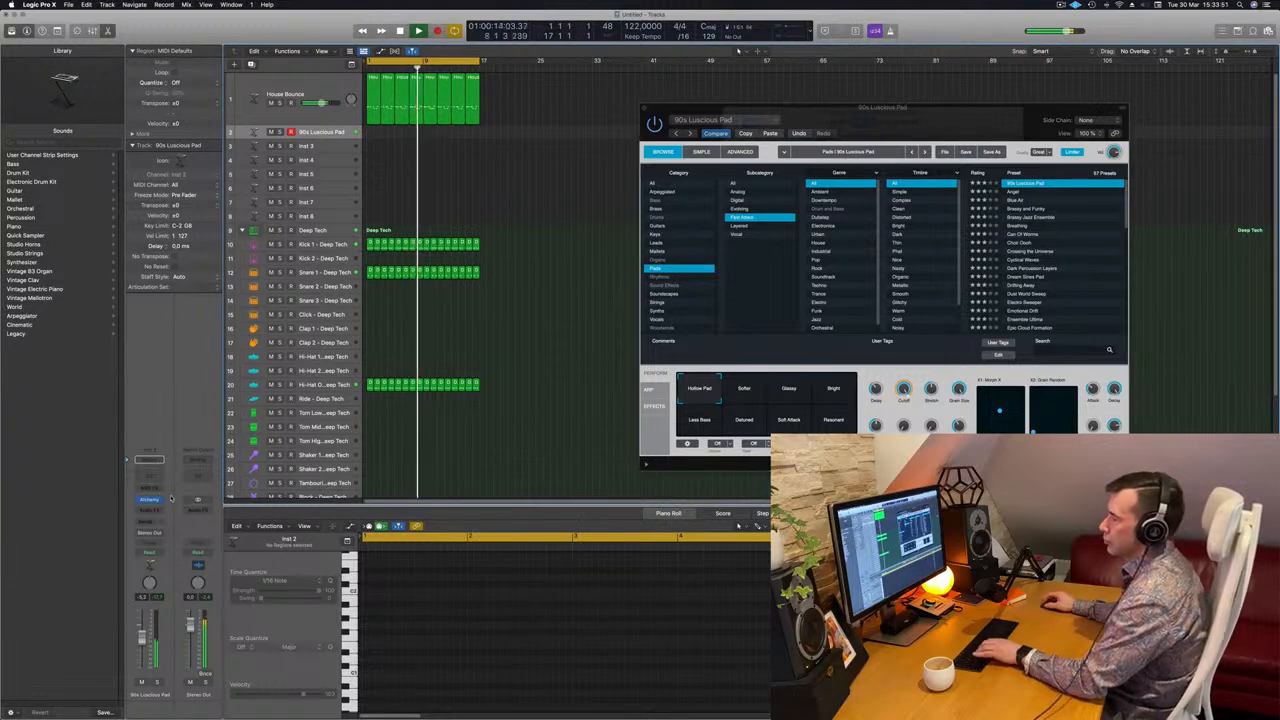
# Load the Brassy and Funky preset, audition it on the computer-keyboard piano, and pick the send slot.
pyautogui.click(1034, 210)
pyautogui.press('super+k')
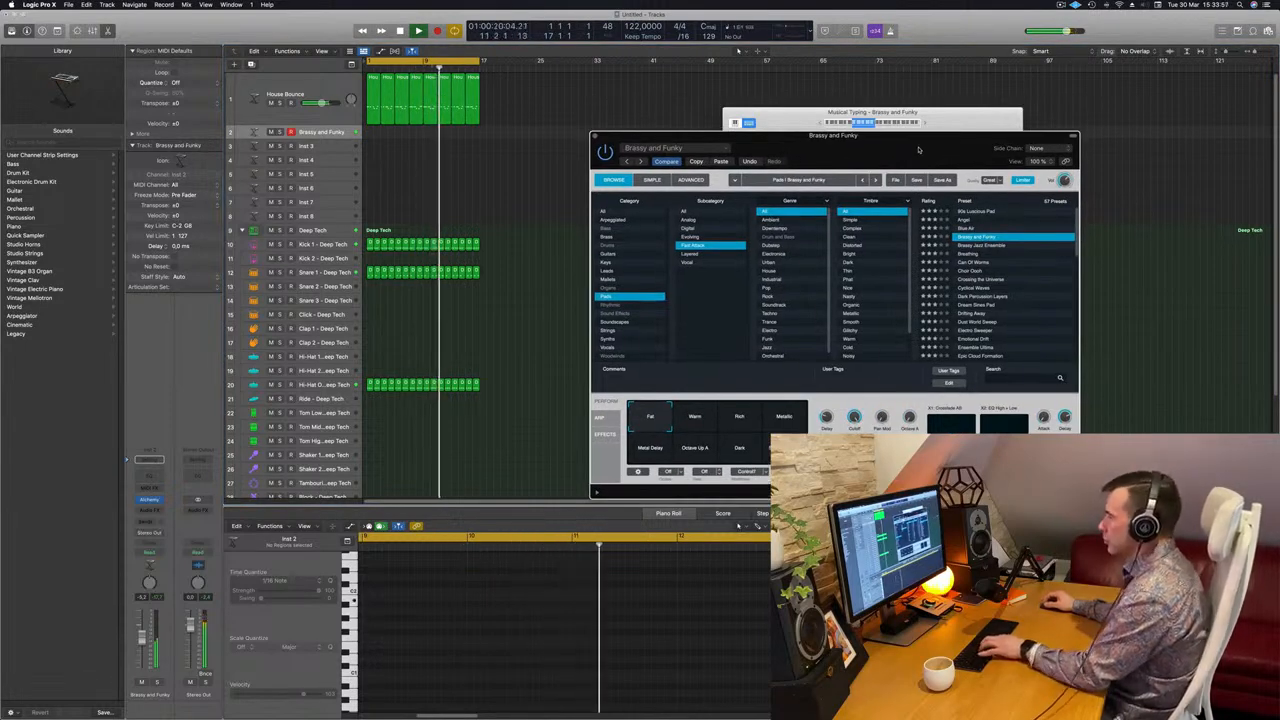
pyautogui.press('super+k')
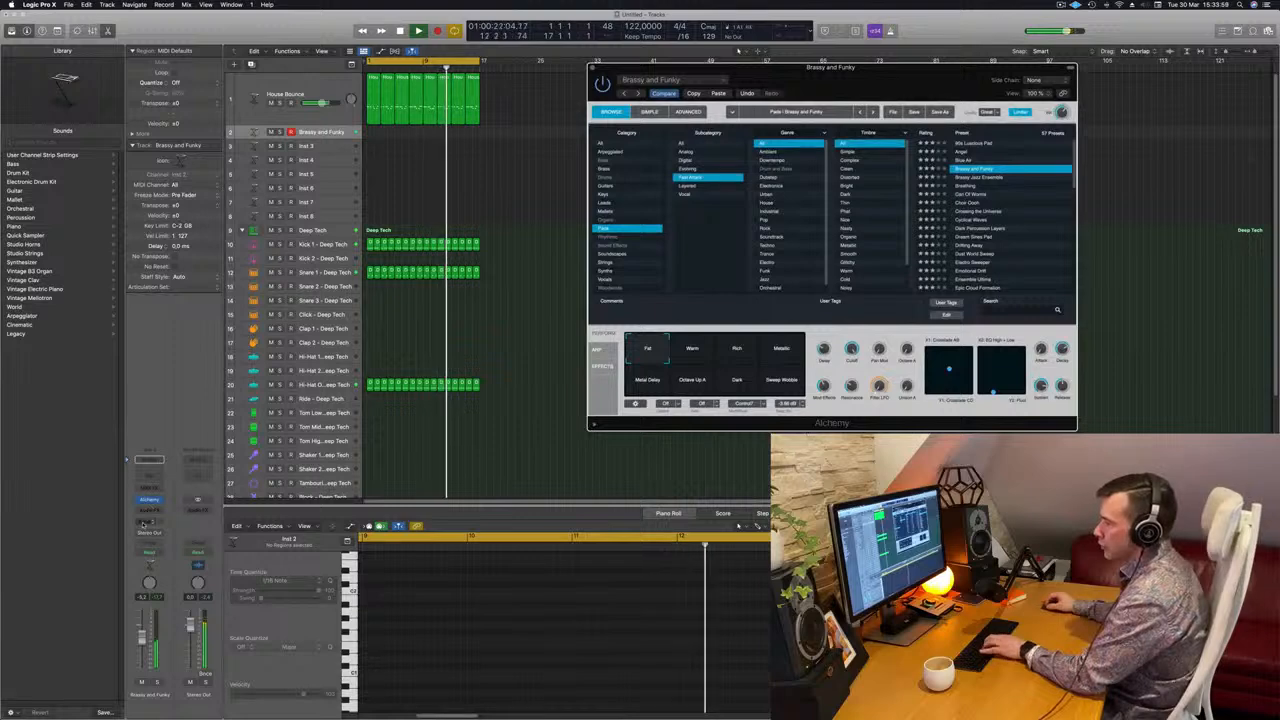
pyautogui.click(150, 521)
# Send the pad to Bus 7 and load SilverVerb's grandiose preset on the new aux.
pyautogui.moveTo(160, 535)
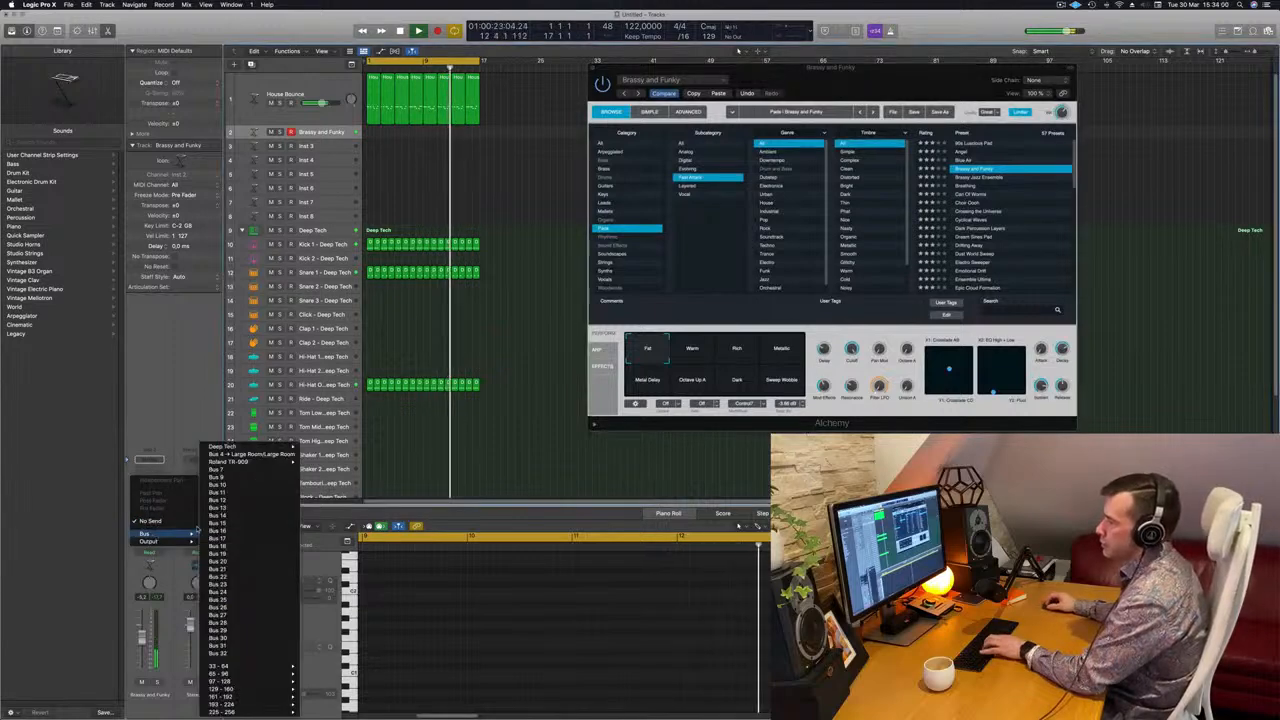
pyautogui.click(216, 451)
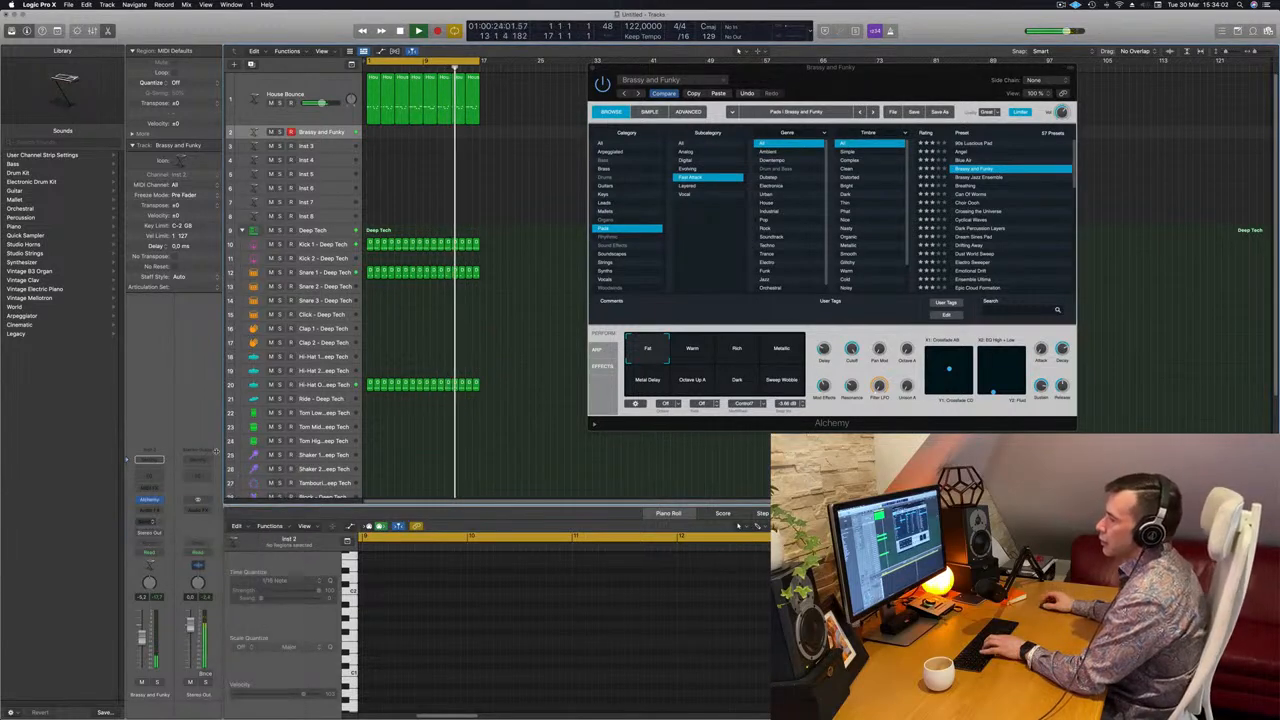
pyautogui.click(207, 506)
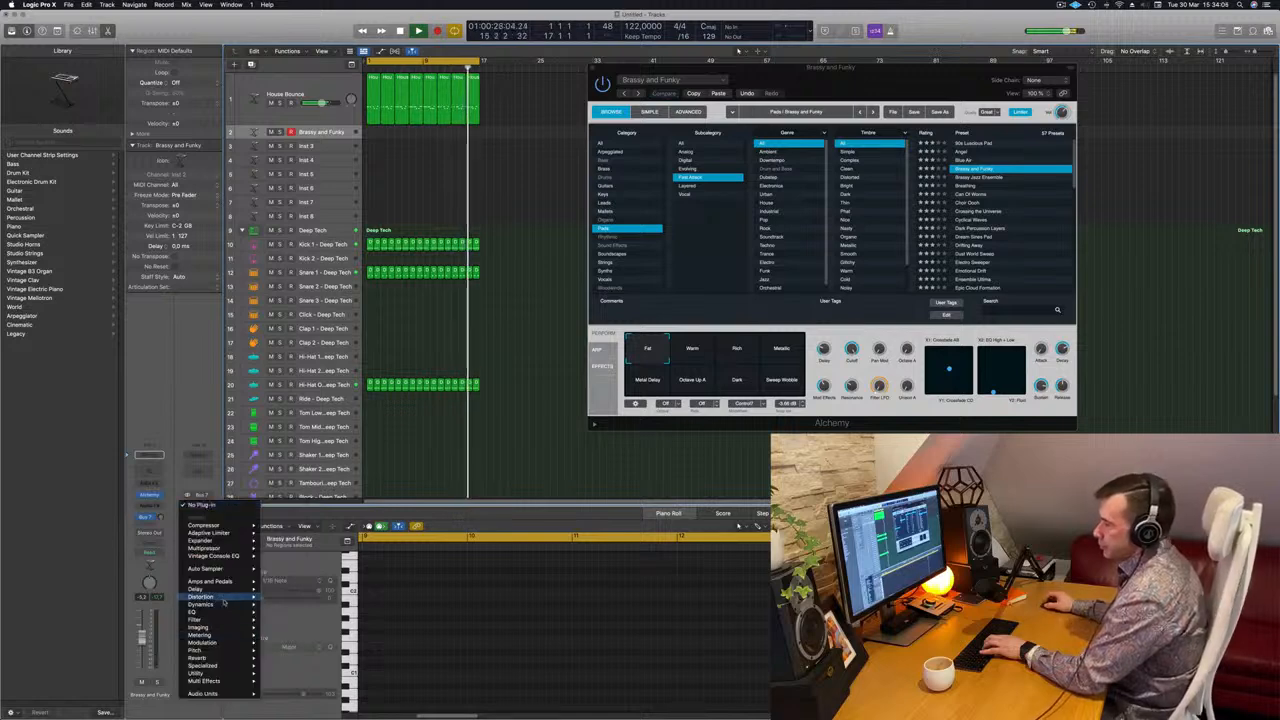
pyautogui.moveTo(200, 658)
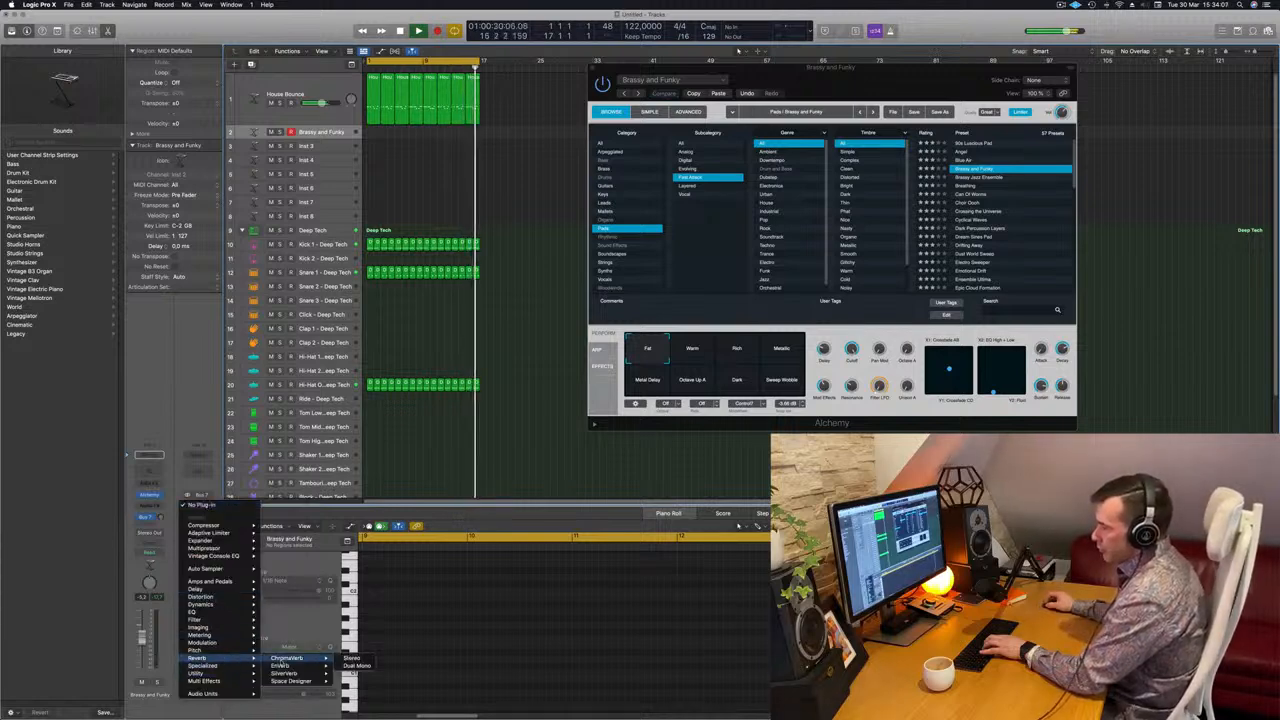
pyautogui.click(288, 673)
pyautogui.click(460, 131)
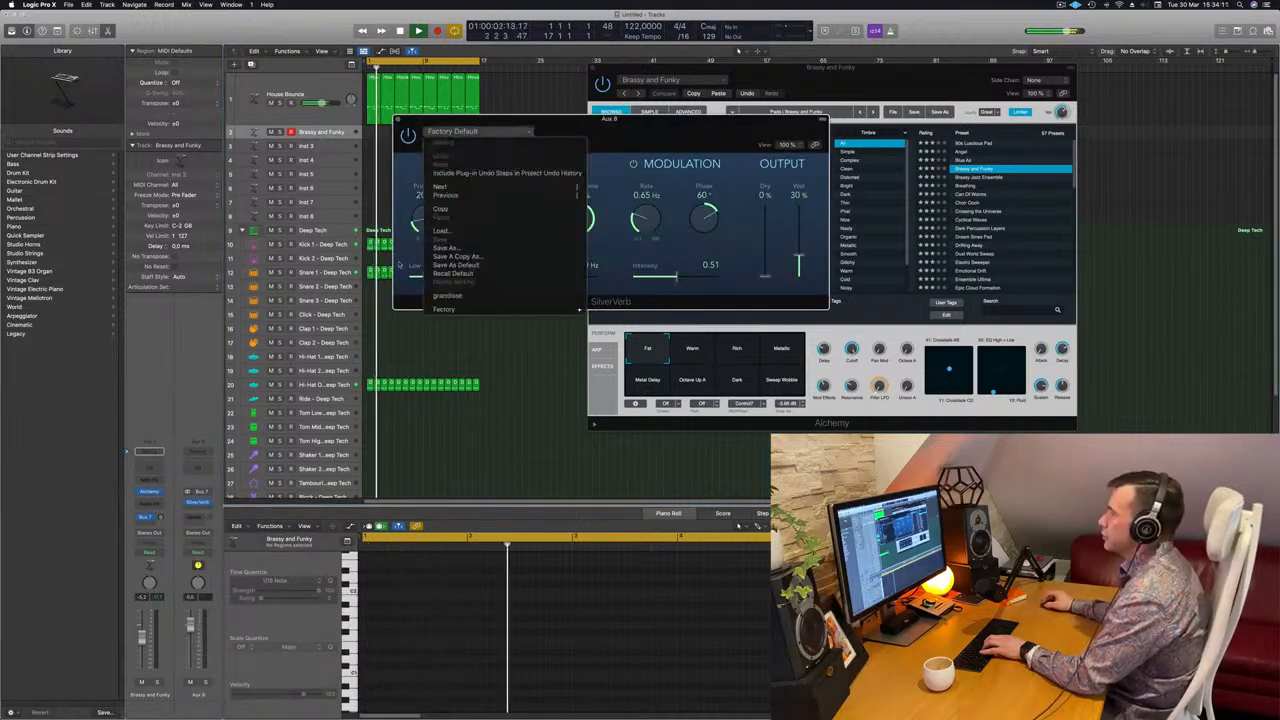
pyautogui.click(462, 296)
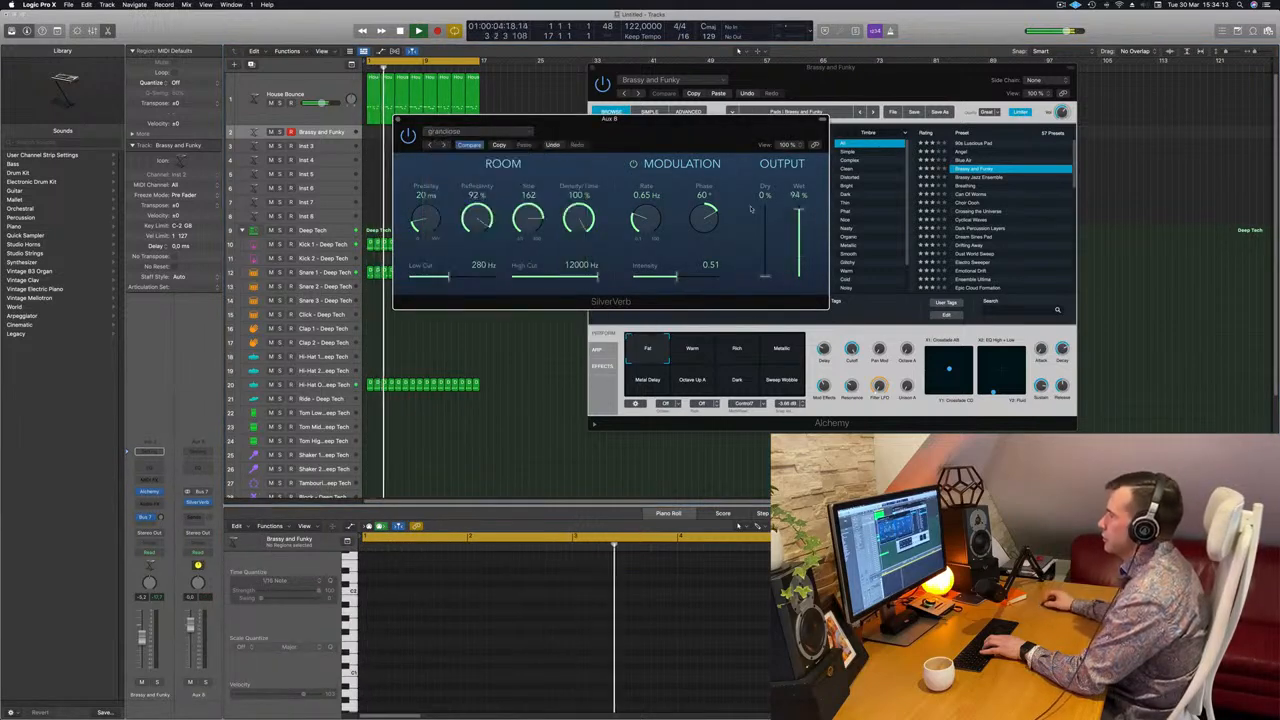
# Set SilverVerb to 100% wet and raise the pad's reverb send to about -9.
pyautogui.moveTo(802, 209); pyautogui.dragTo(803, 200)
pyautogui.moveTo(161, 517); pyautogui.dragTo(162, 458)
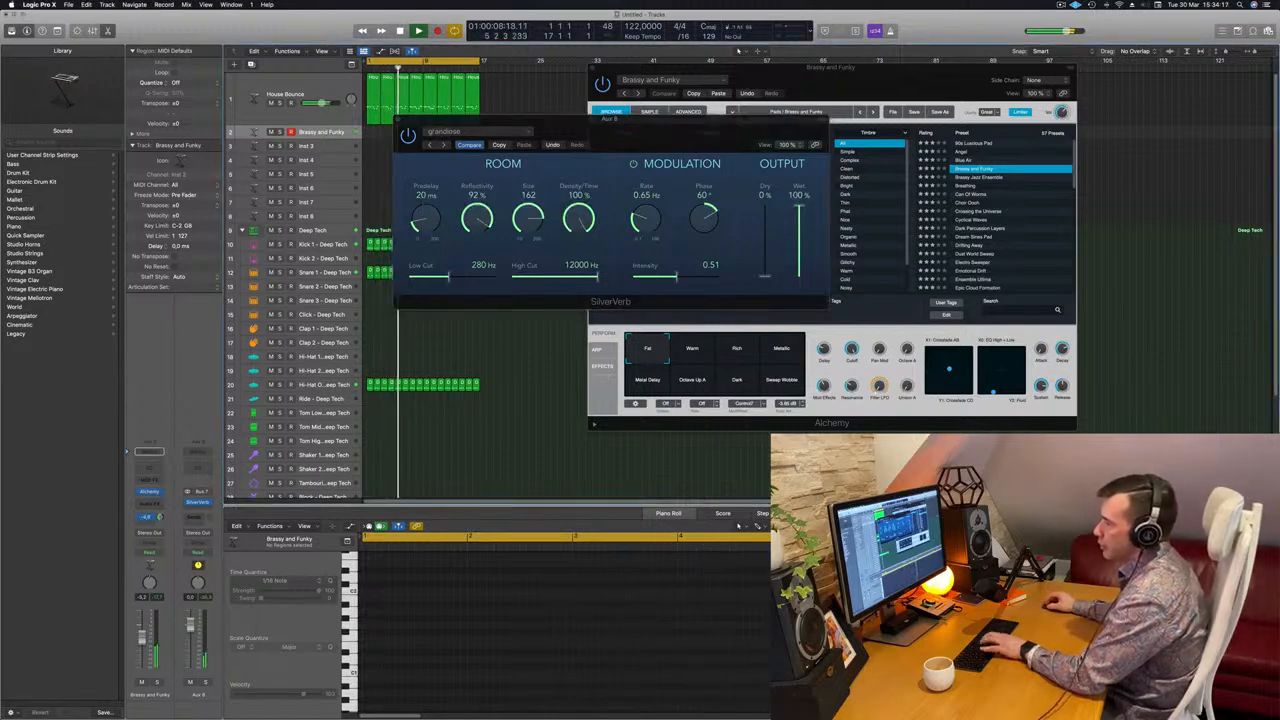
pyautogui.moveTo(731, 149); pyautogui.dragTo(865, 270)
pyautogui.moveTo(161, 518); pyautogui.dragTo(161, 512)
pyautogui.moveTo(811, 243); pyautogui.dragTo(738, 323)
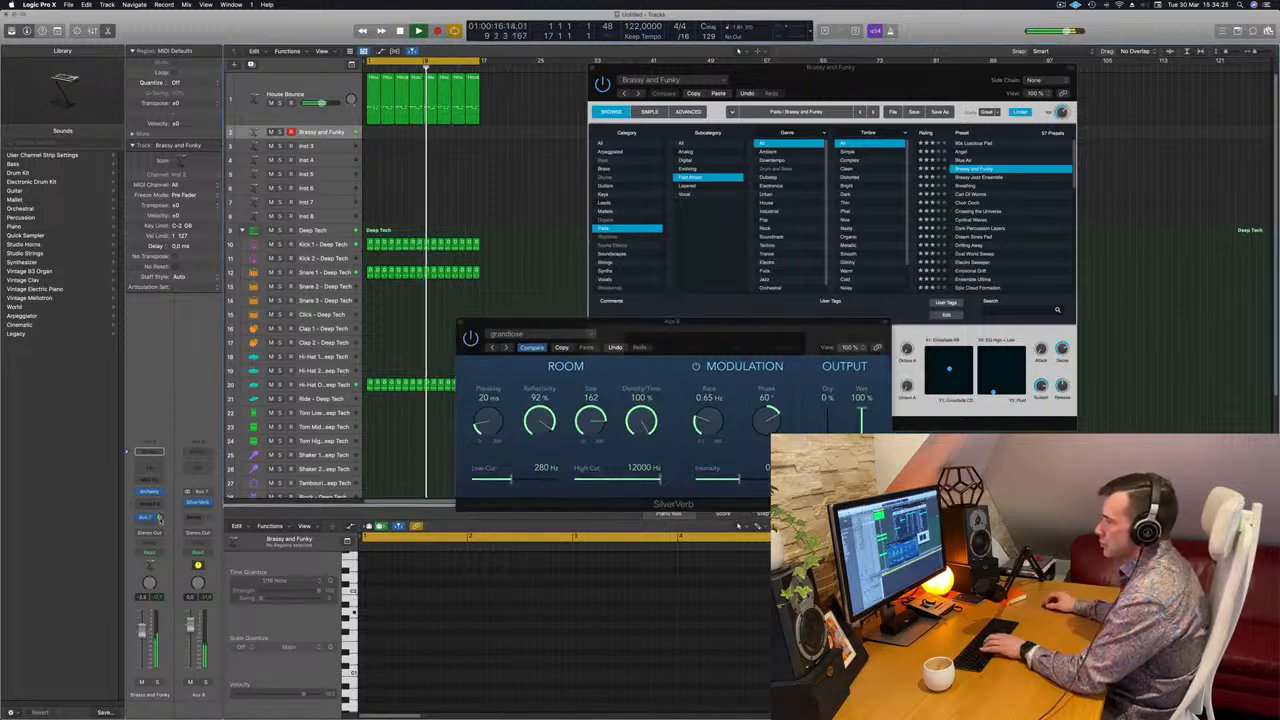
pyautogui.moveTo(643, 352); pyautogui.dragTo(570, 375)
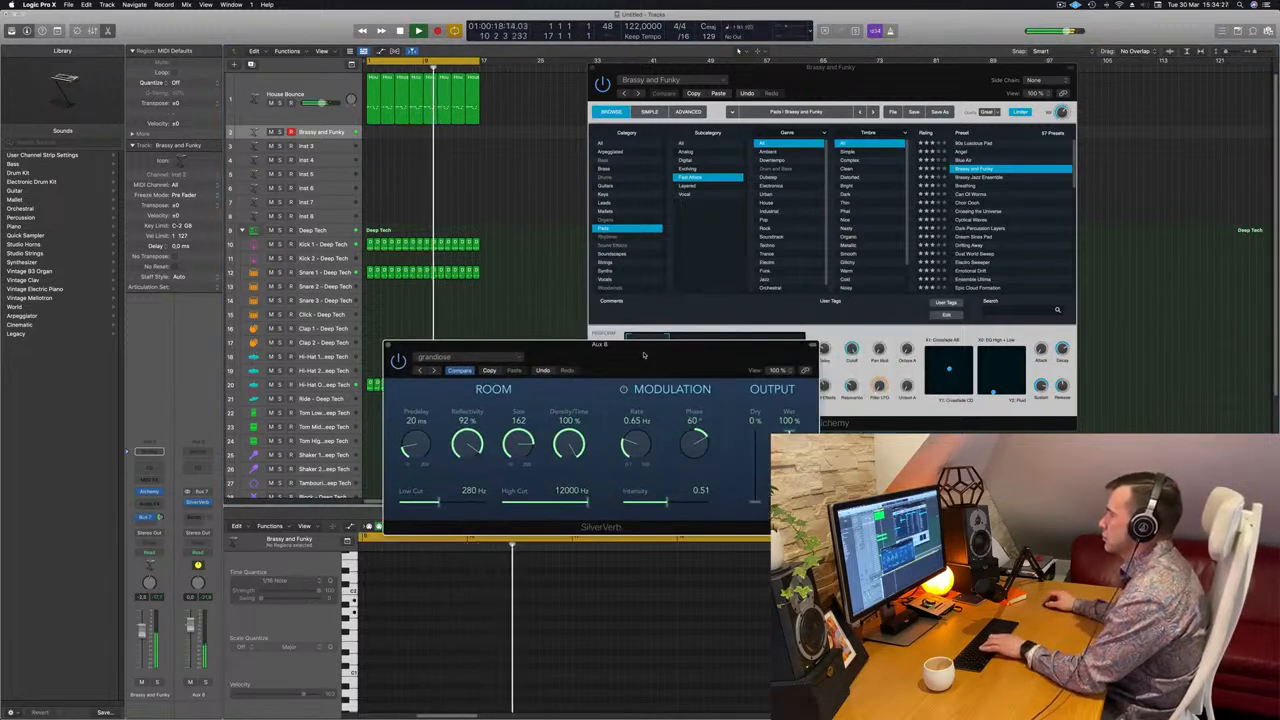
# Bring Alchemy to the front and switch the pad to its Warm perform snapshot.
pyautogui.click(748, 321)
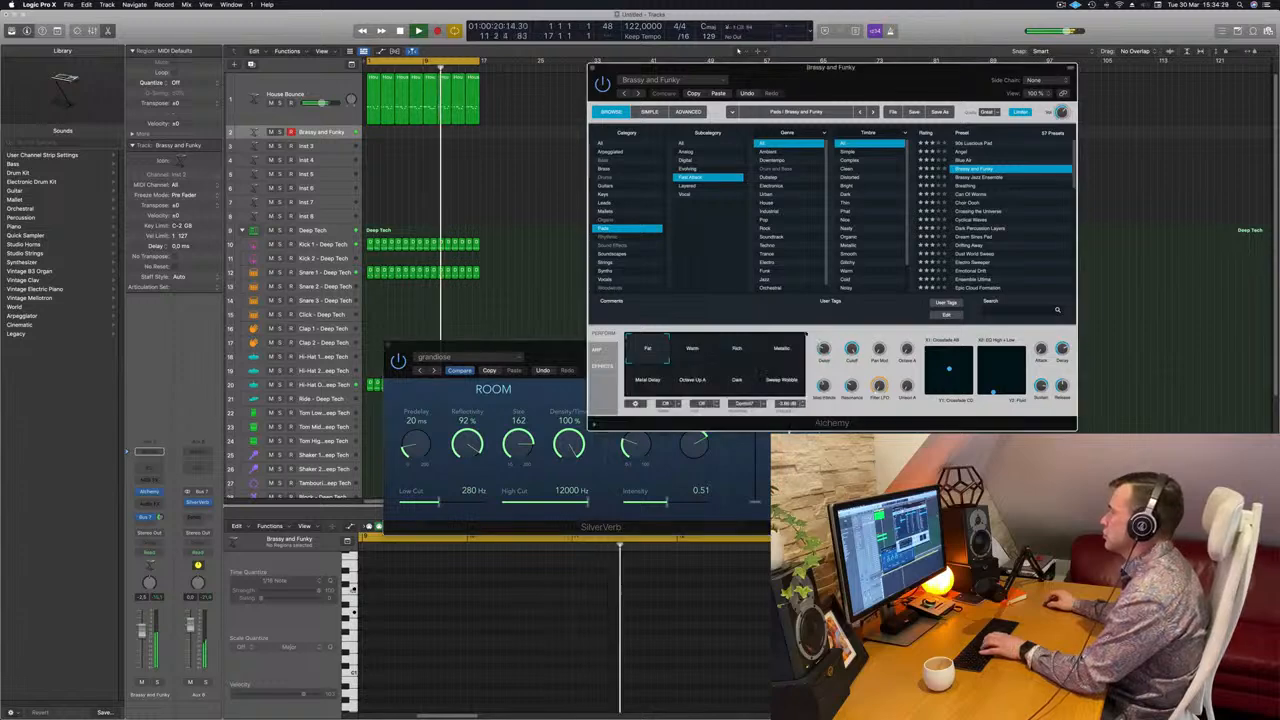
pyautogui.click(702, 349)
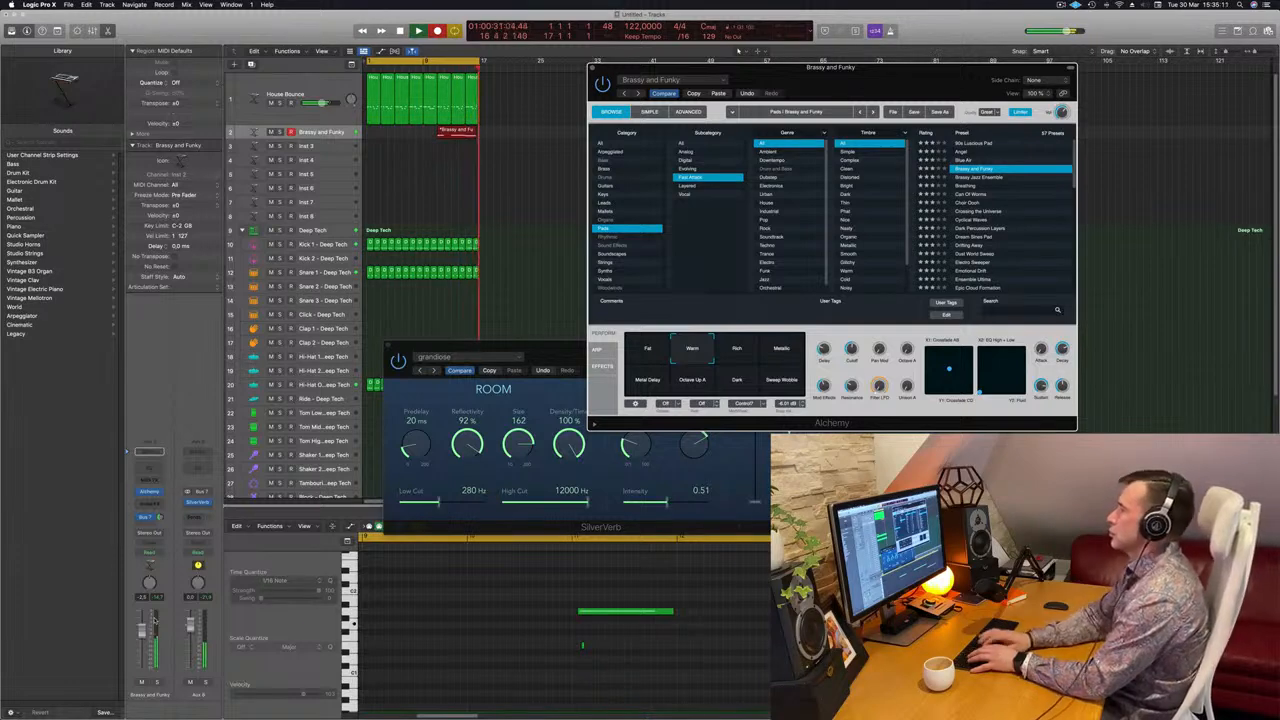
# Stop recording, split the pad region at bar 13, and delete the unwanted part.
pyautogui.press('space')
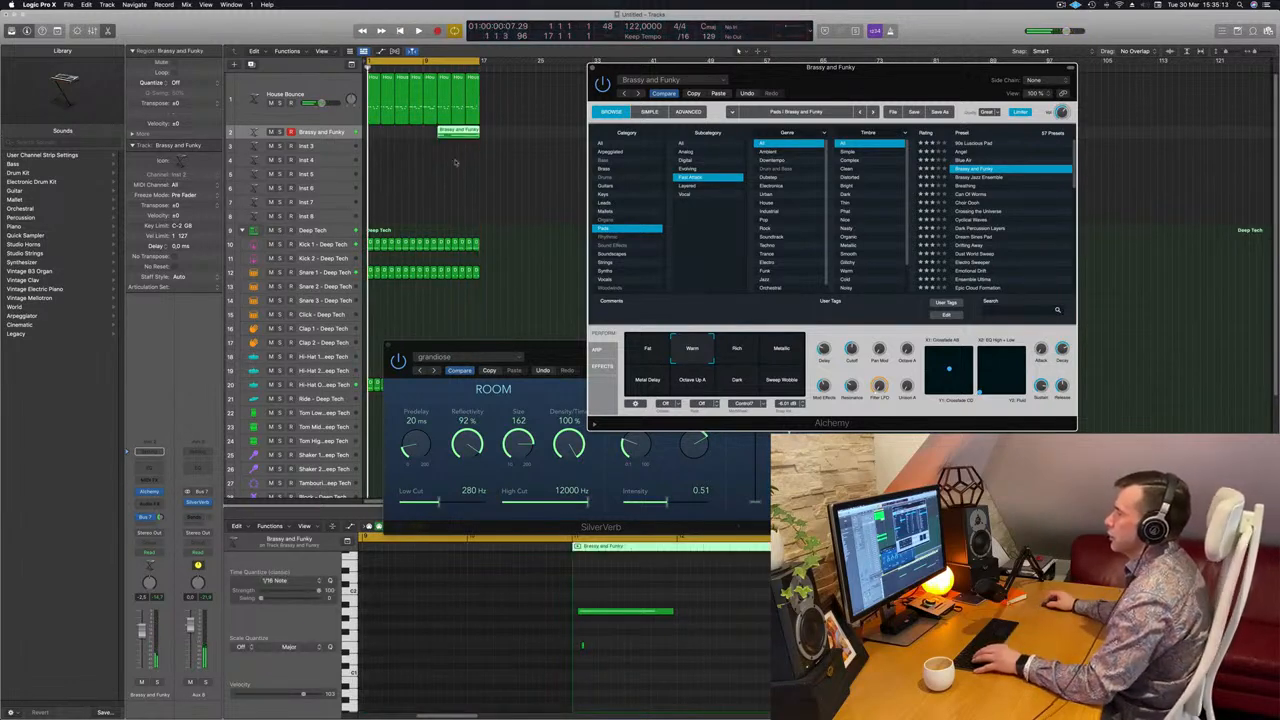
pyautogui.moveTo(438, 133); pyautogui.dragTo(386, 136)
pyautogui.click(448, 134)
pyautogui.press('Delete')
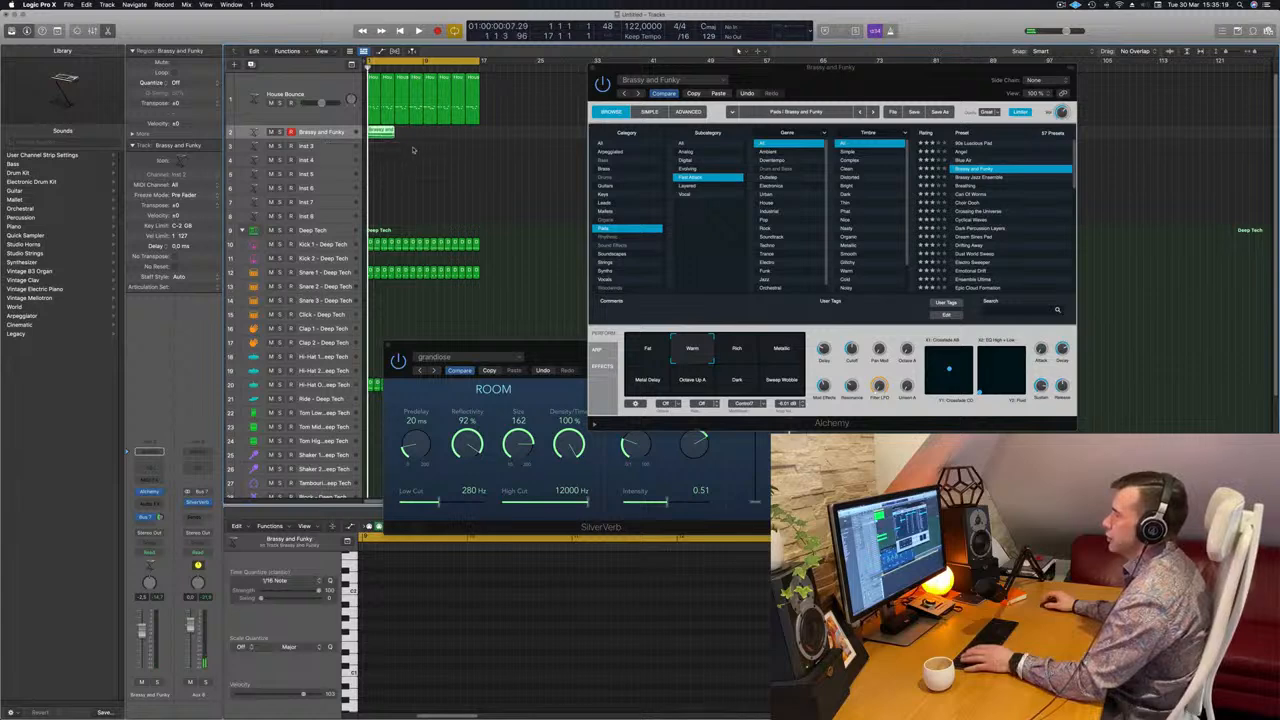
pyautogui.scroll(5, 413, 150)
pyautogui.scroll(-2, 411, 150)
pyautogui.press('space')
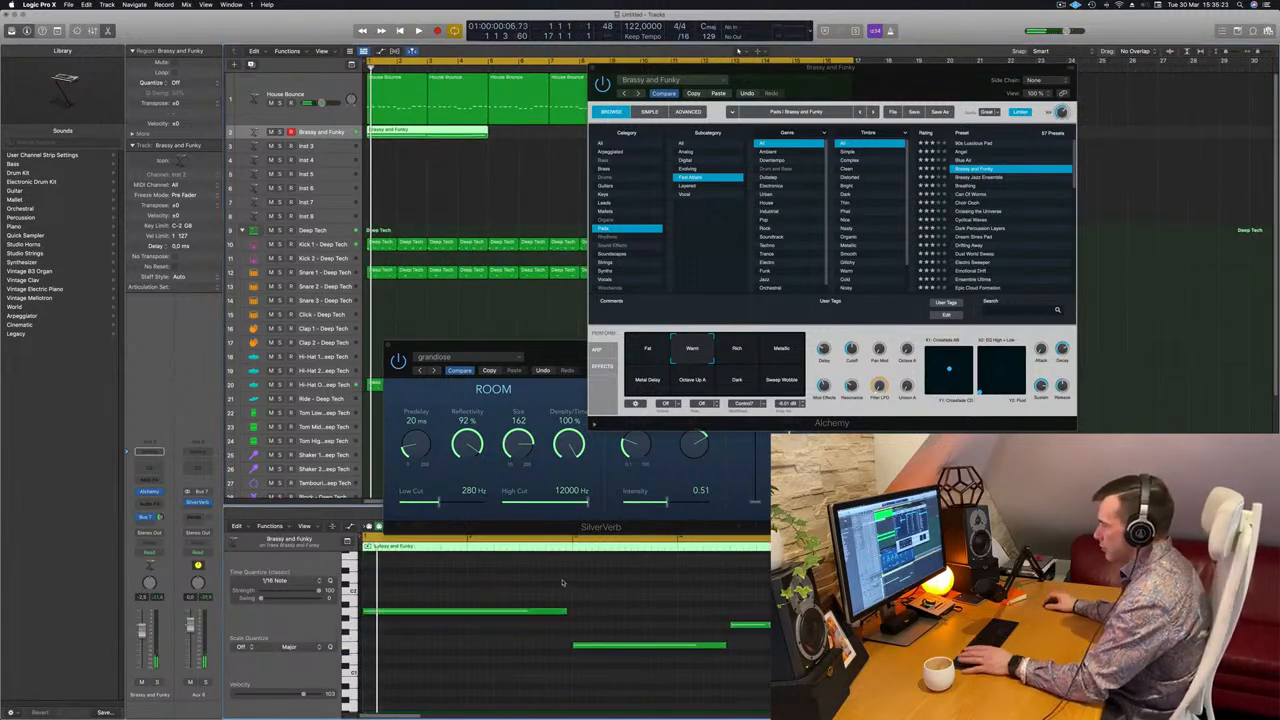
# Lengthen the first pad note and copy the pad region to repeat through bar 17.
pyautogui.moveTo(564, 611); pyautogui.dragTo(574, 611)
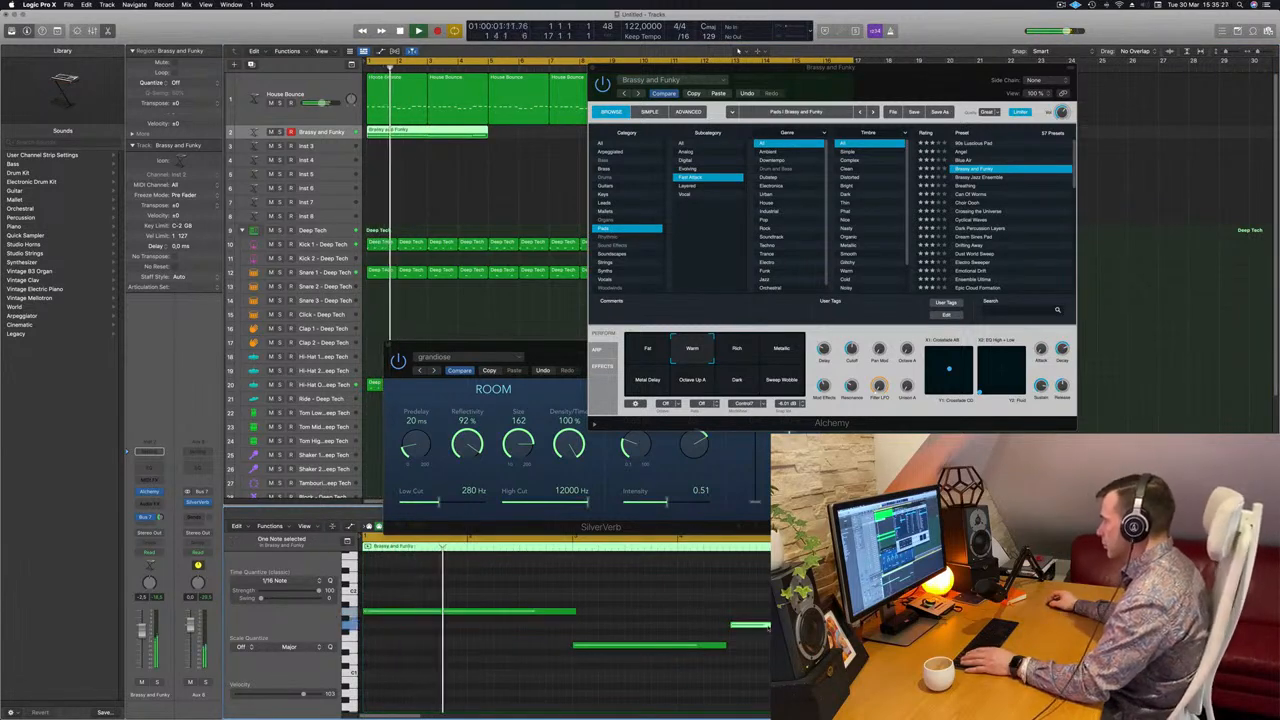
pyautogui.click(722, 645)
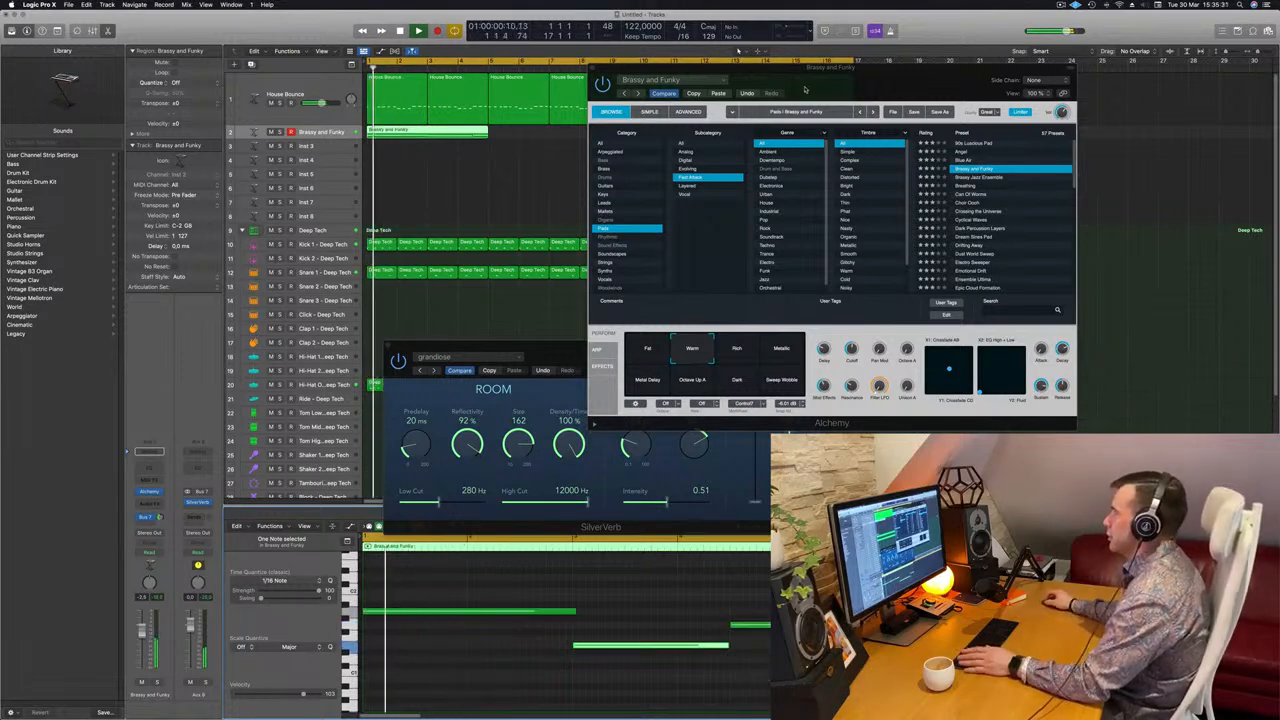
pyautogui.moveTo(821, 87); pyautogui.dragTo(827, 98)
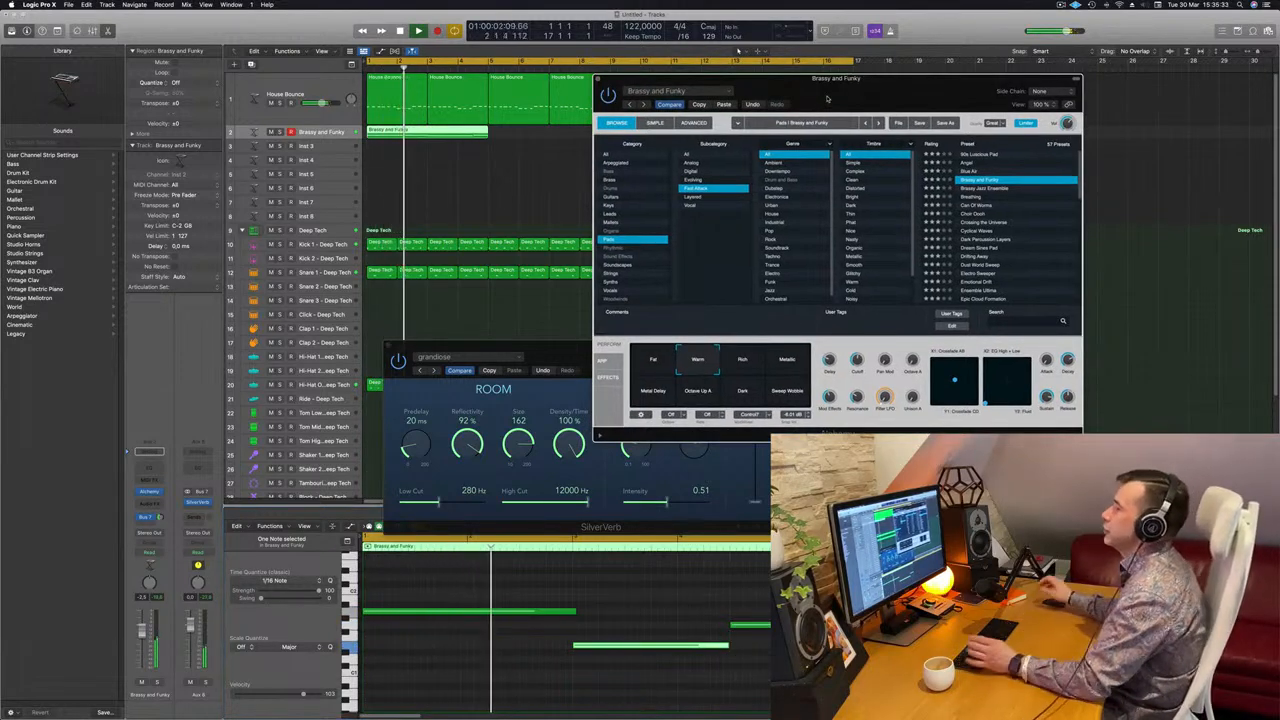
pyautogui.moveTo(861, 92); pyautogui.dragTo(885, 167)
pyautogui.moveTo(412, 132); pyautogui.dragTo(547, 133)
pyautogui.press('space')
pyautogui.moveTo(845, 171); pyautogui.dragTo(679, 211)
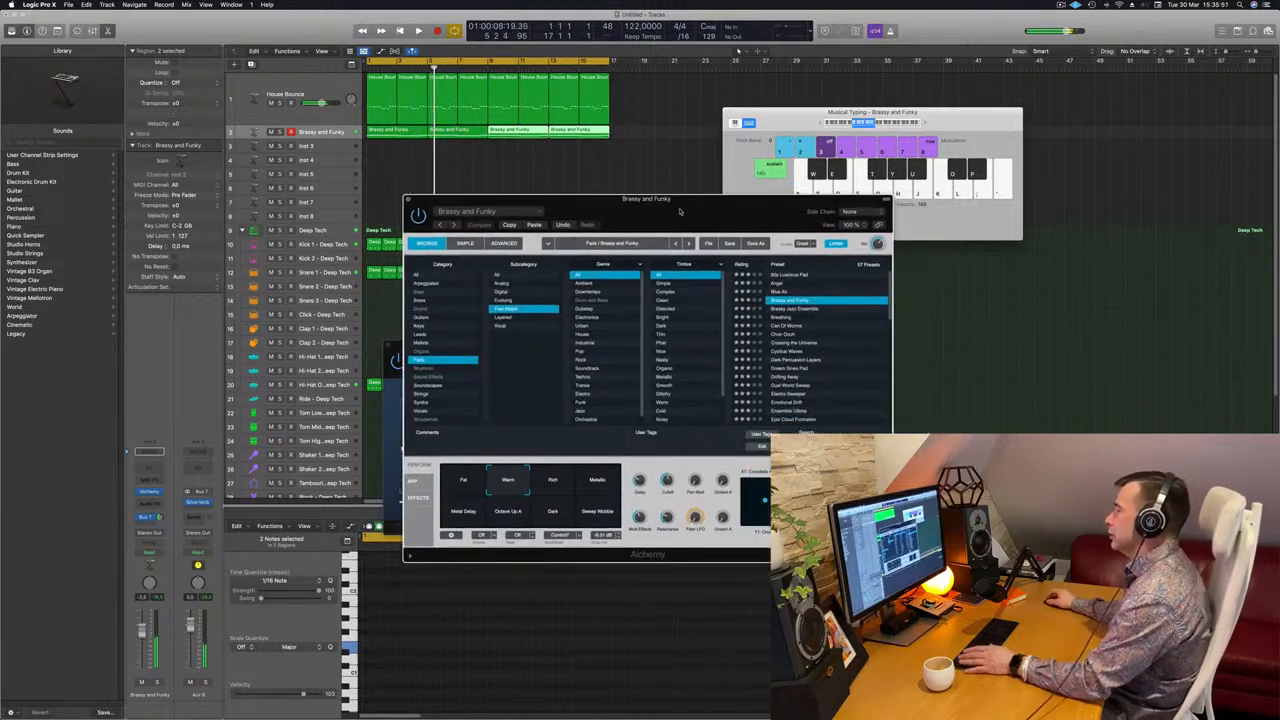
# Try the Rich, Metallic, Sweep Wobble, Dark, Octave Up A and Fat snapshots, then return to Warm.
pyautogui.click(555, 483)
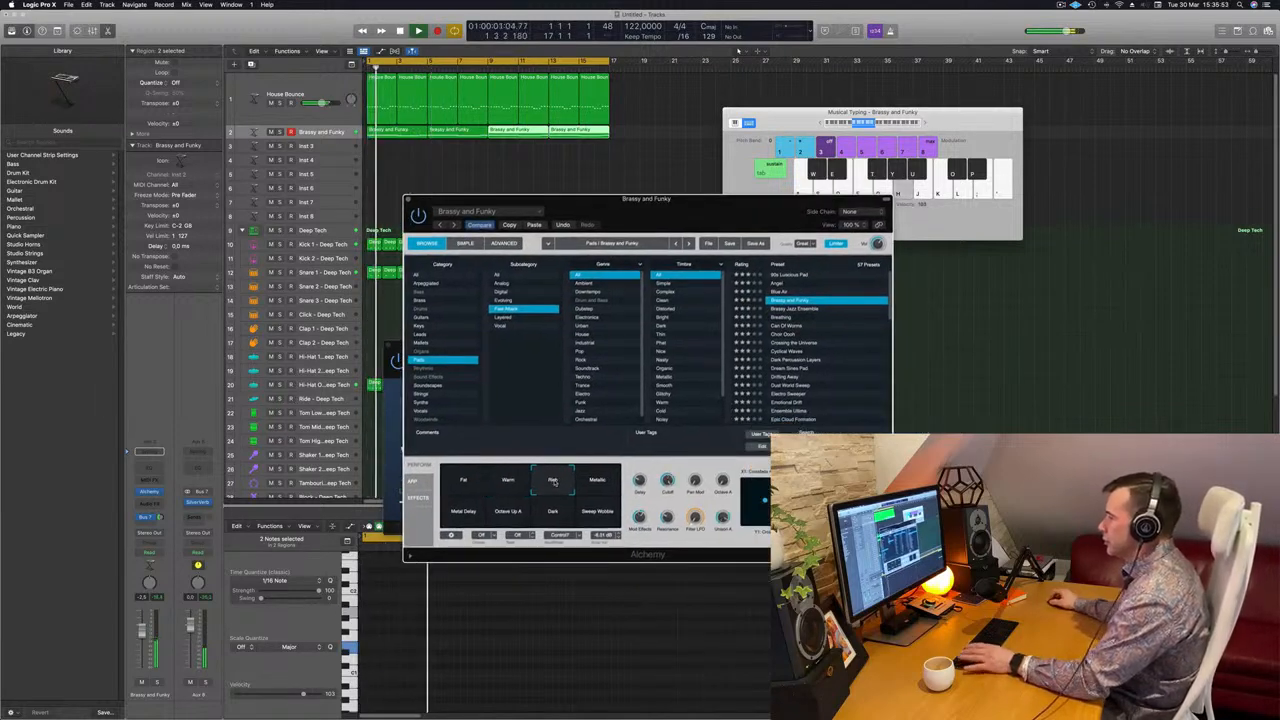
pyautogui.click(598, 485)
pyautogui.click(593, 517)
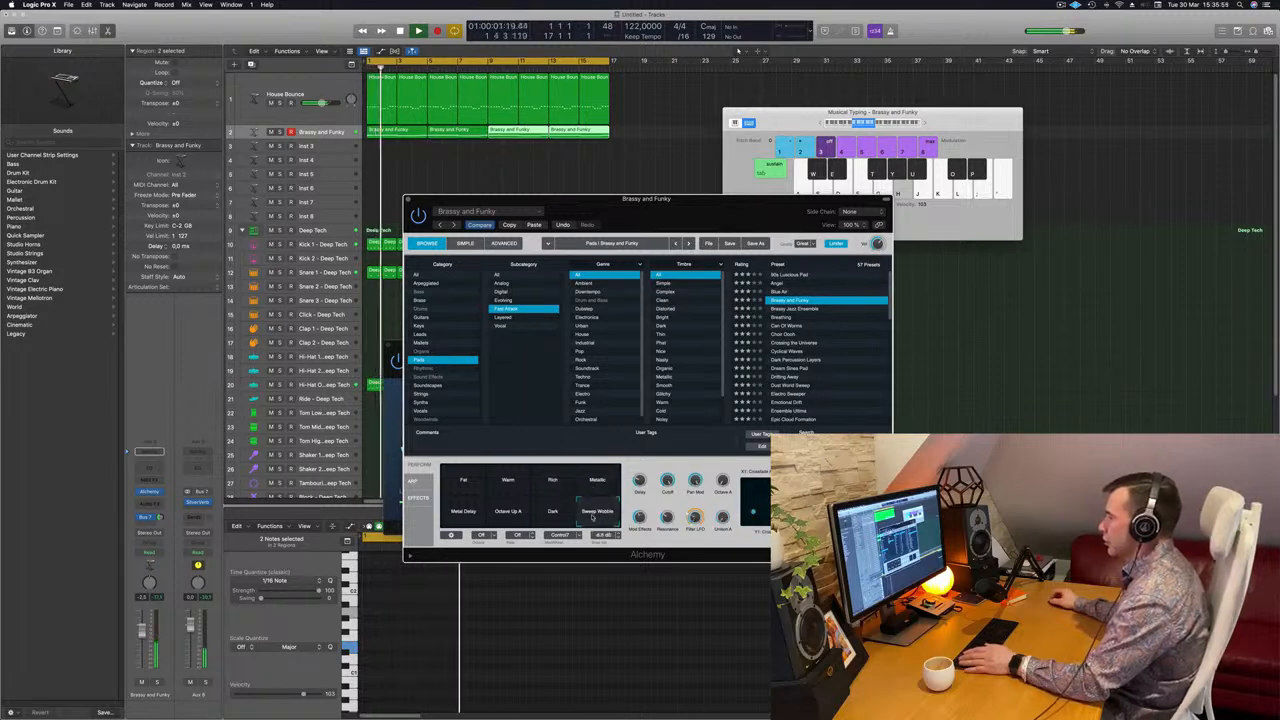
pyautogui.click(555, 512)
pyautogui.click(507, 513)
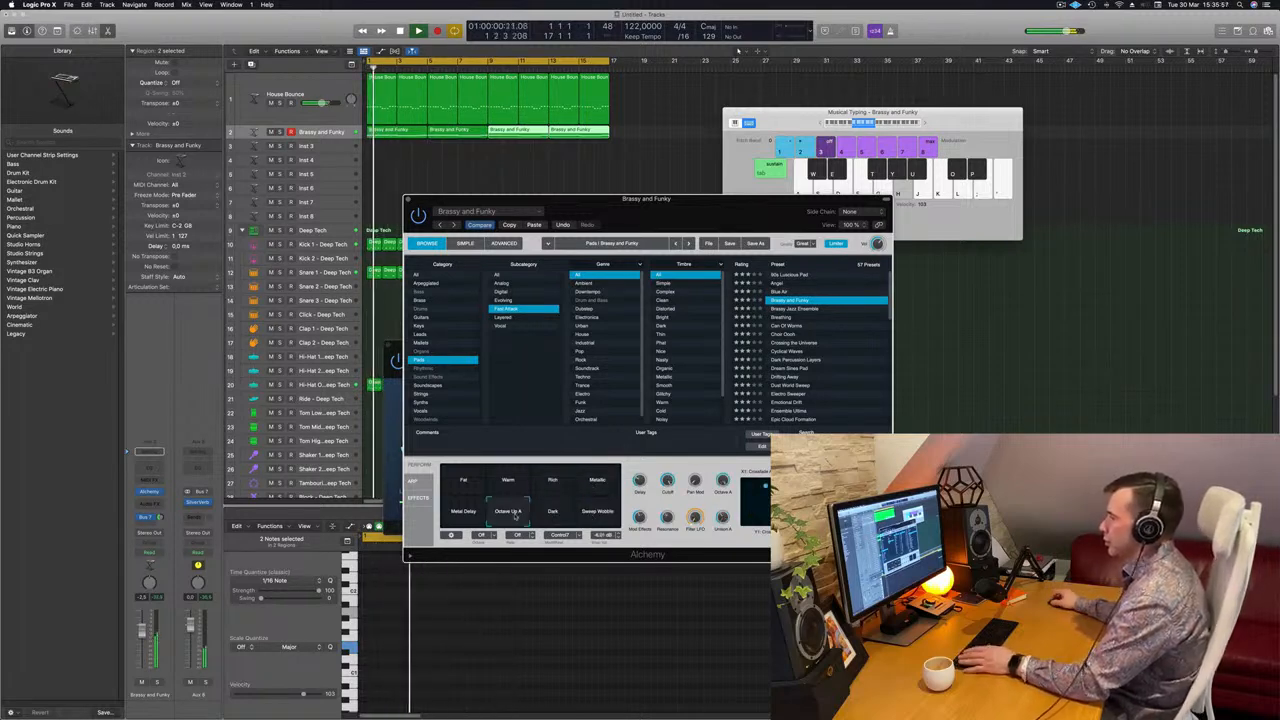
pyautogui.click(463, 481)
pyautogui.click(508, 481)
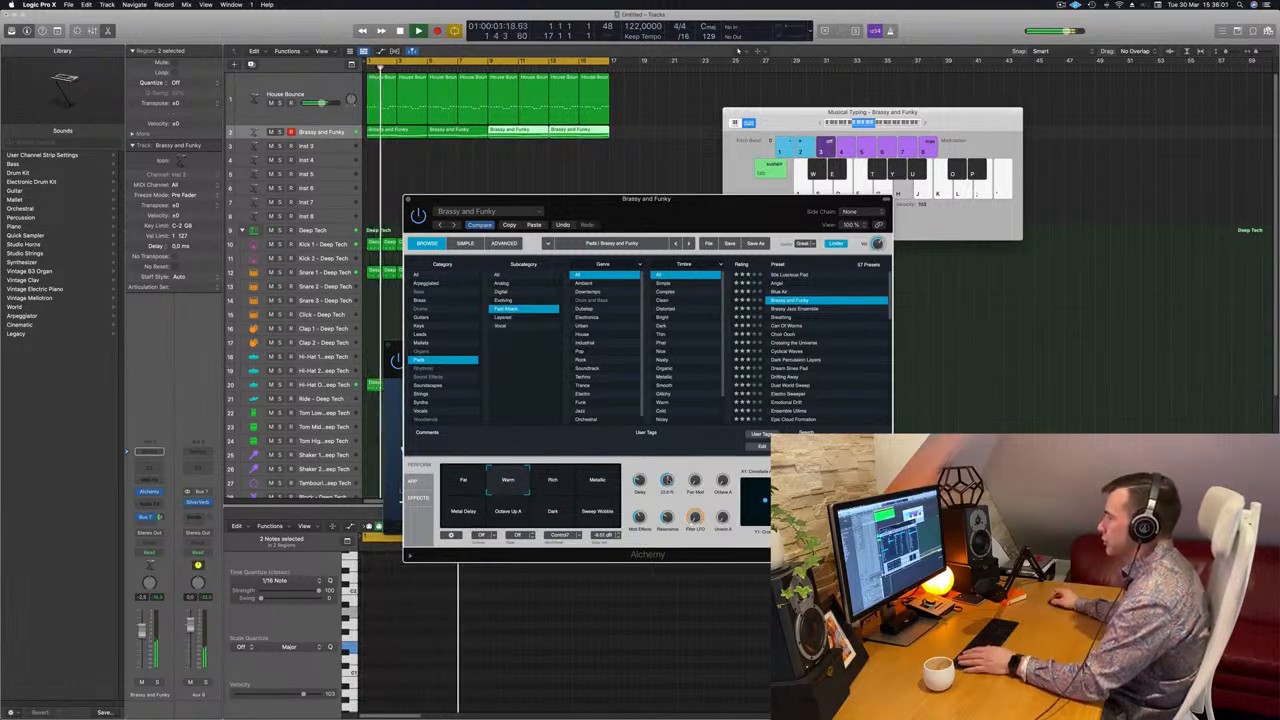
pyautogui.moveTo(670, 213); pyautogui.dragTo(765, 176)
pyautogui.moveTo(660, 168); pyautogui.dragTo(627, 168)
pyautogui.press('space')
pyautogui.press('space')
pyautogui.press('space')
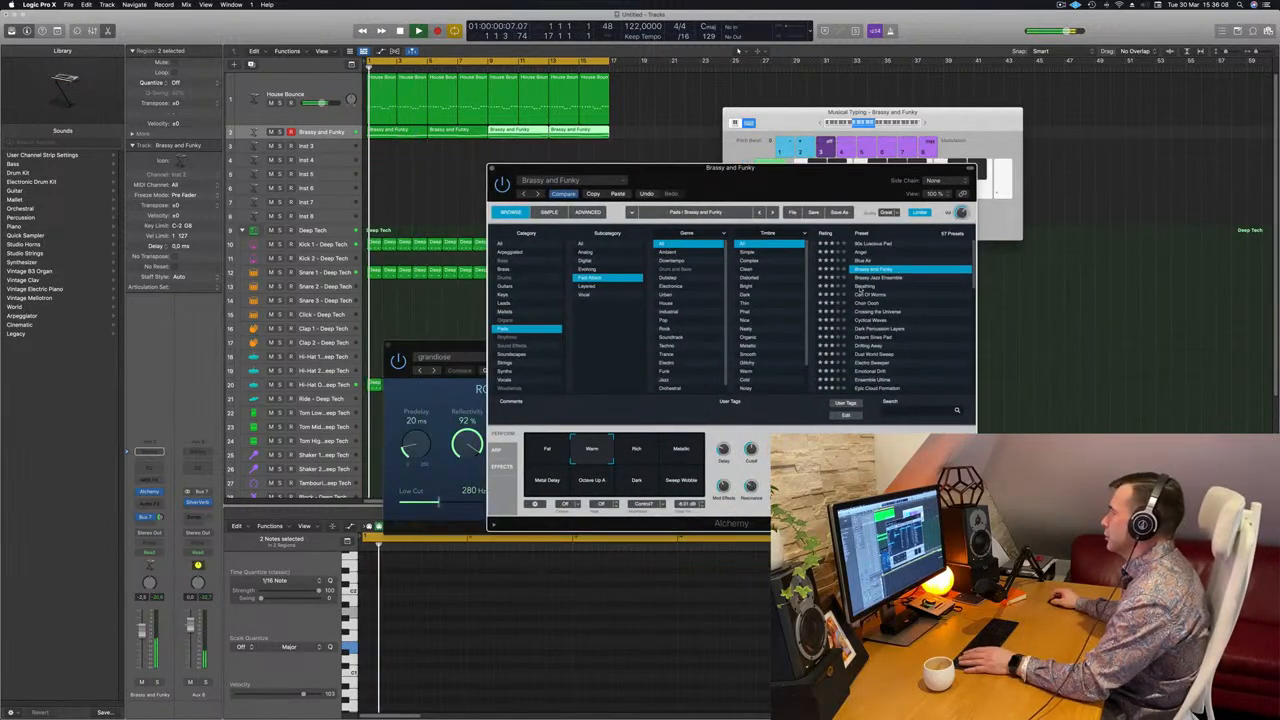
# Audition Breathing, Can Of Worms, Choir Oooh, Dream Sines Pad and Epic Cloud Formation, then list all Pads subcategories.
pyautogui.click(862, 287)
pyautogui.click(876, 296)
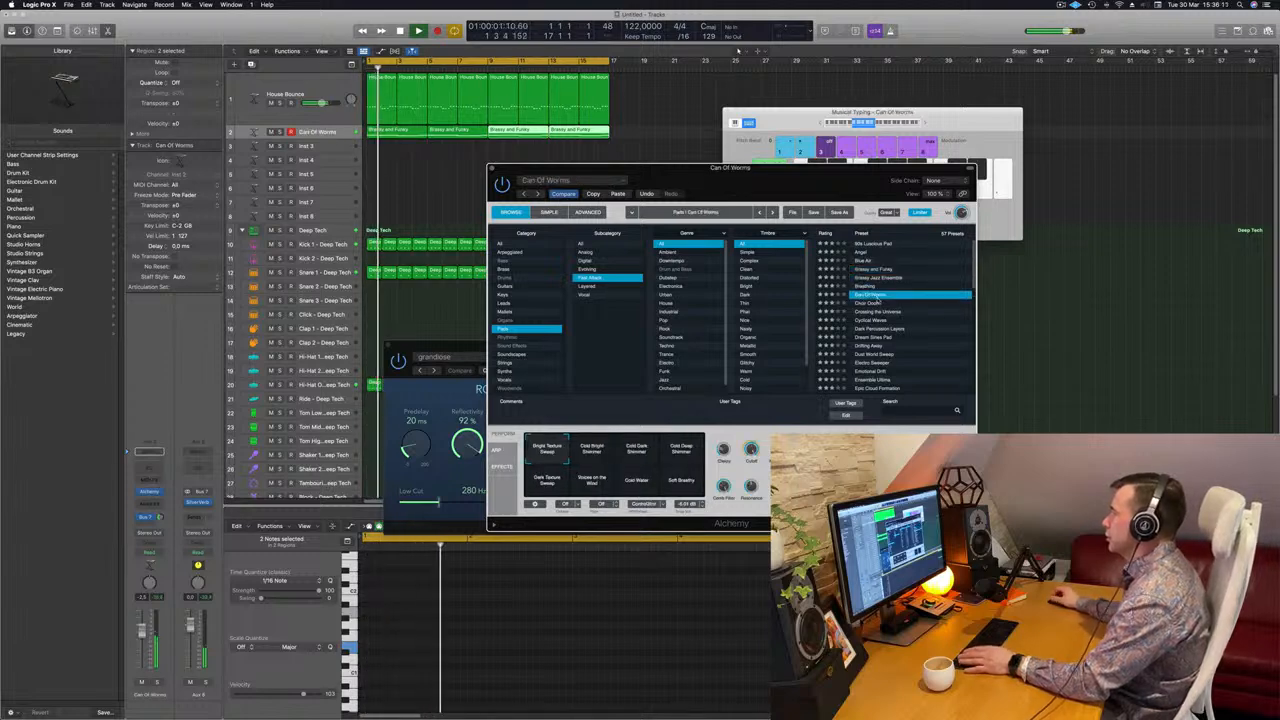
pyautogui.click(875, 304)
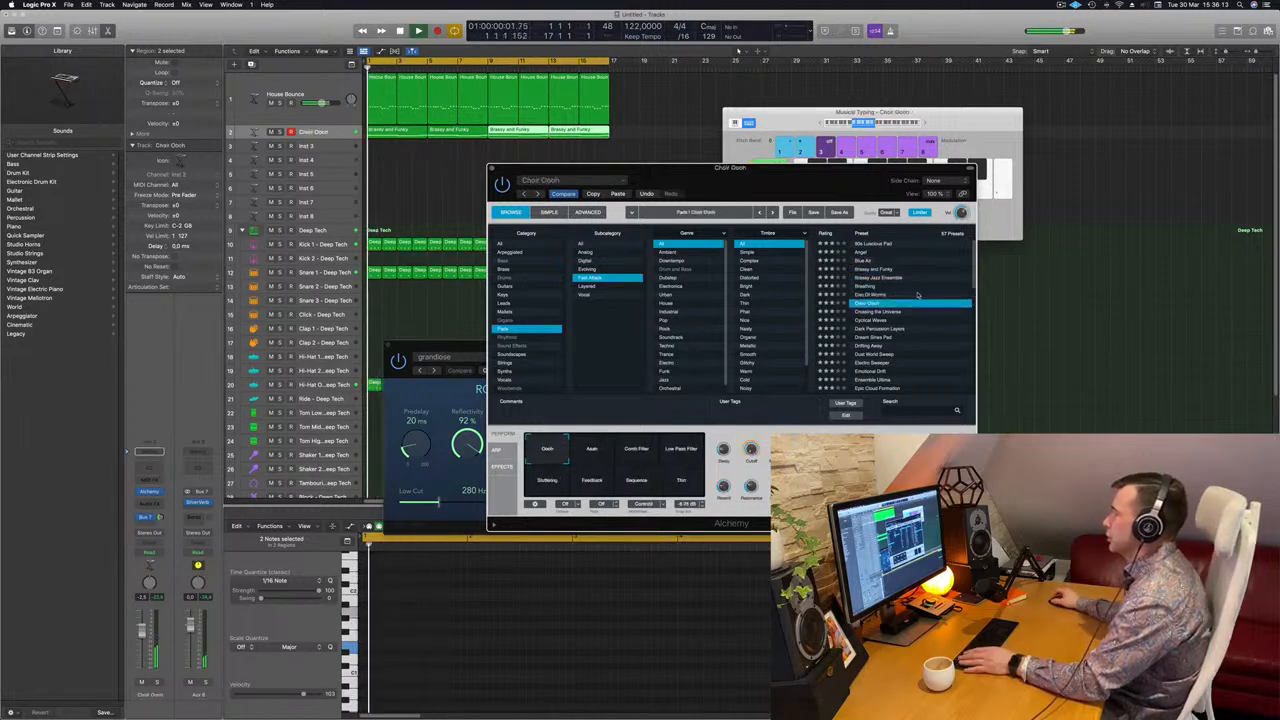
pyautogui.scroll(-3, 864, 302)
pyautogui.click(862, 290)
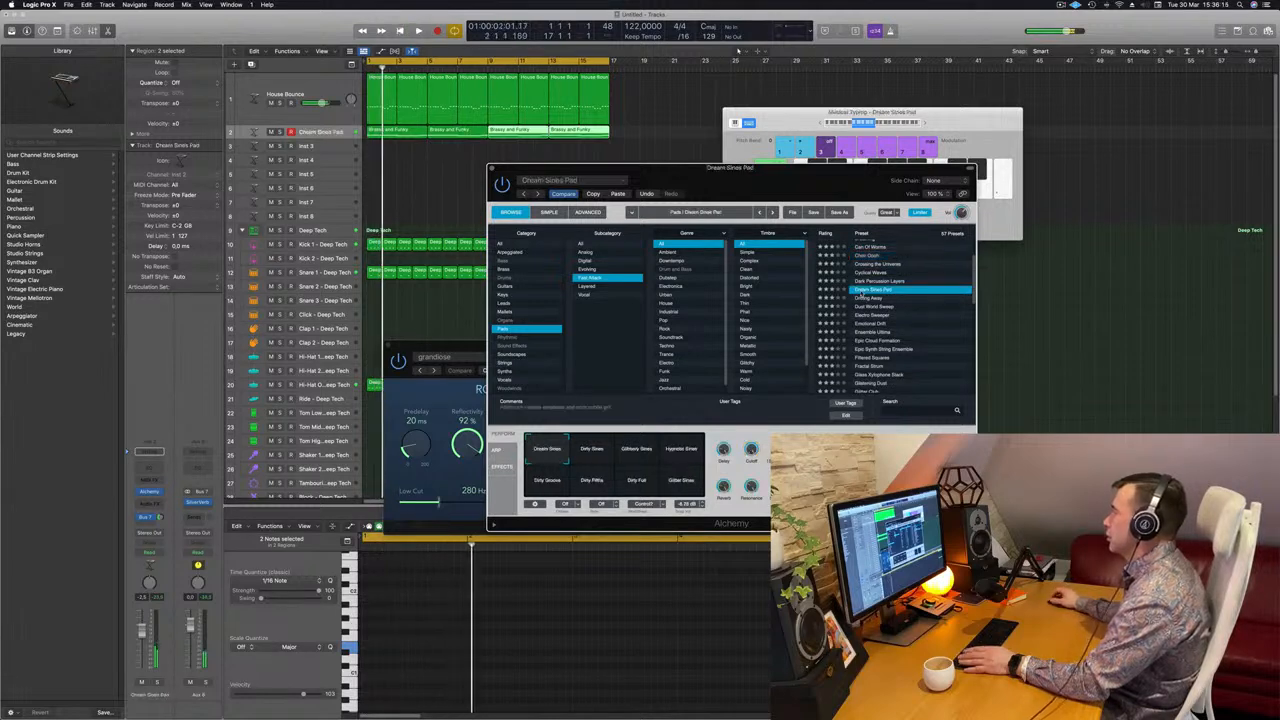
pyautogui.scroll(-3, 919, 292)
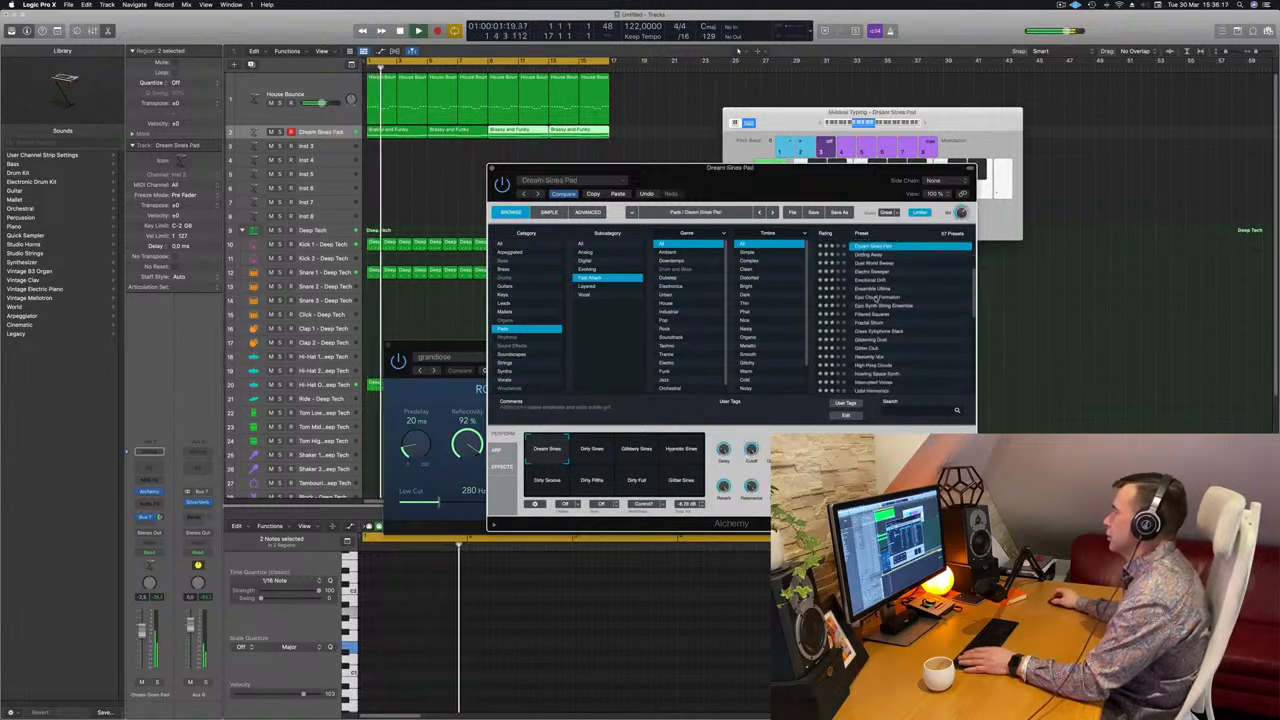
pyautogui.click(876, 298)
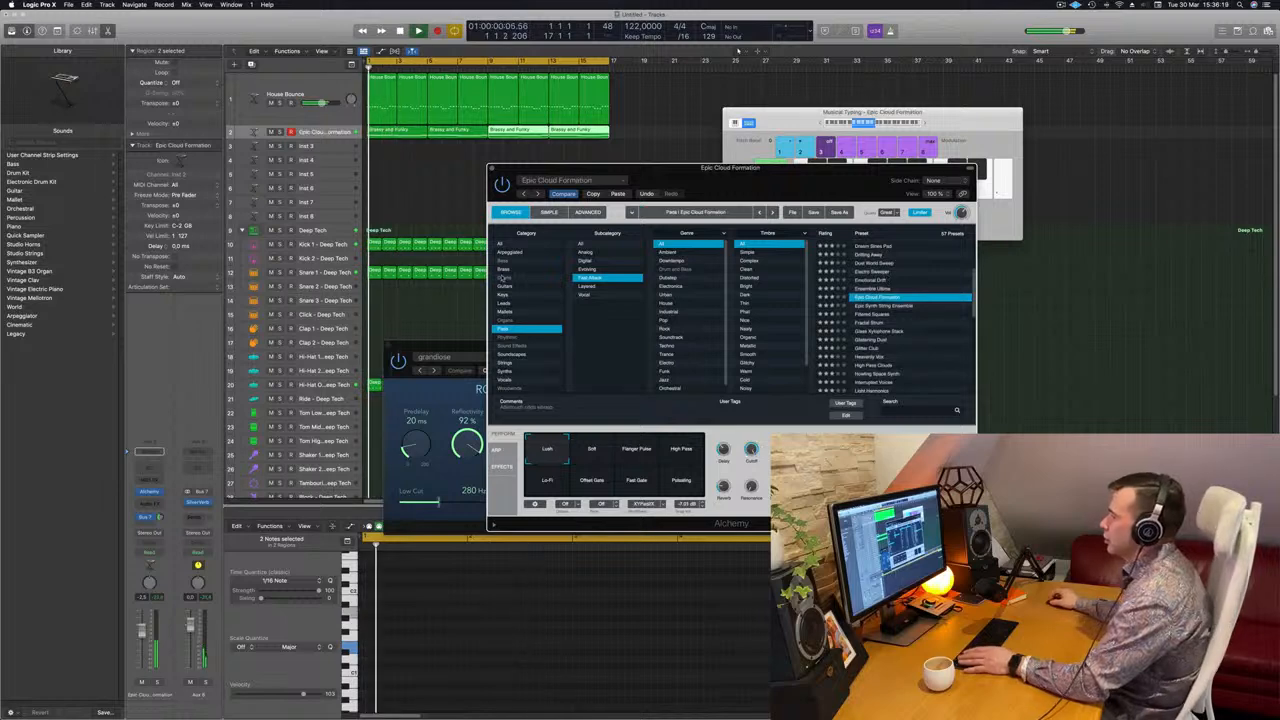
pyautogui.click(581, 245)
pyautogui.scroll(-5, 908, 300)
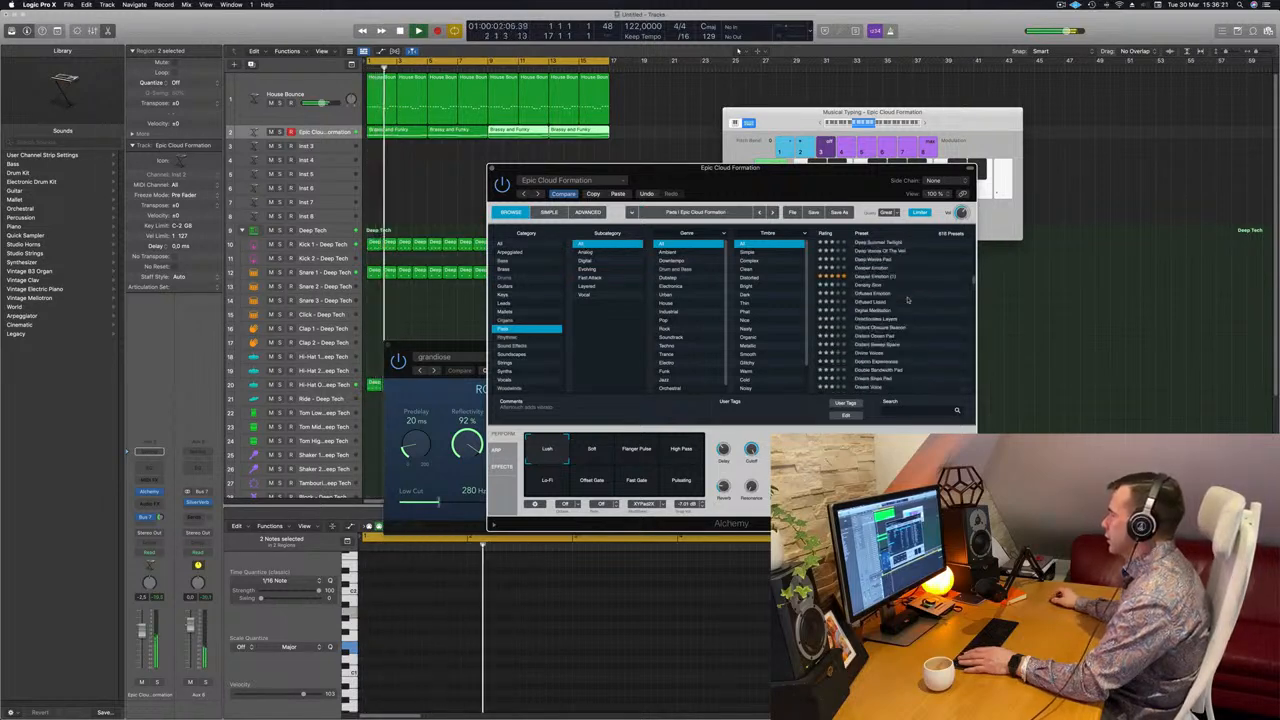
pyautogui.scroll(8, 908, 300)
pyautogui.scroll(-3, 911, 294)
# Try Epic Cloud Formation's Flanger Pulse, High Pass, Lo-Fi, Offset Gate, Fast Gate and Pulsating snapshots, ending on Soft.
pyautogui.click(603, 458)
pyautogui.click(639, 452)
pyautogui.click(681, 450)
pyautogui.click(552, 482)
pyautogui.click(592, 482)
pyautogui.click(638, 482)
pyautogui.click(681, 482)
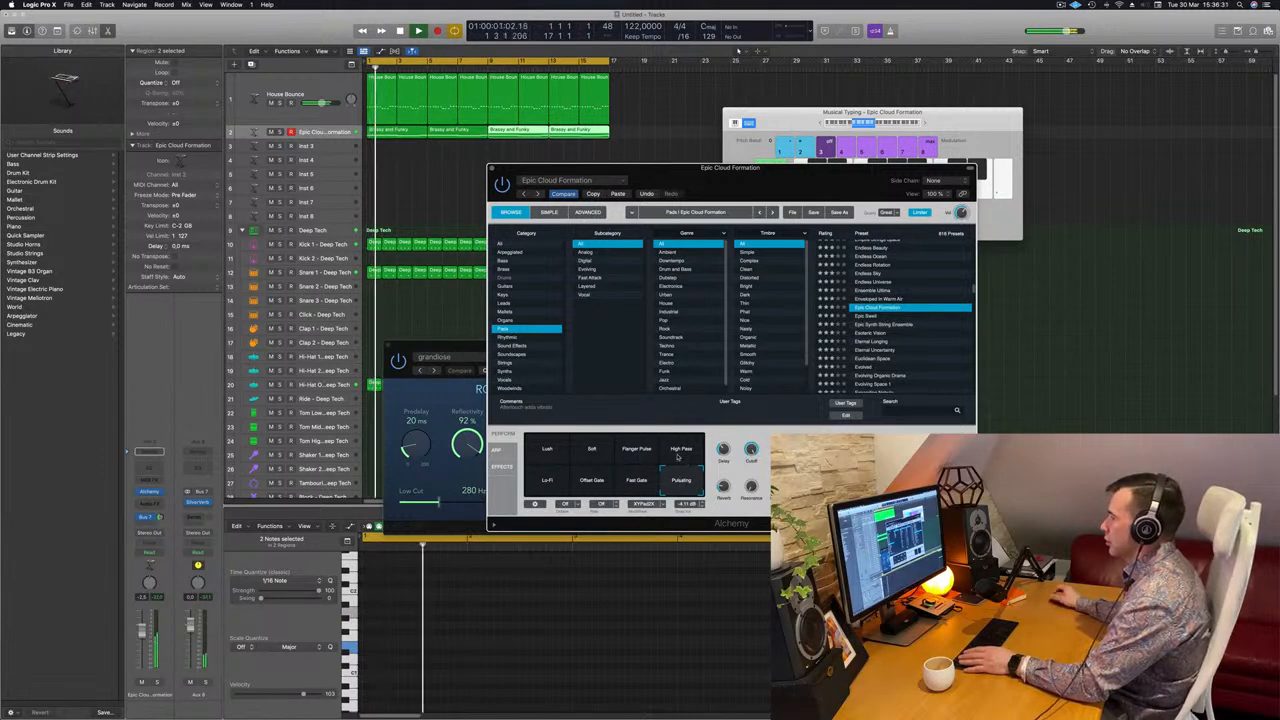
pyautogui.click(592, 450)
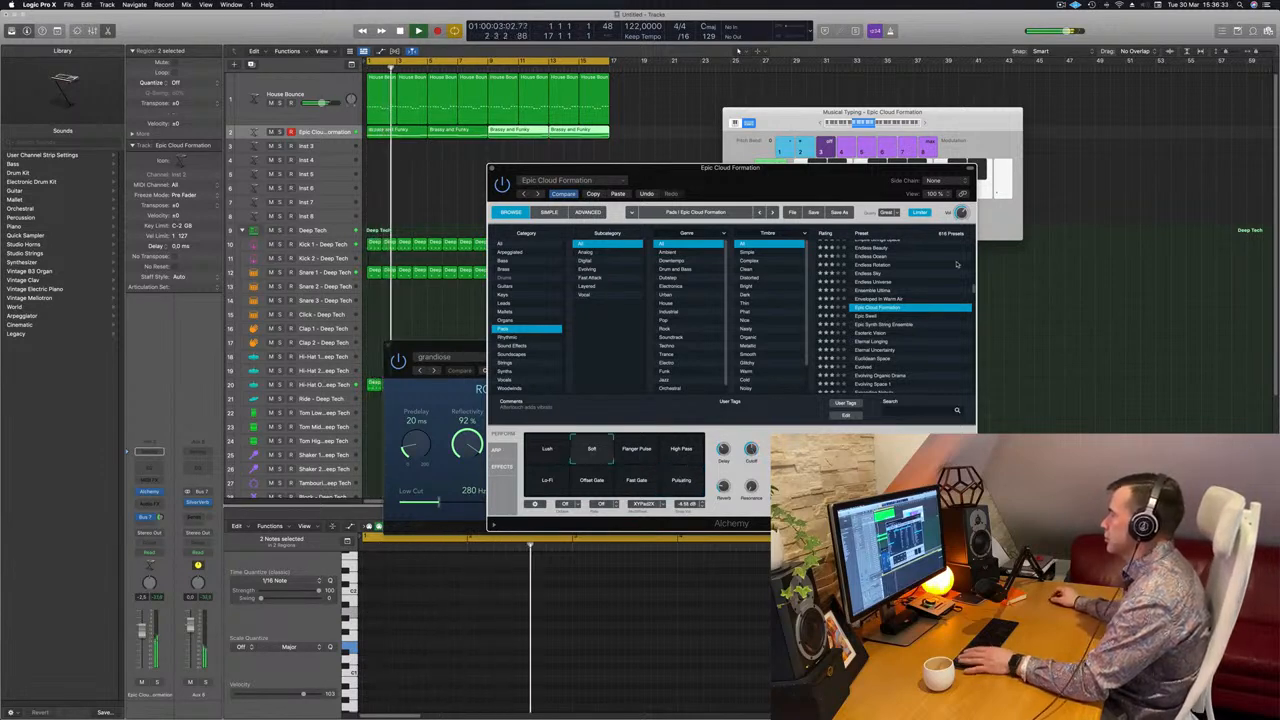
pyautogui.moveTo(780, 173); pyautogui.dragTo(830, 156)
# Load Eternal Uncertainty, then Evolved, trying its Air Burst, Slowing LFO, Tremolo, Faster Tremolo and Percussive snapshots.
pyautogui.scroll(-2, 930, 306)
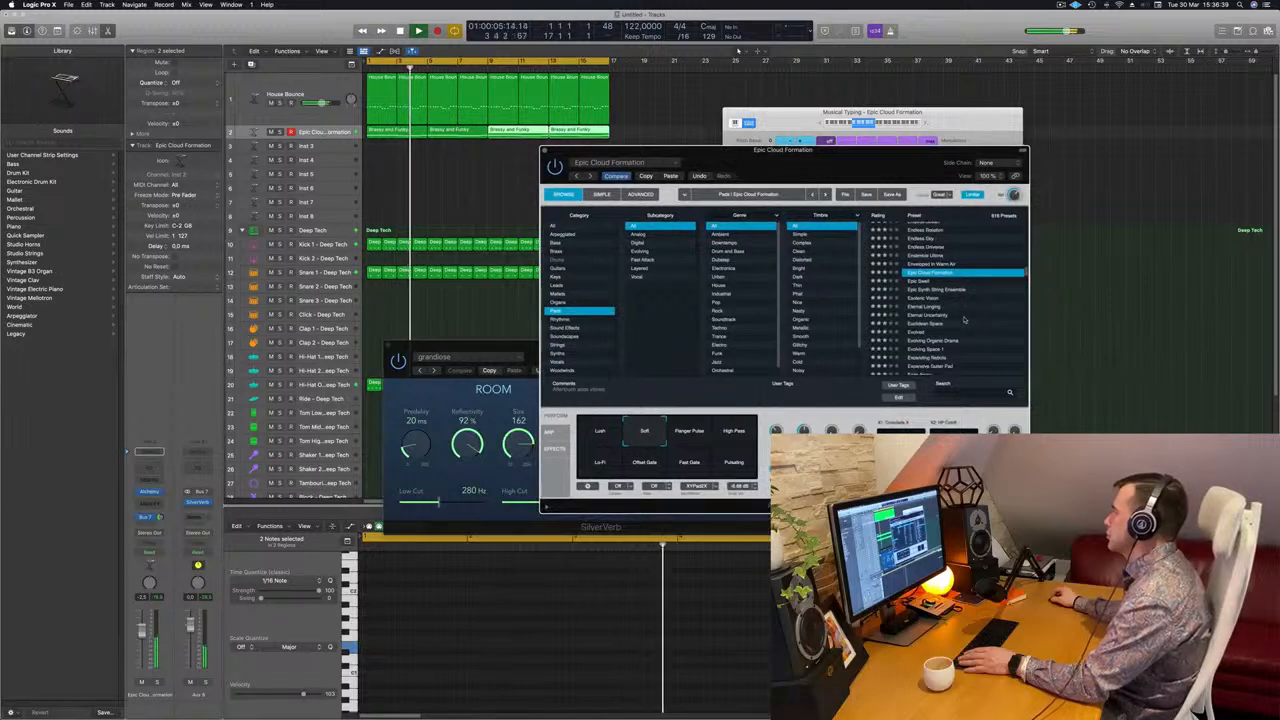
pyautogui.click(926, 306)
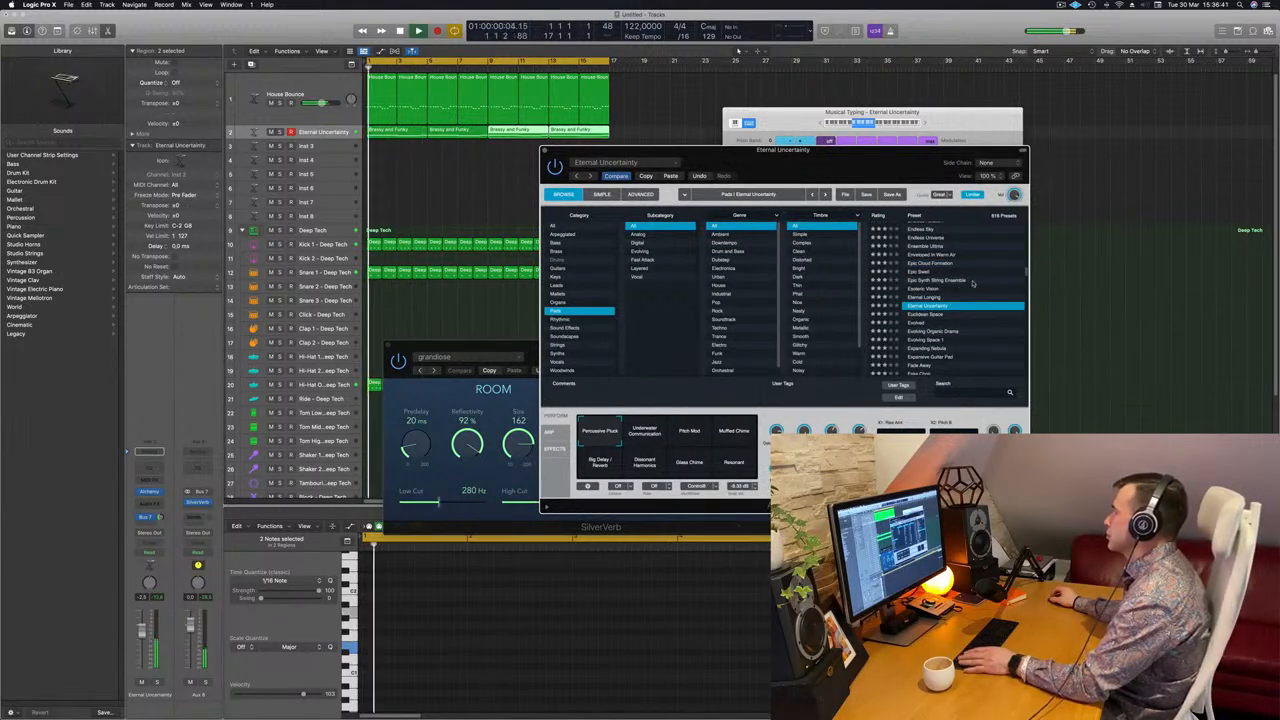
pyautogui.scroll(-2, 960, 295)
pyautogui.click(921, 293)
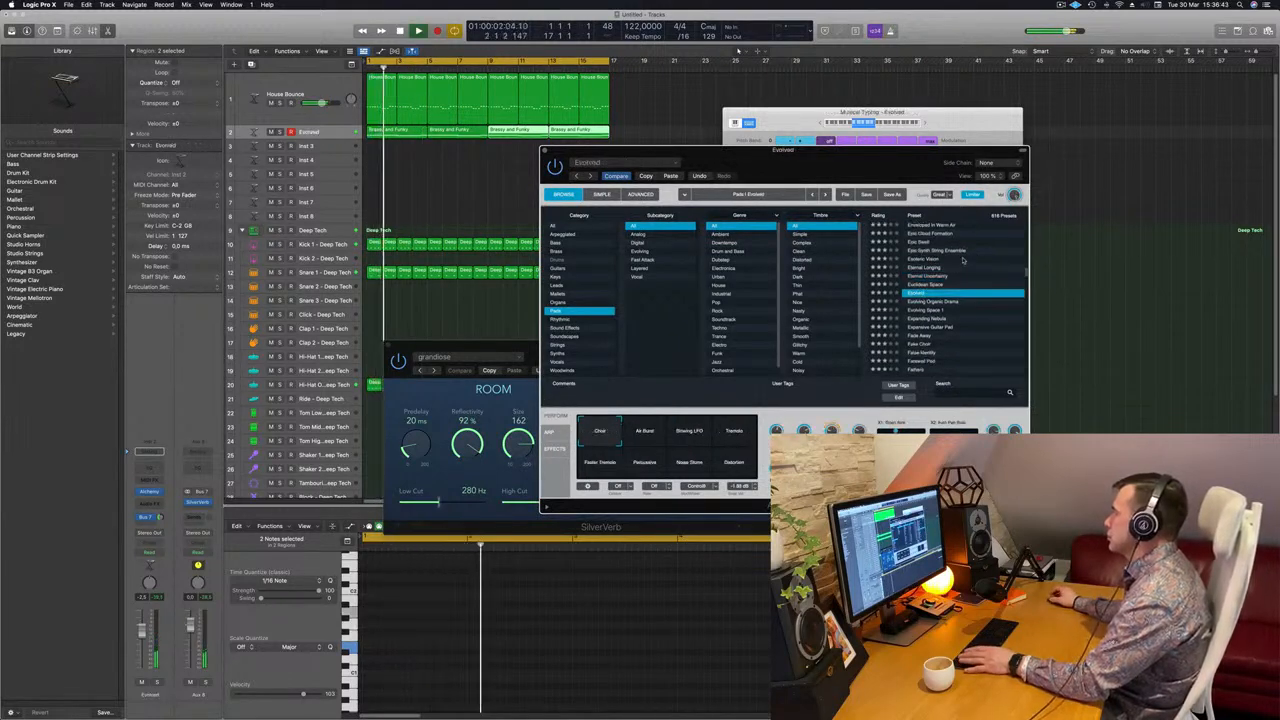
pyautogui.scroll(-1, 944, 290)
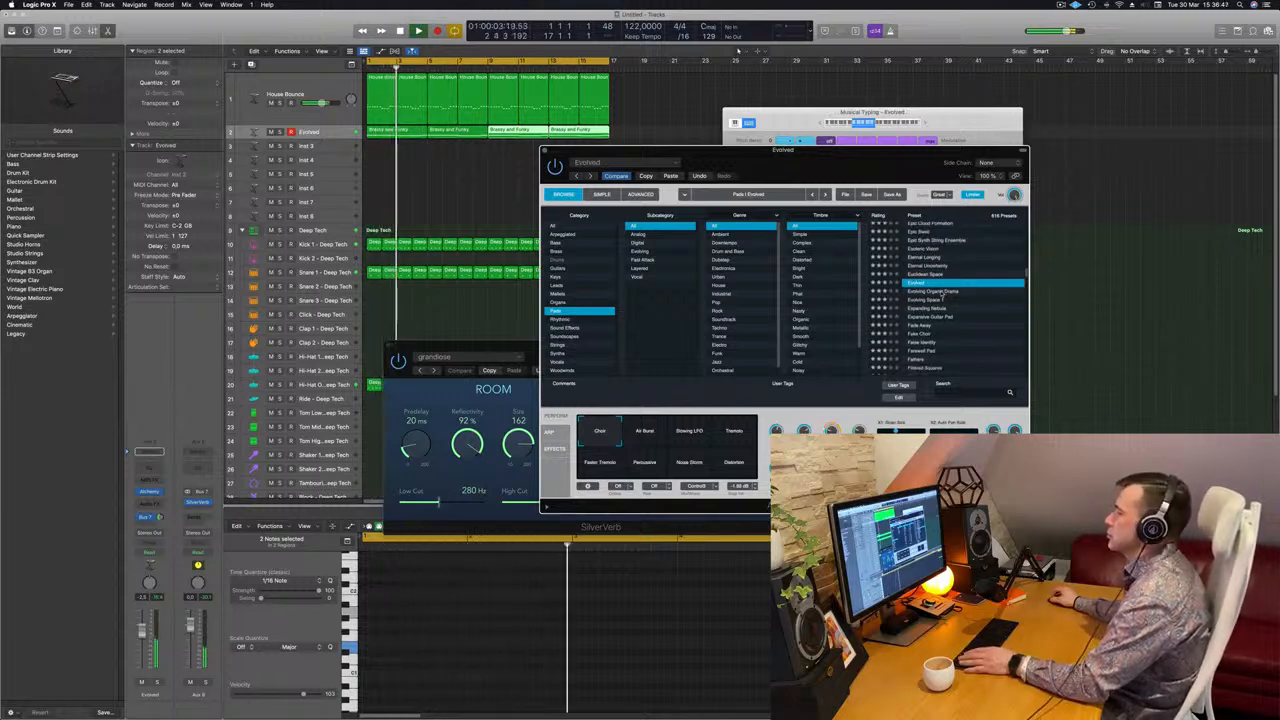
pyautogui.click(645, 433)
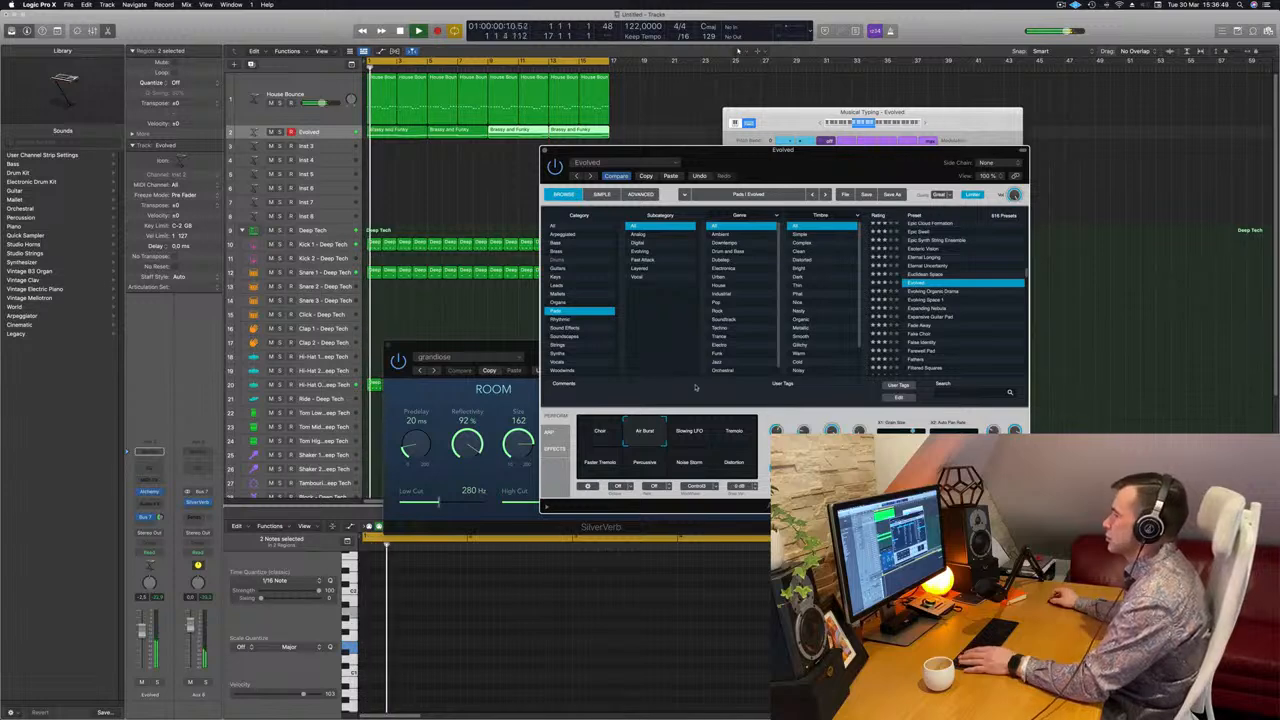
pyautogui.moveTo(768, 164)
pyautogui.mouseDown()
pyautogui.moveTo(797, 163)
pyautogui.moveTo(758, 155)
pyautogui.moveTo(768, 147)
pyautogui.mouseUp()
pyautogui.click(684, 419)
pyautogui.click(738, 416)
pyautogui.press('space')
pyautogui.press('space')
pyautogui.click(606, 447)
pyautogui.click(652, 449)
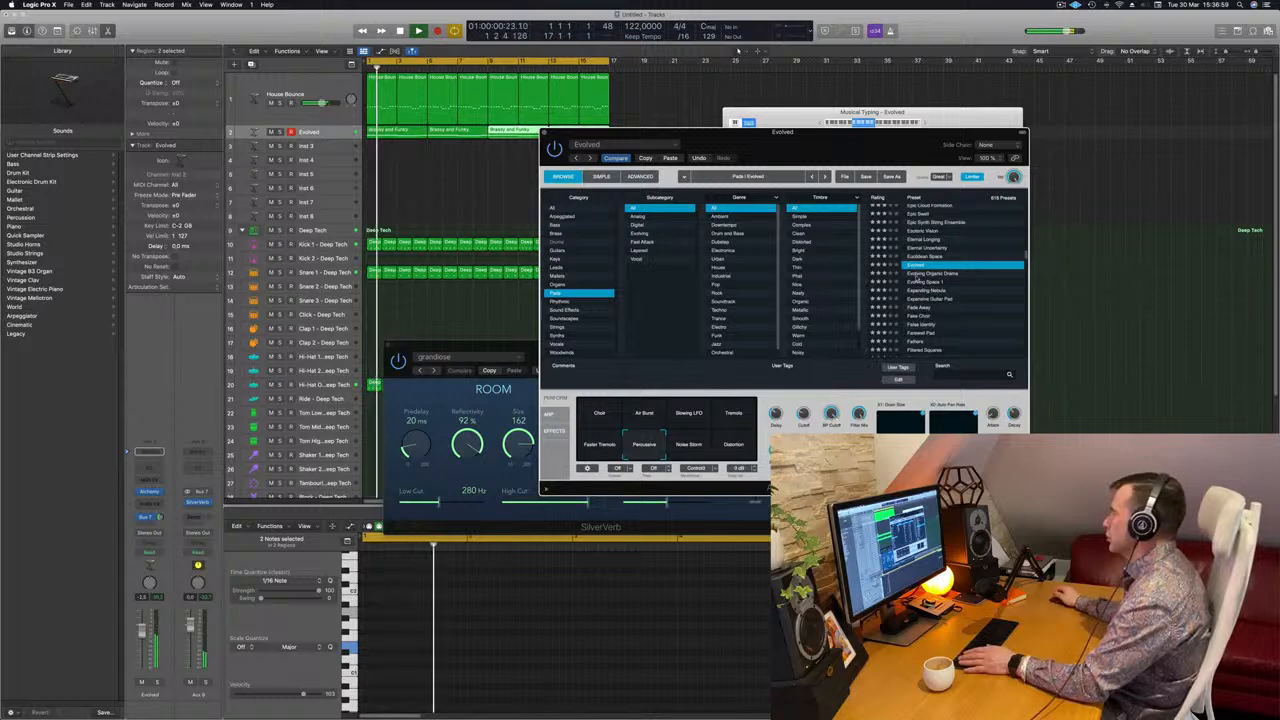
# Audition Evolving Organic Drama, Evolving Space 1, Expanding Nebula and Expansive Guitar Pad, settling on False Identity.
pyautogui.click(925, 273)
pyautogui.moveTo(815, 131); pyautogui.dragTo(835, 127)
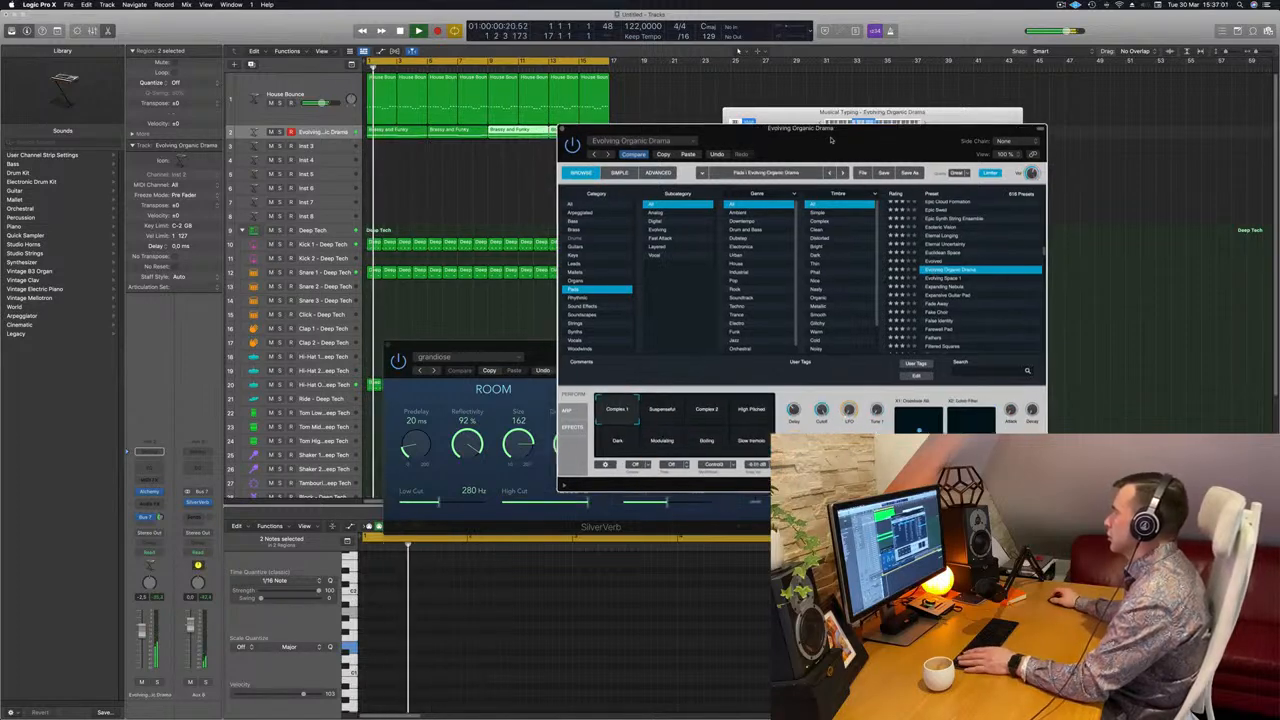
pyautogui.moveTo(941, 160); pyautogui.dragTo(959, 142)
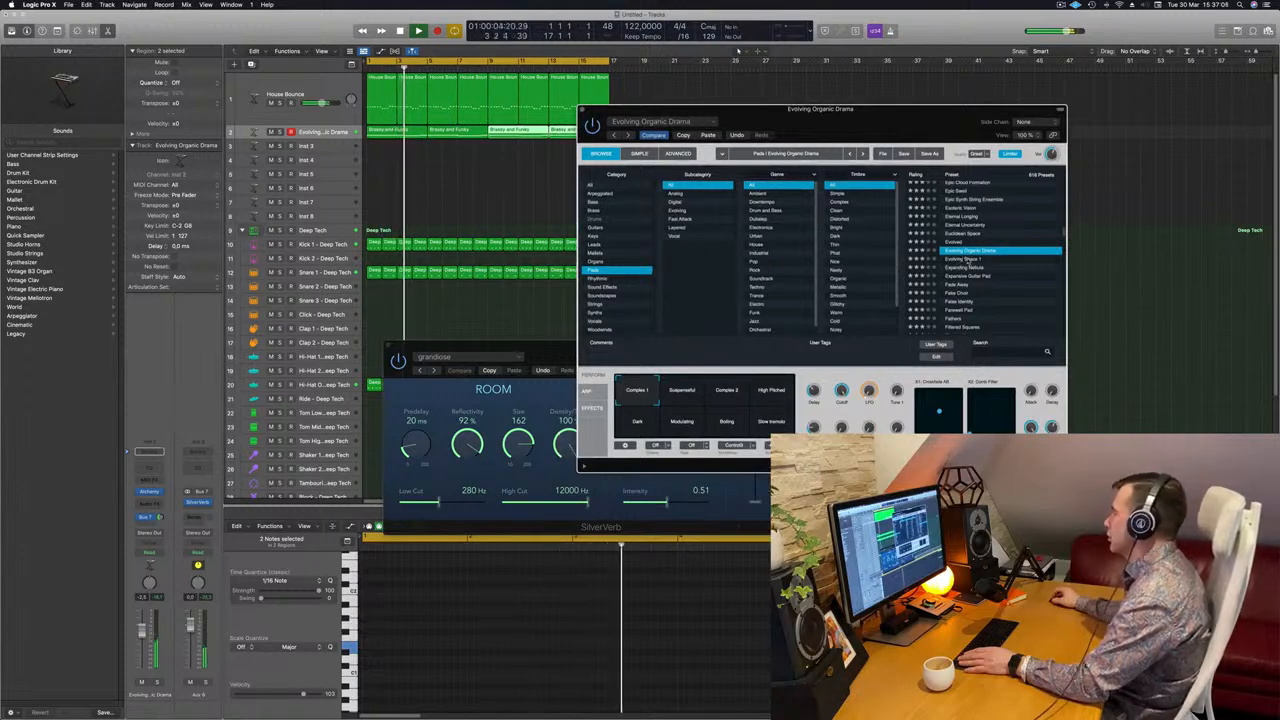
pyautogui.click(970, 259)
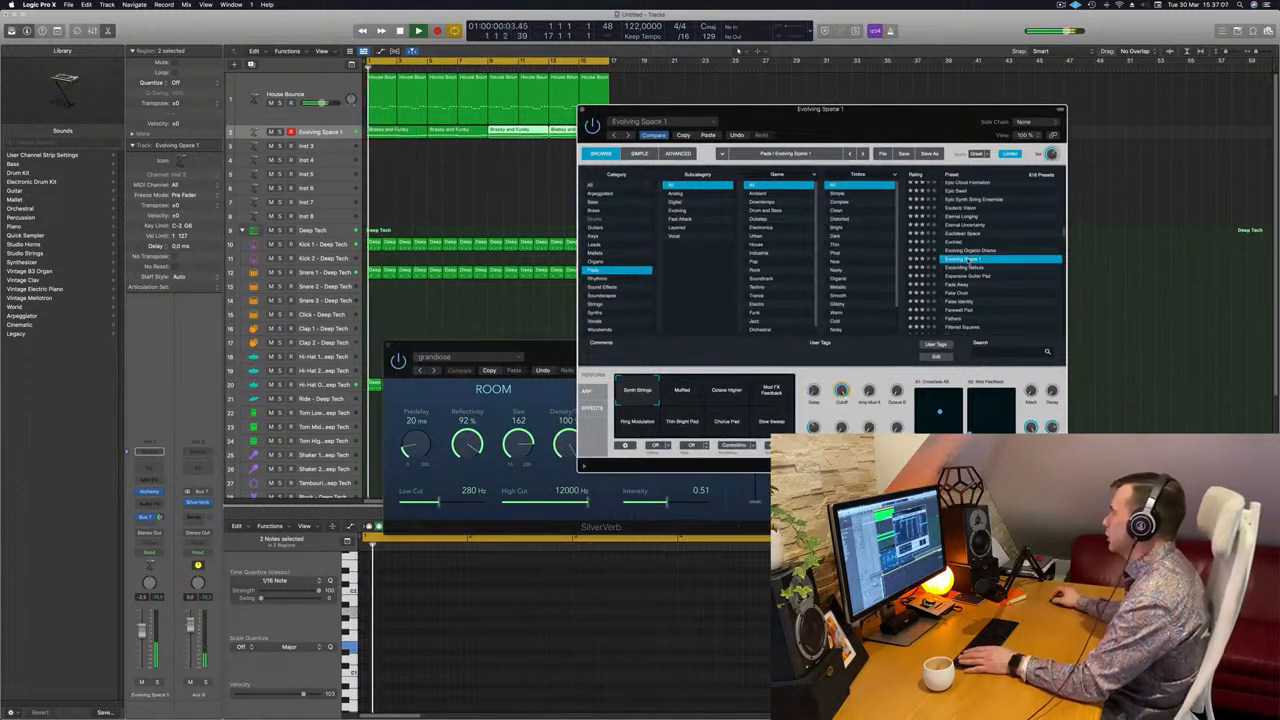
pyautogui.click(972, 268)
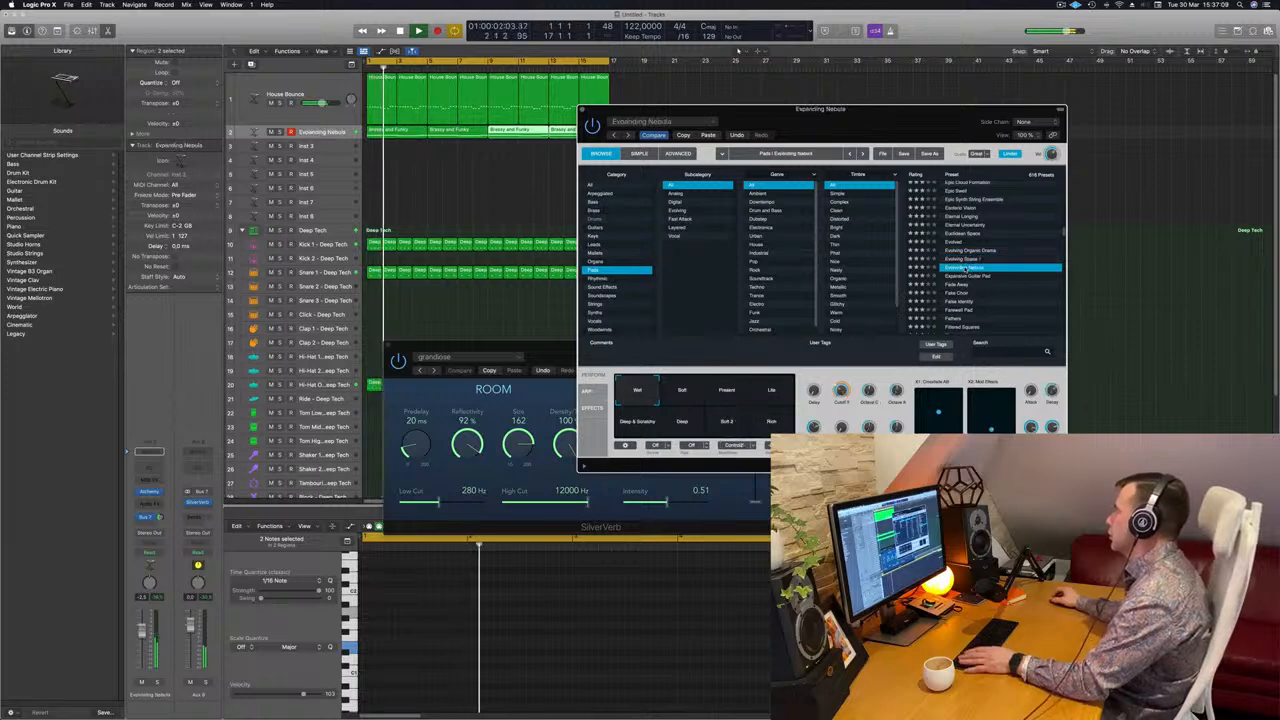
pyautogui.scroll(-1, 1009, 267)
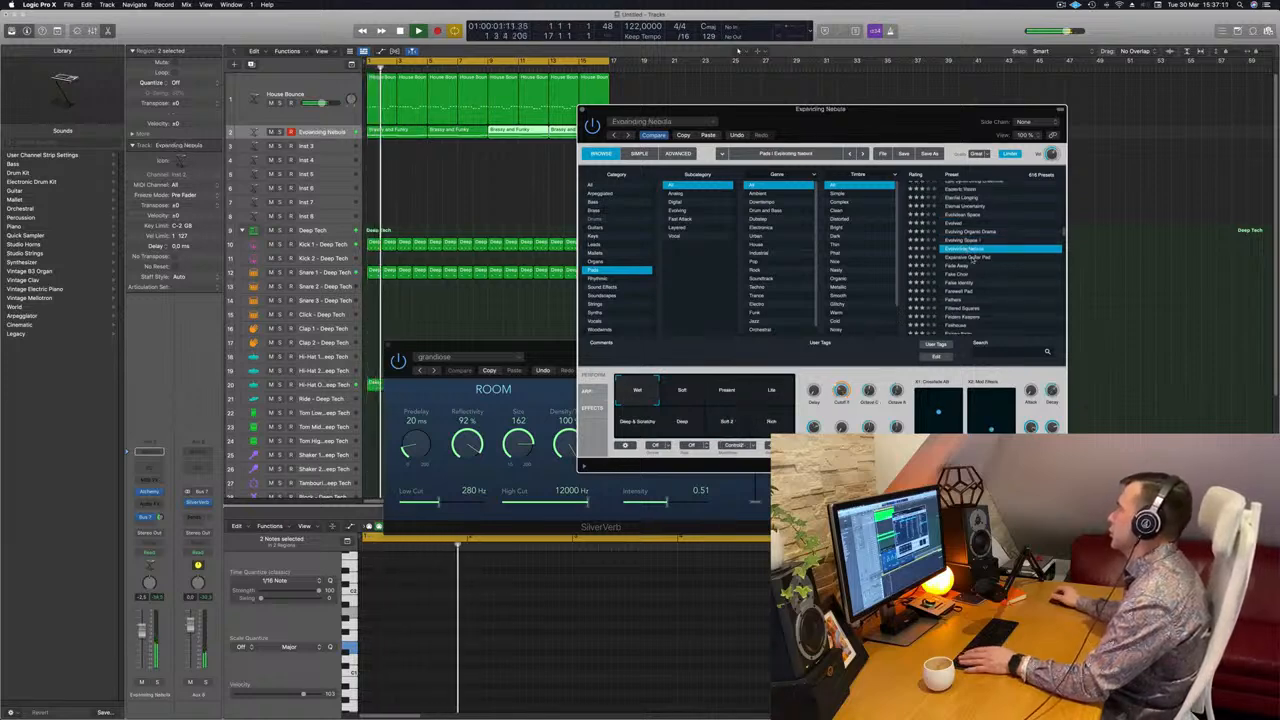
pyautogui.click(972, 258)
pyautogui.scroll(-2, 970, 264)
pyautogui.click(956, 265)
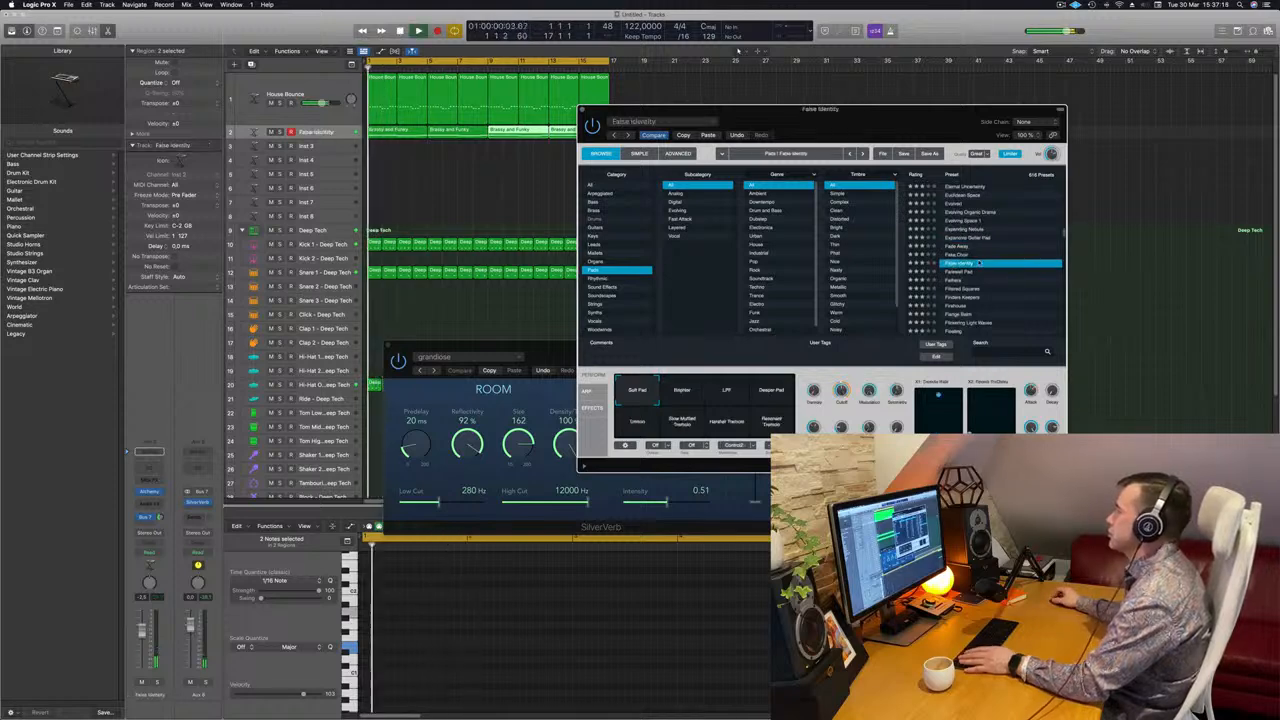
pyautogui.scroll(-3, 979, 262)
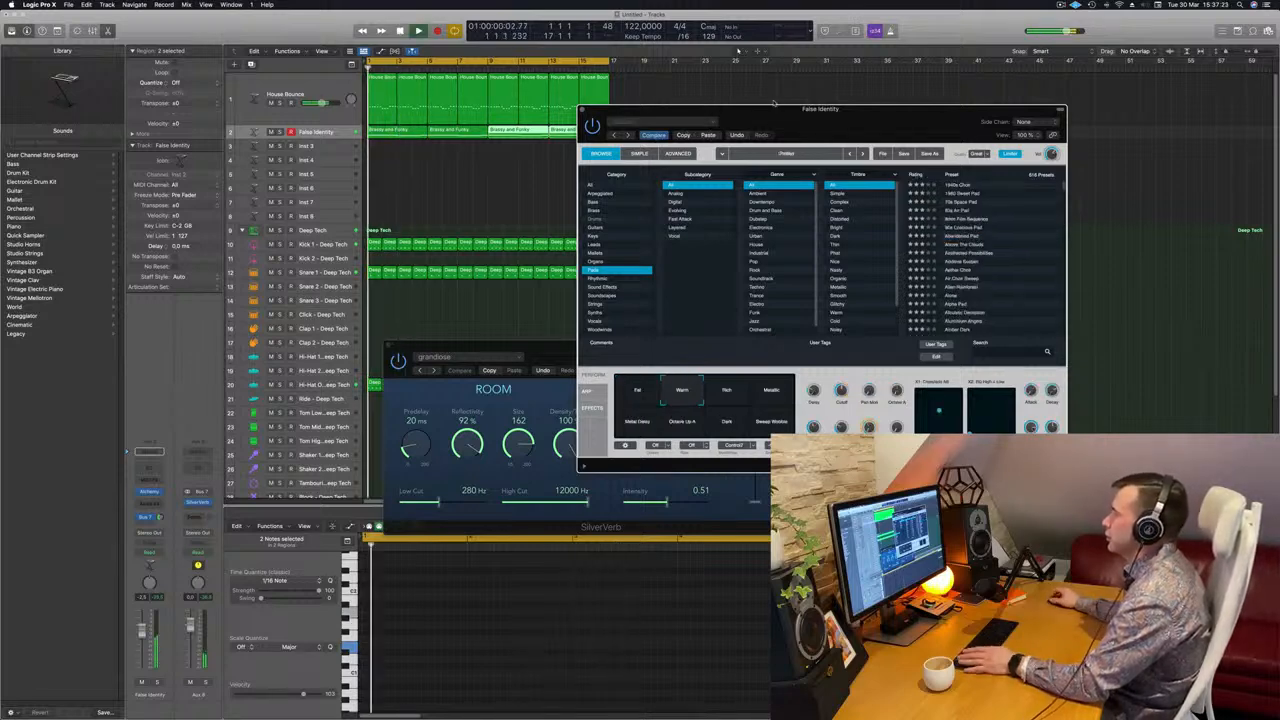
# Move Alchemy up-right, show the Mixer with X, and park SilverVerb at the upper right.
pyautogui.moveTo(773, 103); pyautogui.dragTo(793, 73)
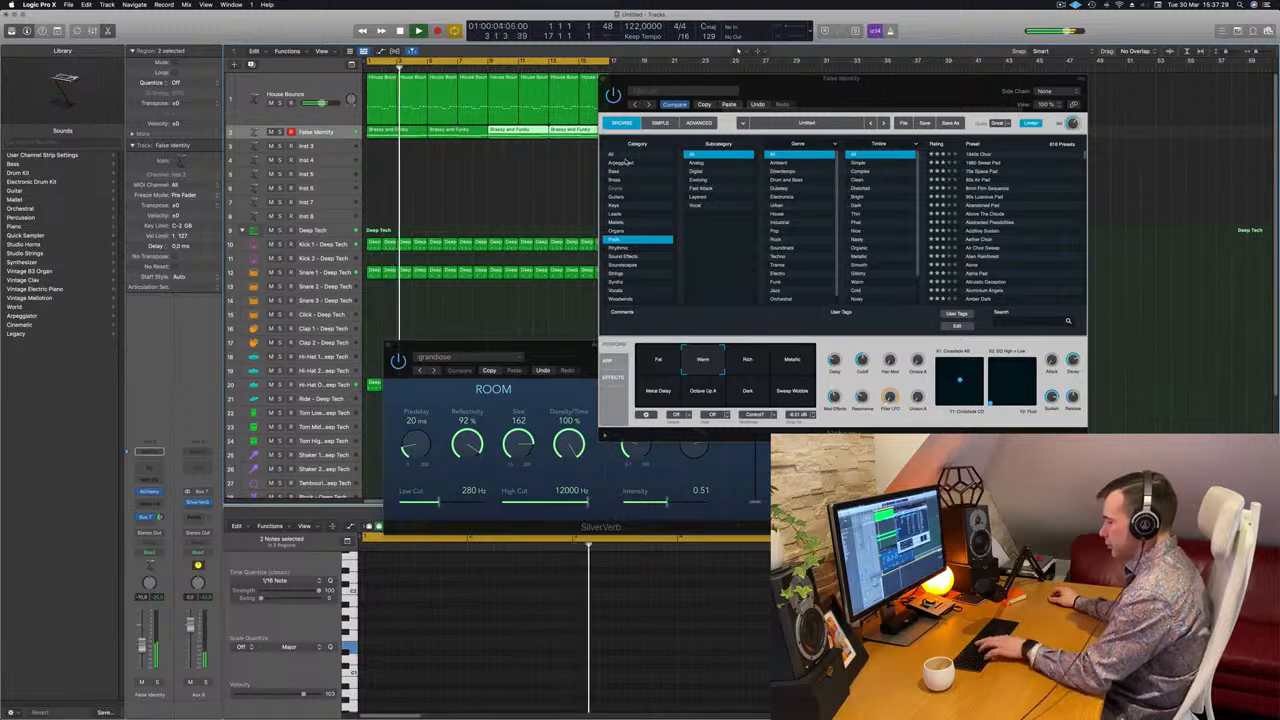
pyautogui.press('x')
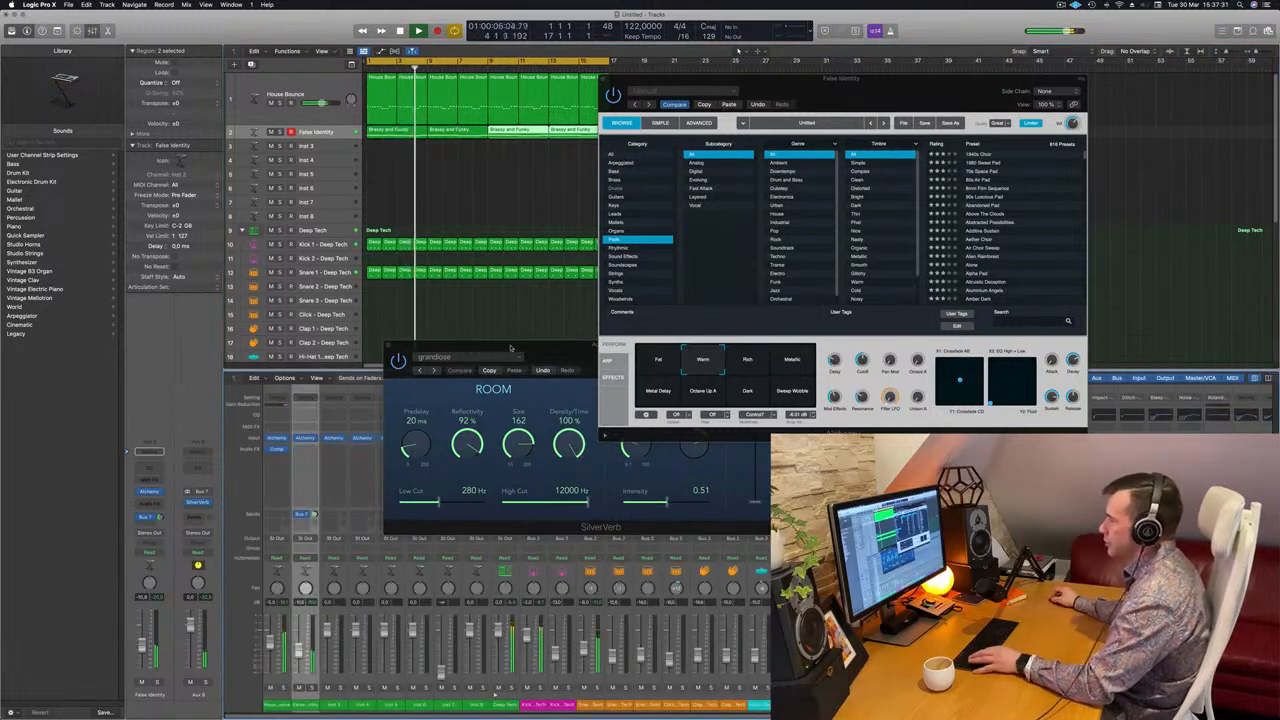
pyautogui.moveTo(510, 347); pyautogui.dragTo(1045, 317)
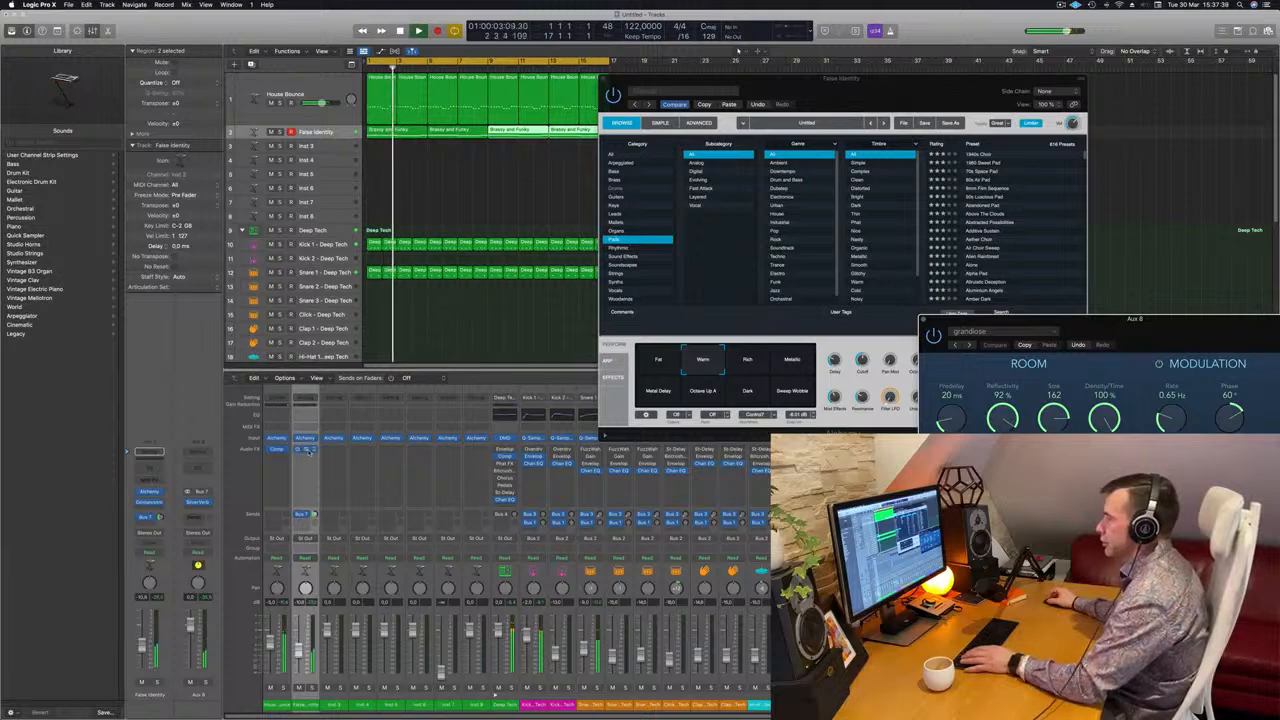
# Open the pad channel's Compressor, close Alchemy, and adjust the False Identity track volume.
pyautogui.click(306, 450)
pyautogui.moveTo(667, 183); pyautogui.dragTo(1184, 345)
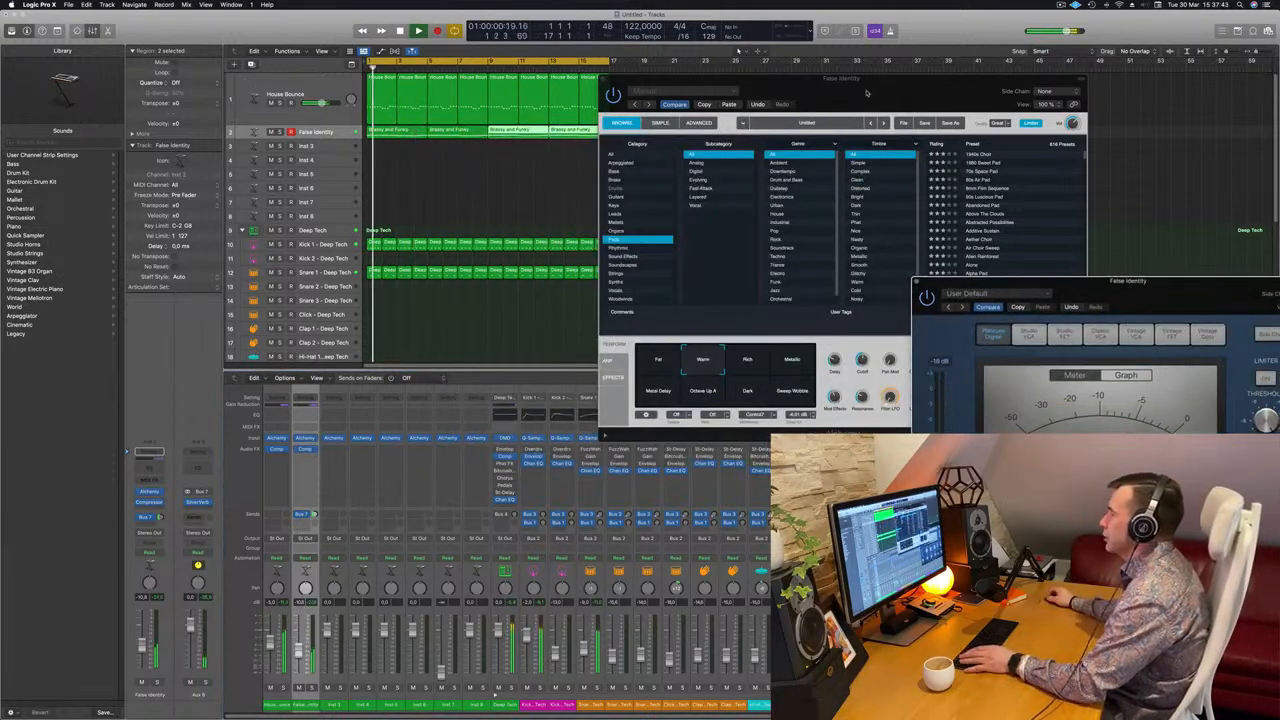
pyautogui.moveTo(869, 91); pyautogui.dragTo(804, 134)
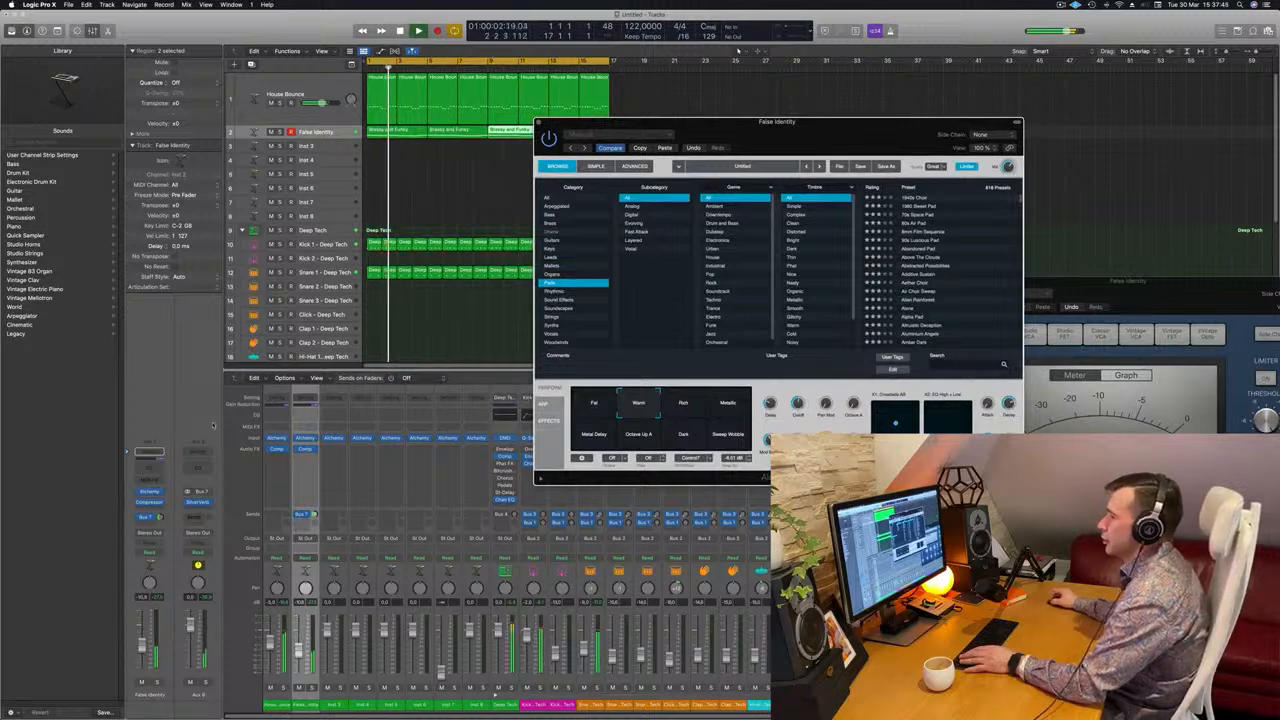
pyautogui.click(153, 493)
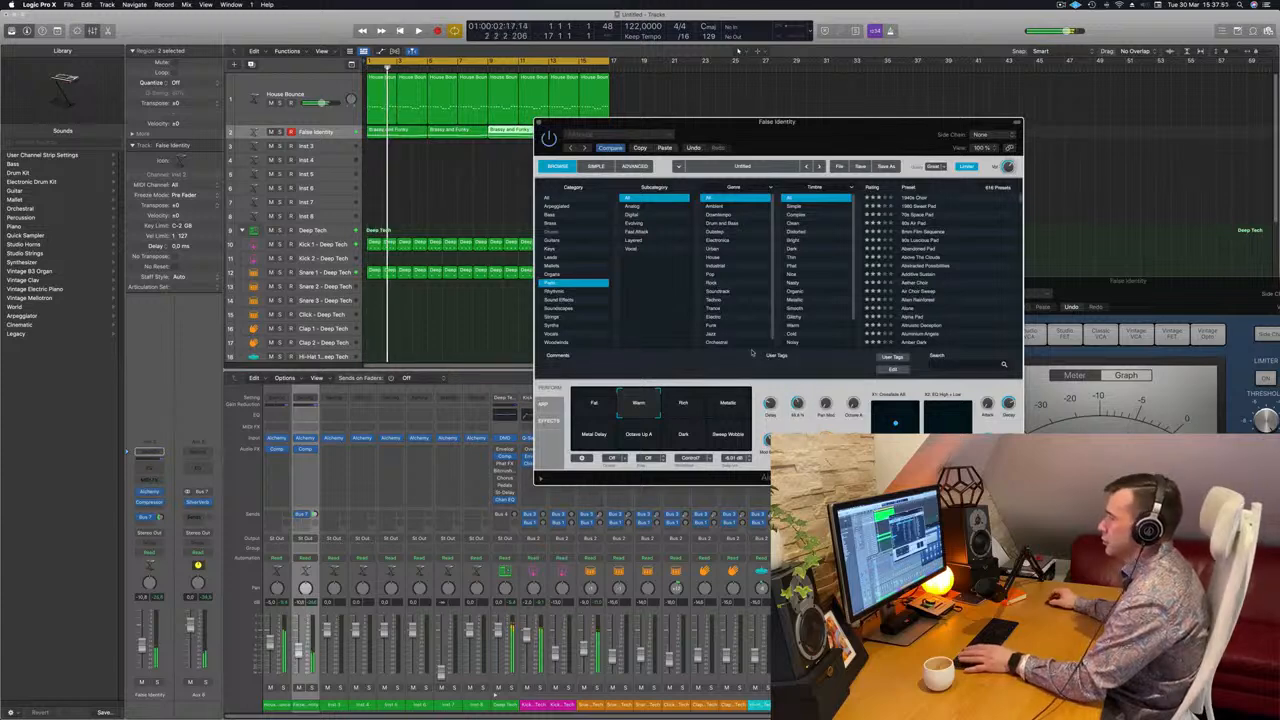
pyautogui.moveTo(143, 645); pyautogui.dragTo(143, 644)
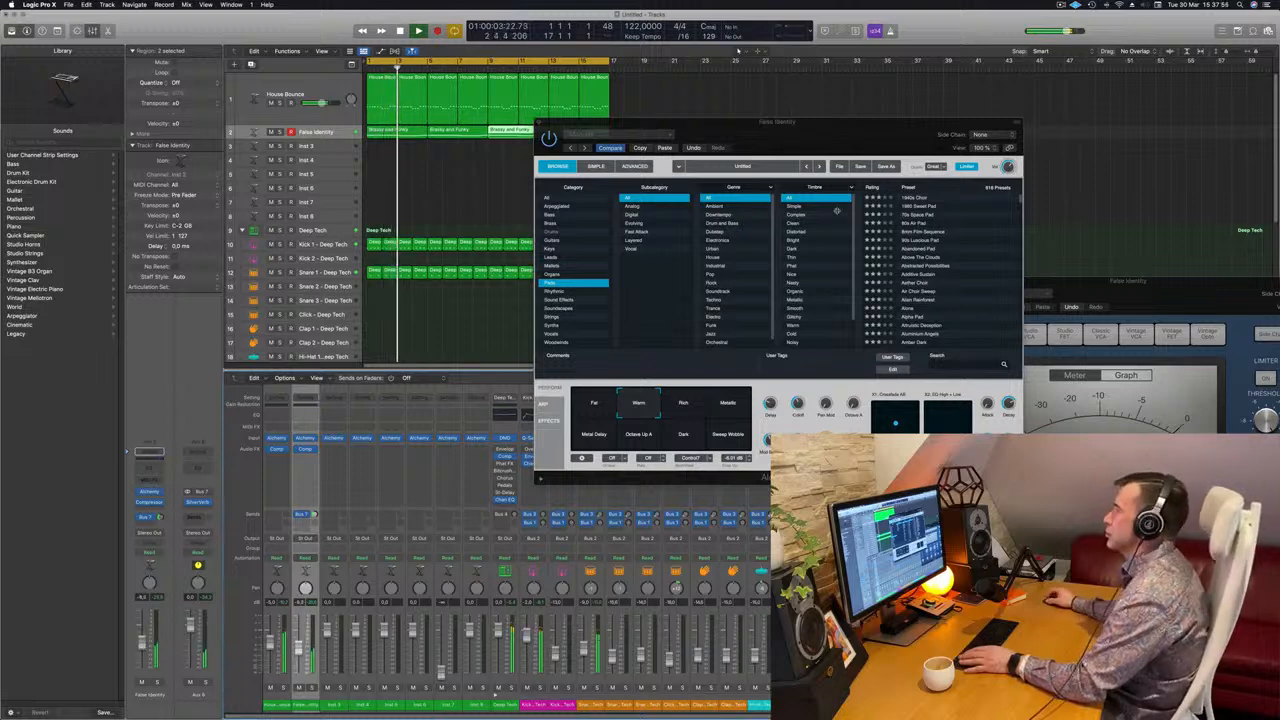
# Raise a performance knob and audition the bell's Rich, Metallic, Metal Delay and Octave Up A variations.
pyautogui.moveTo(836, 142); pyautogui.dragTo(738, 179)
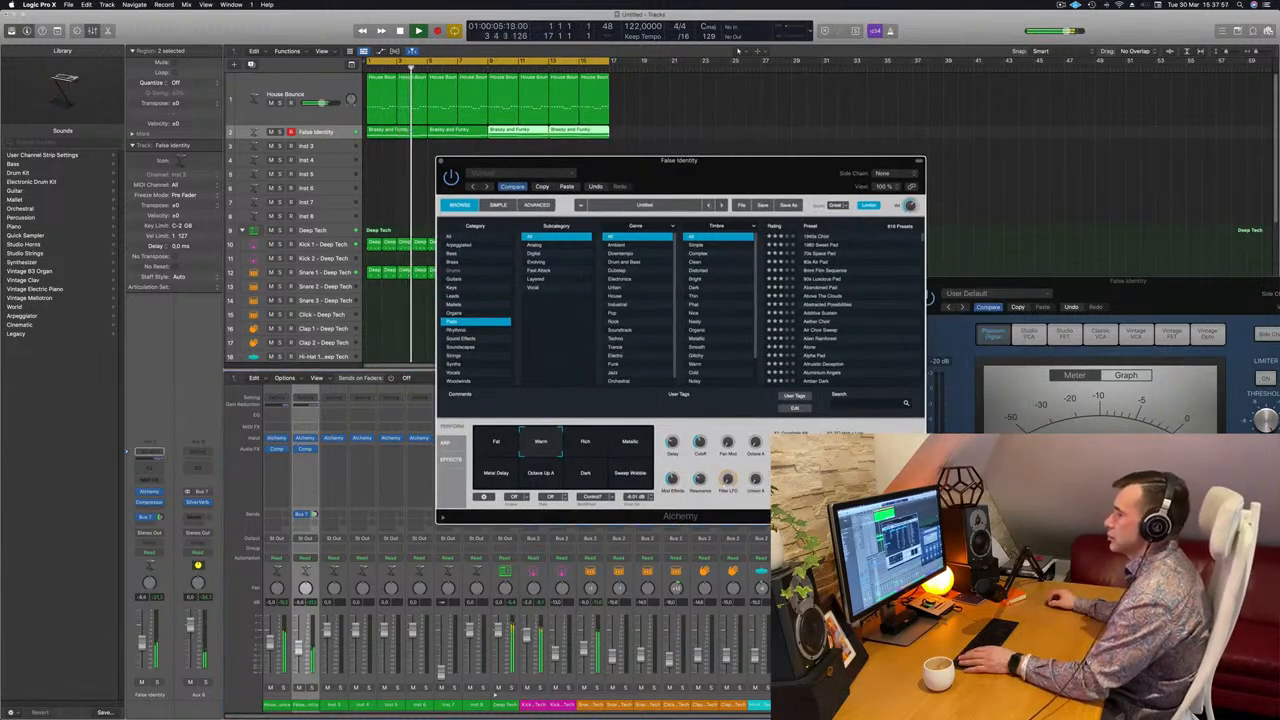
pyautogui.click(533, 450)
pyautogui.moveTo(701, 442); pyautogui.dragTo(701, 439)
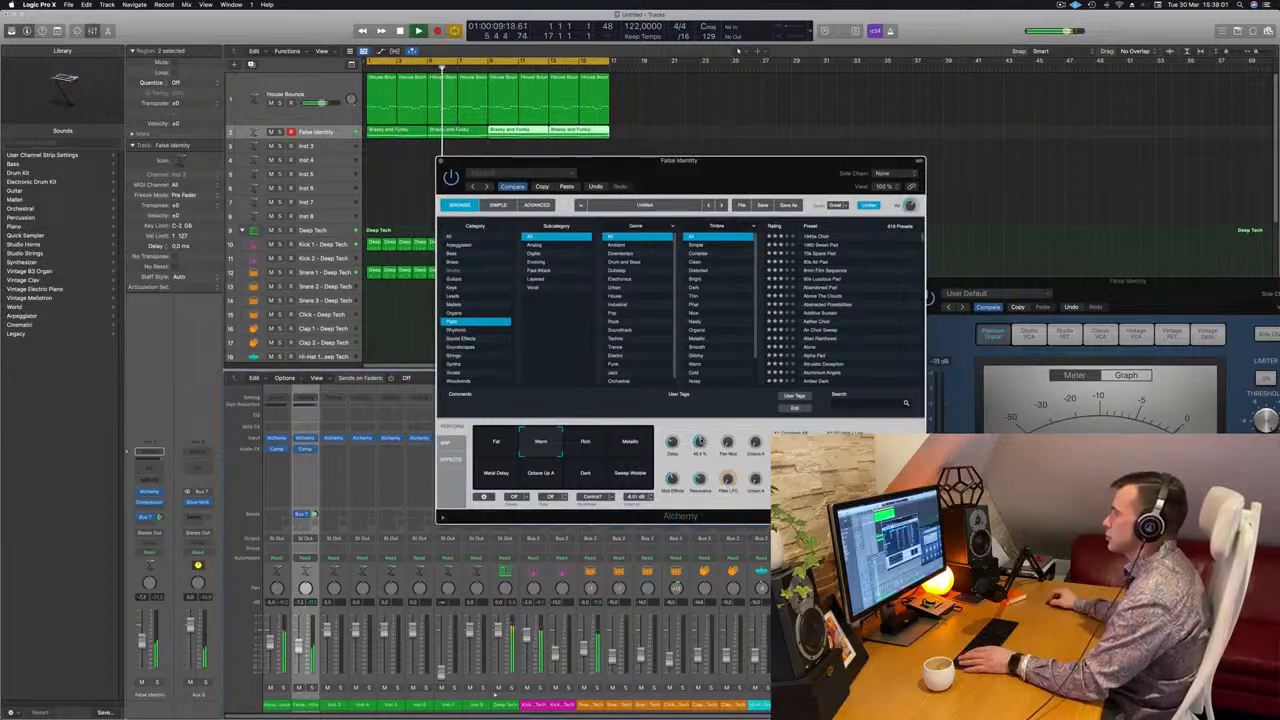
pyautogui.click(597, 447)
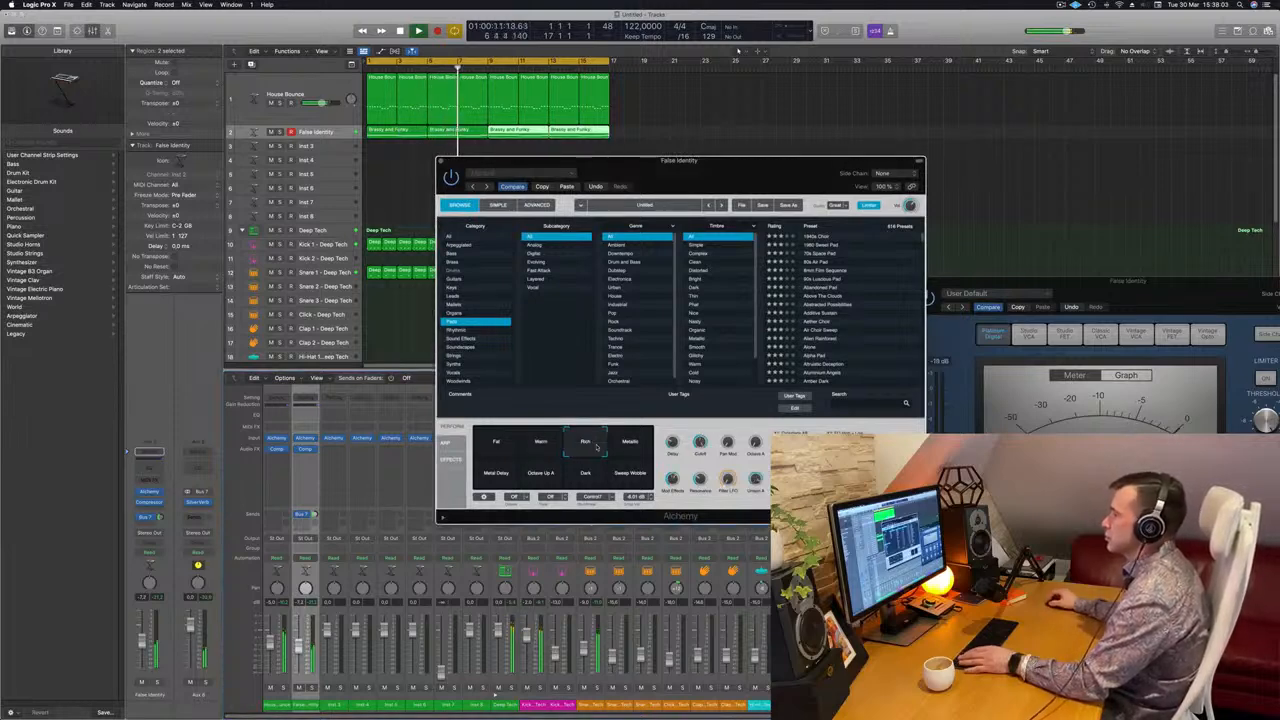
pyautogui.click(645, 455)
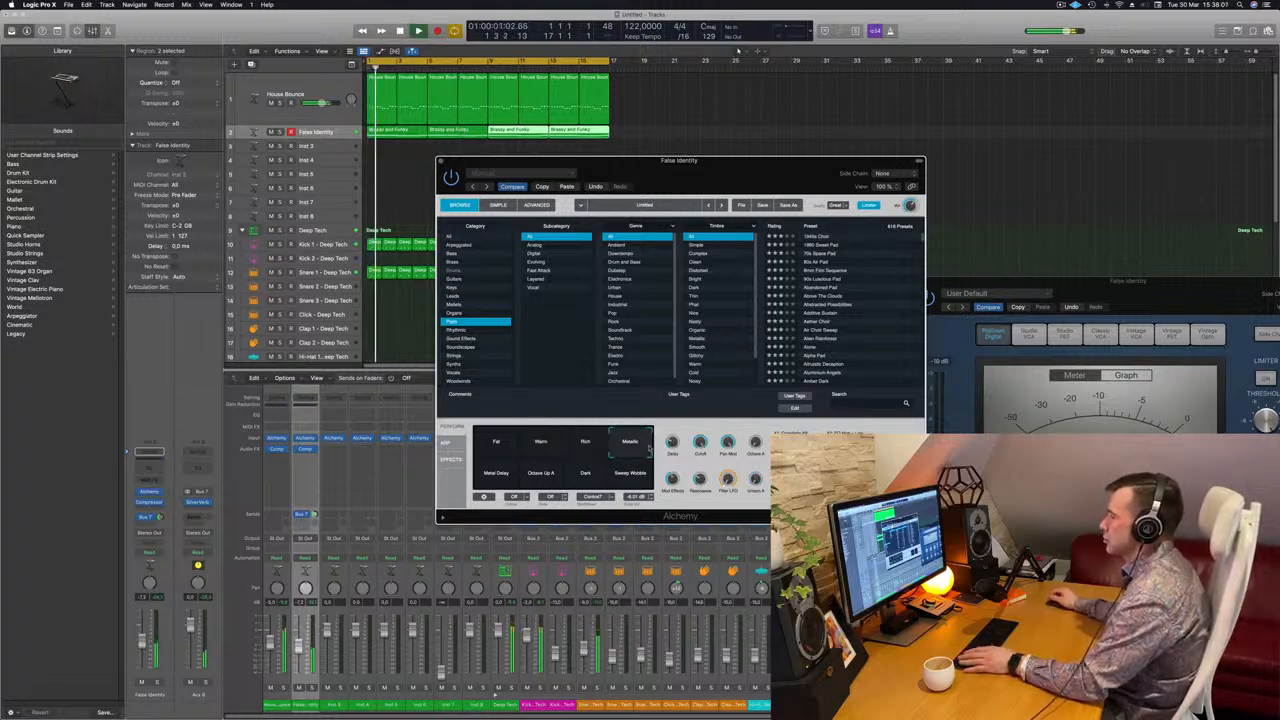
pyautogui.click(515, 482)
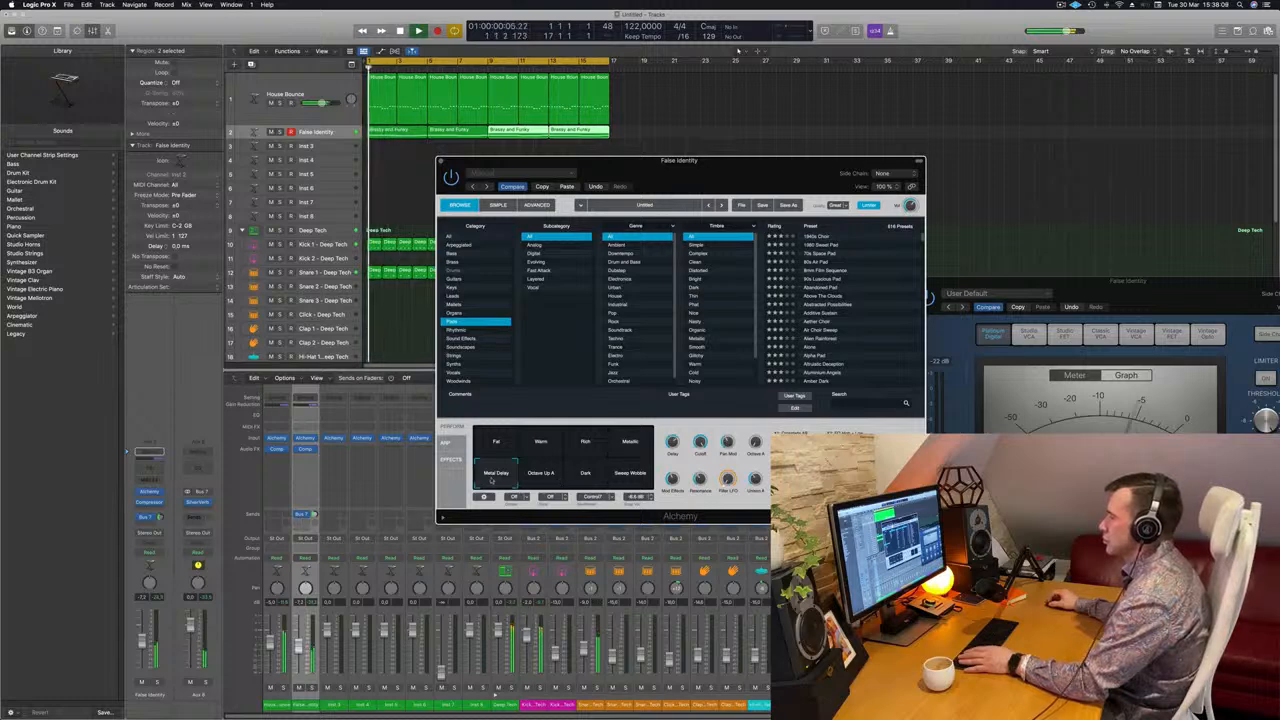
pyautogui.click(544, 480)
# Try the Dark, Sweep Wobble and Fat variations, return to Warm, and nudge the channel level.
pyautogui.click(582, 481)
pyautogui.click(614, 486)
pyautogui.press('space')
pyautogui.click(494, 458)
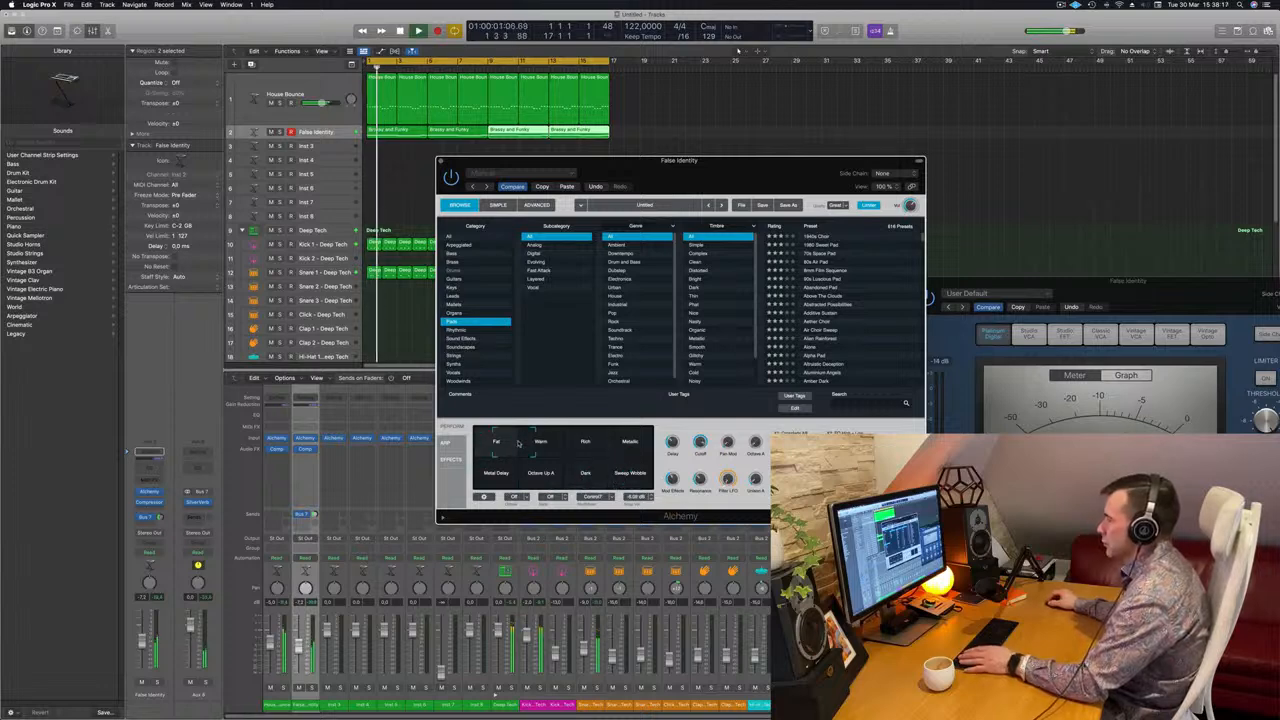
pyautogui.click(527, 443)
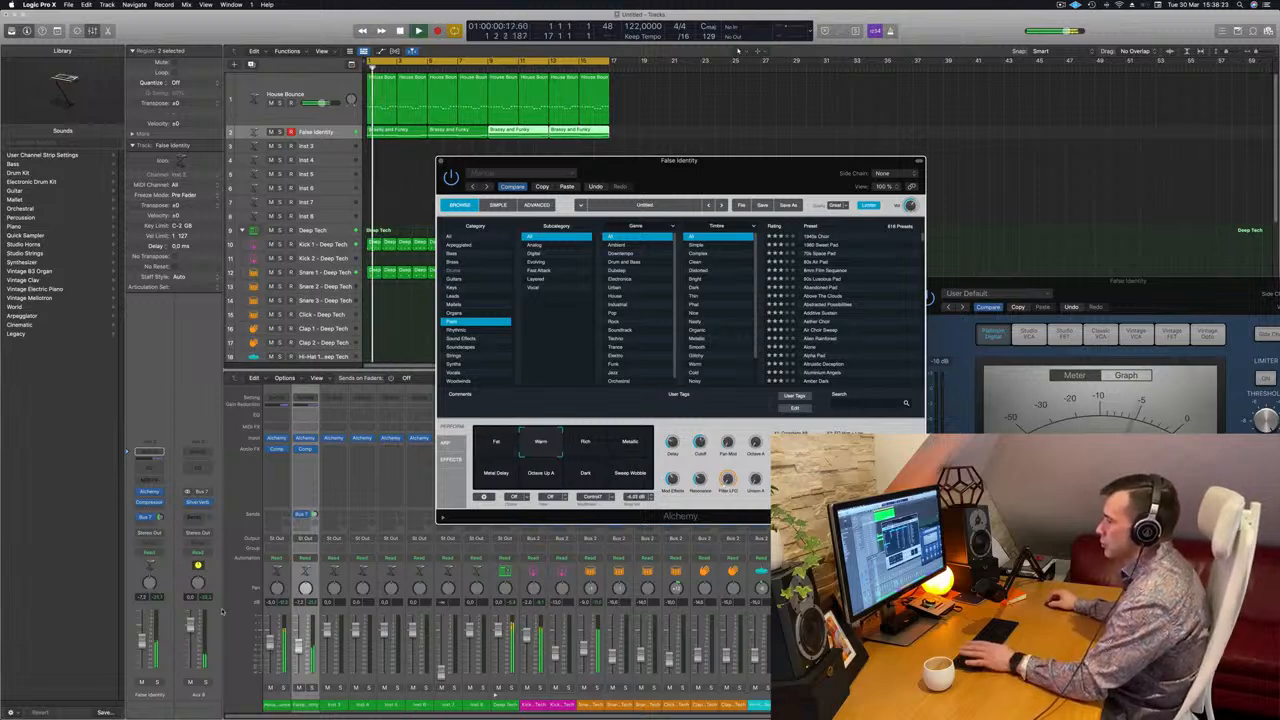
pyautogui.moveTo(143, 647); pyautogui.dragTo(144, 649)
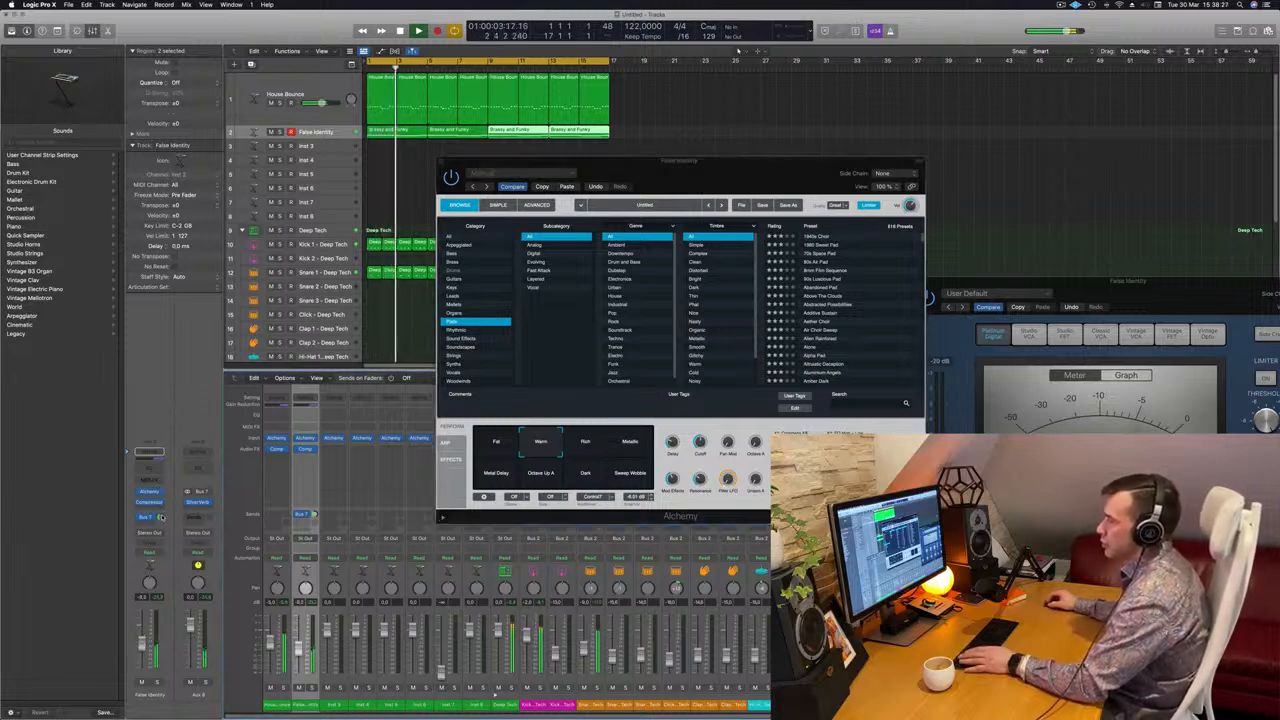
# Close the False Identity Alchemy window and make the empty Inst 3 track taller.
pyautogui.moveTo(732, 160); pyautogui.dragTo(676, 170)
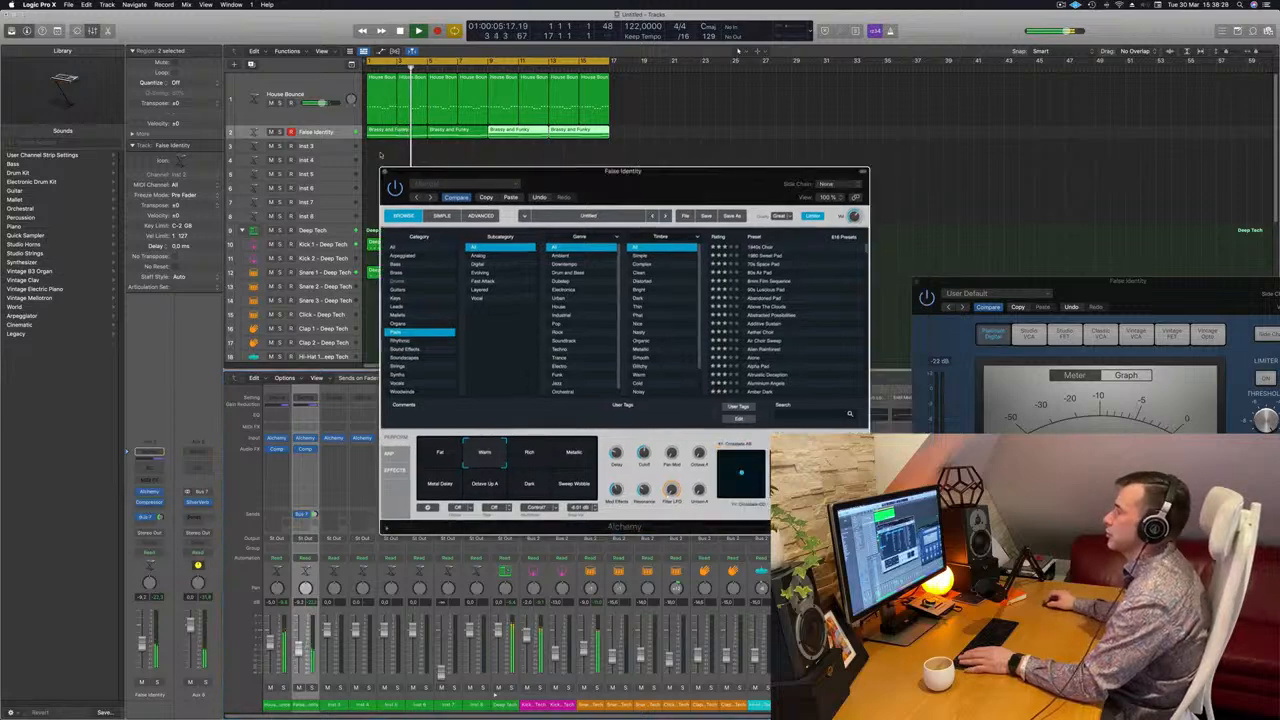
pyautogui.press('super+w')
pyautogui.click(322, 146)
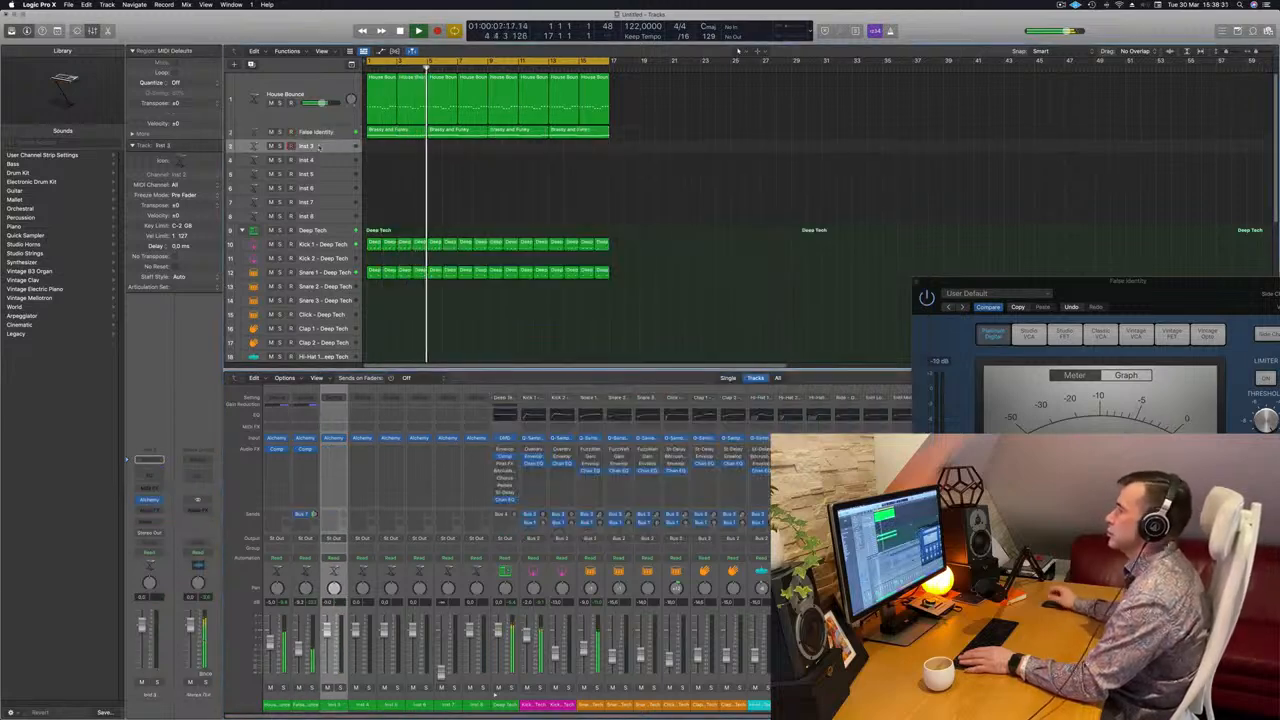
pyautogui.moveTo(338, 153); pyautogui.dragTo(338, 187)
pyautogui.press('space')
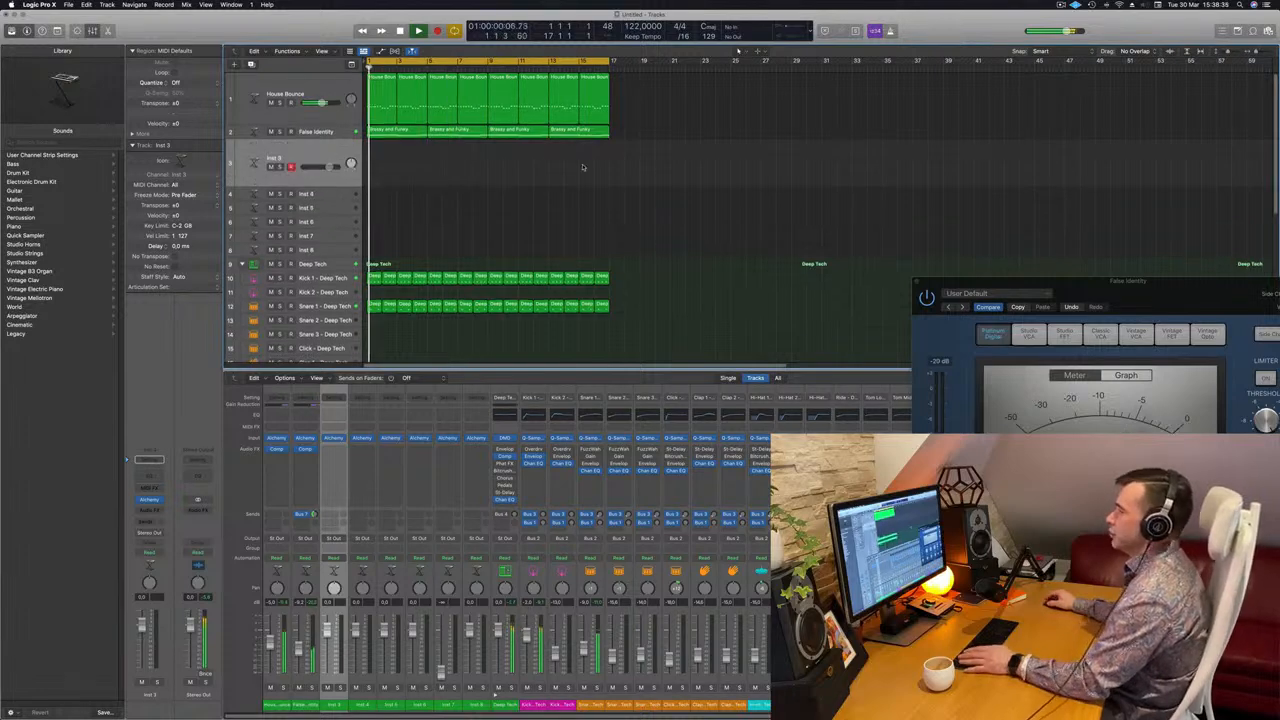
pyautogui.scroll(-10, 583, 166)
pyautogui.scroll(-1, 416, 236)
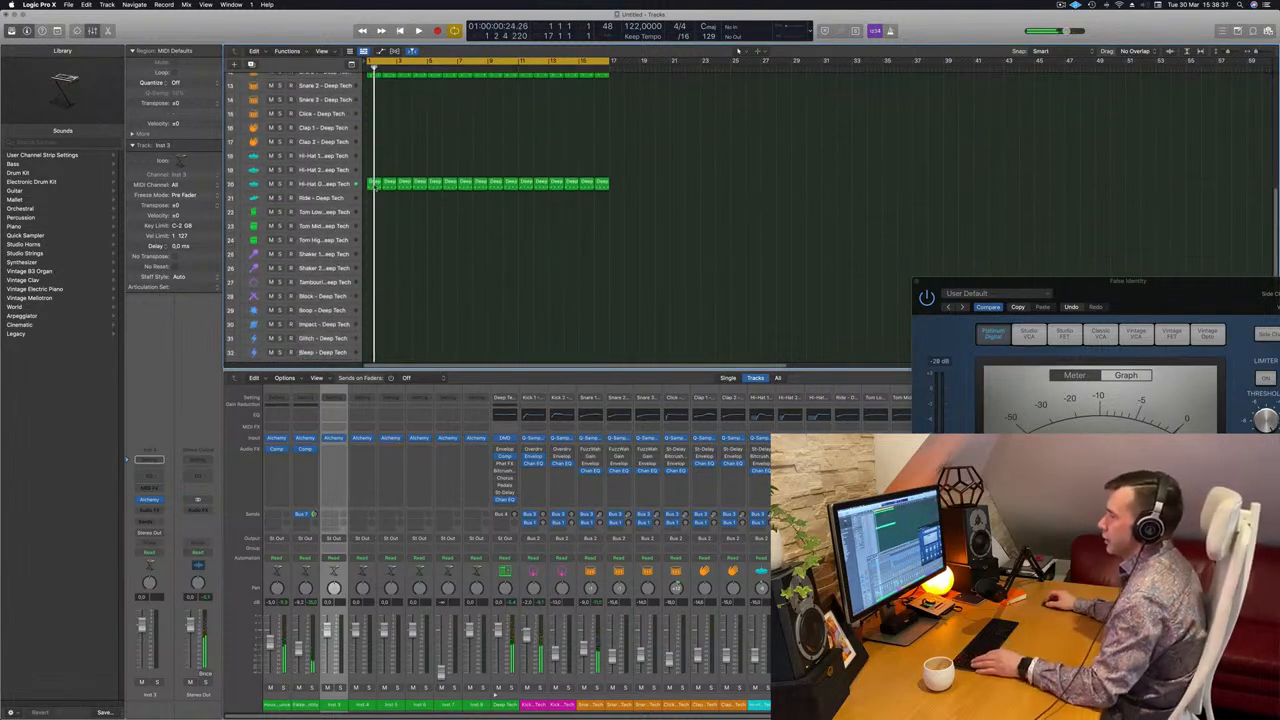
# Copy the hi-hat region onto Tom Low and delete its third note in the Piano Roll.
pyautogui.moveTo(374, 184); pyautogui.dragTo(375, 222)
pyautogui.click(343, 211)
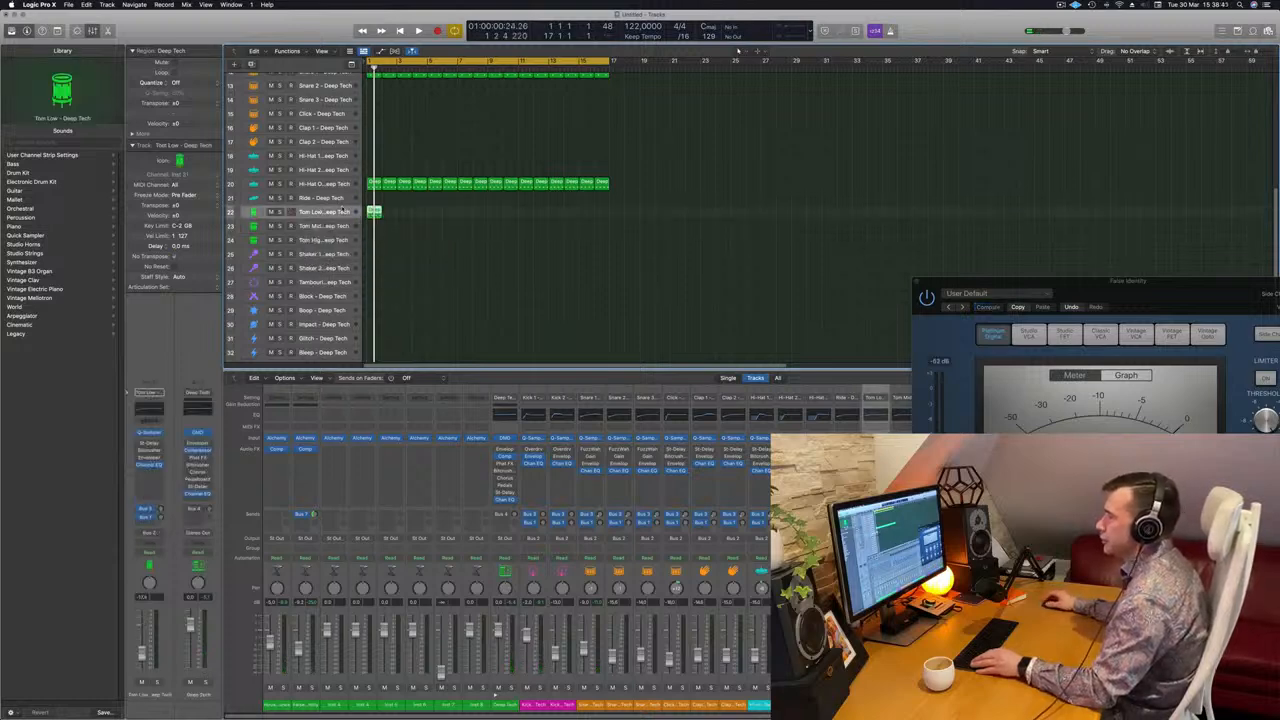
pyautogui.press('space')
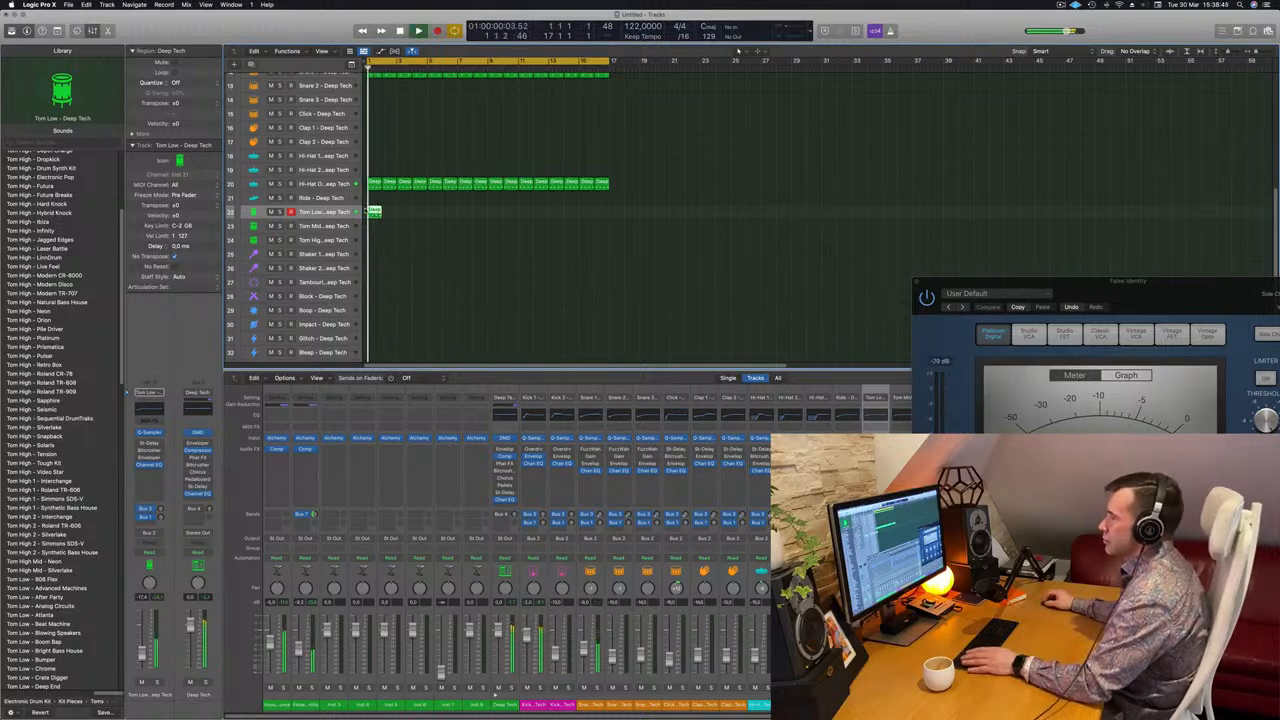
pyautogui.press('p')
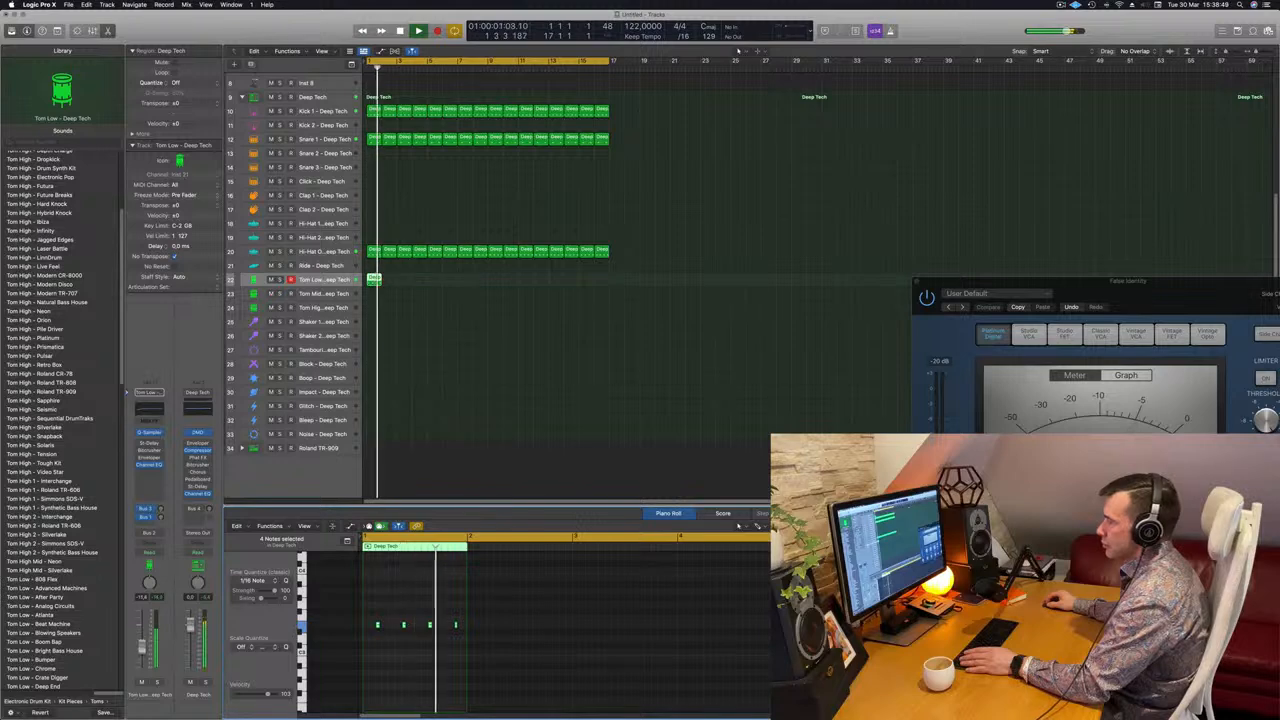
pyautogui.press('space')
pyautogui.click(430, 626)
pyautogui.press('space')
pyautogui.press('space')
pyautogui.press('Delete')
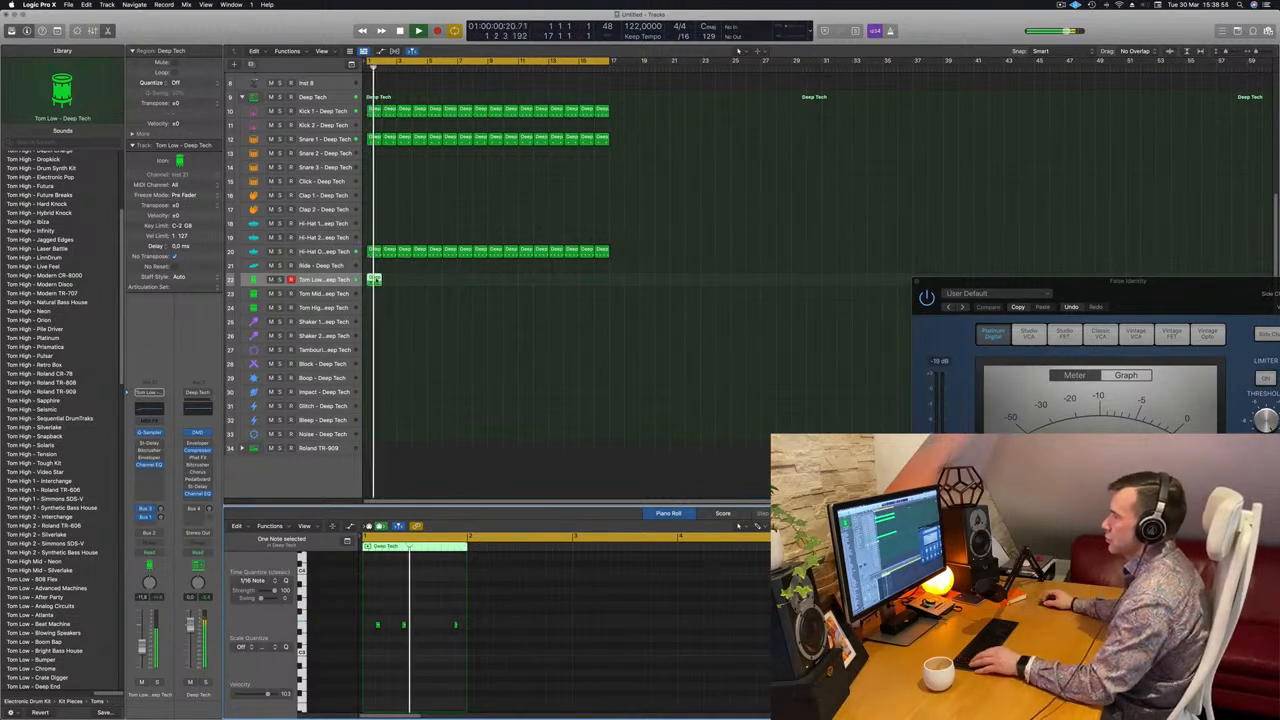
# Repeat the Tom Low region in one-bar copies through bar 17, checking it in solo.
pyautogui.moveTo(373, 279); pyautogui.dragTo(437, 288)
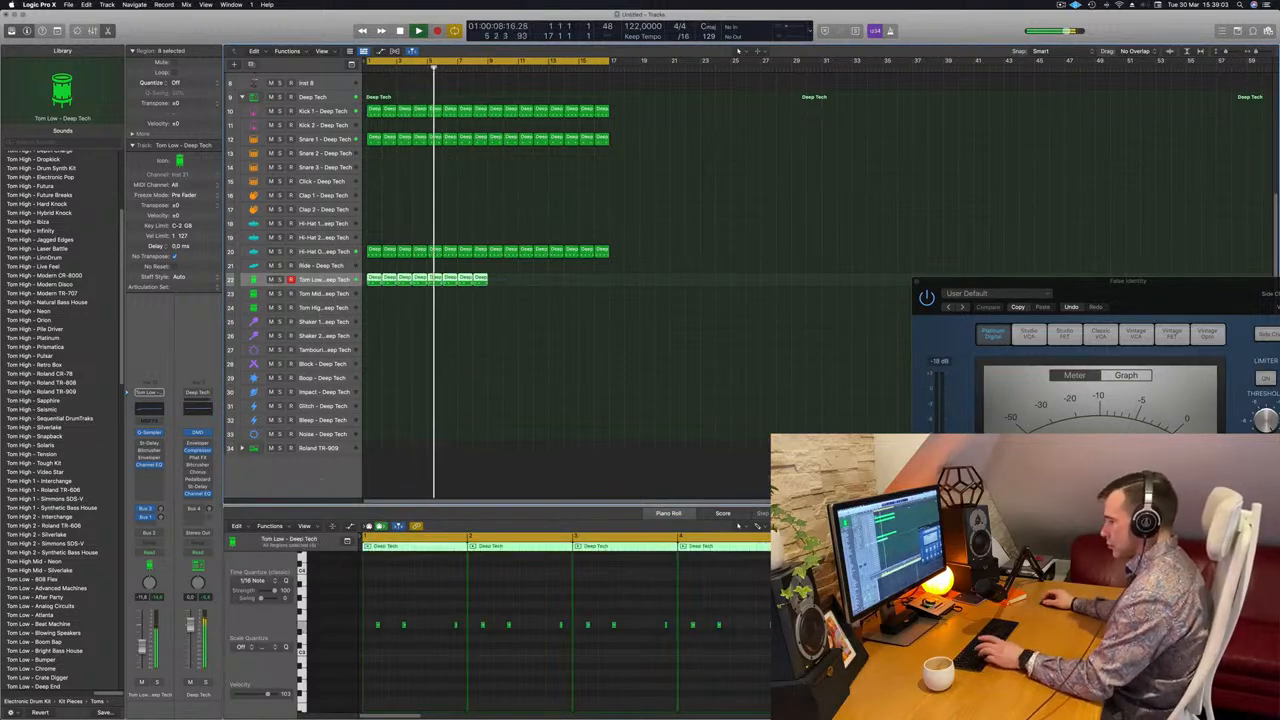
pyautogui.press('Return')
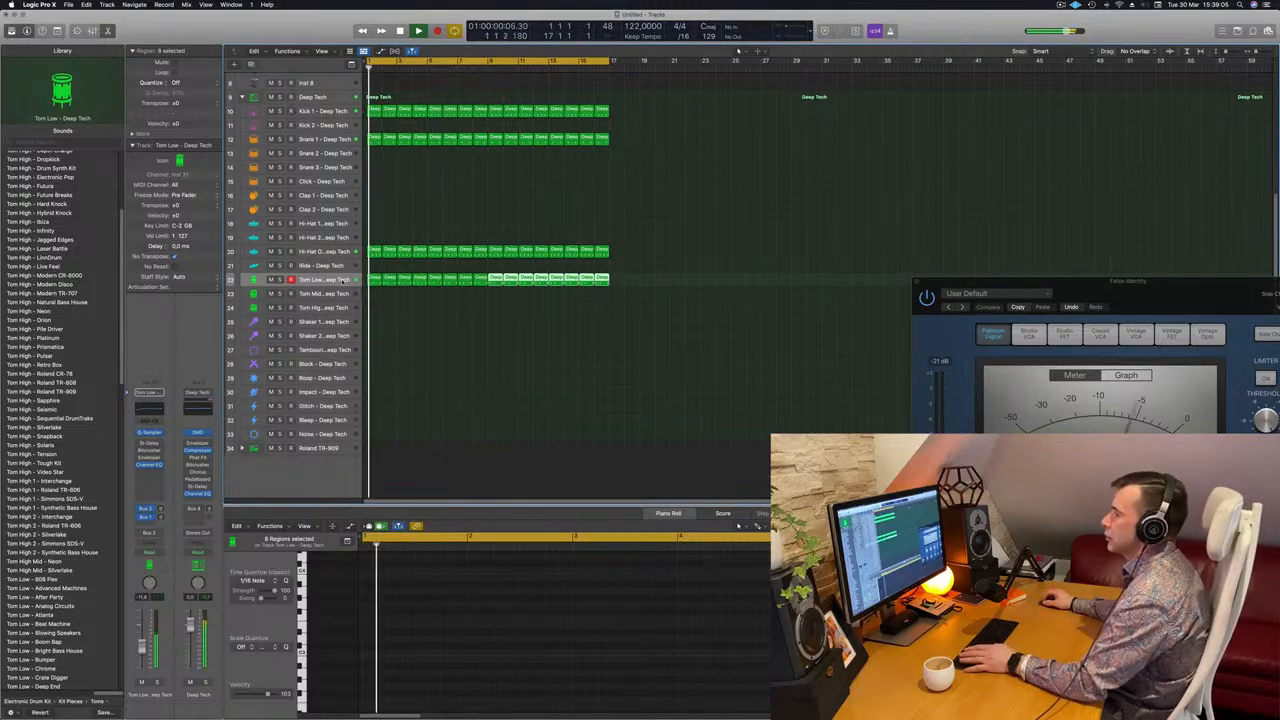
pyautogui.click(343, 281)
pyautogui.click(157, 683)
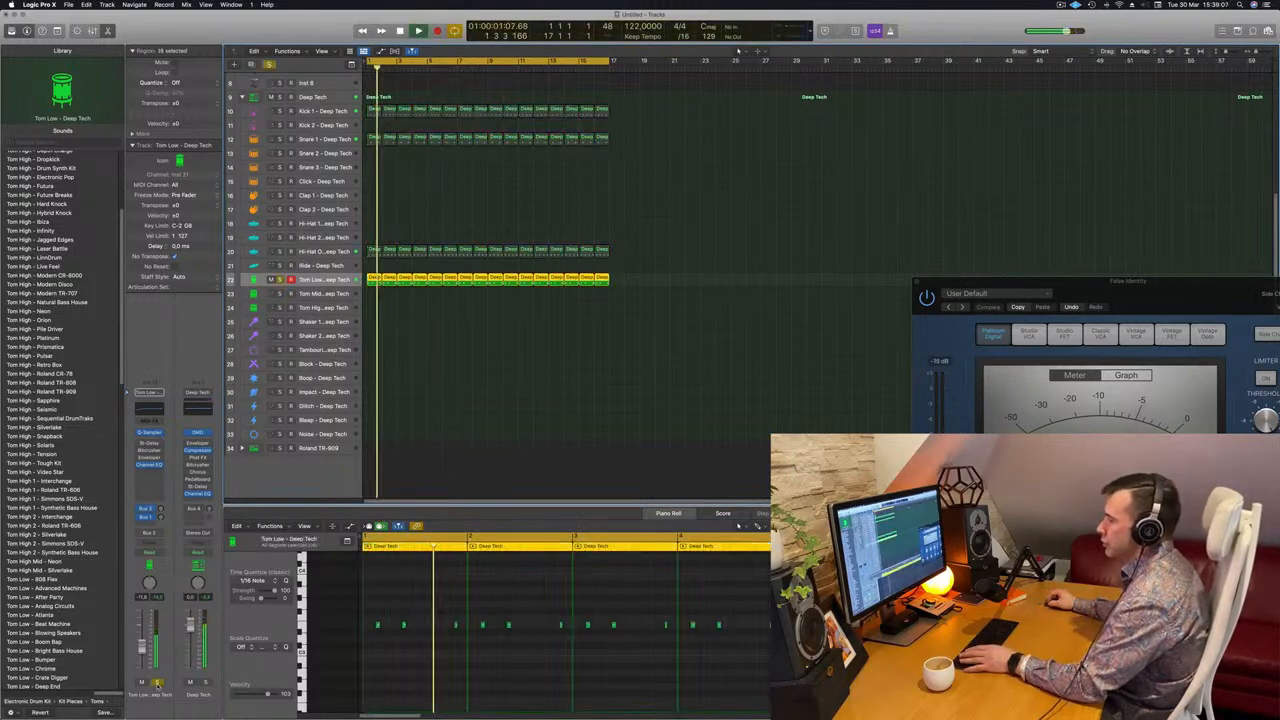
pyautogui.click(157, 684)
pyautogui.press('Return')
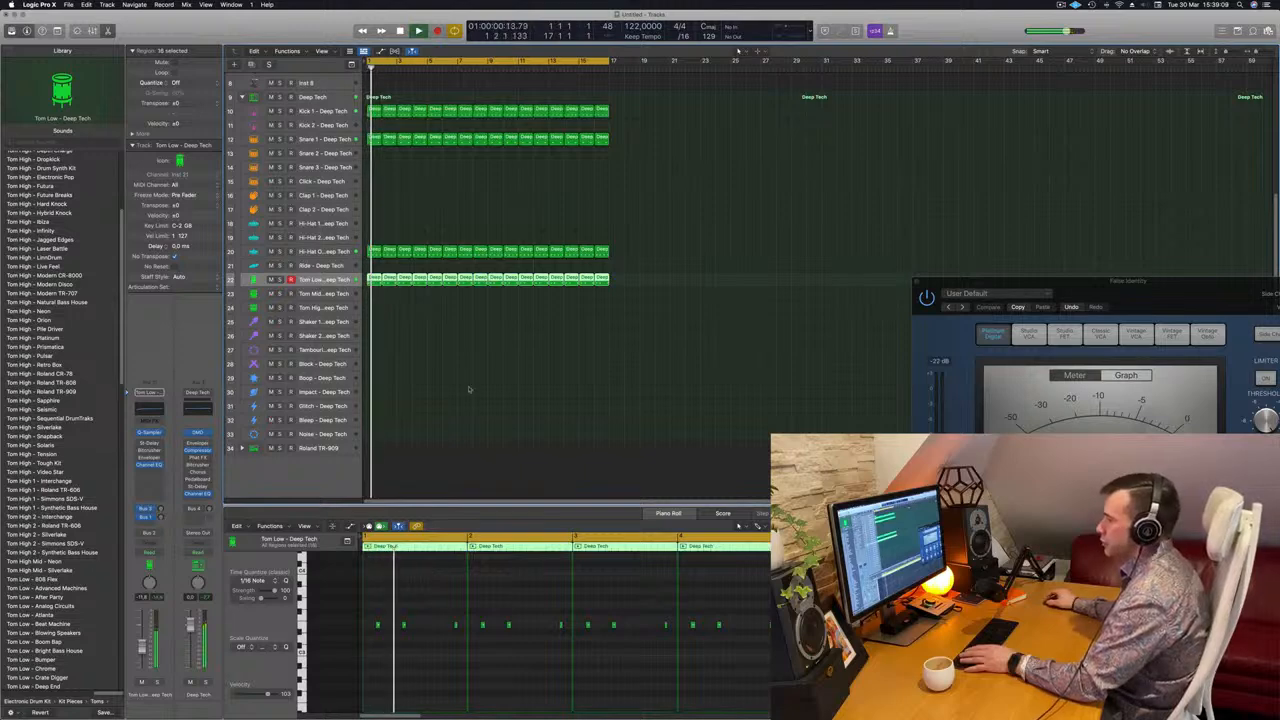
pyautogui.click(385, 279)
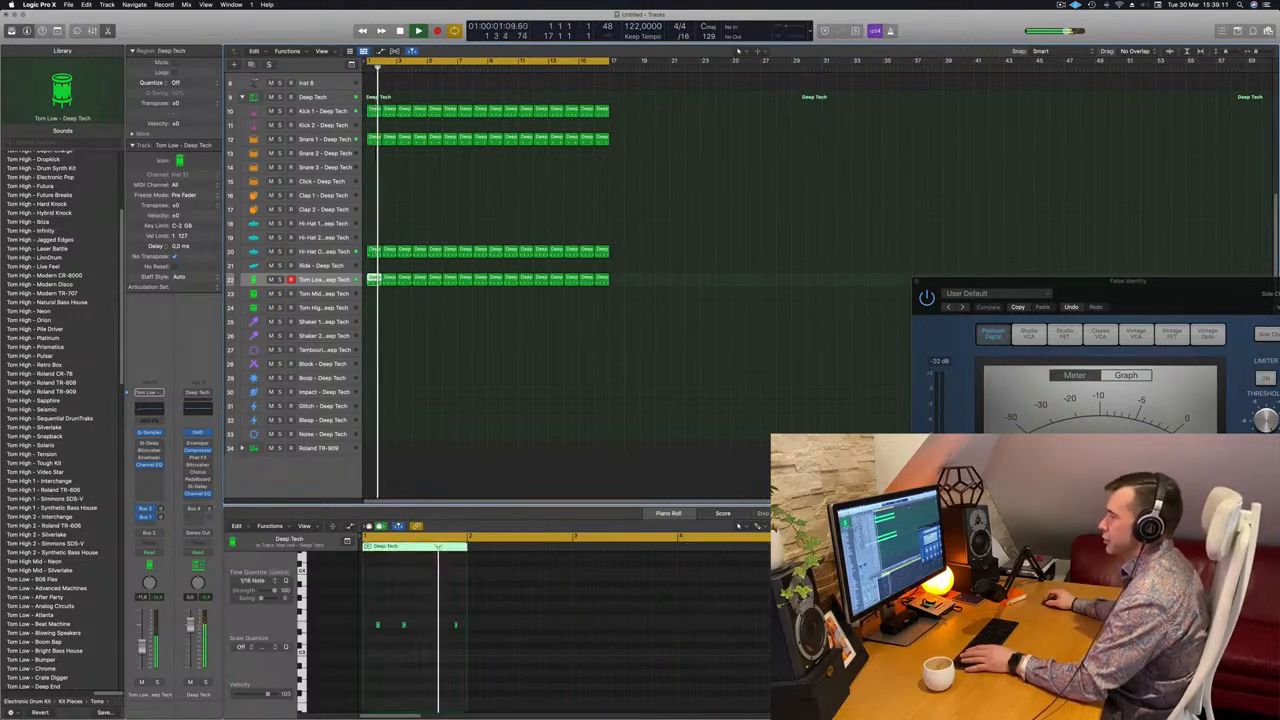
# Copy the Tom Low region onto the Tom Mid track and delete its last note.
pyautogui.moveTo(375, 283); pyautogui.dragTo(374, 296)
pyautogui.moveTo(427, 597); pyautogui.dragTo(499, 661)
pyautogui.press('Delete')
# Nudge the two remaining notes later, then push the right note one more sixteenth.
pyautogui.moveTo(446, 607); pyautogui.dragTo(354, 646)
pyautogui.hotkey('alt', 'Right')
pyautogui.hotkey('alt', 'Right')
pyautogui.hotkey('alt', 'Right')
pyautogui.hotkey('alt', 'Right')
pyautogui.hotkey('alt', 'Right')
pyautogui.hotkey('alt', 'Right')
pyautogui.hotkey('alt', 'Right')
pyautogui.press('Return')
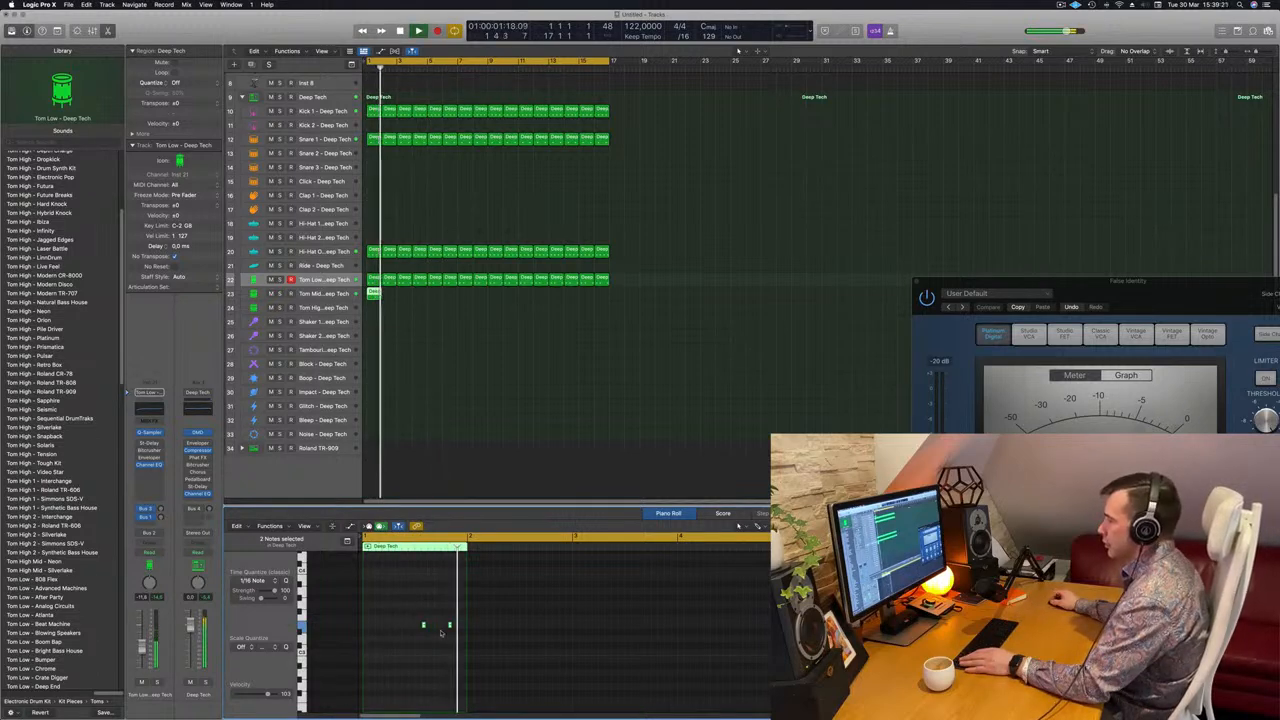
pyautogui.press('Return')
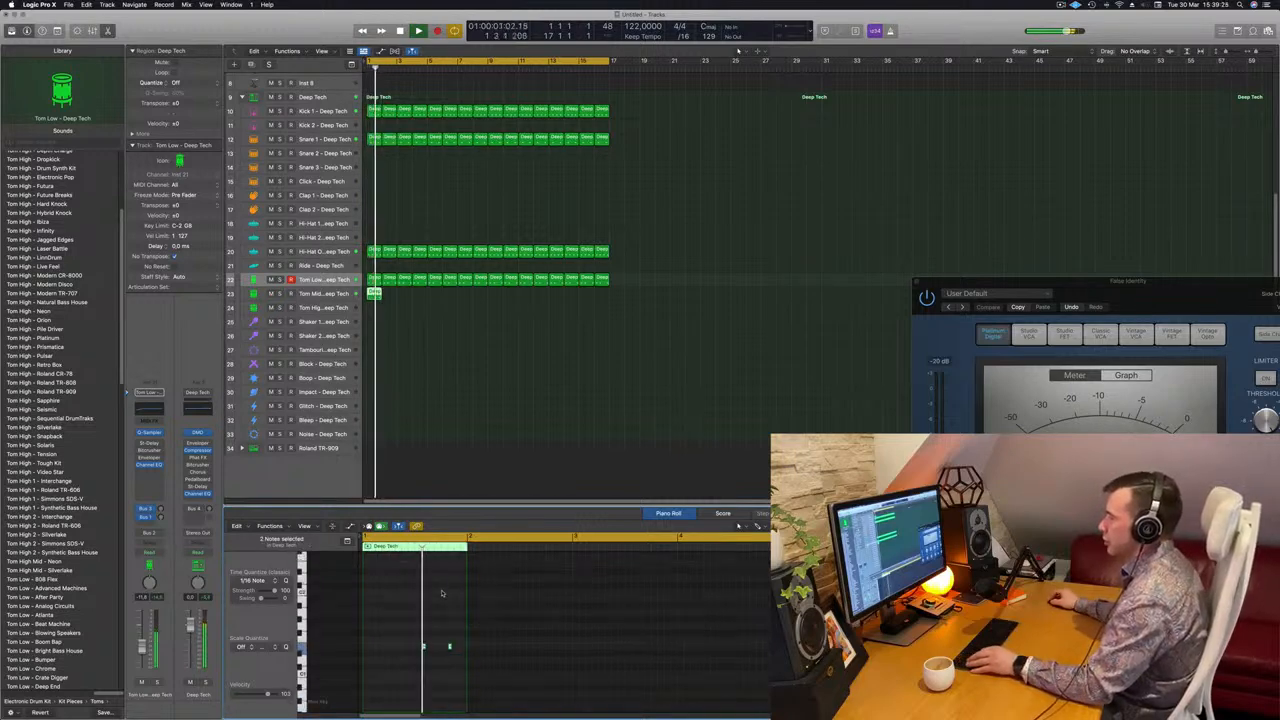
pyautogui.scroll(1, 443, 615)
pyautogui.press('Return')
pyautogui.moveTo(443, 615); pyautogui.dragTo(470, 643)
pyautogui.press('Return')
pyautogui.hotkey('alt', 'Right')
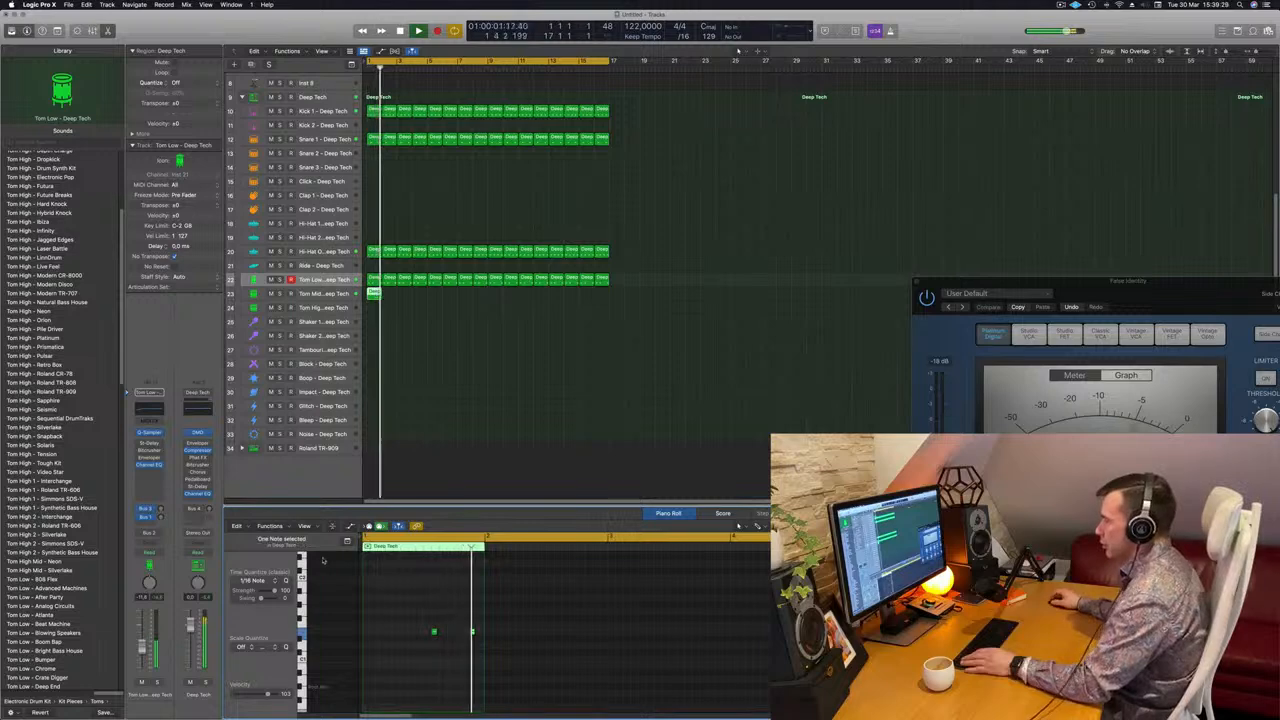
# Audition the tom variation in solo, then move its region down onto the Boop track.
pyautogui.press('Down')
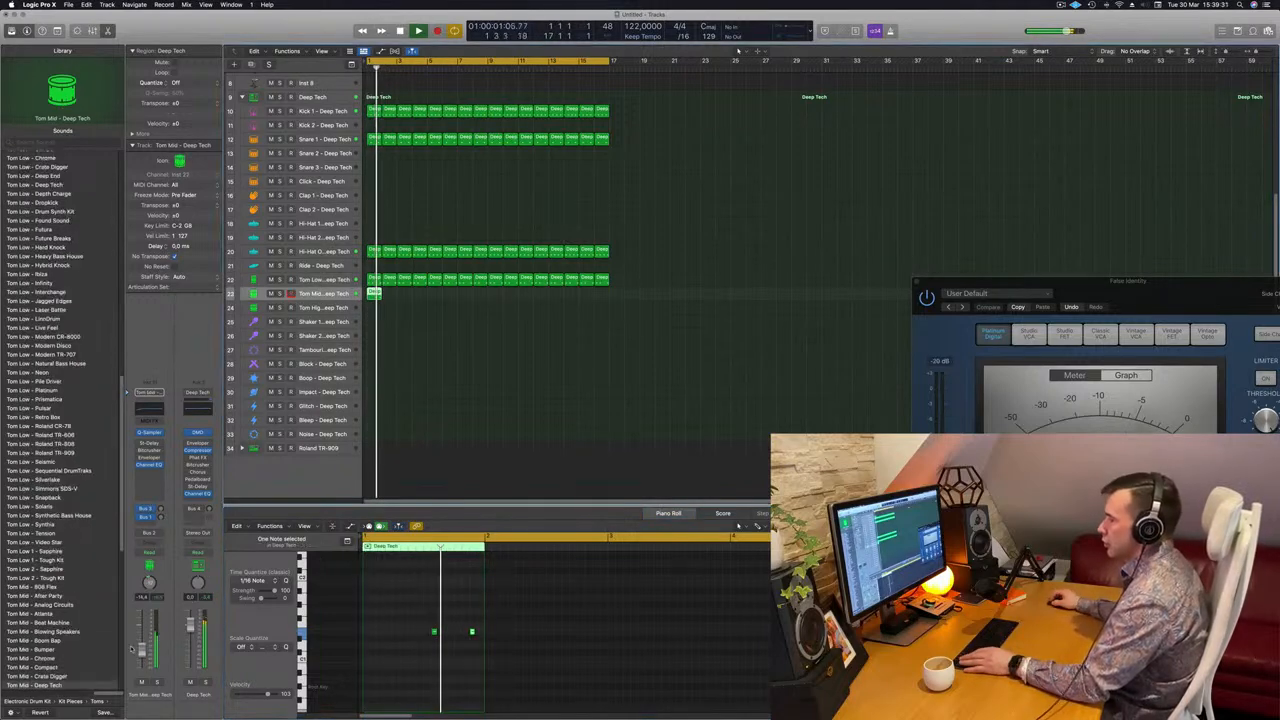
pyautogui.press('space')
pyautogui.moveTo(385, 621); pyautogui.dragTo(508, 659)
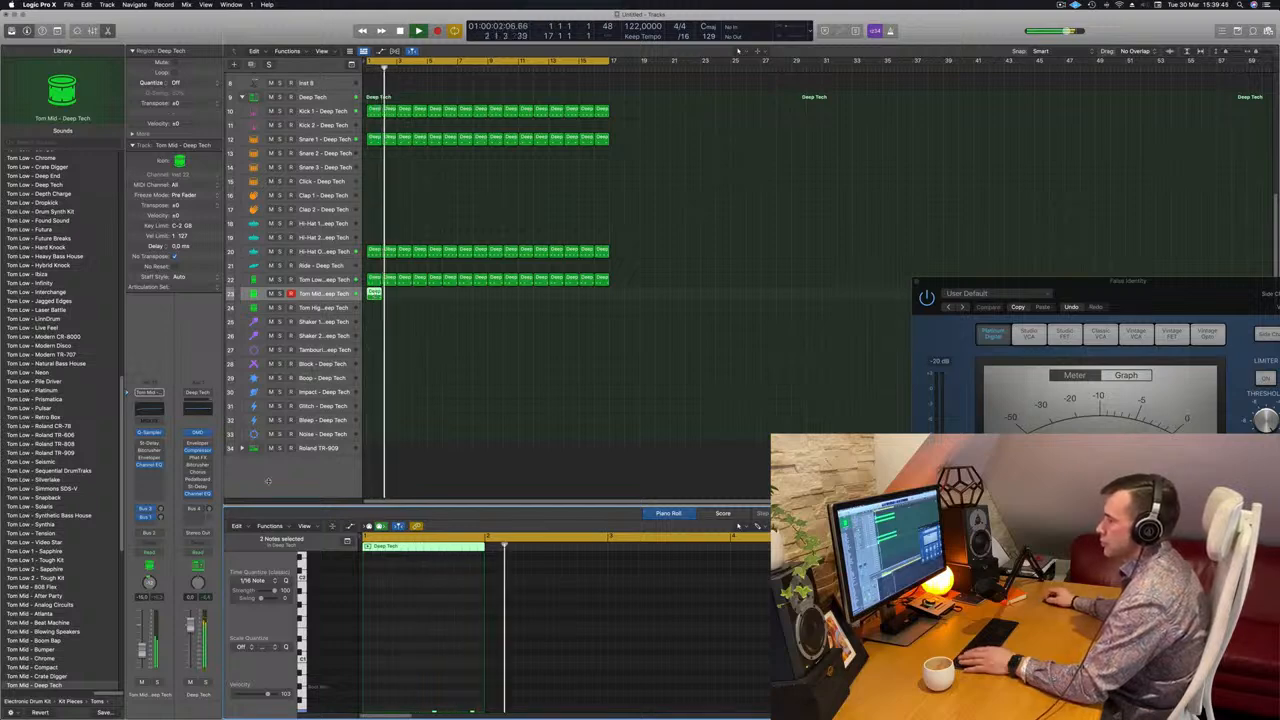
pyautogui.press('s')
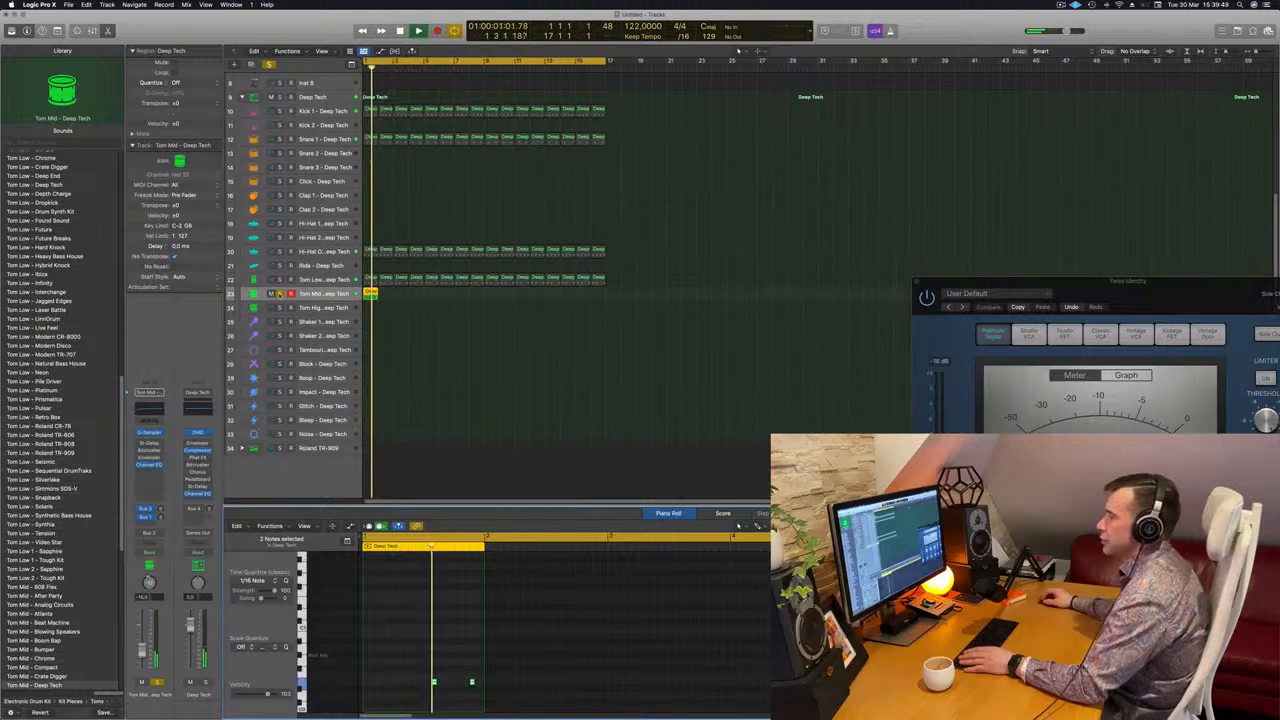
pyautogui.click(280, 293)
pyautogui.press('space')
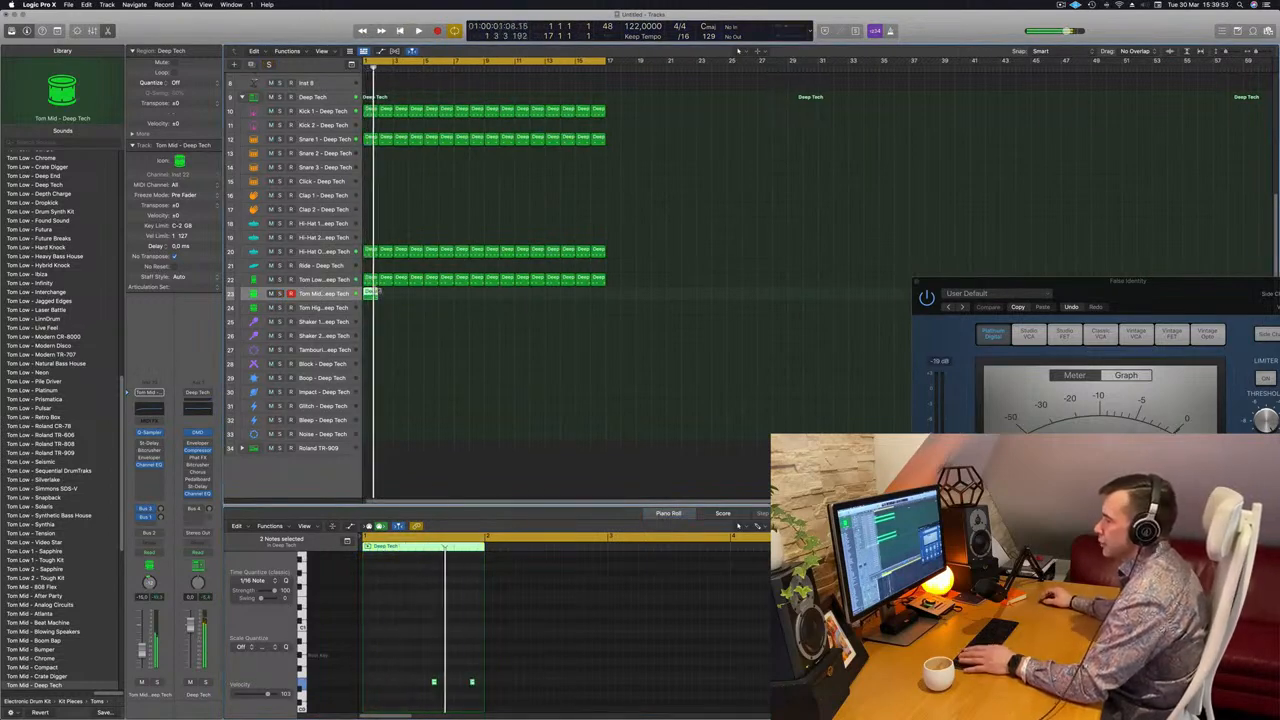
pyautogui.moveTo(370, 293); pyautogui.dragTo(374, 380)
pyautogui.press('space')
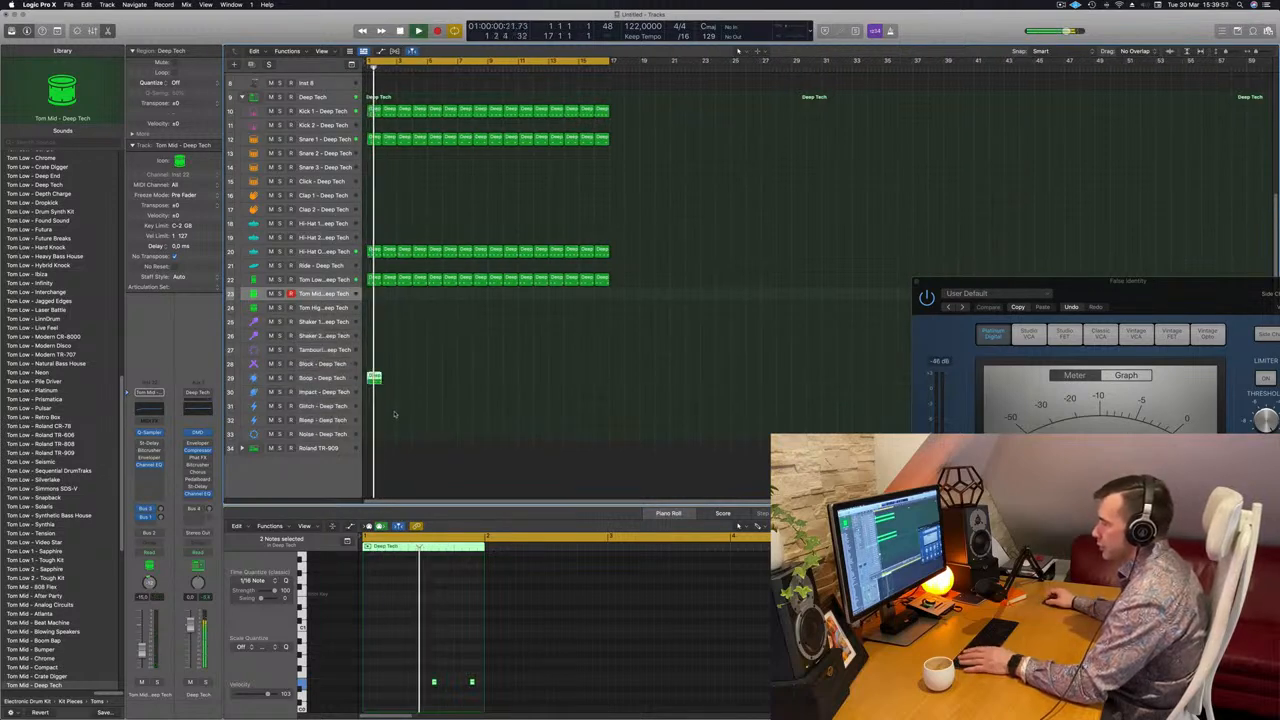
# Copy the two-note Boop region into bar 2 and repeat the Boop regions up to bar 17.
pyautogui.press('Return')
pyautogui.click(417, 362)
pyautogui.click(374, 378)
pyautogui.moveTo(406, 660); pyautogui.dragTo(476, 702)
pyautogui.press('Return')
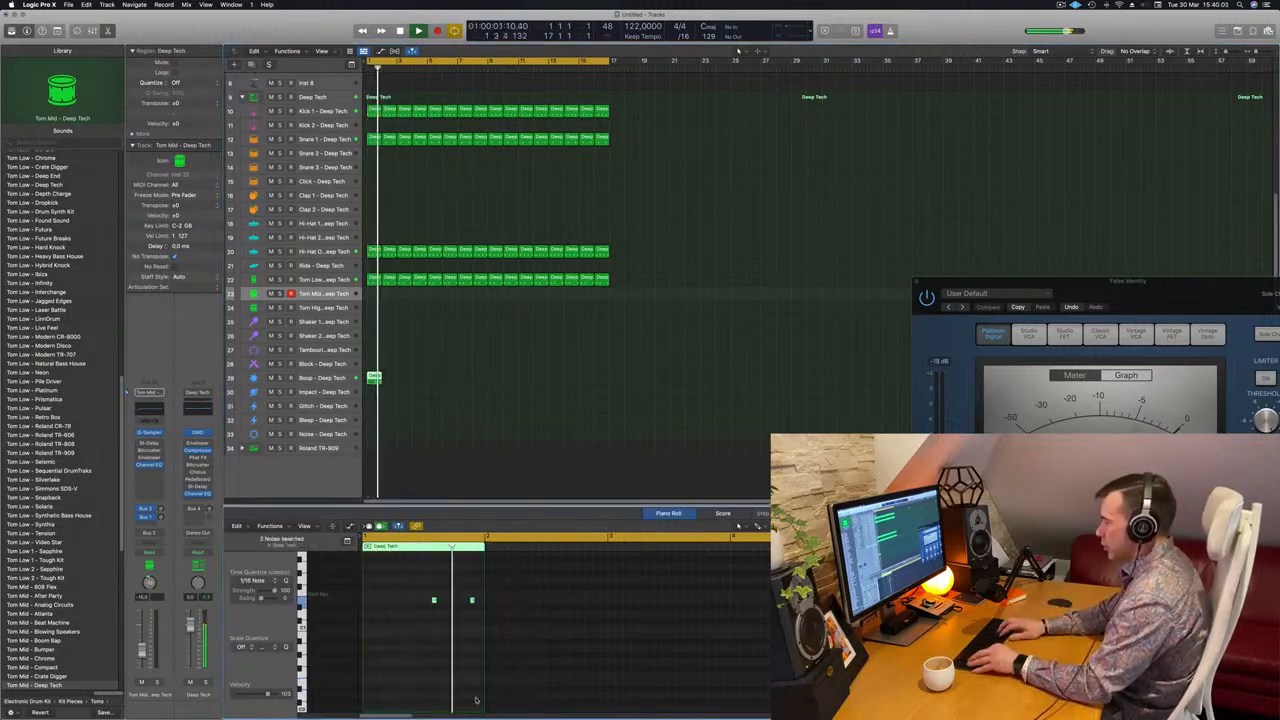
pyautogui.press('Return')
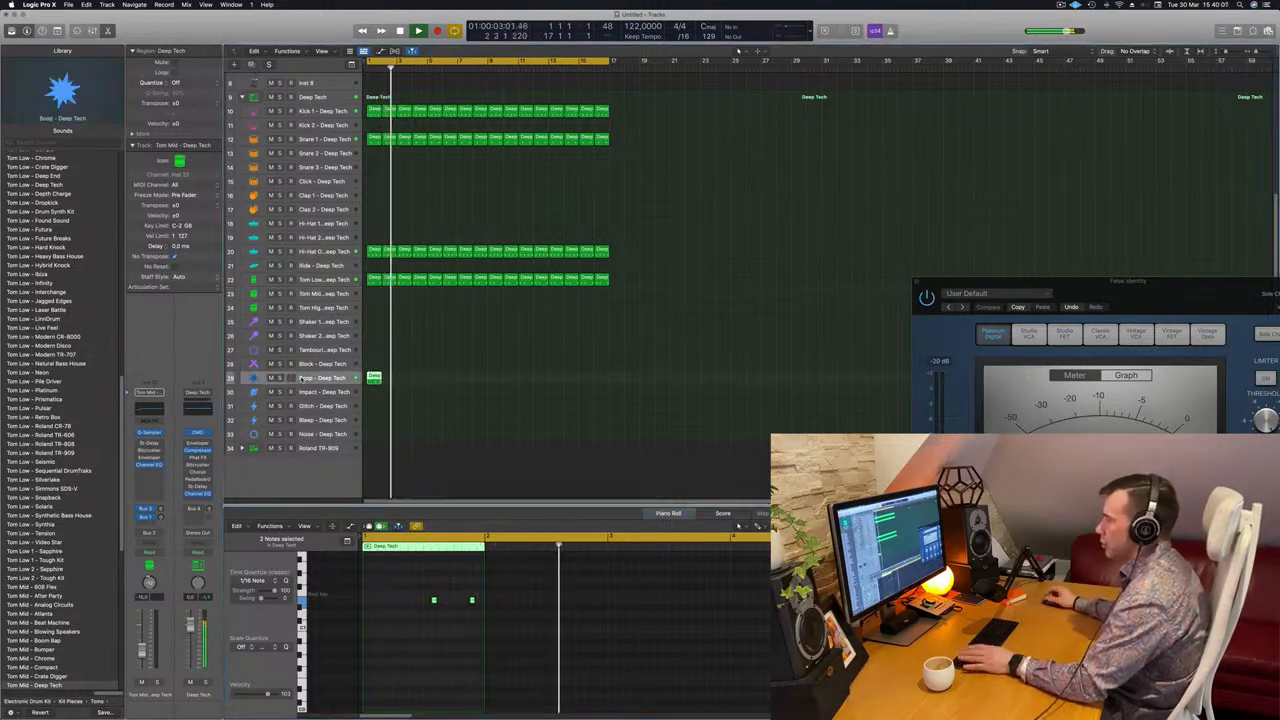
pyautogui.click(299, 380)
pyautogui.press('Return')
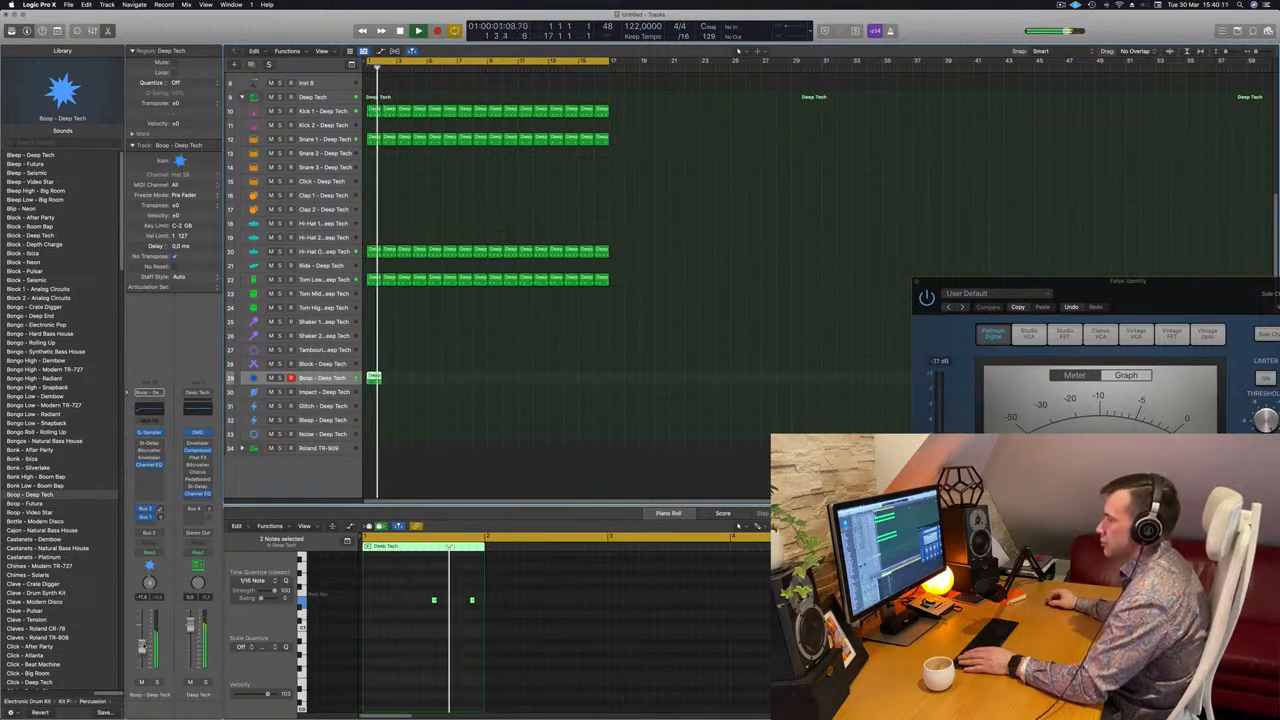
pyautogui.moveTo(374, 378)
pyautogui.mouseDown()
pyautogui.moveTo(390, 379)
pyautogui.moveTo(374, 378)
pyautogui.mouseUp()
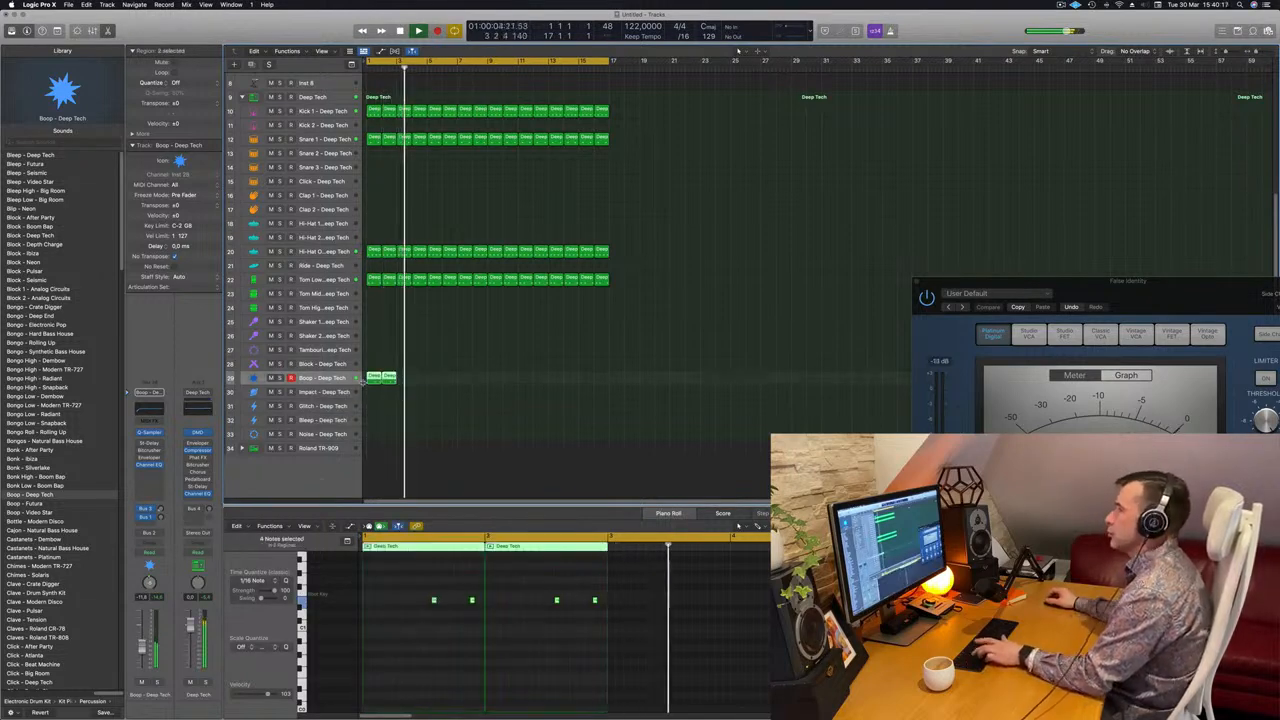
pyautogui.press('super+r')
pyautogui.press('super+r')
pyautogui.press('super+r')
pyautogui.press('super+r')
pyautogui.press('super+r')
pyautogui.press('super+r')
pyautogui.press('super+r')
# Select Inst 3, restart playback from bar 1, and open its Alchemy instrument.
pyautogui.click(738, 306)
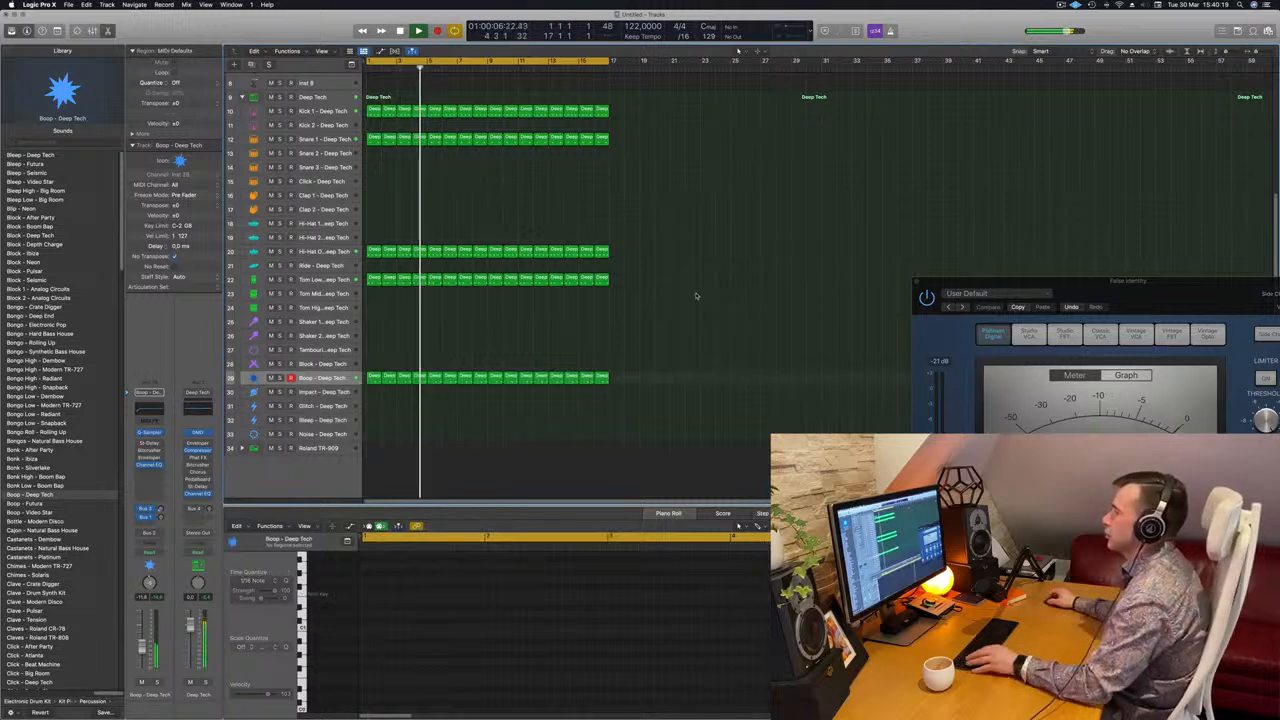
pyautogui.scroll(2, 695, 292)
pyautogui.scroll(-4, 692, 294)
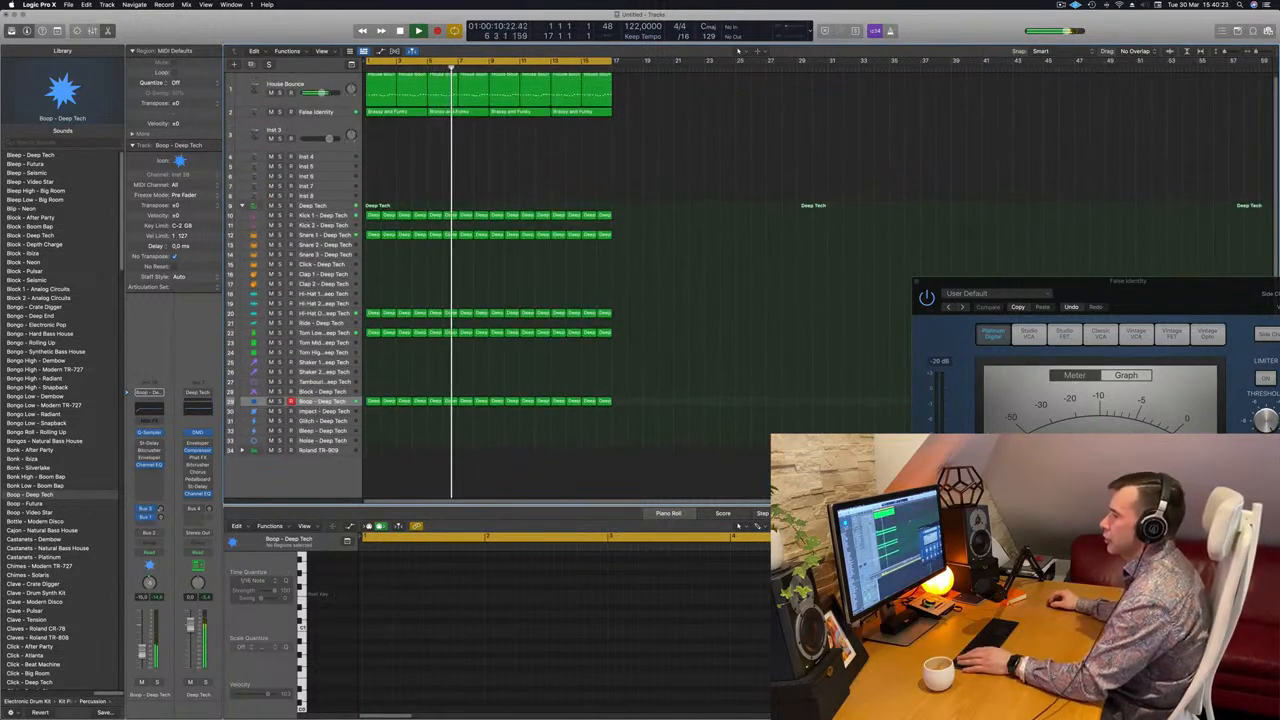
pyautogui.scroll(1, 411, 156)
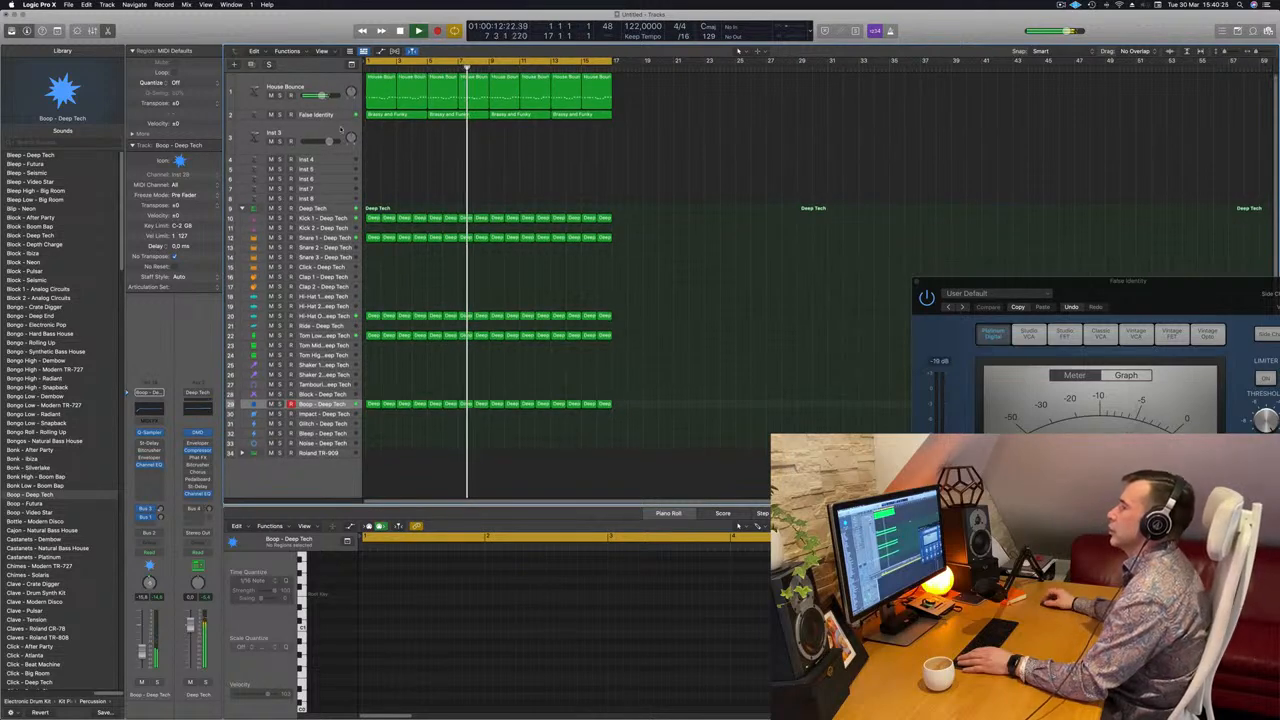
pyautogui.click(306, 133)
pyautogui.press('space')
pyautogui.press('Return')
pyautogui.press('space')
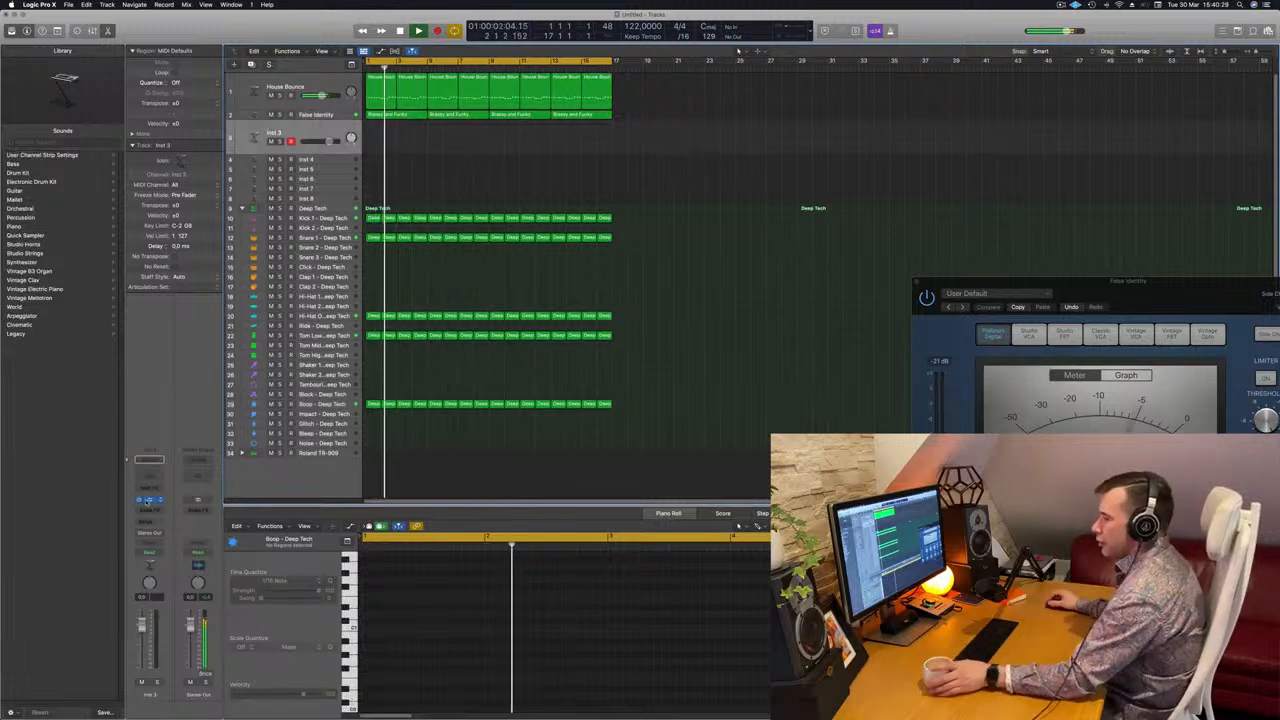
pyautogui.click(147, 501)
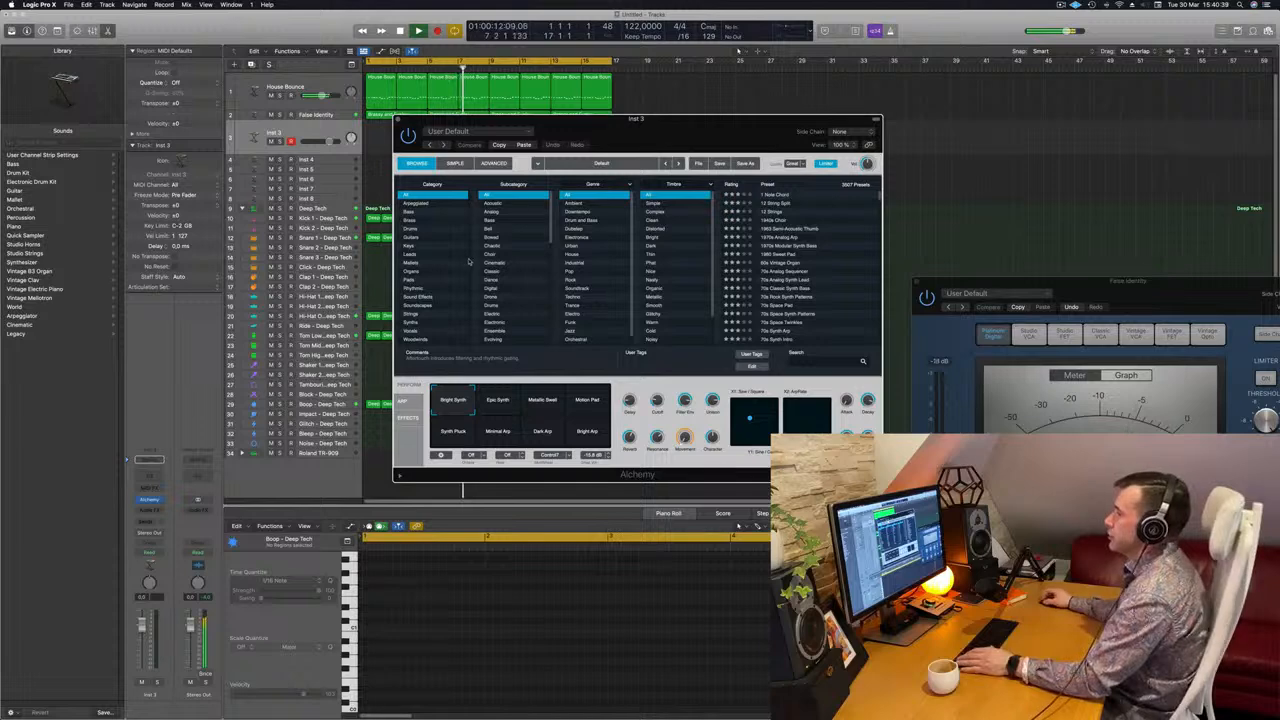
# Filter Alchemy's presets to Pads > Fast Attack and move the window aside.
pyautogui.click(410, 279)
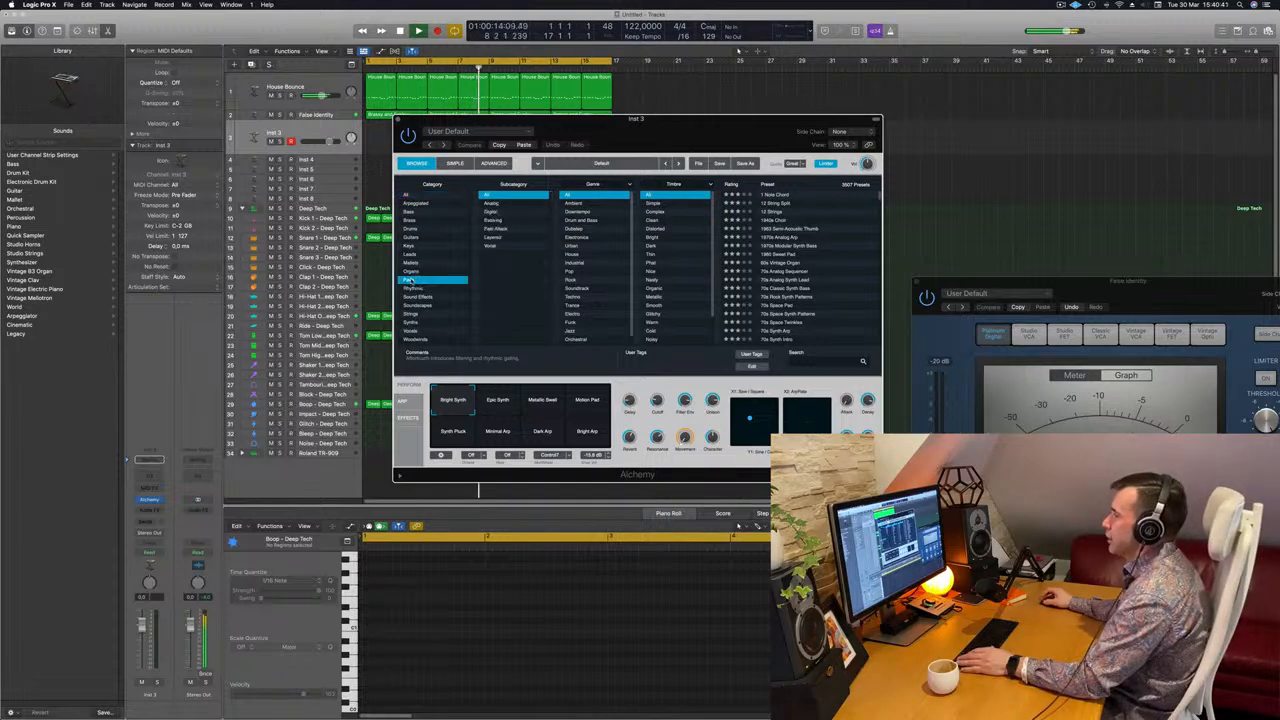
pyautogui.click(513, 229)
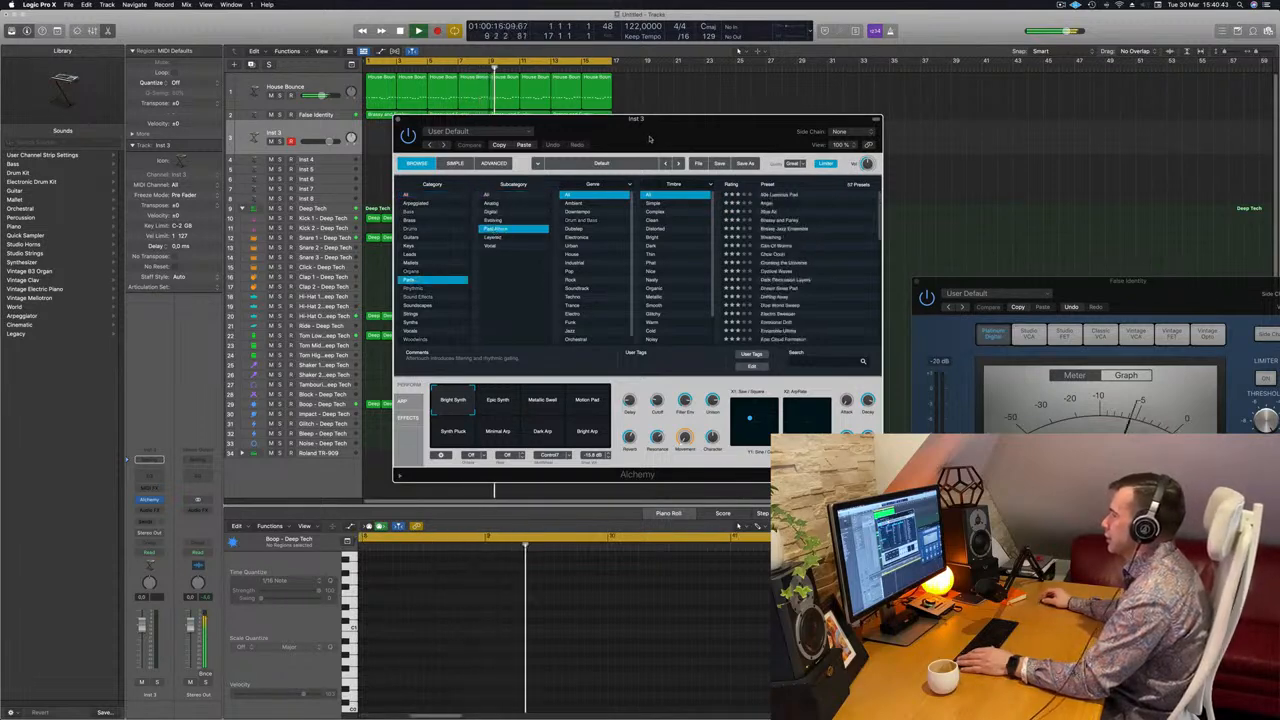
pyautogui.moveTo(700, 119); pyautogui.dragTo(880, 113)
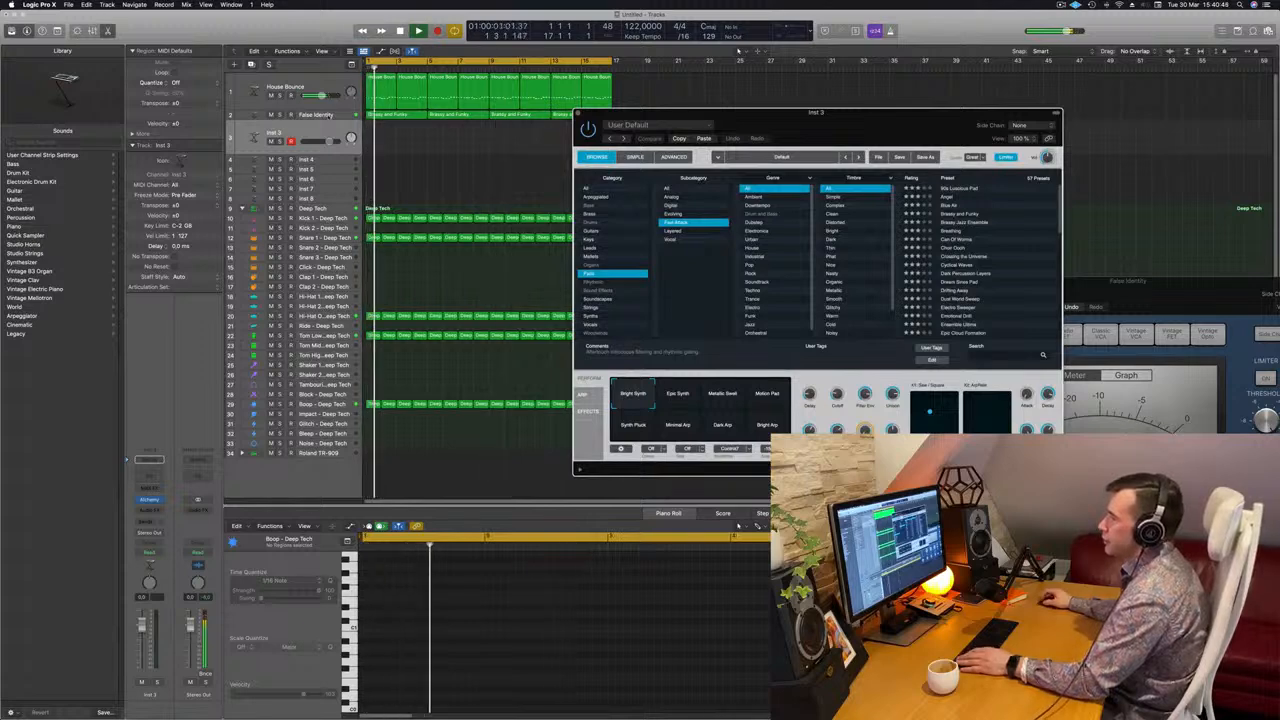
# Create Inst 49 with False Identity's settings, make it taller, and open its Alchemy.
pyautogui.click(315, 114)
pyautogui.press('super+d')
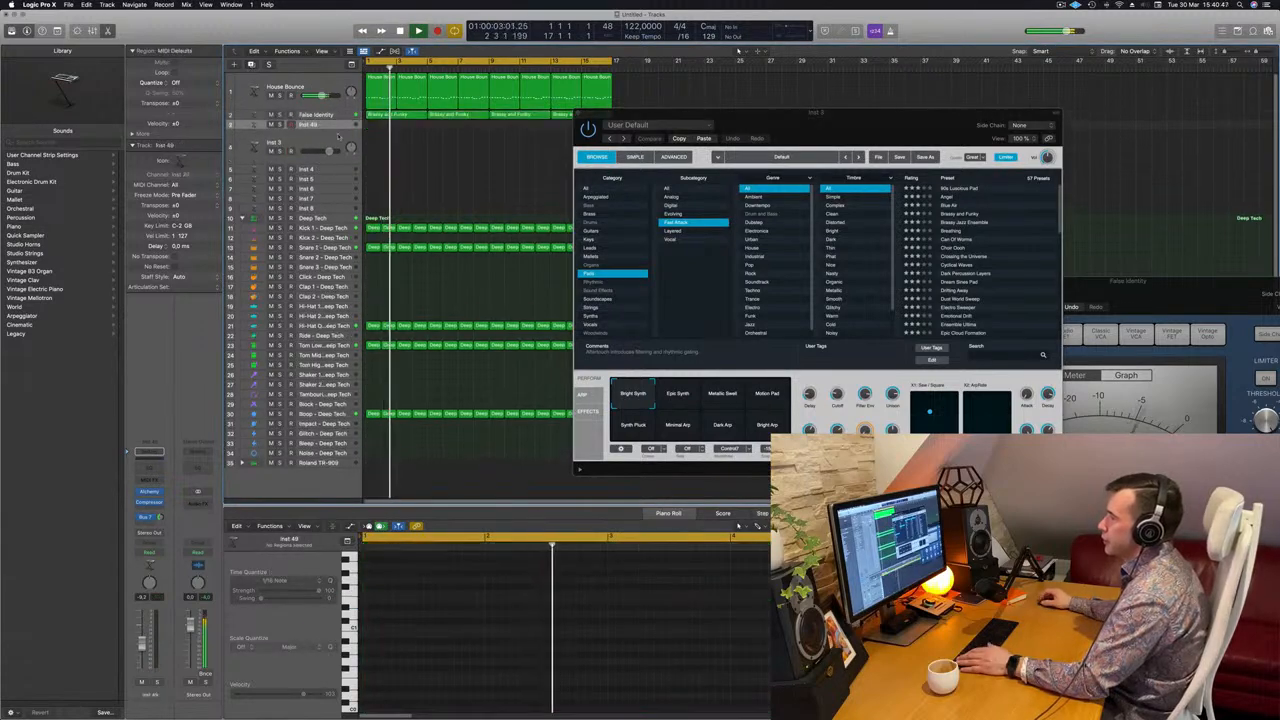
pyautogui.press('Return')
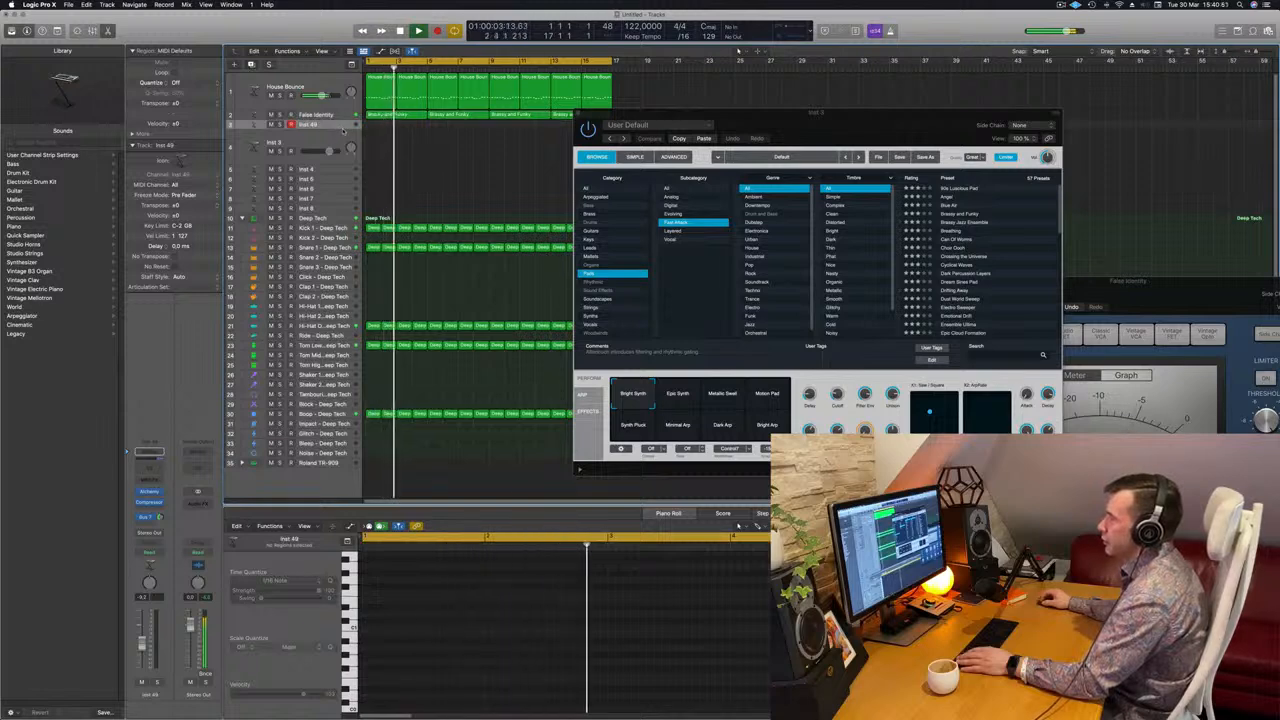
pyautogui.moveTo(340, 130); pyautogui.dragTo(337, 190)
pyautogui.press('space')
pyautogui.press('Return')
pyautogui.press('space')
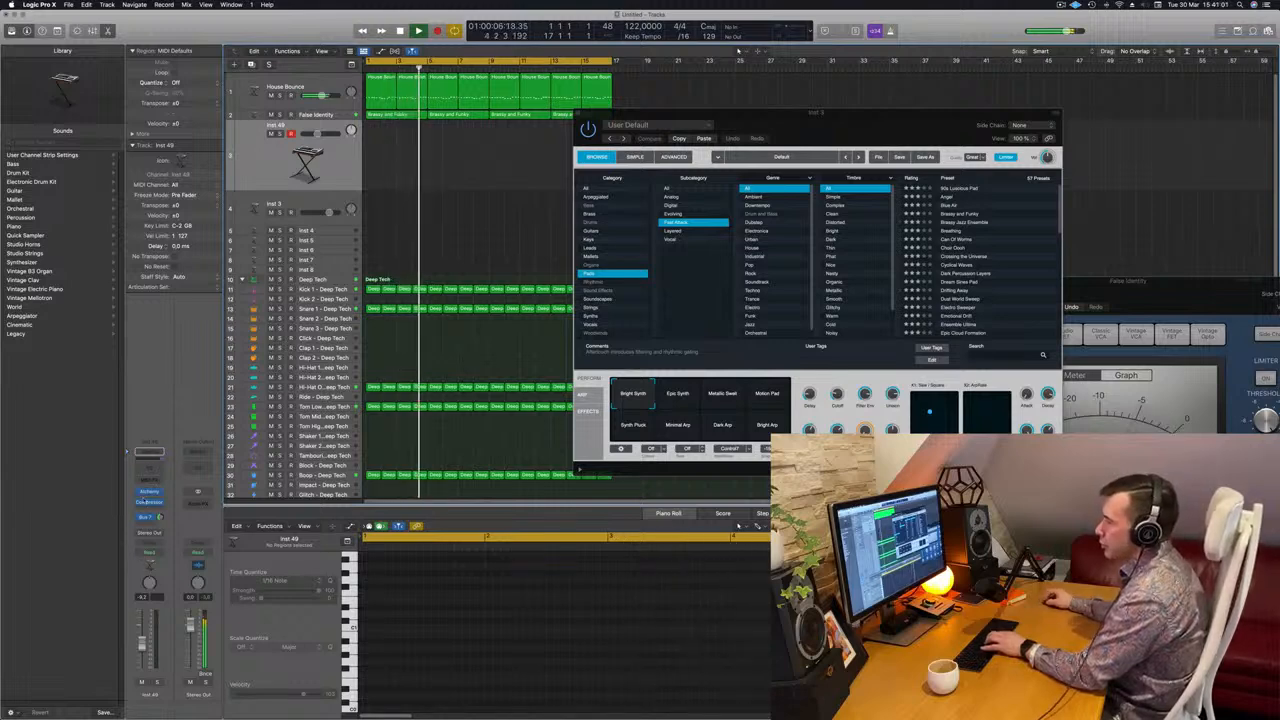
pyautogui.click(149, 492)
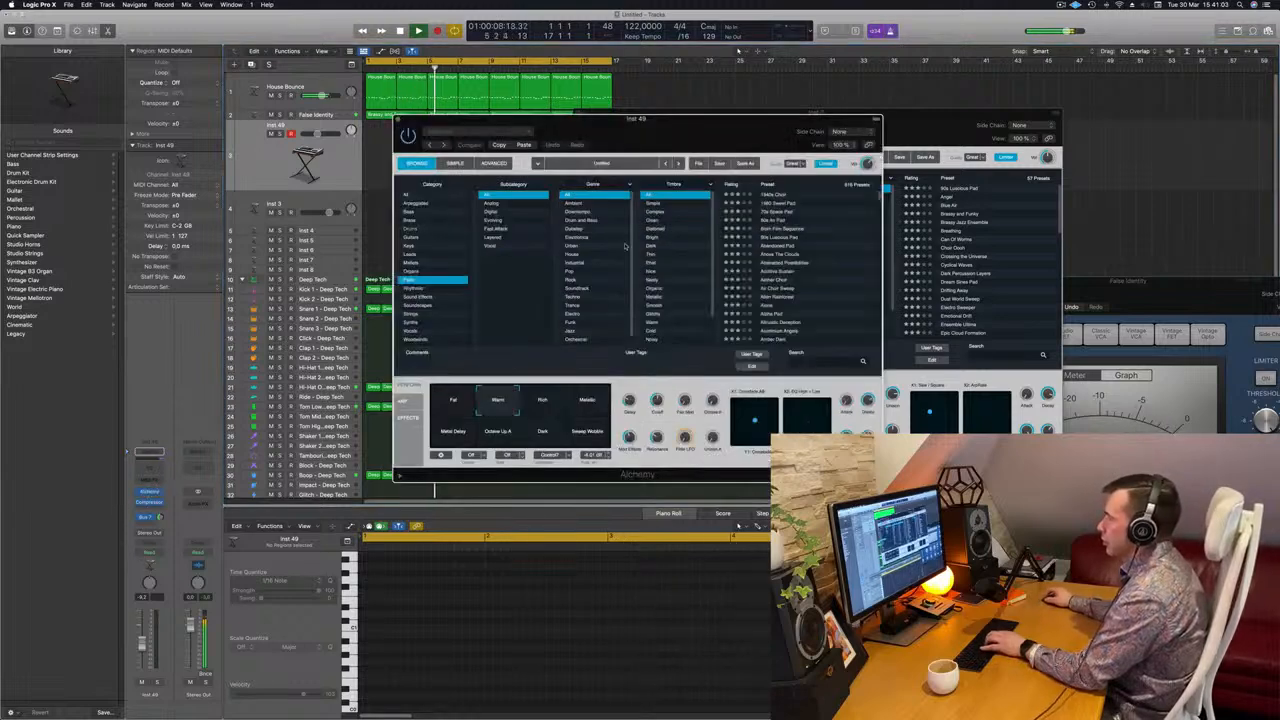
# Load Crossing the Universe and audition it with Musical Typing set to octave C1.
pyautogui.click(497, 229)
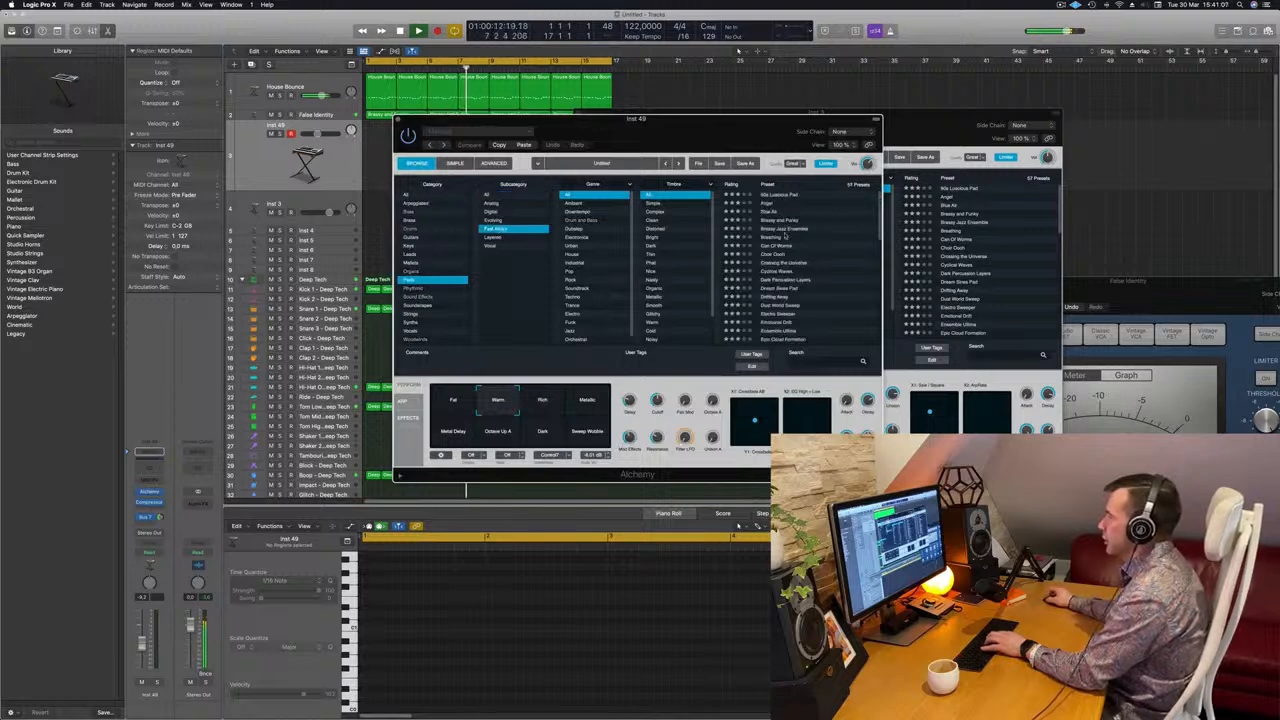
pyautogui.click(774, 263)
pyautogui.moveTo(713, 124); pyautogui.dragTo(900, 140)
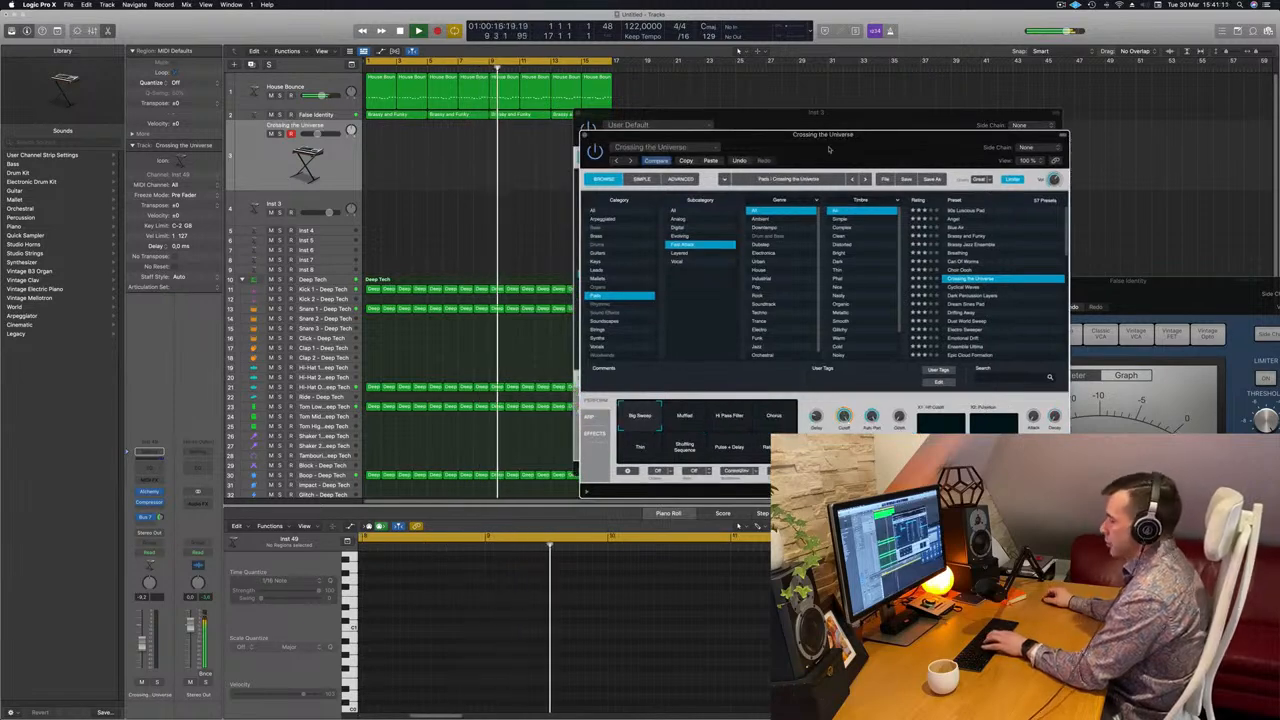
pyautogui.press('super+k')
pyautogui.moveTo(981, 112); pyautogui.dragTo(1164, 161)
pyautogui.moveTo(700, 134); pyautogui.dragTo(513, 209)
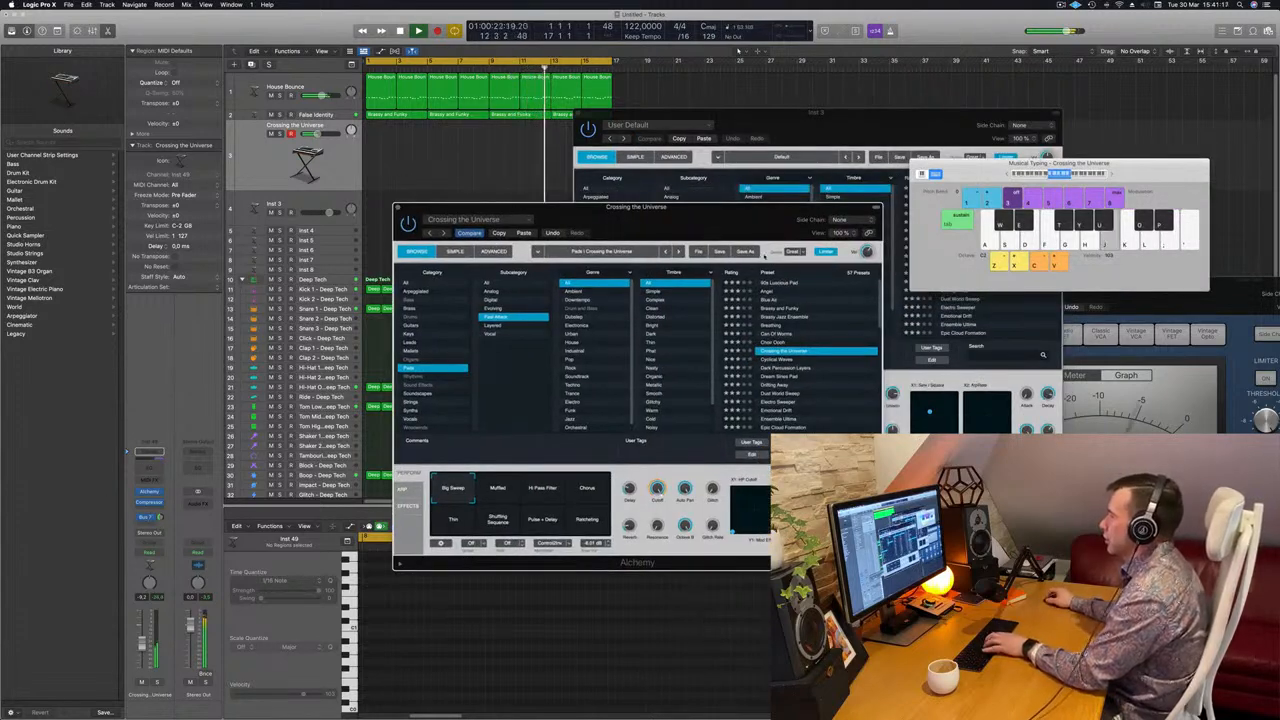
pyautogui.click(1040, 176)
pyautogui.press('j')
pyautogui.press('k')
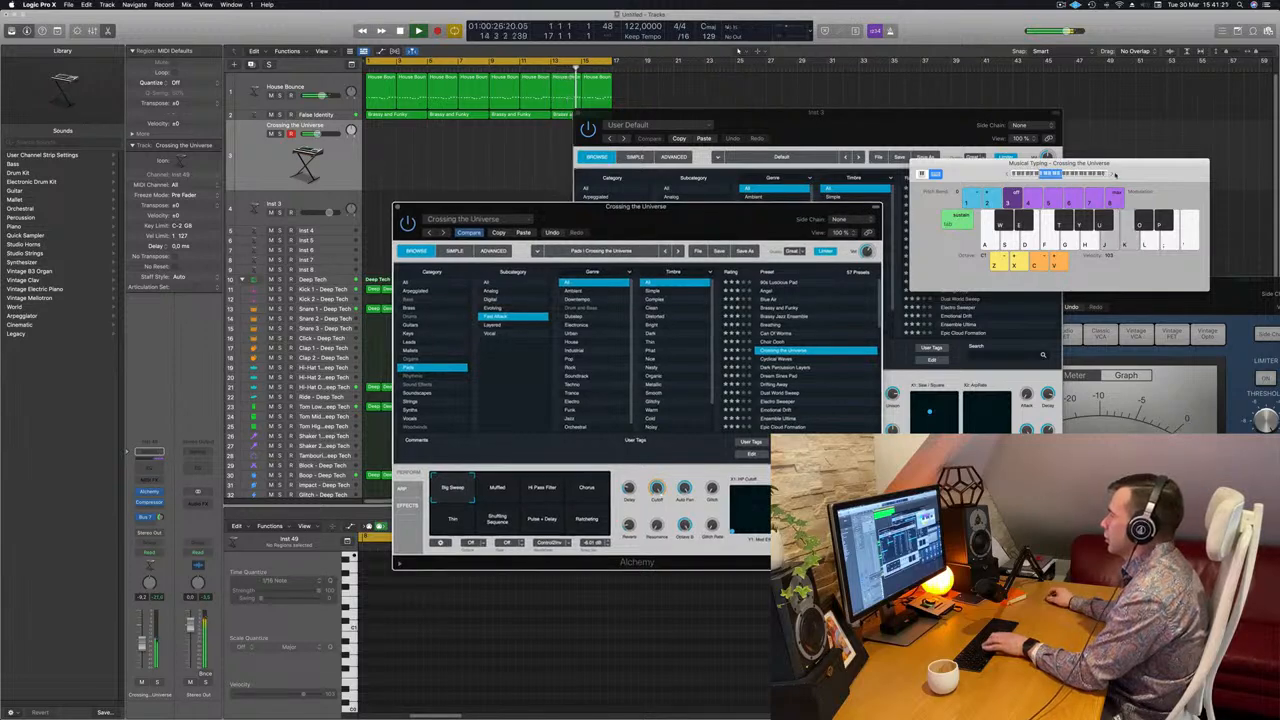
pyautogui.press('k')
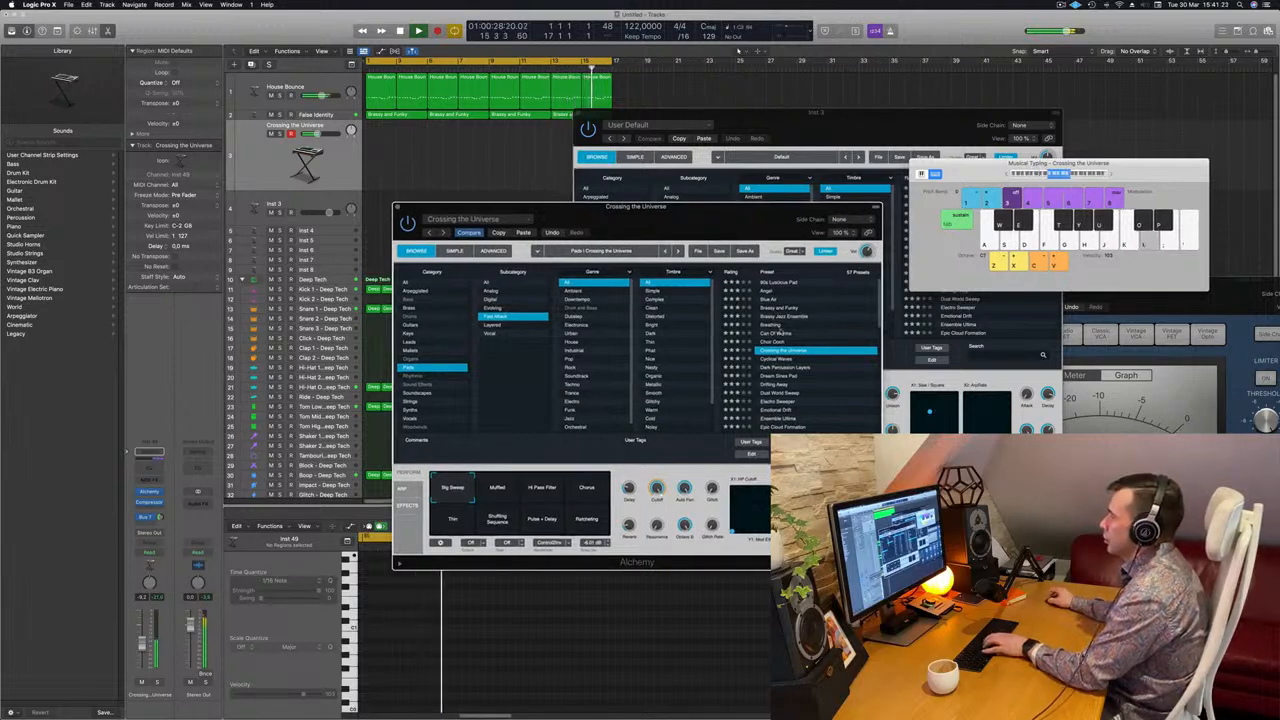
# Audition the Dream Sines Pad, Dust World Sweep, Electro Sweeper and Emotional Drift presets.
pyautogui.click(779, 377)
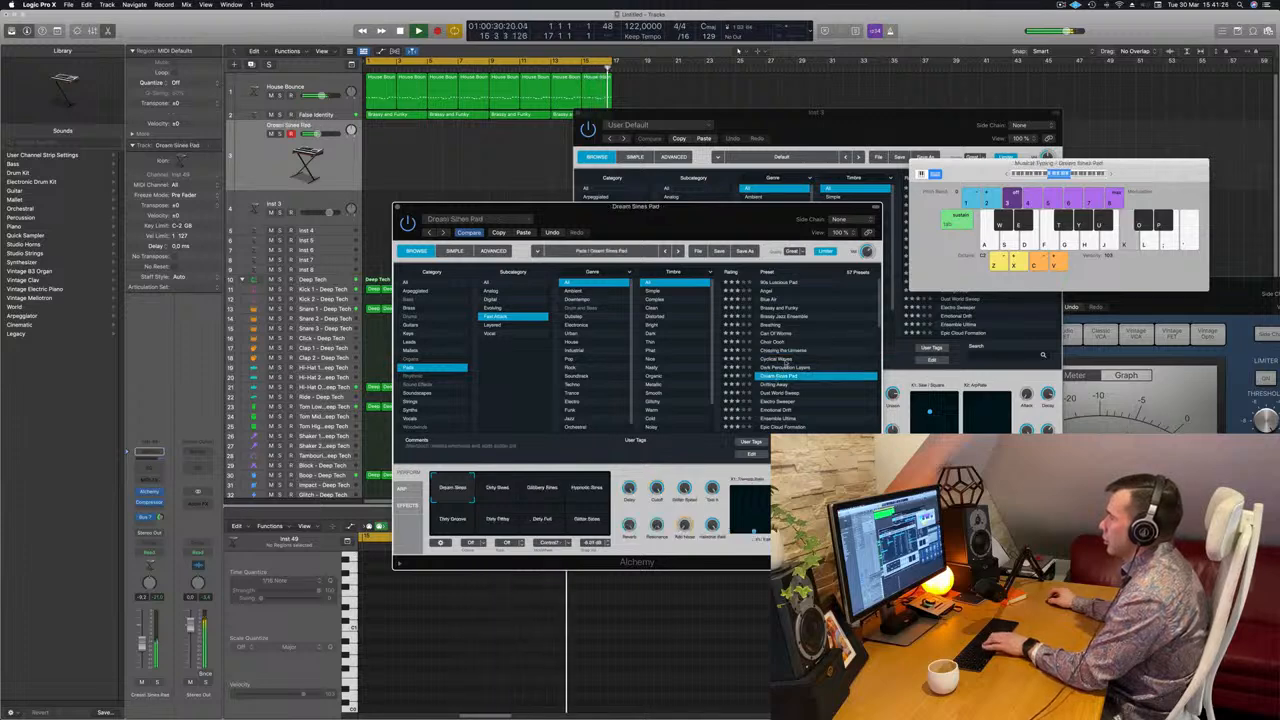
pyautogui.scroll(-2, 779, 377)
pyautogui.click(782, 358)
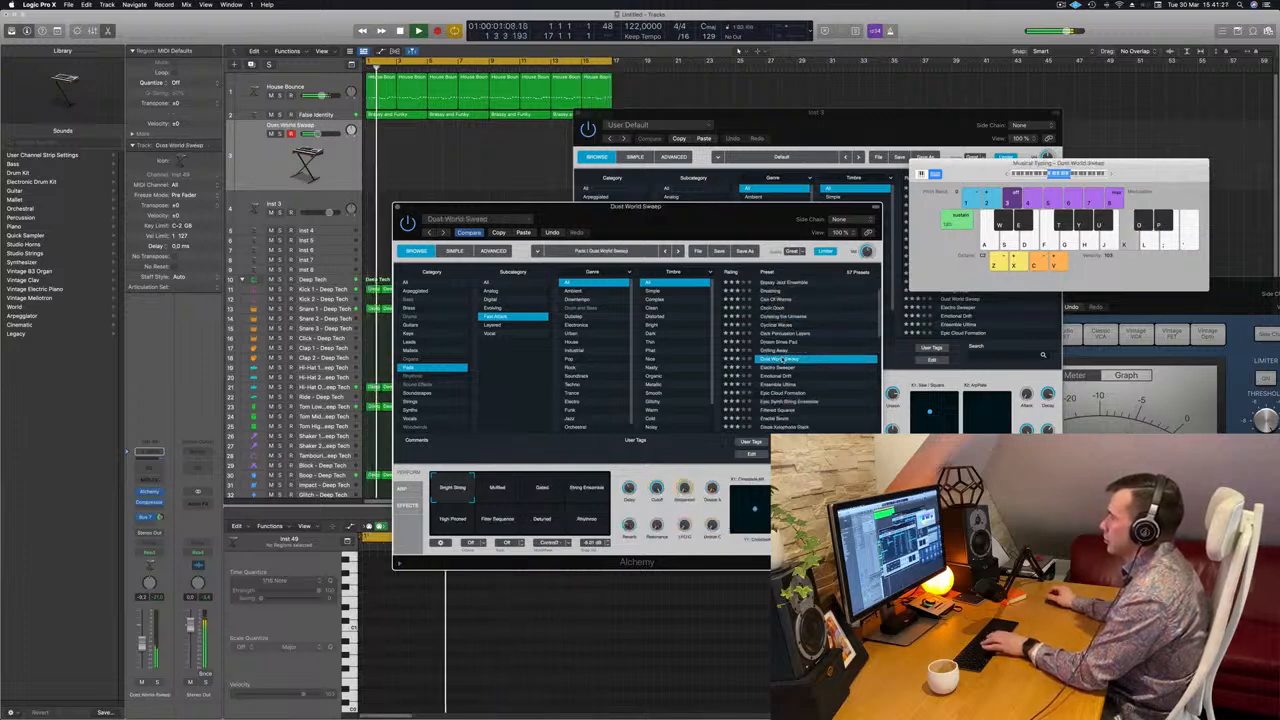
pyautogui.press('Down')
pyautogui.scroll(-1, 800, 346)
pyautogui.click(787, 351)
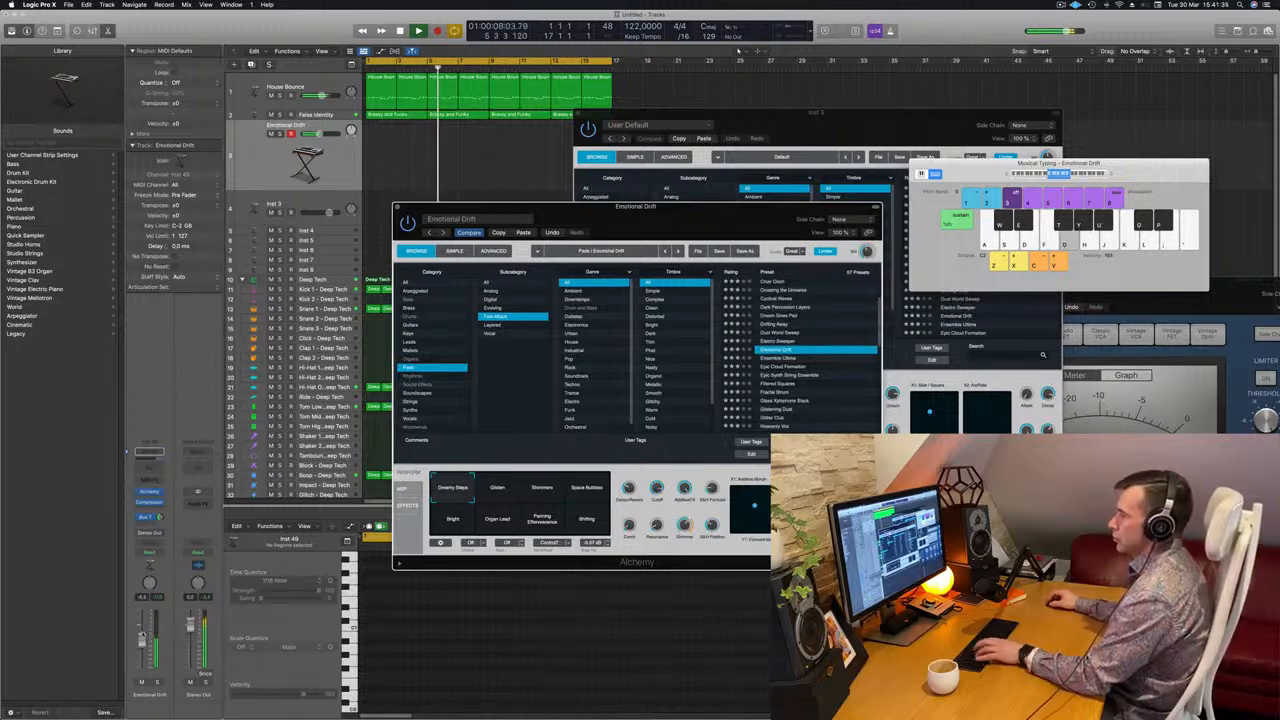
pyautogui.click(142, 637)
pyautogui.press('d')
pyautogui.press('a')
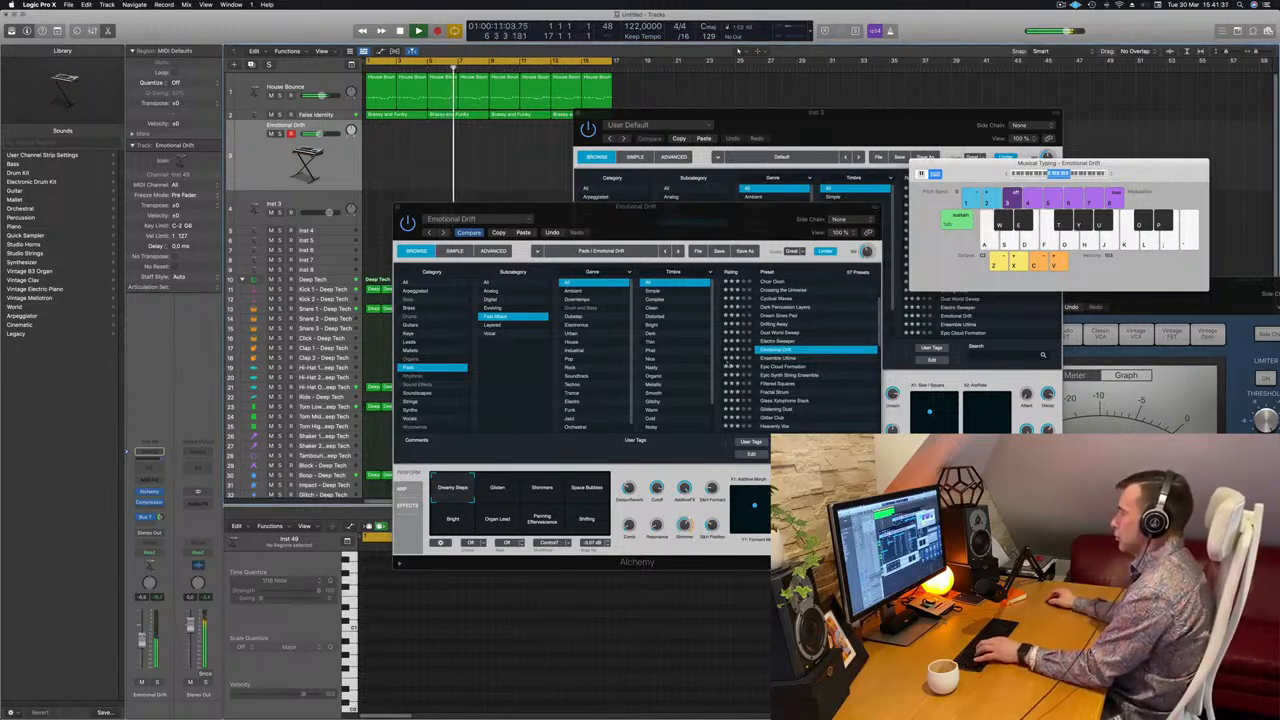
# Try Glisten, Shimmers, Space Bubbles and Bright variations, then Epic Cloud Formation and Glass Xylophone Stack.
pyautogui.click(498, 490)
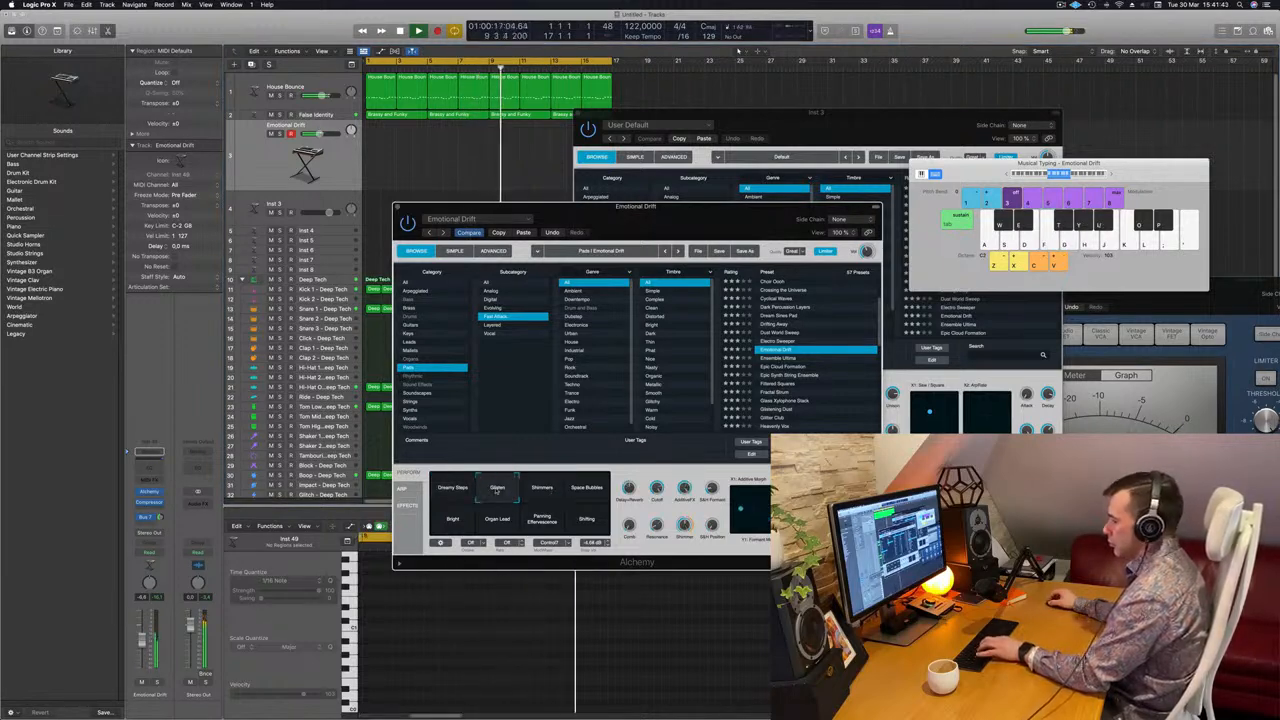
pyautogui.click(548, 488)
pyautogui.click(590, 488)
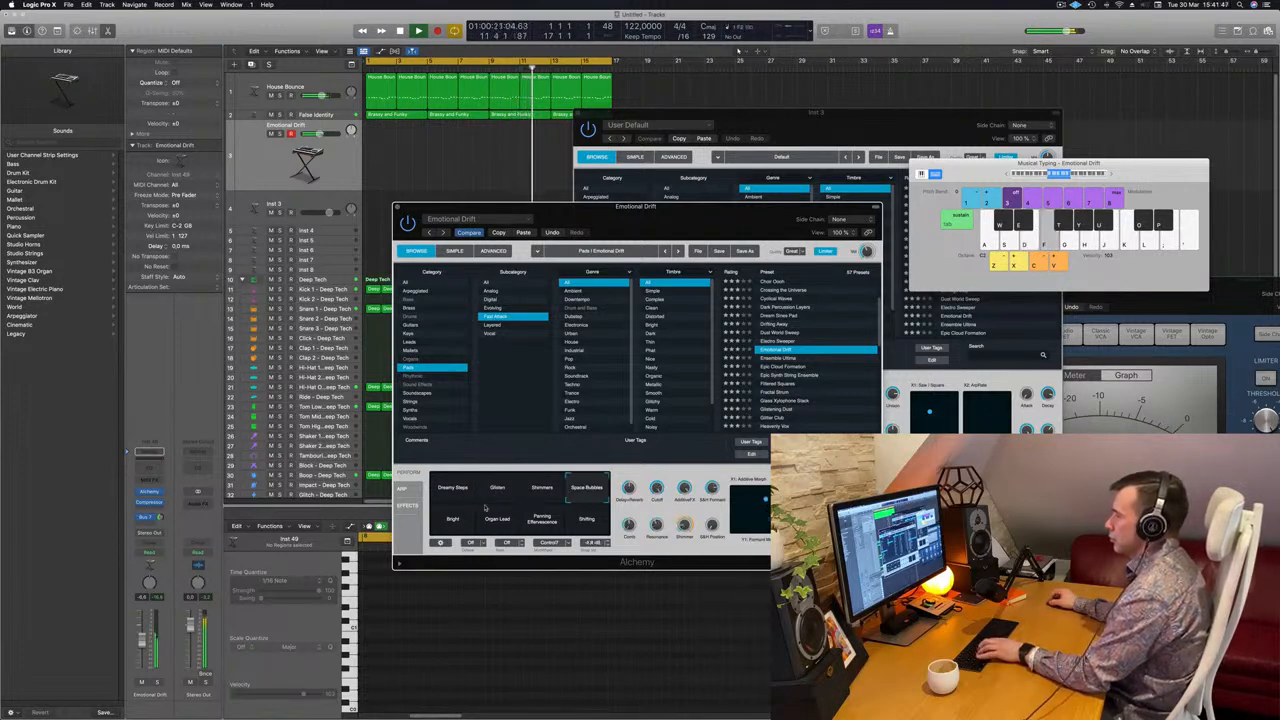
pyautogui.click(454, 520)
pyautogui.click(777, 369)
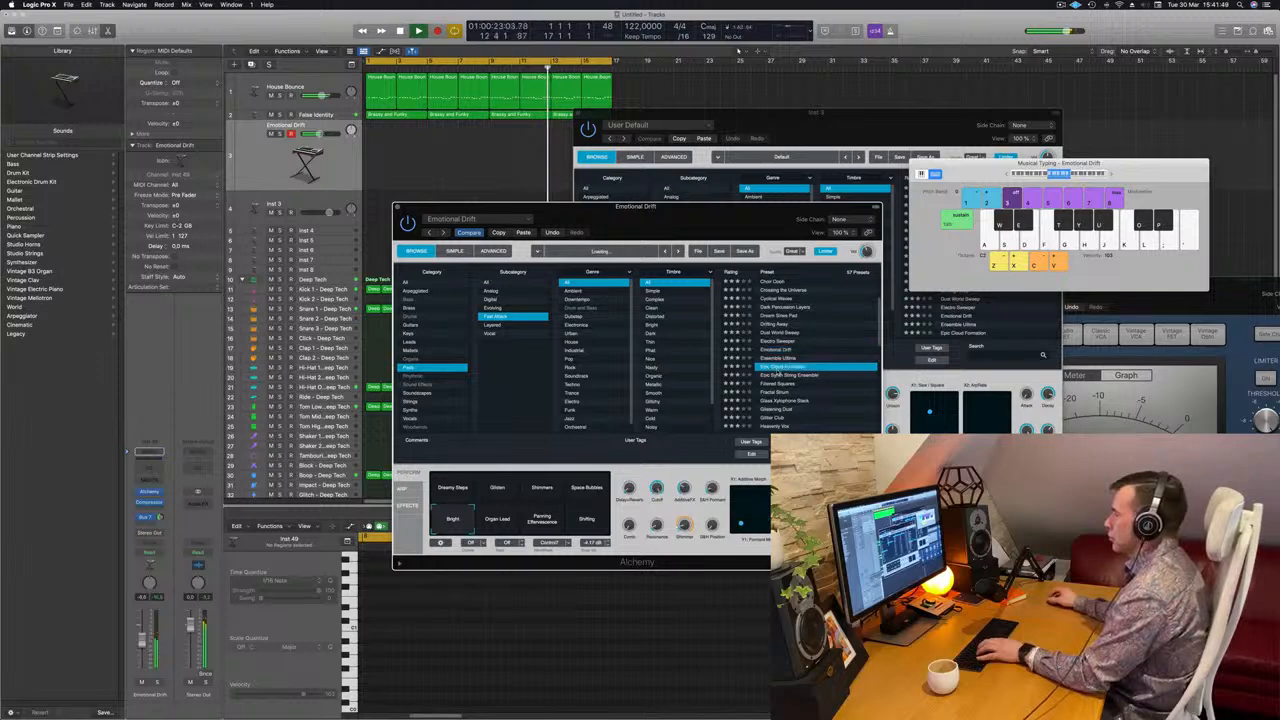
pyautogui.press('f')
pyautogui.press('g')
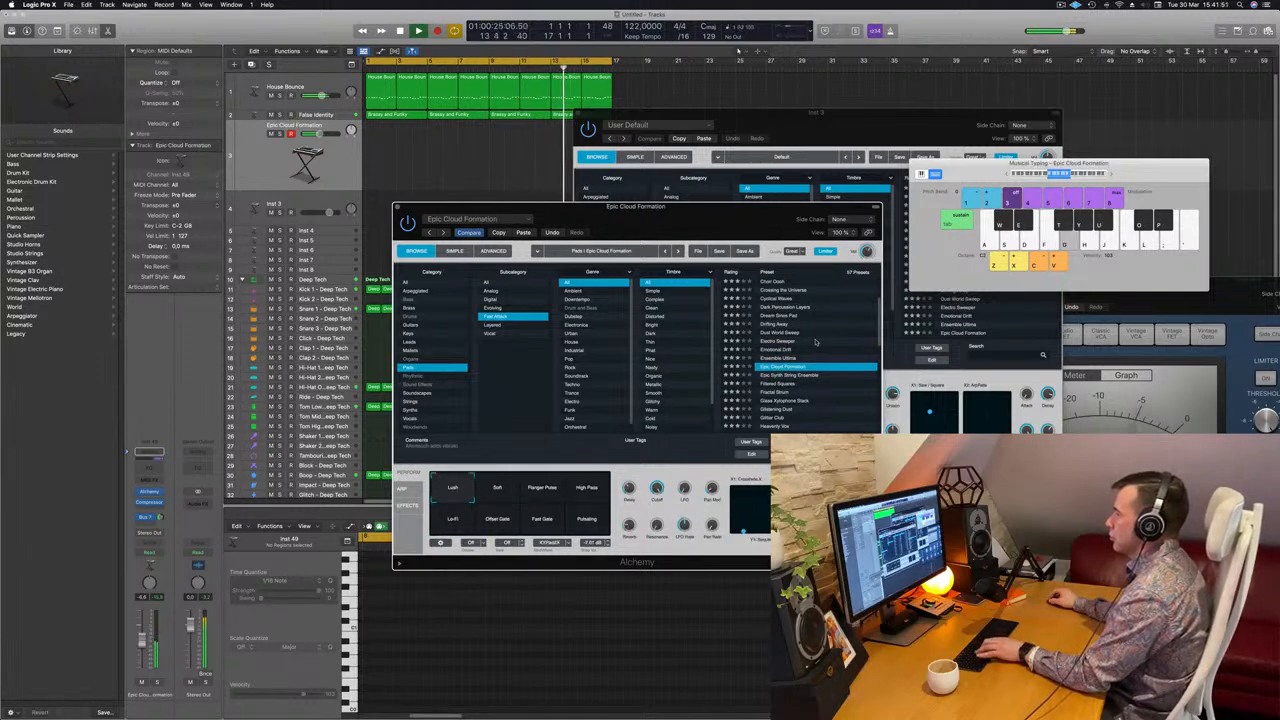
pyautogui.scroll(-3, 814, 344)
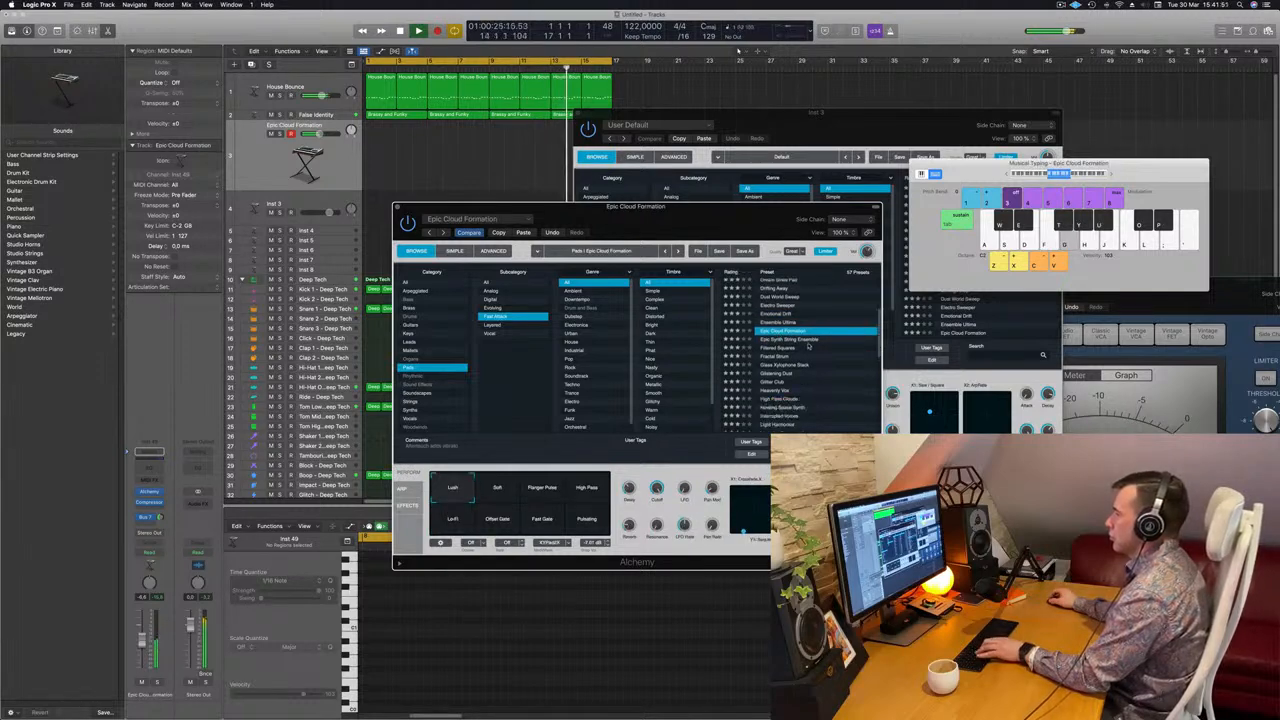
pyautogui.click(792, 363)
pyautogui.press('g')
# Audition the Sparkle, High Bars, Soft Layers, Ambient, Clean Steel and Dark variations.
pyautogui.scroll(4, 803, 345)
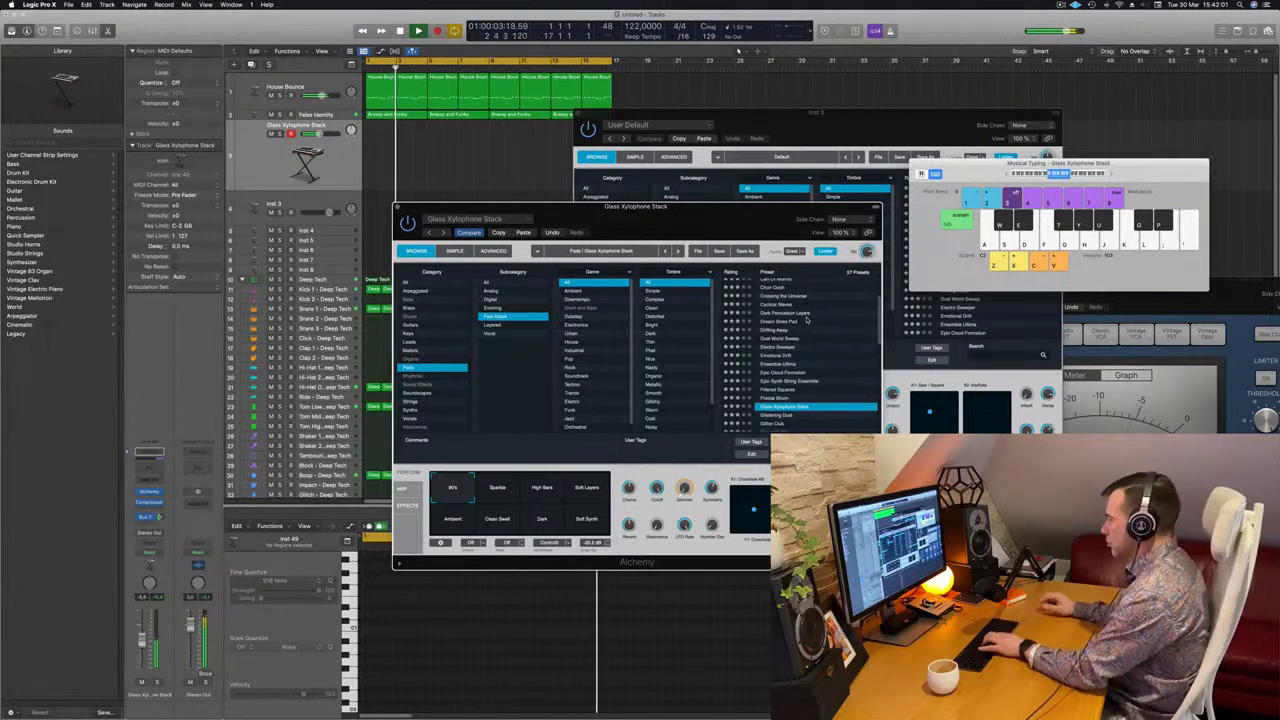
pyautogui.scroll(-2, 793, 413)
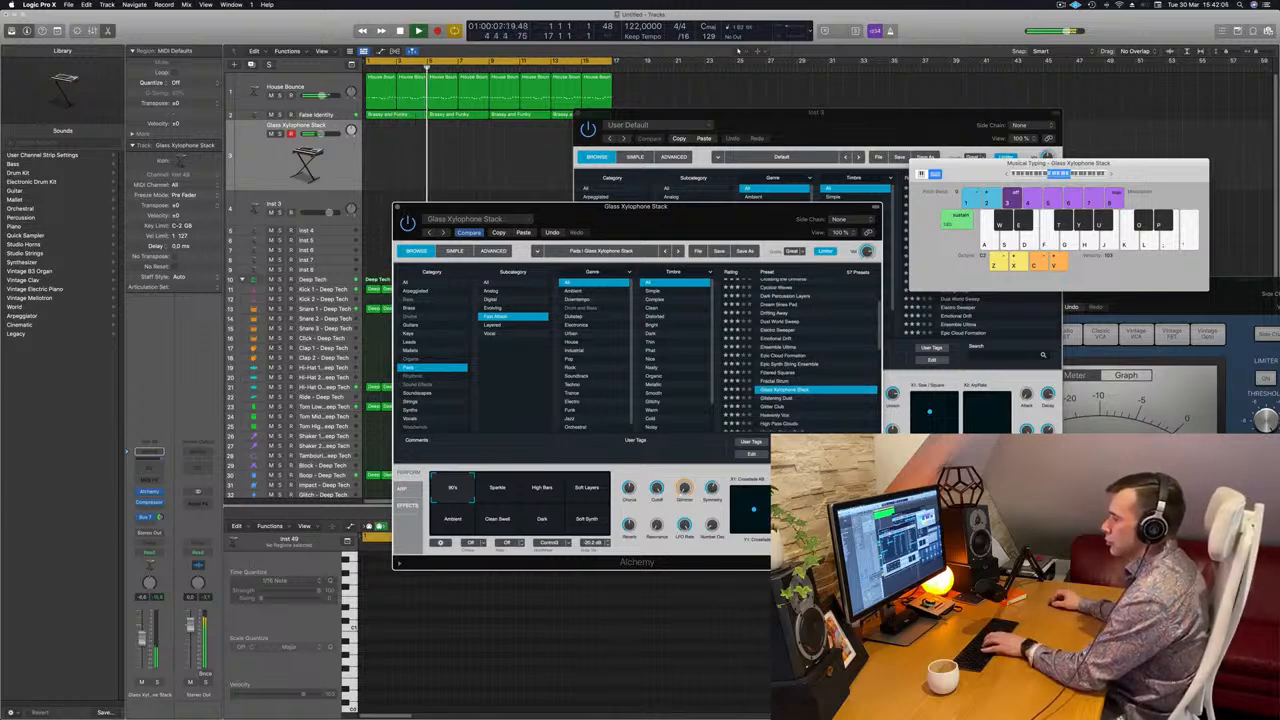
pyautogui.click(248, 515)
pyautogui.scroll(-3, 806, 343)
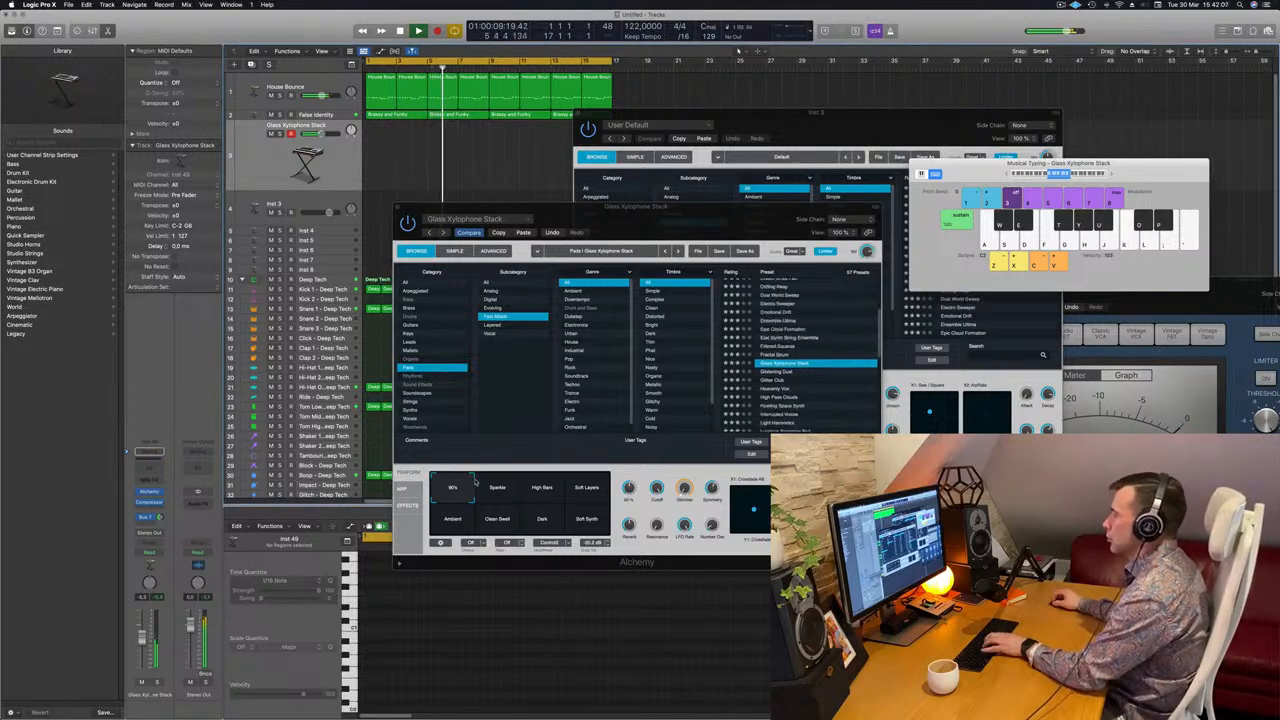
pyautogui.click(497, 488)
pyautogui.click(541, 488)
pyautogui.click(587, 488)
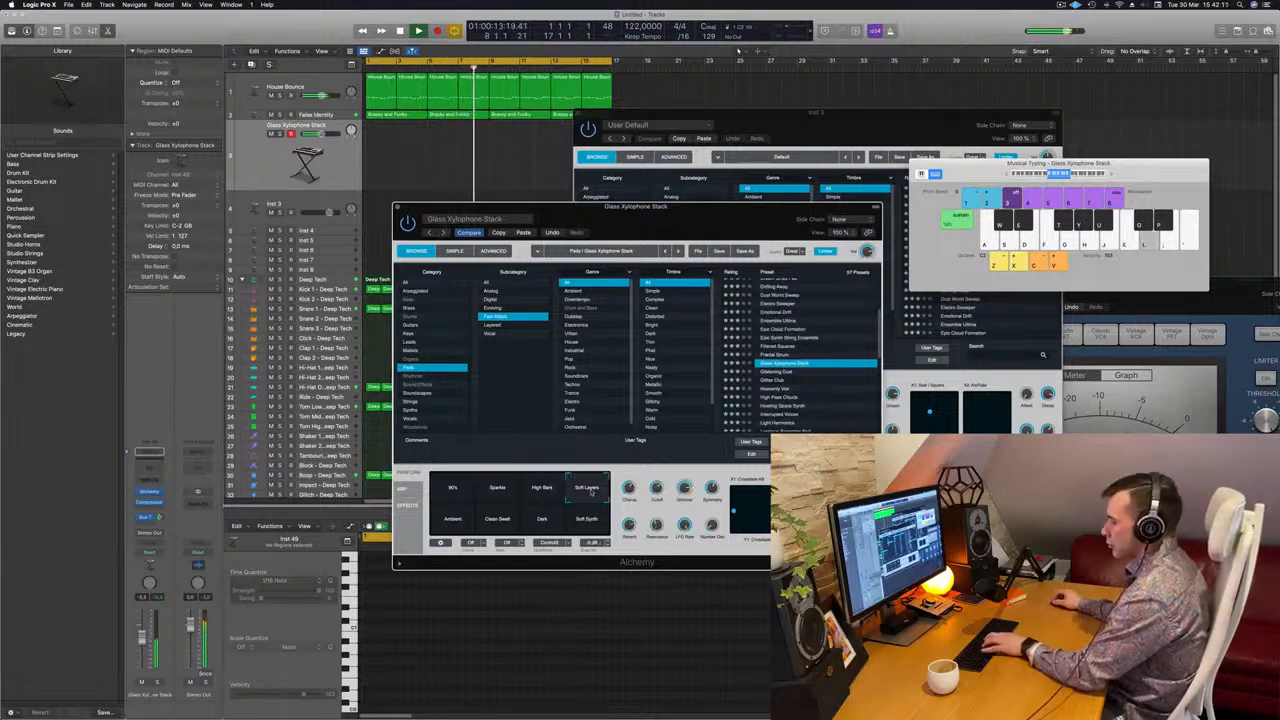
pyautogui.click(468, 518)
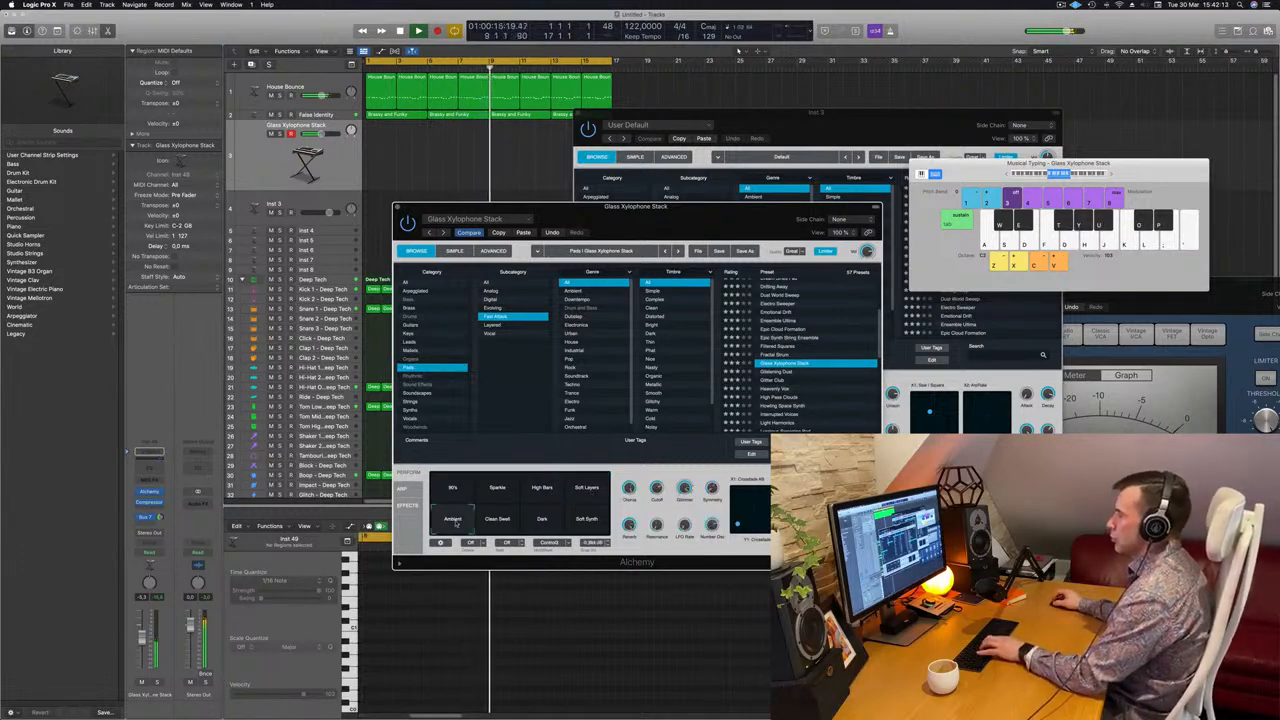
pyautogui.click(497, 518)
pyautogui.click(541, 518)
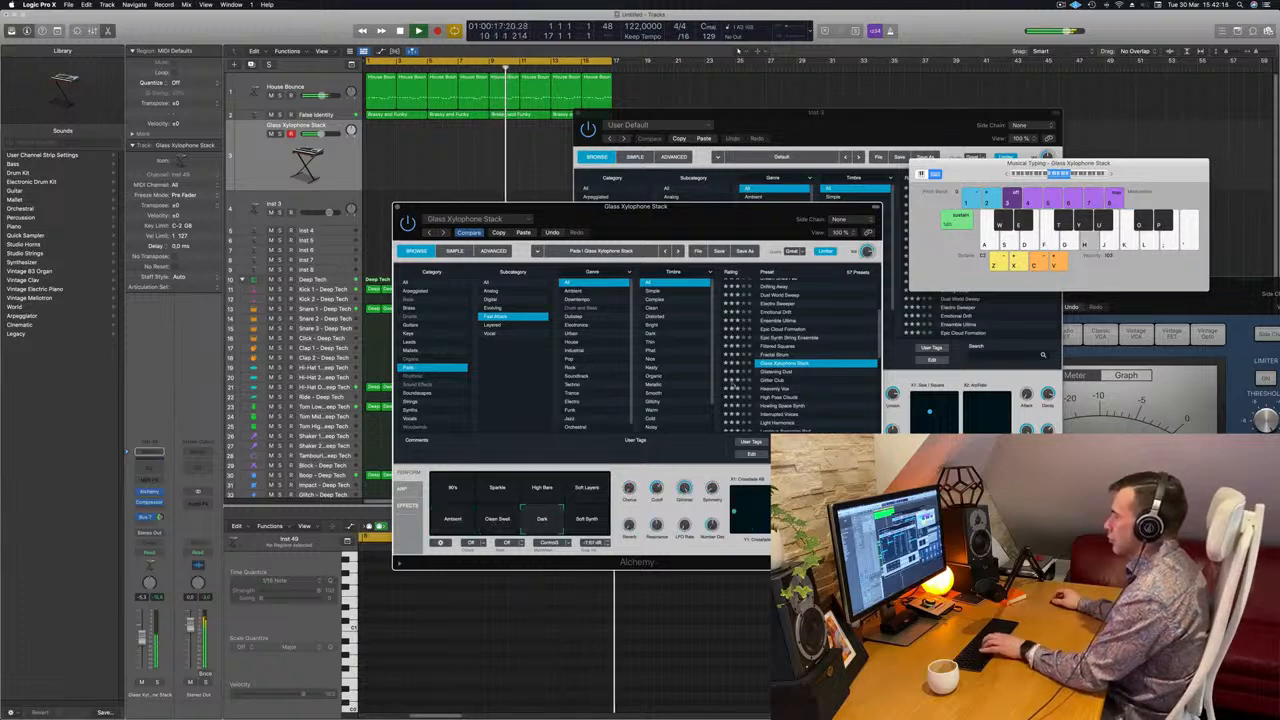
pyautogui.press('j')
pyautogui.scroll(-2, 818, 331)
pyautogui.press('k')
# Audition Glistening Dust, Glitter Club and High Pass Clouds, settling on its Noisy variation.
pyautogui.click(778, 342)
pyautogui.press('k')
pyautogui.press('j')
pyautogui.click(771, 349)
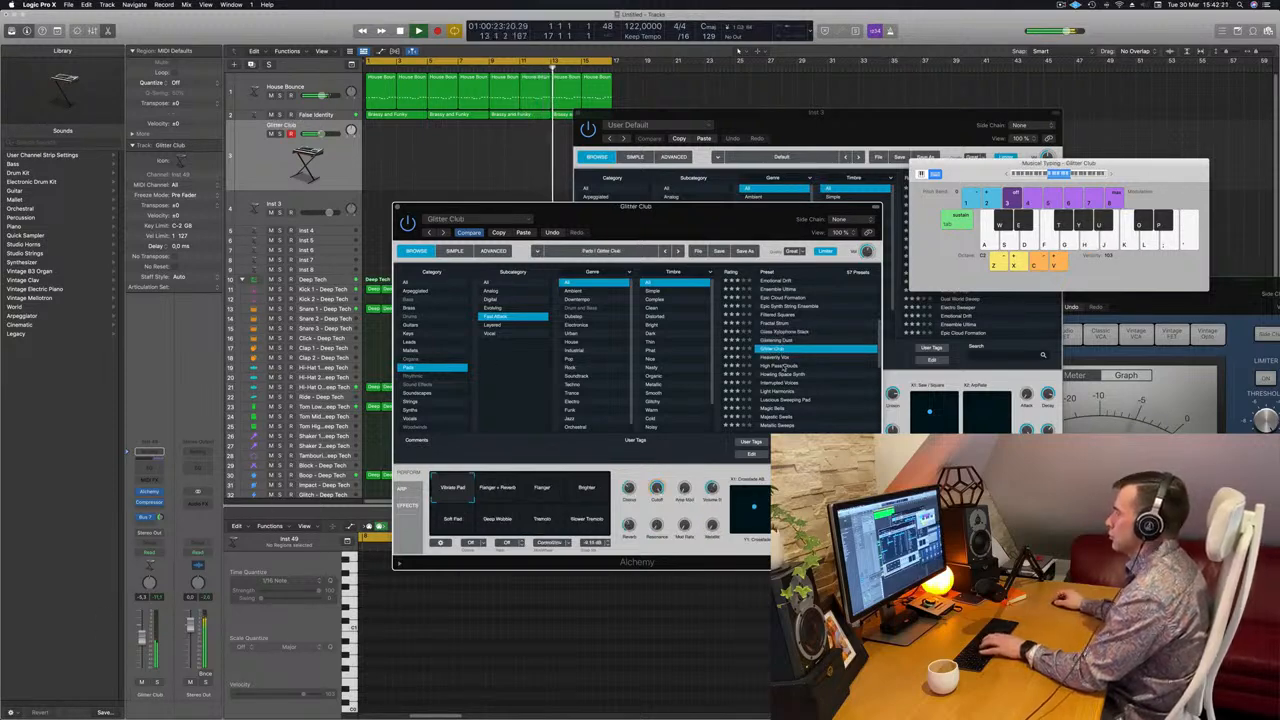
pyautogui.press('Down')
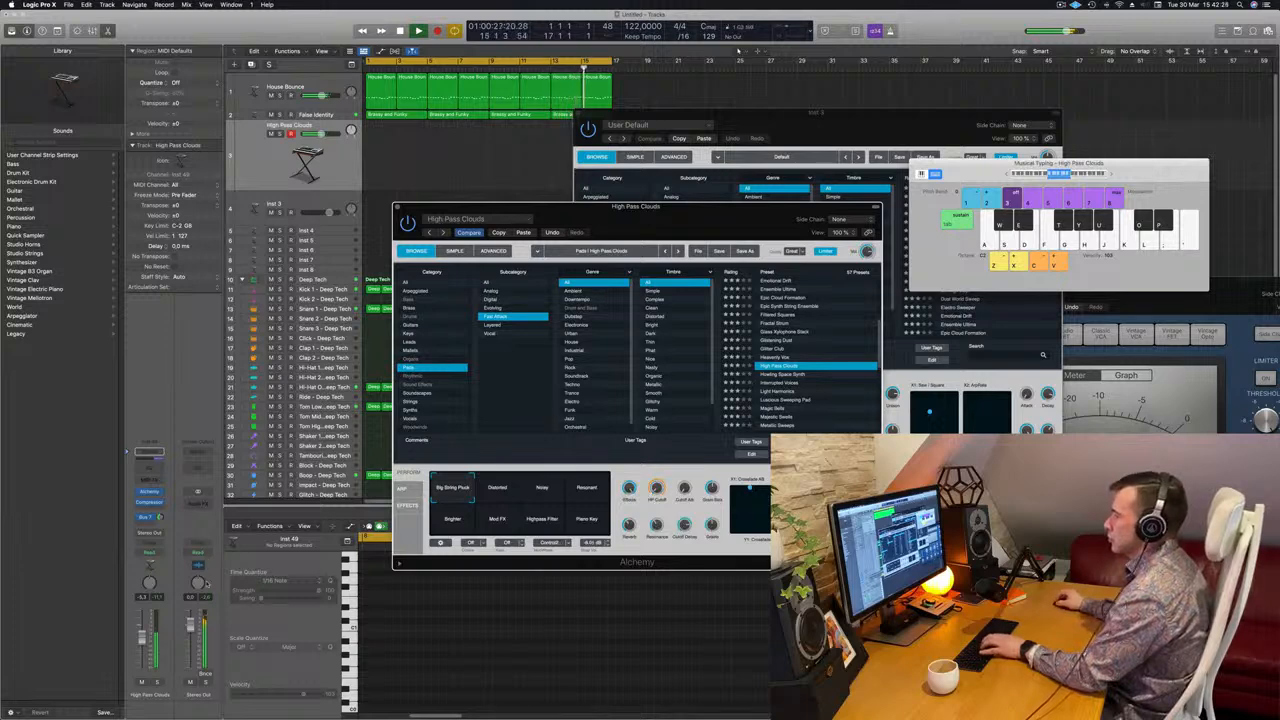
pyautogui.click(535, 496)
pyautogui.press('h')
pyautogui.click(571, 488)
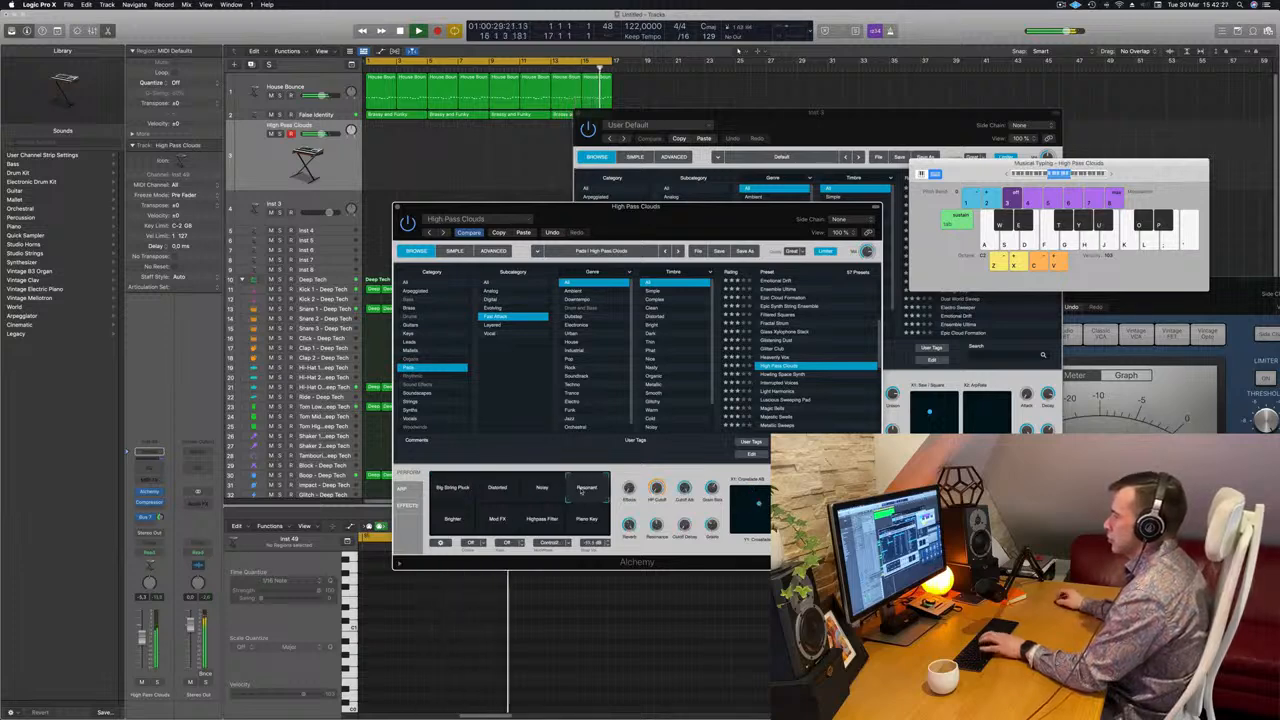
pyautogui.click(553, 490)
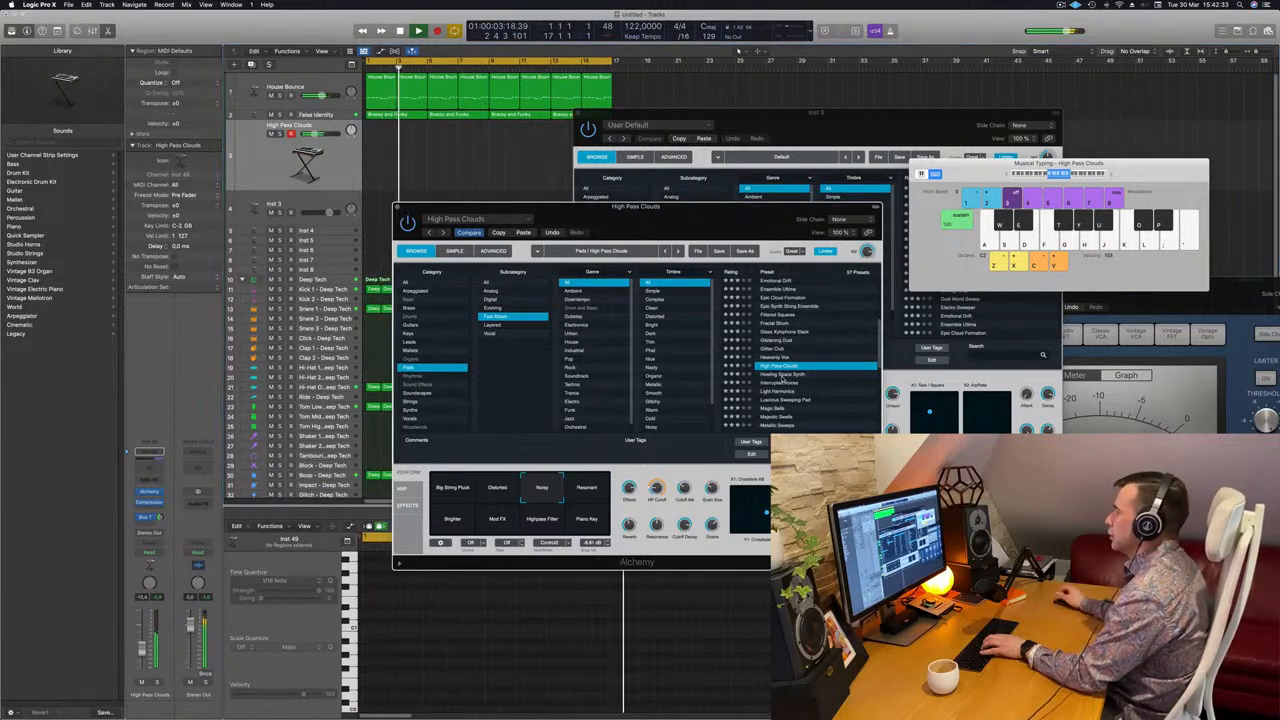
# Try Howling Space Synth and Light Harmonics, then load the Magic Bells preset.
pyautogui.click(785, 376)
pyautogui.scroll(-3, 785, 376)
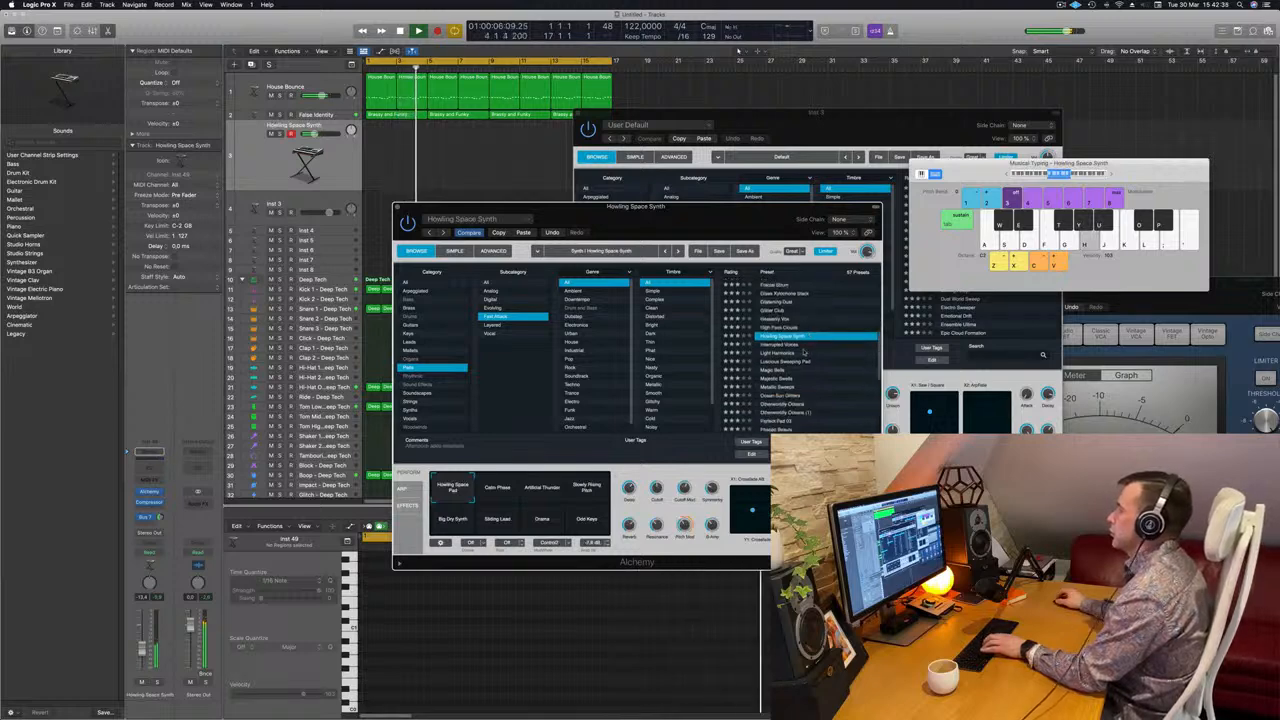
pyautogui.click(786, 353)
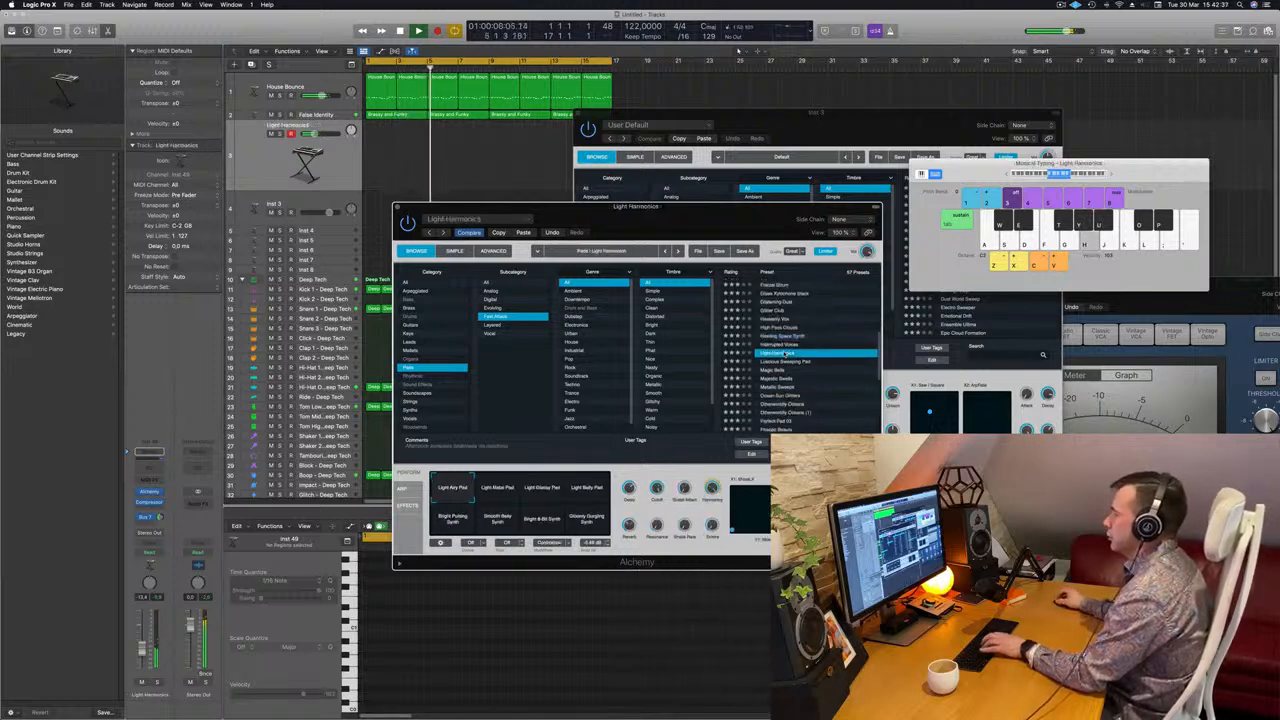
pyautogui.scroll(-1, 787, 358)
pyautogui.scroll(-2, 787, 360)
pyautogui.click(778, 347)
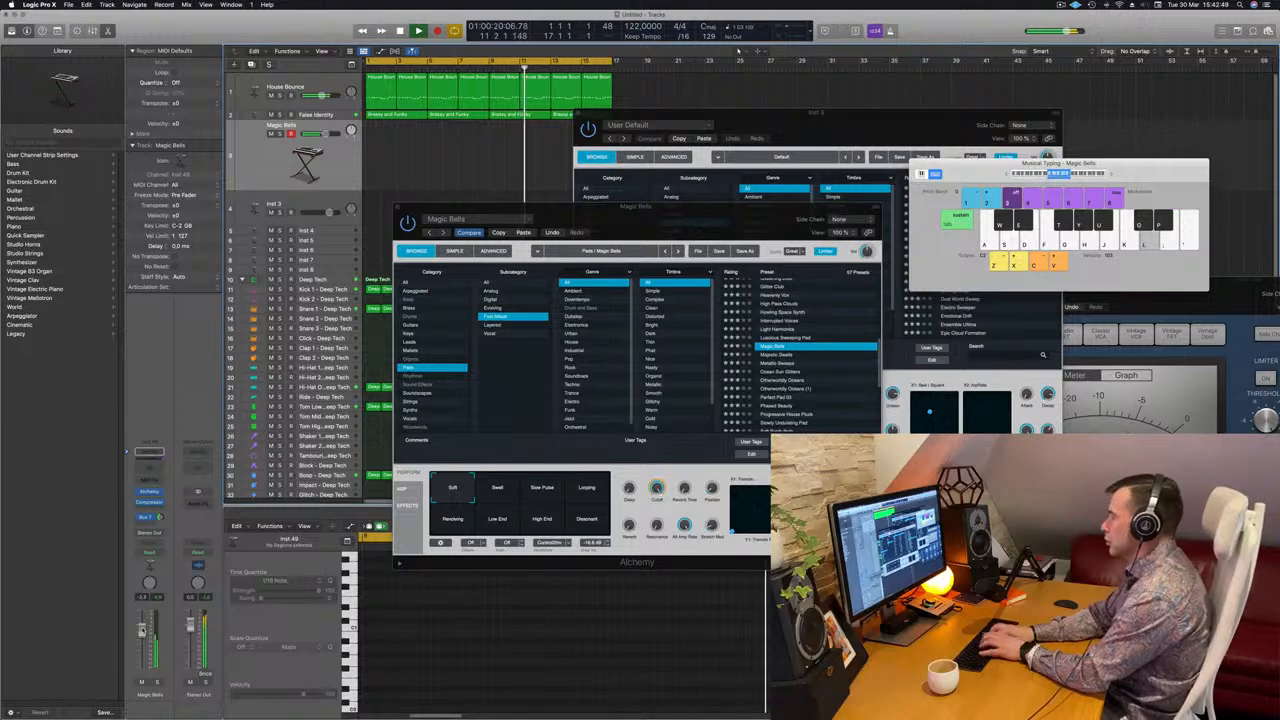
# Record a bell melody from bar 1 on the Musical Typing keys H, J, K, L and ;.
pyautogui.press('r')
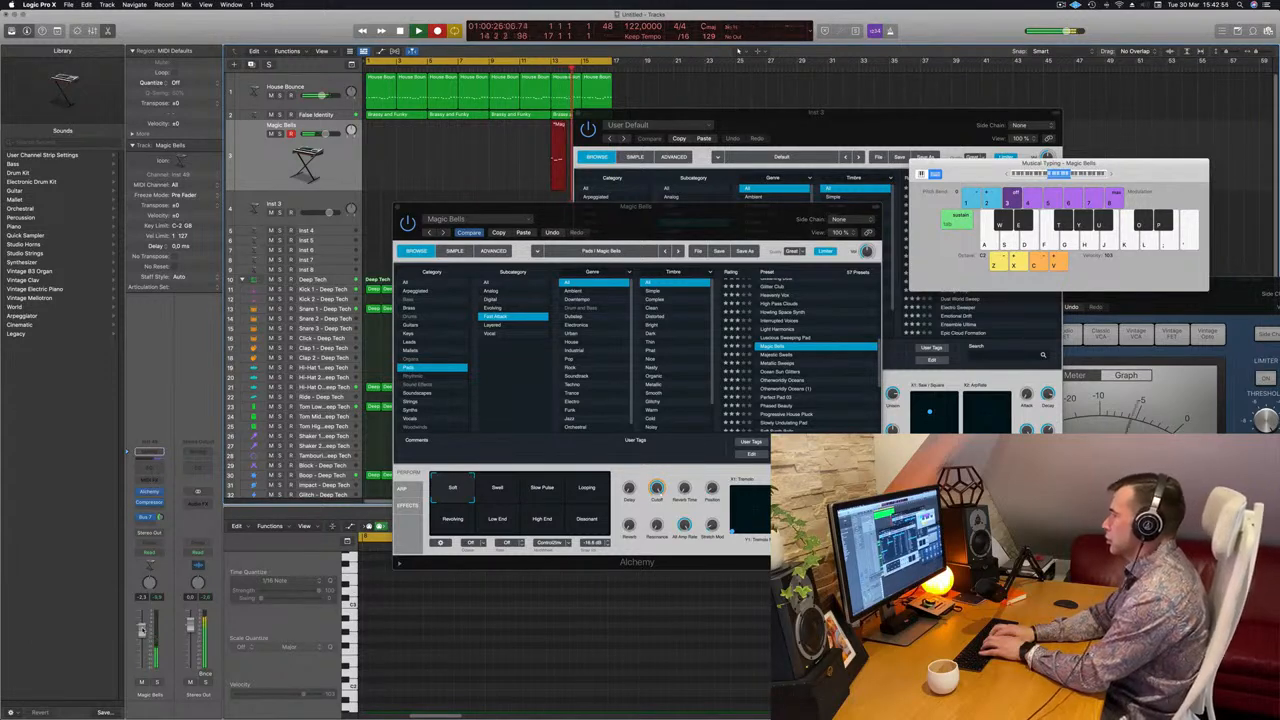
pyautogui.press('j')
pyautogui.press('l')
pyautogui.press('k')
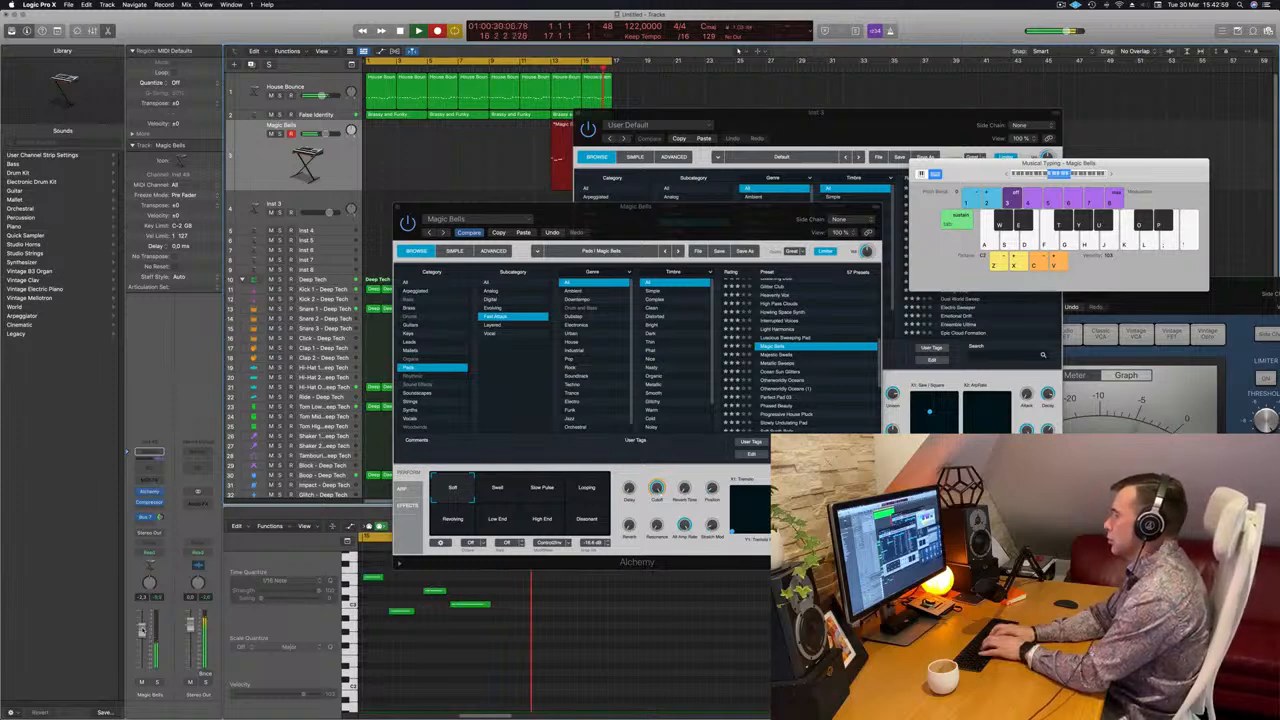
pyautogui.press(';')
pyautogui.press('k')
pyautogui.press('h')
pyautogui.press('j')
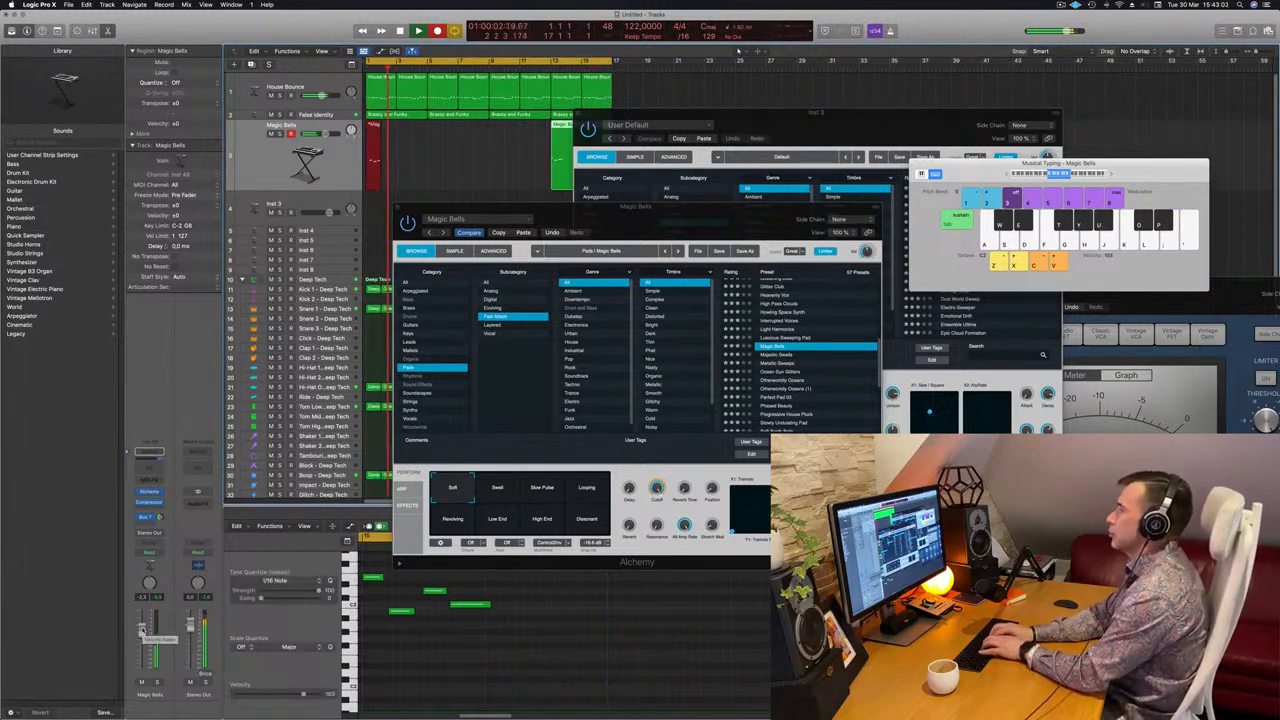
pyautogui.press(';')
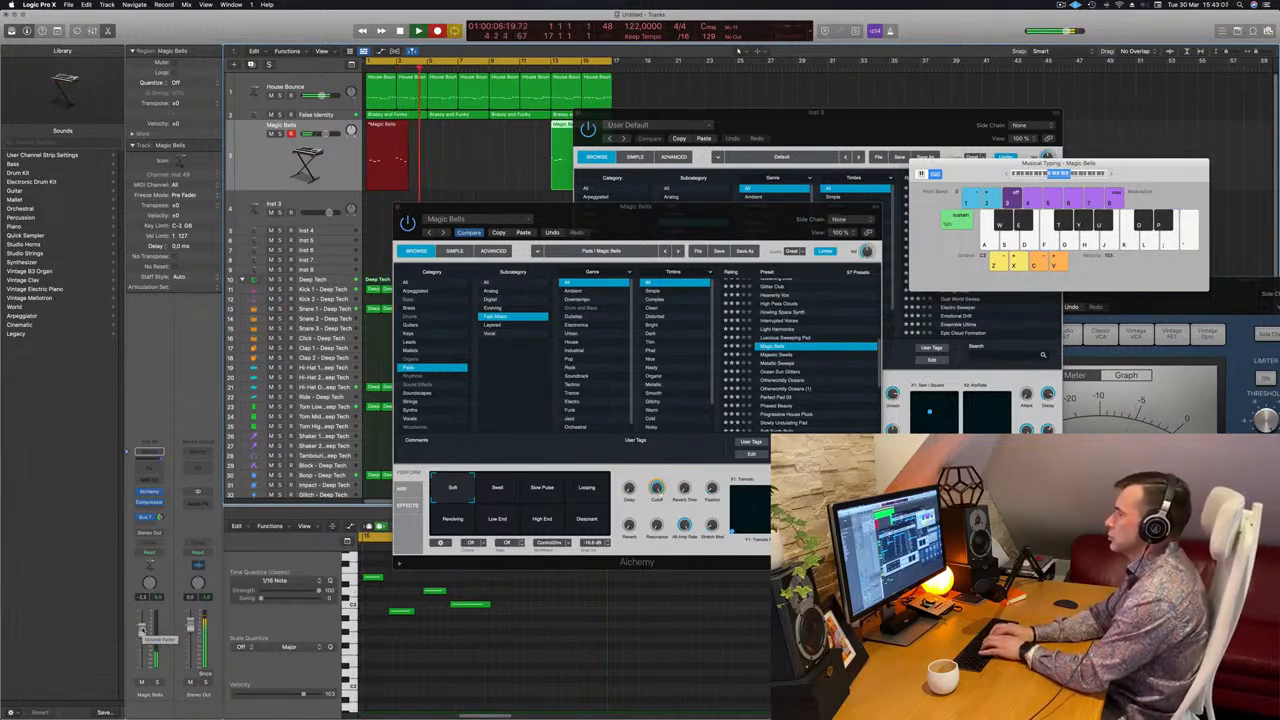
pyautogui.press(';')
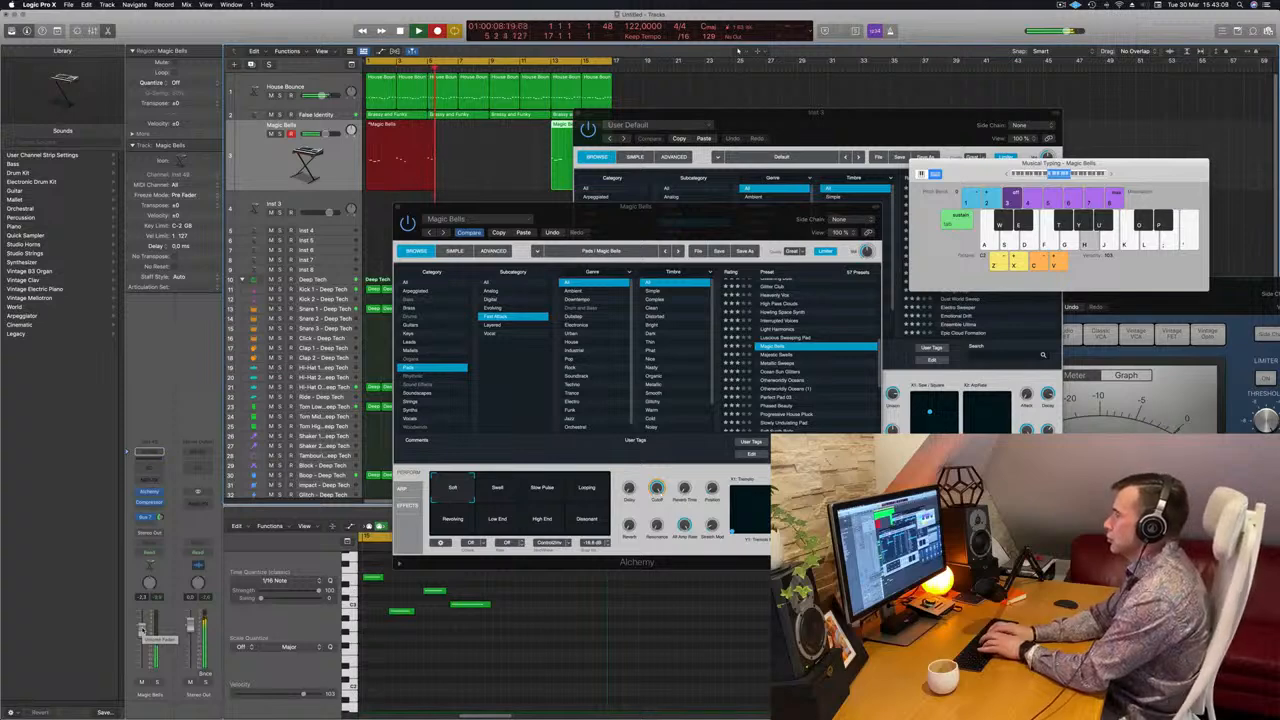
pyautogui.press('j')
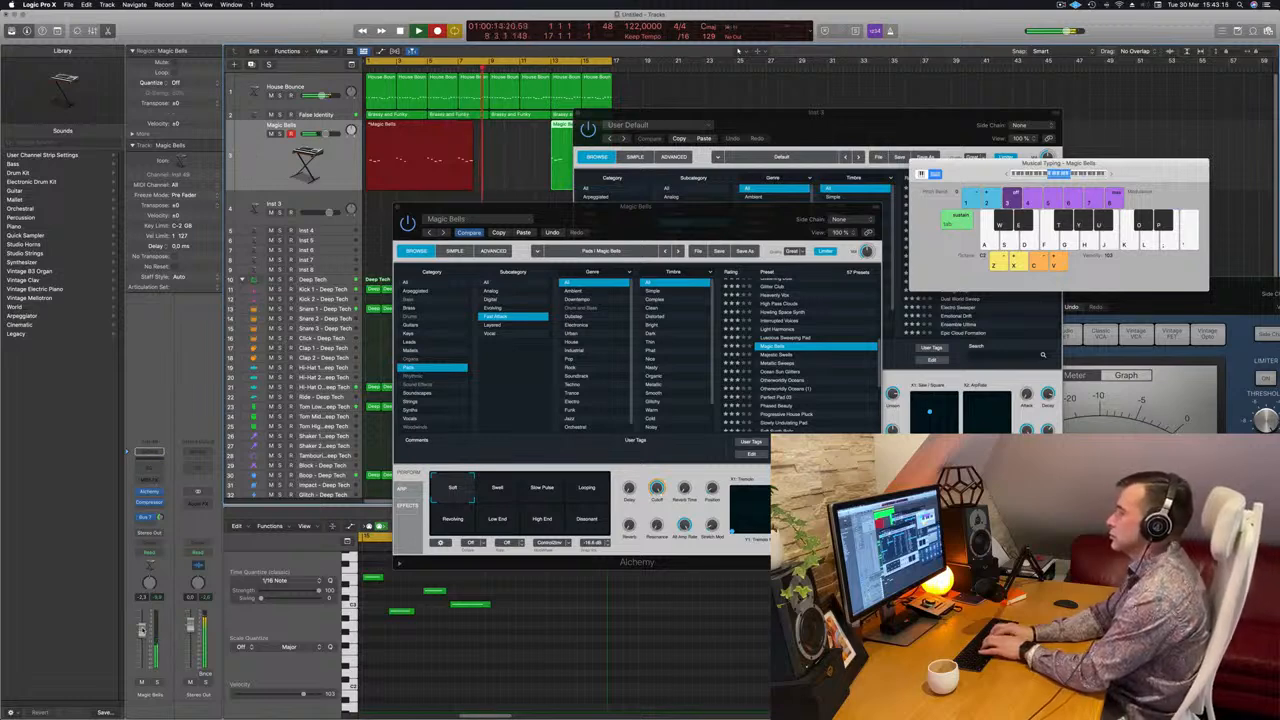
pyautogui.press('j')
pyautogui.press('h')
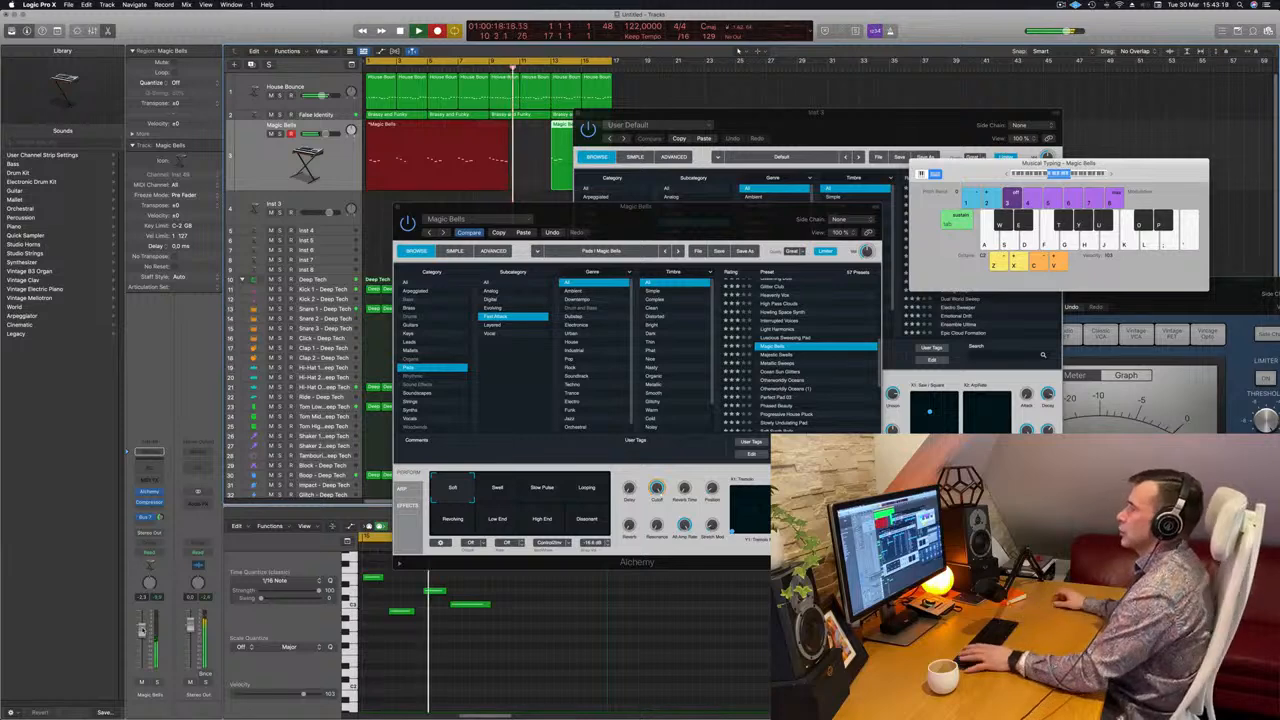
pyautogui.press('space')
pyautogui.press('space')
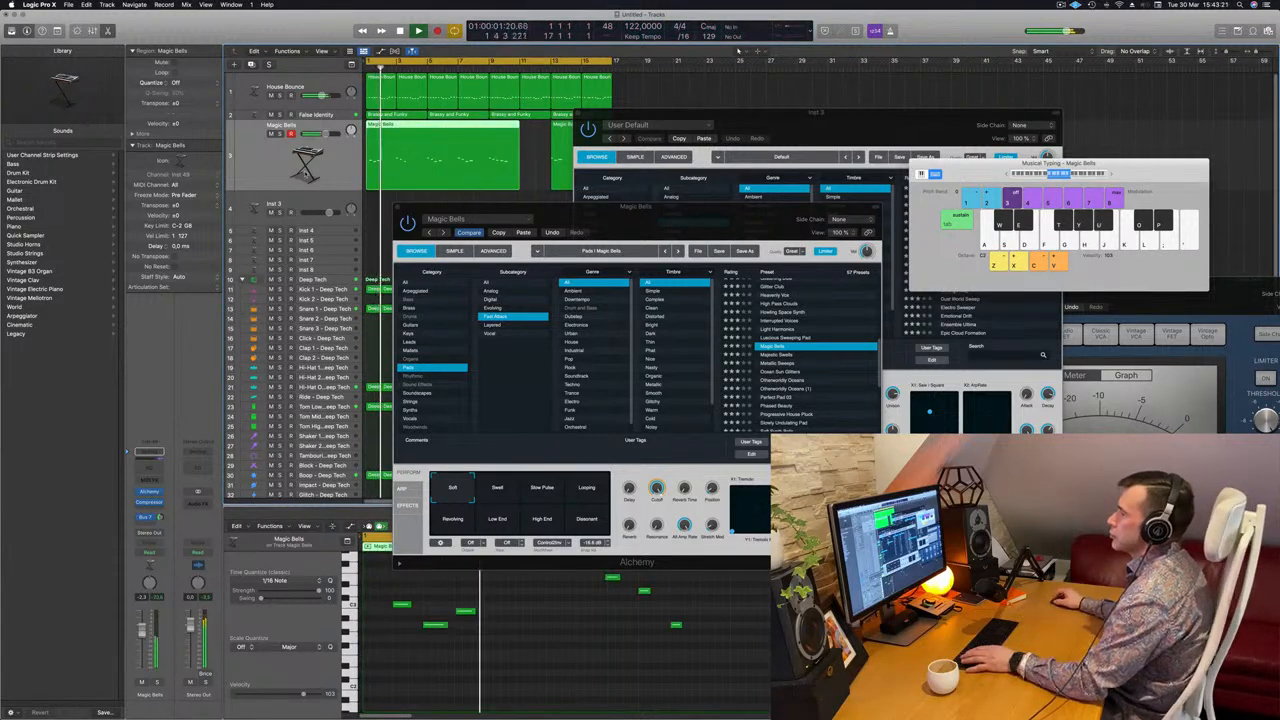
# Split the Magic Bells region at bar 7, delete the first part and bar-13 leftover, and move it to bar 1.
pyautogui.keyDown('super'); pyautogui.doubleClick(458, 127); pyautogui.keyUp('super')
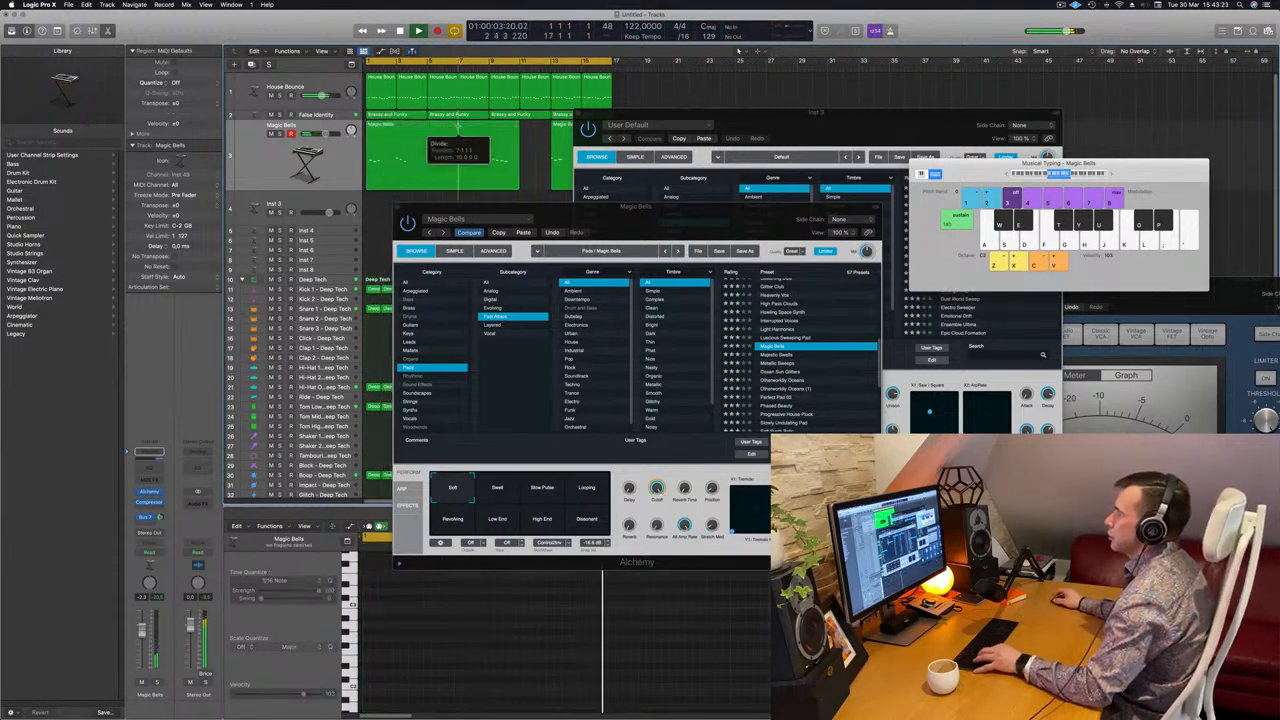
pyautogui.click(706, 239)
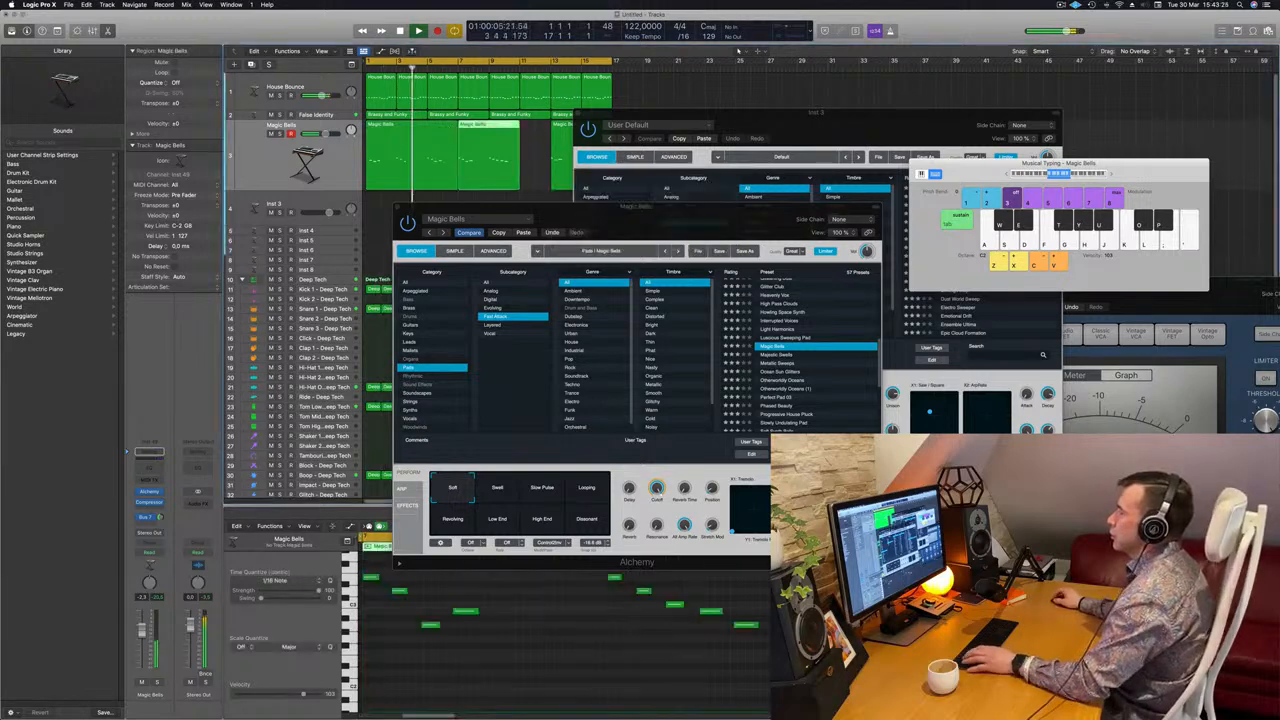
pyautogui.click(409, 139)
pyautogui.press('Delete')
pyautogui.moveTo(510, 132); pyautogui.dragTo(418, 133)
pyautogui.press('Return')
pyautogui.moveTo(670, 115); pyautogui.dragTo(913, 116)
pyautogui.click(605, 140)
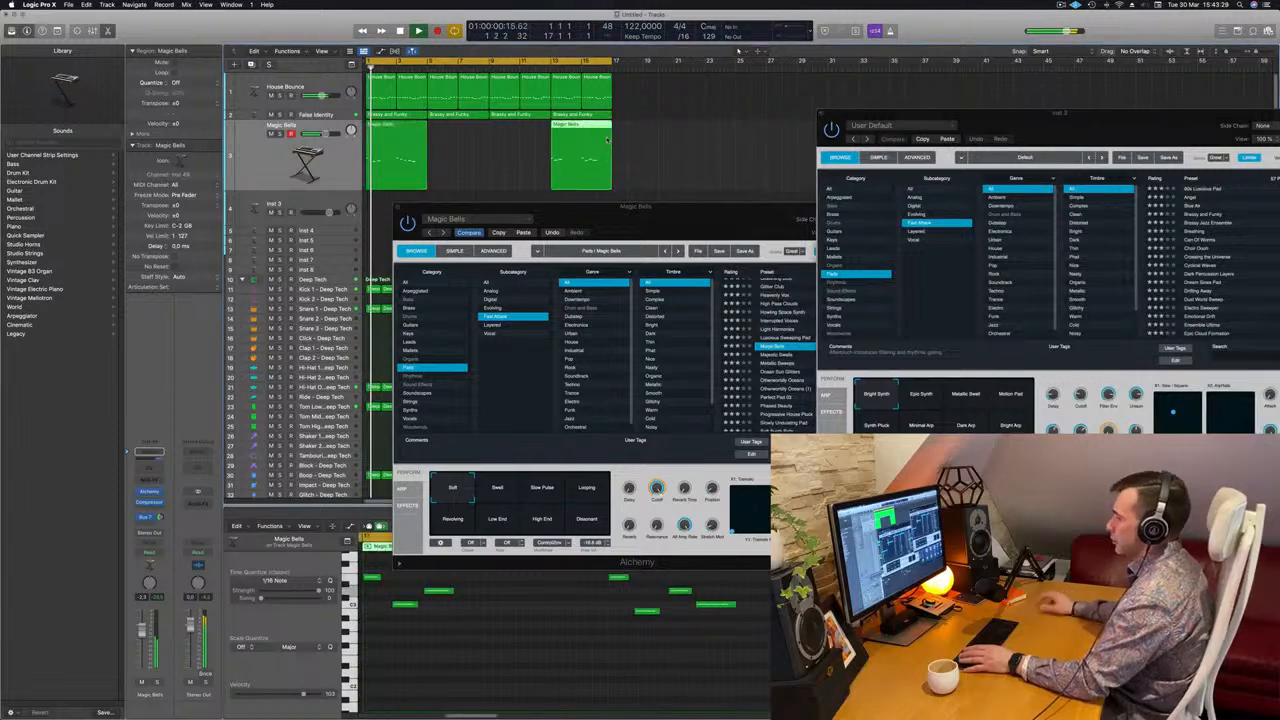
pyautogui.press('Delete')
pyautogui.press('space')
# Quantize the melody notes to 1/16, delete an unwanted note, and copy the region right after itself.
pyautogui.click(405, 132)
pyautogui.press('Return')
pyautogui.click(483, 657)
pyautogui.press('Return')
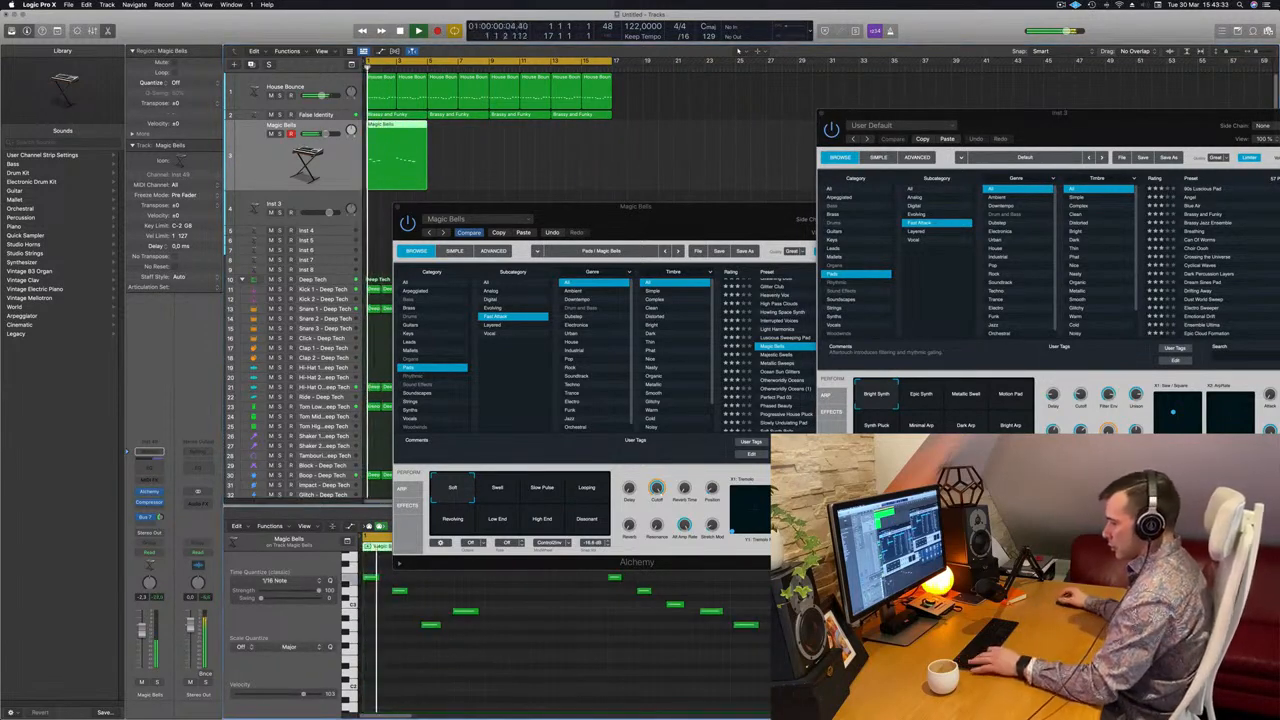
pyautogui.press('super+a')
pyautogui.press('q')
pyautogui.click(506, 653)
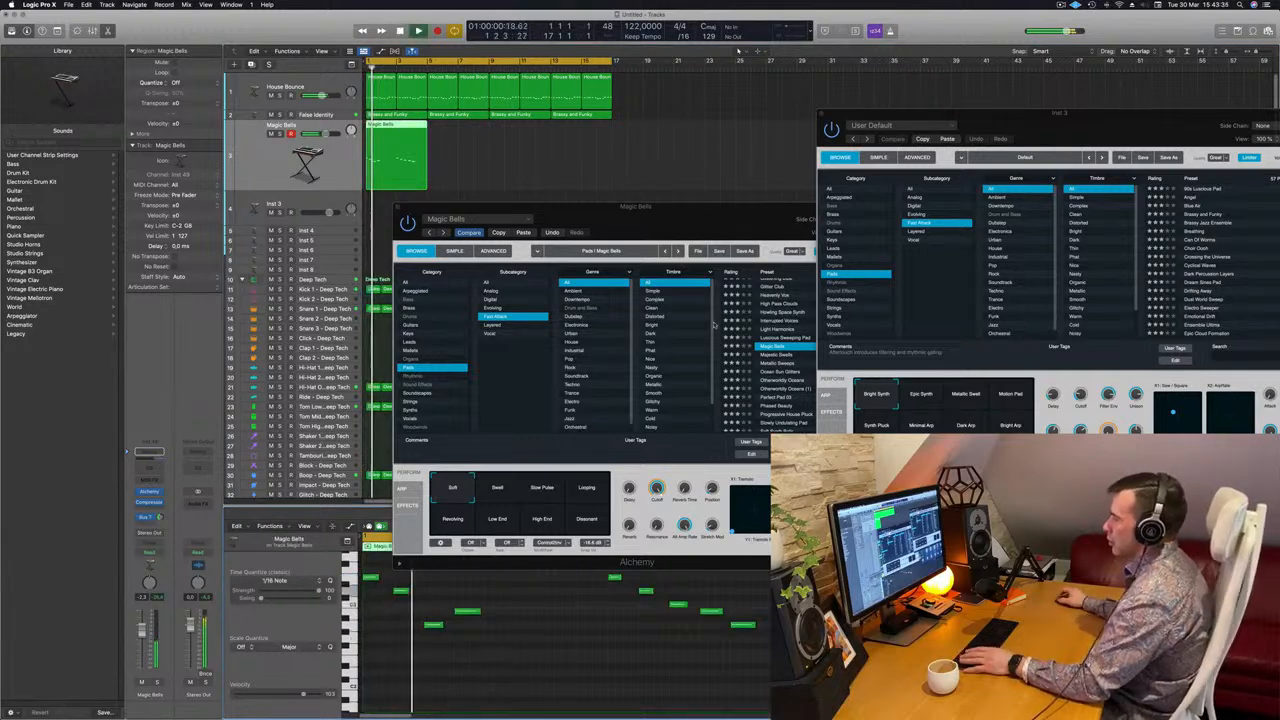
pyautogui.moveTo(677, 221); pyautogui.dragTo(1162, 205)
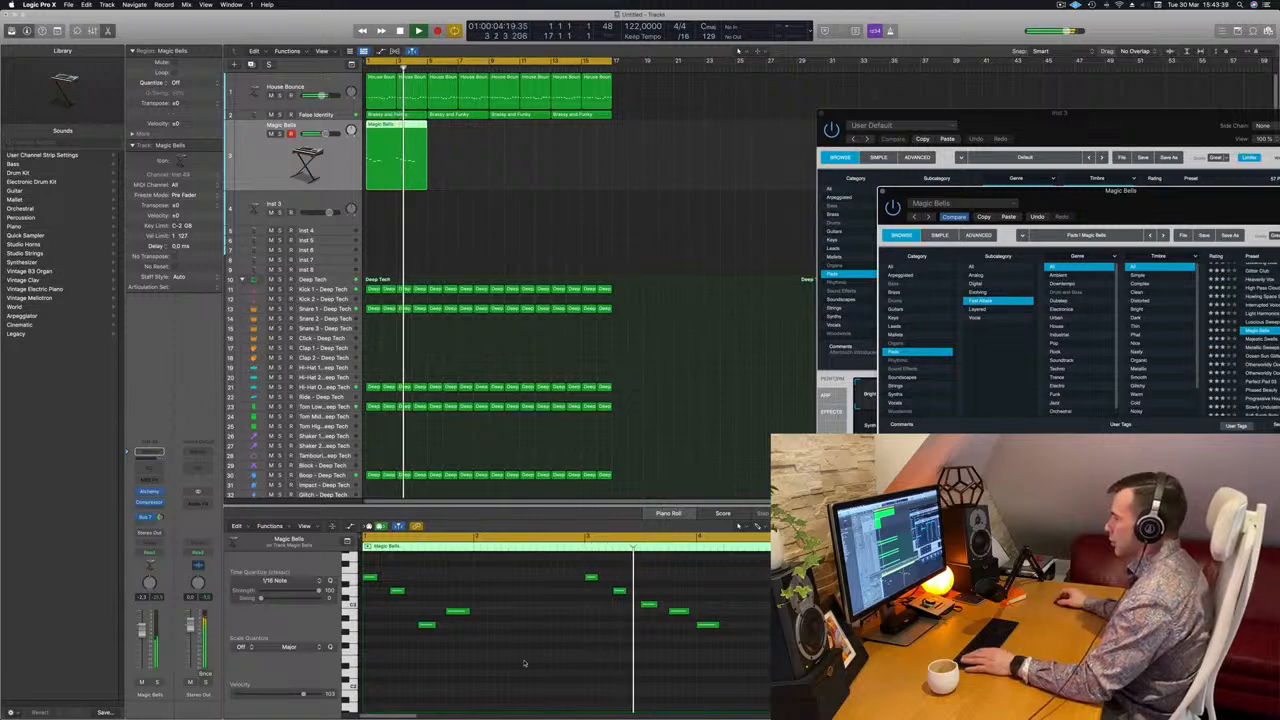
pyautogui.click(707, 625)
pyautogui.press('Delete')
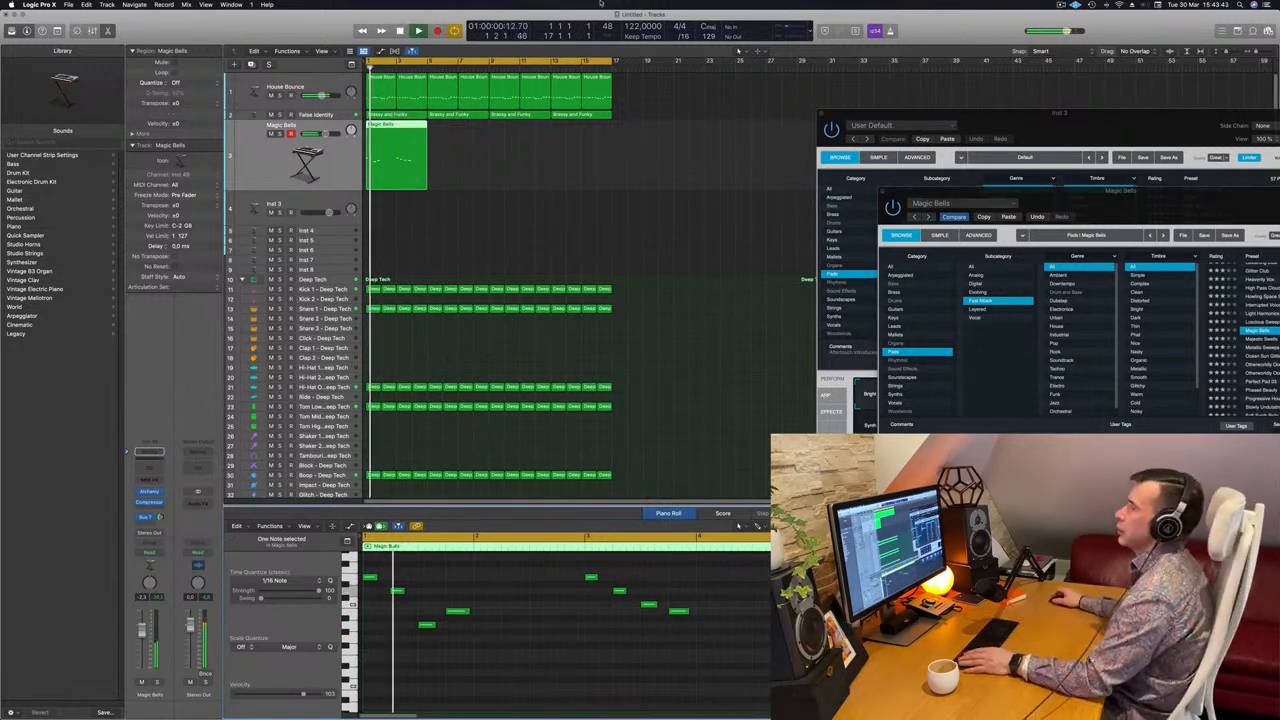
pyautogui.moveTo(398, 128); pyautogui.dragTo(478, 181)
# Inspect the Hi-Hat Open and Snare 1 tracks, centre the Alchemy window, and reselect the Magic Bells track.
pyautogui.scroll(-1, 417, 357)
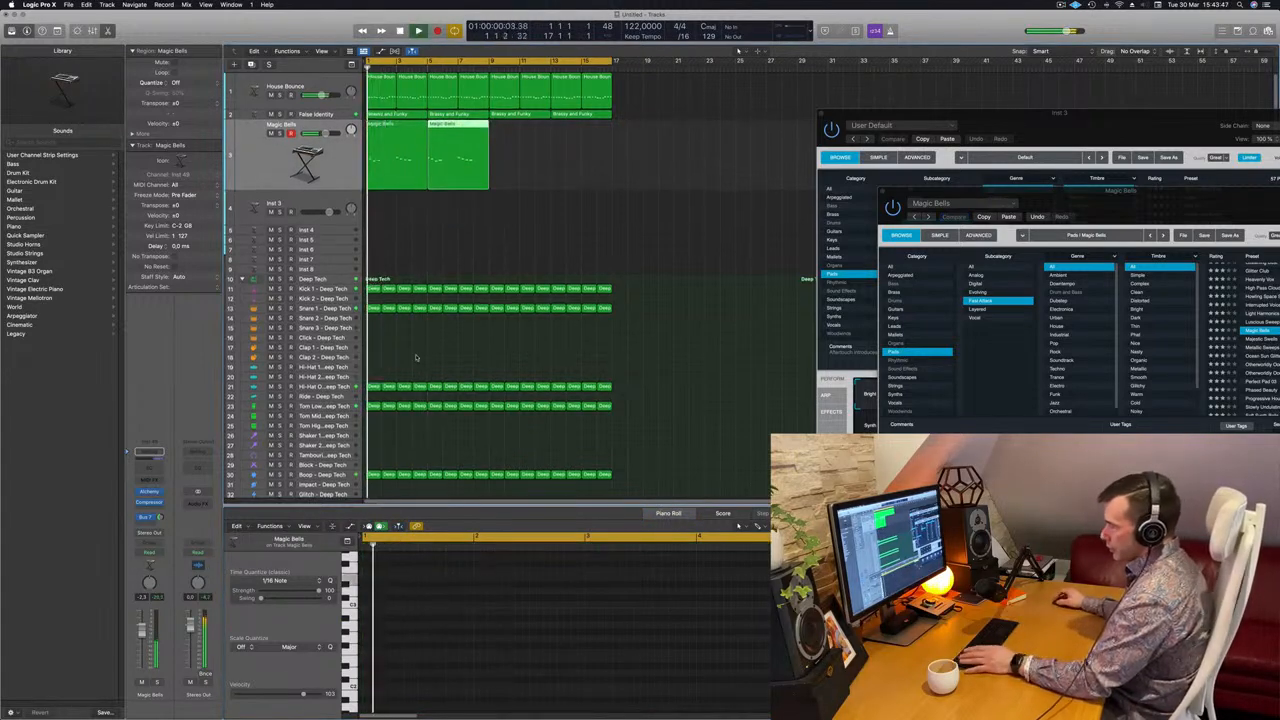
pyautogui.click(346, 385)
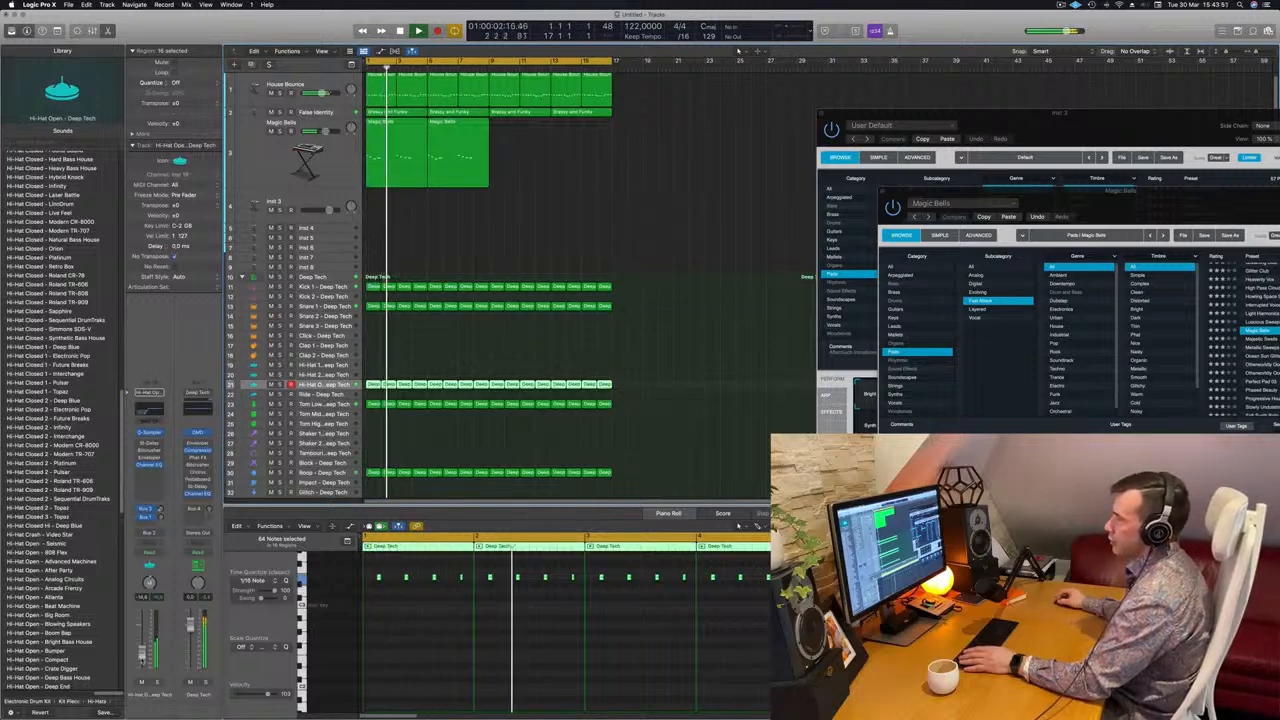
pyautogui.click(326, 306)
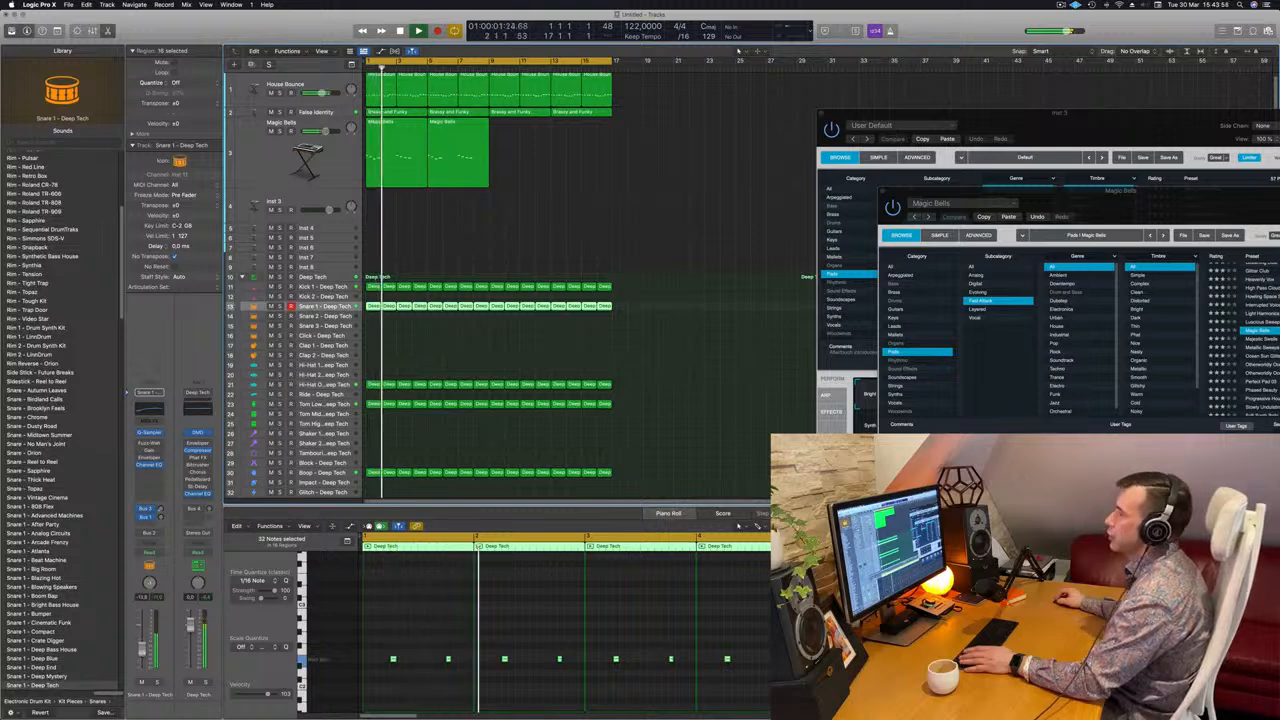
pyautogui.moveTo(1076, 197); pyautogui.dragTo(656, 192)
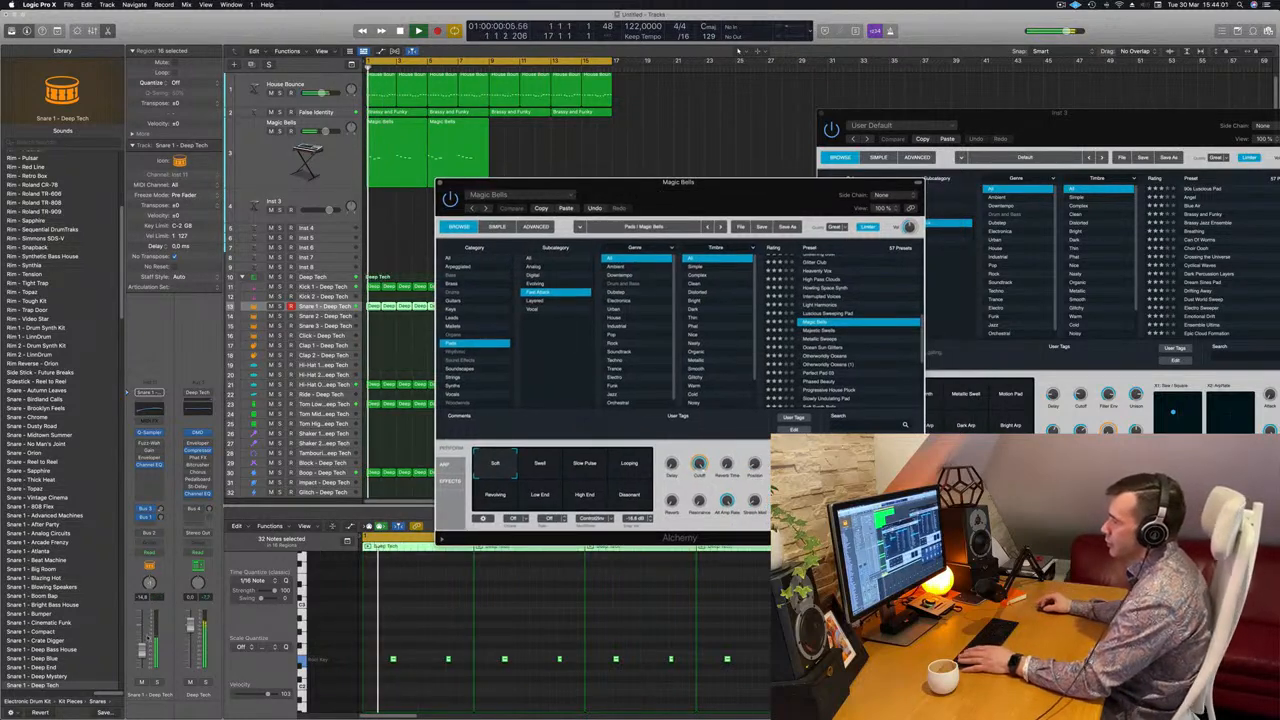
pyautogui.click(304, 172)
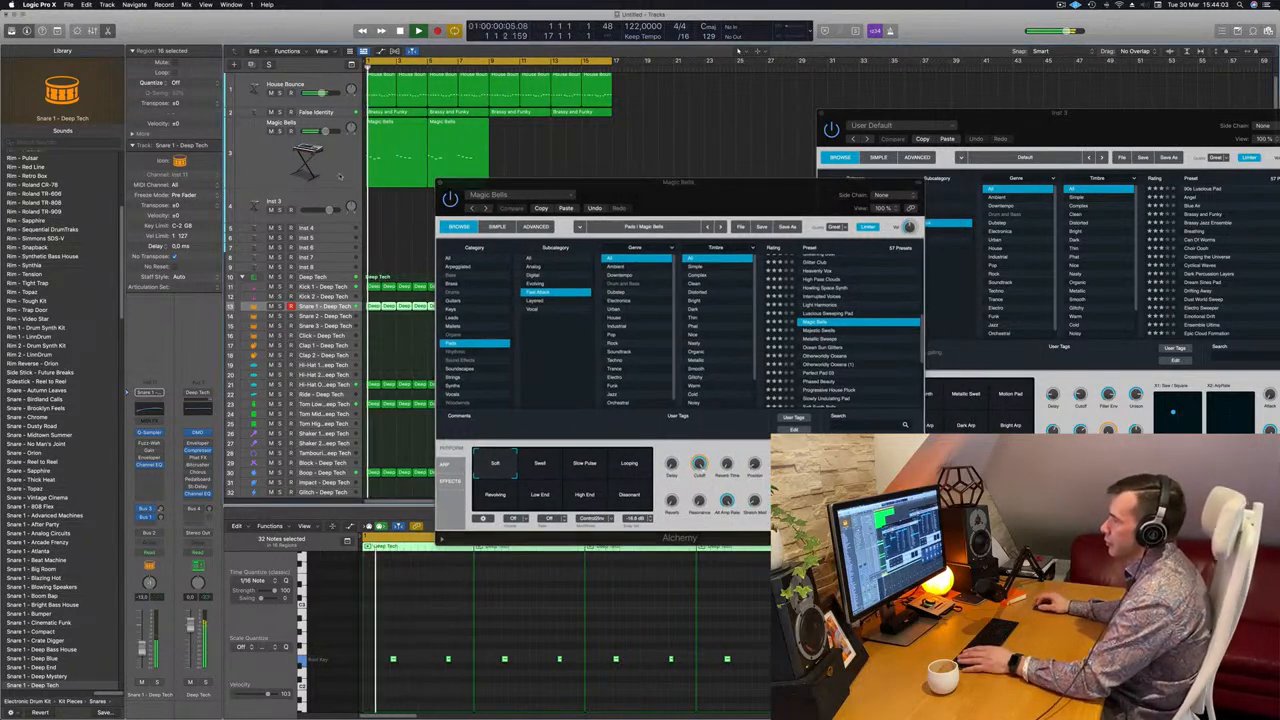
pyautogui.click(322, 306)
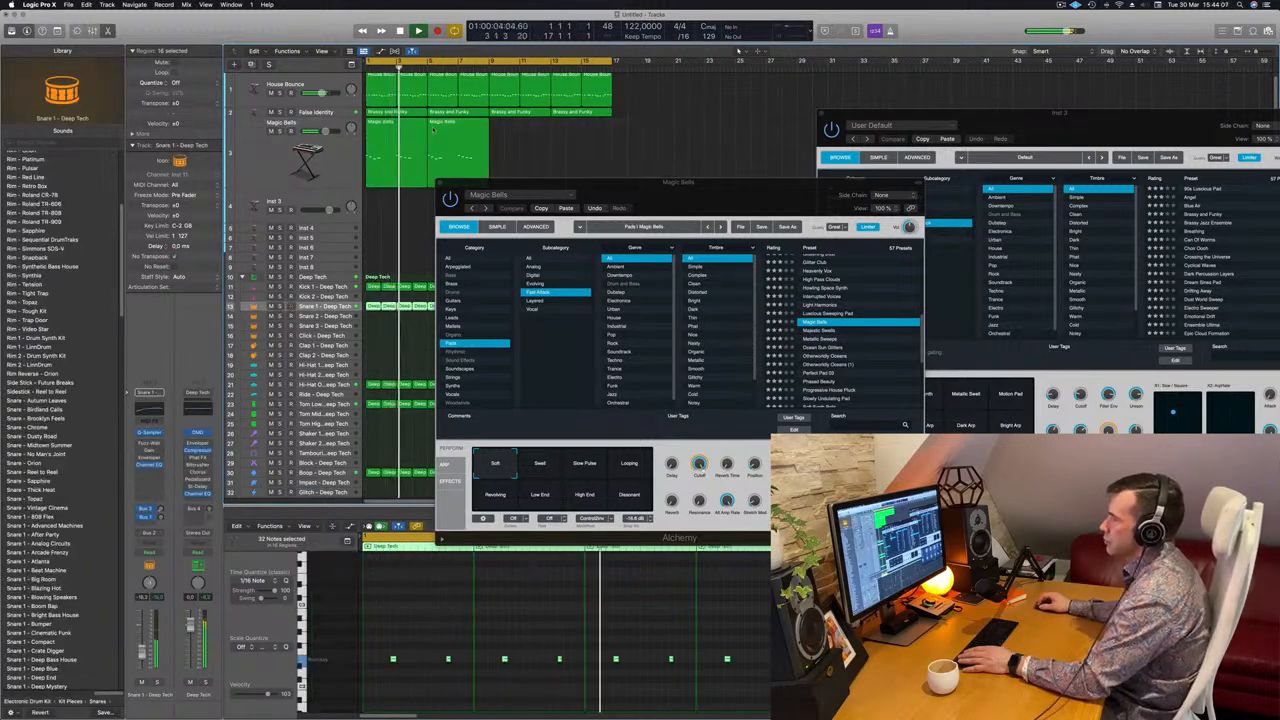
pyautogui.click(325, 147)
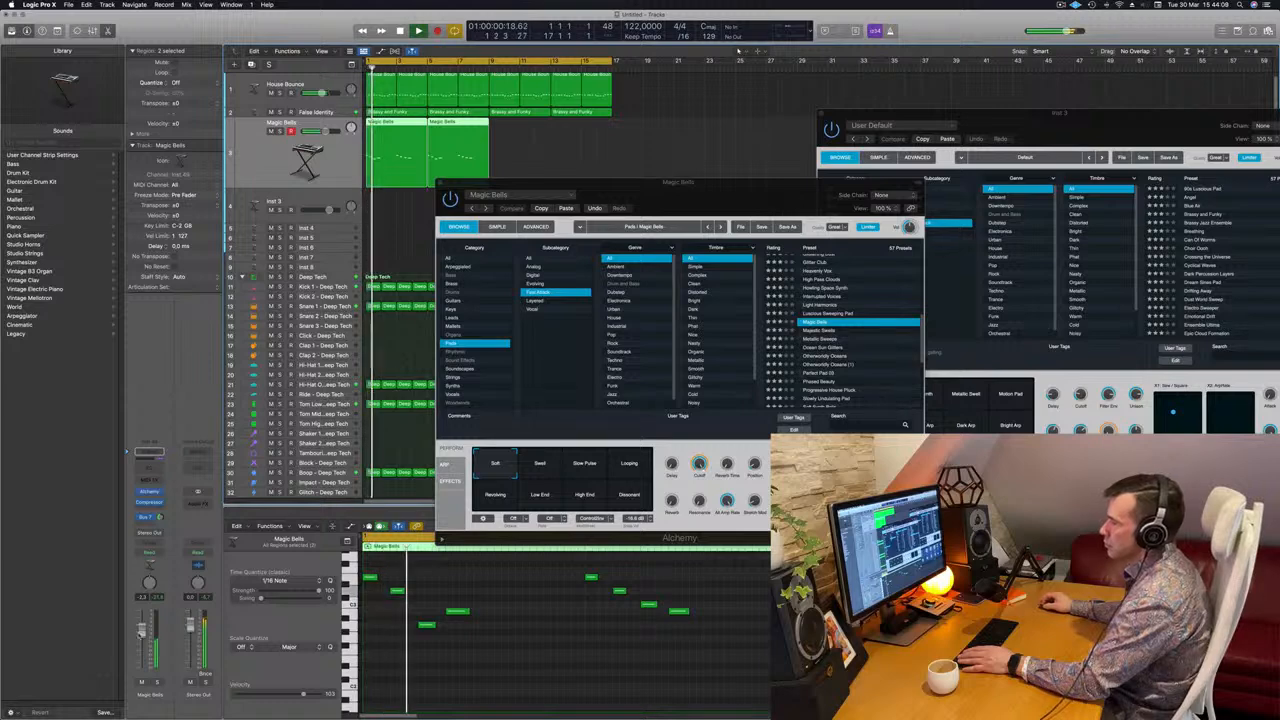
# Audition Swell, Slow Pulse, Looping, Revolving, Low End, High End and Dissonant variations, then choose Soft.
pyautogui.click(540, 465)
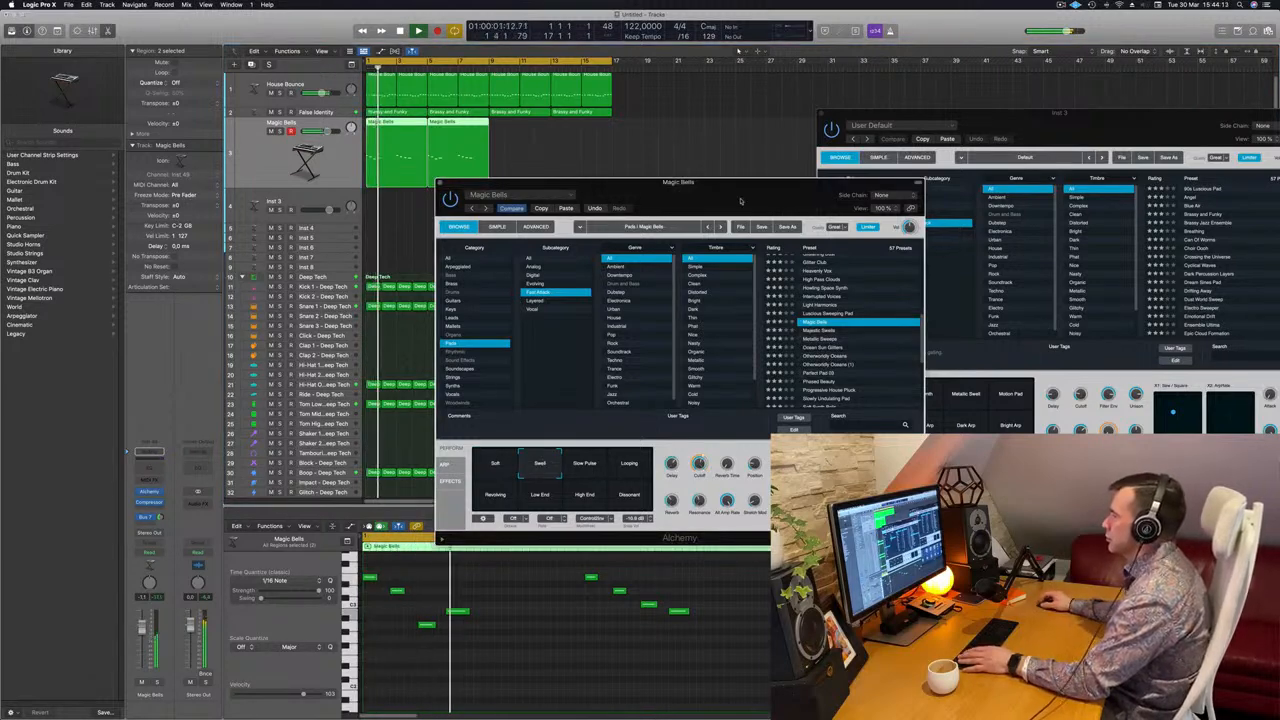
pyautogui.moveTo(737, 216); pyautogui.dragTo(731, 220)
pyautogui.click(577, 467)
pyautogui.click(624, 470)
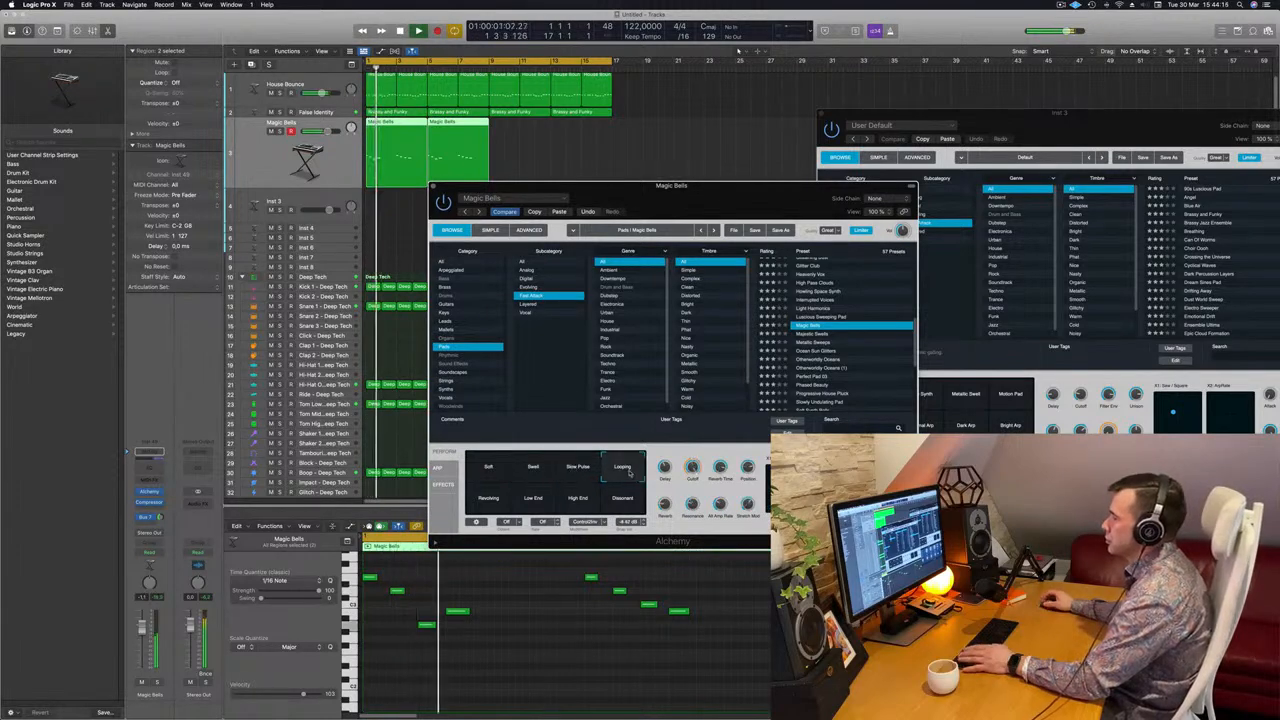
pyautogui.click(487, 501)
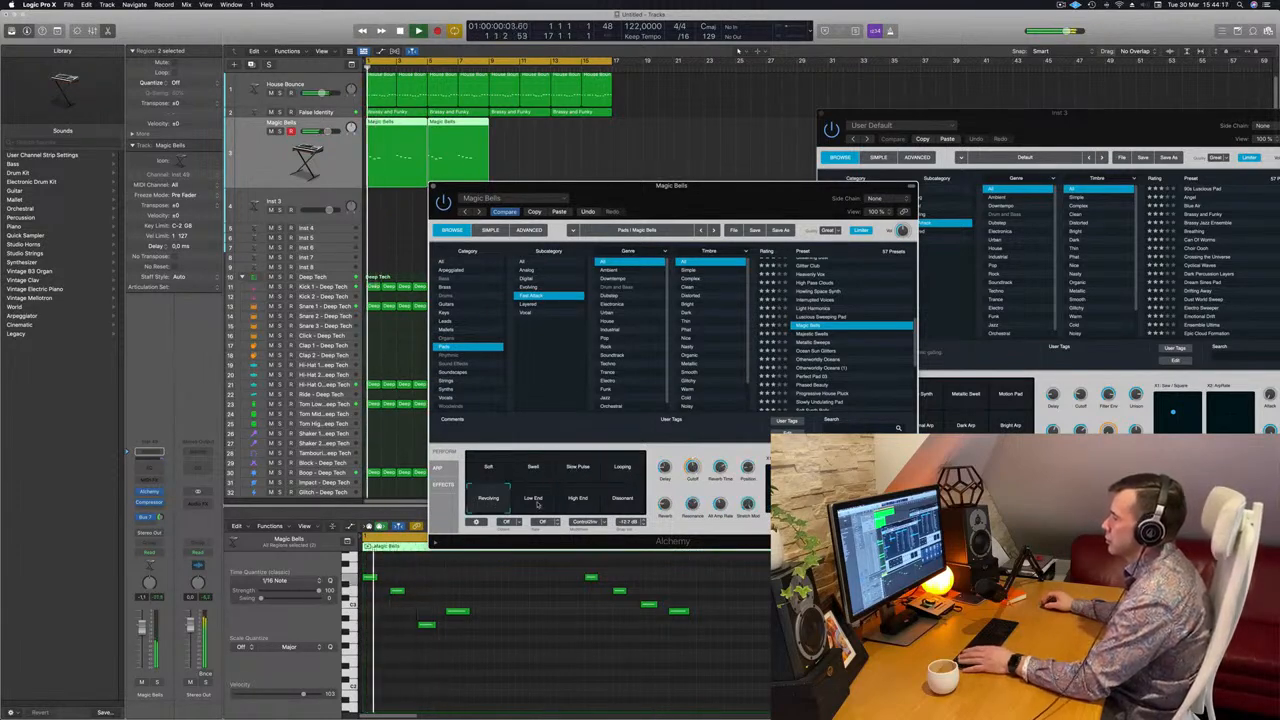
pyautogui.click(533, 502)
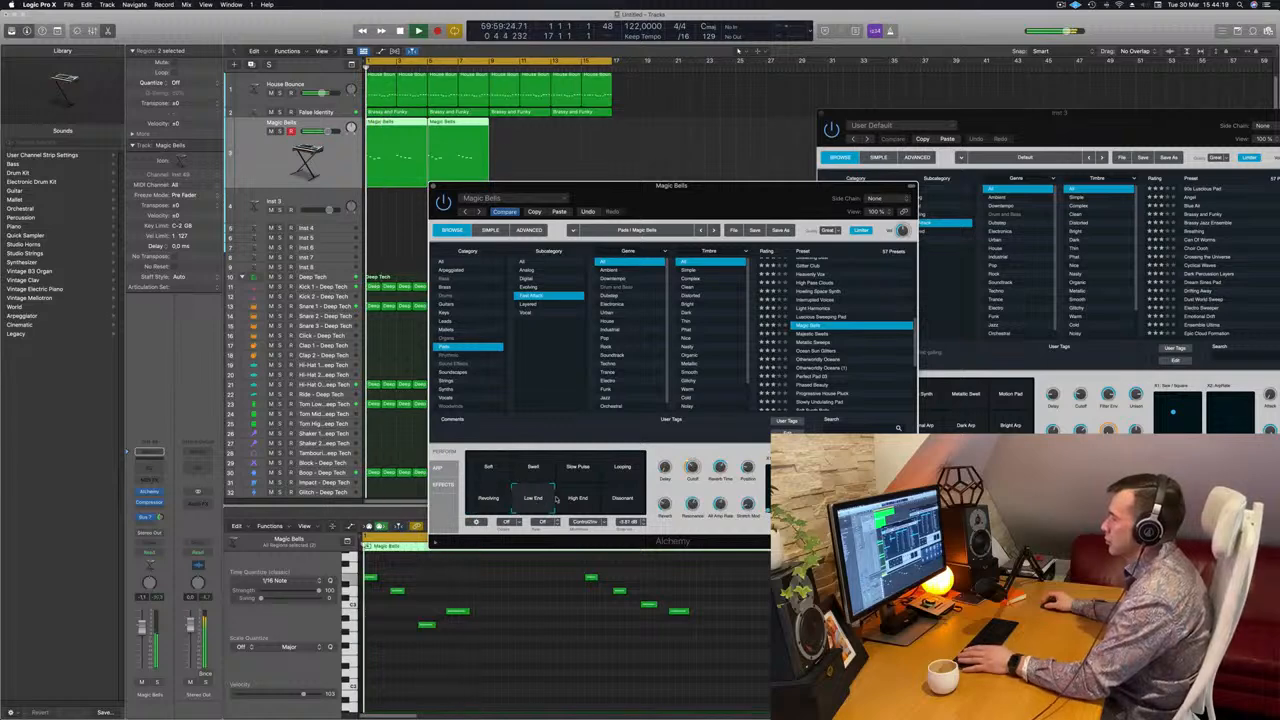
pyautogui.click(575, 500)
pyautogui.click(620, 500)
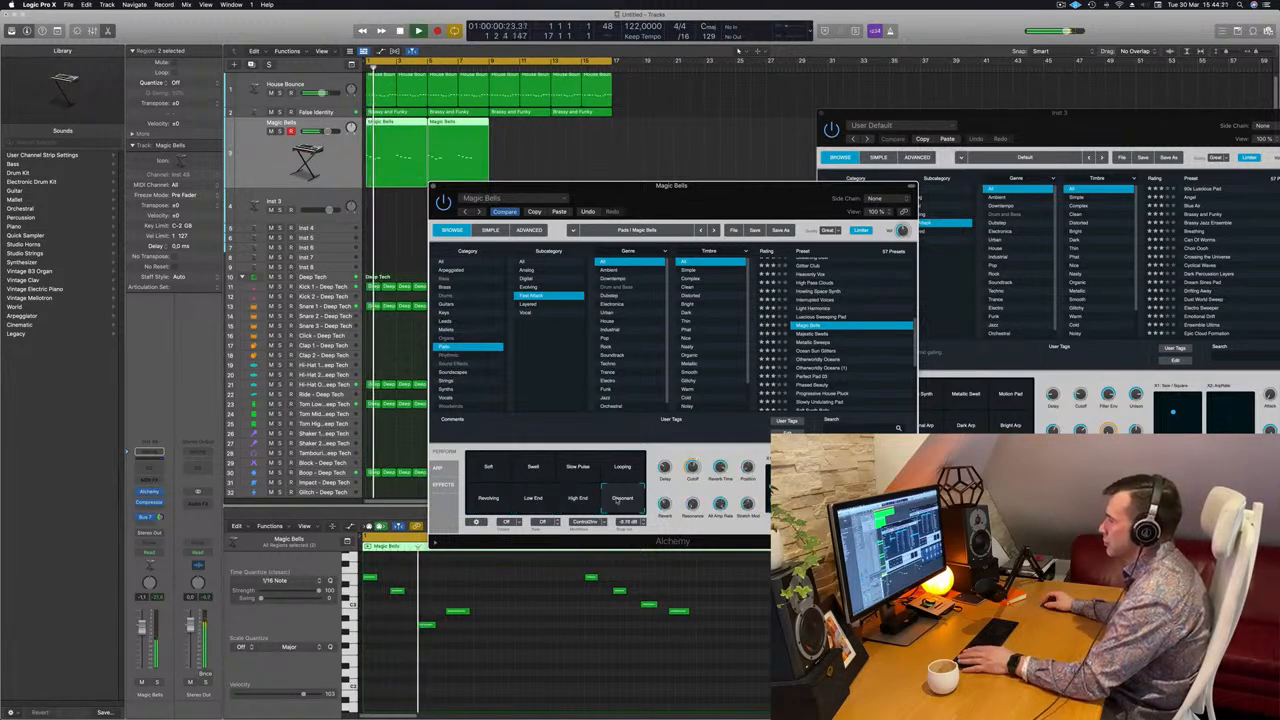
pyautogui.moveTo(742, 187); pyautogui.dragTo(783, 154)
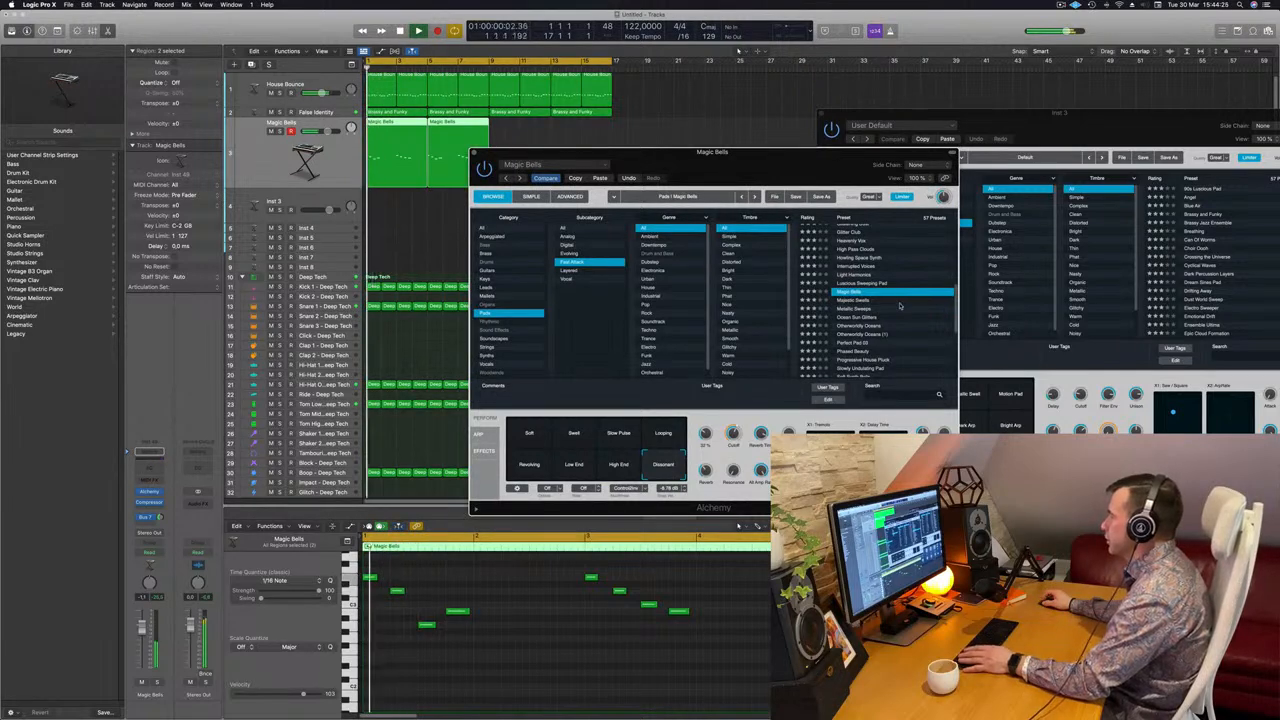
pyautogui.click(538, 433)
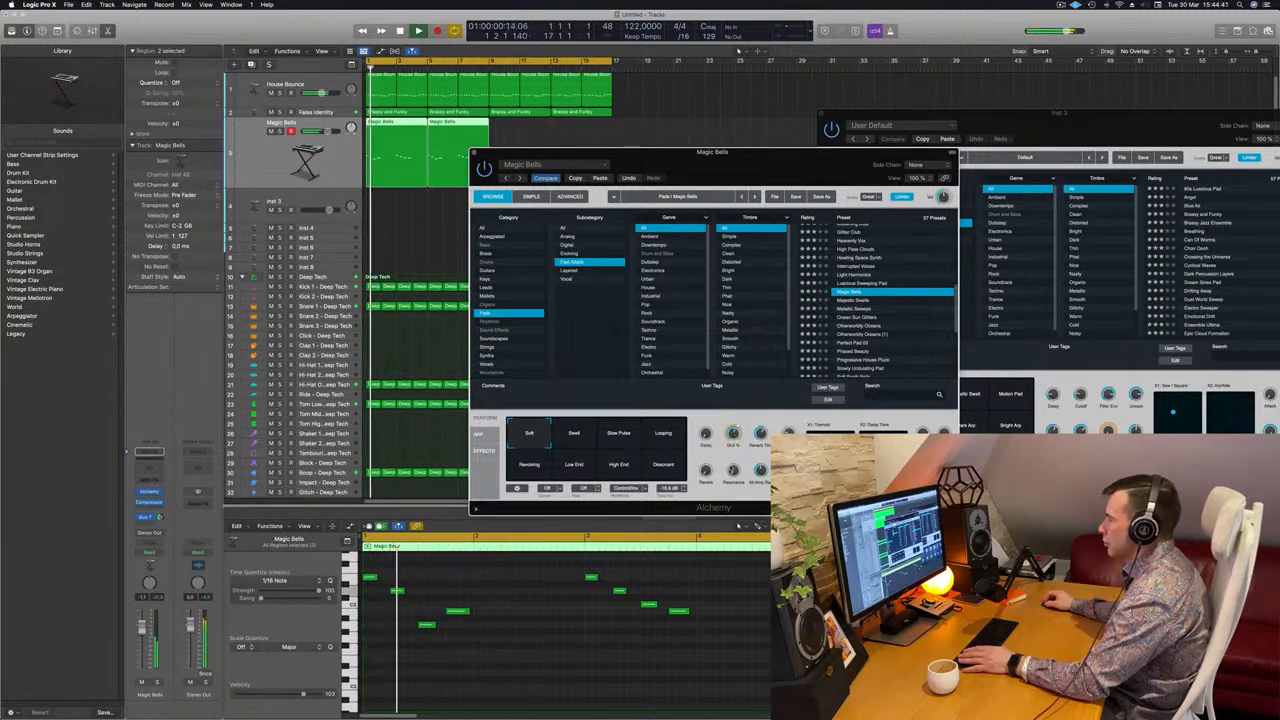
# Step past Majestic Swells, Metallic Sweeps, Ocean Sun Glitters and Otherworldly Oceans to load Perfect Pad 03.
pyautogui.press('Down')
pyautogui.moveTo(774, 158); pyautogui.dragTo(890, 128)
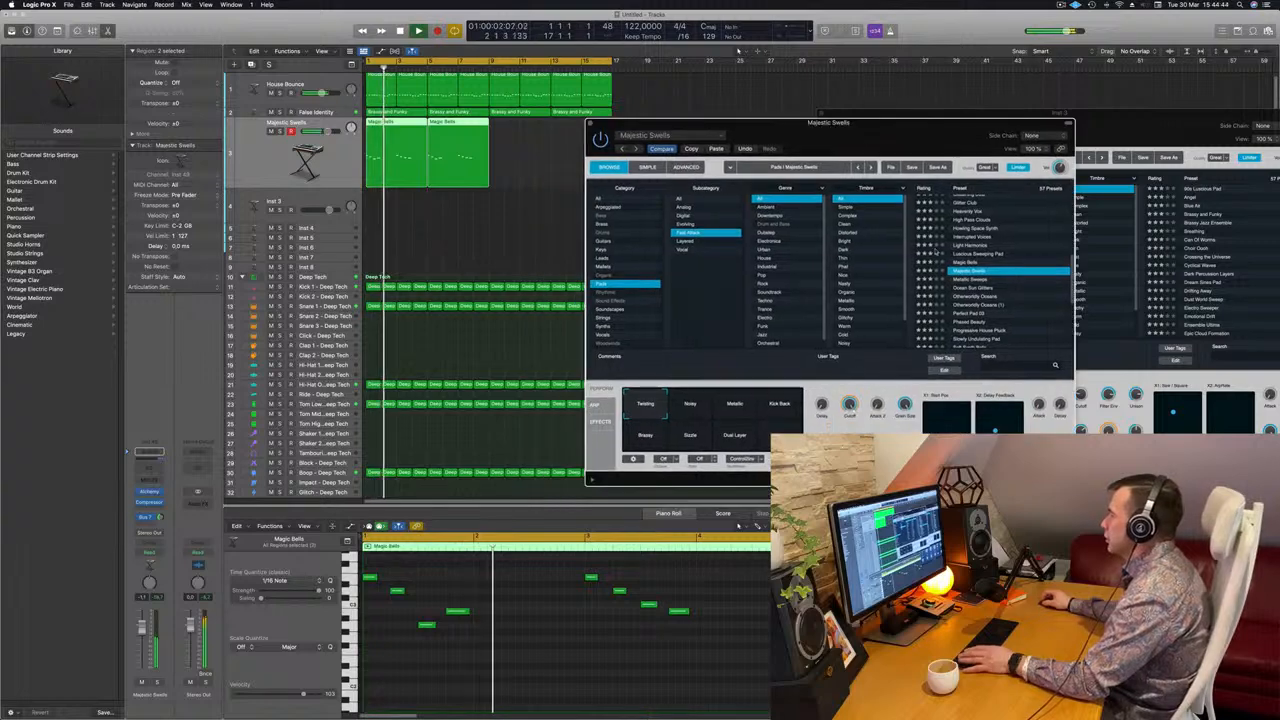
pyautogui.click(967, 280)
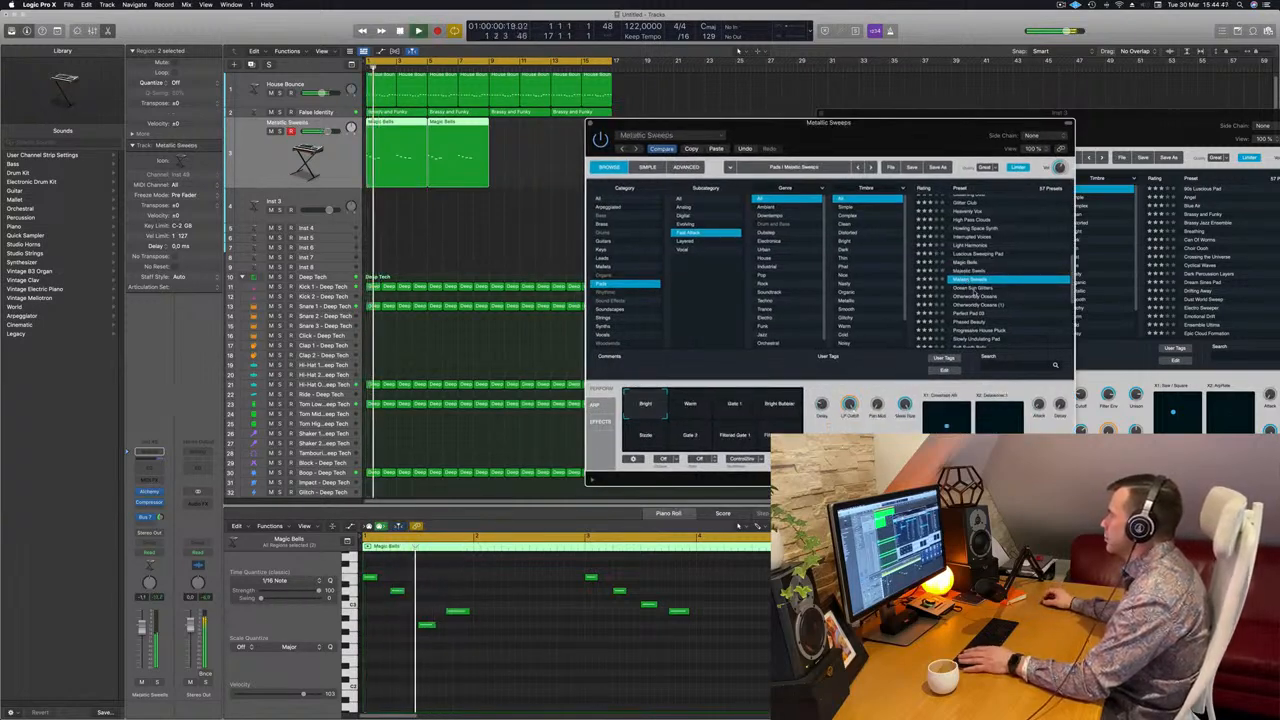
pyautogui.click(974, 289)
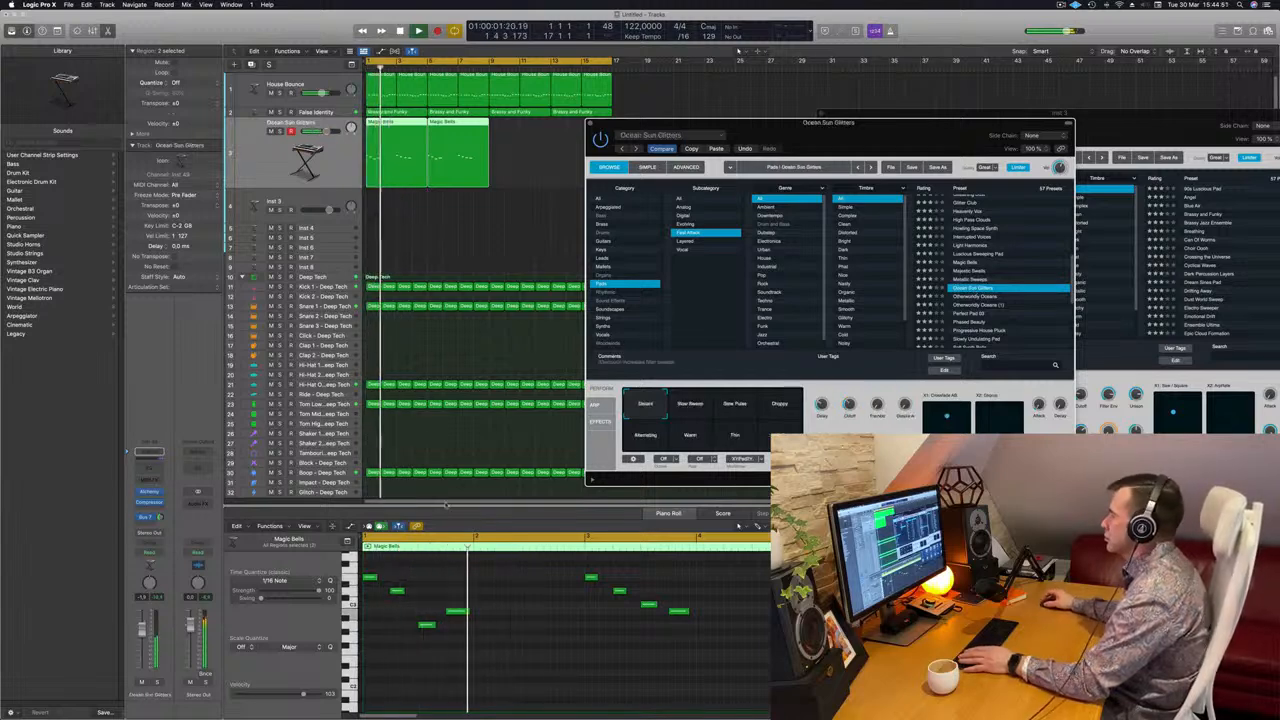
pyautogui.click(983, 297)
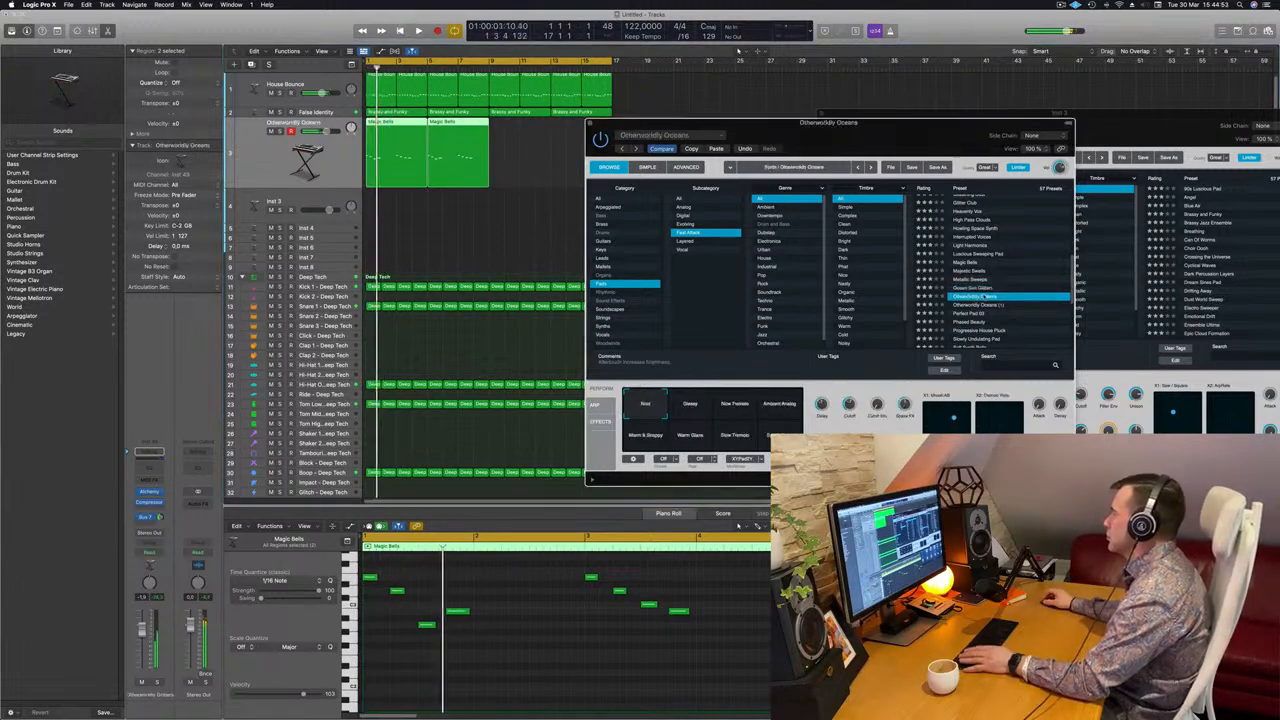
pyautogui.scroll(-1, 983, 296)
pyautogui.click(980, 296)
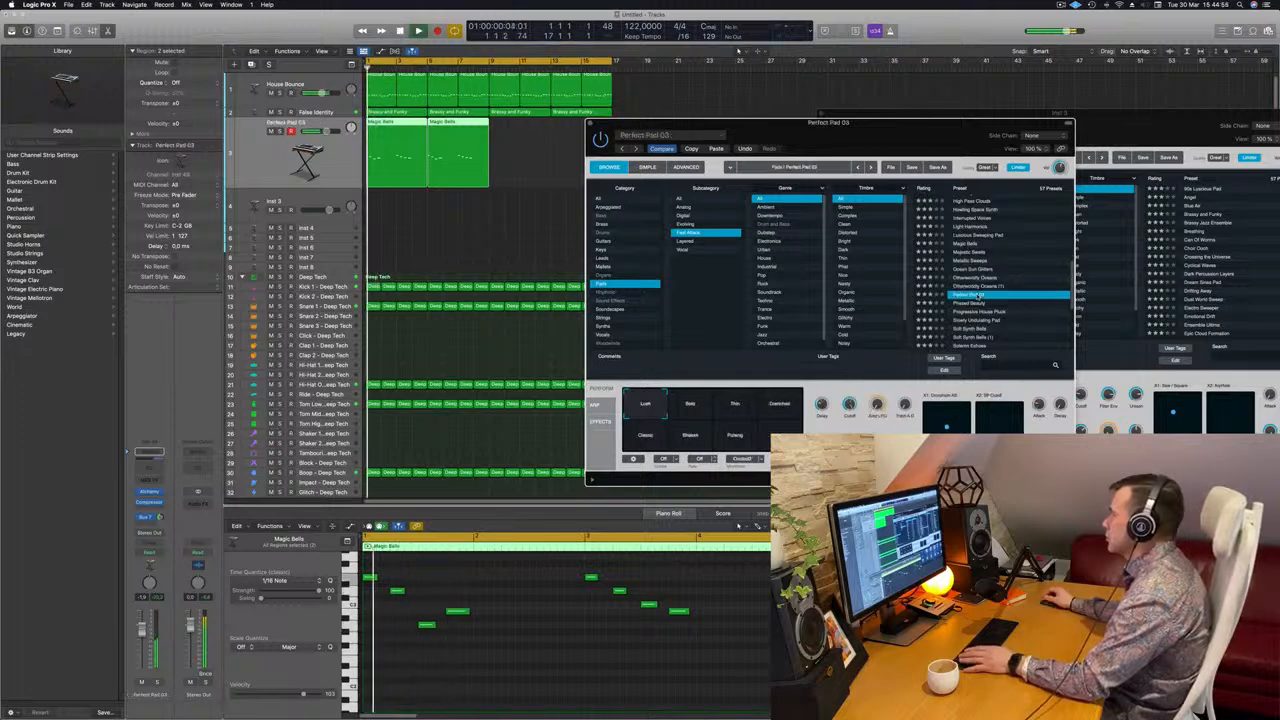
pyautogui.moveTo(848, 129); pyautogui.dragTo(898, 118)
# Lower the pad track's fader to -5.7 dB while replaying from the start.
pyautogui.press('Return')
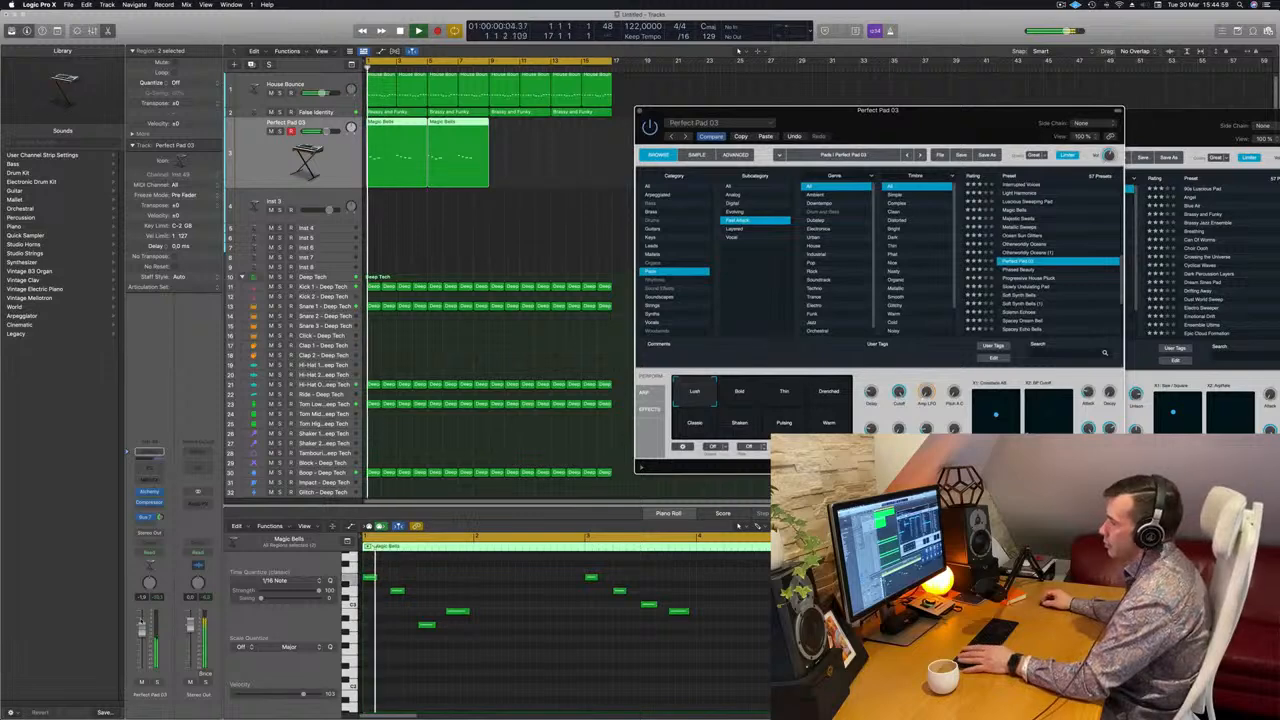
pyautogui.press('Return')
pyautogui.moveTo(141, 630); pyautogui.dragTo(141, 639)
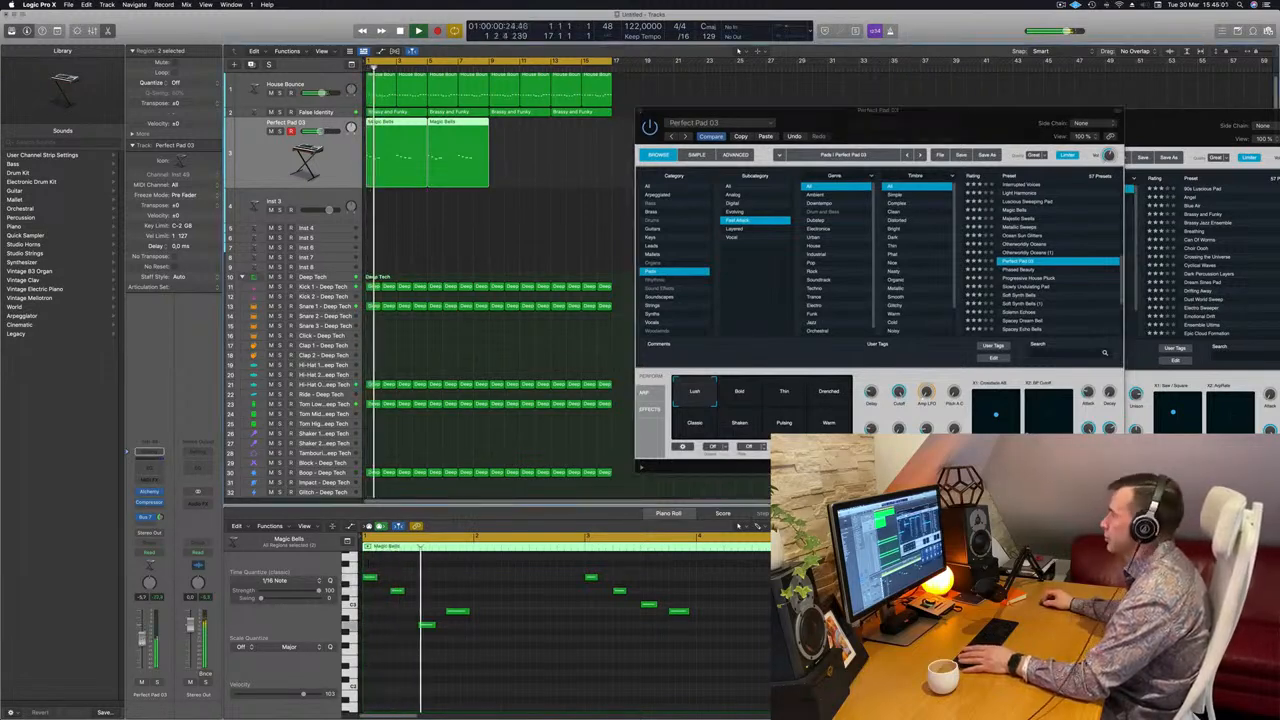
pyautogui.moveTo(911, 131); pyautogui.dragTo(976, 182)
# Copy a late melody note to bar 4 and delete the second Magic Bells region.
pyautogui.click(680, 610)
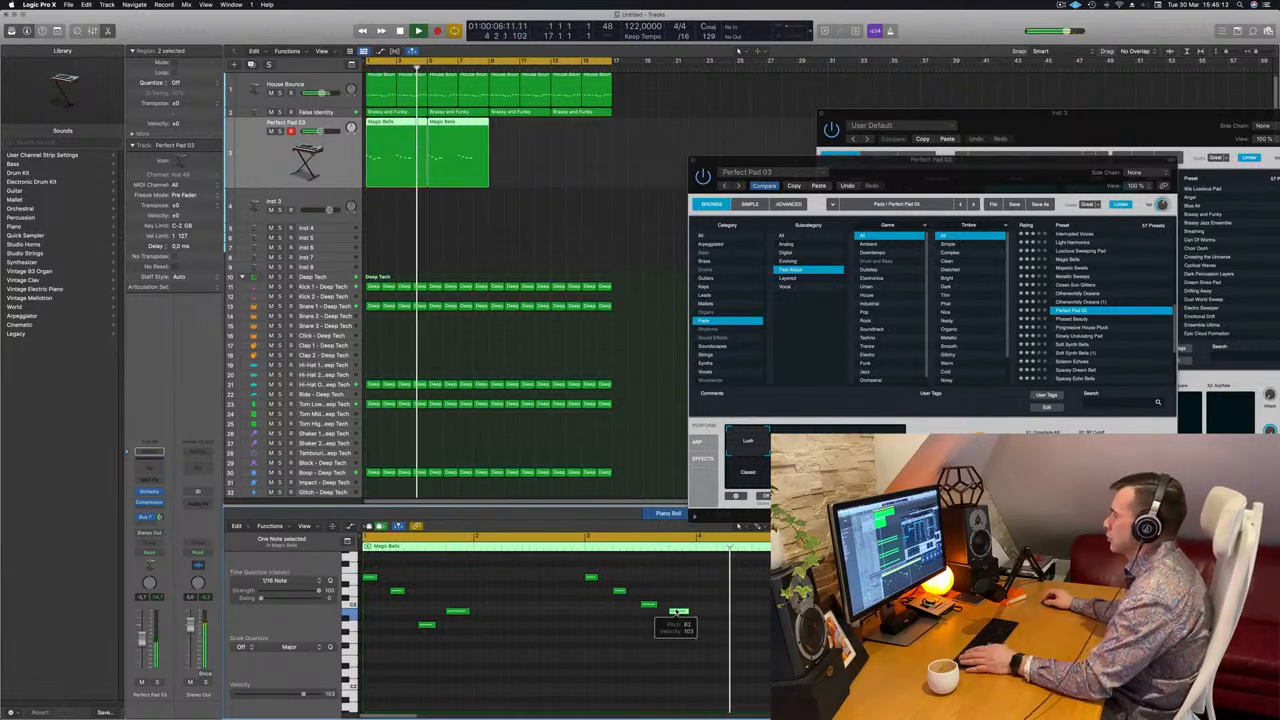
pyautogui.moveTo(679, 612); pyautogui.dragTo(706, 625)
pyautogui.scroll(-3, 664, 609)
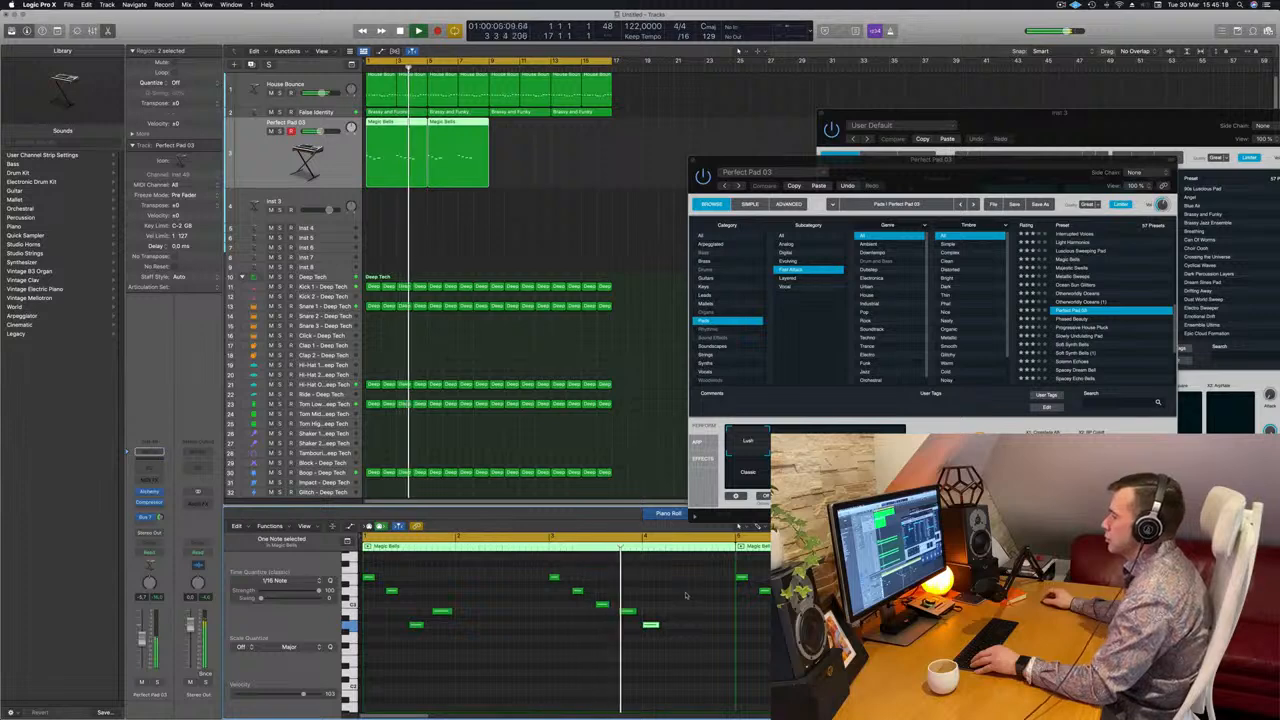
pyautogui.scroll(-1, 678, 600)
pyautogui.press('space')
pyautogui.press('space')
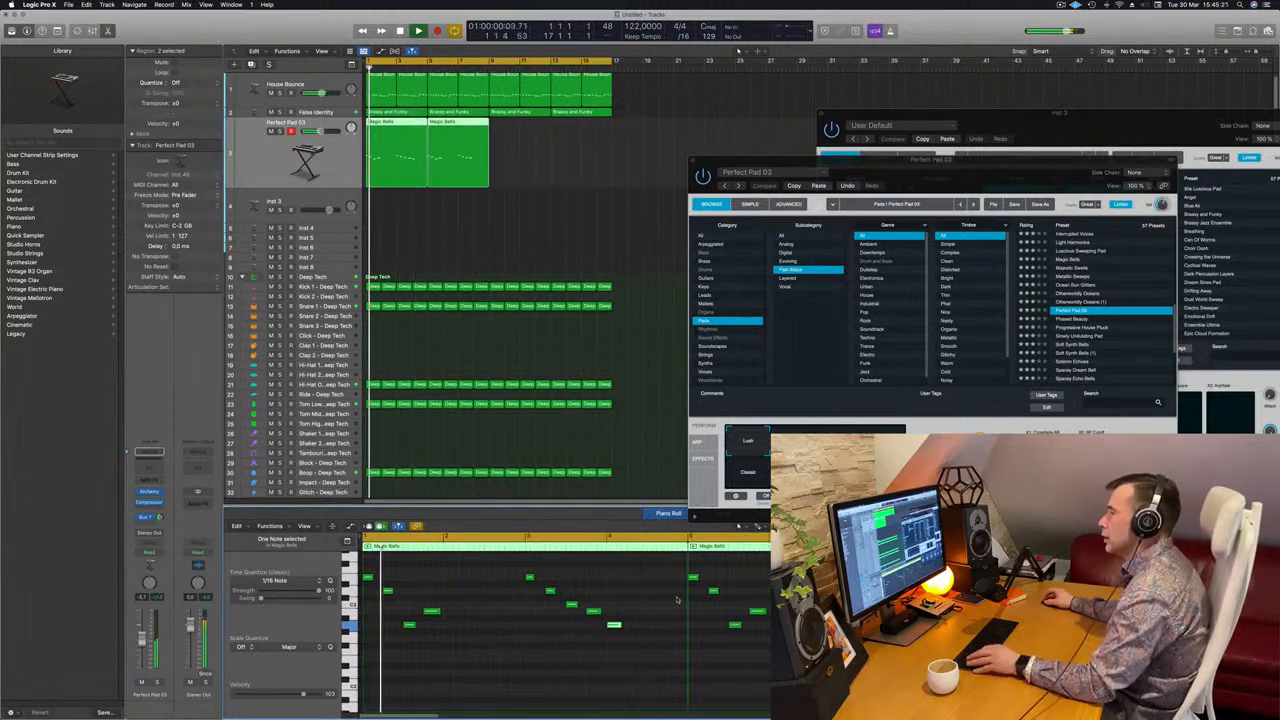
pyautogui.click(467, 150)
pyautogui.press('Delete')
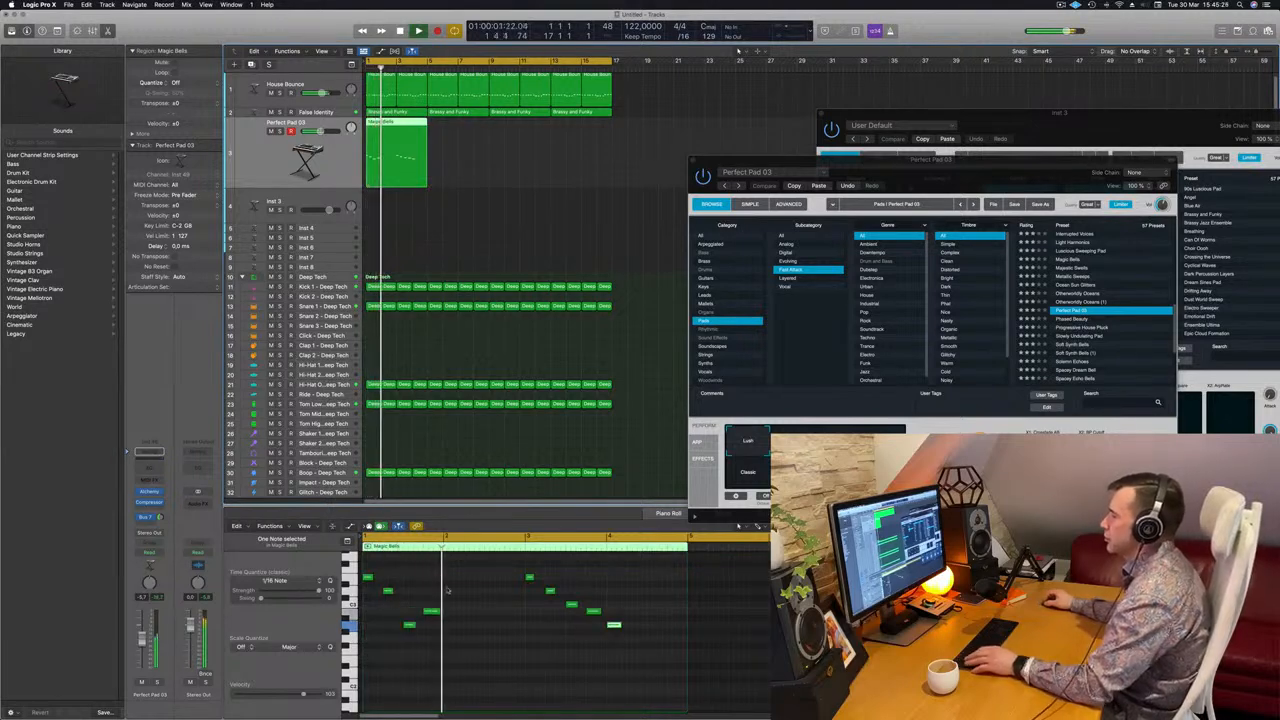
pyautogui.press('space')
# Copy a note to just after bar 2 and delete the unwanted extra note.
pyautogui.moveTo(410, 626); pyautogui.dragTo(451, 626)
pyautogui.press('space')
pyautogui.press('space')
pyautogui.scroll(2, 483, 610)
pyautogui.scroll(-2, 483, 610)
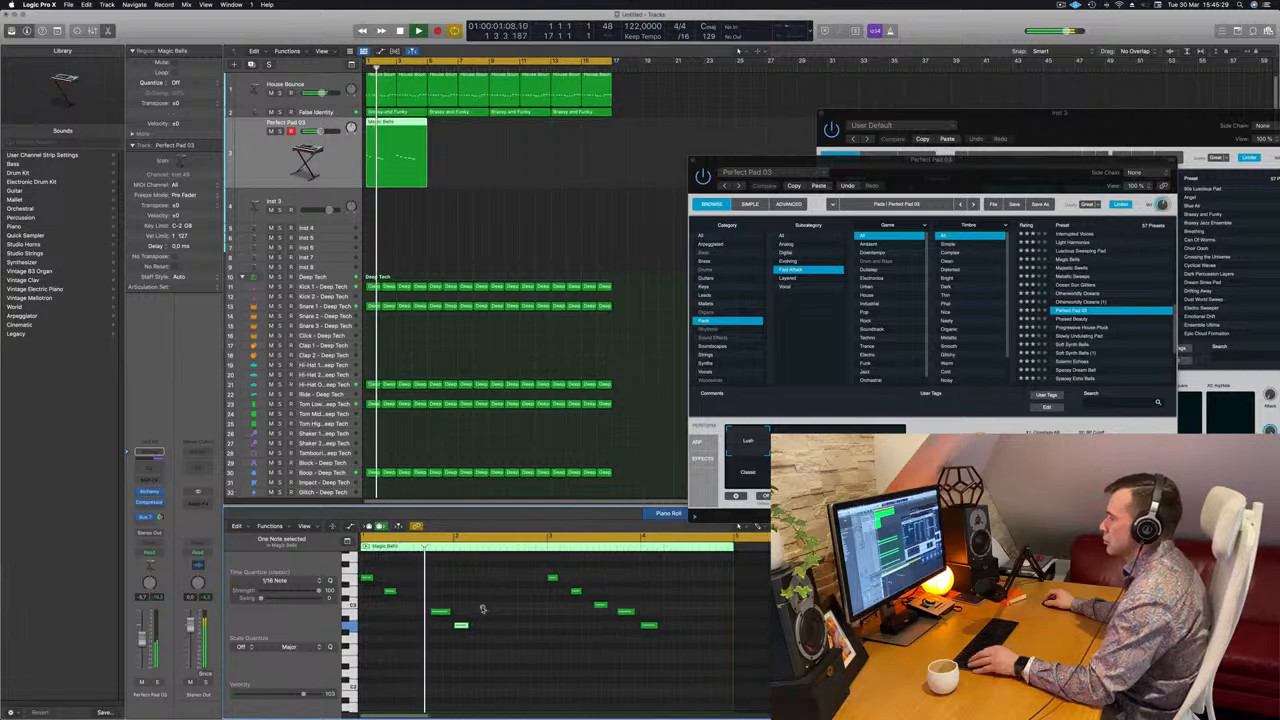
pyautogui.press('super+z')
pyautogui.press('space')
pyautogui.press('space')
pyautogui.moveTo(415, 627); pyautogui.dragTo(456, 624)
pyautogui.press('space')
pyautogui.press('space')
pyautogui.scroll(-1, 456, 636)
pyautogui.hscroll(3, 456, 638)
pyautogui.hscroll(1, 456, 638)
pyautogui.hscroll(-3, 453, 628)
pyautogui.press('space')
pyautogui.press('space')
pyautogui.click(450, 641)
pyautogui.press('Delete')
# Try the Bold pad variation, then switch to Classic.
pyautogui.moveTo(940, 187); pyautogui.dragTo(880, 208)
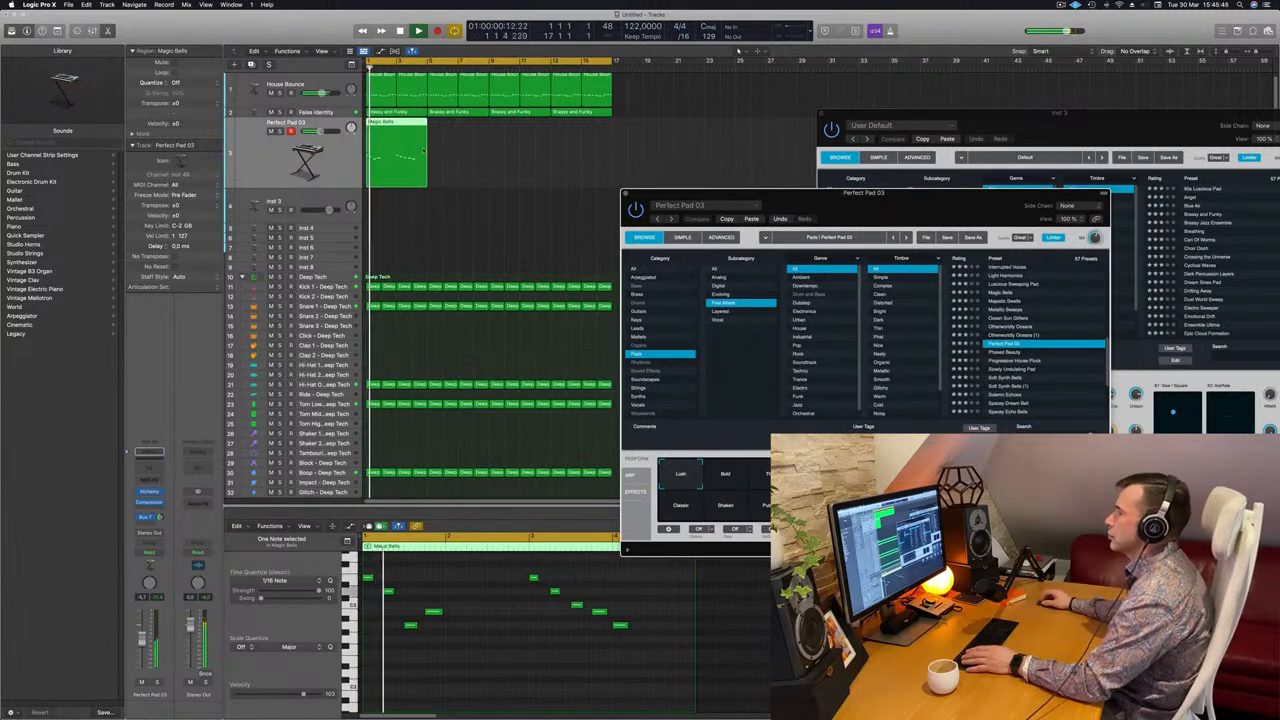
pyautogui.click(733, 481)
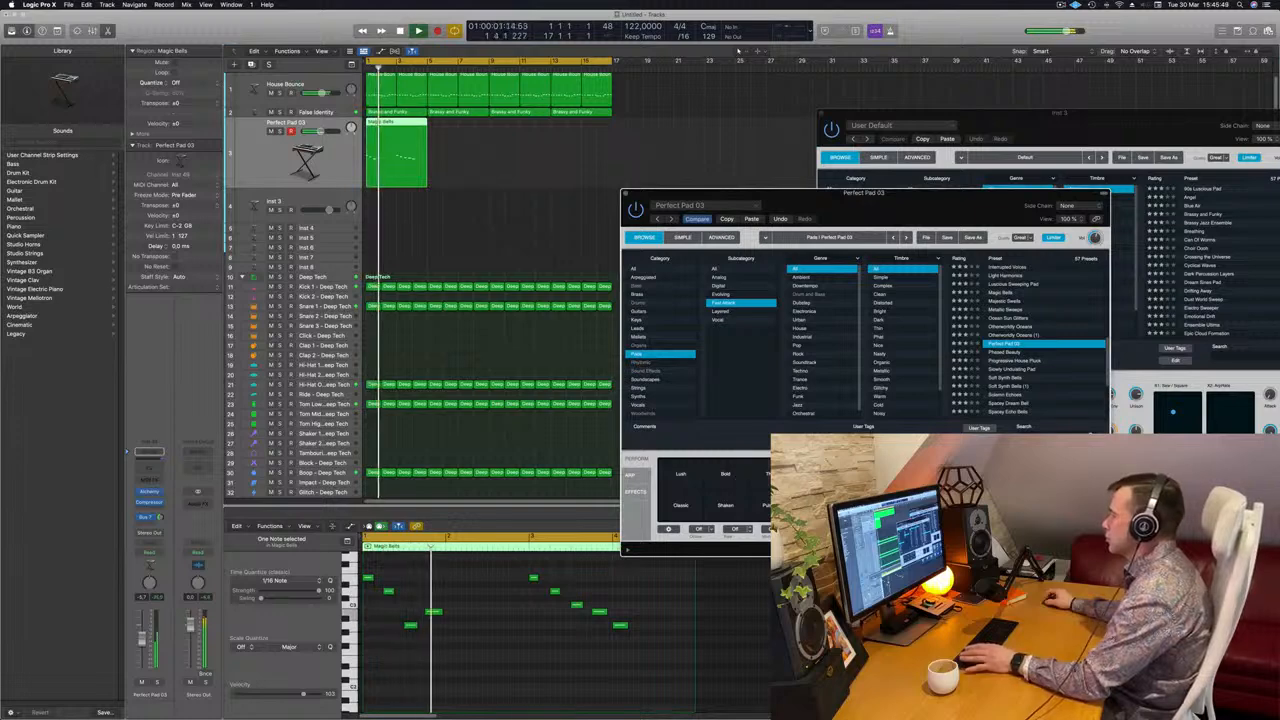
pyautogui.click(680, 506)
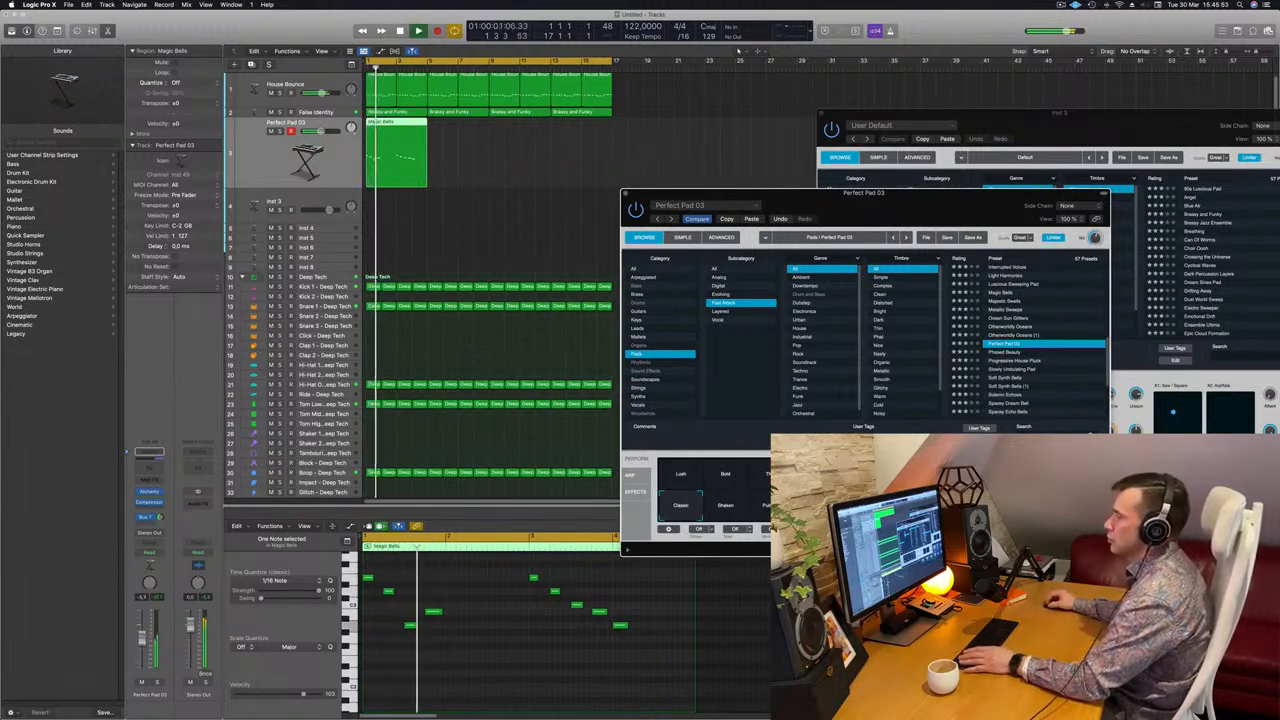
# Enable the Channel EQ low cut on the pad track at about 350 Hz.
pyautogui.click(151, 456)
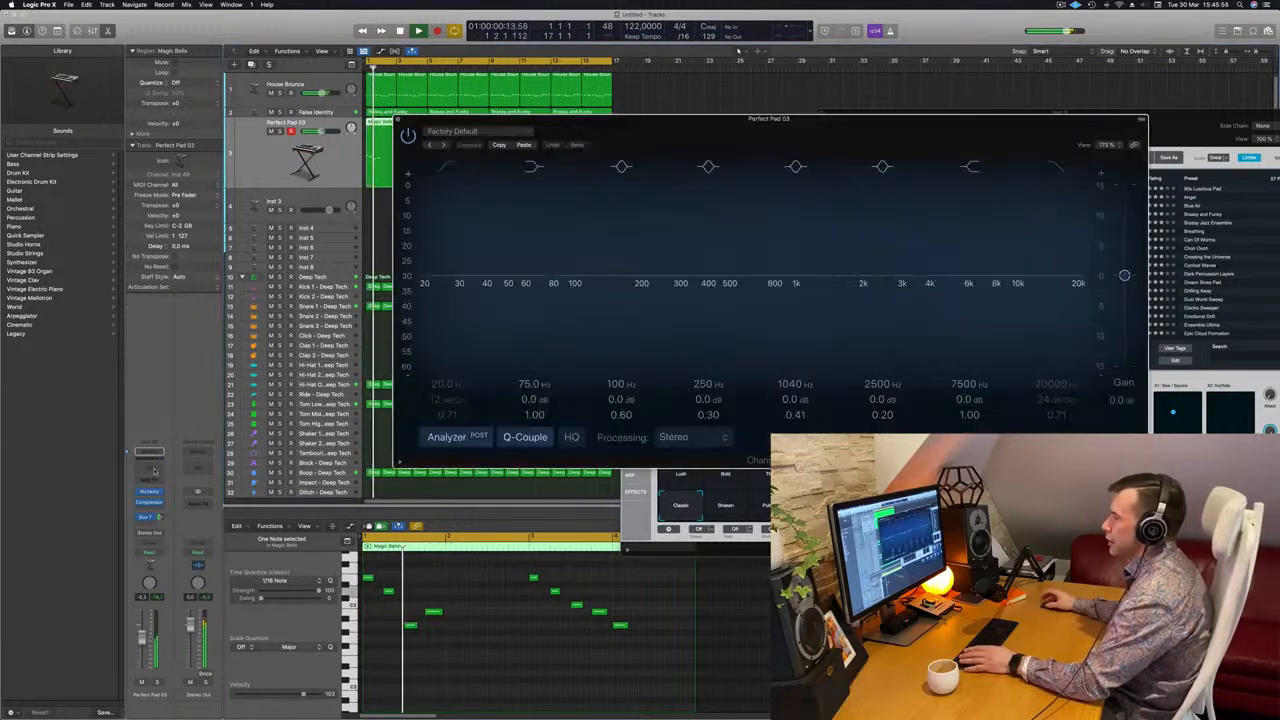
pyautogui.click(449, 167)
pyautogui.moveTo(484, 222); pyautogui.dragTo(745, 196)
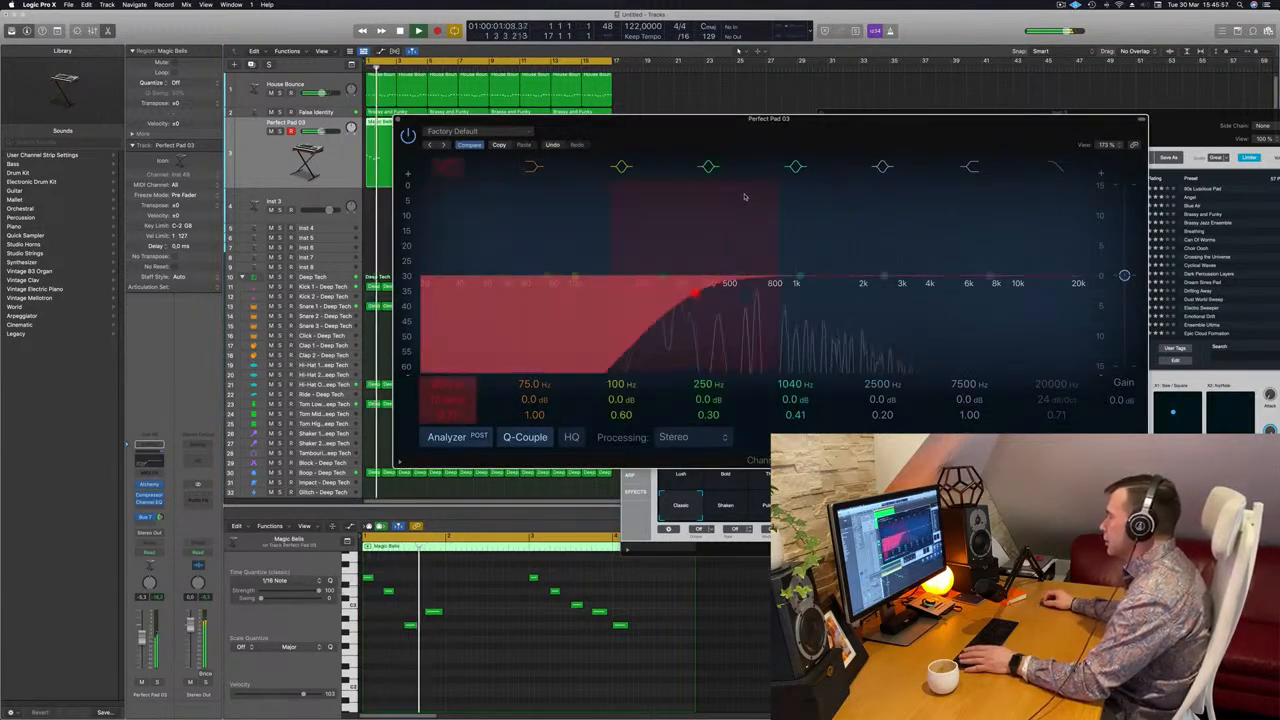
# Set the Bus 7 send to 0 dB and duplicate the Magic Bells region after itself.
pyautogui.moveTo(160, 518)
pyautogui.mouseDown()
pyautogui.moveTo(163, 477)
pyautogui.moveTo(162, 518)
pyautogui.mouseUp()
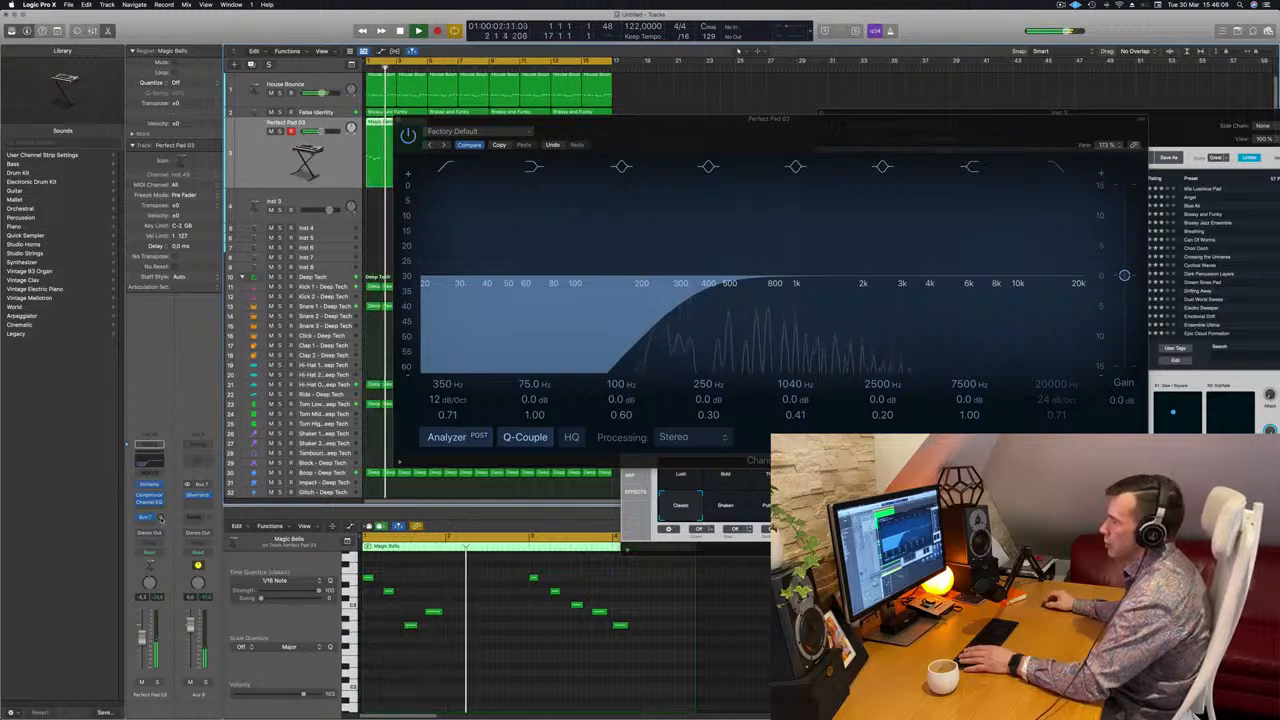
pyautogui.moveTo(640, 118); pyautogui.dragTo(774, 143)
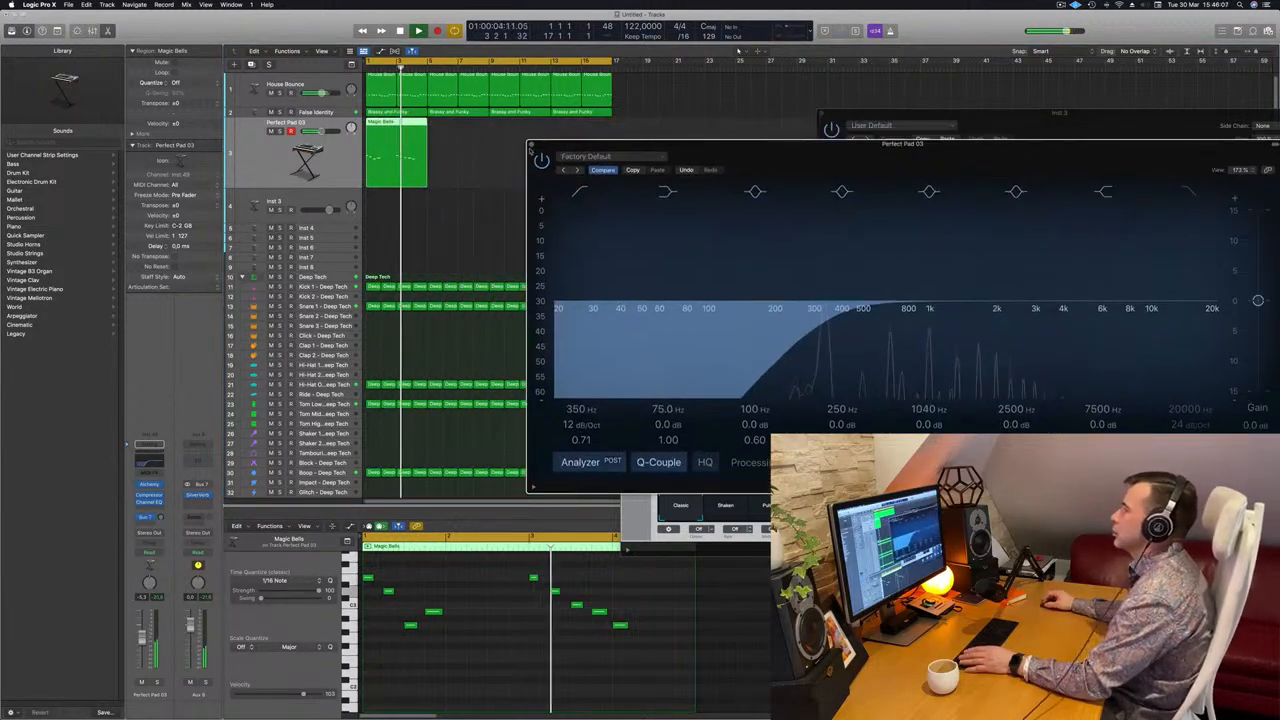
pyautogui.click(533, 146)
pyautogui.moveTo(397, 121); pyautogui.dragTo(458, 126)
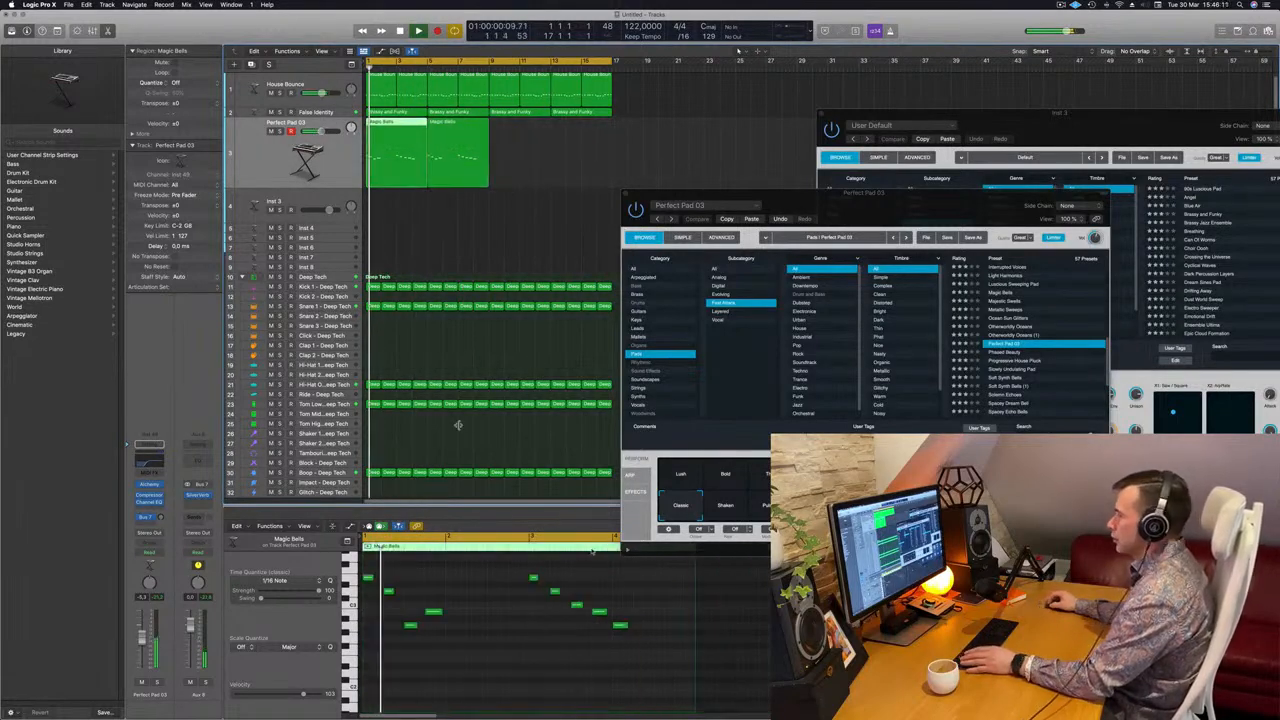
# Inspect both Magic Bells regions' notes and undo the last note move.
pyautogui.click(620, 627)
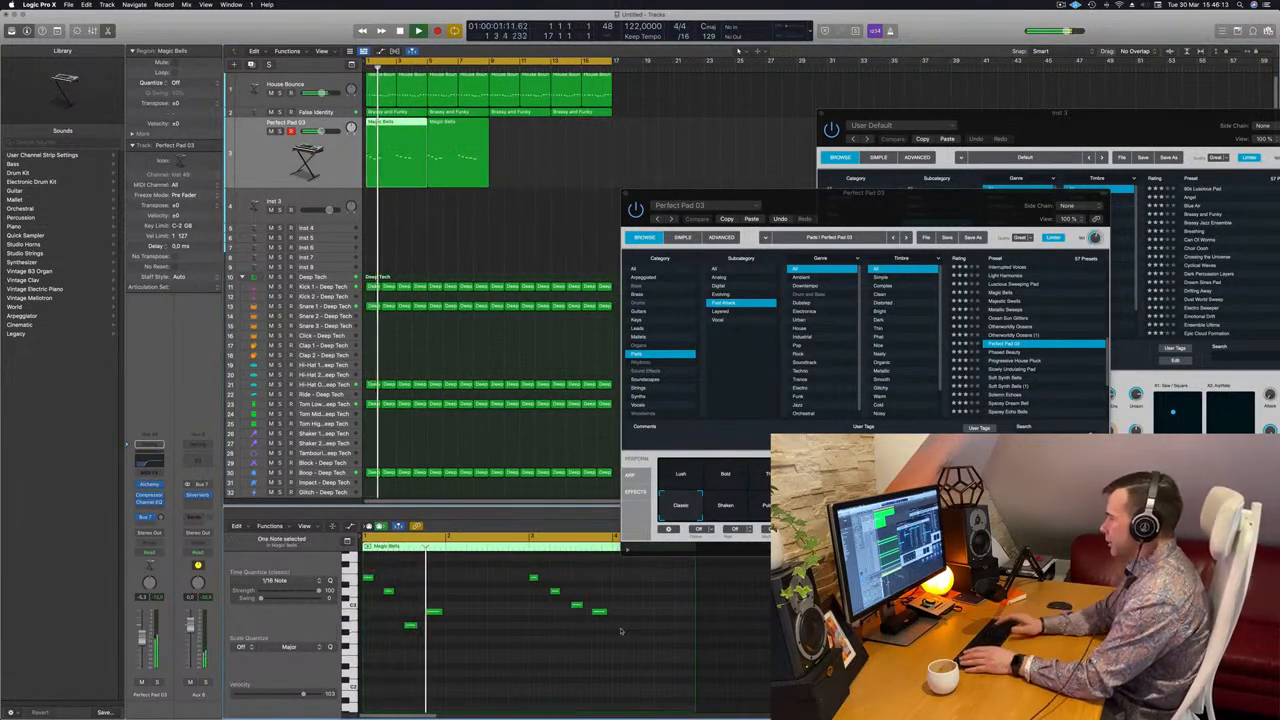
pyautogui.moveTo(877, 206); pyautogui.dragTo(939, 186)
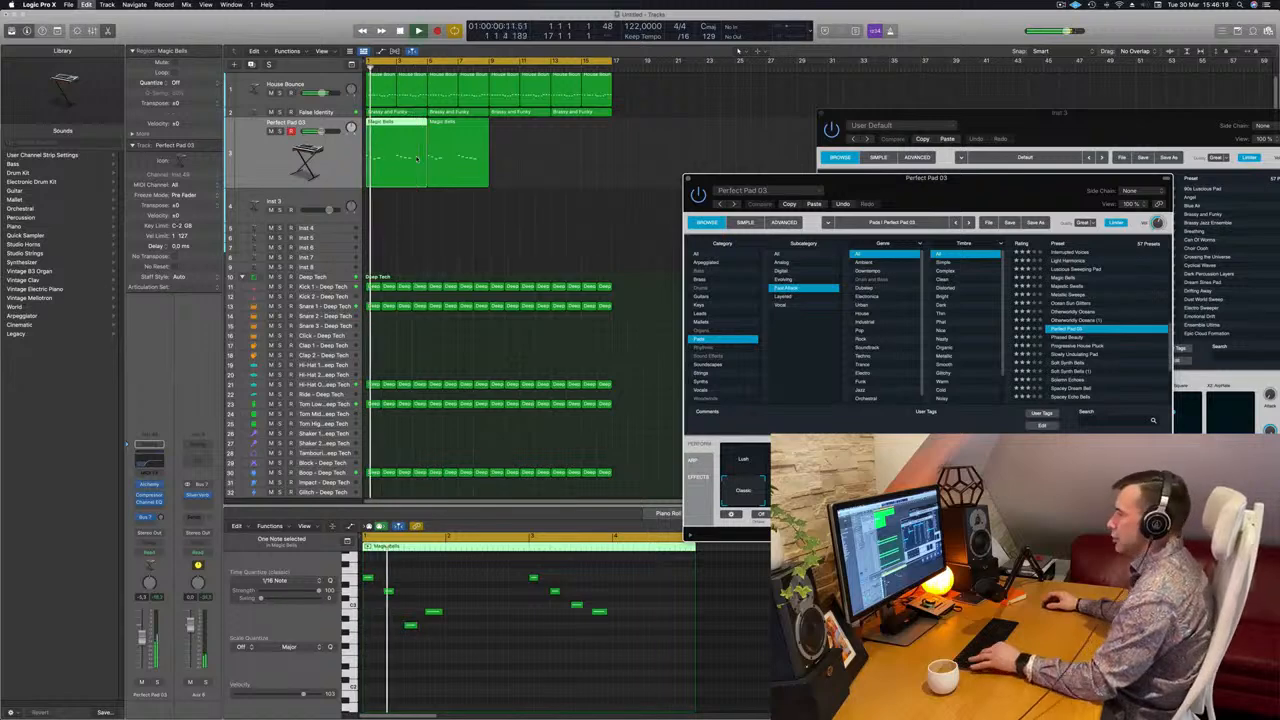
pyautogui.click(477, 148)
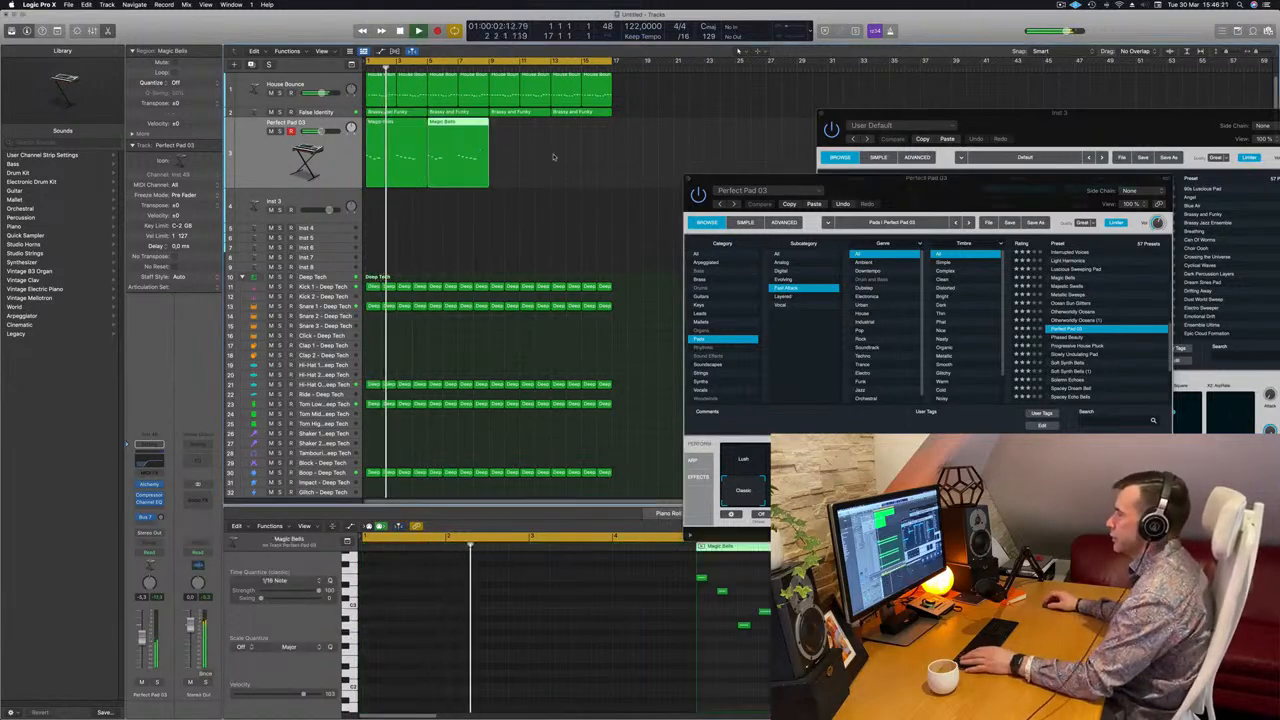
pyautogui.moveTo(886, 178); pyautogui.dragTo(840, 182)
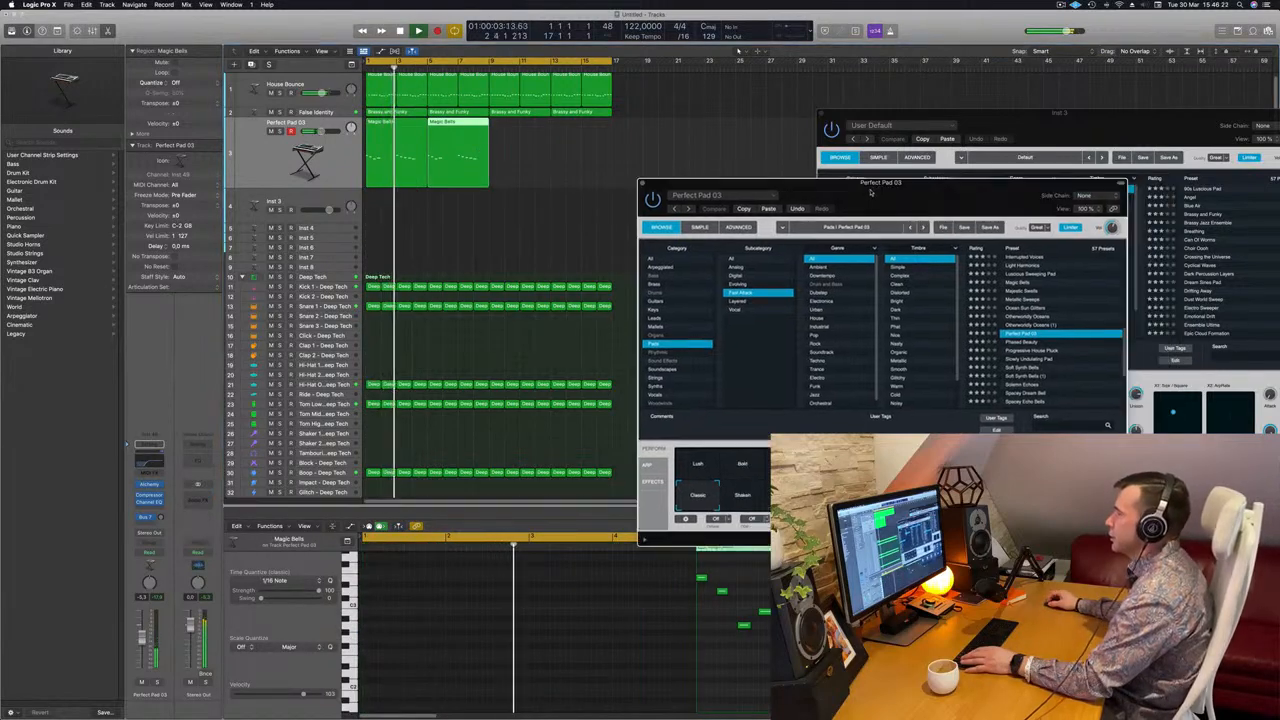
pyautogui.click(398, 150)
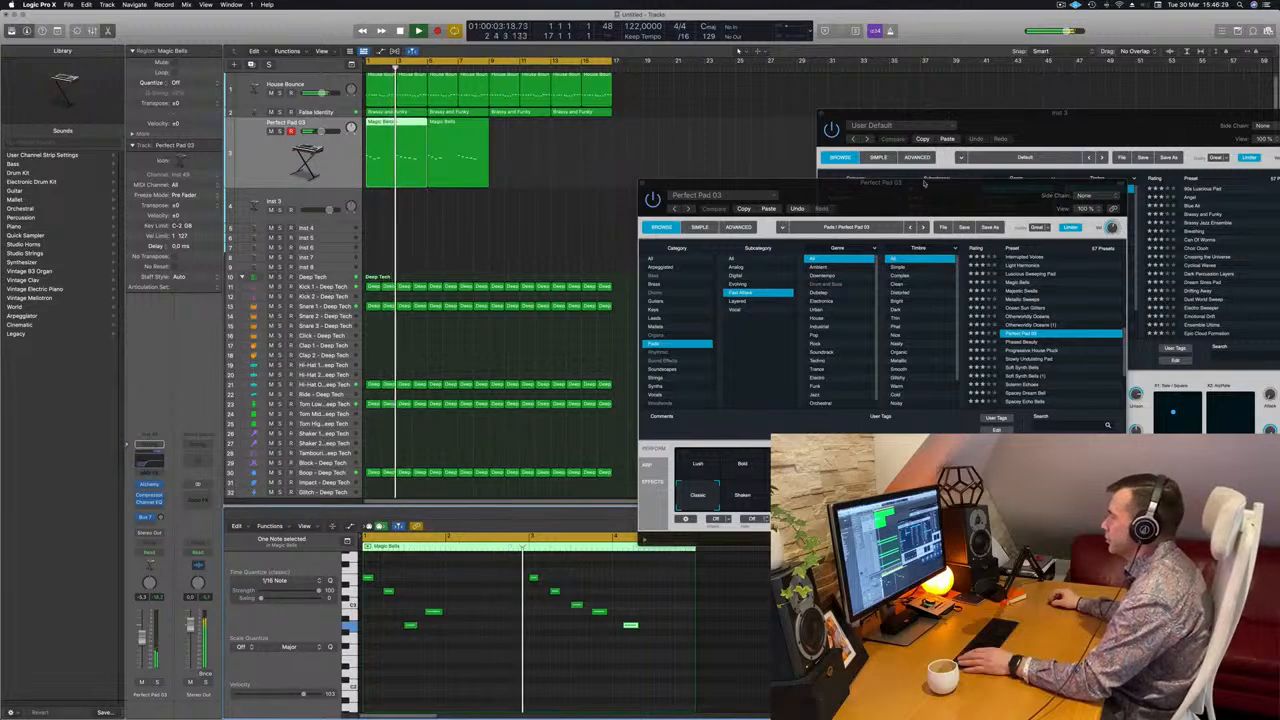
pyautogui.moveTo(924, 186); pyautogui.dragTo(942, 176)
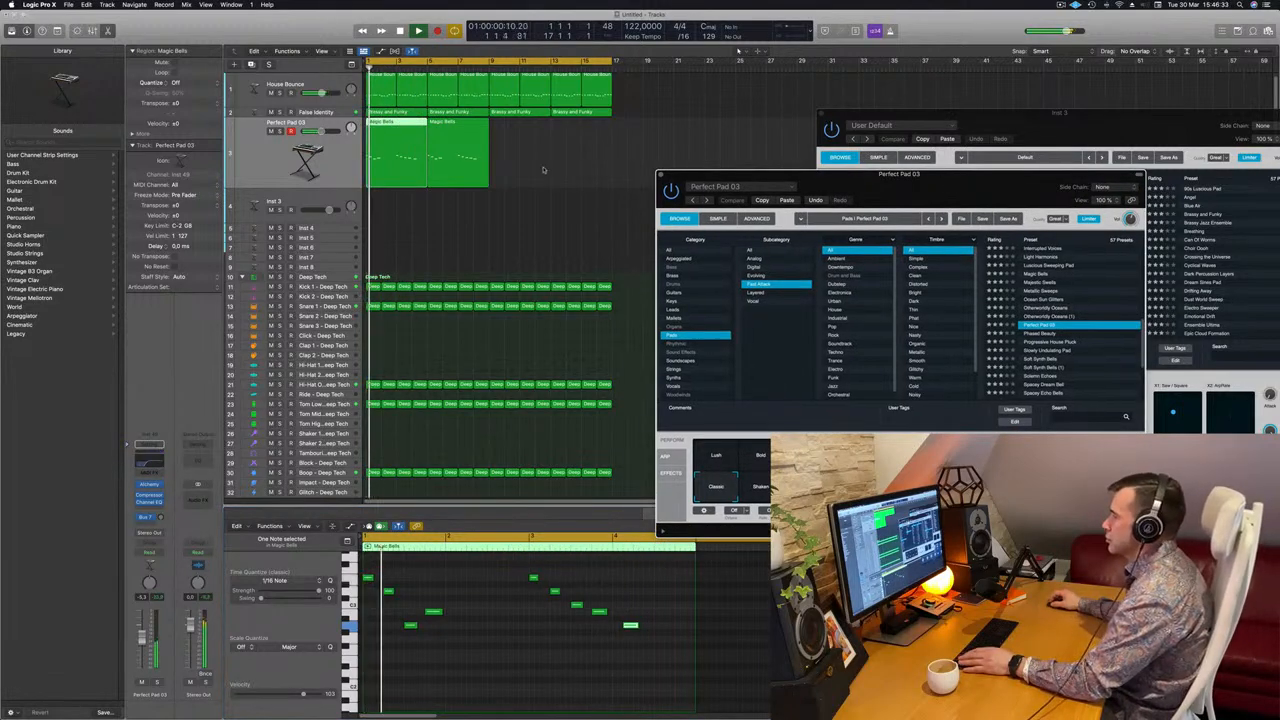
pyautogui.press('super+z')
# Copy both Magic Bells regions after the originals so four regions play back-to-back.
pyautogui.moveTo(802, 186); pyautogui.dragTo(909, 178)
pyautogui.press('Return')
pyautogui.moveTo(562, 162); pyautogui.dragTo(517, 124)
pyautogui.hscroll(-5, 518, 234)
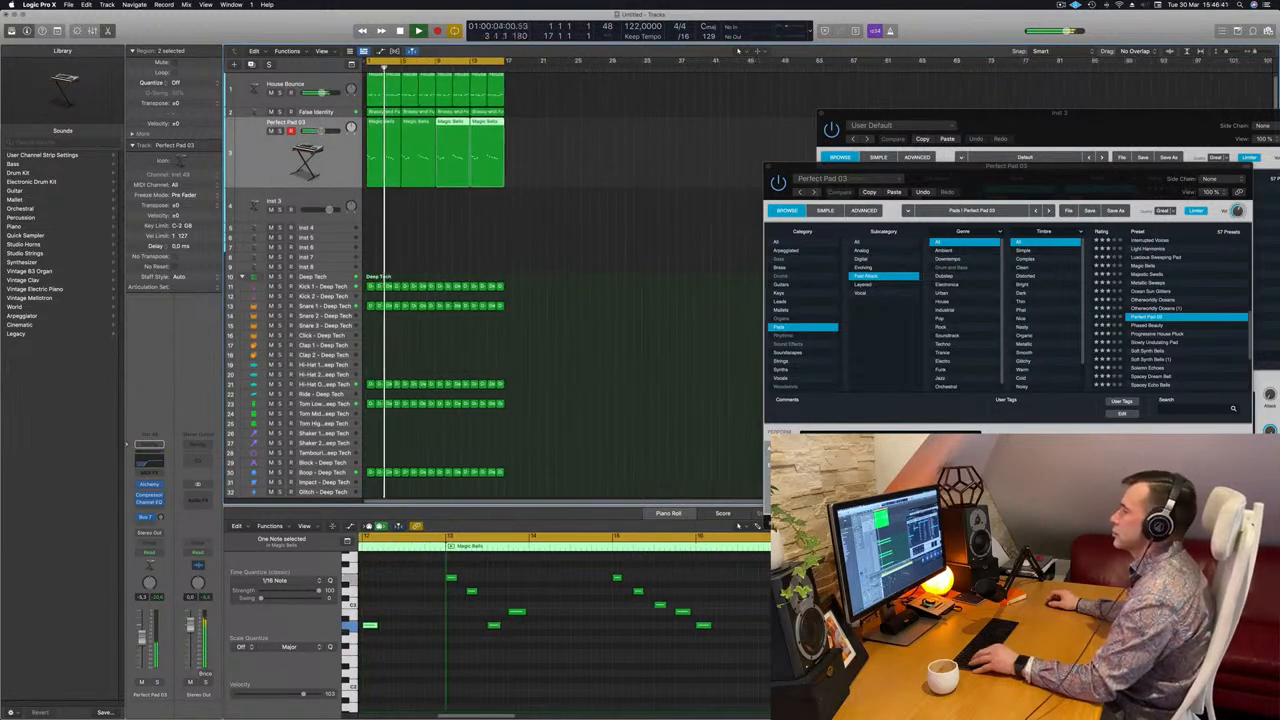
pyautogui.hscroll(3, 519, 232)
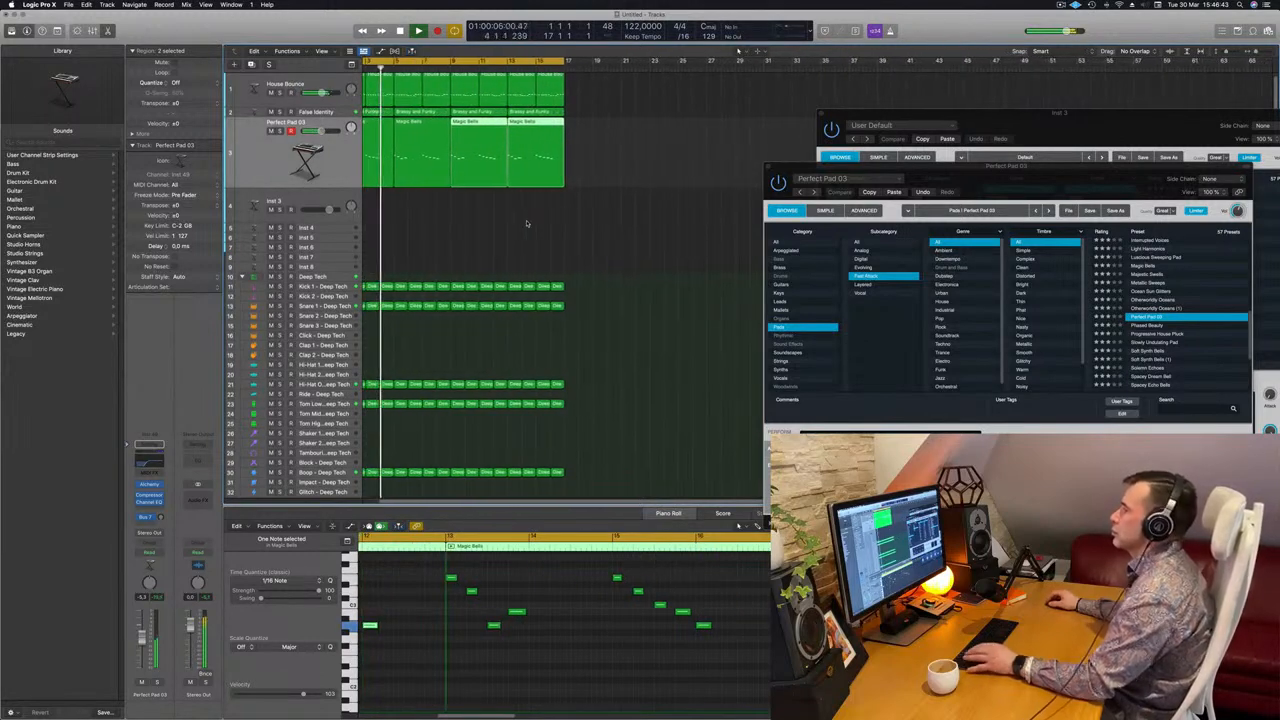
pyautogui.hscroll(3, 526, 223)
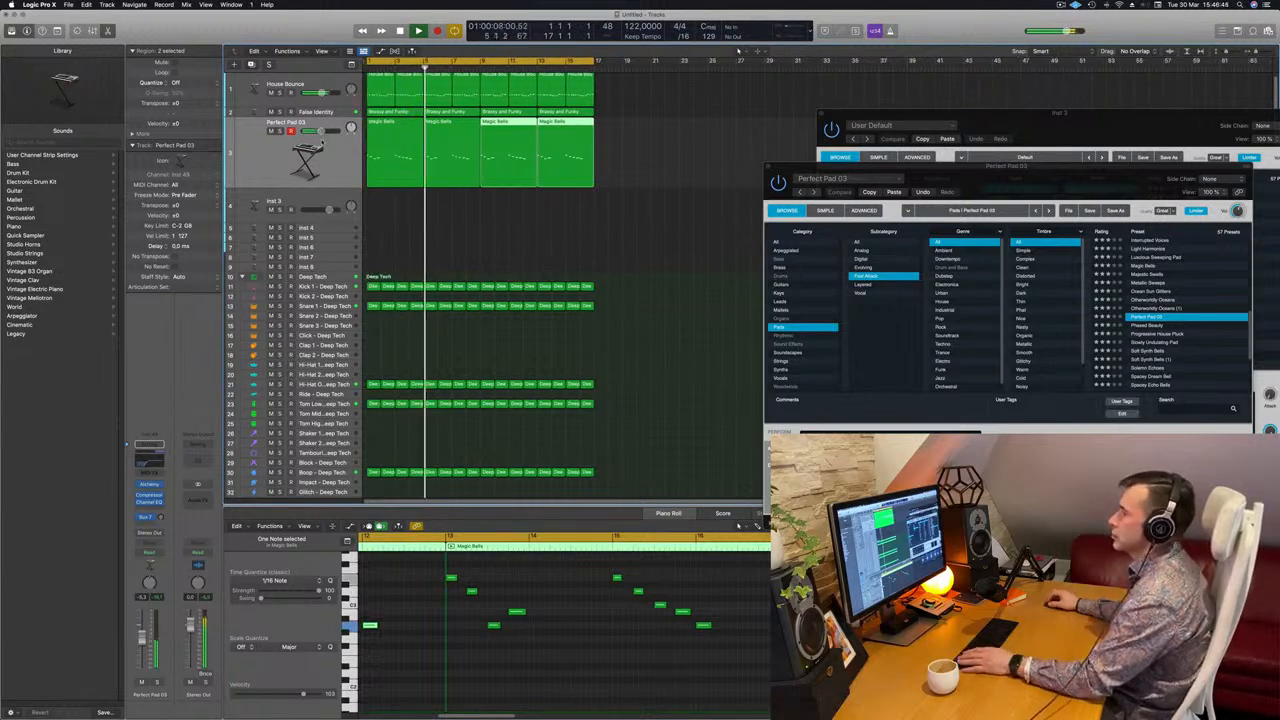
pyautogui.press('Return')
pyautogui.moveTo(971, 172); pyautogui.dragTo(673, 190)
# Pick the Warm variation after trying Shaken and Pulsing, and raise the fader to -2.5 dB.
pyautogui.click(583, 497)
pyautogui.click(630, 498)
pyautogui.click(658, 500)
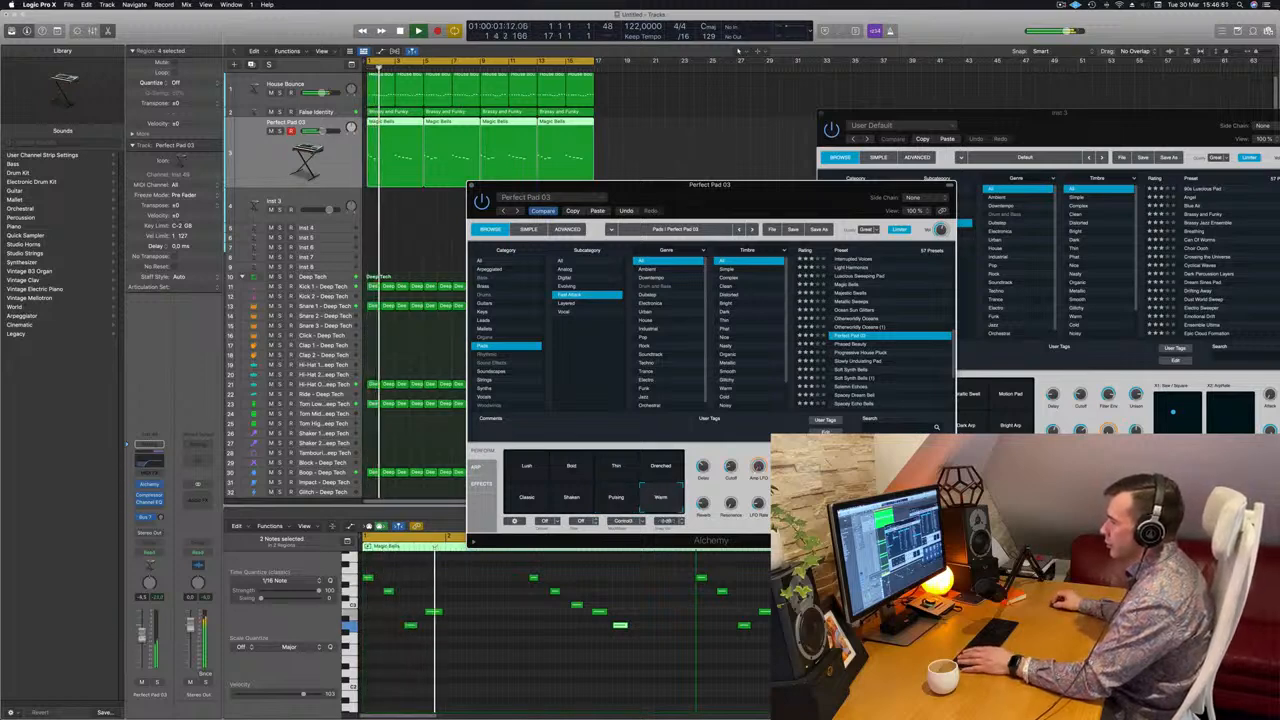
pyautogui.moveTo(141, 637); pyautogui.dragTo(149, 631)
pyautogui.press('Return')
pyautogui.press('Return')
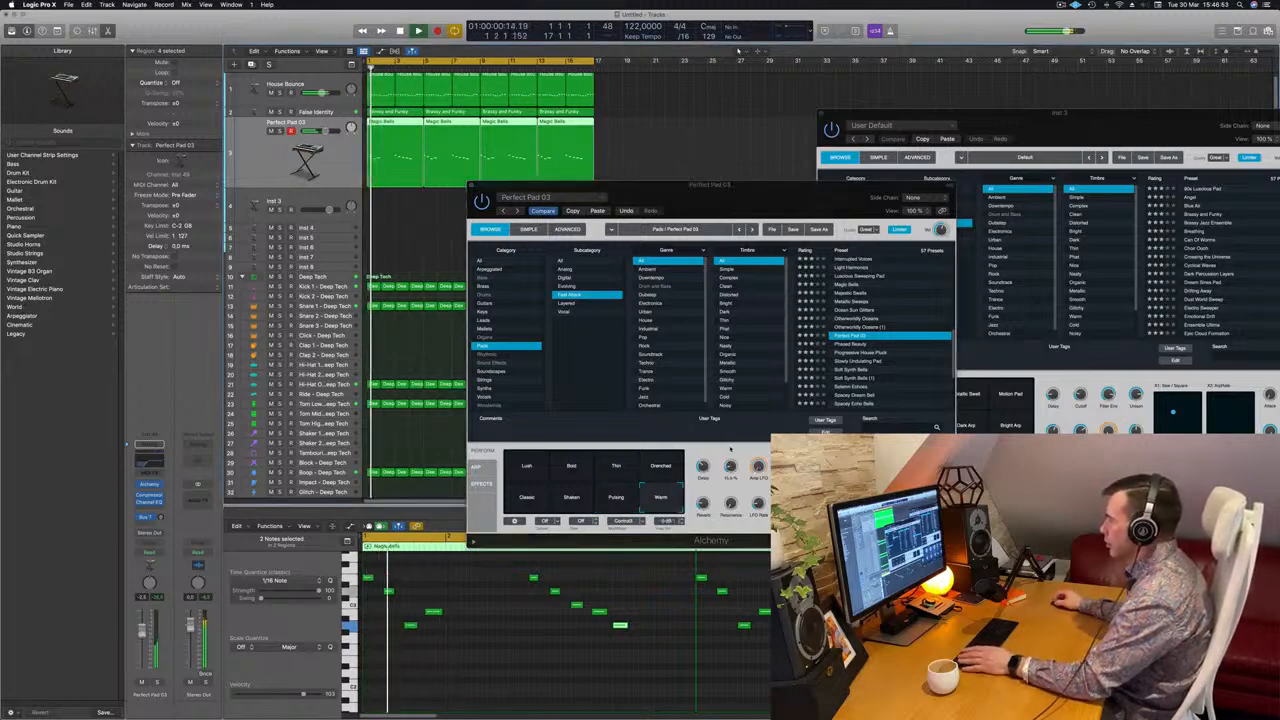
pyautogui.moveTo(731, 451); pyautogui.dragTo(731, 454)
# Replay the loop from bar 1 and mute the False Identity track.
pyautogui.moveTo(720, 217); pyautogui.dragTo(733, 181)
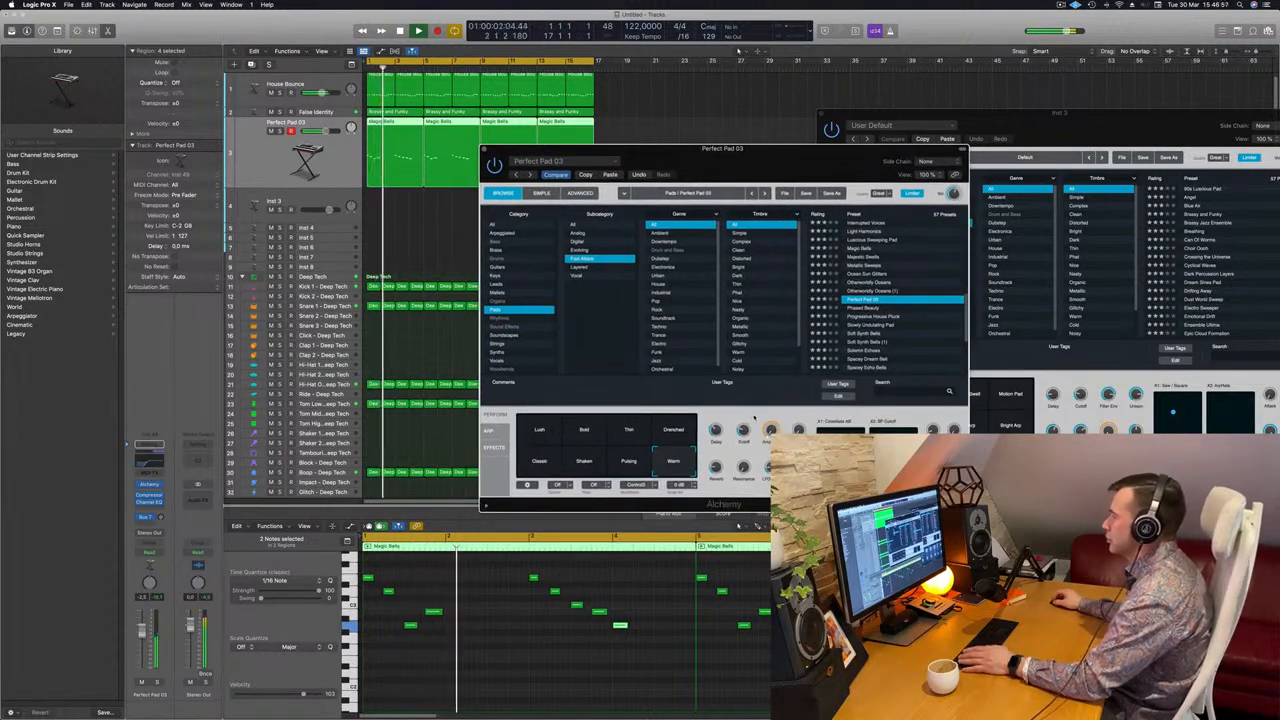
pyautogui.press('space')
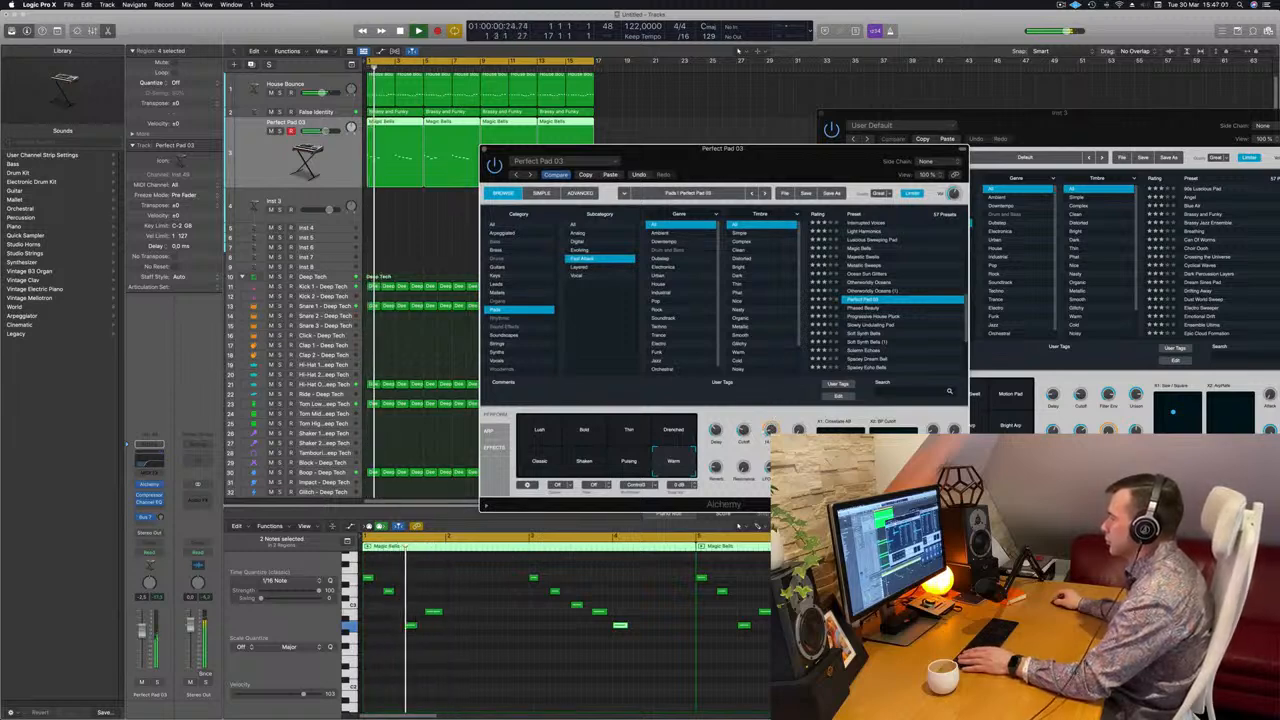
pyautogui.press('space')
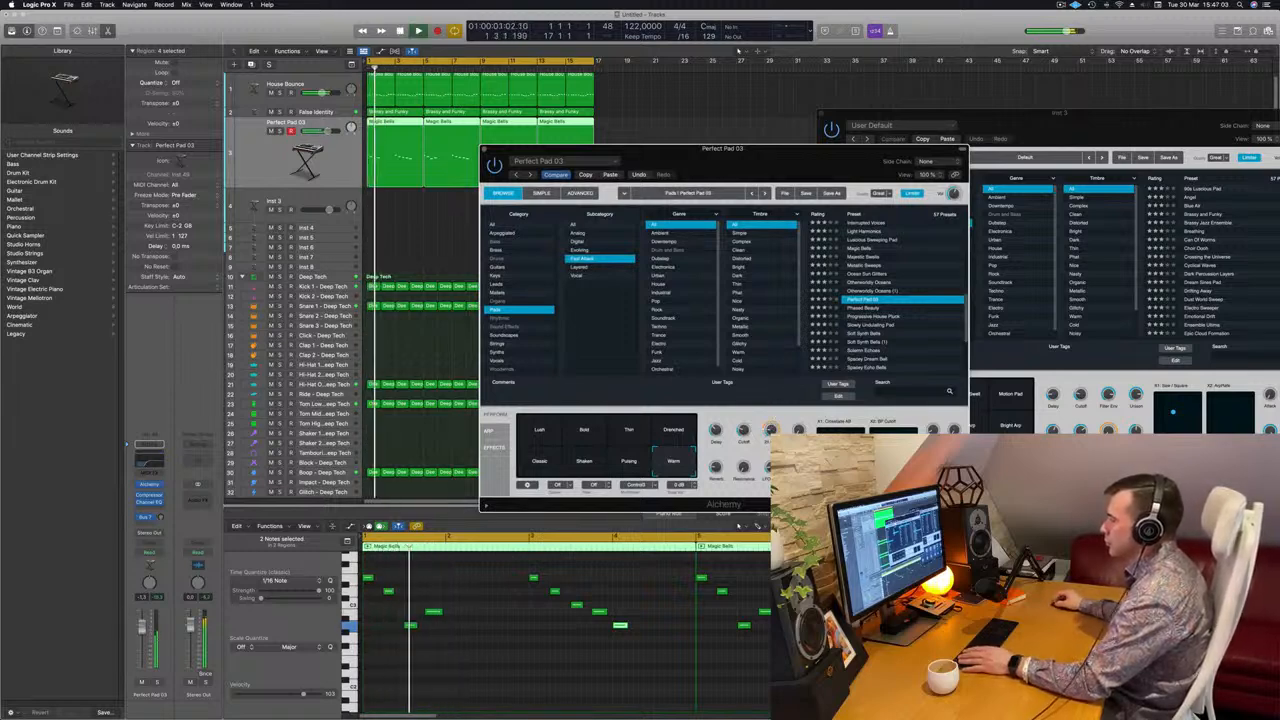
pyautogui.press('space')
pyautogui.press('space')
pyautogui.click(270, 112)
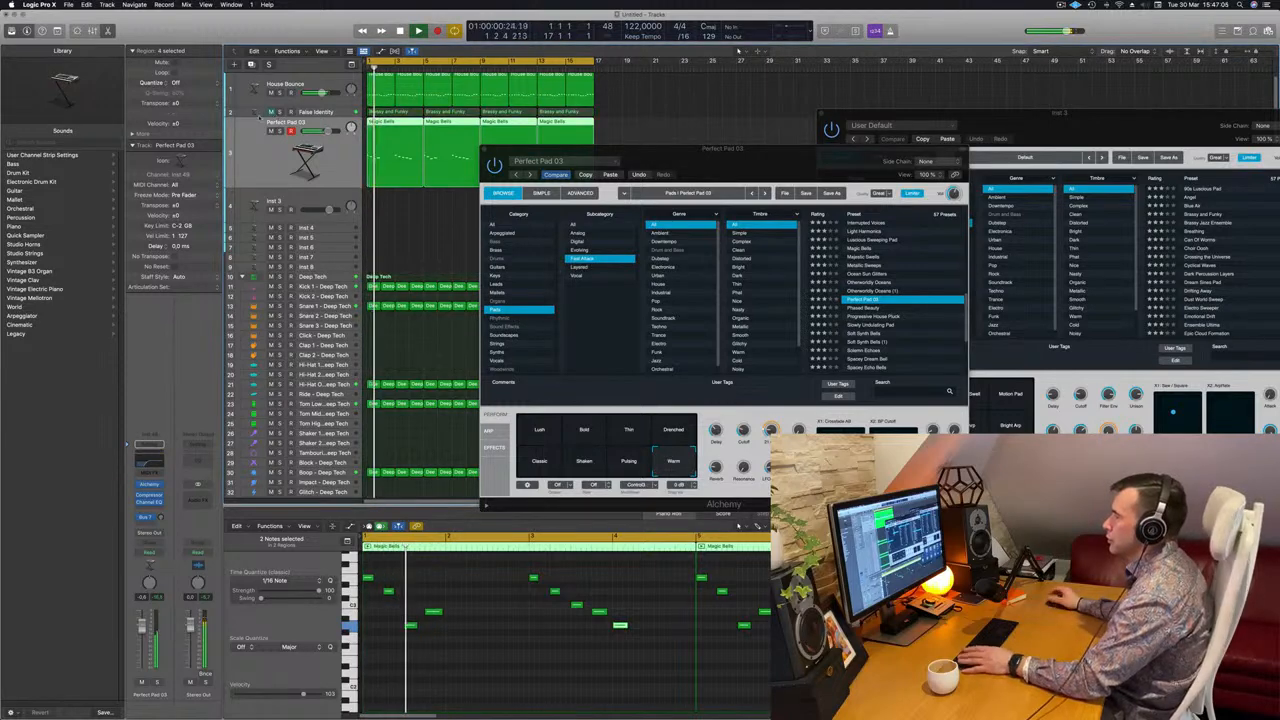
# Raise the pad track's Bus 7 send level and open the Alchemy preset list.
pyautogui.moveTo(710, 165); pyautogui.dragTo(782, 157)
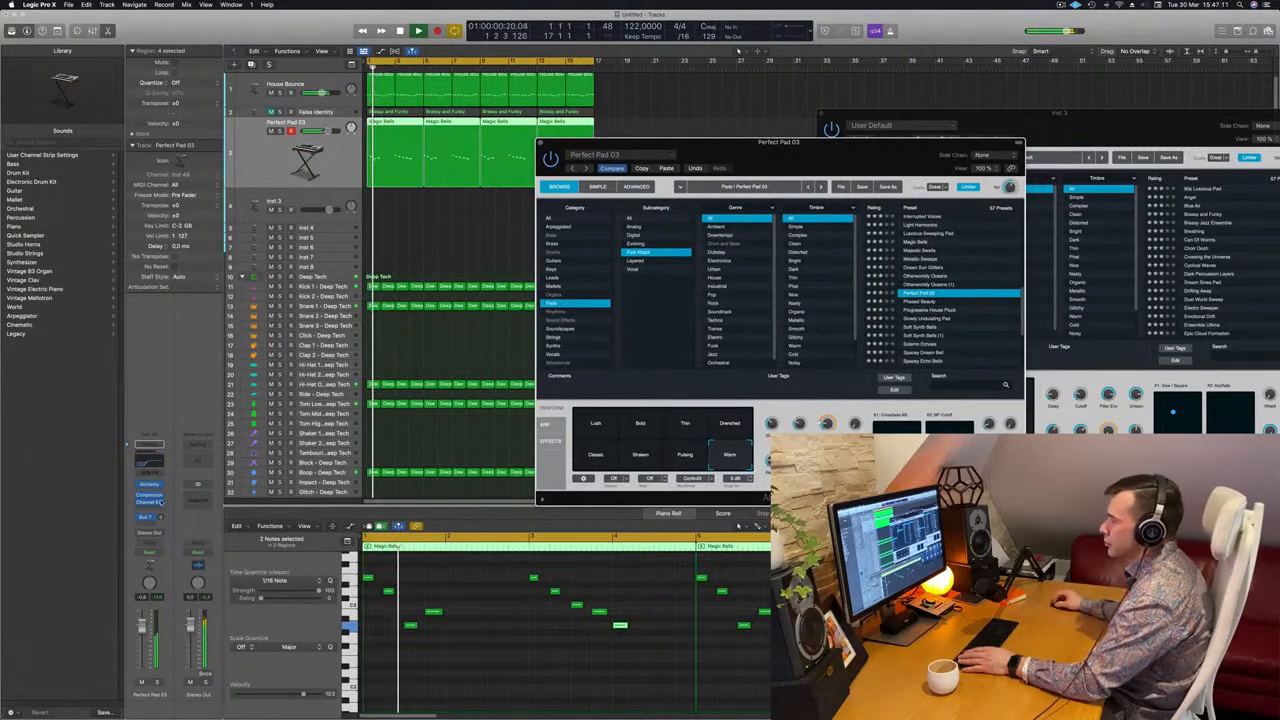
pyautogui.click(172, 515)
pyautogui.press('space')
pyautogui.press('space')
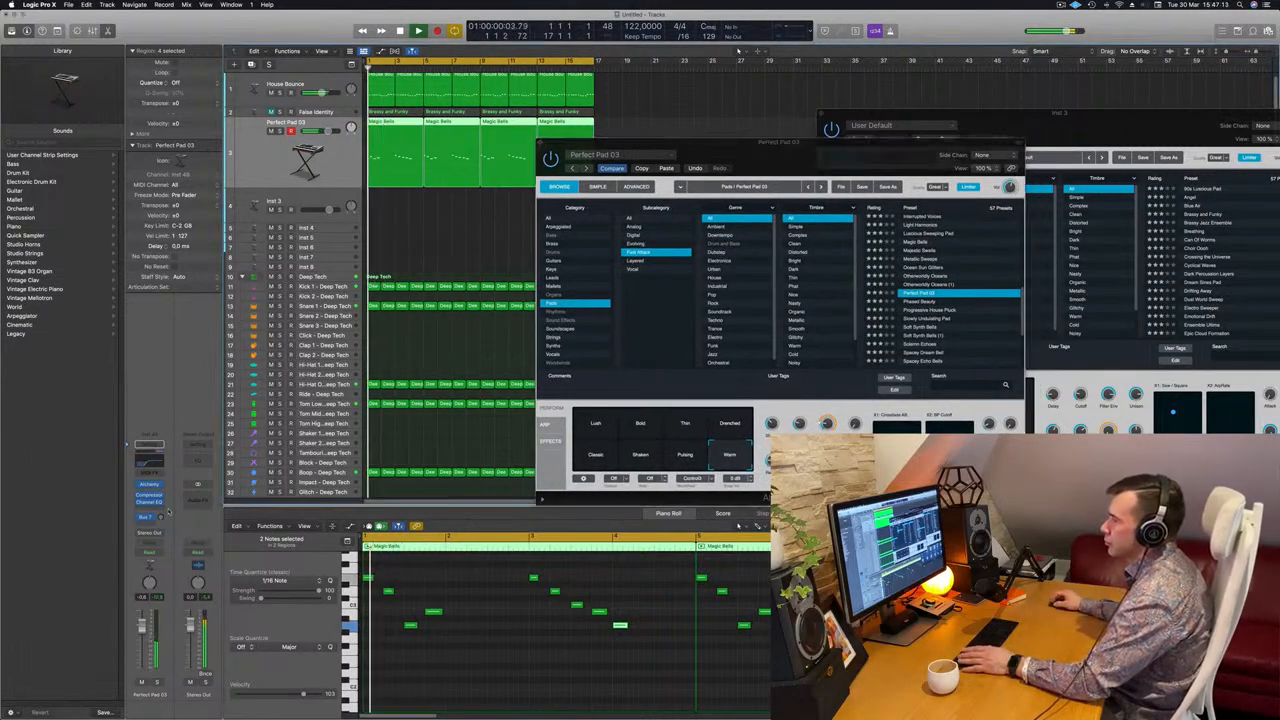
pyautogui.moveTo(160, 516); pyautogui.dragTo(160, 485)
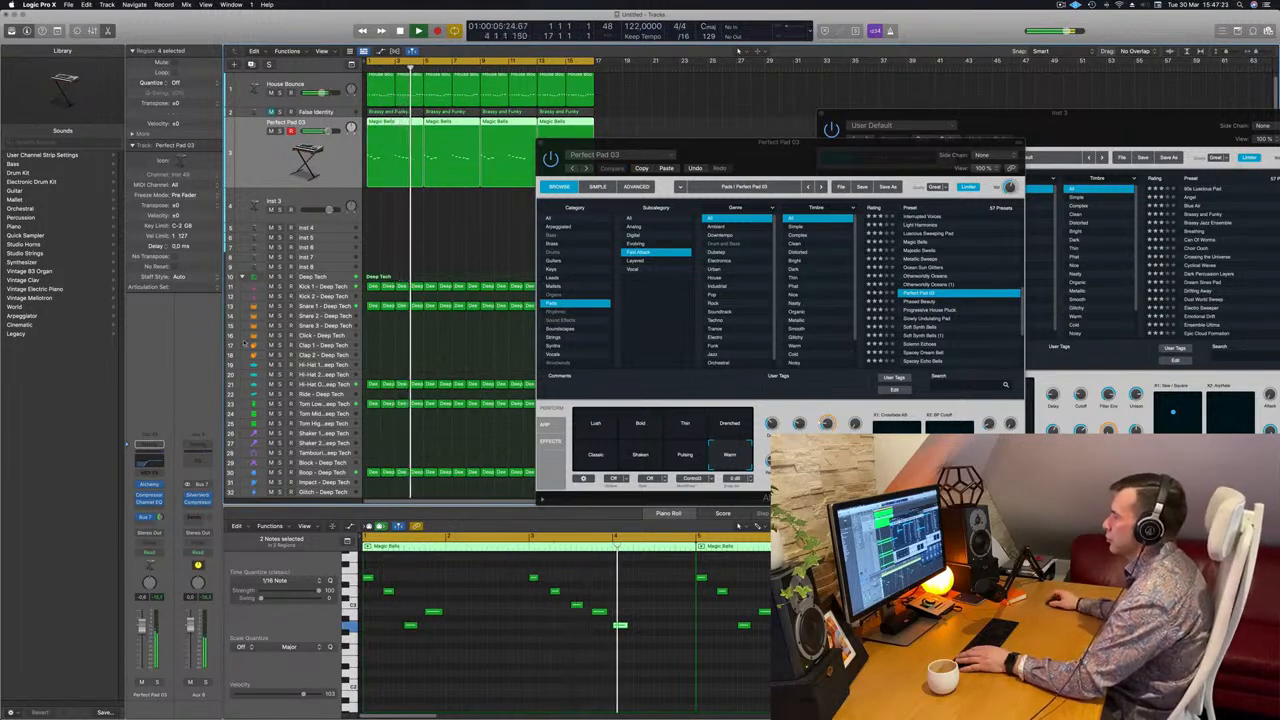
pyautogui.click(765, 187)
pyautogui.moveTo(771, 150); pyautogui.dragTo(845, 146)
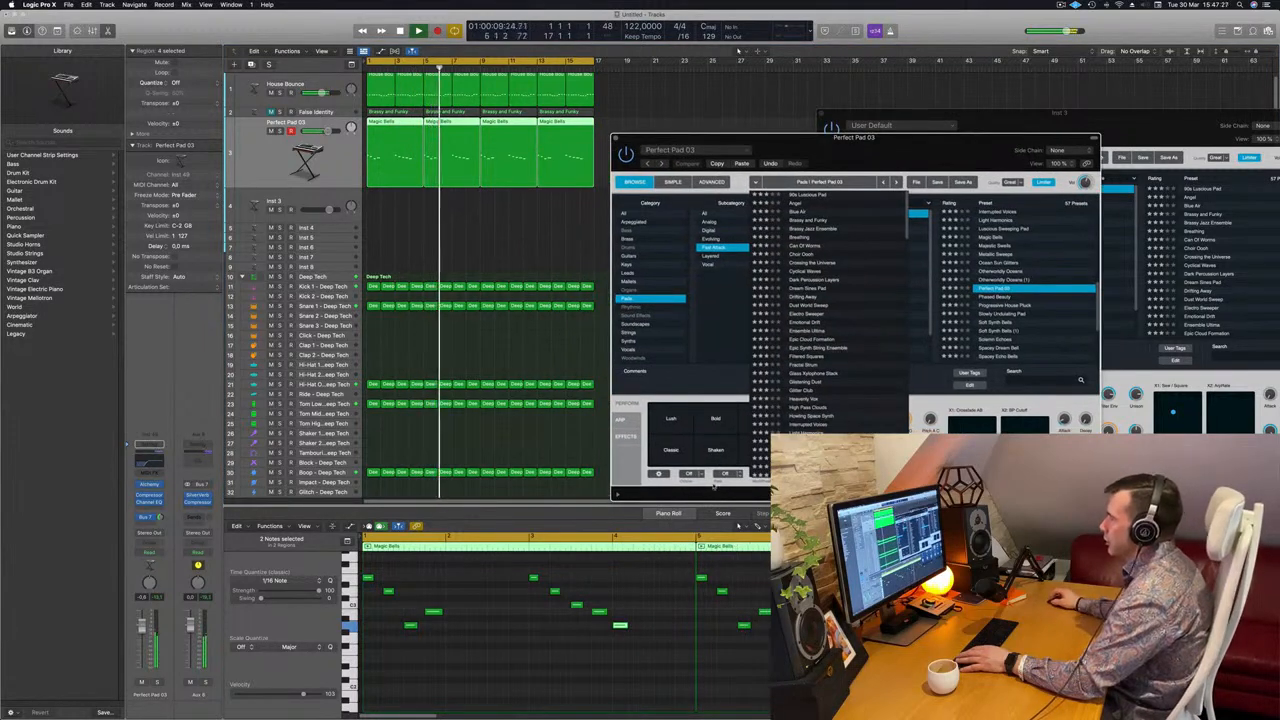
# Close the Alchemy preset list without changing presets and replay the loop from bar 1 repeatedly.
pyautogui.click(656, 494)
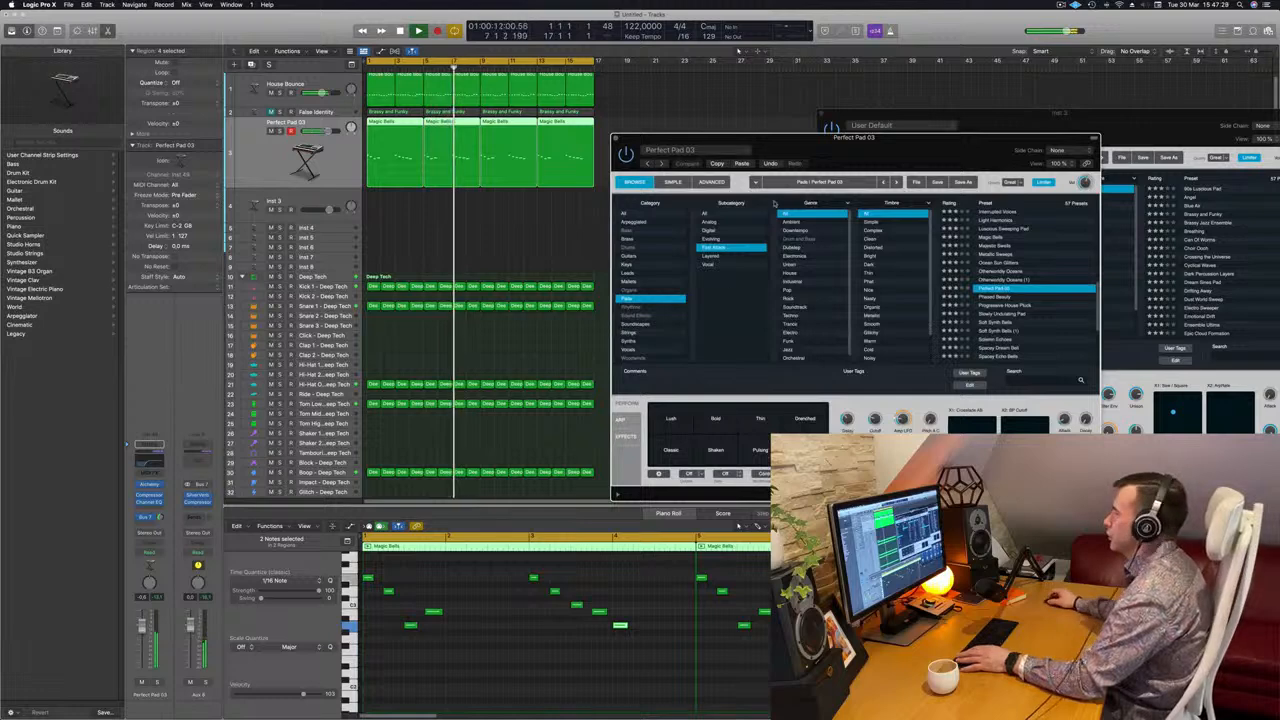
pyautogui.moveTo(926, 147); pyautogui.dragTo(834, 187)
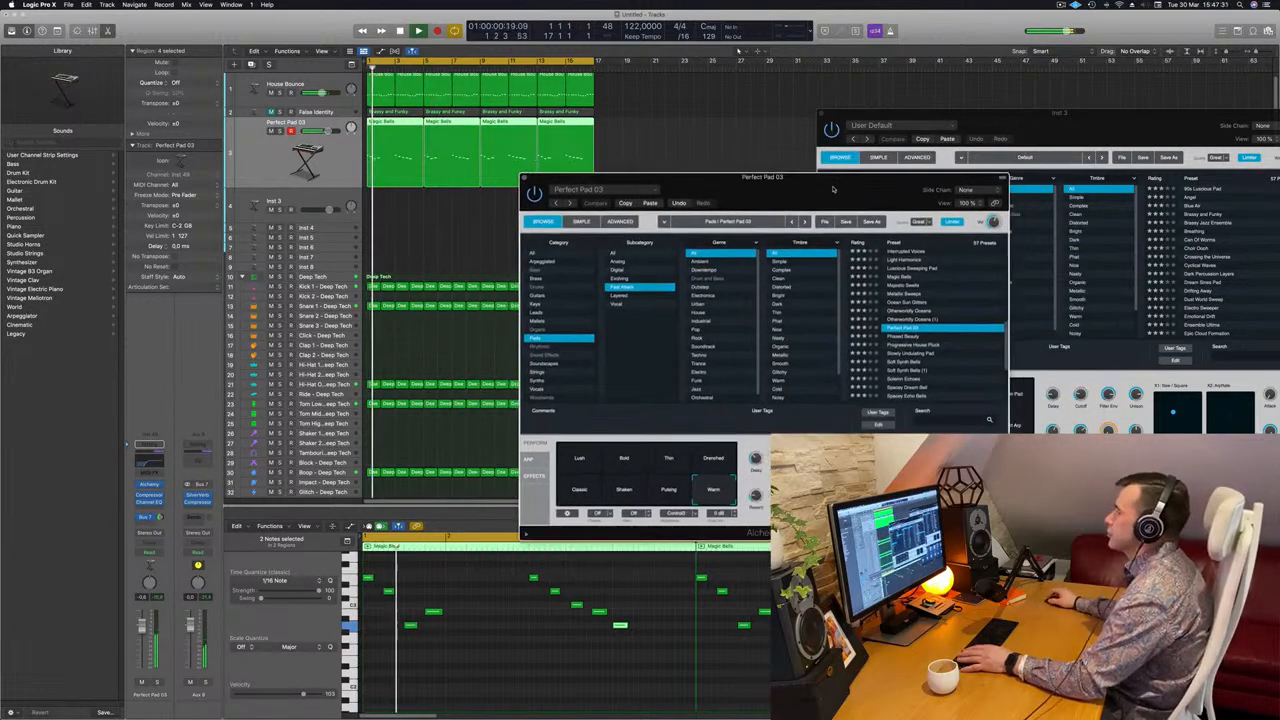
pyautogui.press('space')
pyautogui.press('space')
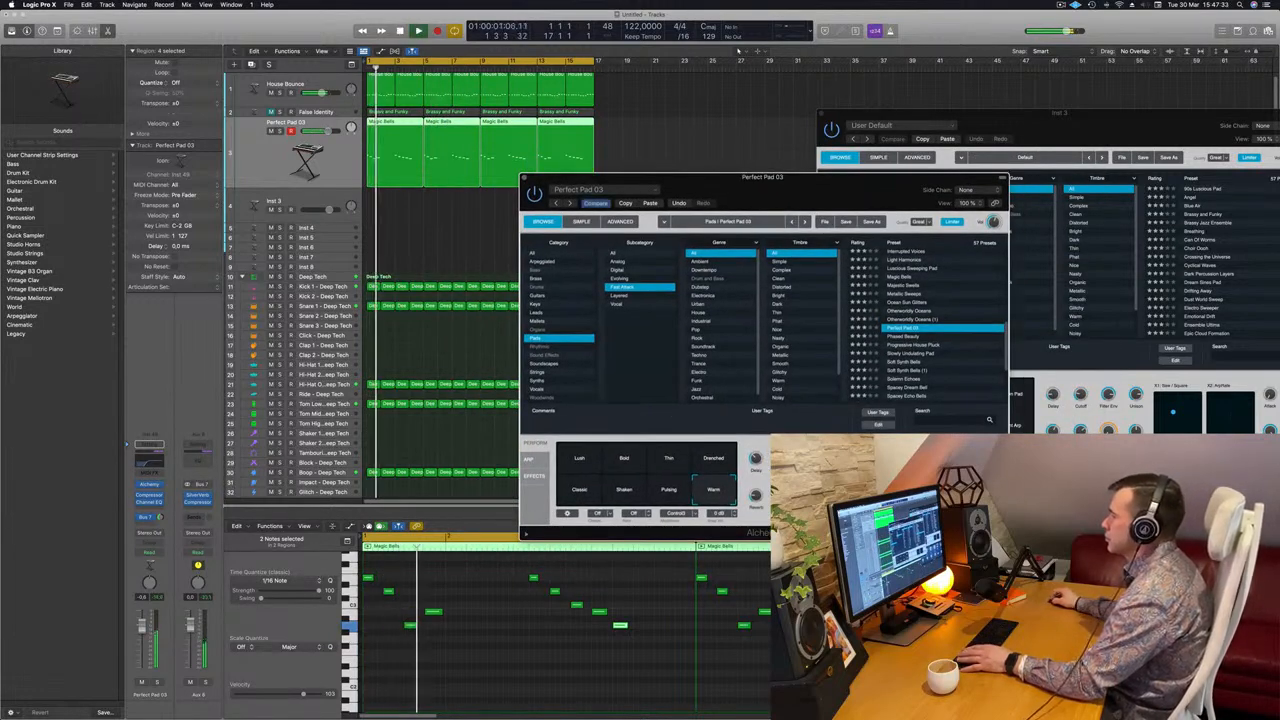
pyautogui.press('space')
pyautogui.press('space')
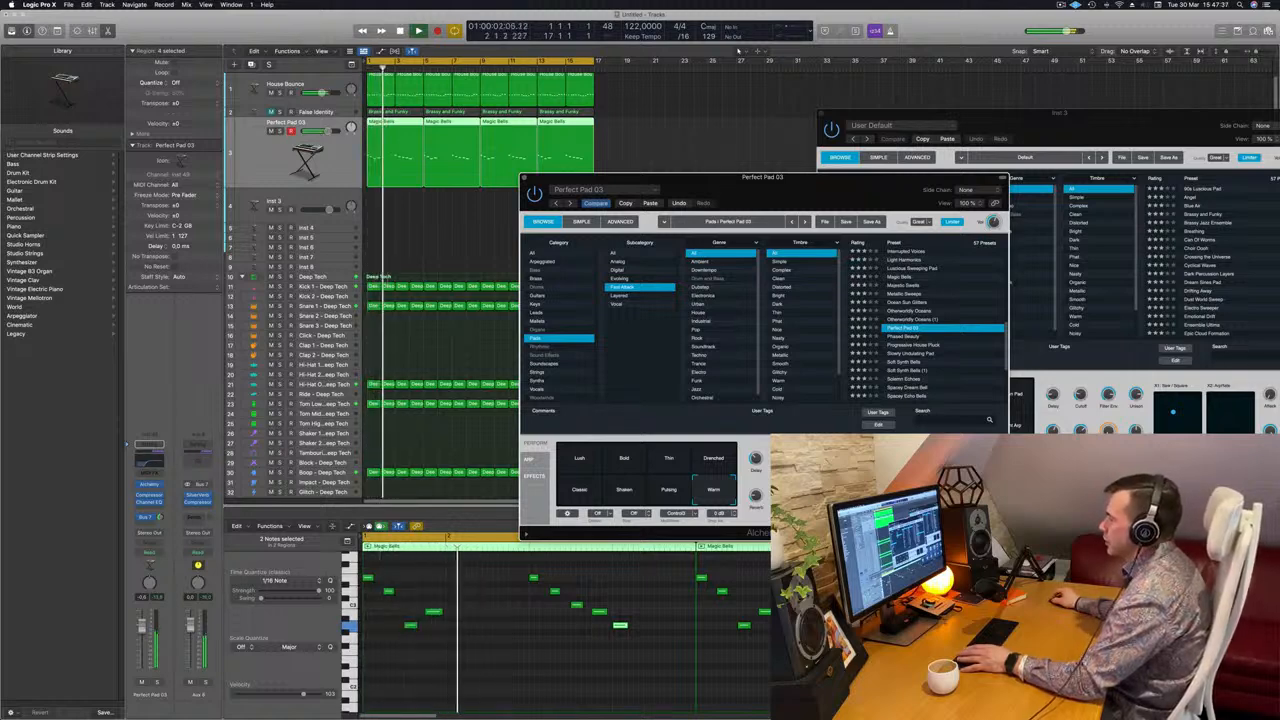
pyautogui.press('space')
pyautogui.press('space')
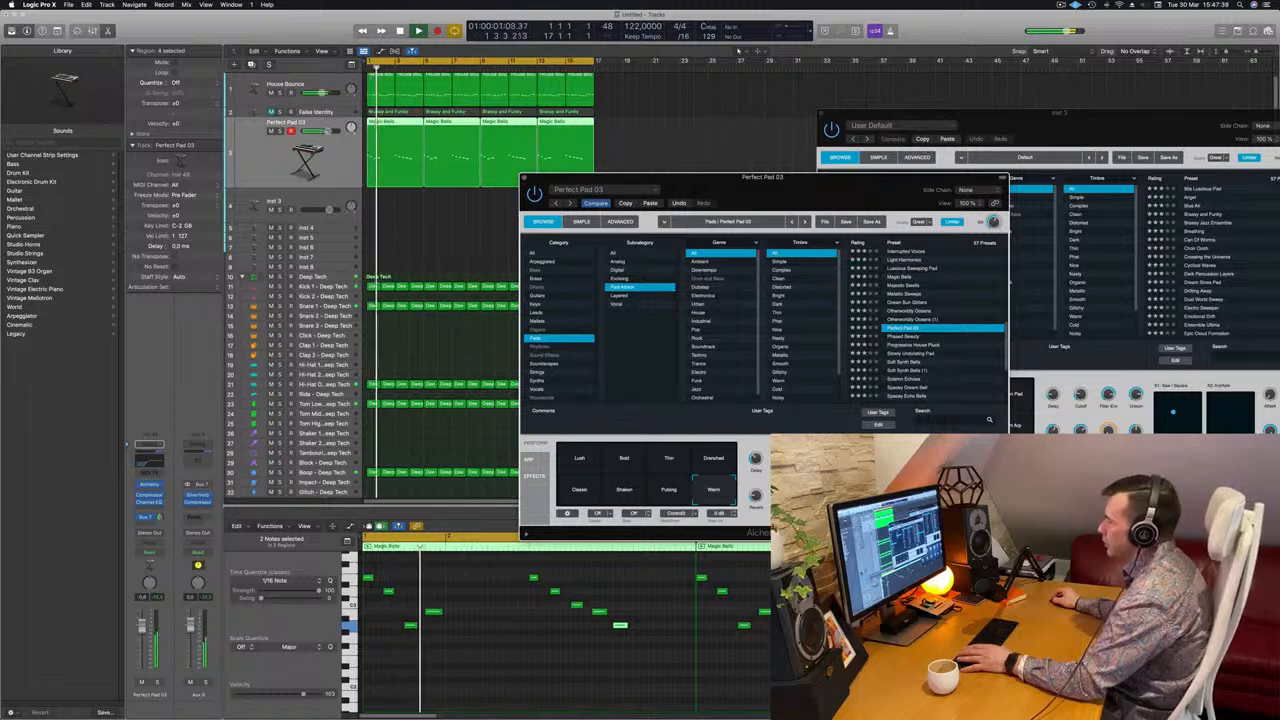
pyautogui.press('space')
pyautogui.press('space')
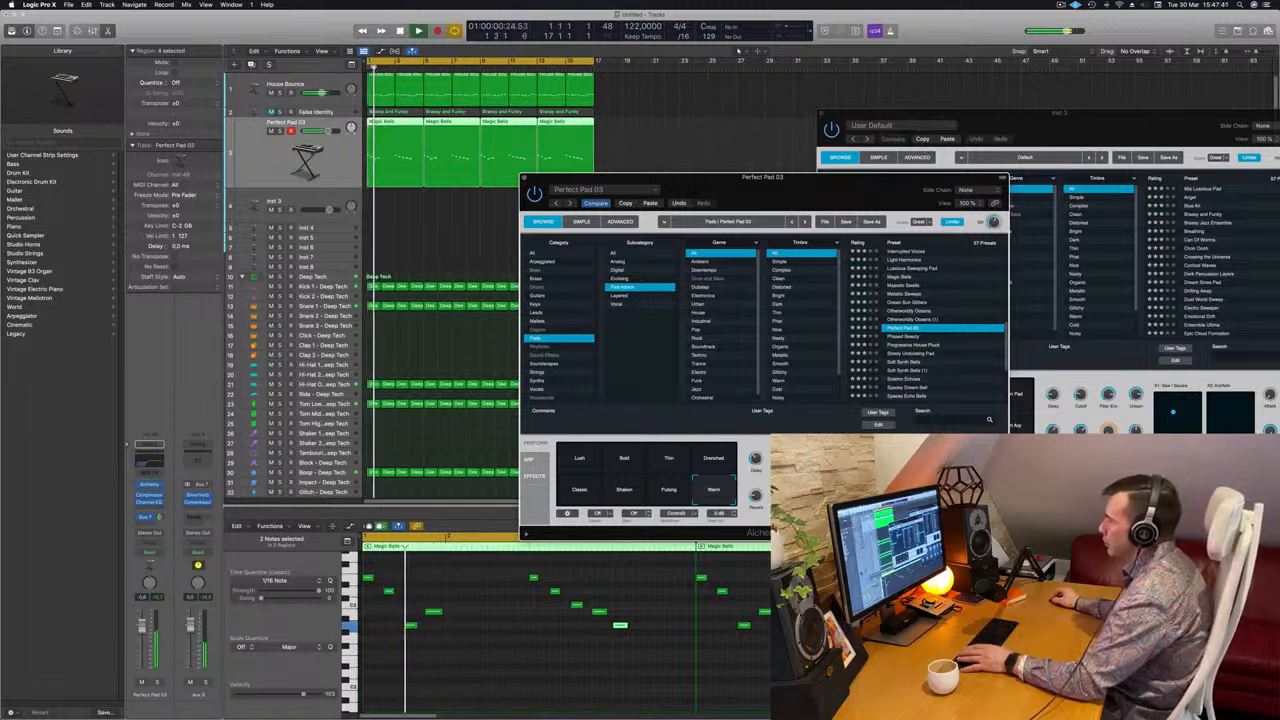
pyautogui.press('space')
pyautogui.press('space')
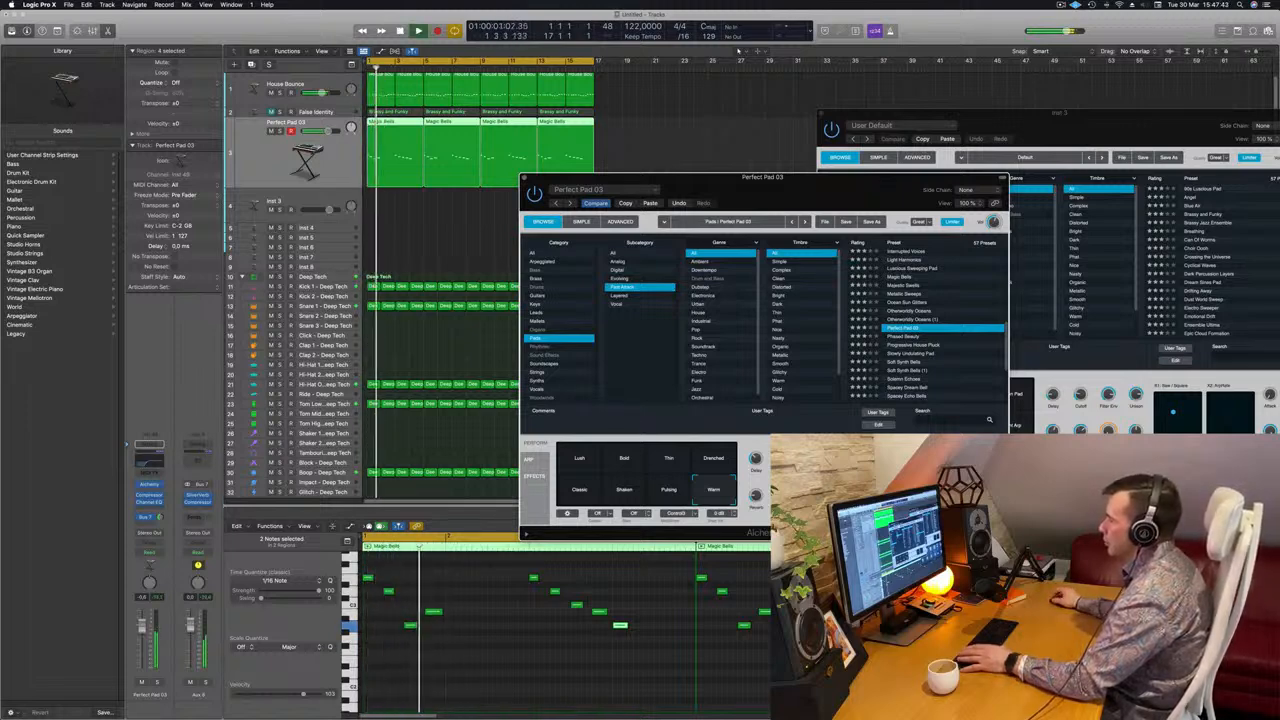
pyautogui.press('space')
pyautogui.press('space')
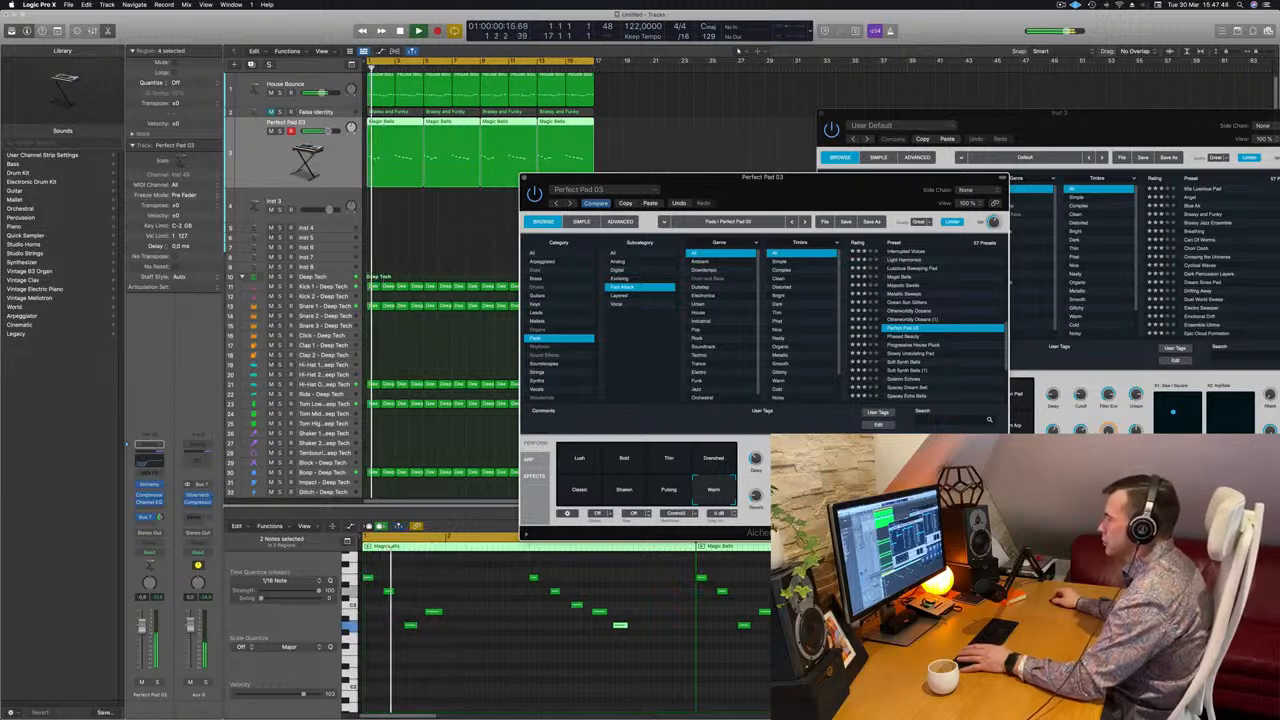
pyautogui.press('space')
pyautogui.press('space')
pyautogui.press('space')
pyautogui.press('space')
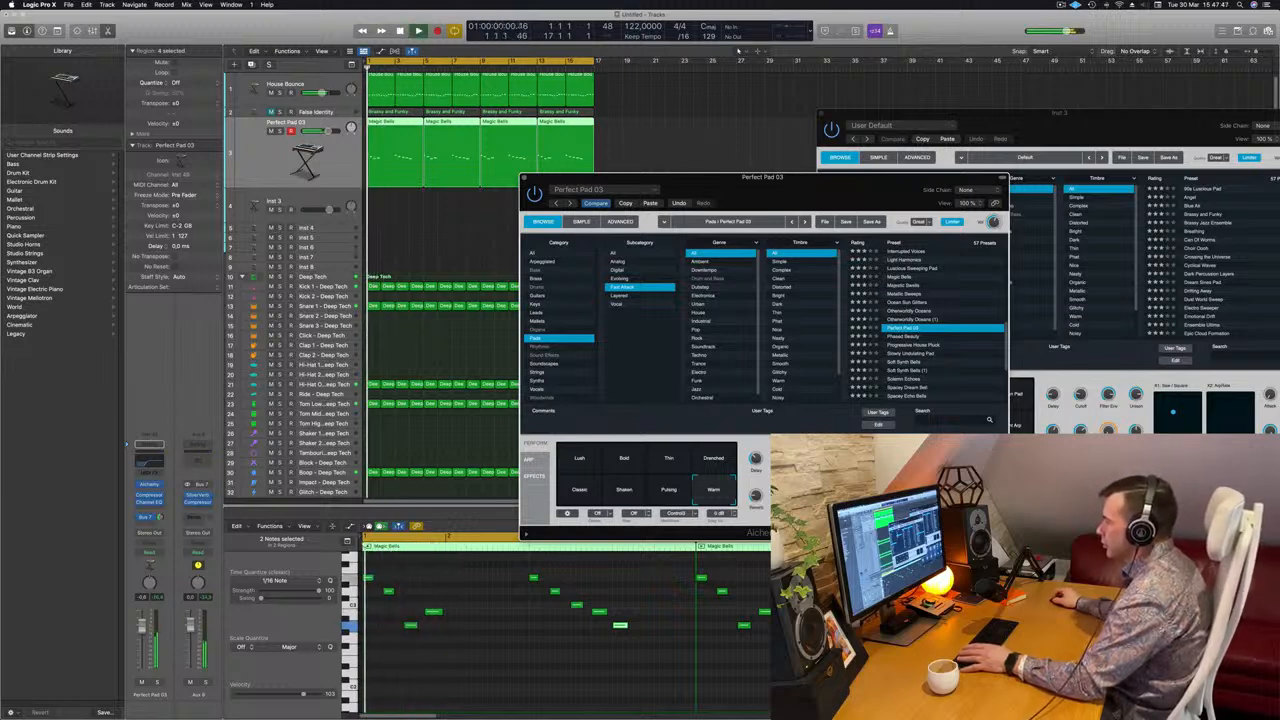
pyautogui.press('space')
pyautogui.press('space')
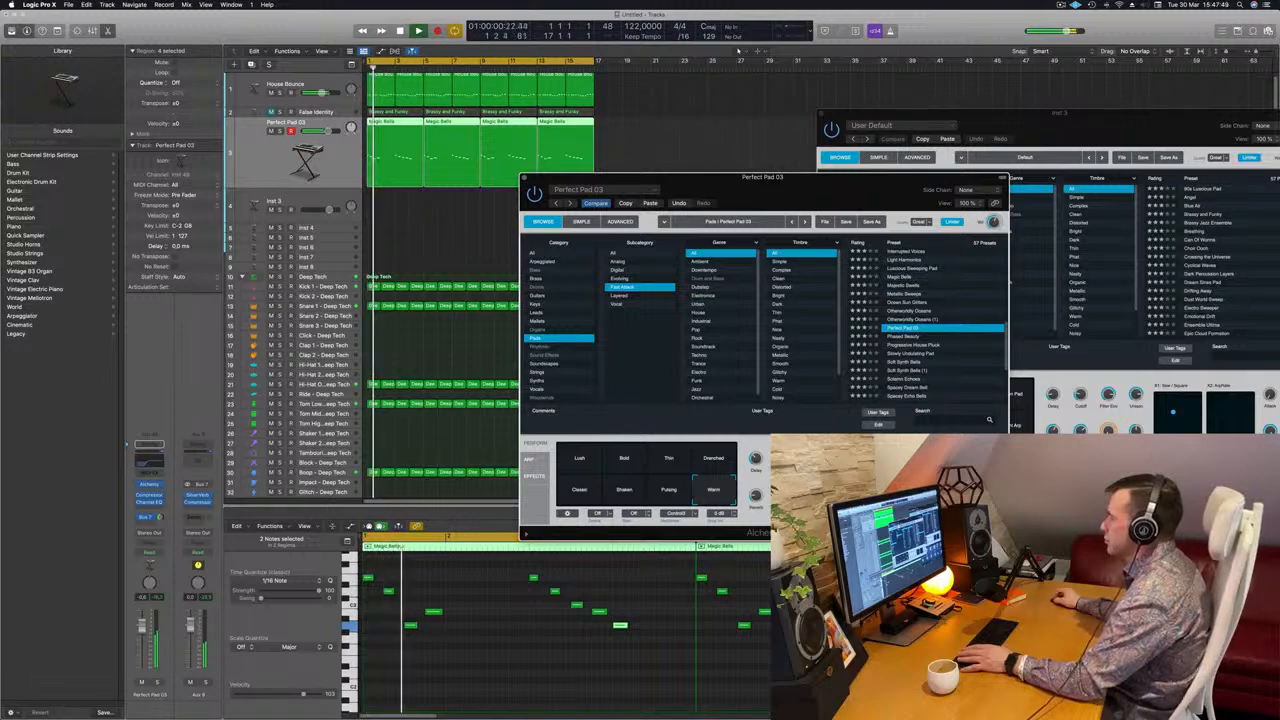
pyautogui.press('space')
pyautogui.press('space')
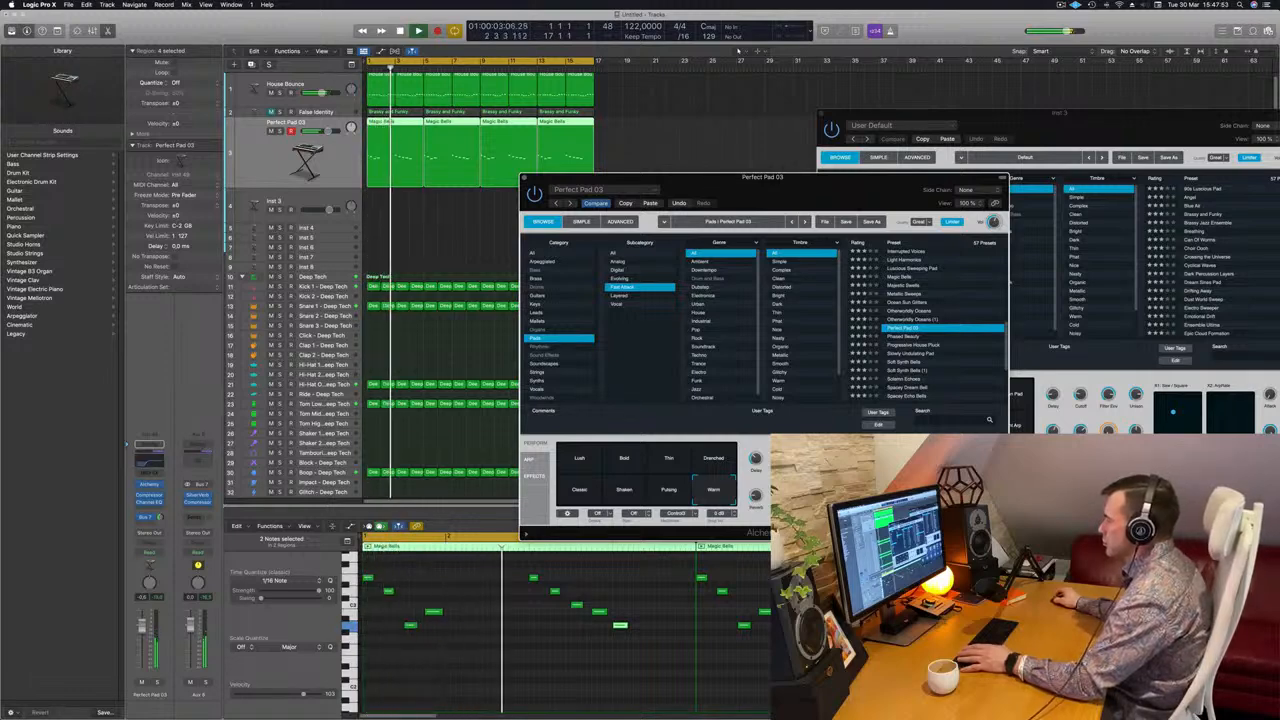
pyautogui.moveTo(797, 412); pyautogui.dragTo(821, 377)
pyautogui.press('space')
pyautogui.press('space')
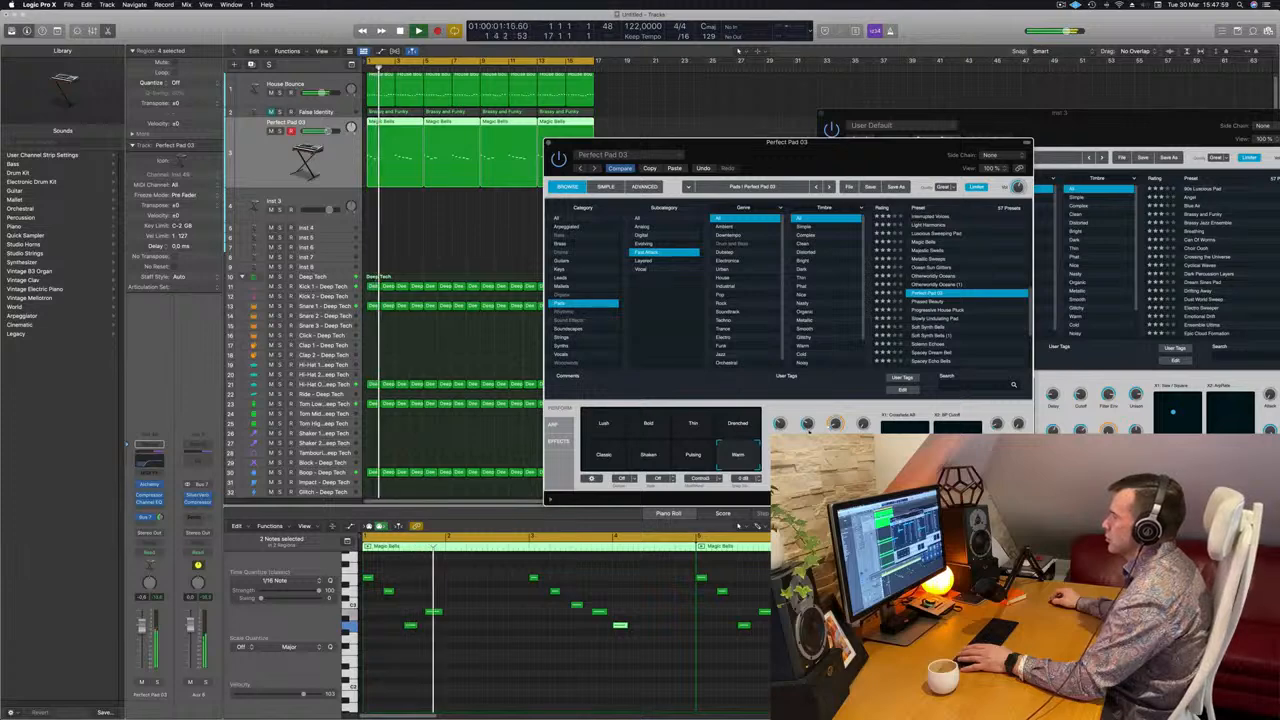
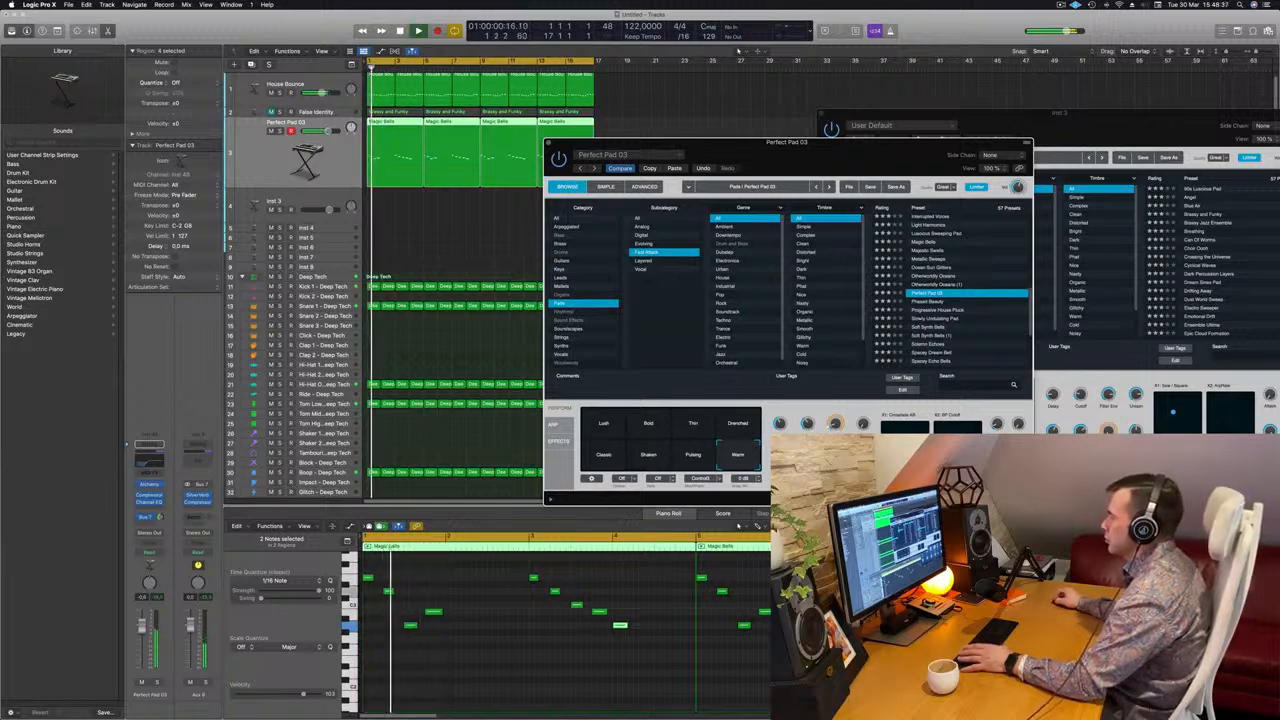
# Close the Perfect Pad 03 synth window and reselect its Magic Bells regions.
pyautogui.moveTo(870, 168); pyautogui.dragTo(952, 146)
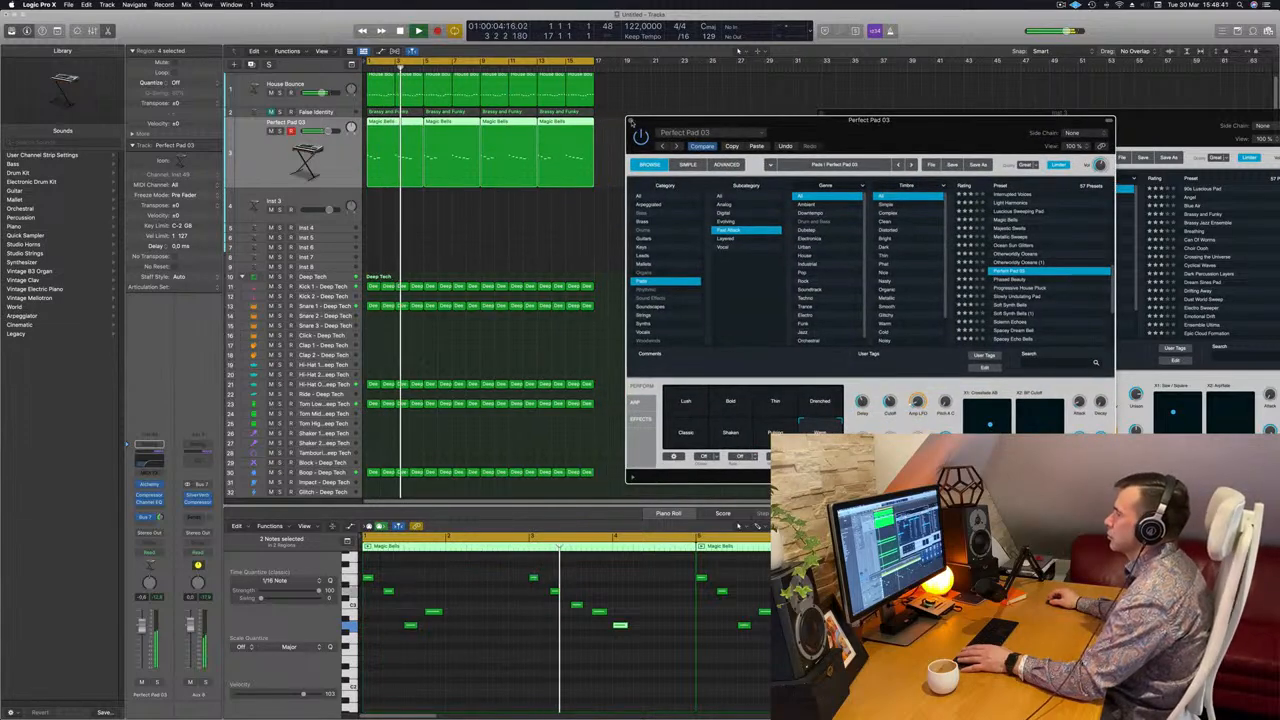
pyautogui.click(631, 121)
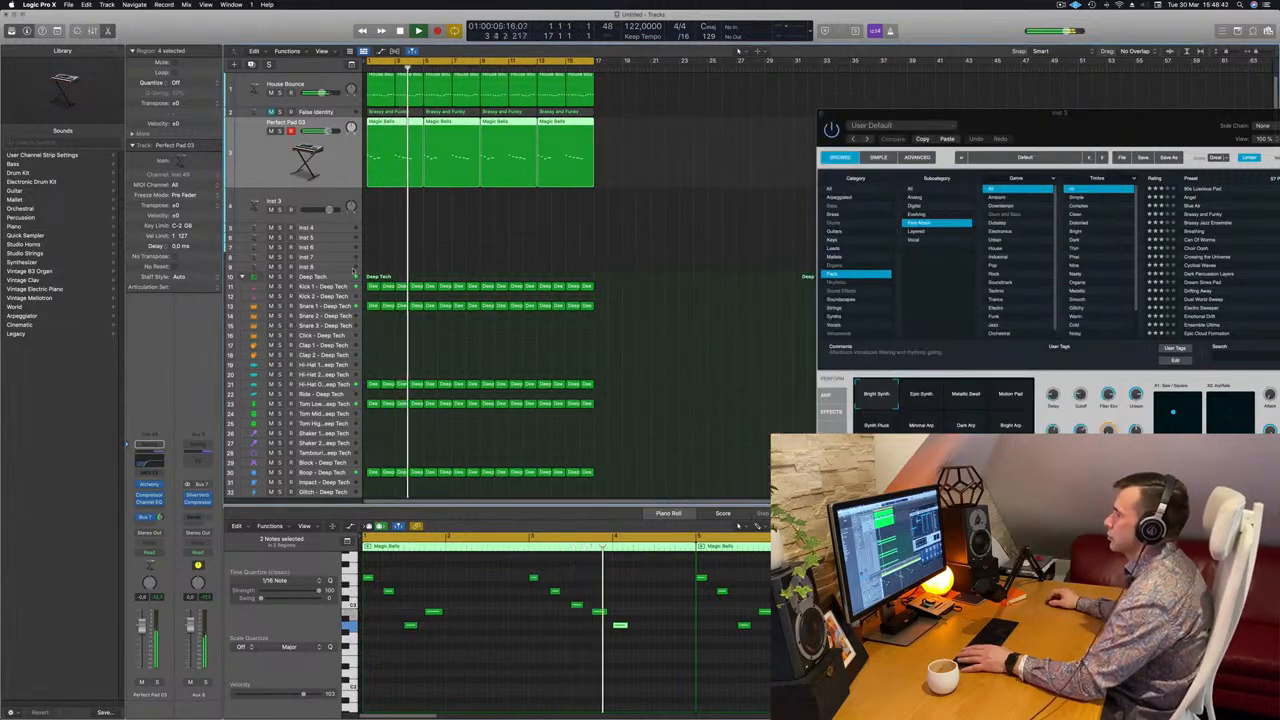
pyautogui.click(480, 244)
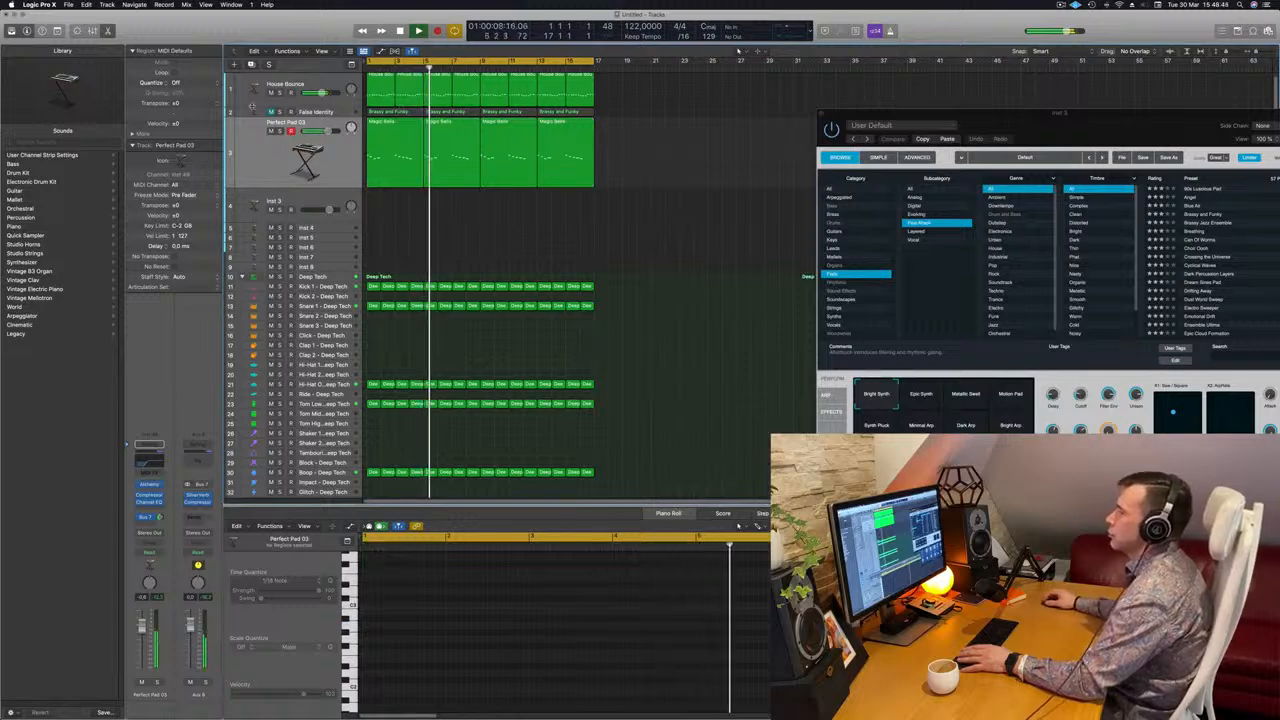
pyautogui.click(262, 150)
pyautogui.press('Return')
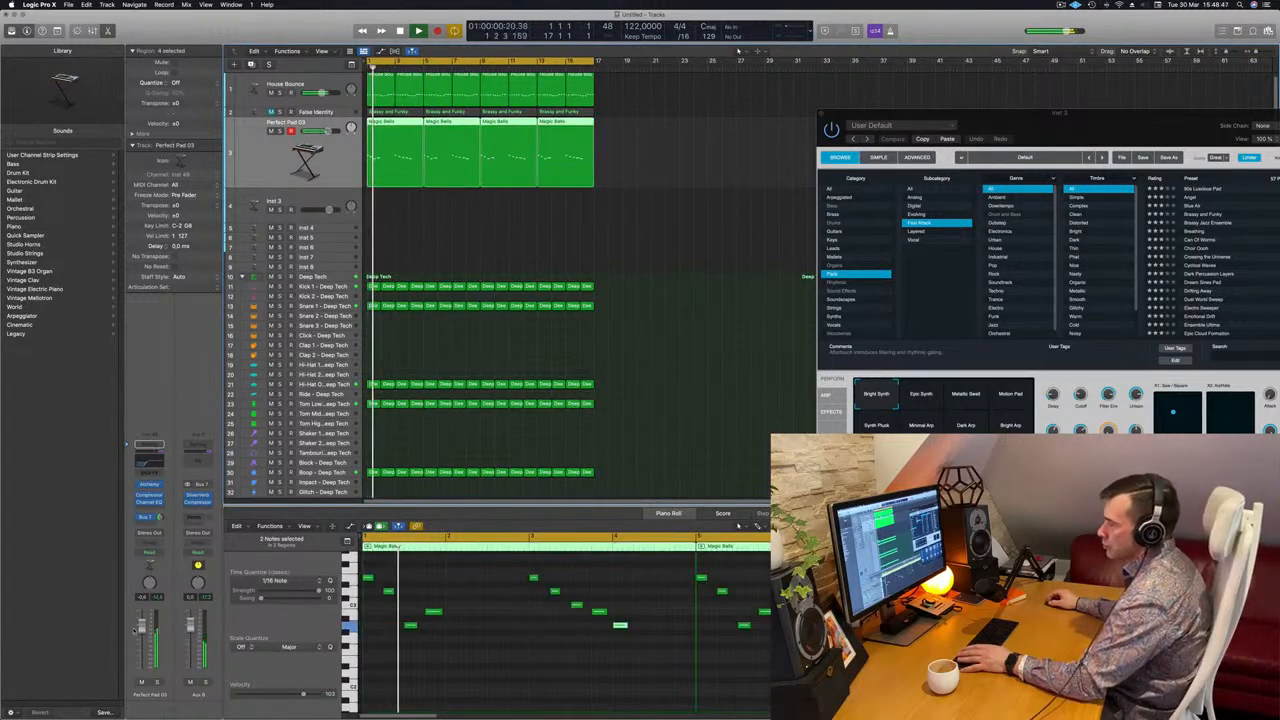
pyautogui.press('space')
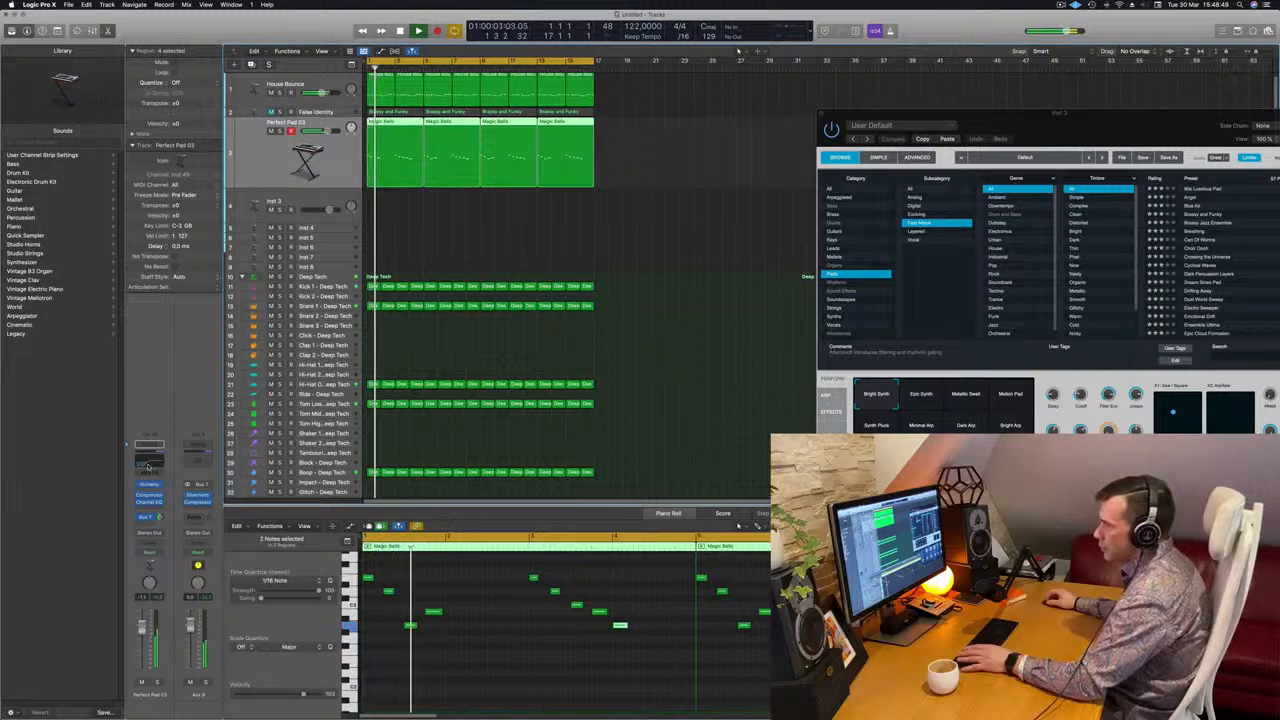
# Set the low cut in the pad's Channel EQ to about 194 Hz.
pyautogui.click(148, 465)
pyautogui.press('Return')
pyautogui.moveTo(829, 324); pyautogui.dragTo(769, 324)
pyautogui.press('Return')
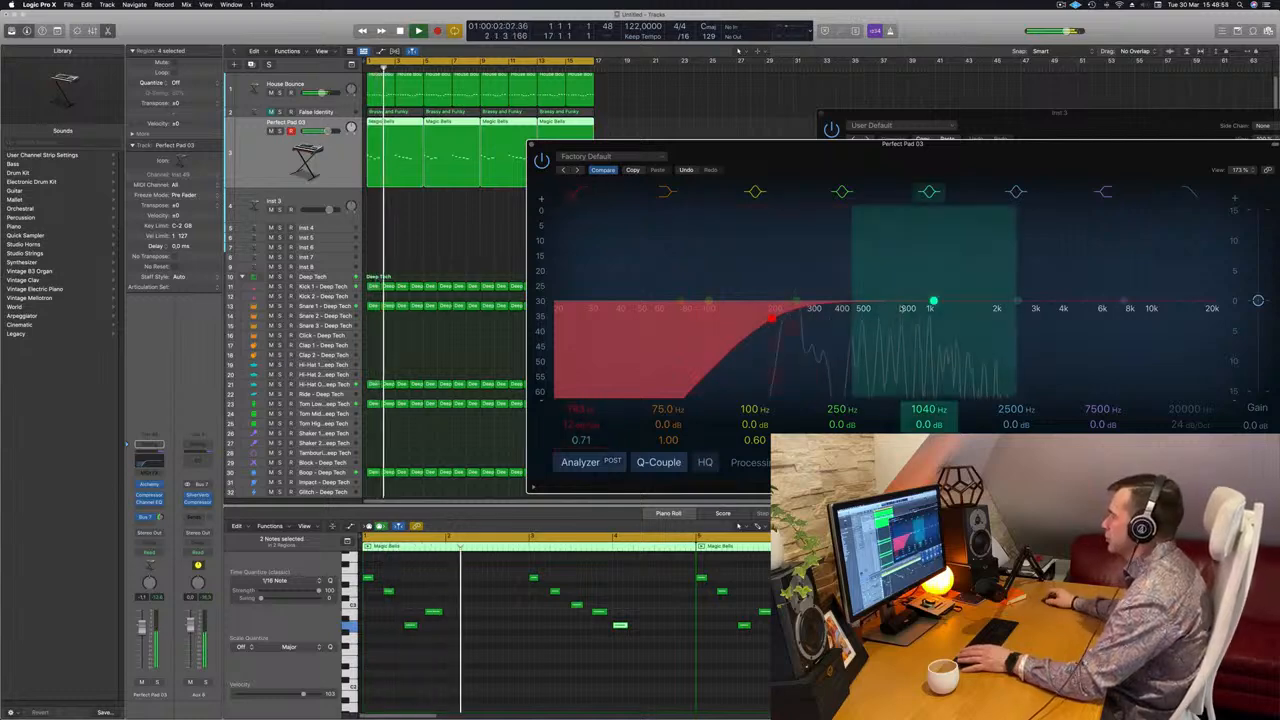
# Move the pad EQ's 2500 Hz band to 3500 Hz with a -2.1 dB dip.
pyautogui.moveTo(1017, 302); pyautogui.dragTo(1050, 313)
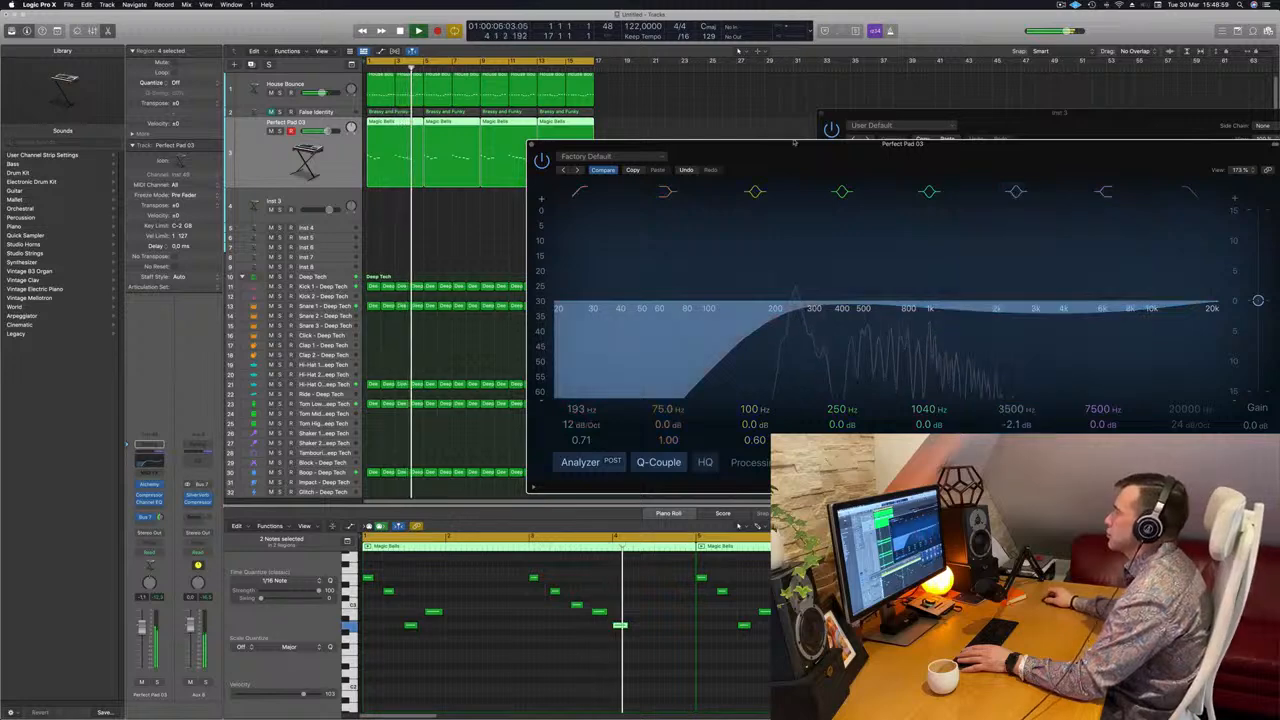
pyautogui.moveTo(717, 160); pyautogui.dragTo(938, 157)
pyautogui.press('Return')
# Reopen the Perfect Pad 03 Alchemy synth and replay from the start.
pyautogui.click(106, 525)
pyautogui.press('Return')
pyautogui.click(148, 484)
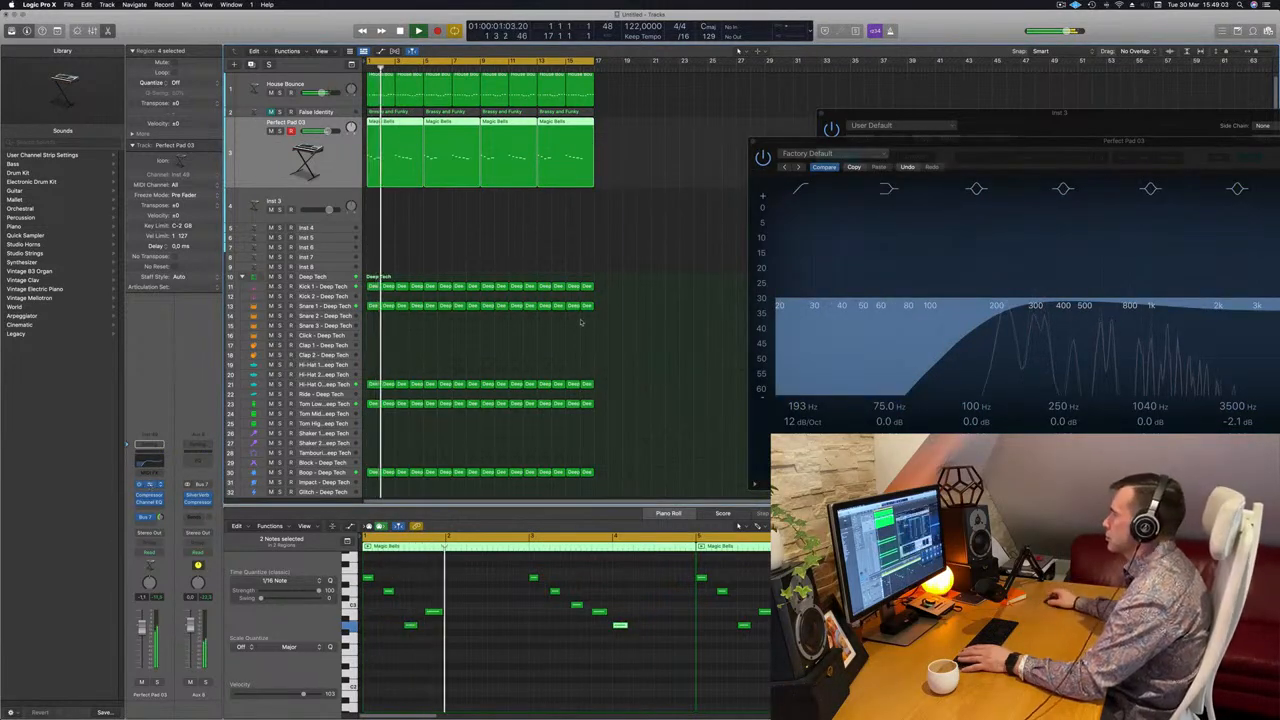
pyautogui.press('Return')
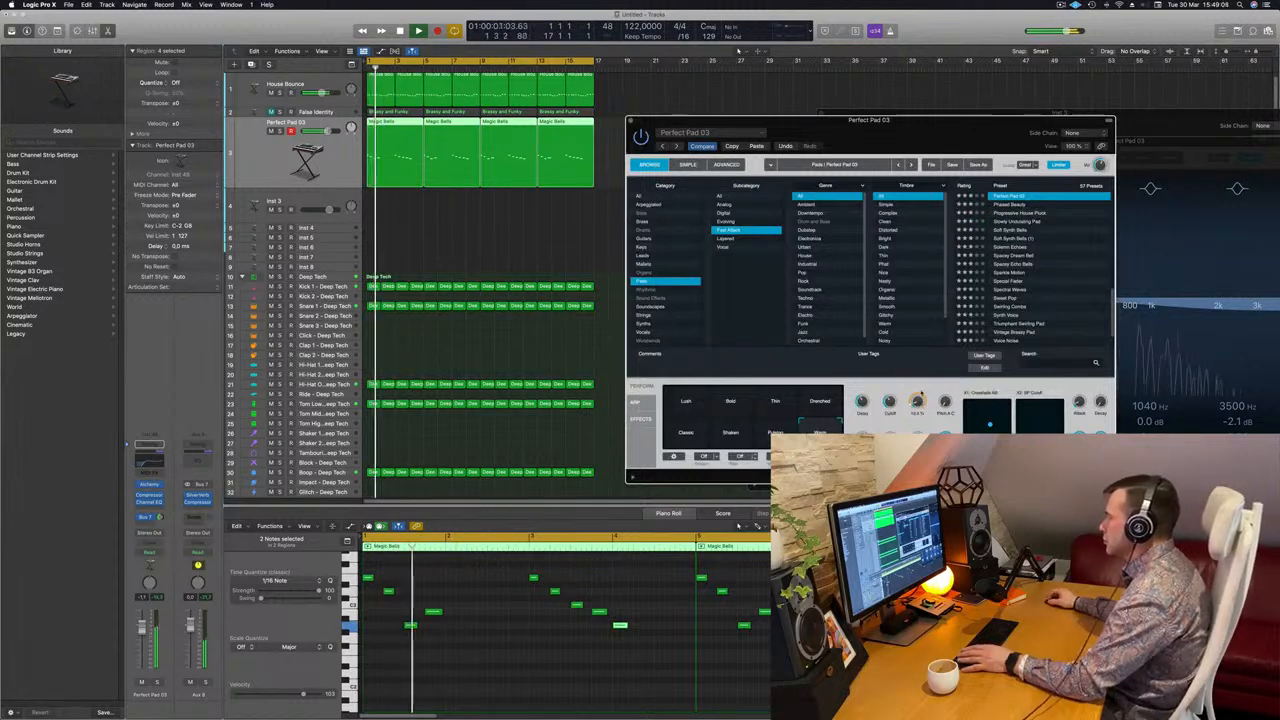
# Raise Perfect Pad 03's fader from -1.6 to -0.8 dB while replaying the loop.
pyautogui.press('Return')
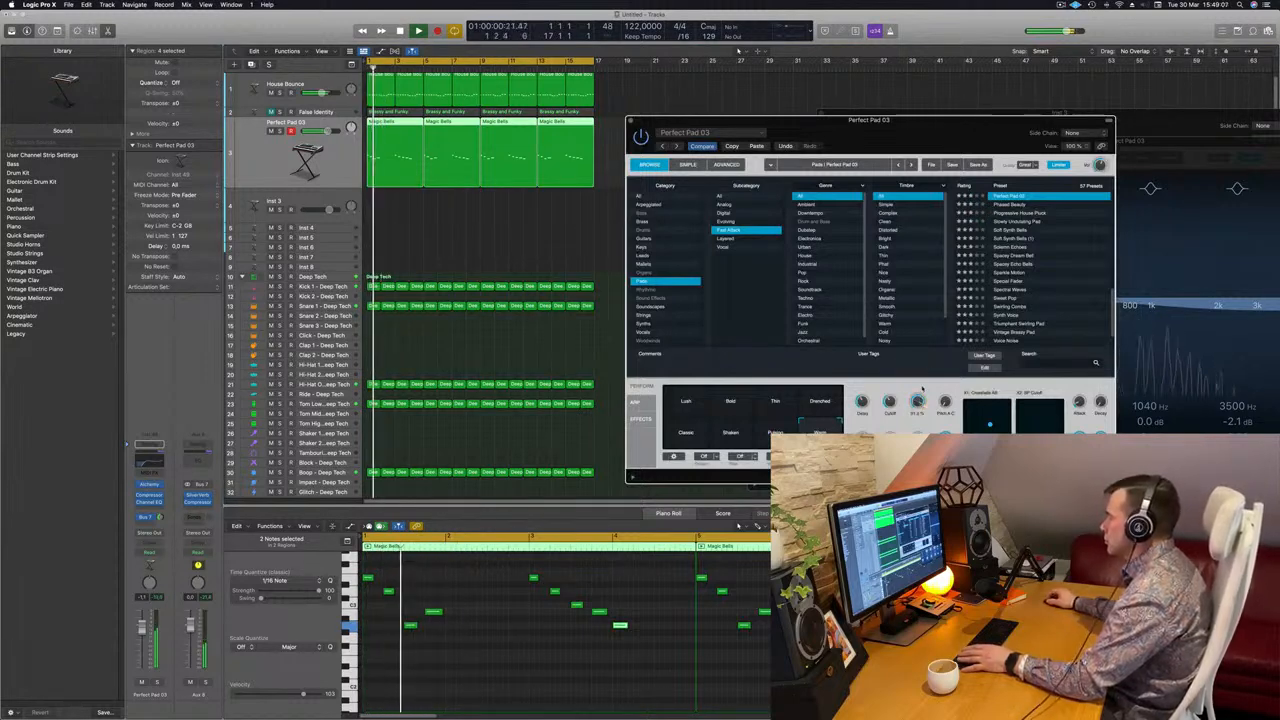
pyautogui.press('Return')
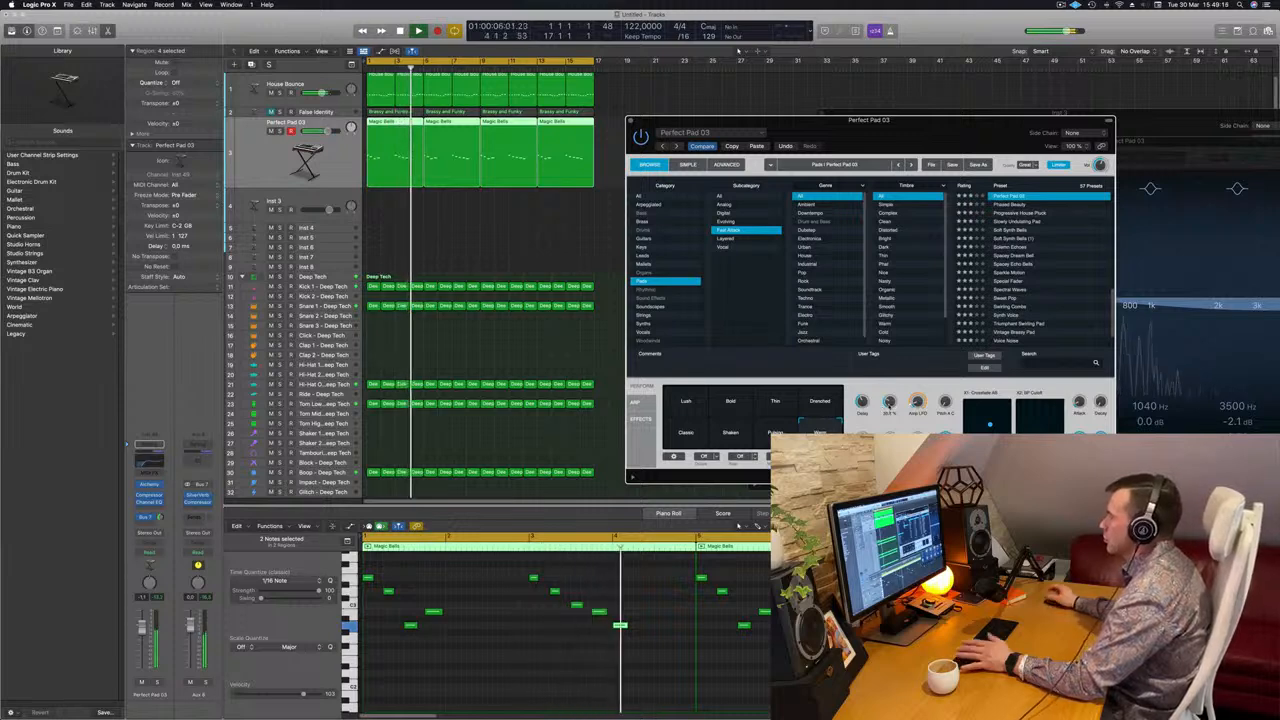
pyautogui.press('Return')
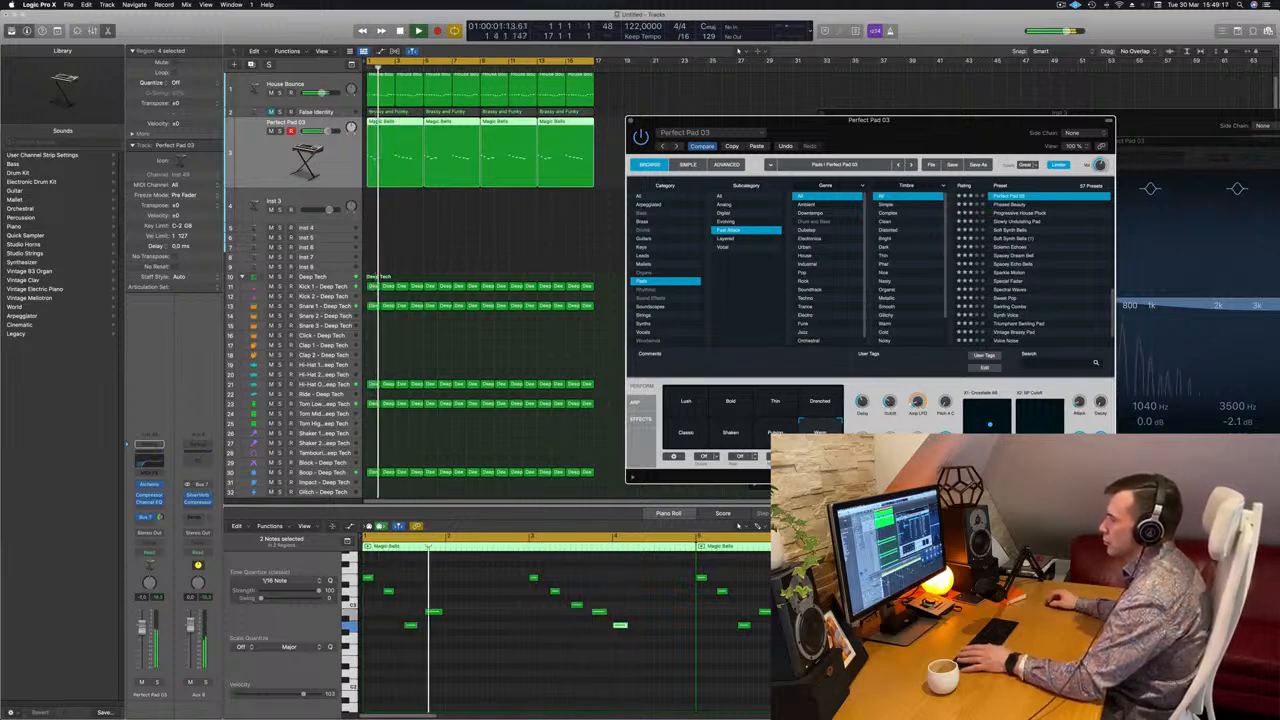
pyautogui.moveTo(142, 629); pyautogui.dragTo(142, 627)
pyautogui.press('Return')
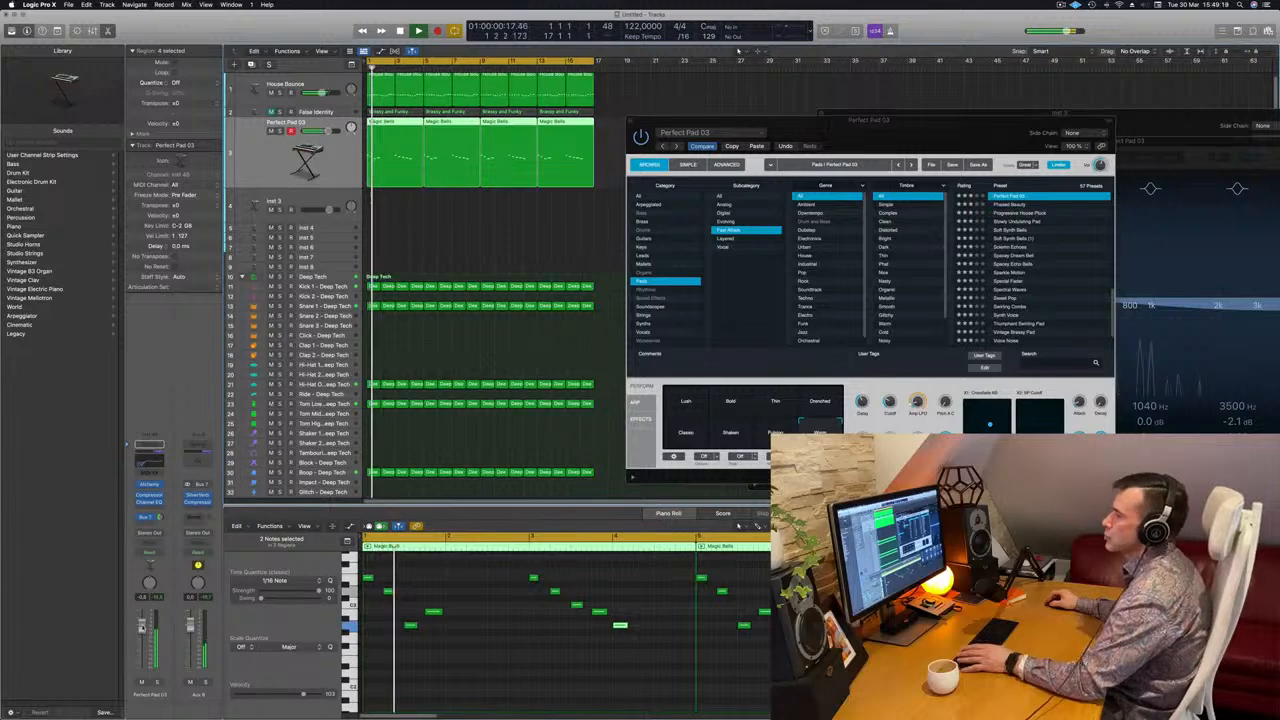
pyautogui.moveTo(939, 119); pyautogui.dragTo(1055, 227)
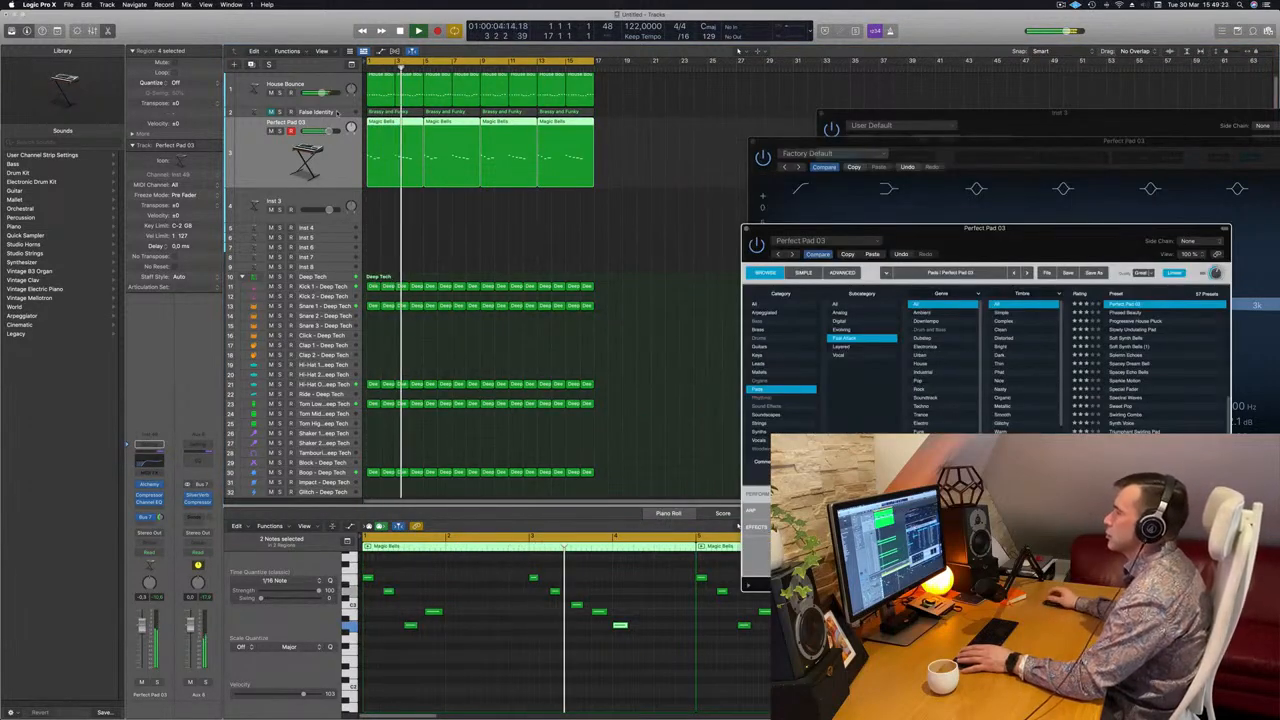
# Add a 12 dB/Oct low cut at 240 Hz in False Identity's Channel EQ.
pyautogui.press('Return')
pyautogui.click(337, 112)
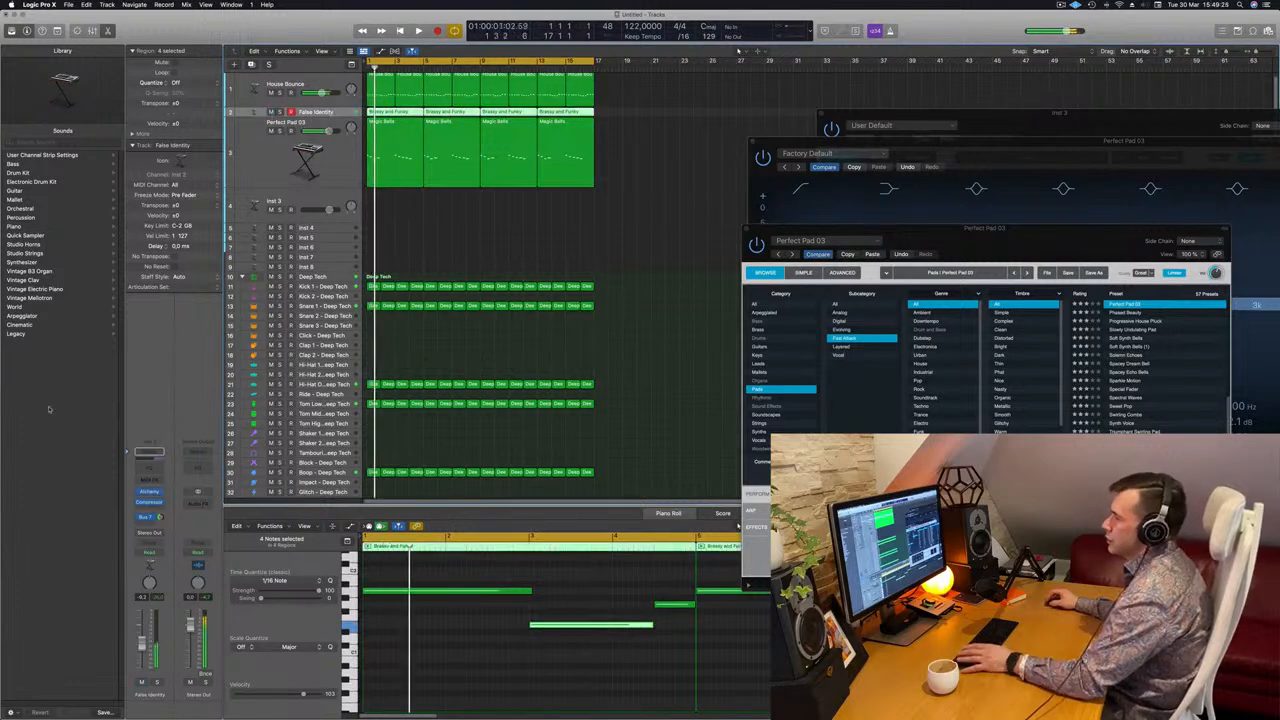
pyautogui.click(149, 452)
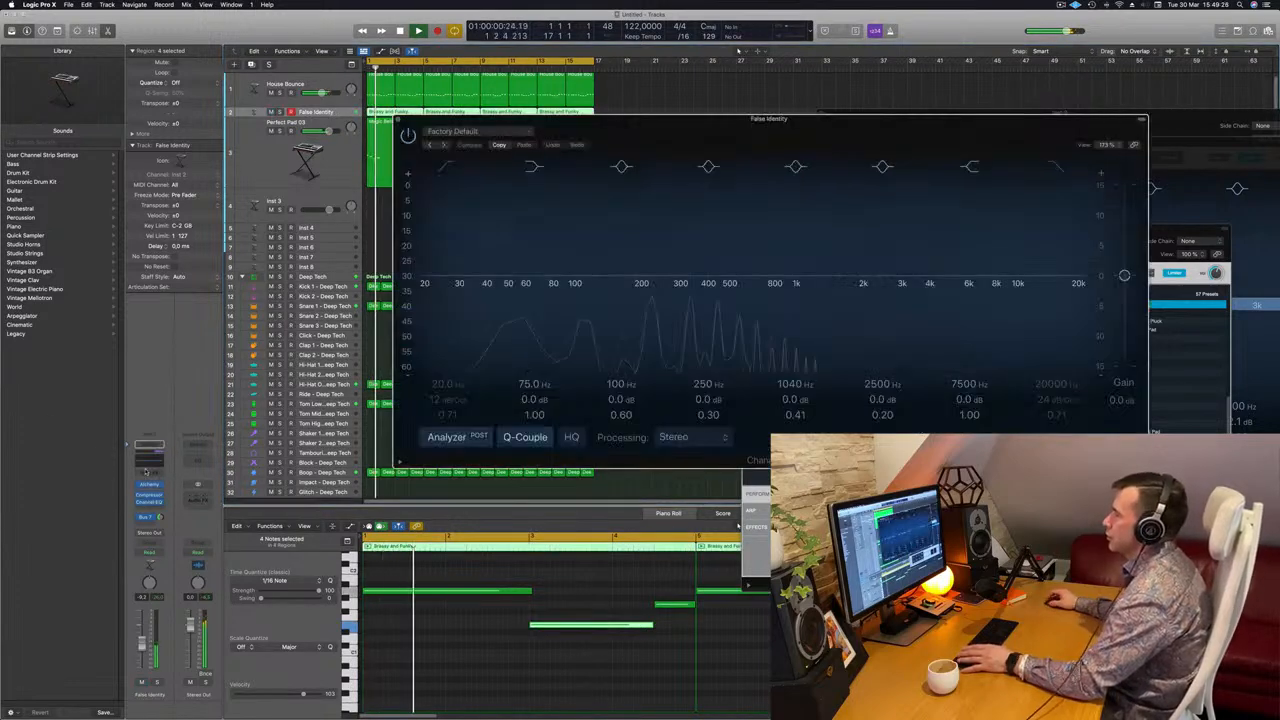
pyautogui.click(443, 170)
pyautogui.moveTo(449, 217); pyautogui.dragTo(685, 210)
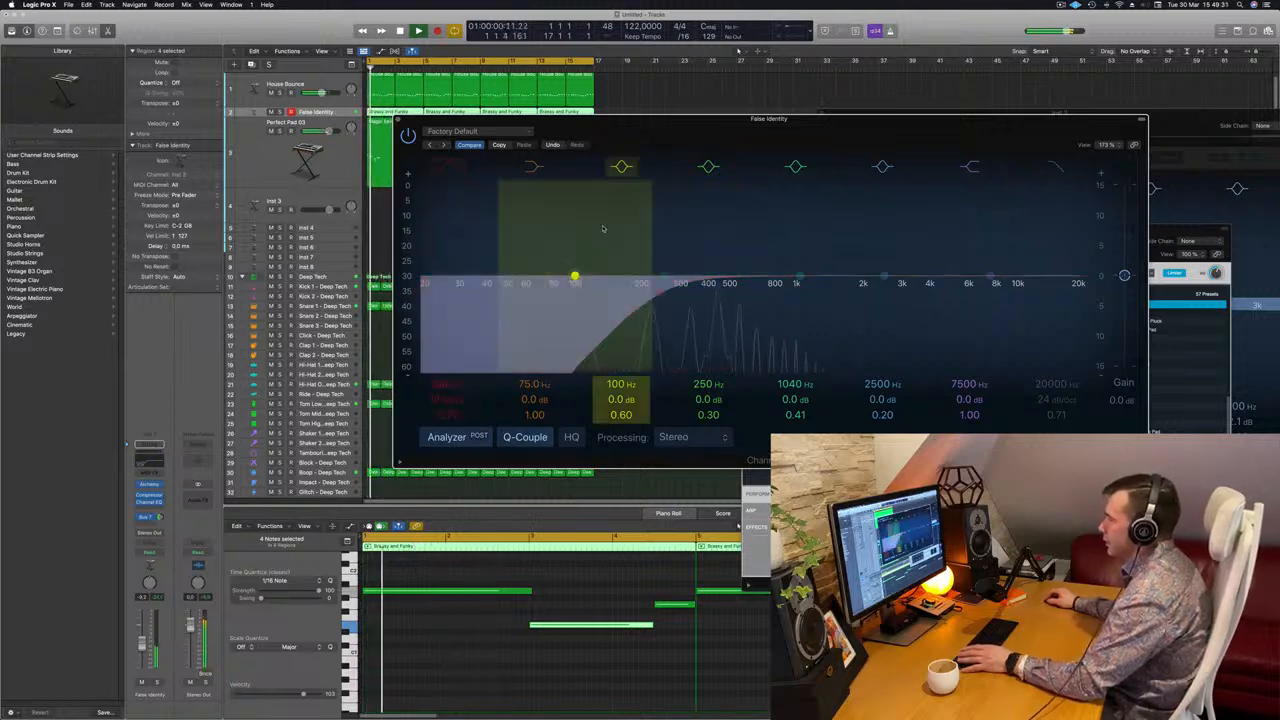
# Rearrange the two EQ windows, stop playback and solo the False Identity track.
pyautogui.moveTo(835, 121); pyautogui.dragTo(803, 211)
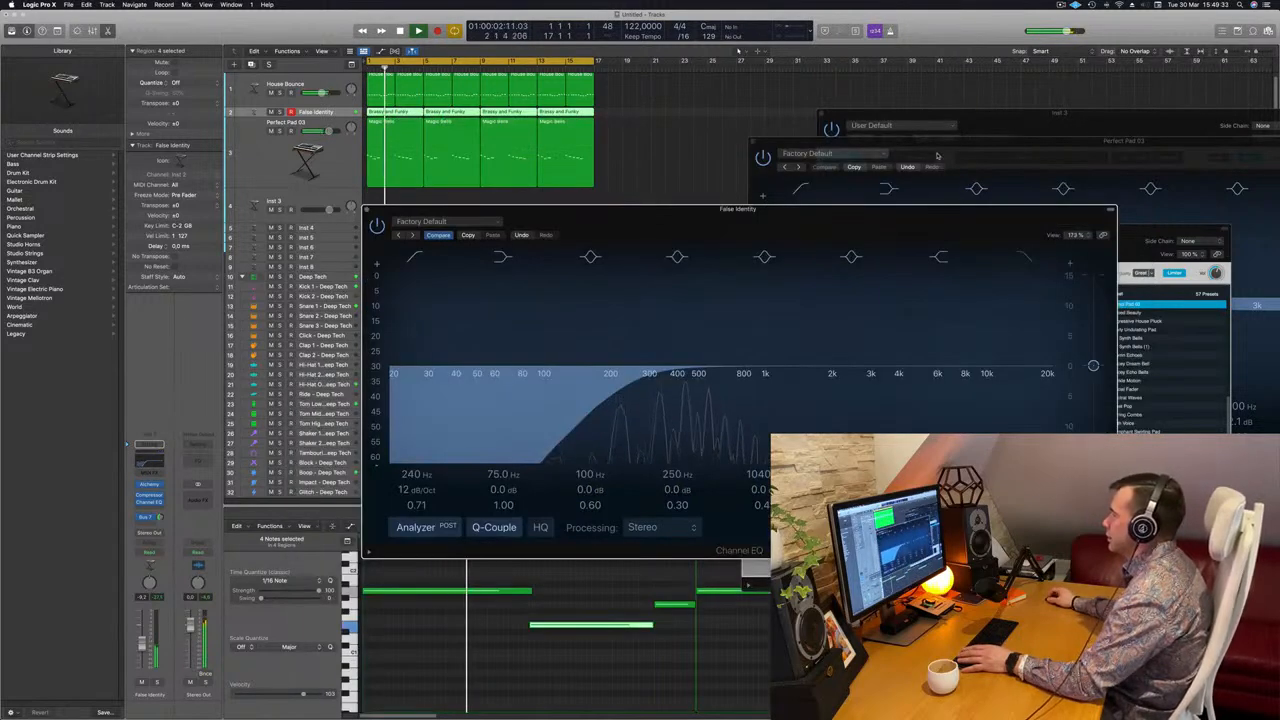
pyautogui.click(938, 155)
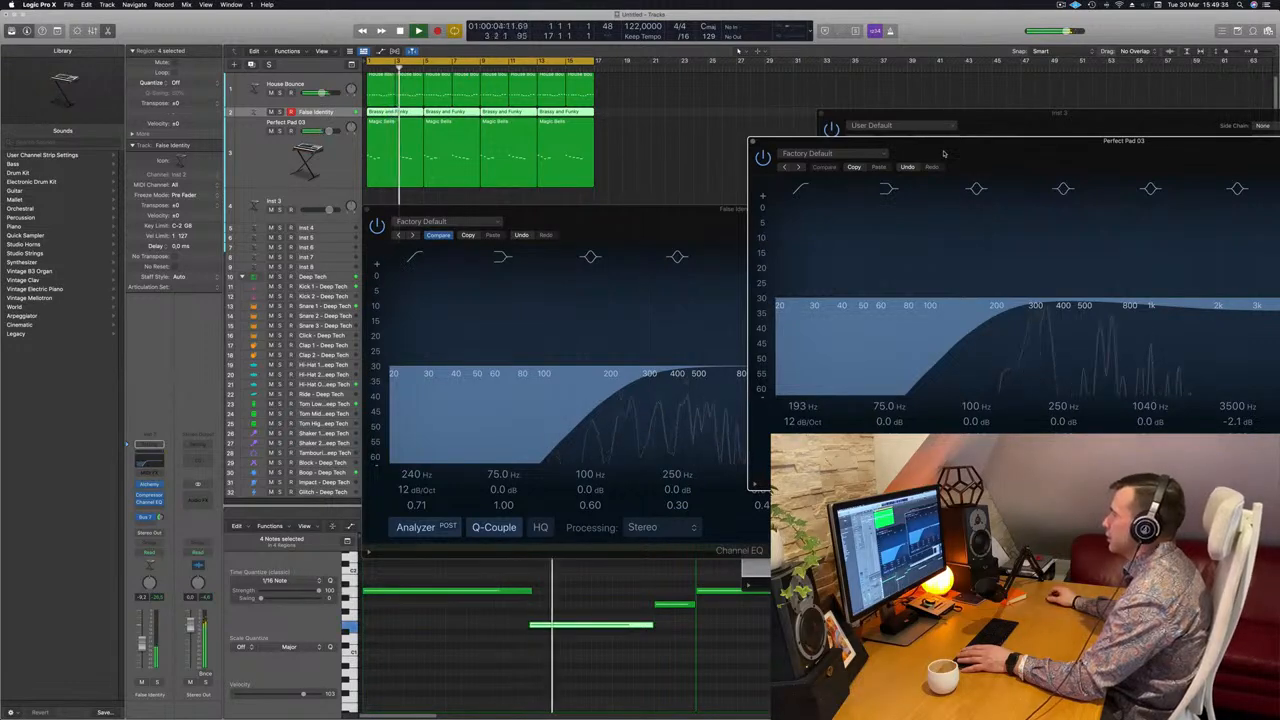
pyautogui.moveTo(616, 224); pyautogui.dragTo(522, 214)
pyautogui.press('space')
pyautogui.press('space')
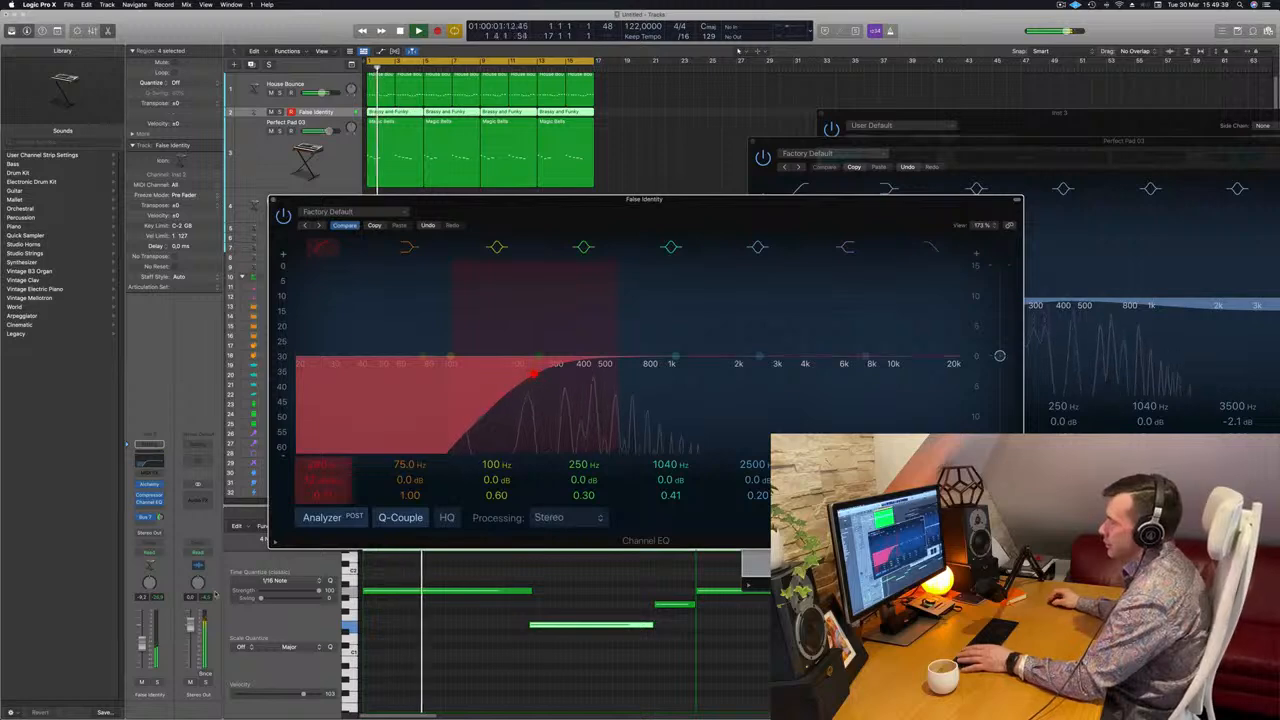
pyautogui.click(158, 682)
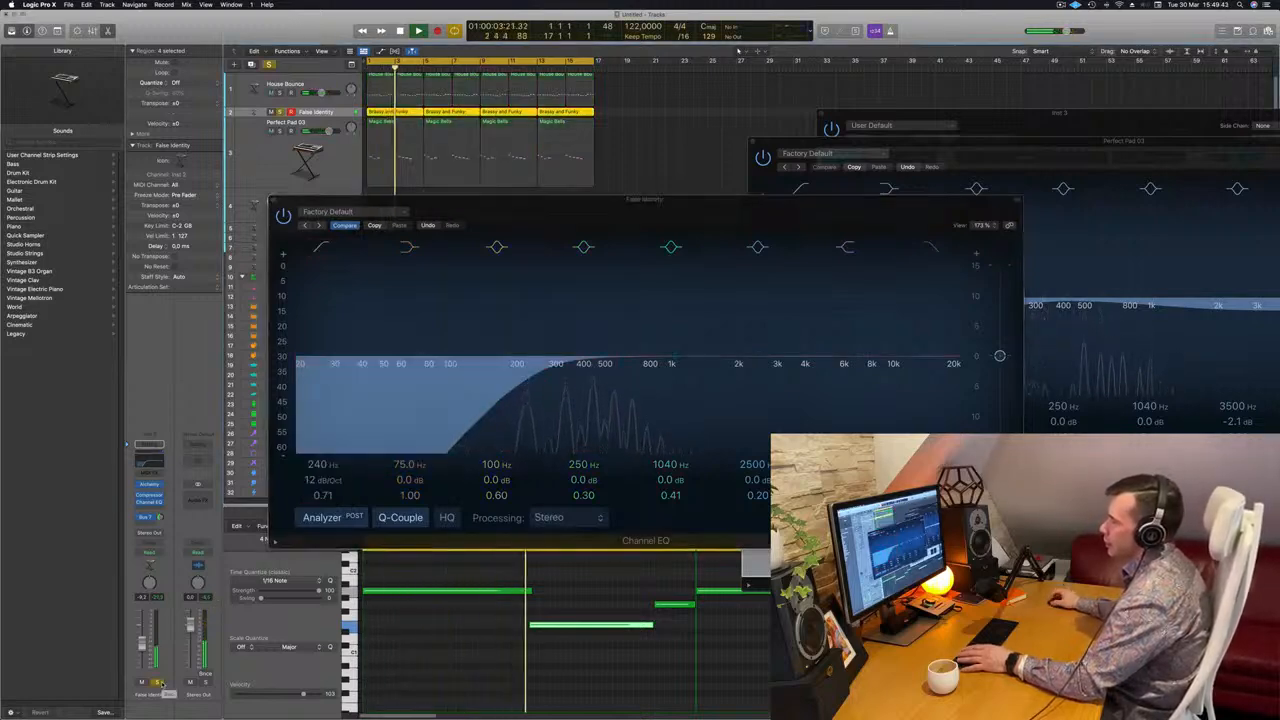
pyautogui.scroll(-3, 470, 138)
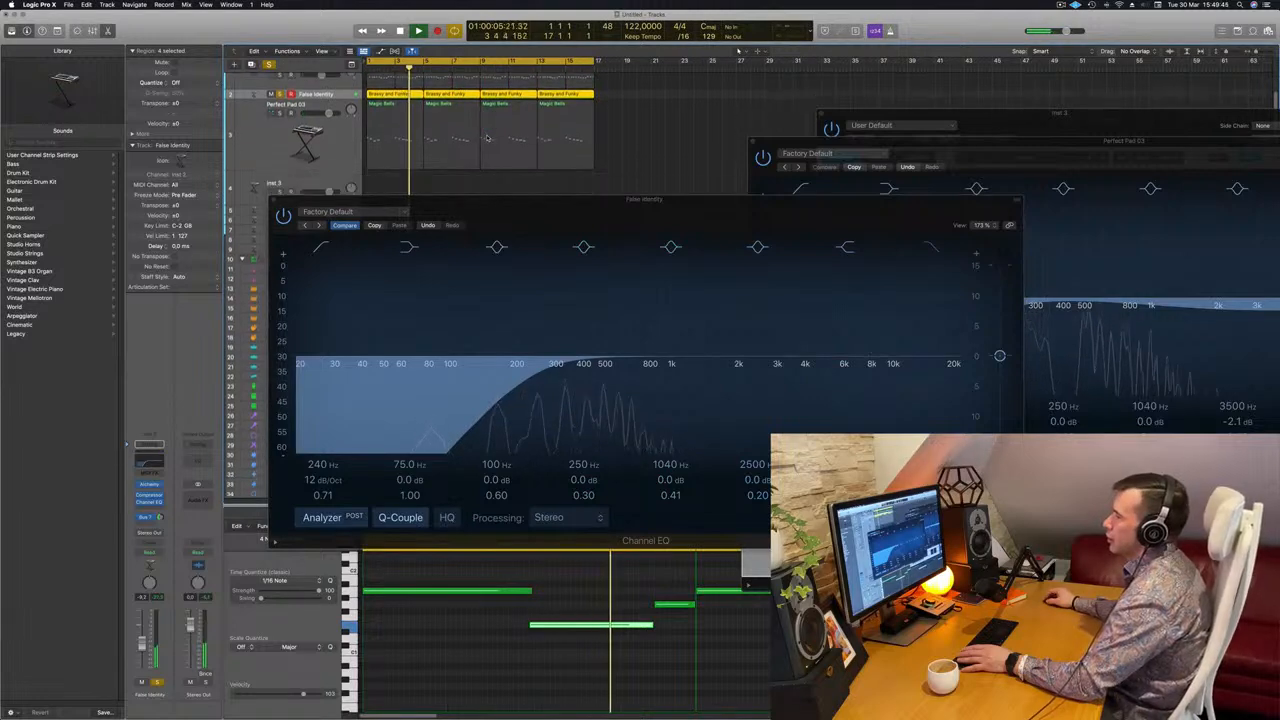
pyautogui.scroll(3, 466, 138)
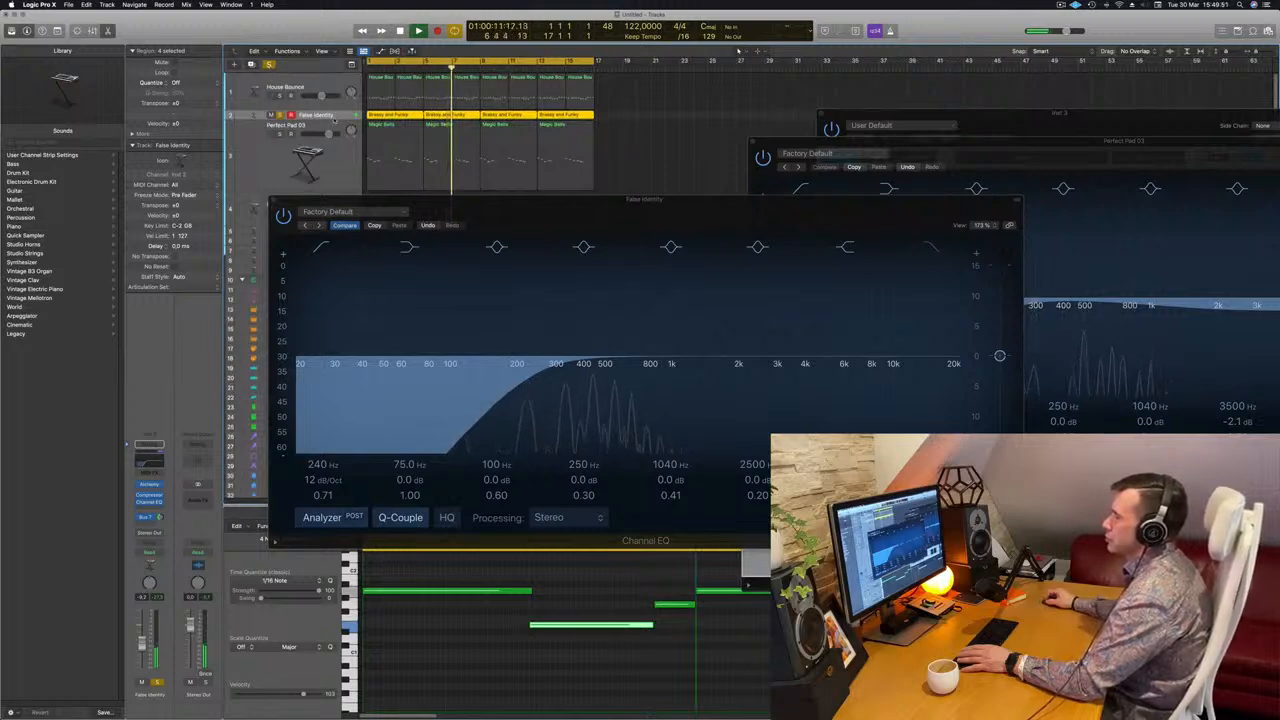
# Solo Perfect Pad 03 too, drop False Identity's low cut to 153 Hz, volume to -4.4 dB.
pyautogui.moveTo(333, 118); pyautogui.dragTo(331, 152)
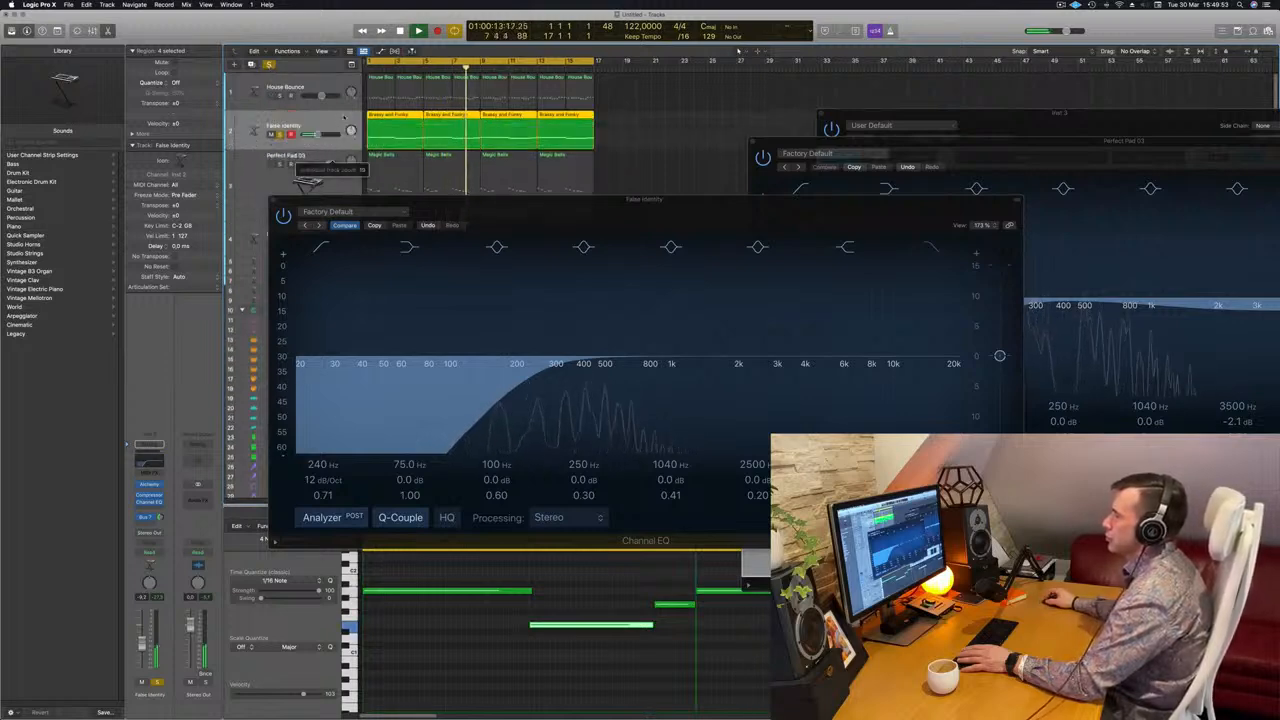
pyautogui.click(281, 164)
pyautogui.press('space')
pyautogui.press('space')
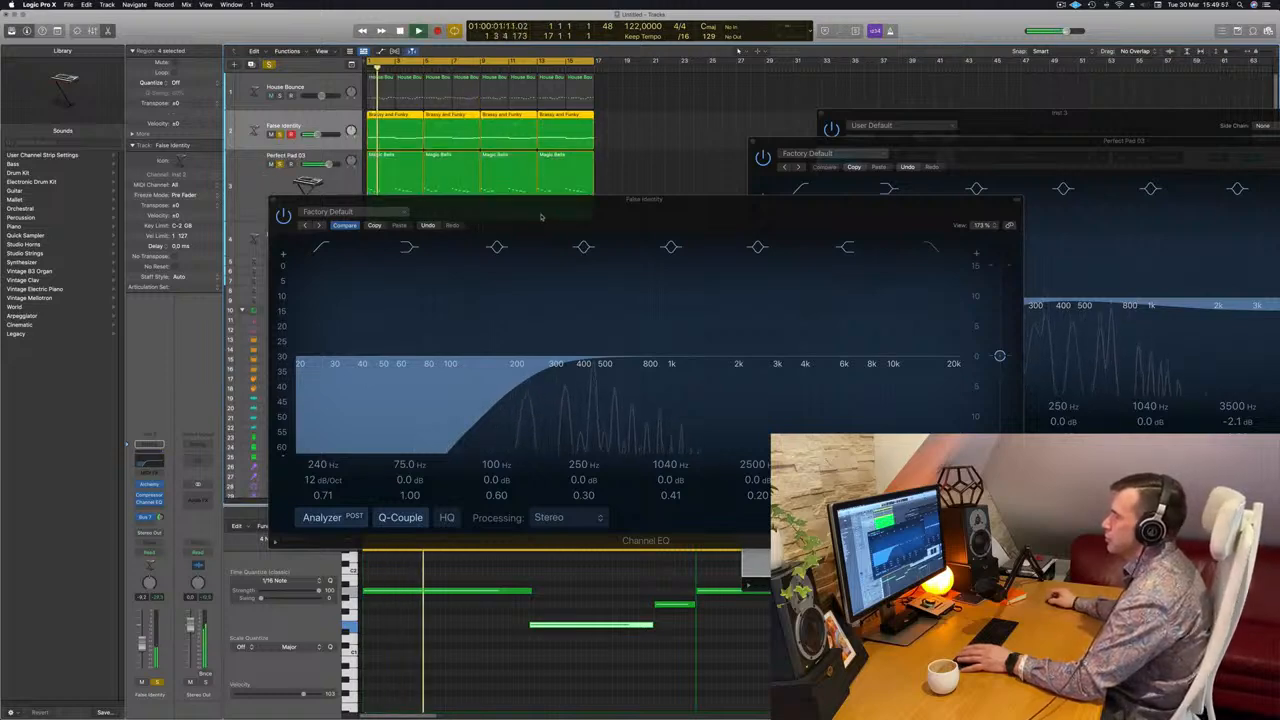
pyautogui.moveTo(540, 216); pyautogui.dragTo(428, 219)
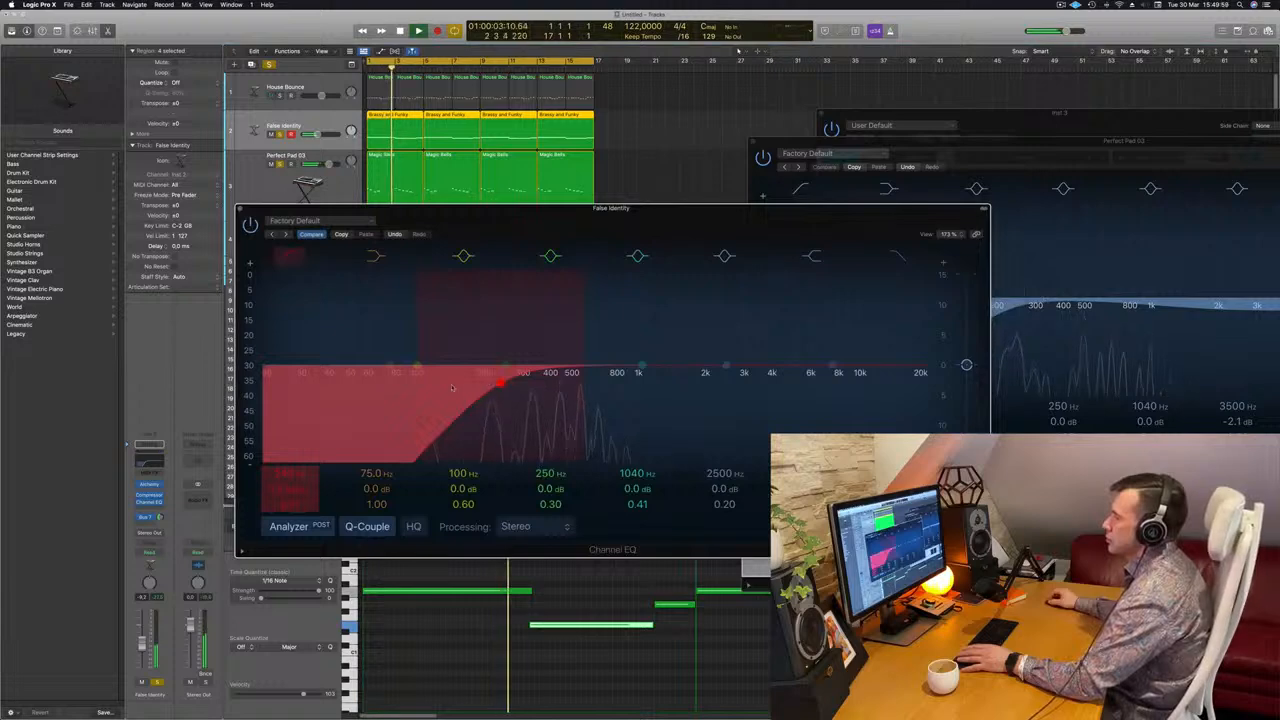
pyautogui.moveTo(504, 384); pyautogui.dragTo(449, 384)
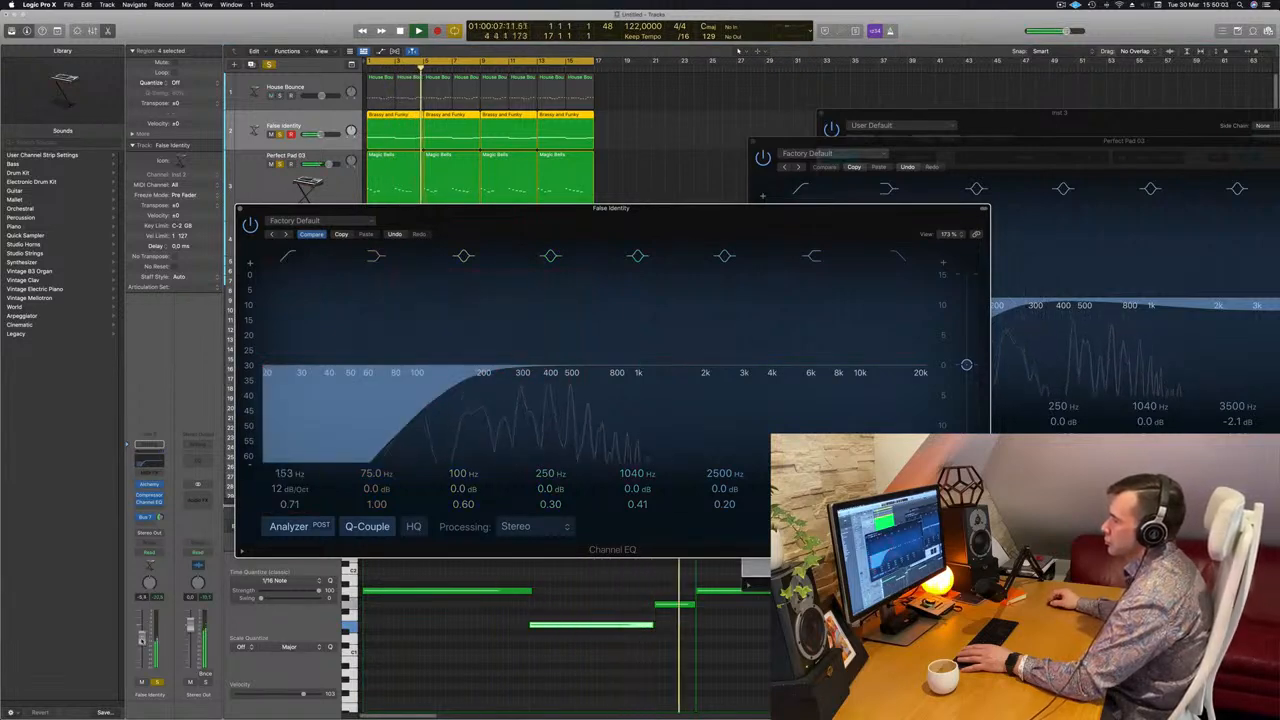
pyautogui.moveTo(142, 639); pyautogui.dragTo(142, 636)
pyautogui.press('Return')
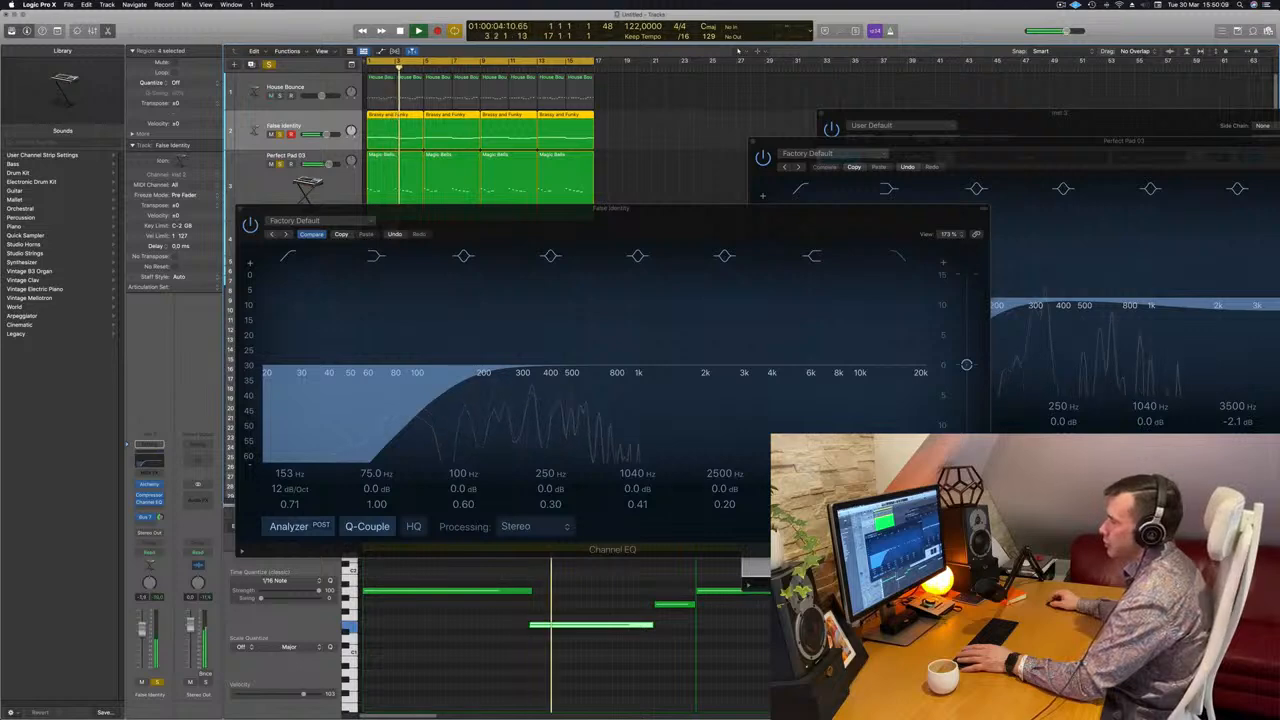
# Lower the low cut to about 102 Hz, close the EQ, and play with Perfect Pad 03 selected.
pyautogui.click(432, 389)
pyautogui.moveTo(432, 389); pyautogui.dragTo(412, 389)
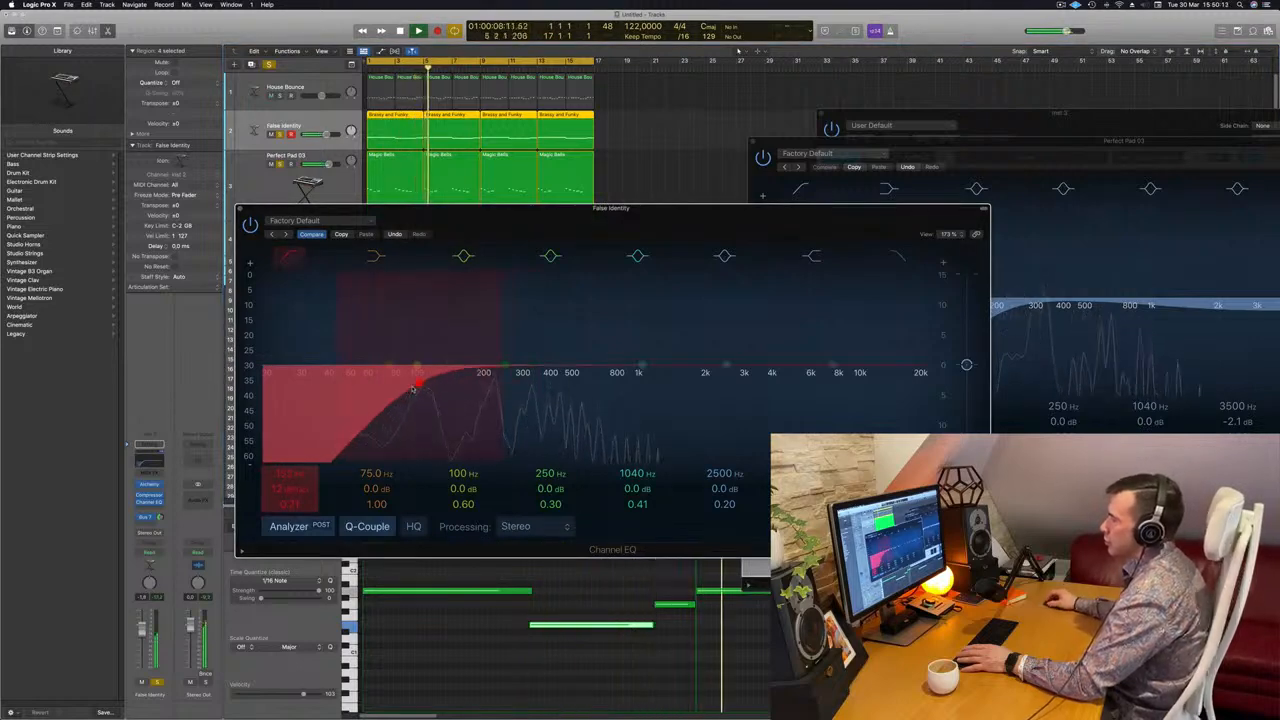
pyautogui.moveTo(236, 207); pyautogui.dragTo(418, 210)
pyautogui.press('Return')
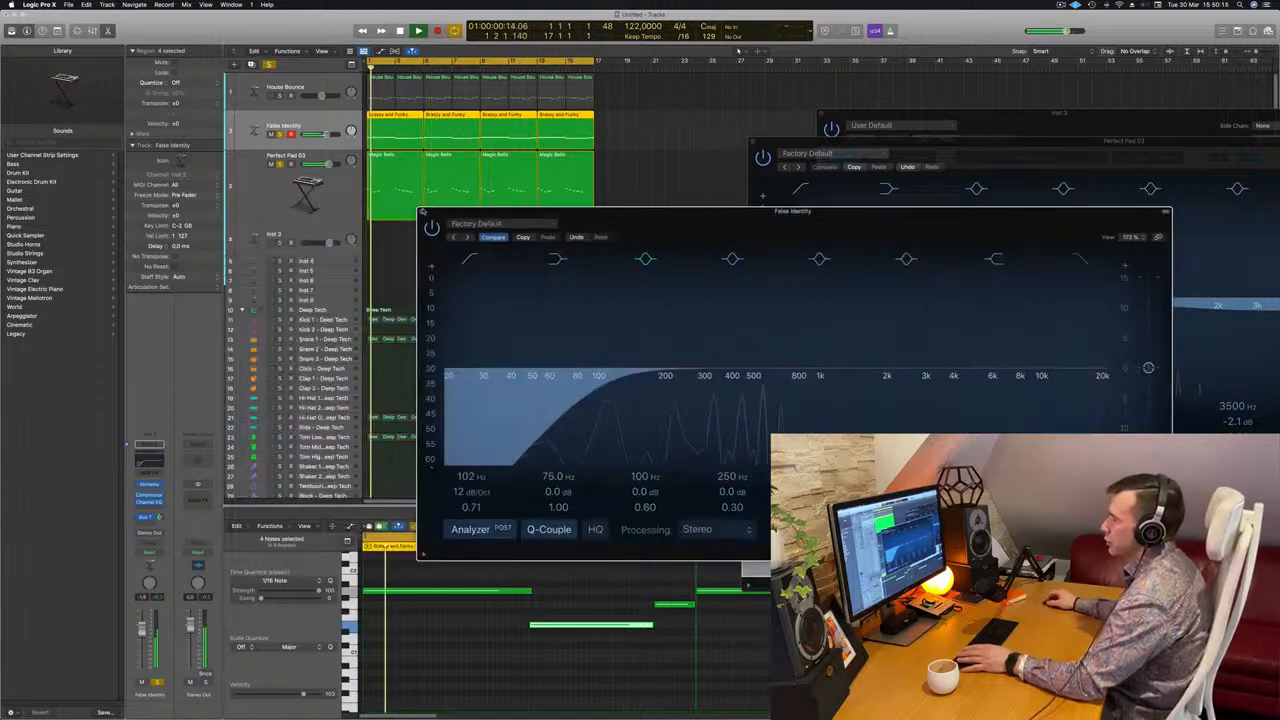
pyautogui.click(422, 211)
pyautogui.press('Return')
pyautogui.click(316, 209)
pyautogui.press('space')
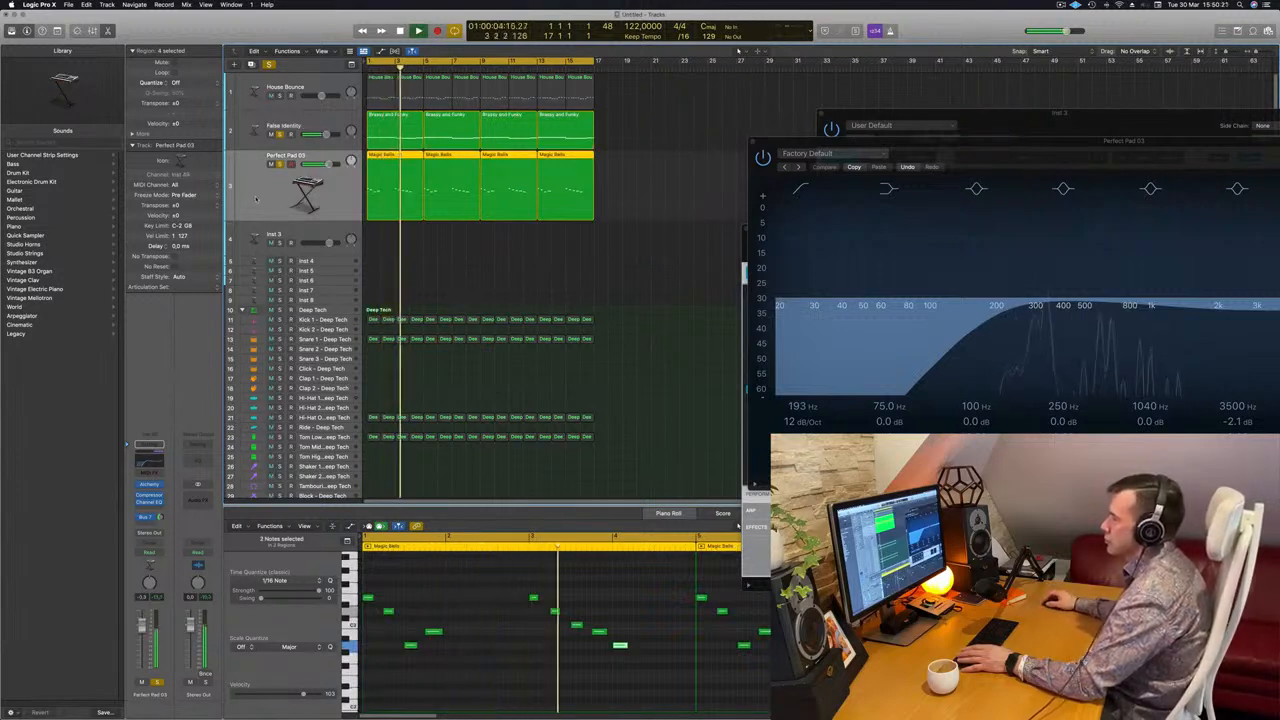
# Reopen Perfect Pad 03's Alchemy window and reposition it while the loop plays.
pyautogui.press('Return')
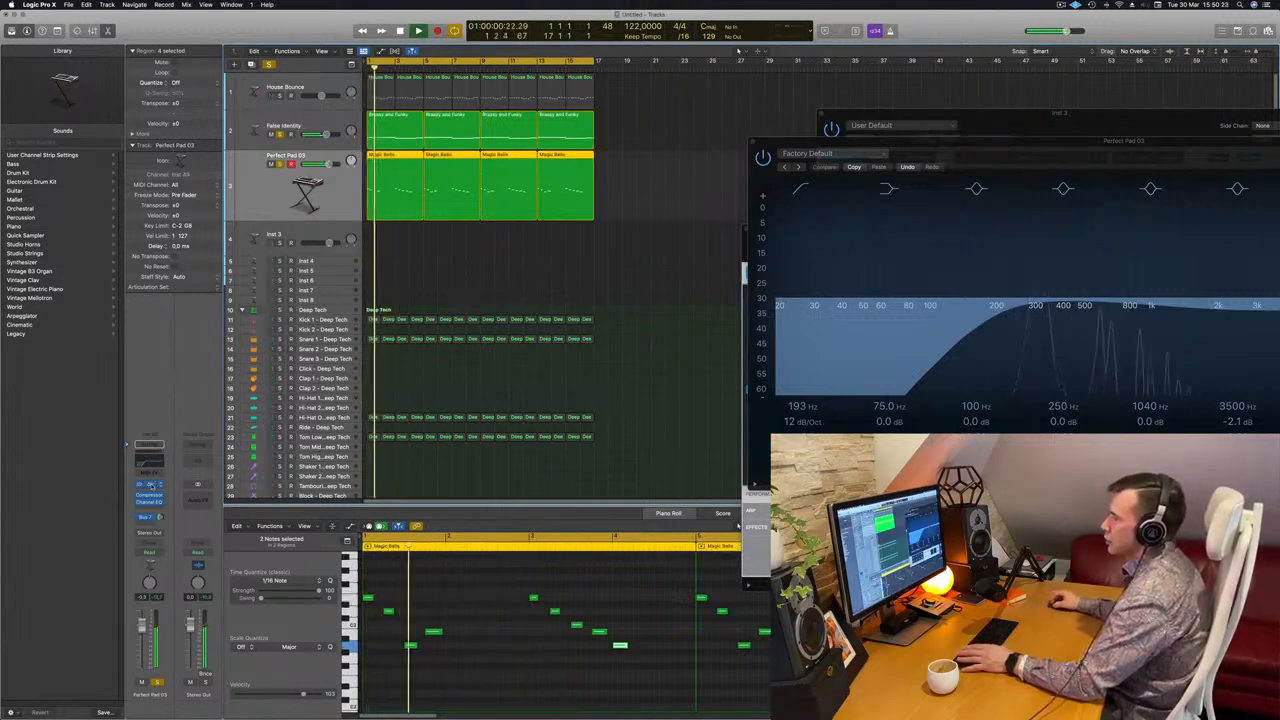
pyautogui.click(150, 485)
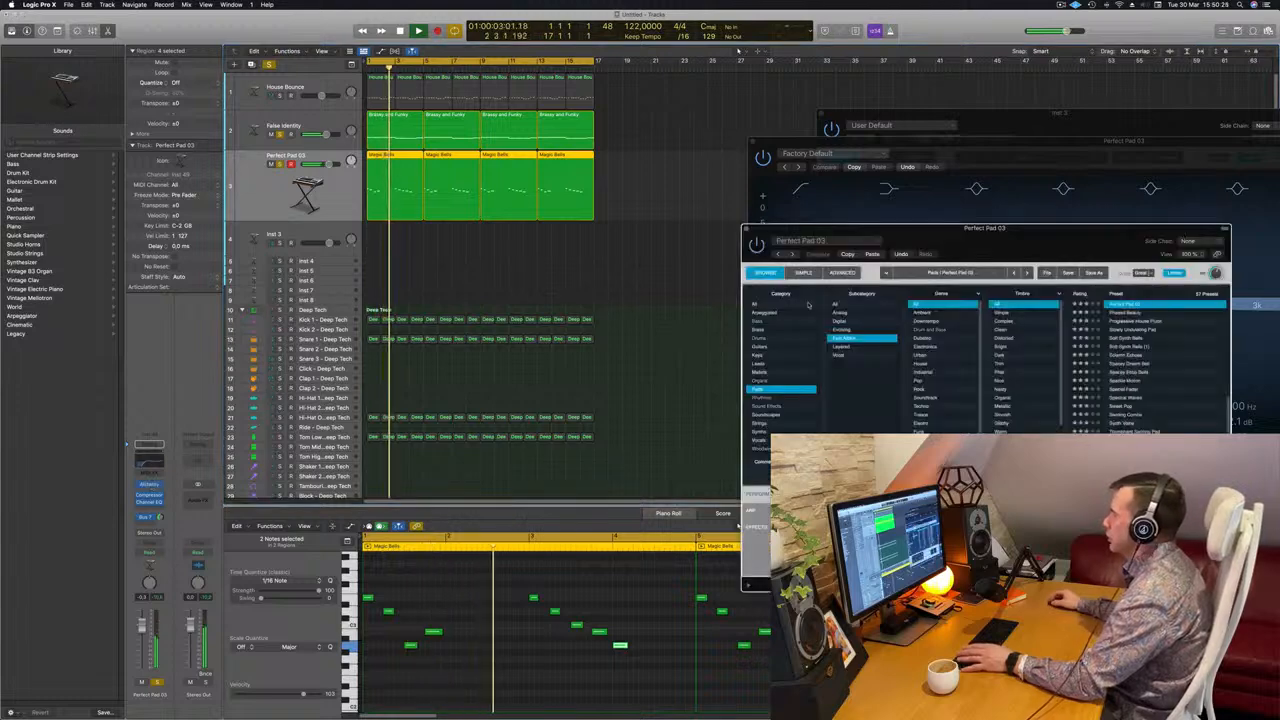
pyautogui.moveTo(1023, 244); pyautogui.dragTo(755, 232)
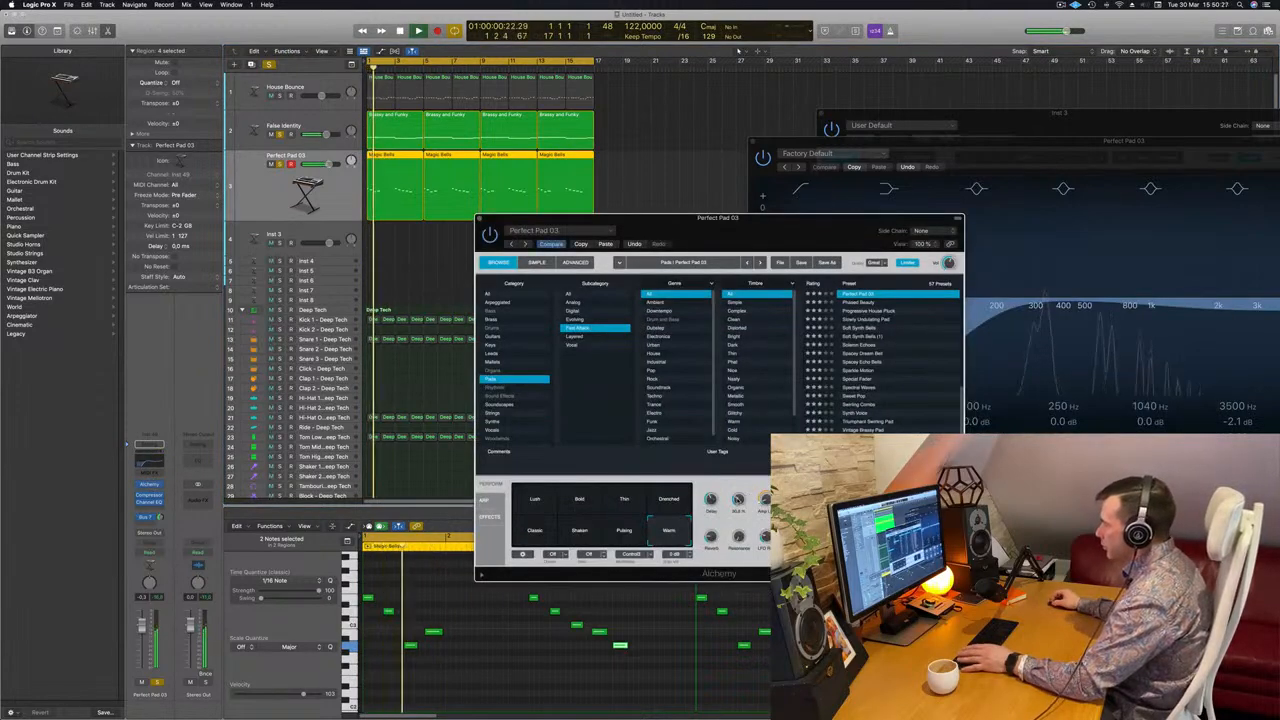
pyautogui.press('Return')
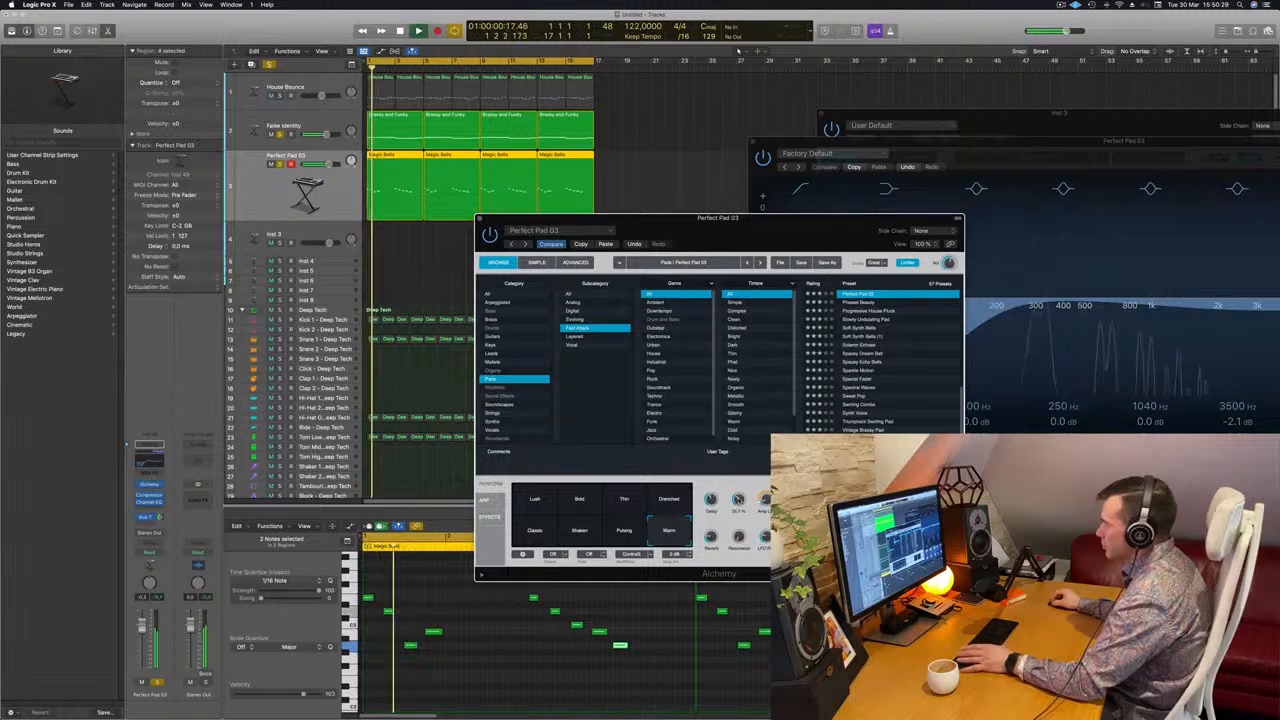
pyautogui.moveTo(786, 220); pyautogui.dragTo(996, 222)
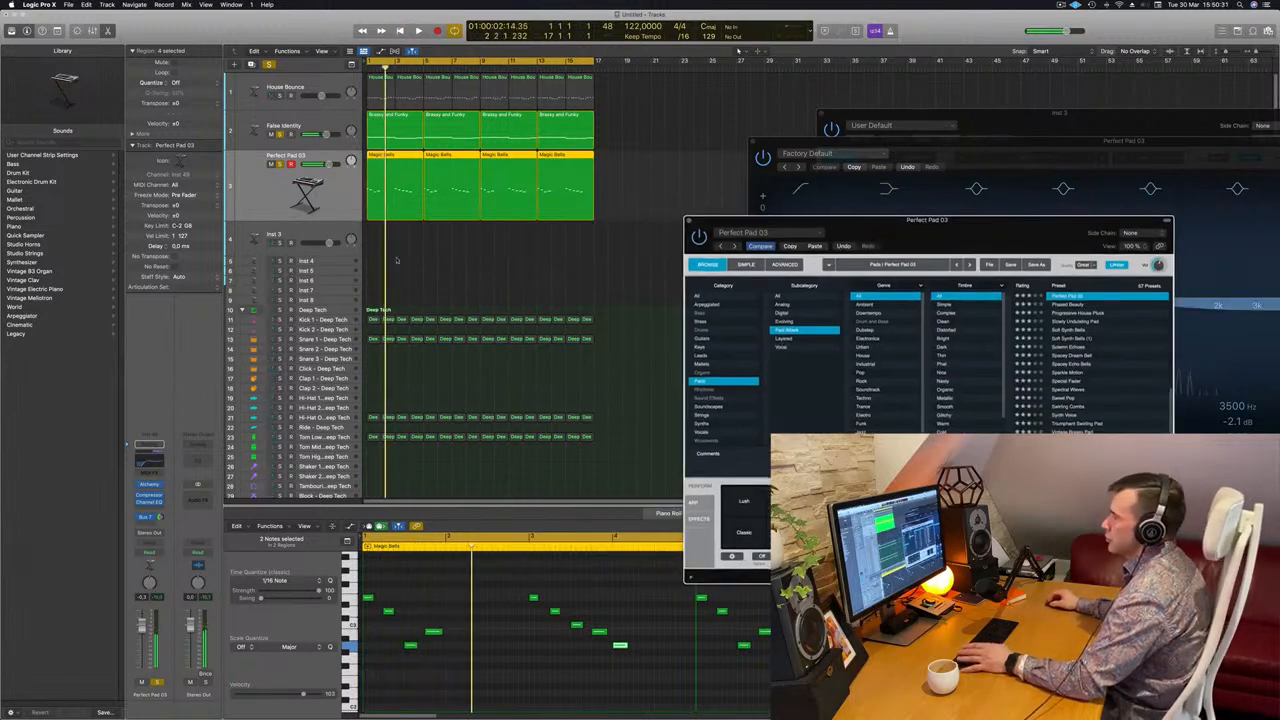
# Solo the Kick 1 - Deep Tech track and close the Alchemy window.
pyautogui.click(280, 320)
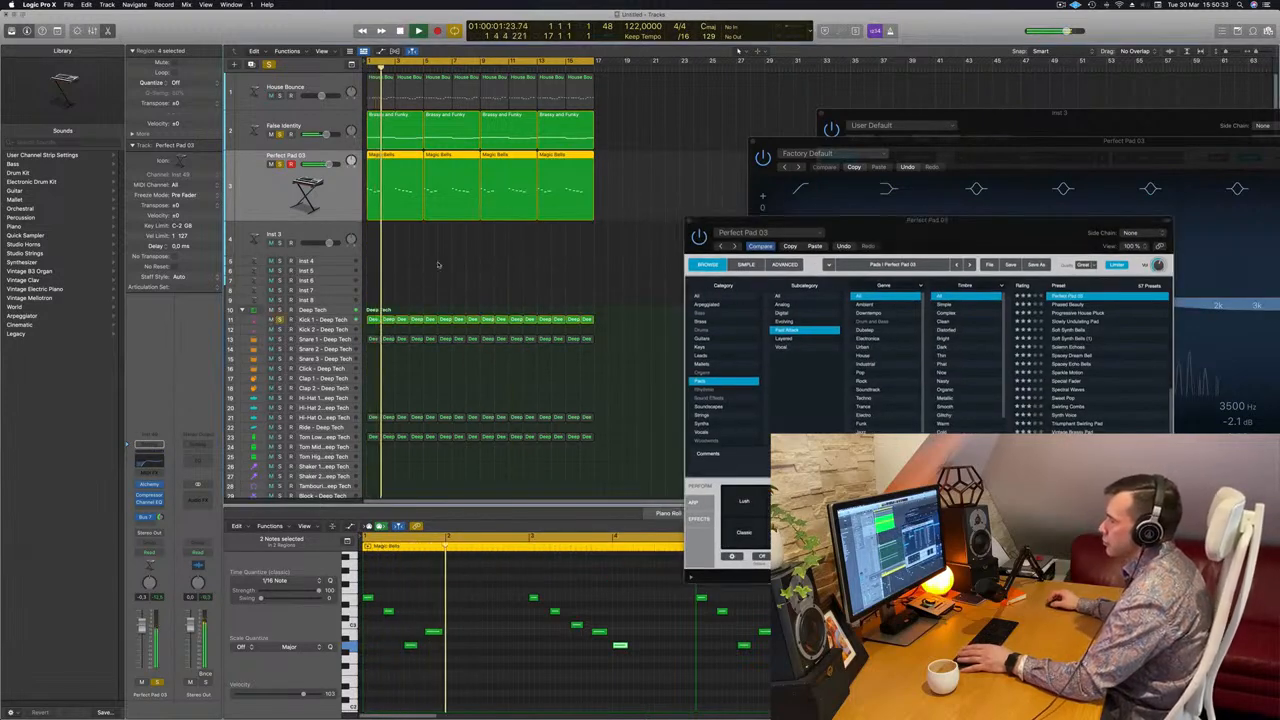
pyautogui.moveTo(970, 237); pyautogui.dragTo(884, 256)
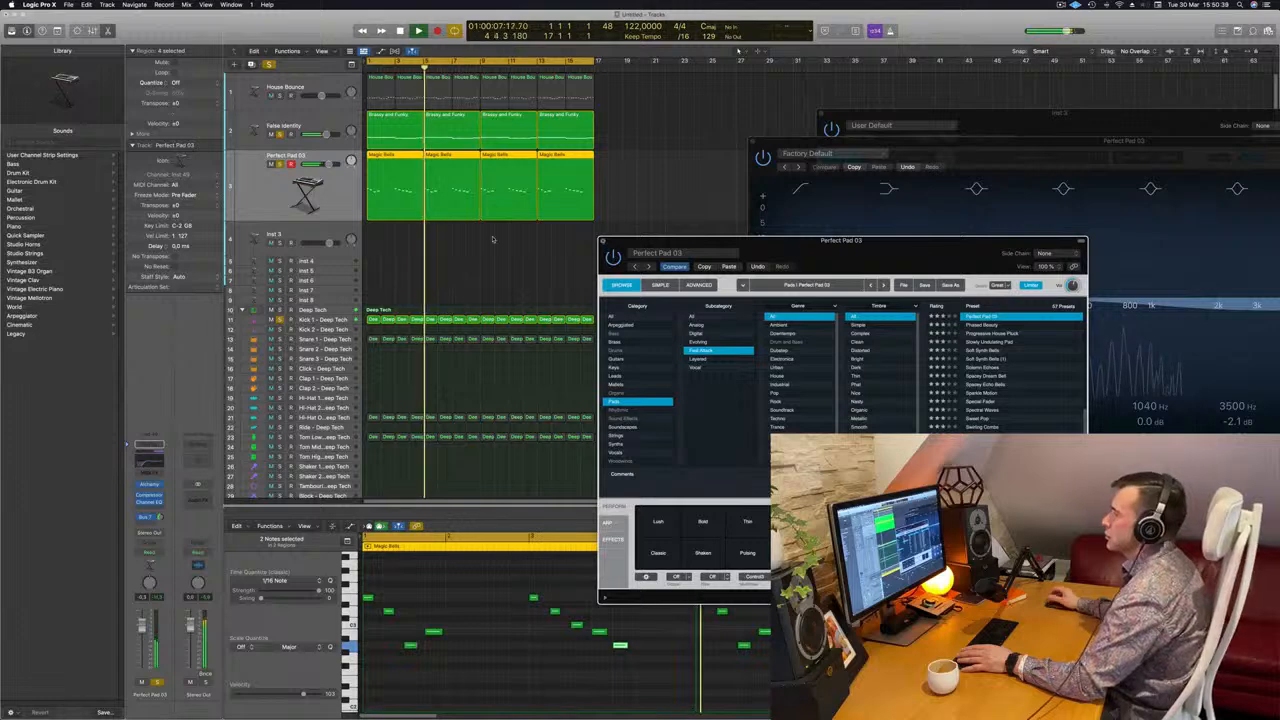
pyautogui.click(601, 243)
# Unmute the House Bounce track and open its Alchemy instrument.
pyautogui.click(278, 91)
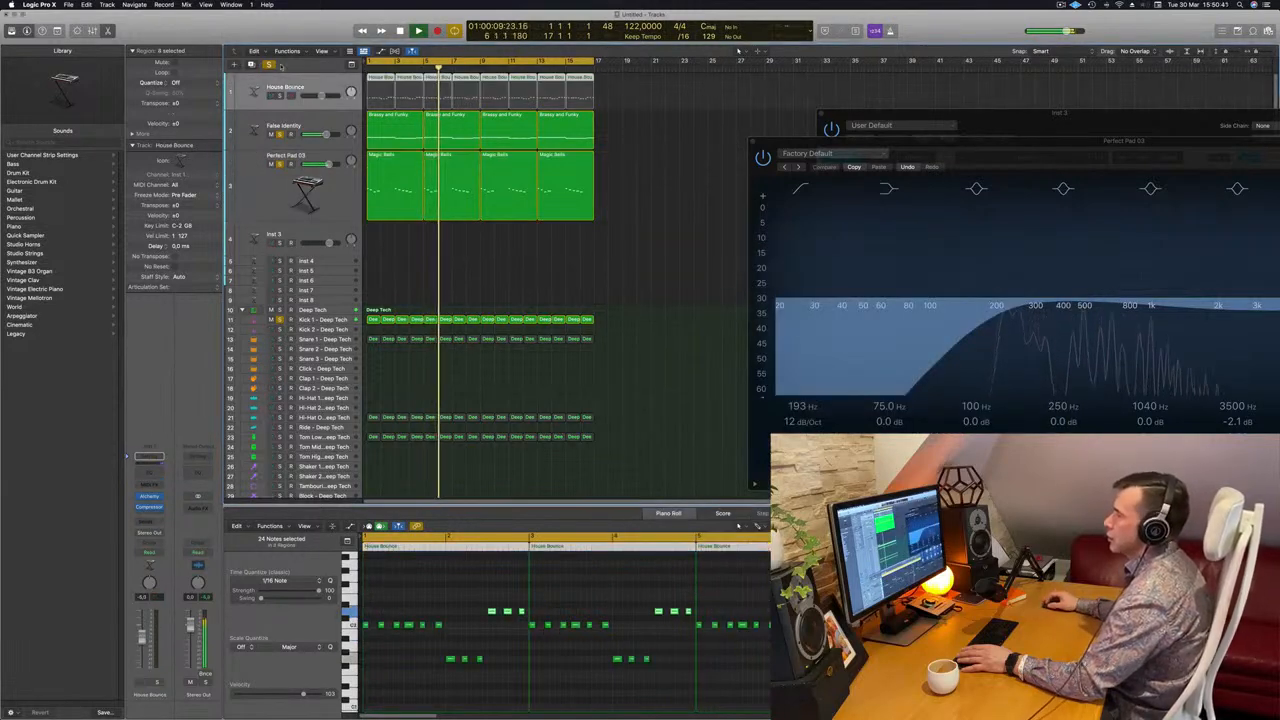
pyautogui.press('m')
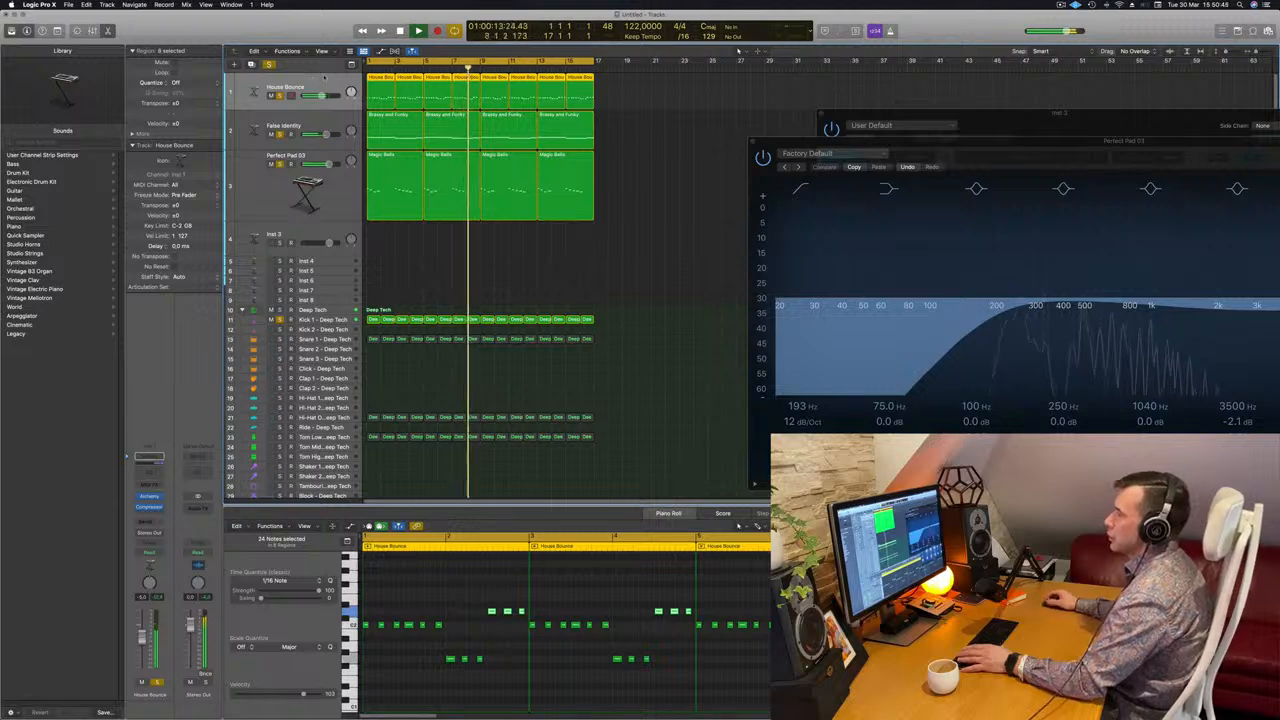
pyautogui.press('Return')
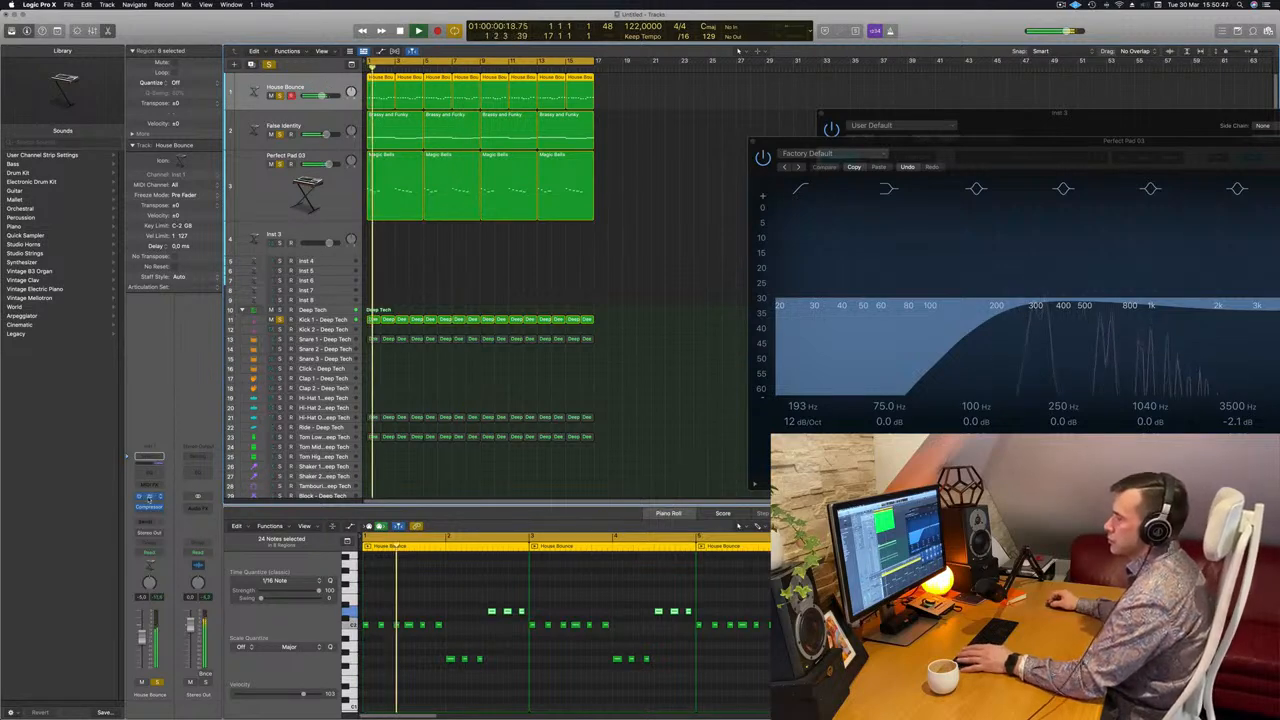
pyautogui.click(149, 497)
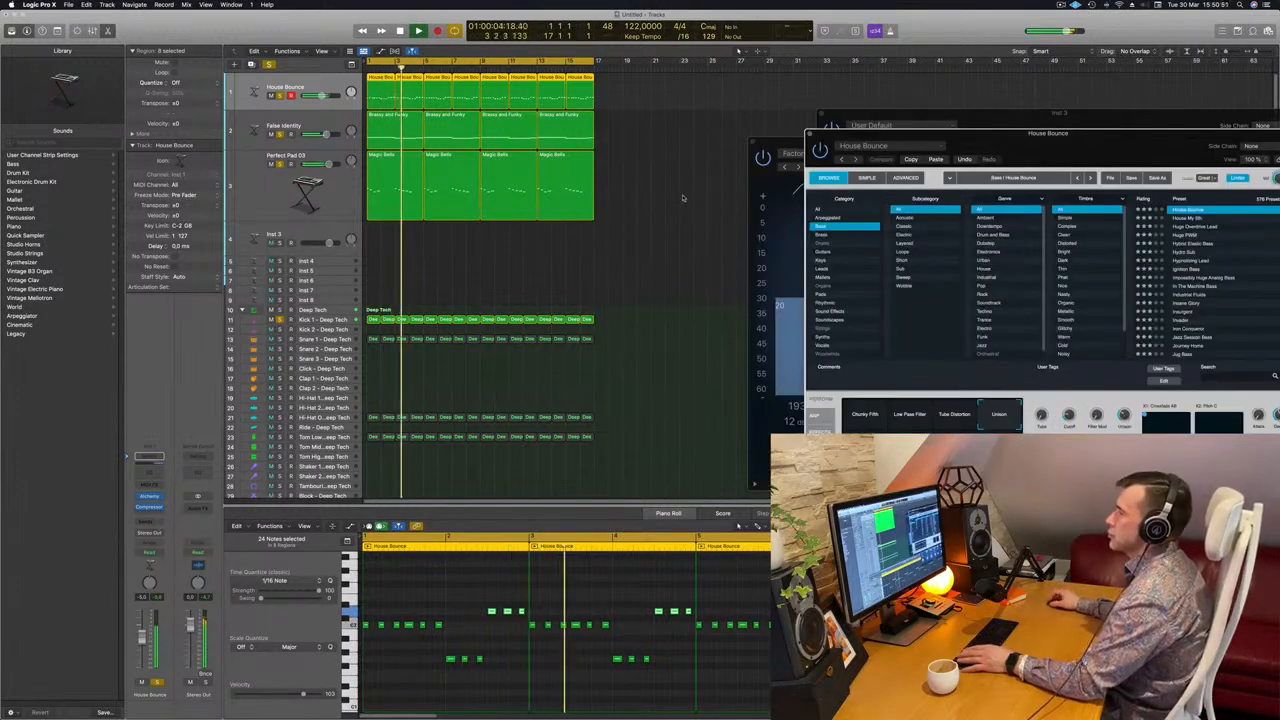
# Reselect the House Bounce regions and create a new track with the same settings (Cmd+D).
pyautogui.click(672, 195)
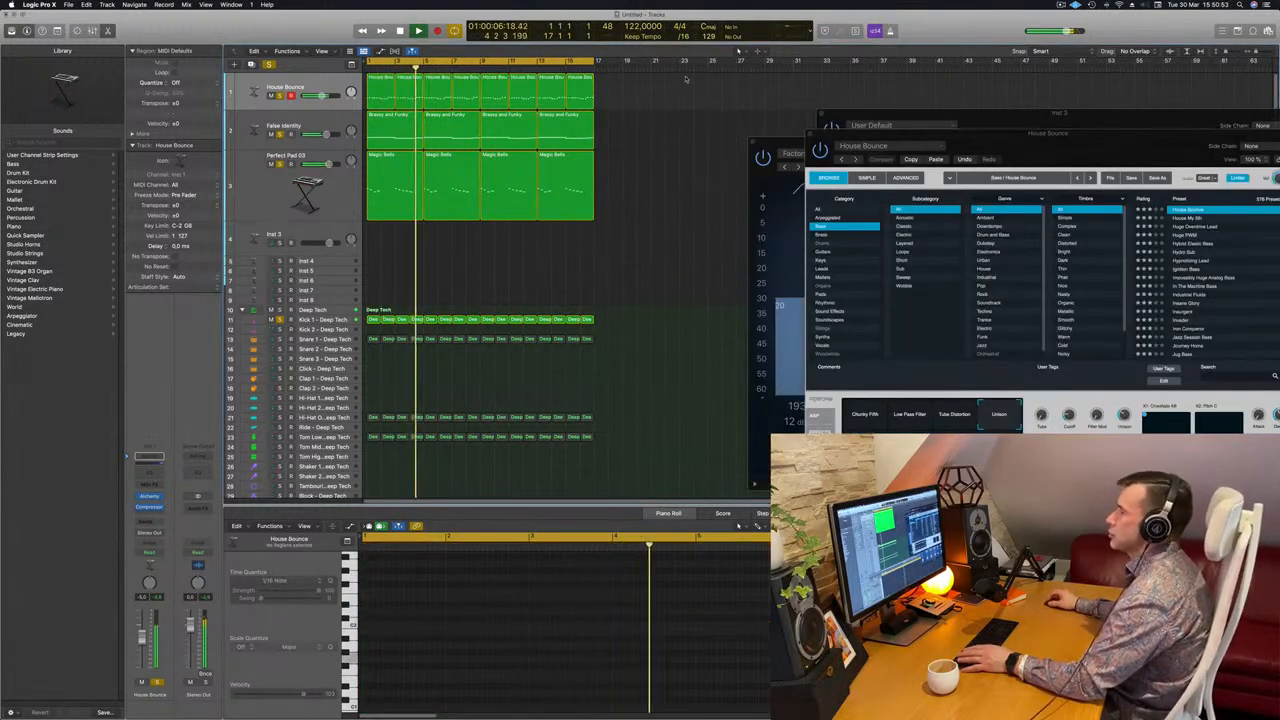
pyautogui.click(315, 84)
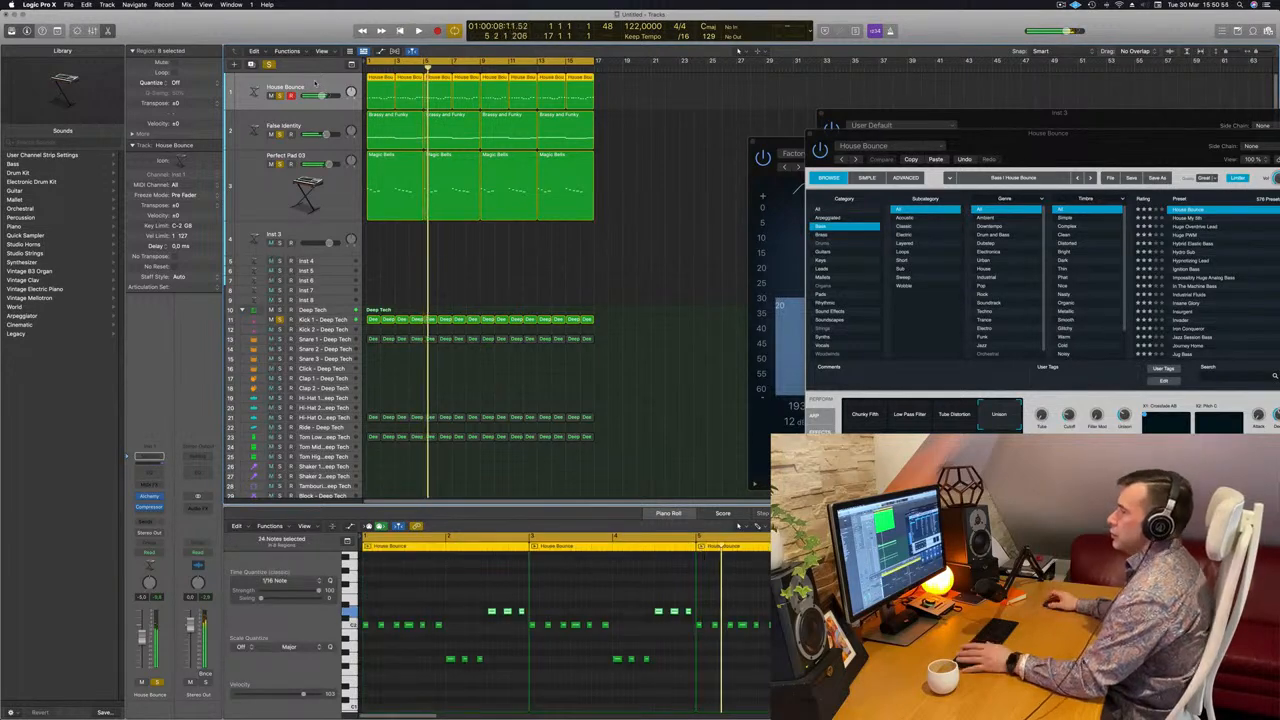
pyautogui.press('Return')
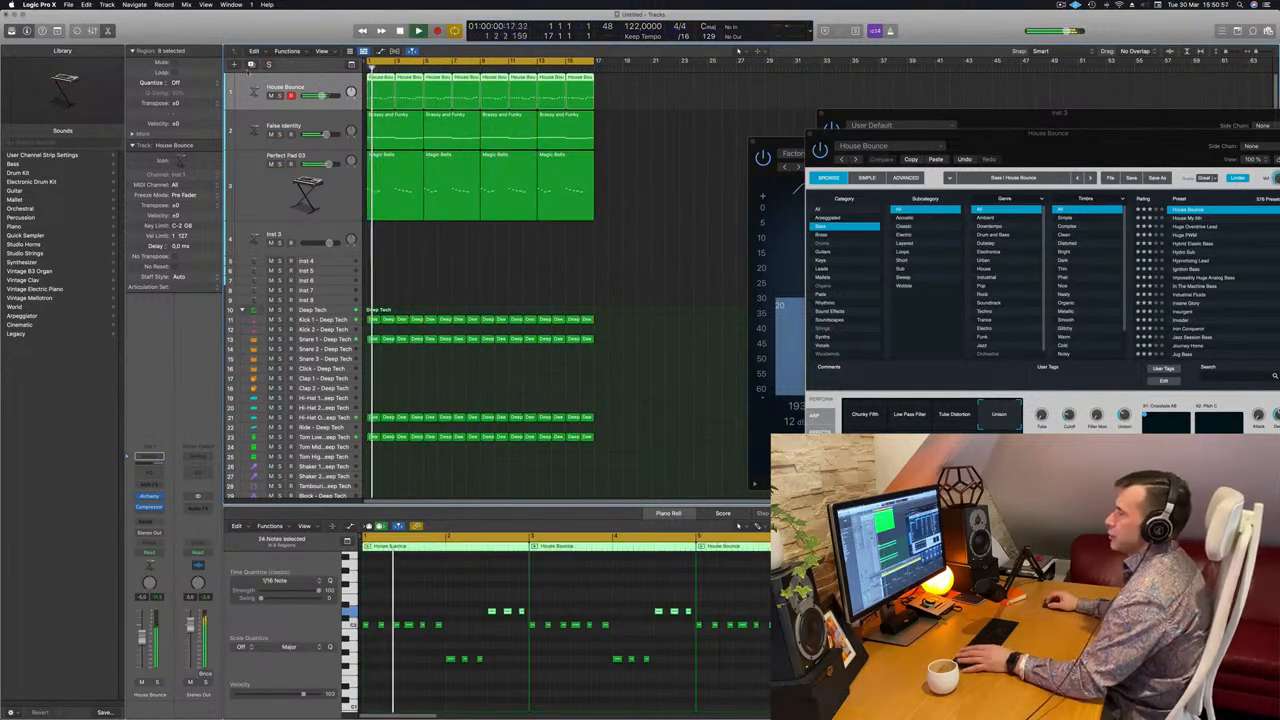
pyautogui.press('super+d')
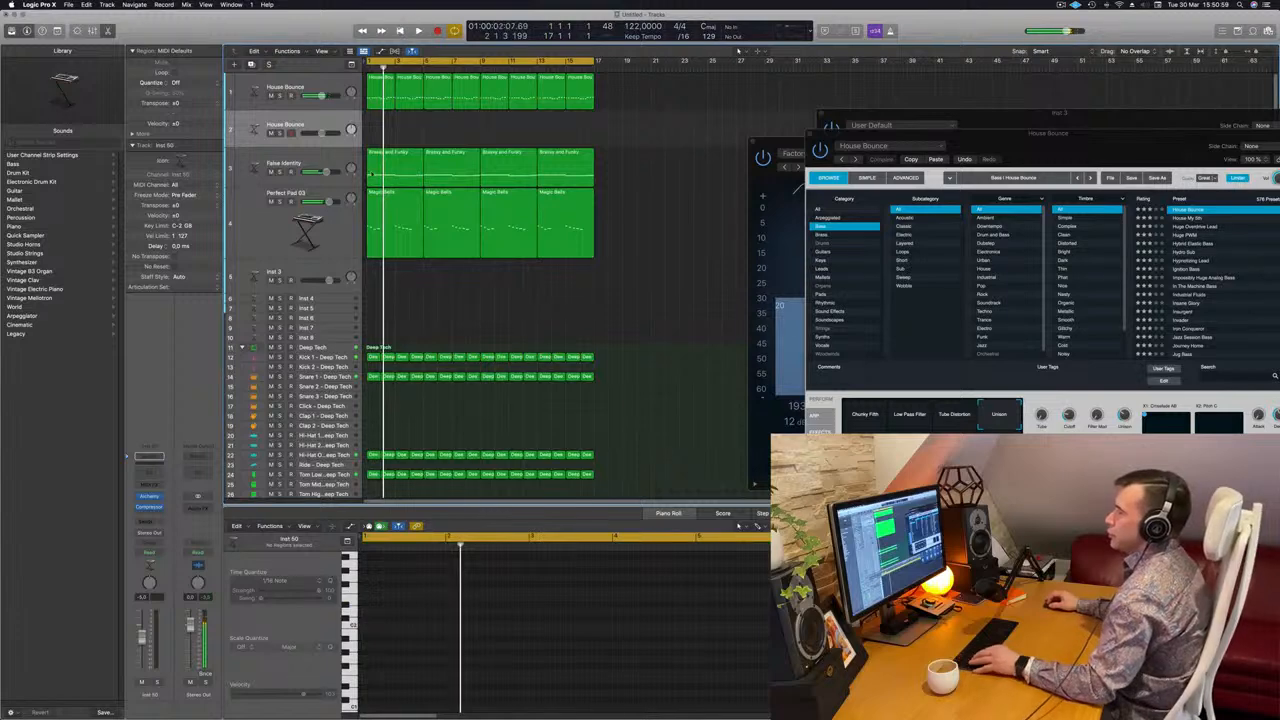
# Copy the first Brassy and Funky region onto track 2 and mute the original House Bounce track.
pyautogui.click(385, 160)
pyautogui.moveTo(400, 152); pyautogui.dragTo(398, 119)
pyautogui.scroll(-2, 460, 589)
pyautogui.click(514, 623)
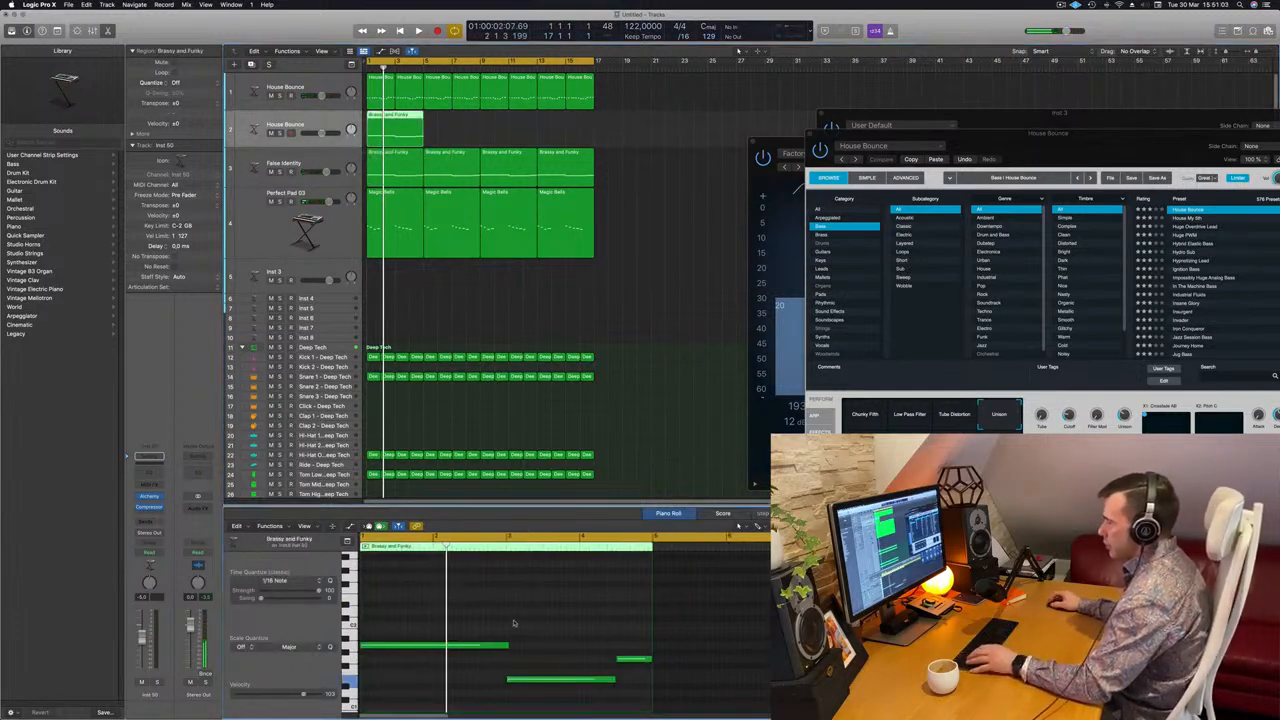
pyautogui.click(270, 96)
# Audition the copied region from bar 1, toggling the new track's solo on and off.
pyautogui.press('space')
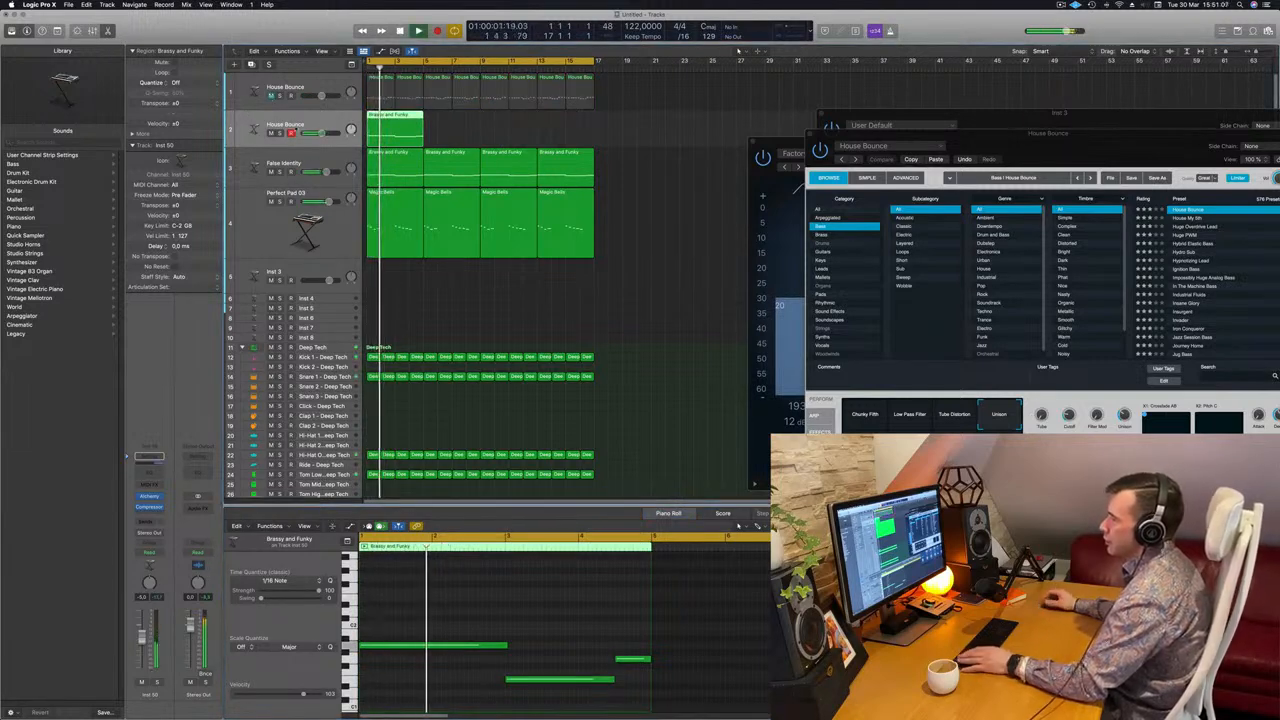
pyautogui.press('Return')
pyautogui.press('Return')
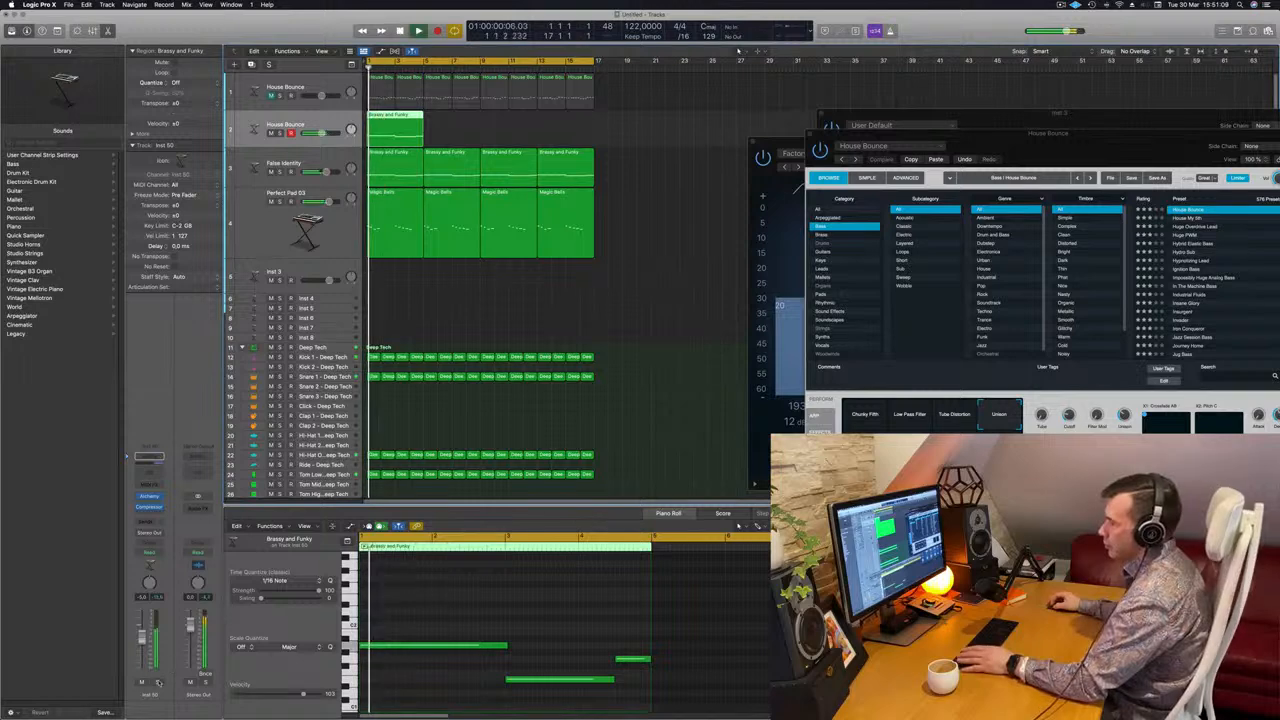
pyautogui.click(157, 681)
pyautogui.click(158, 682)
pyautogui.press('Return')
pyautogui.scroll(-1, 477, 588)
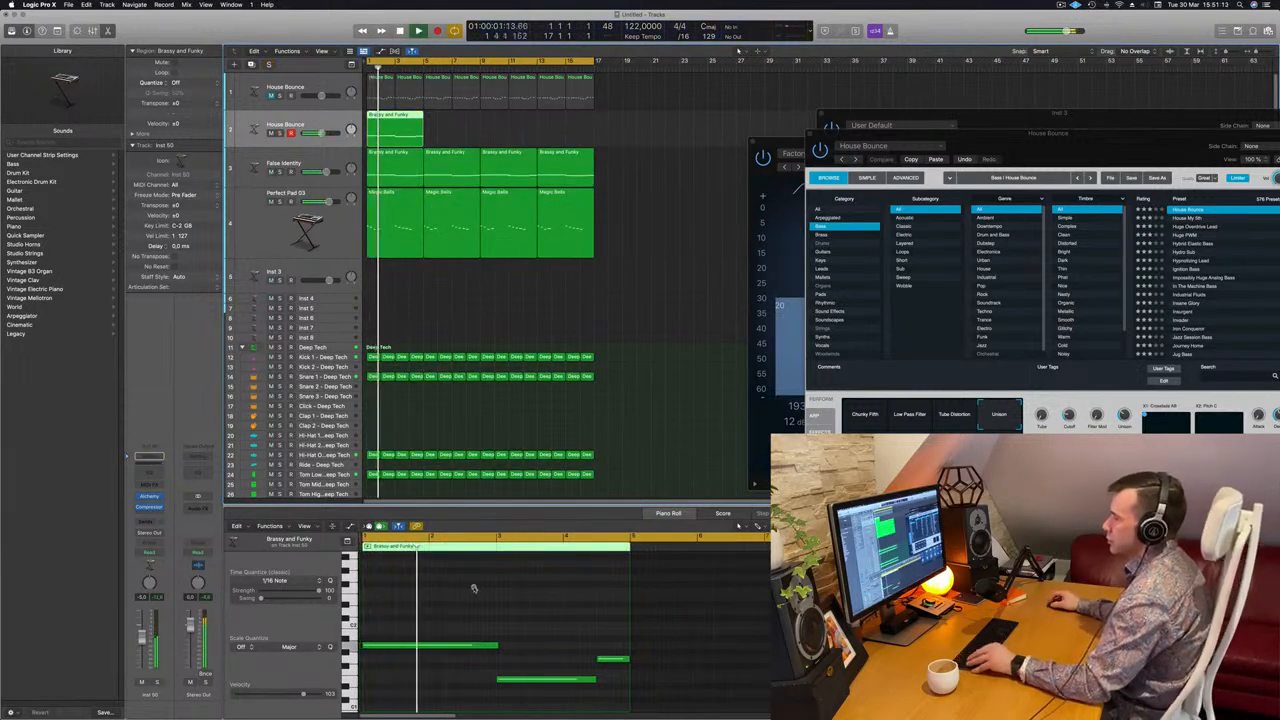
pyautogui.scroll(-1, 466, 591)
pyautogui.scroll(-1, 456, 595)
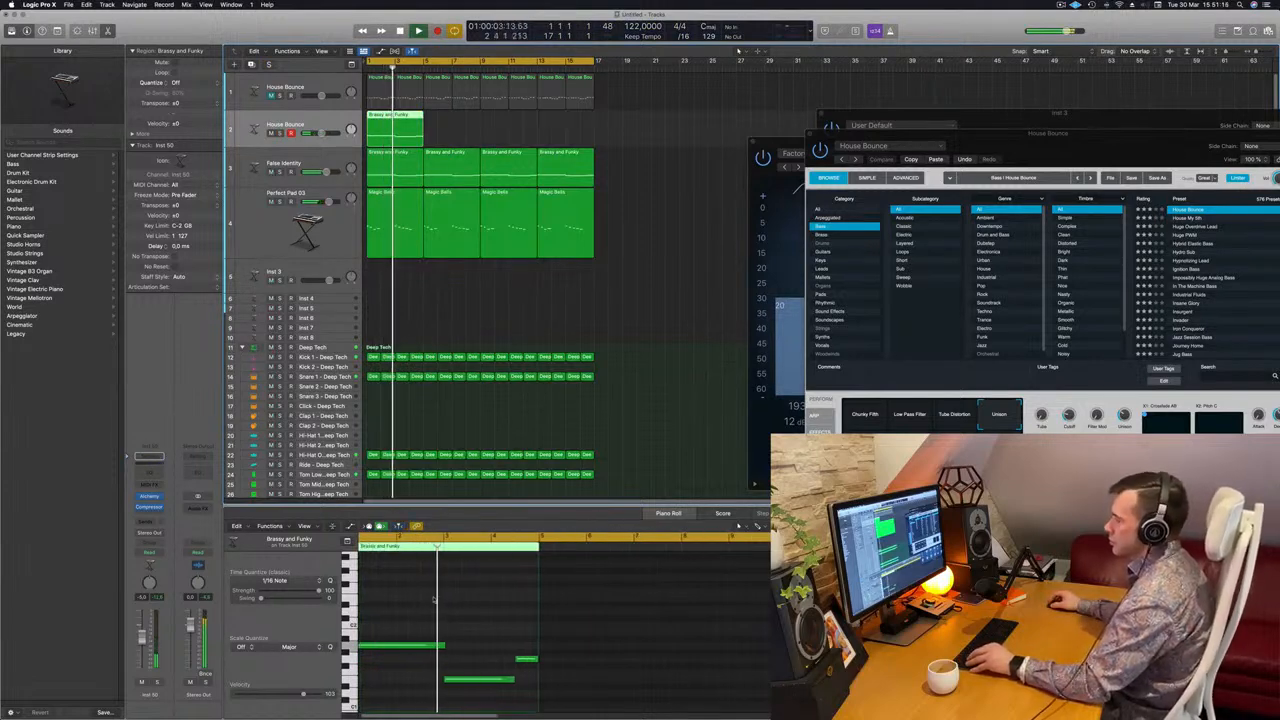
pyautogui.scroll(-1, 433, 598)
pyautogui.scroll(-1, 433, 598)
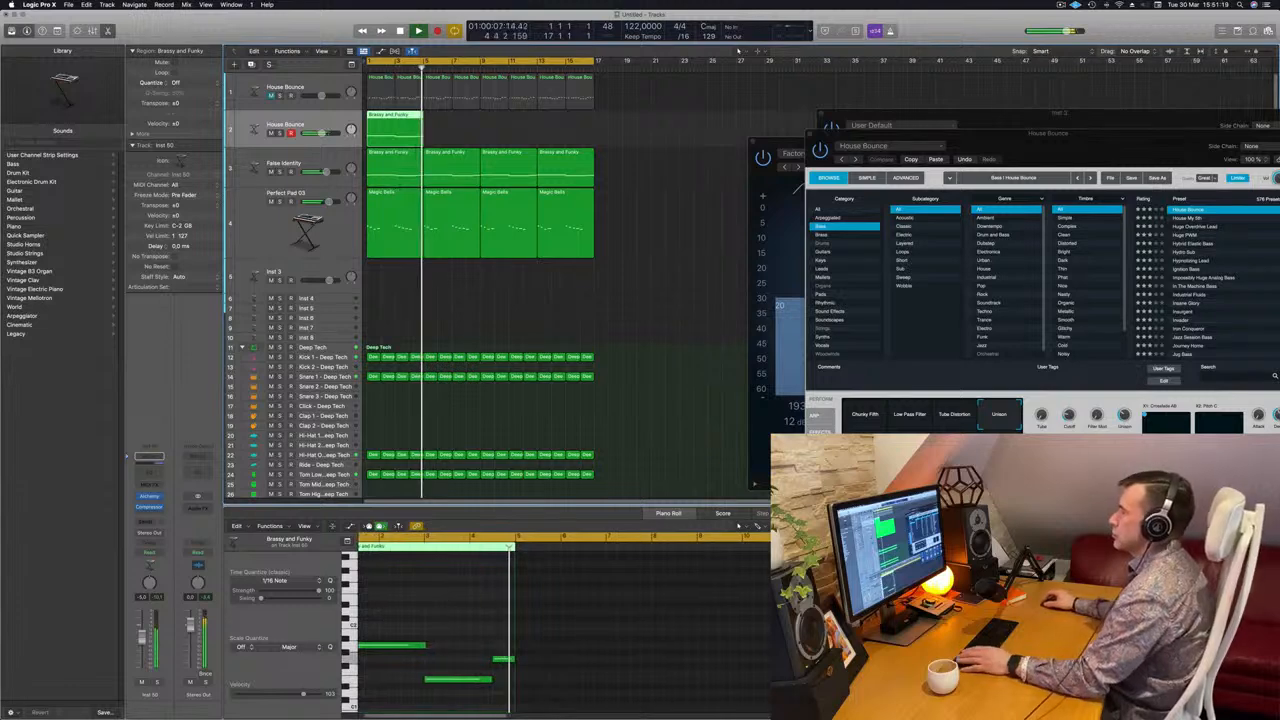
pyautogui.press('space')
# Copy the region four bars later and play back all regions on the new track.
pyautogui.moveTo(384, 115); pyautogui.dragTo(516, 127)
pyautogui.press('Return')
pyautogui.press('space')
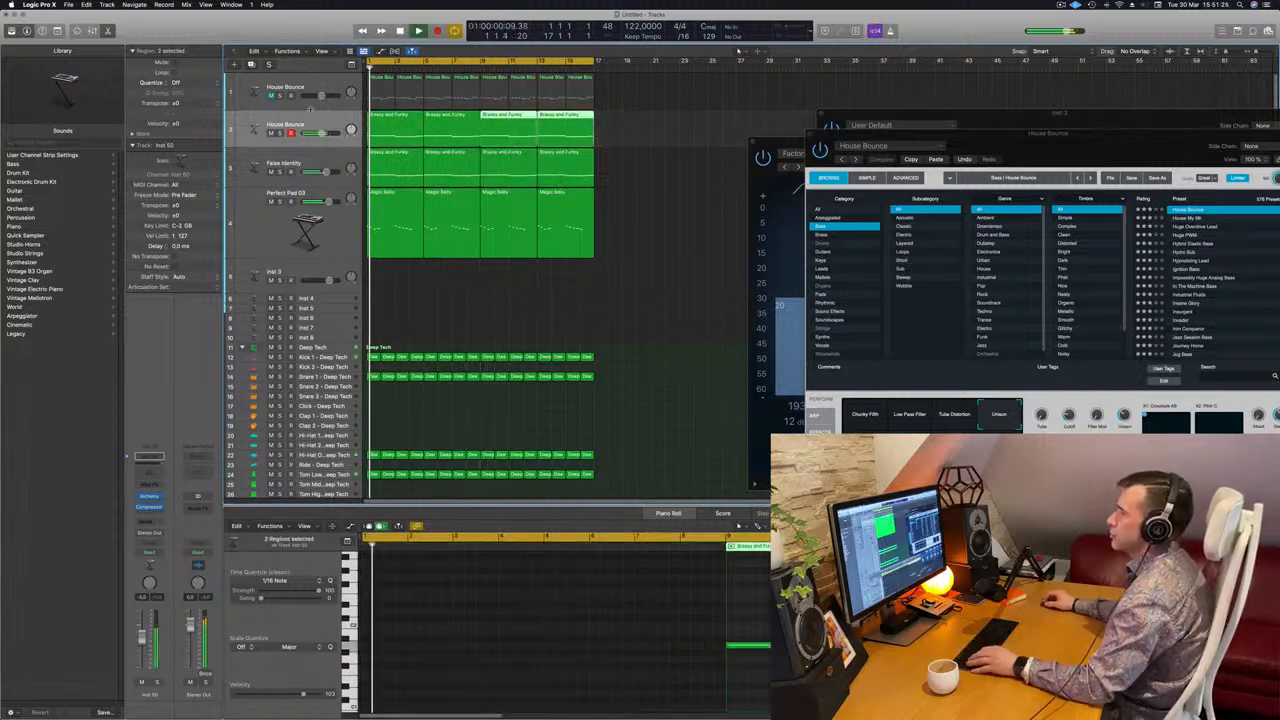
pyautogui.moveTo(1040, 145); pyautogui.dragTo(753, 306)
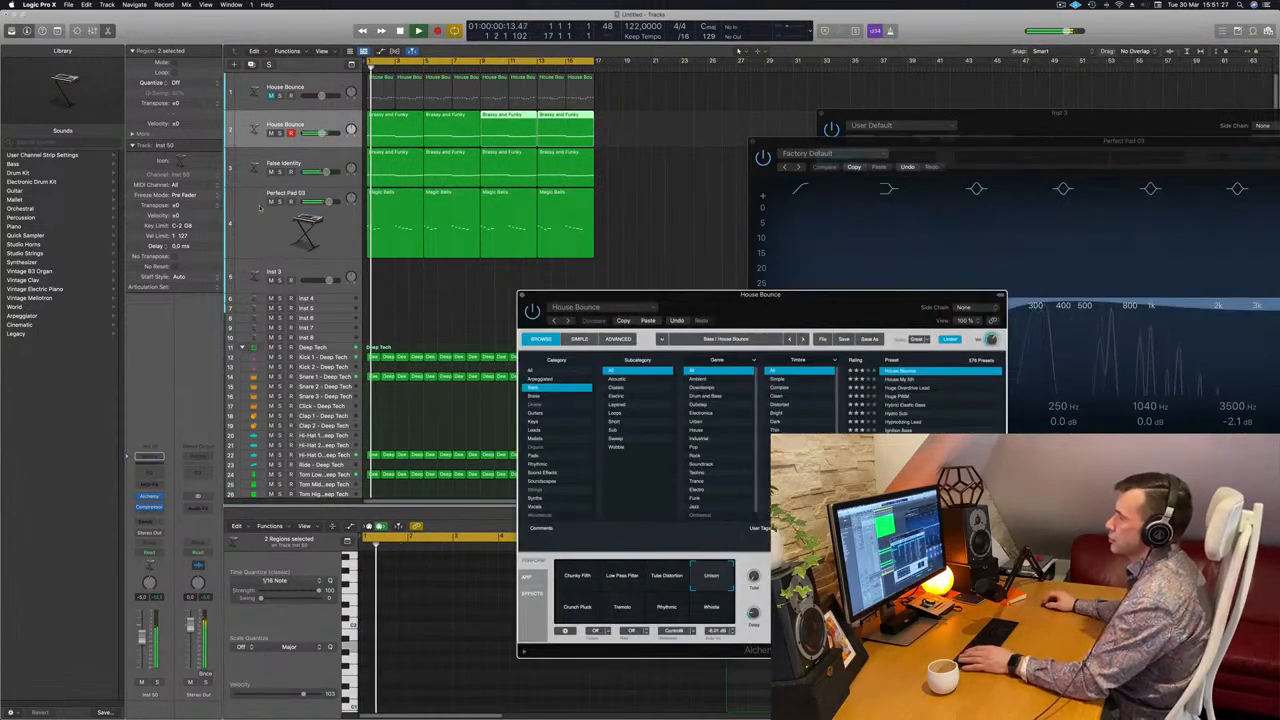
pyautogui.click(263, 124)
pyautogui.press('space')
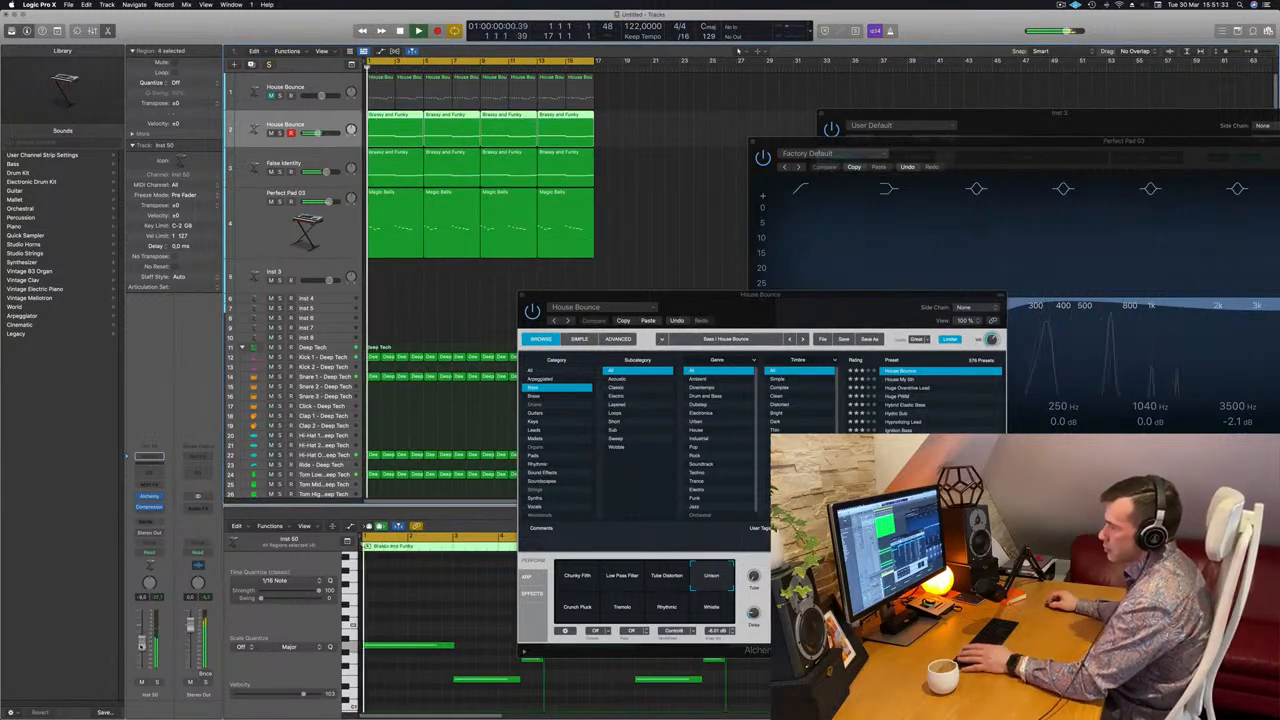
# Add a Channel EQ to the House Bounce synth, boost 75 Hz to +5.4 dB, and close it.
pyautogui.click(154, 477)
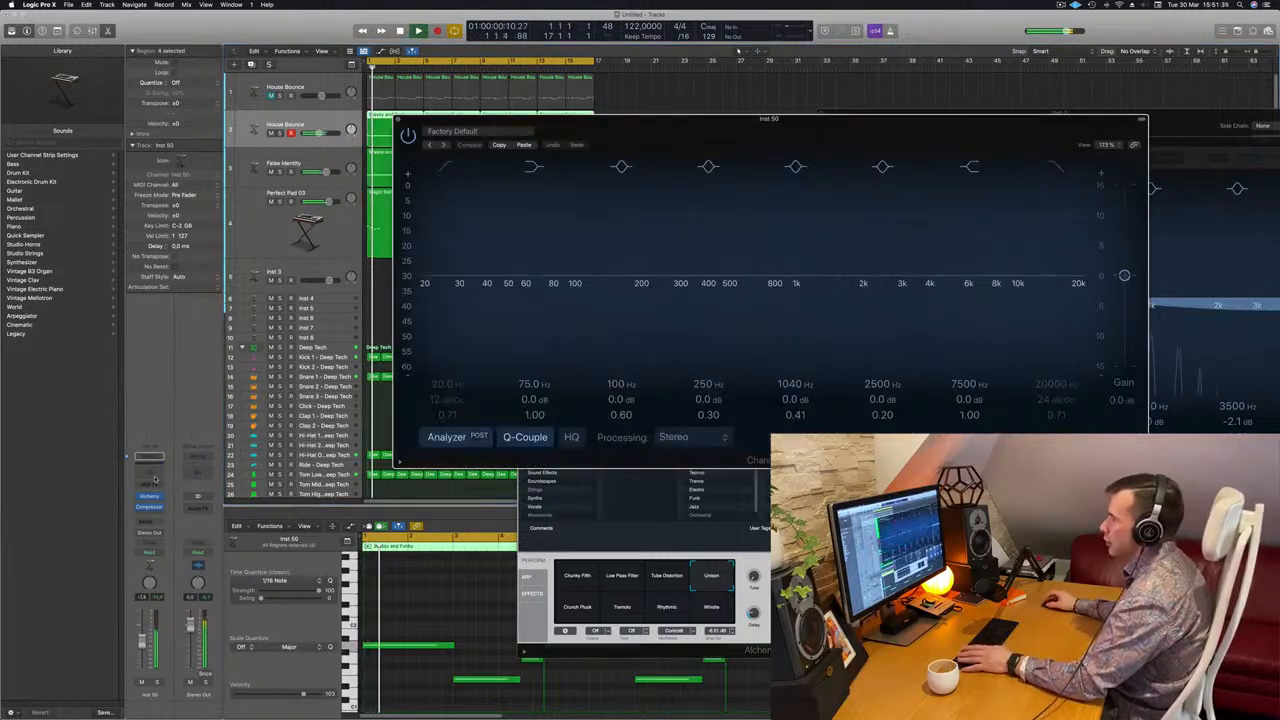
pyautogui.moveTo(575, 273); pyautogui.dragTo(577, 280)
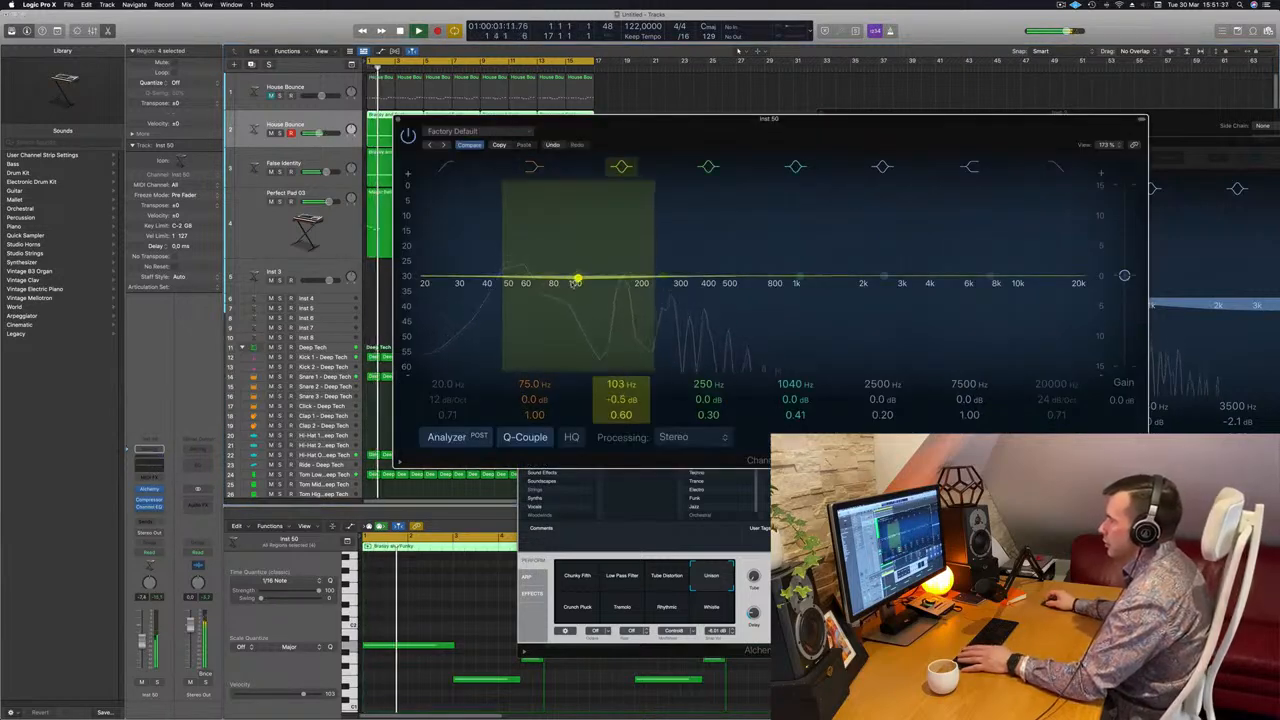
pyautogui.scroll(5, 533, 402)
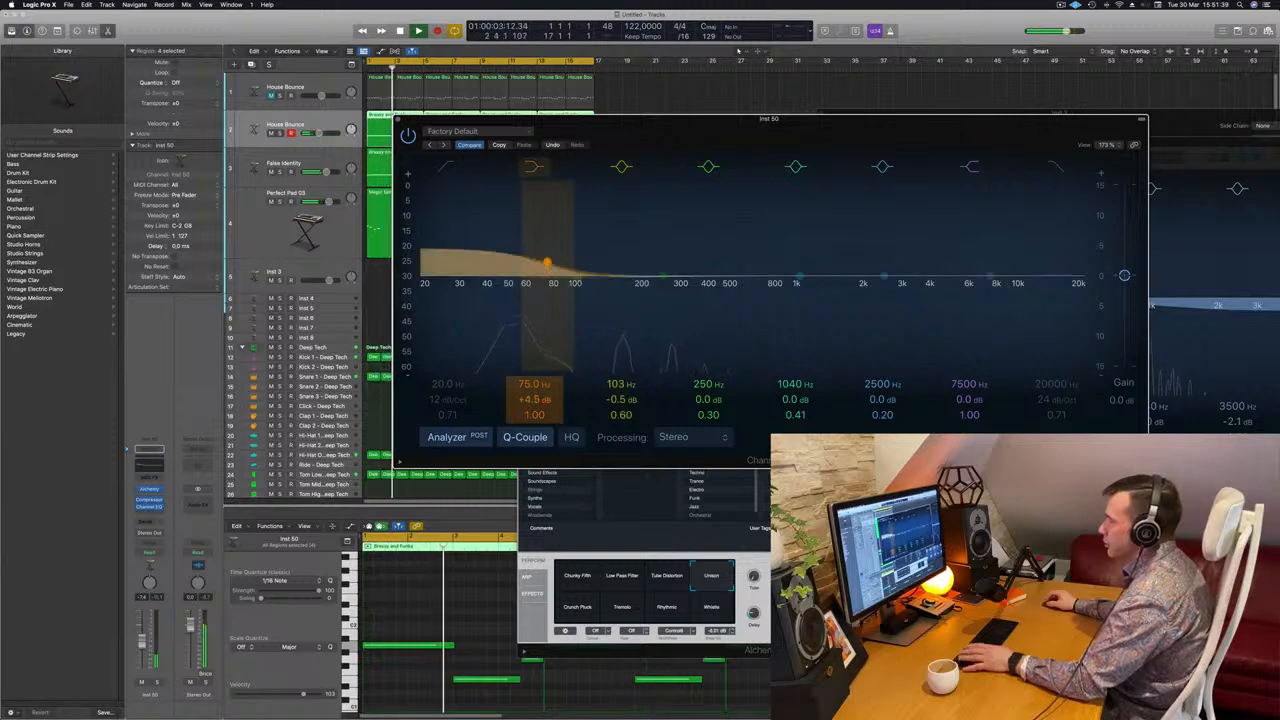
pyautogui.scroll(3, 531, 399)
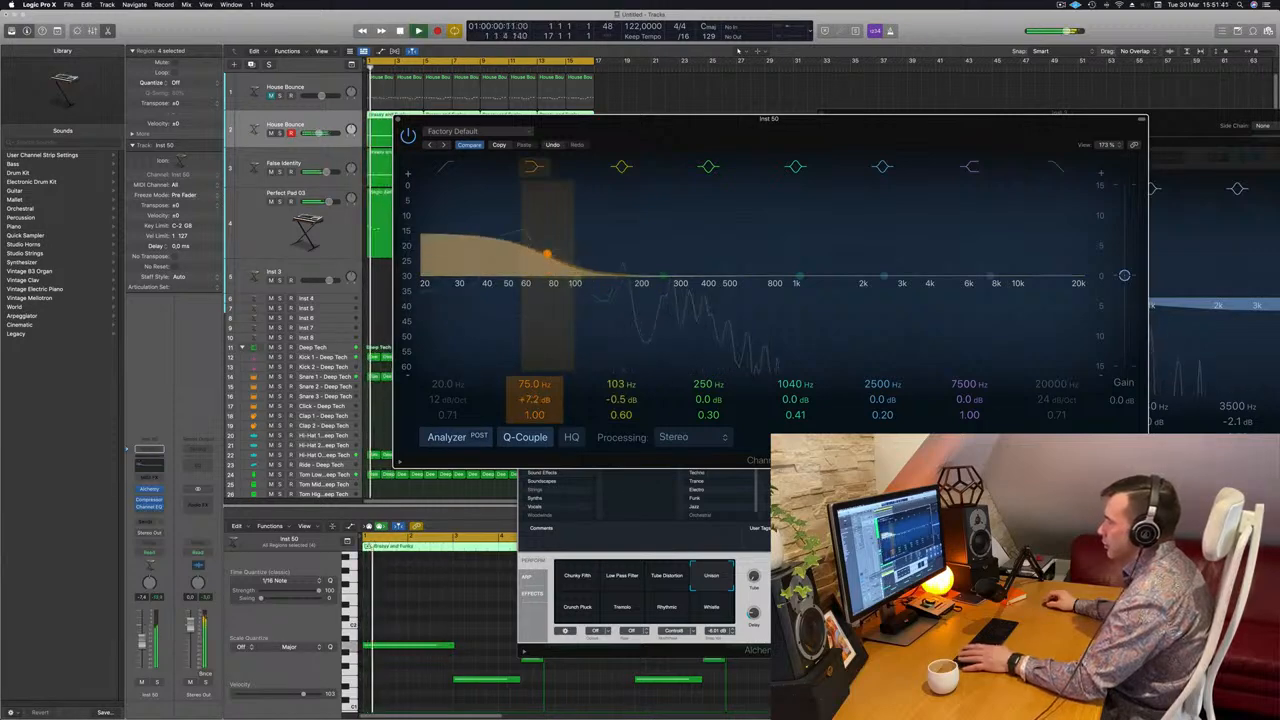
pyautogui.scroll(2, 531, 399)
pyautogui.press('space')
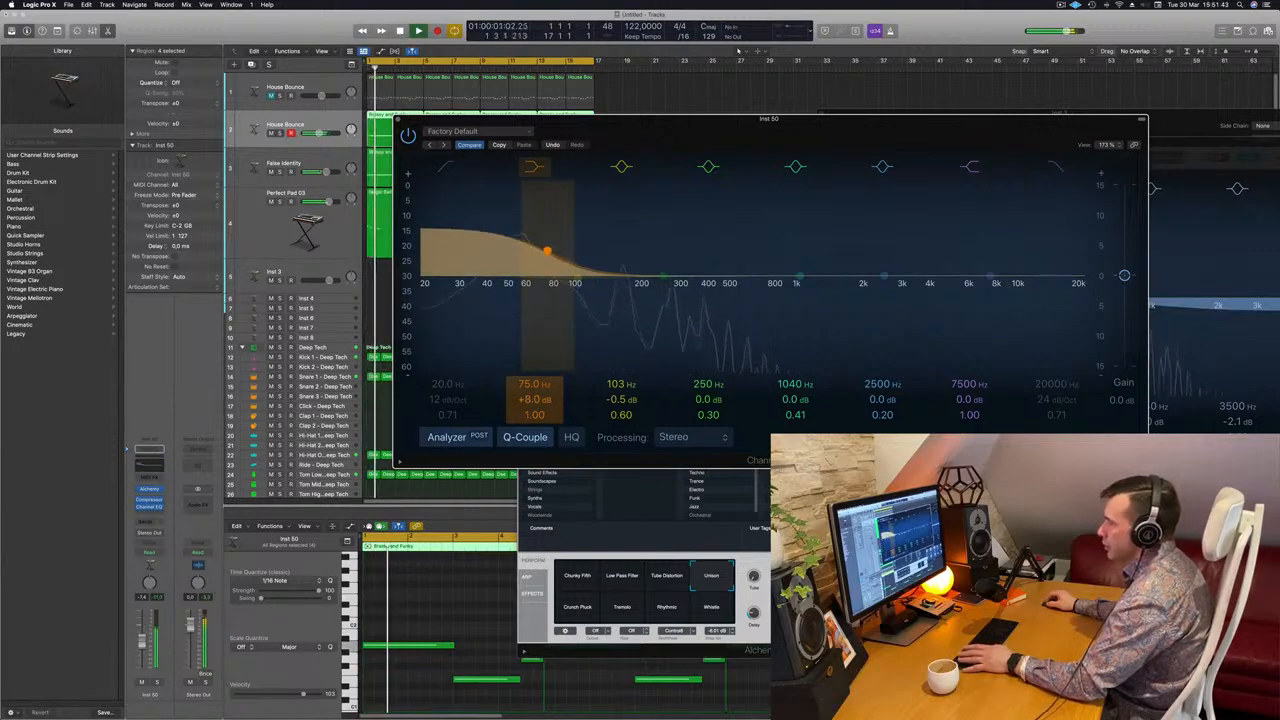
pyautogui.scroll(-3, 533, 399)
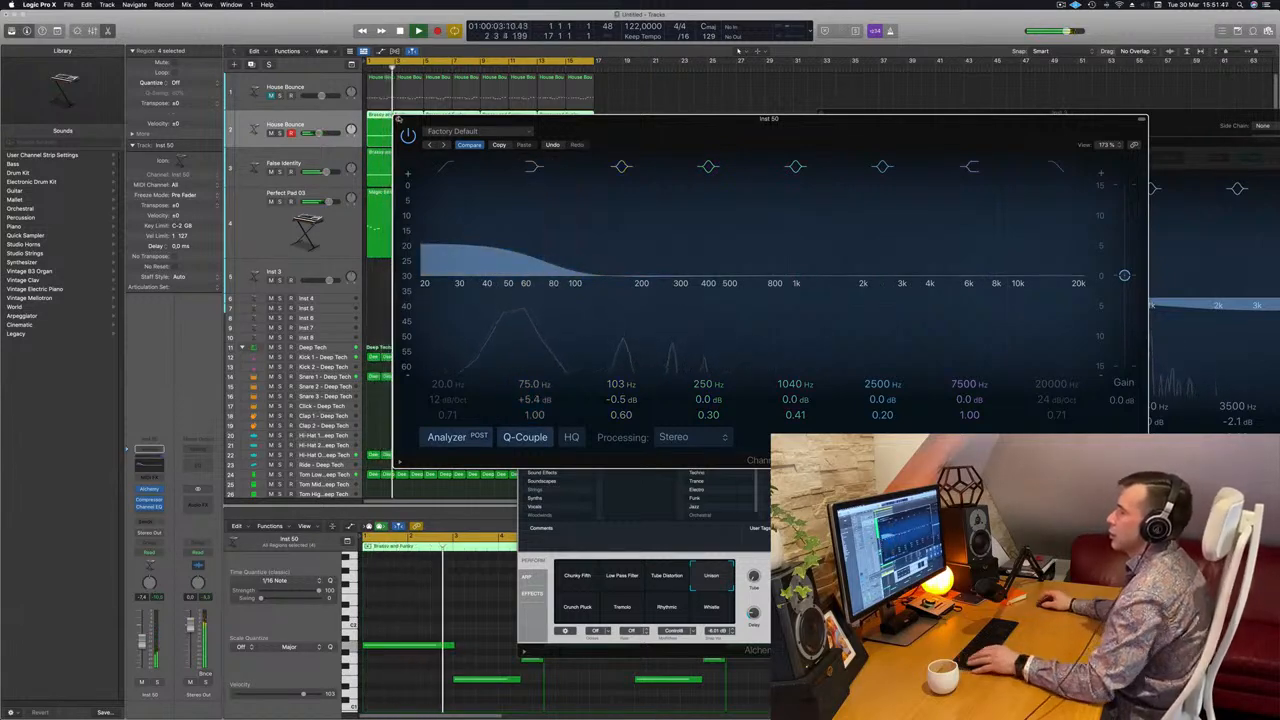
pyautogui.press('super+w')
pyautogui.press('super+Right')
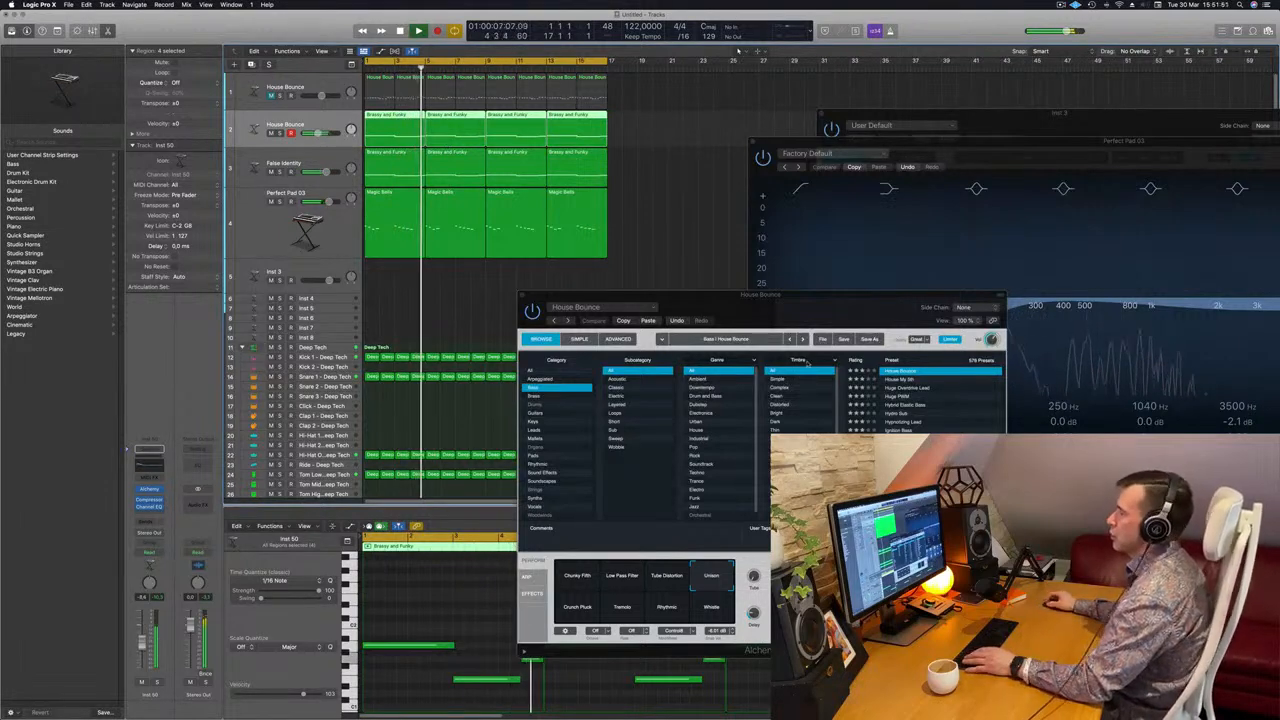
# Close the Alchemy window and raise Perfect Pad 03's Bus 7 send level.
pyautogui.moveTo(712, 290); pyautogui.dragTo(666, 285)
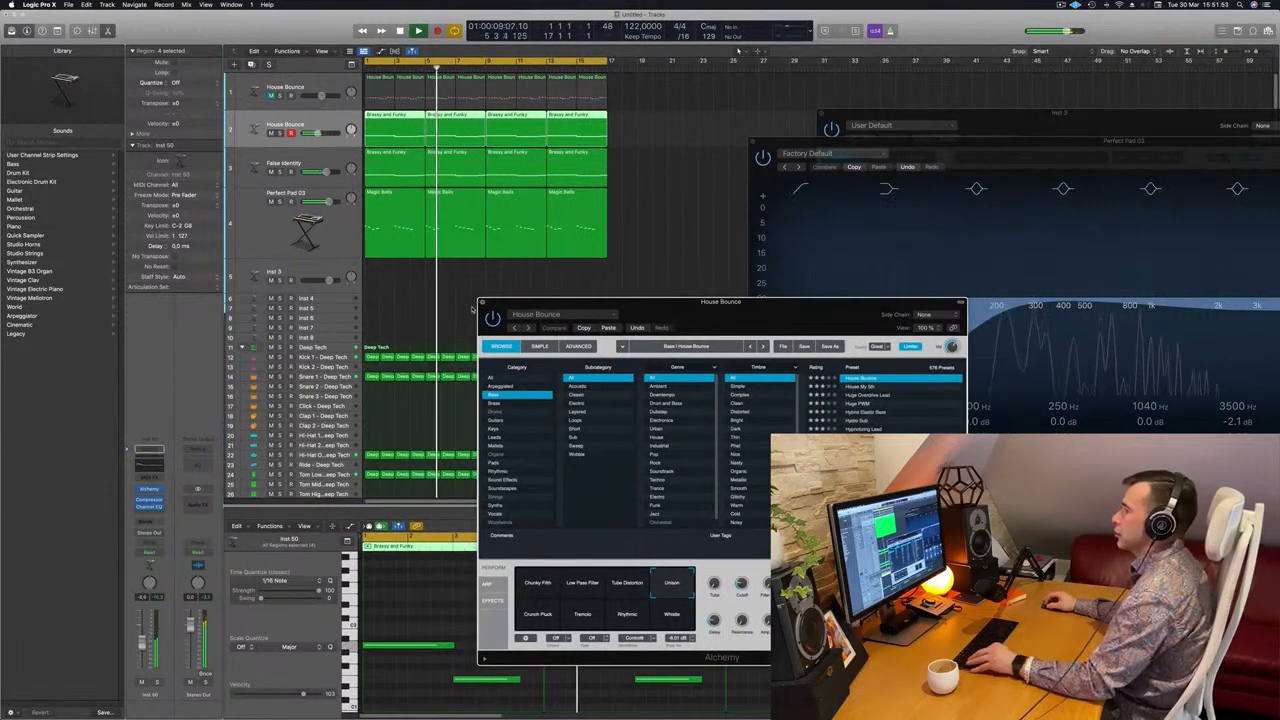
pyautogui.press('super+w')
pyautogui.press('super+Left')
pyautogui.click(341, 231)
pyautogui.press('space')
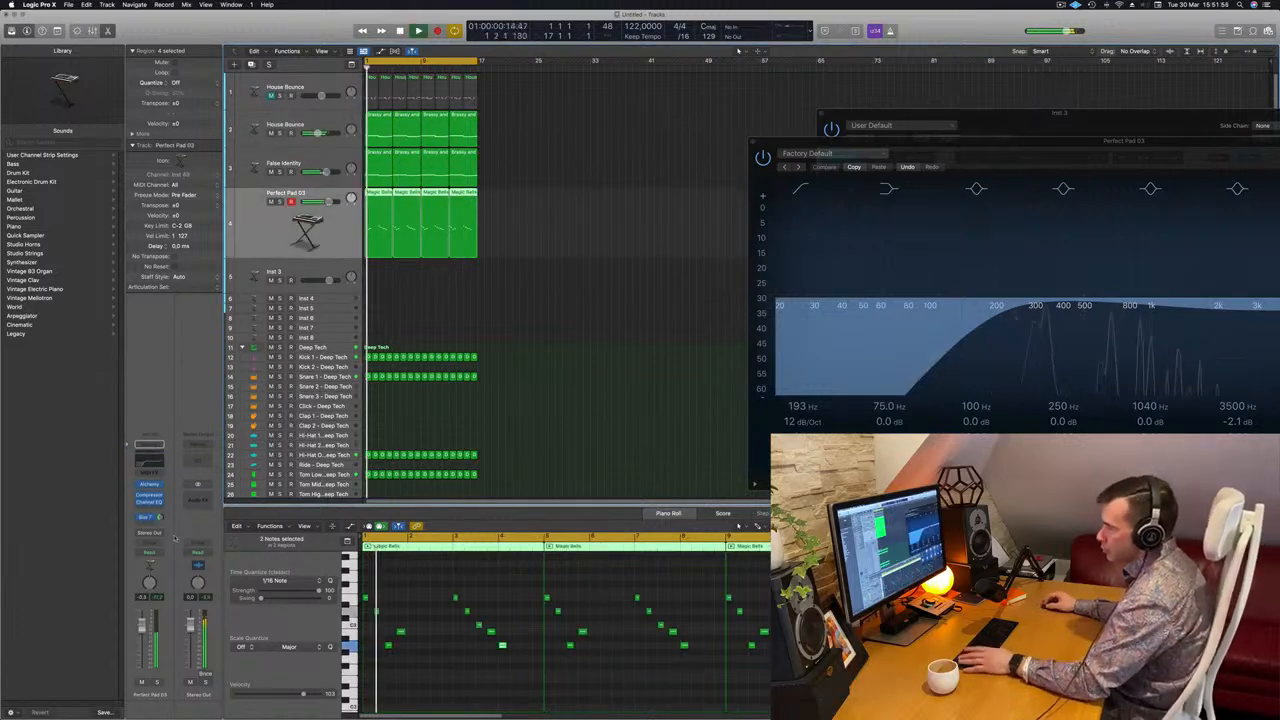
pyautogui.moveTo(160, 518); pyautogui.dragTo(162, 530)
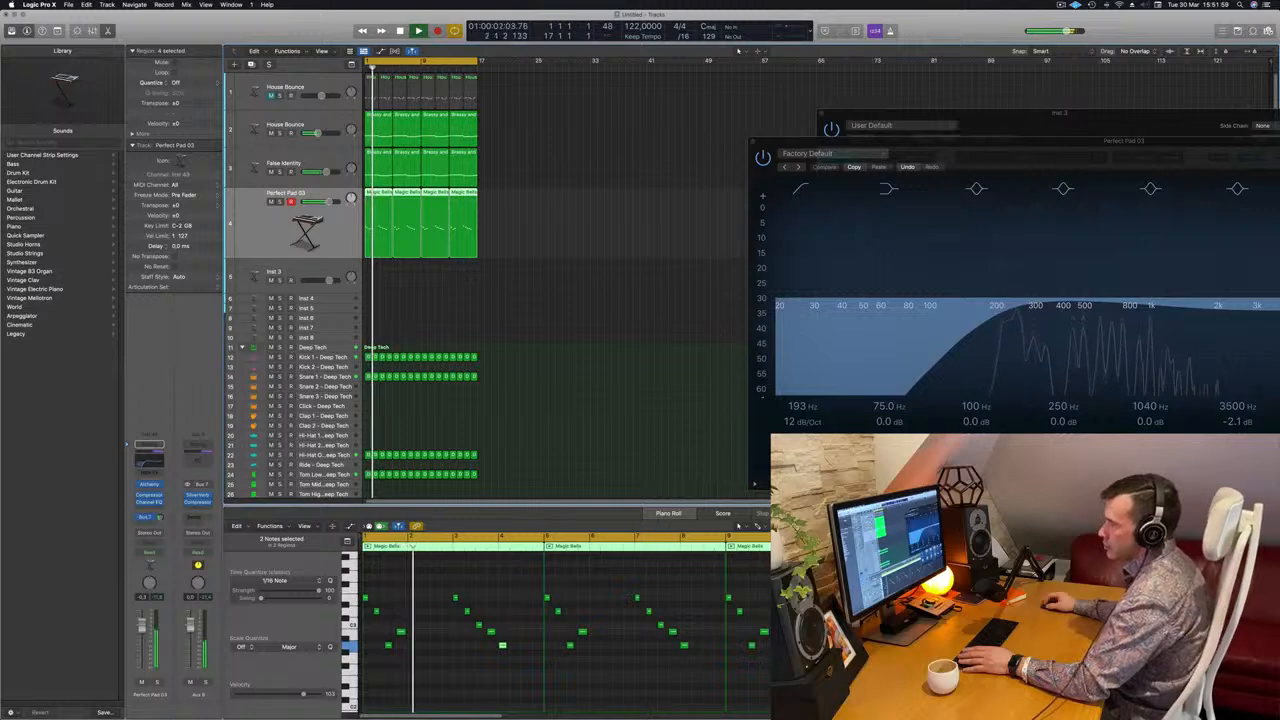
# Select the Kick 1 - Deep Tech track to list its kick patches.
pyautogui.scroll(3, 588, 293)
pyautogui.scroll(-2, 545, 286)
pyautogui.scroll(1, 558, 261)
pyautogui.scroll(1, 560, 262)
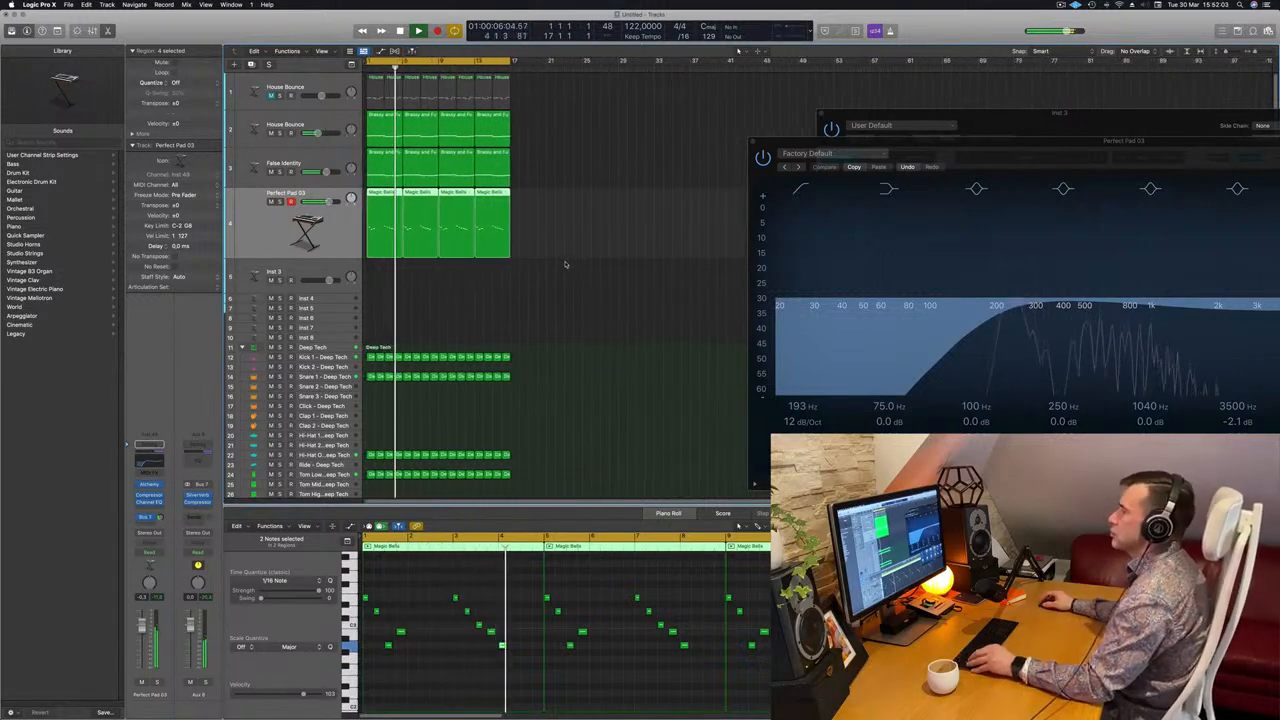
pyautogui.scroll(1, 575, 263)
pyautogui.scroll(-1, 590, 264)
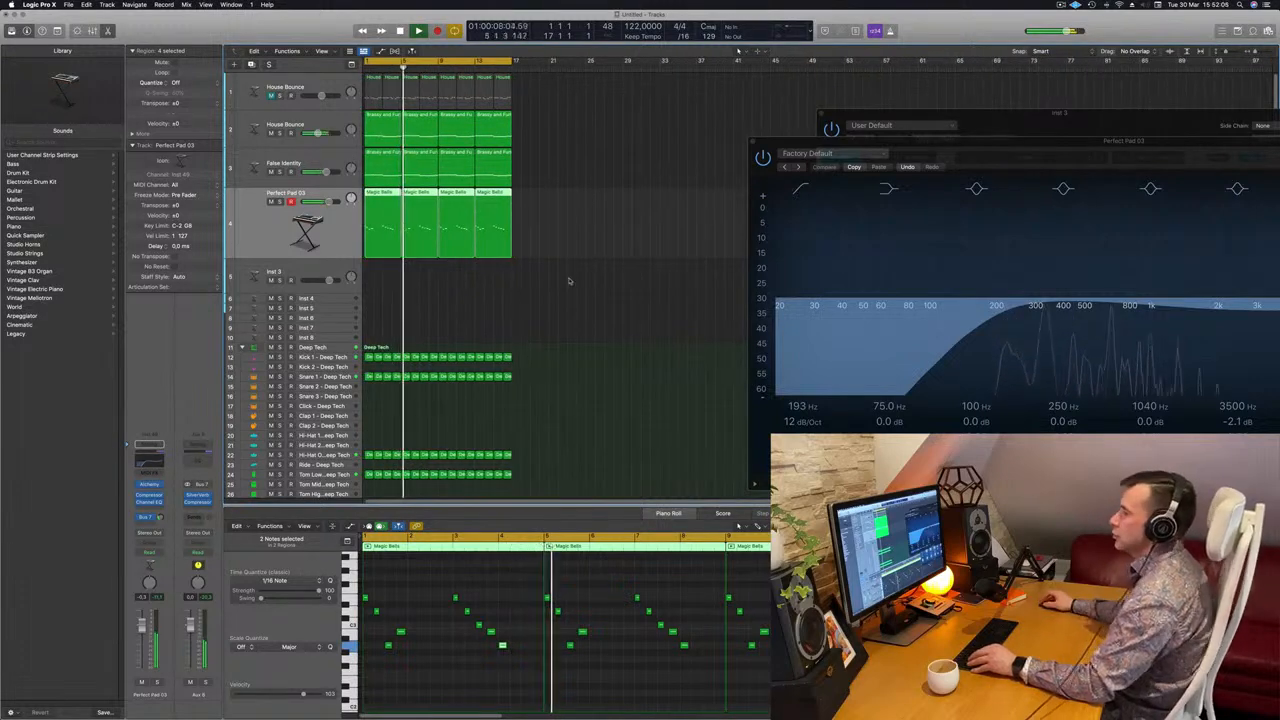
pyautogui.scroll(1, 430, 320)
pyautogui.press('Return')
pyautogui.click(330, 357)
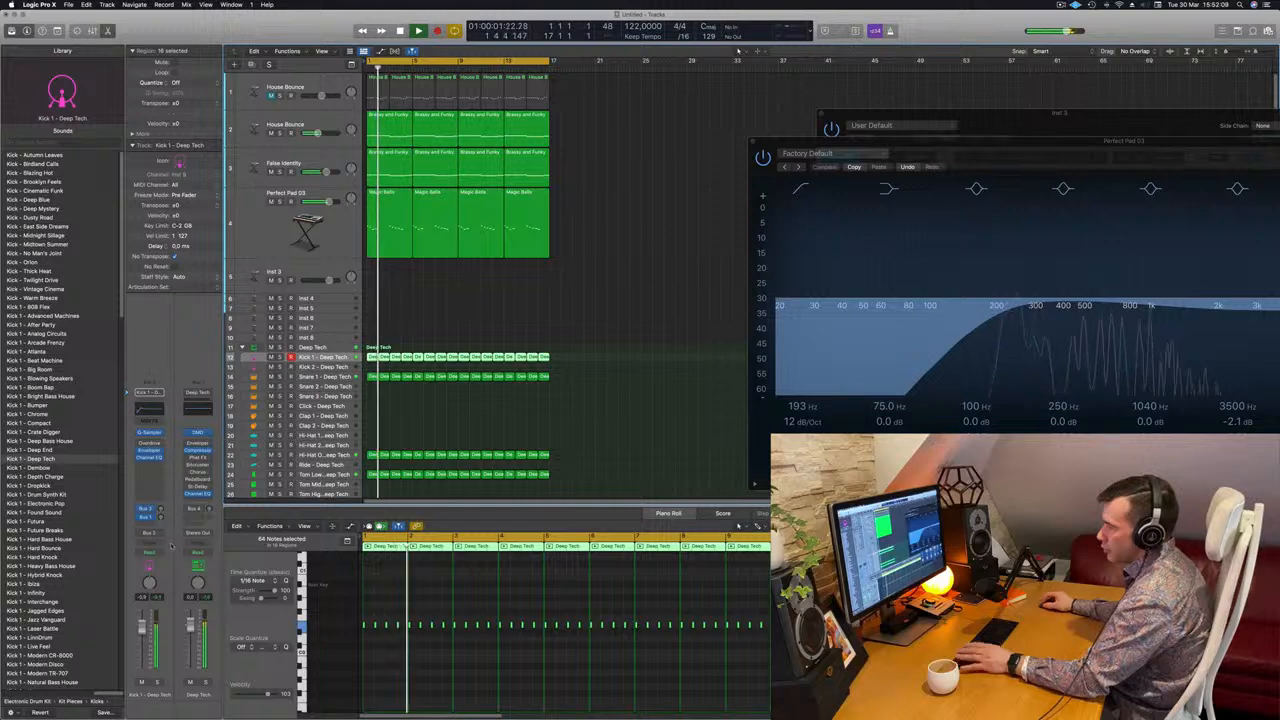
# Turn off the low cut on Kick 1's Channel EQ and boost the low shelf to +8.2 dB at 109 Hz.
pyautogui.click(146, 408)
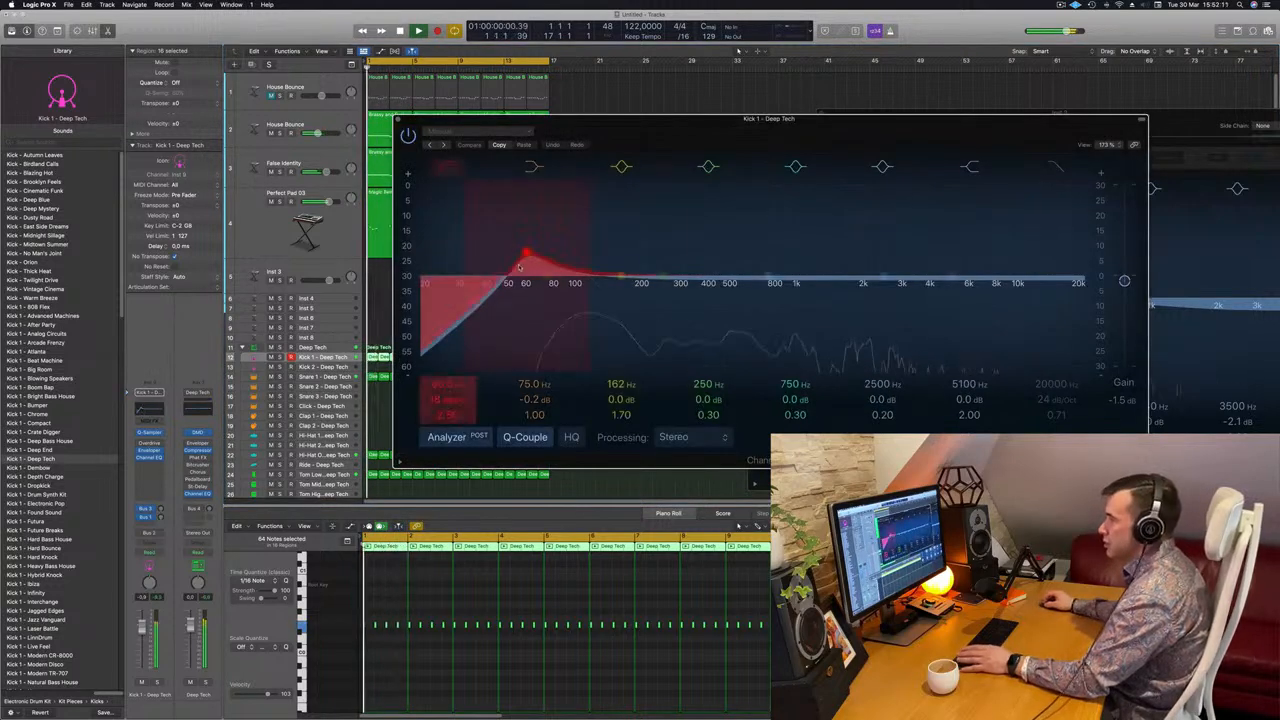
pyautogui.moveTo(504, 279); pyautogui.dragTo(432, 279)
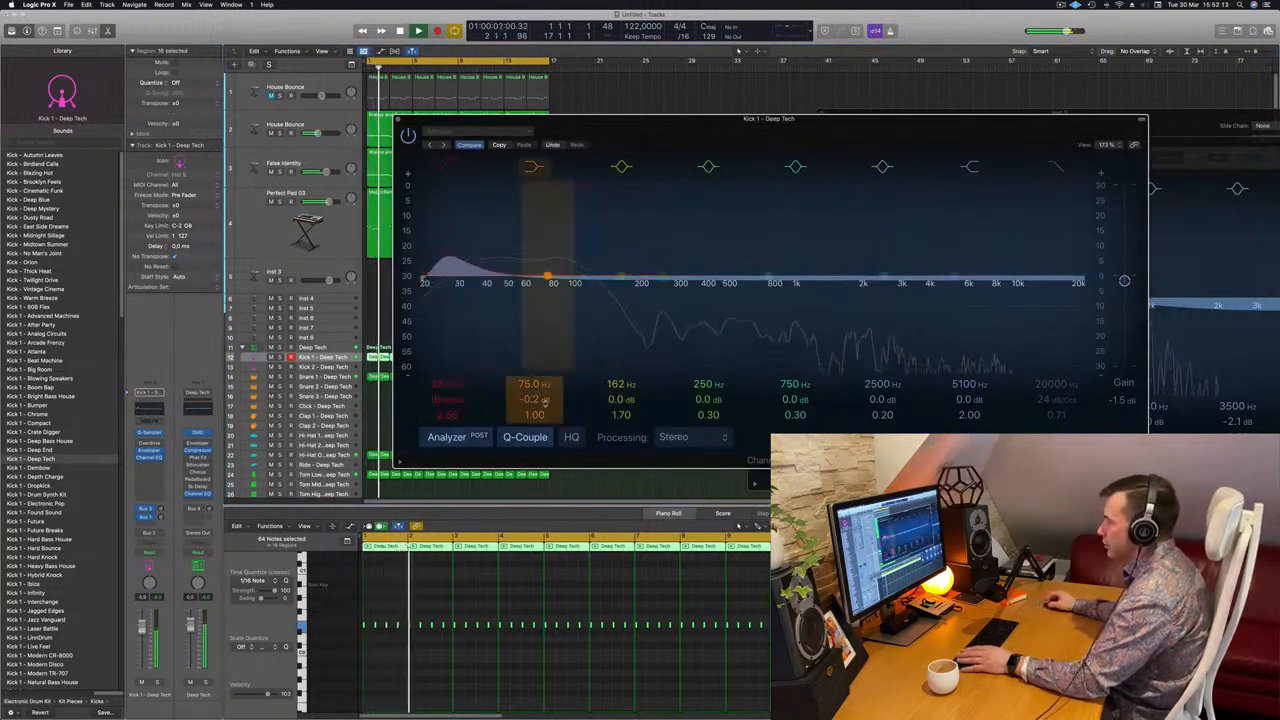
pyautogui.moveTo(535, 399); pyautogui.dragTo(540, 398)
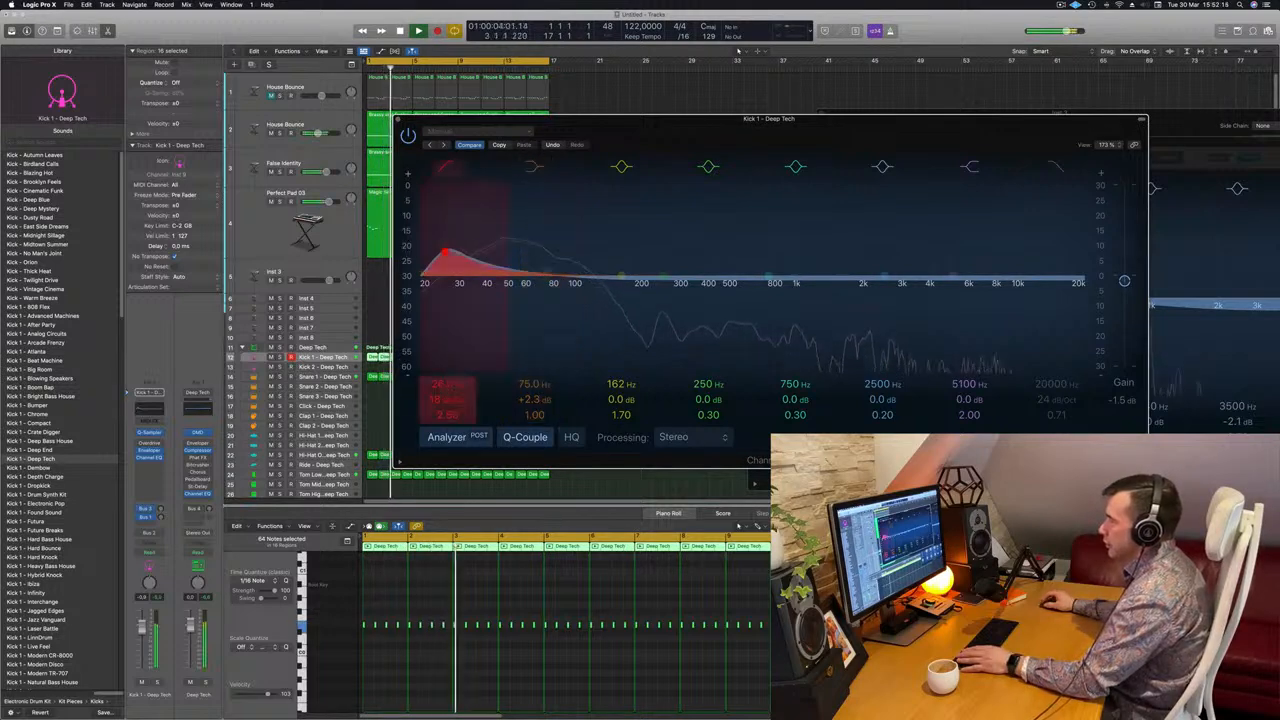
pyautogui.click(447, 167)
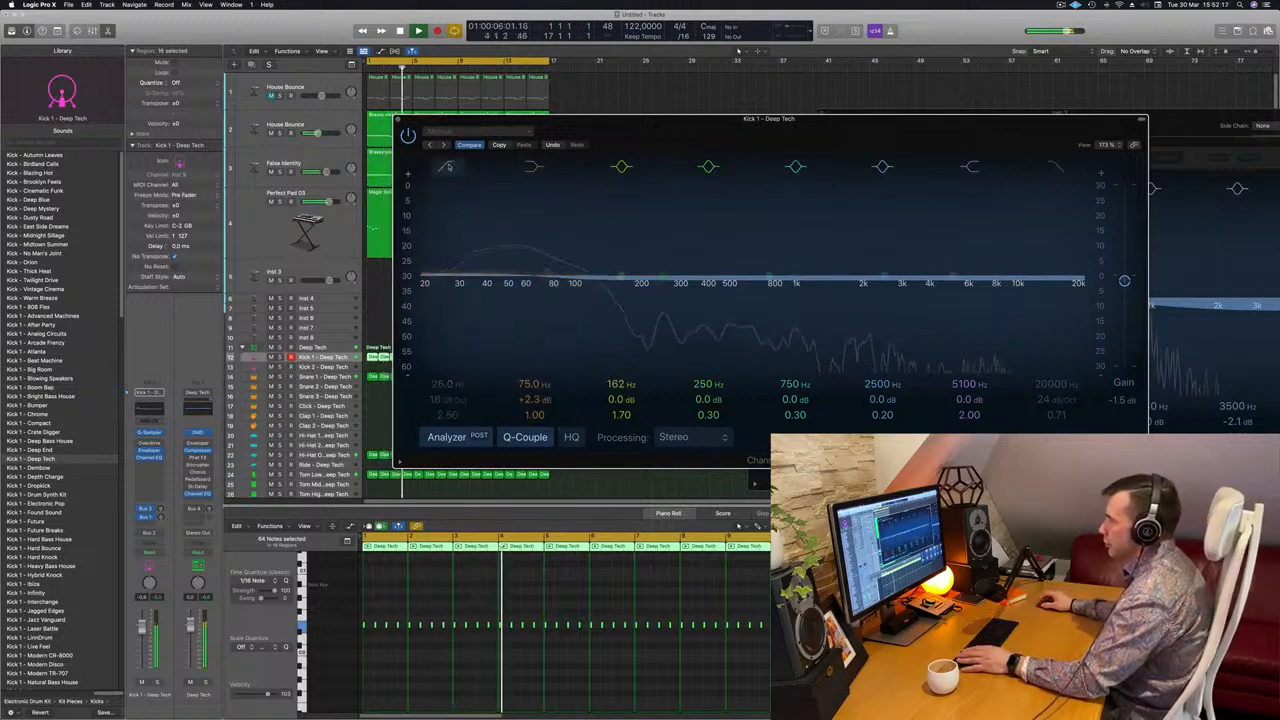
pyautogui.moveTo(535, 399)
pyautogui.mouseDown()
pyautogui.moveTo(535, 372)
pyautogui.moveTo(524, 391)
pyautogui.mouseUp()
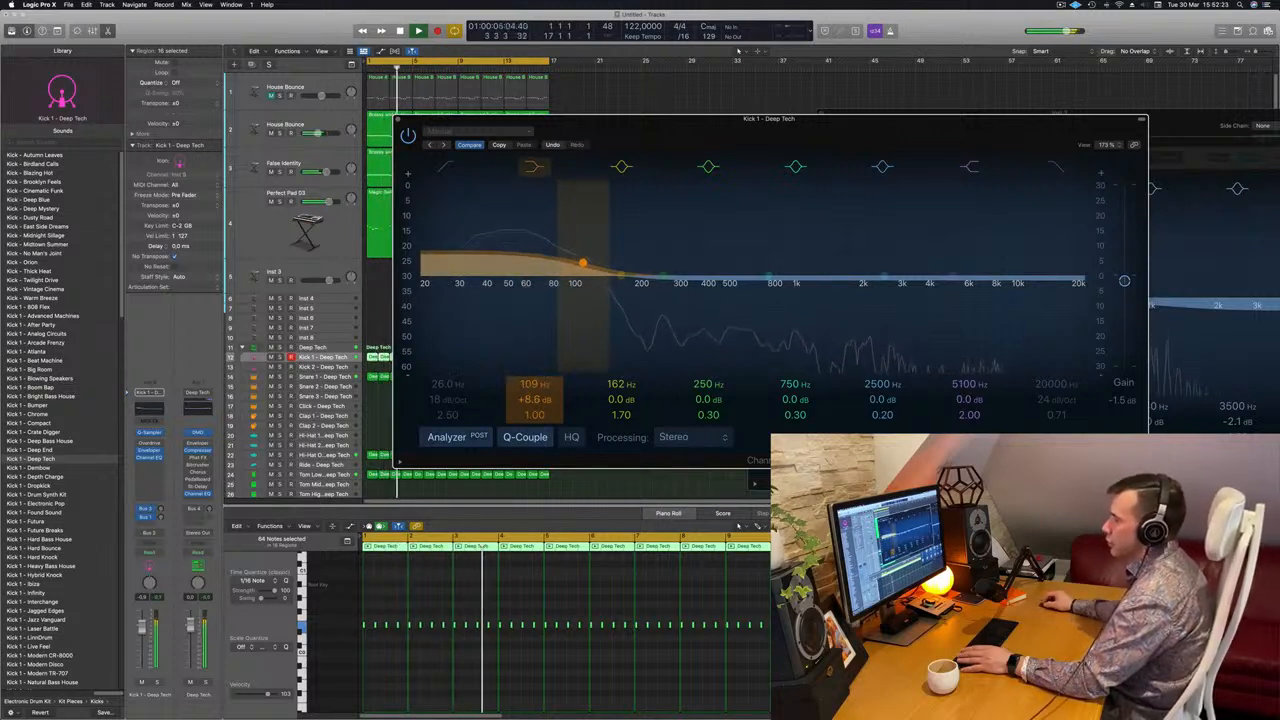
pyautogui.press('space')
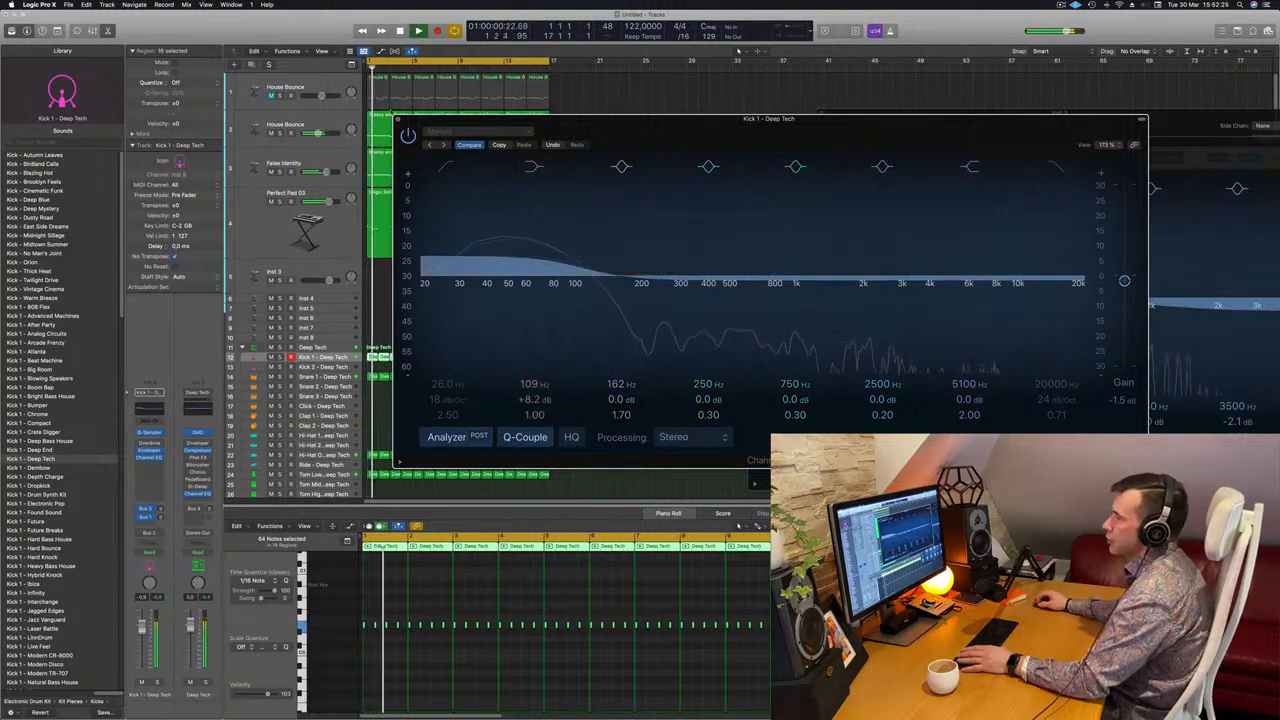
pyautogui.click(398, 119)
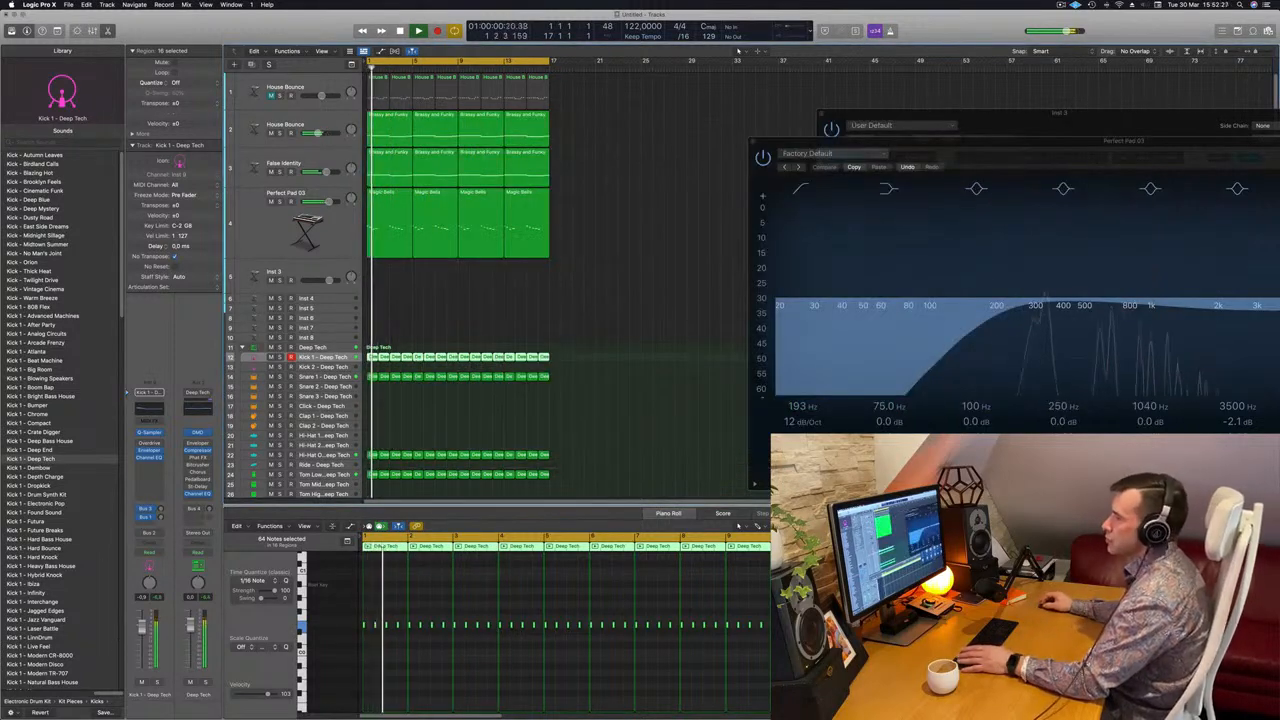
# Deselect the kick regions, select the House Bounce track and bring up its Alchemy synth.
pyautogui.click(614, 230)
pyautogui.hscroll(3, 617, 233)
pyautogui.hscroll(-2, 620, 234)
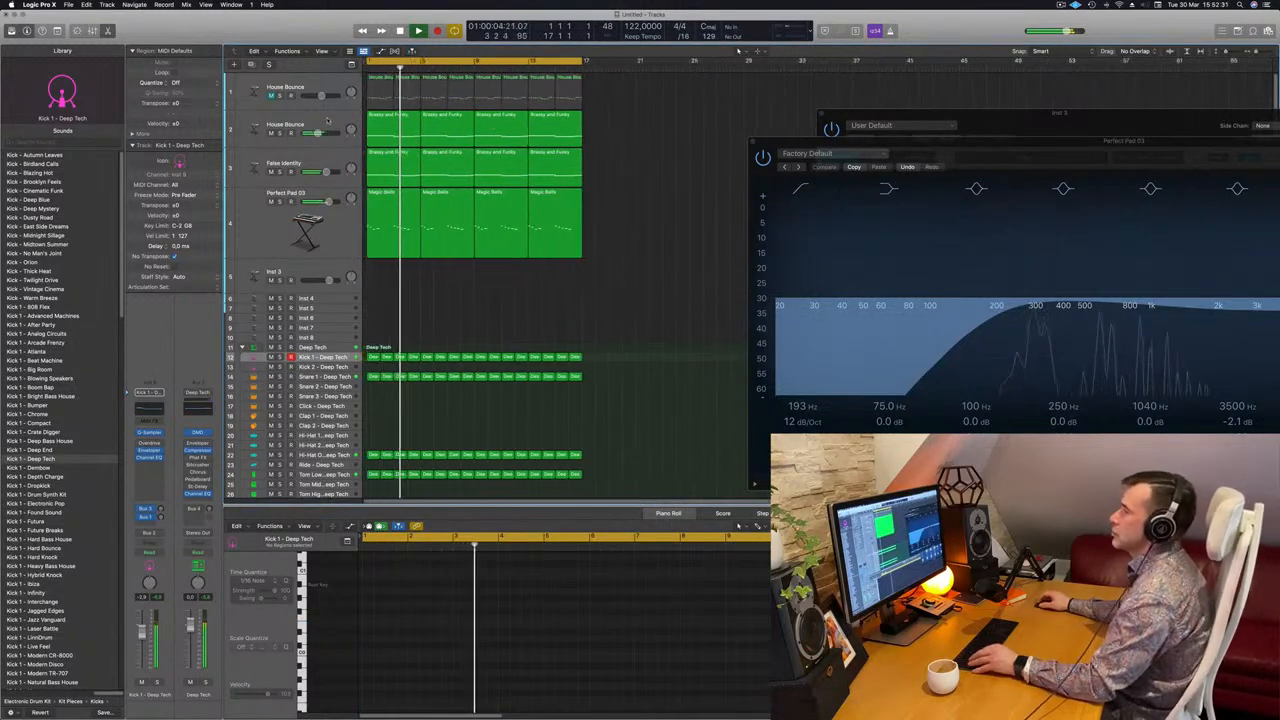
pyautogui.click(258, 128)
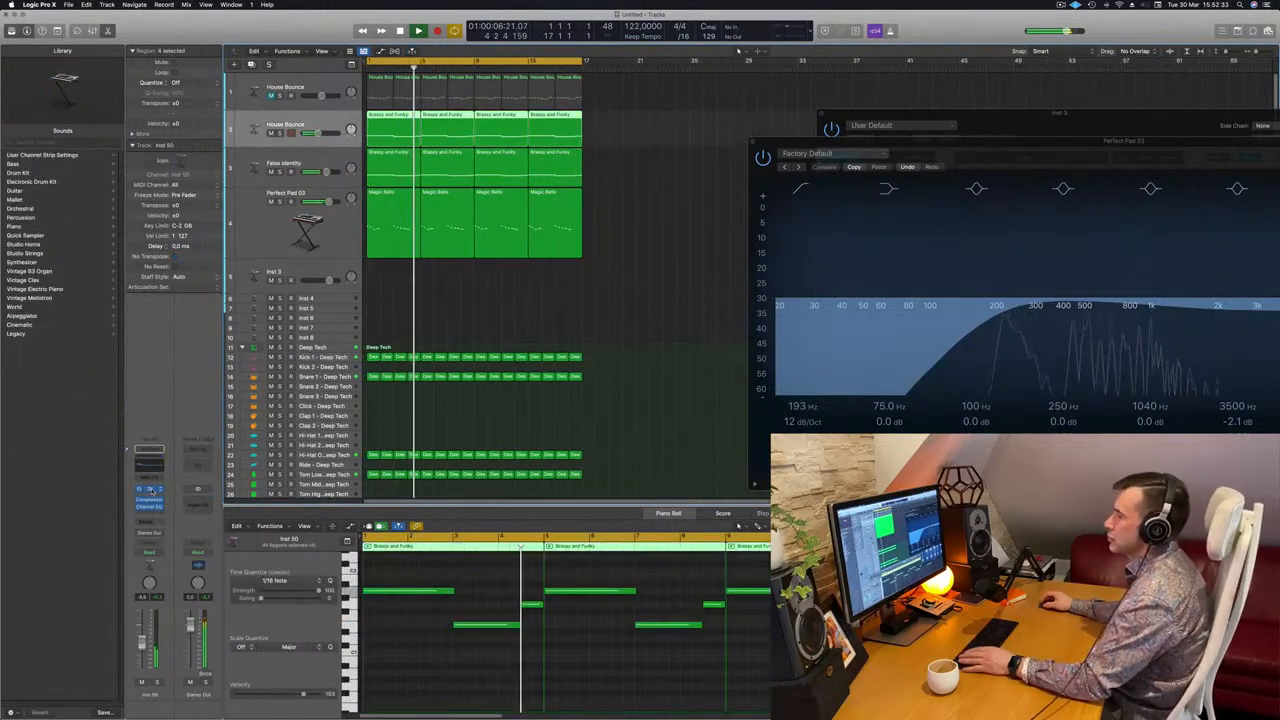
pyautogui.click(149, 490)
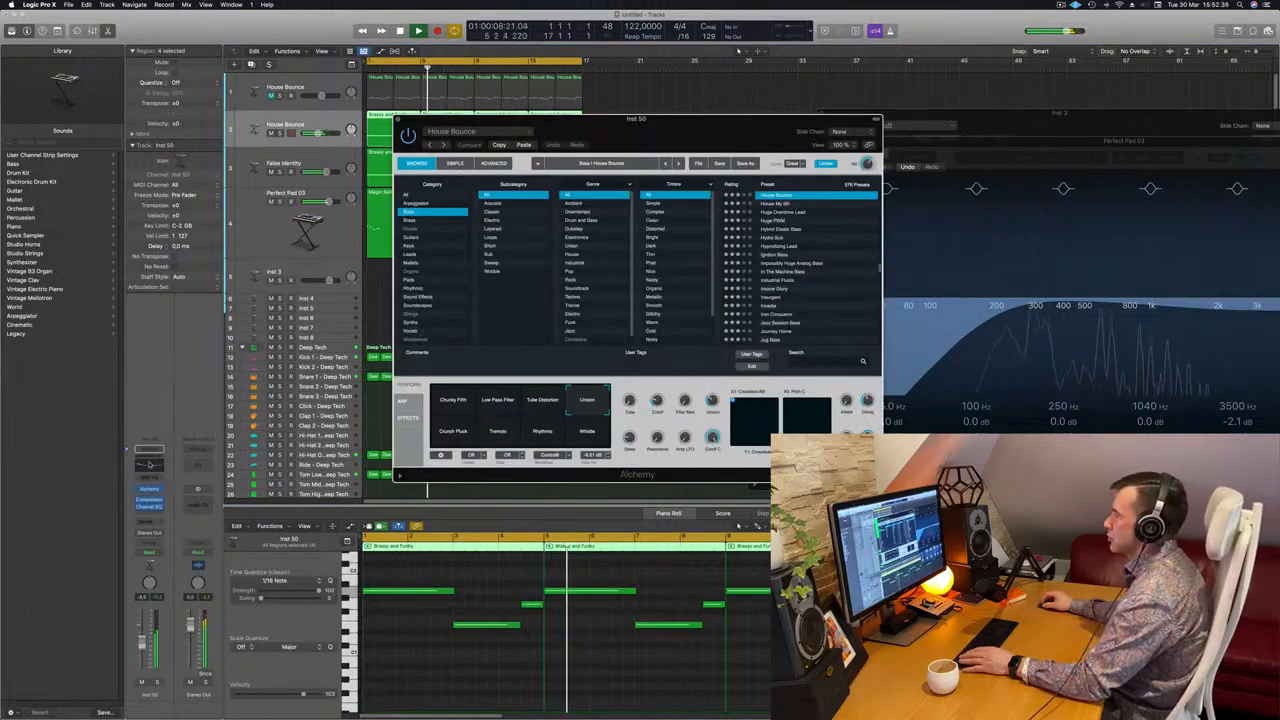
# Lower House Bounce's 75 Hz Channel EQ boost to about +3.5 dB.
pyautogui.click(150, 464)
pyautogui.moveTo(530, 398); pyautogui.dragTo(530, 403)
pyautogui.click(397, 120)
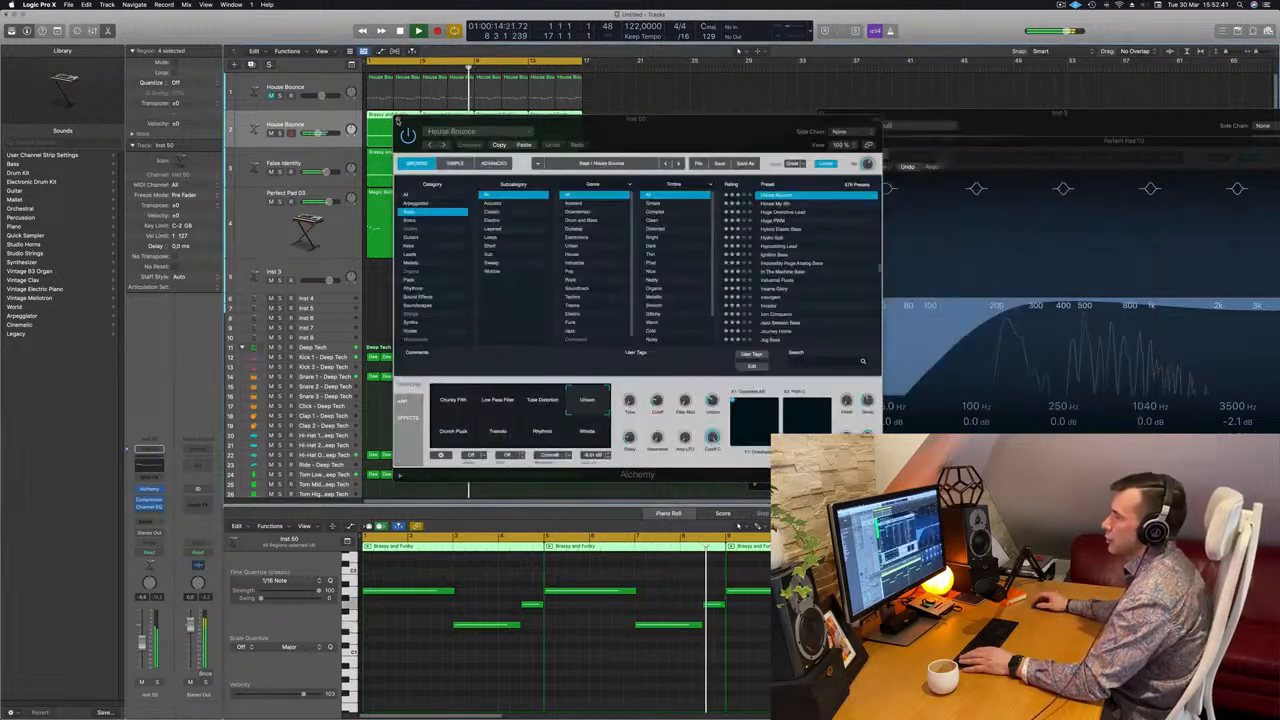
pyautogui.moveTo(600, 137); pyautogui.dragTo(835, 169)
pyautogui.press('space')
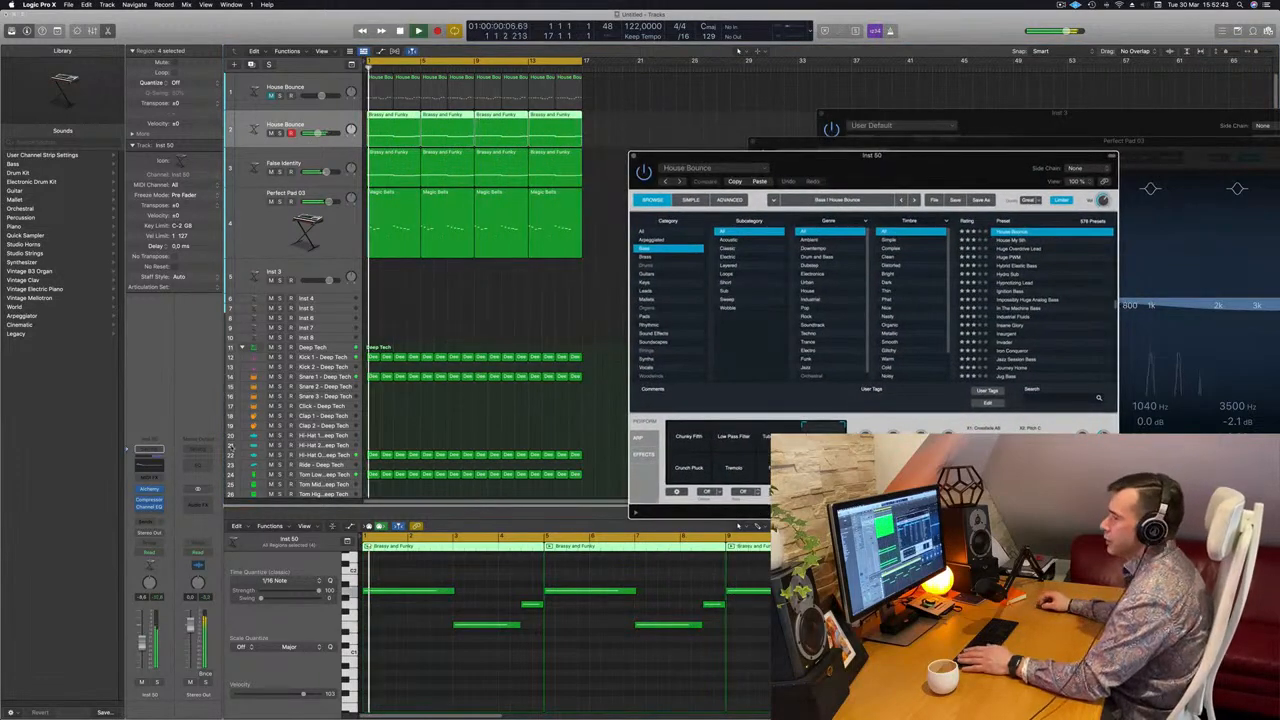
# Bring House Bounce's Alchemy synth back up and audition it from bar 1.
pyautogui.click(150, 489)
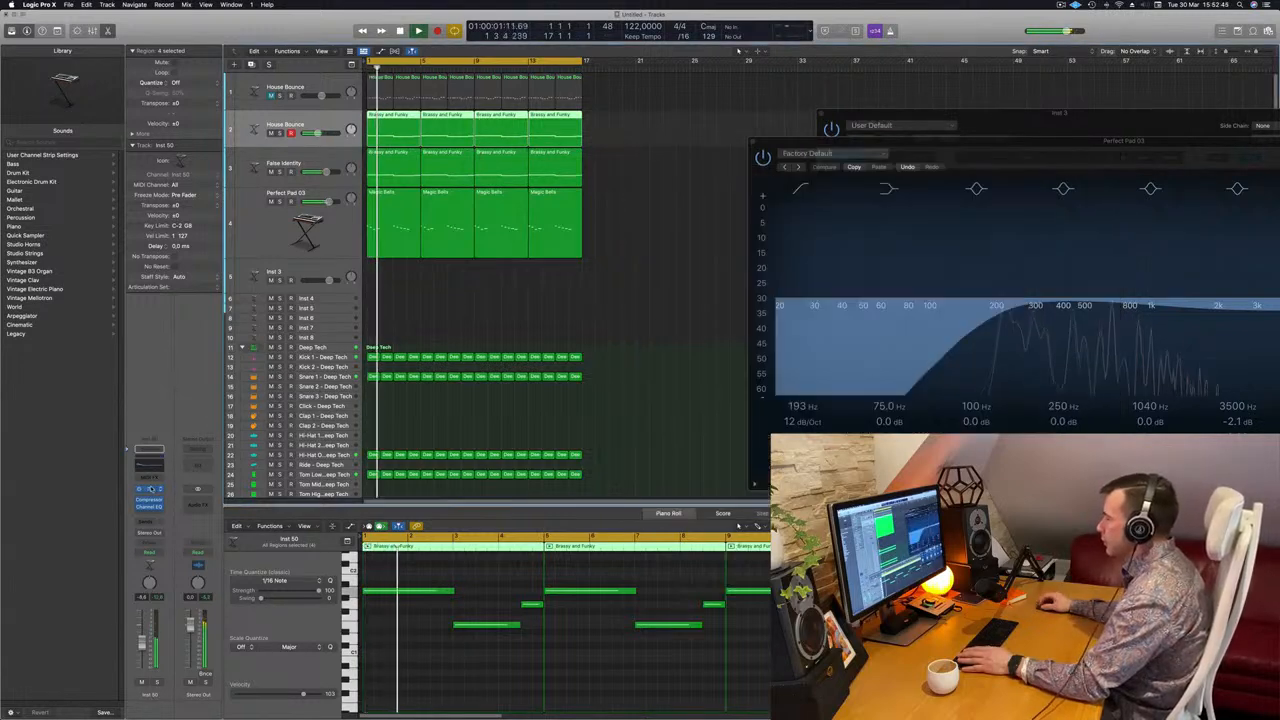
pyautogui.click(149, 489)
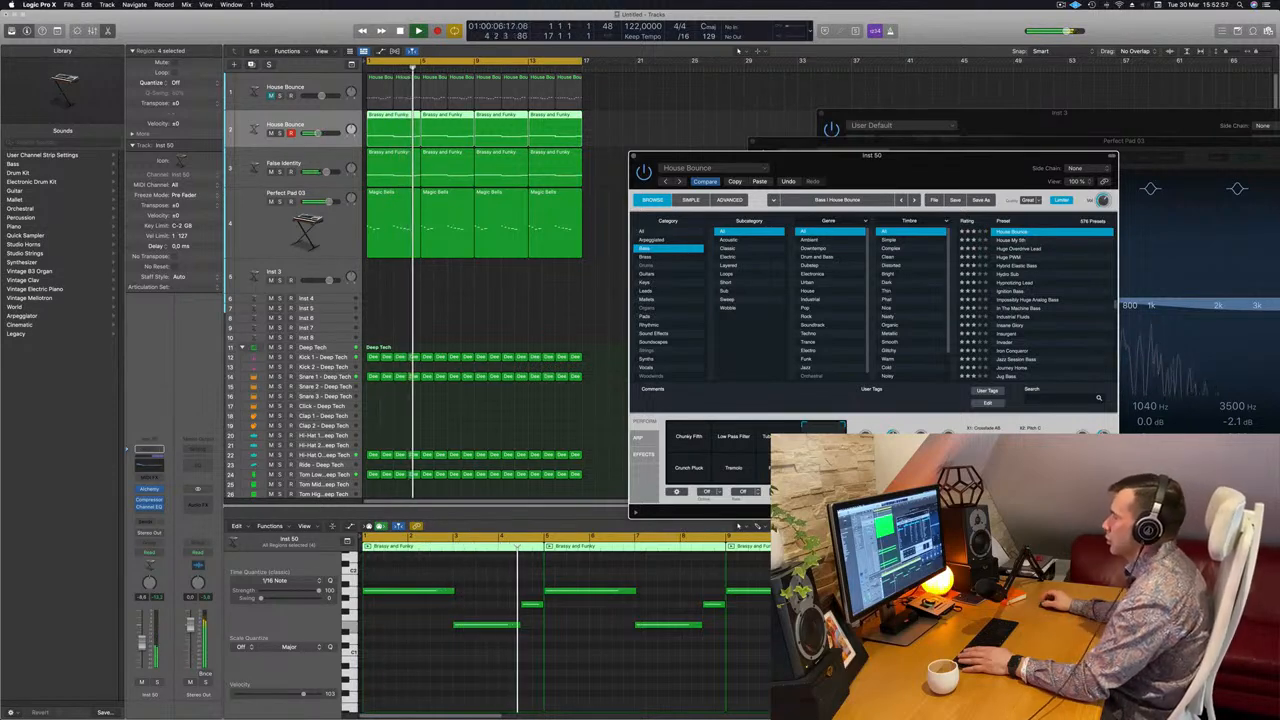
pyautogui.press('space')
pyautogui.press('Return')
pyautogui.press('space')
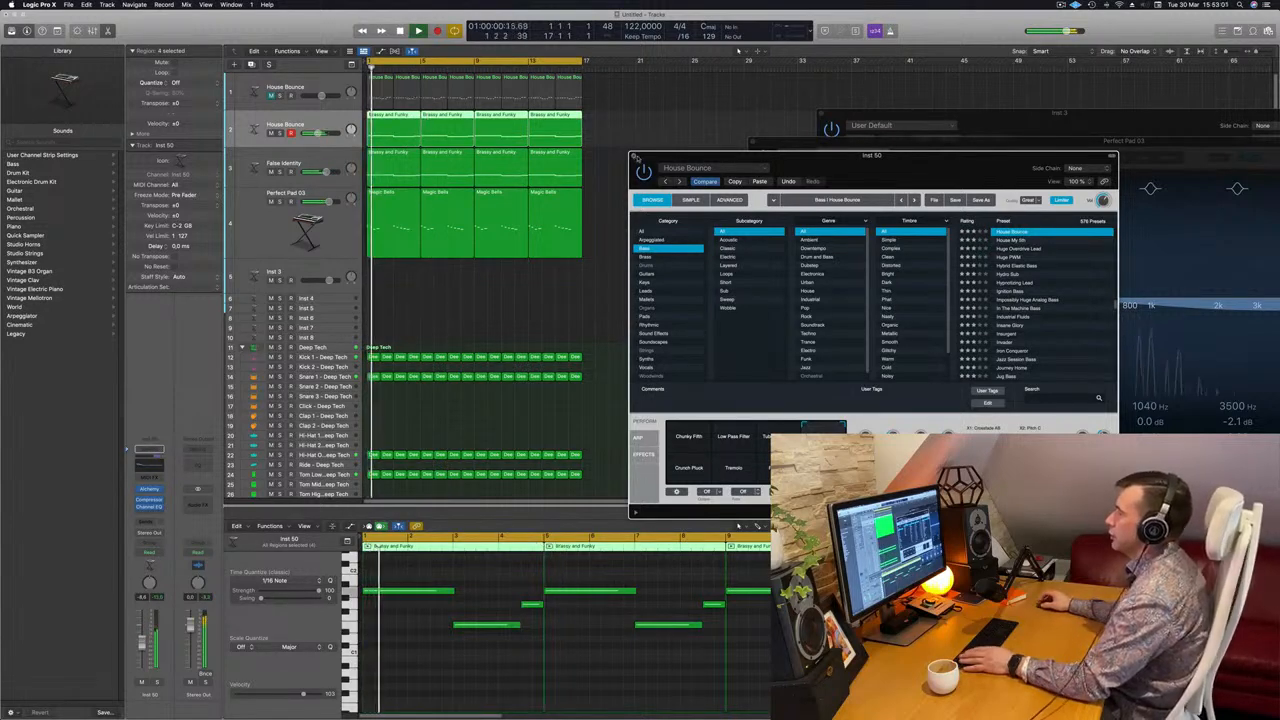
# Close Alchemy, clear the region selection, and select the empty Inst 3 track.
pyautogui.click(632, 158)
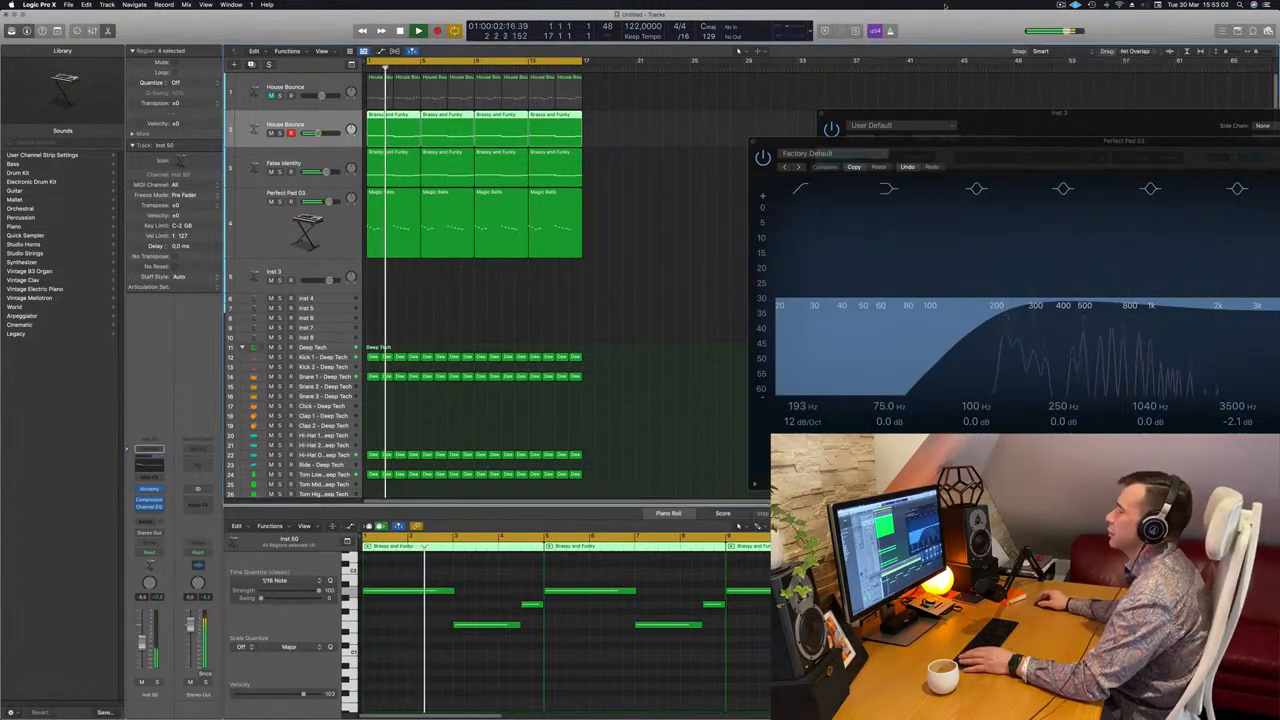
pyautogui.click(579, 286)
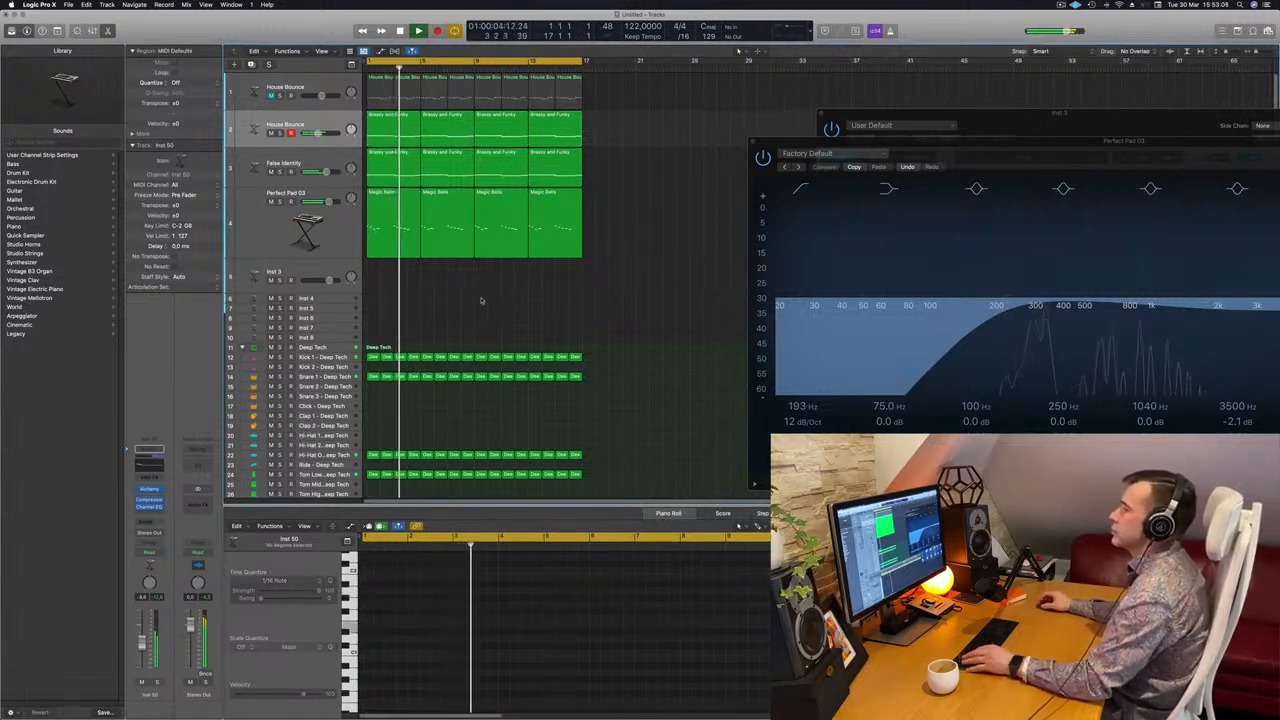
pyautogui.scroll(1, 481, 301)
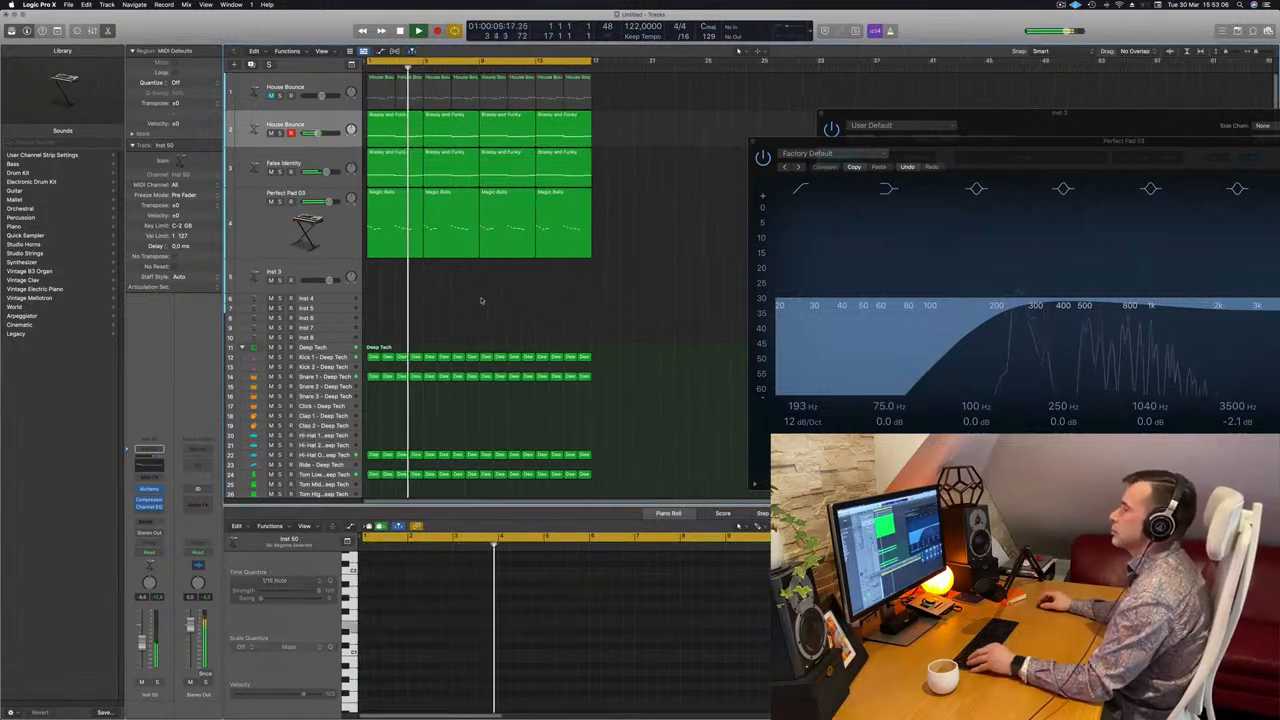
pyautogui.click(332, 268)
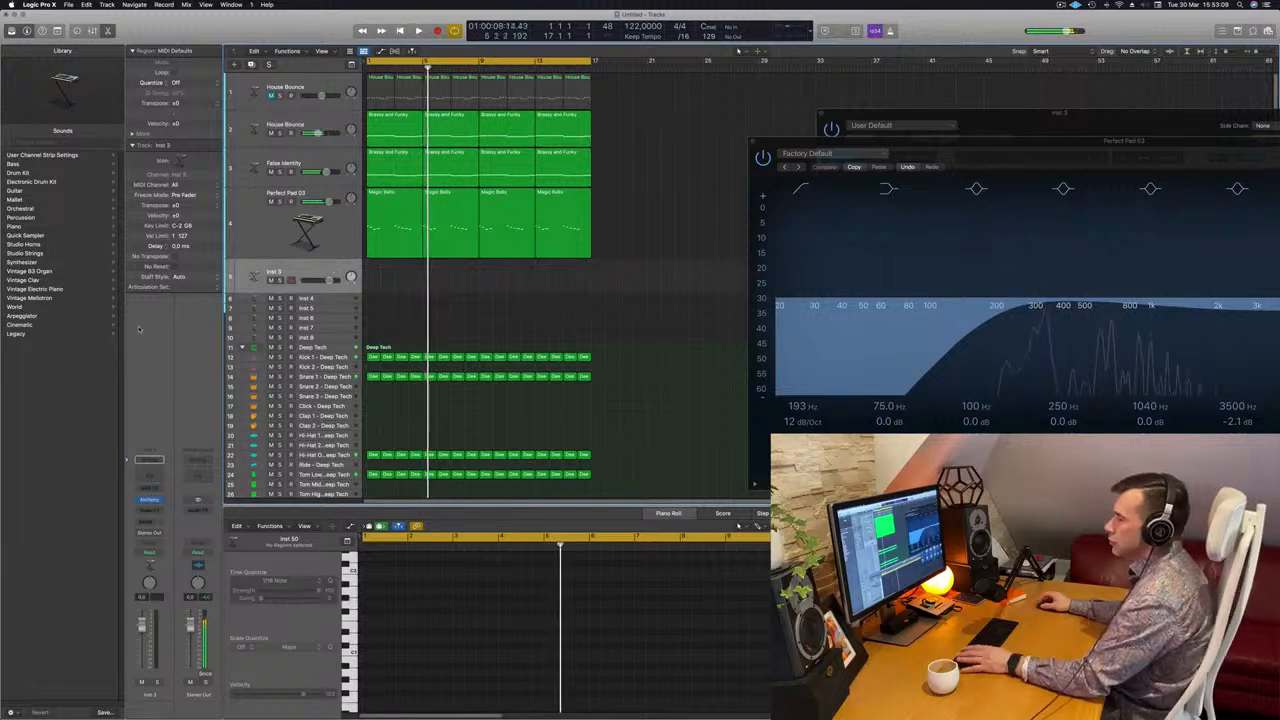
# Load Alchemy's Brass preset 80s Fantasy on the Inst 3 track.
pyautogui.click(148, 502)
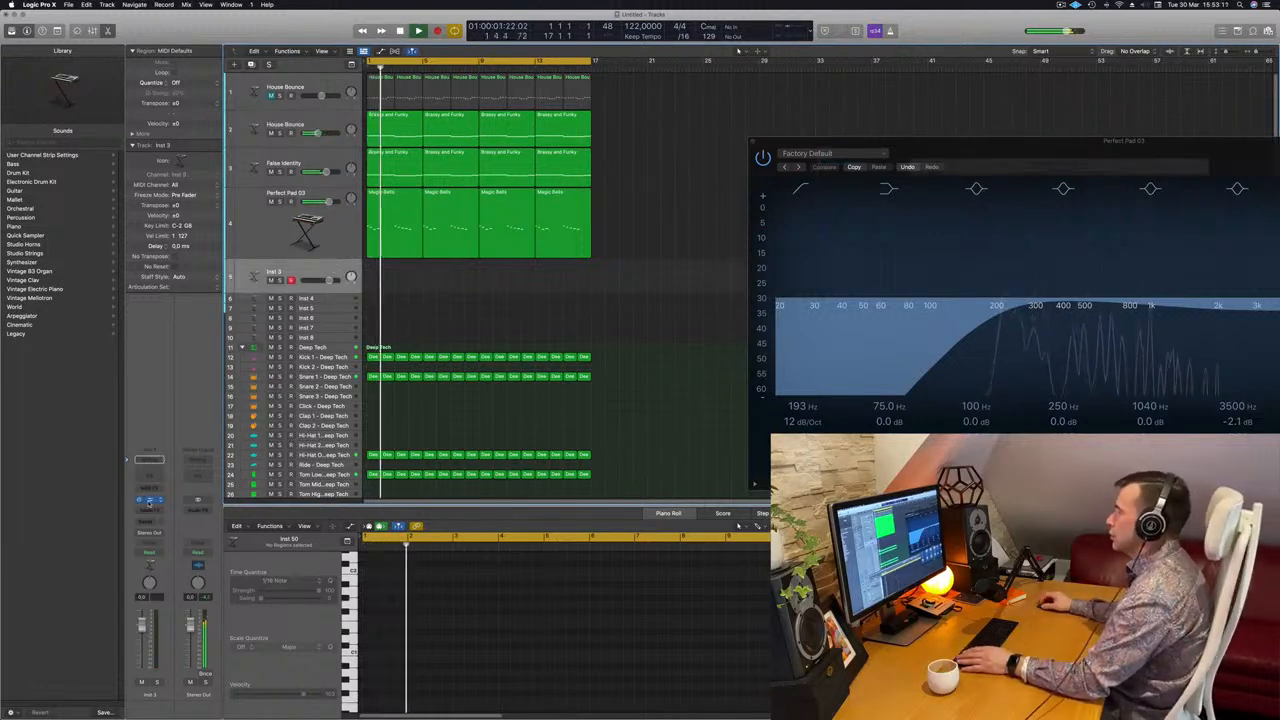
pyautogui.click(148, 502)
pyautogui.moveTo(1062, 130); pyautogui.dragTo(685, 197)
pyautogui.click(475, 279)
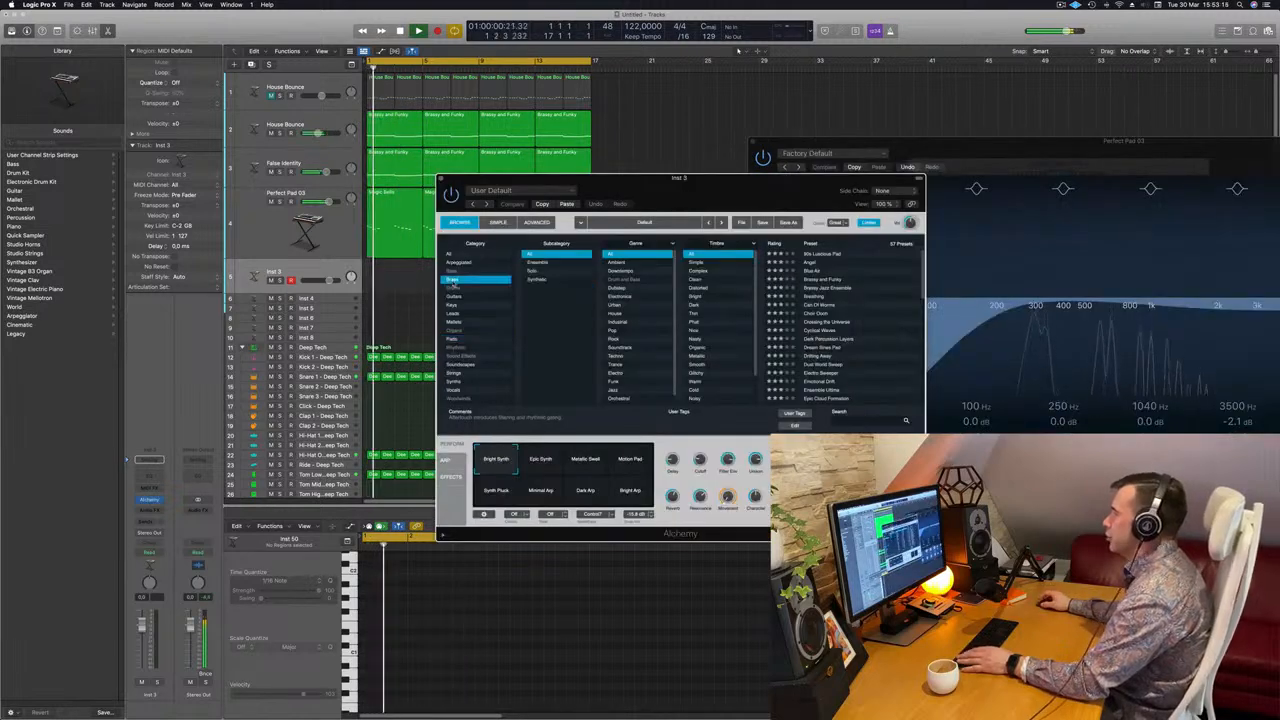
pyautogui.click(835, 255)
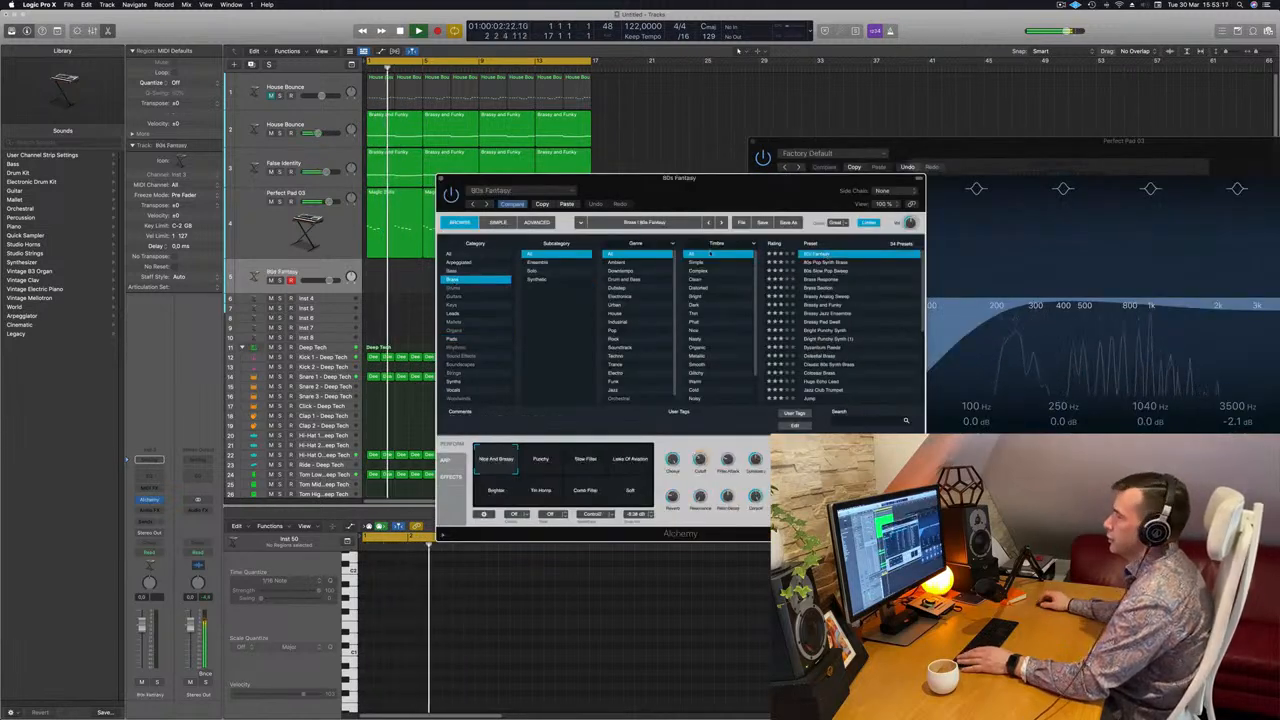
# Add a send to Bus 7, creating the Aux 8 channel.
pyautogui.click(150, 521)
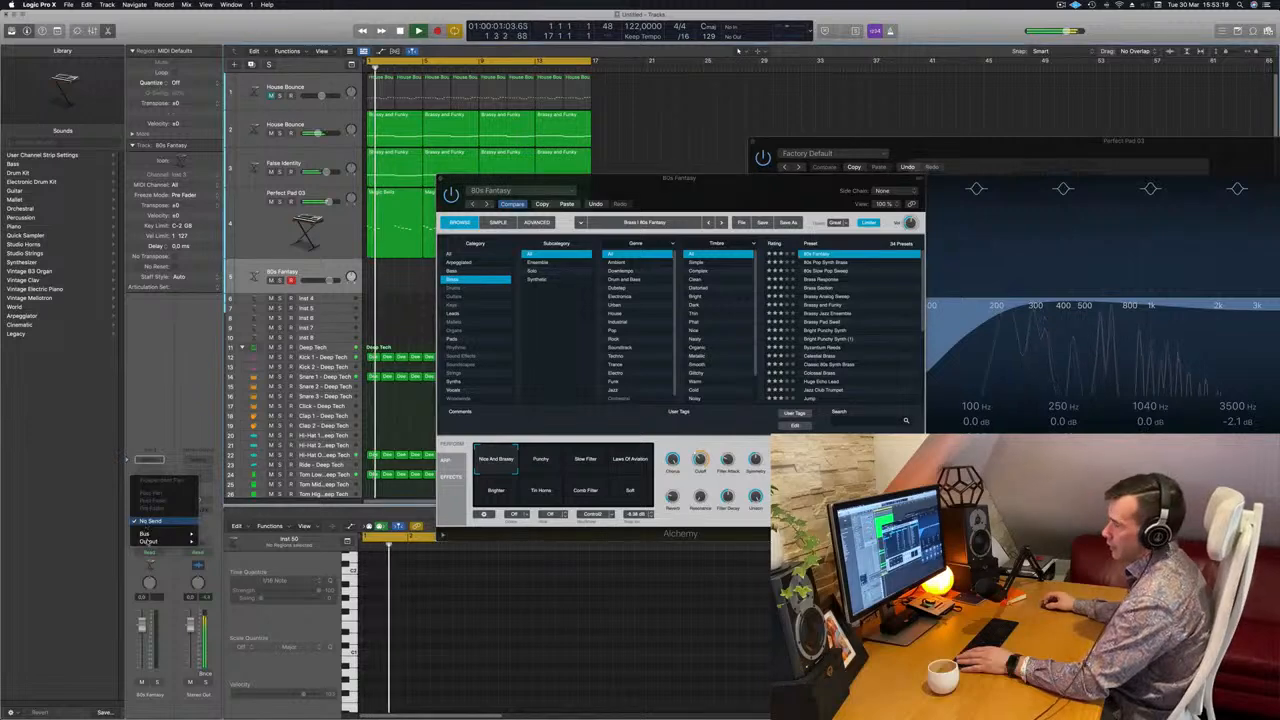
pyautogui.moveTo(166, 533)
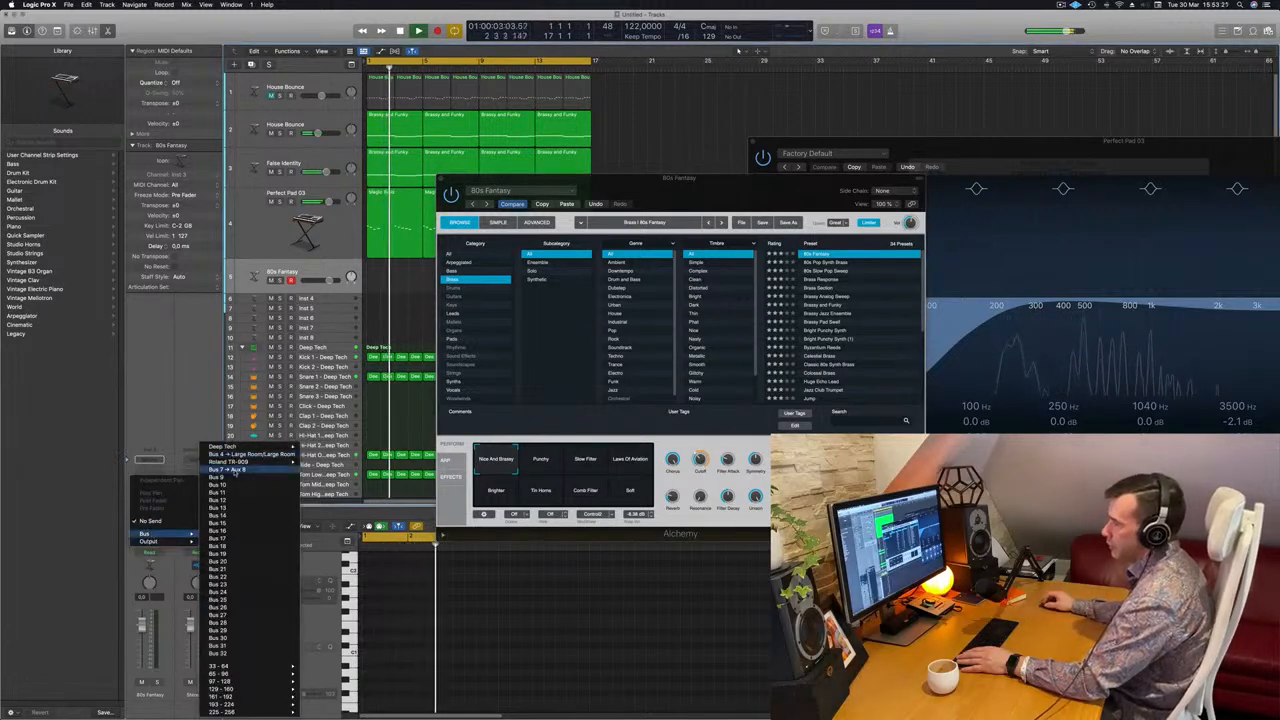
pyautogui.click(235, 471)
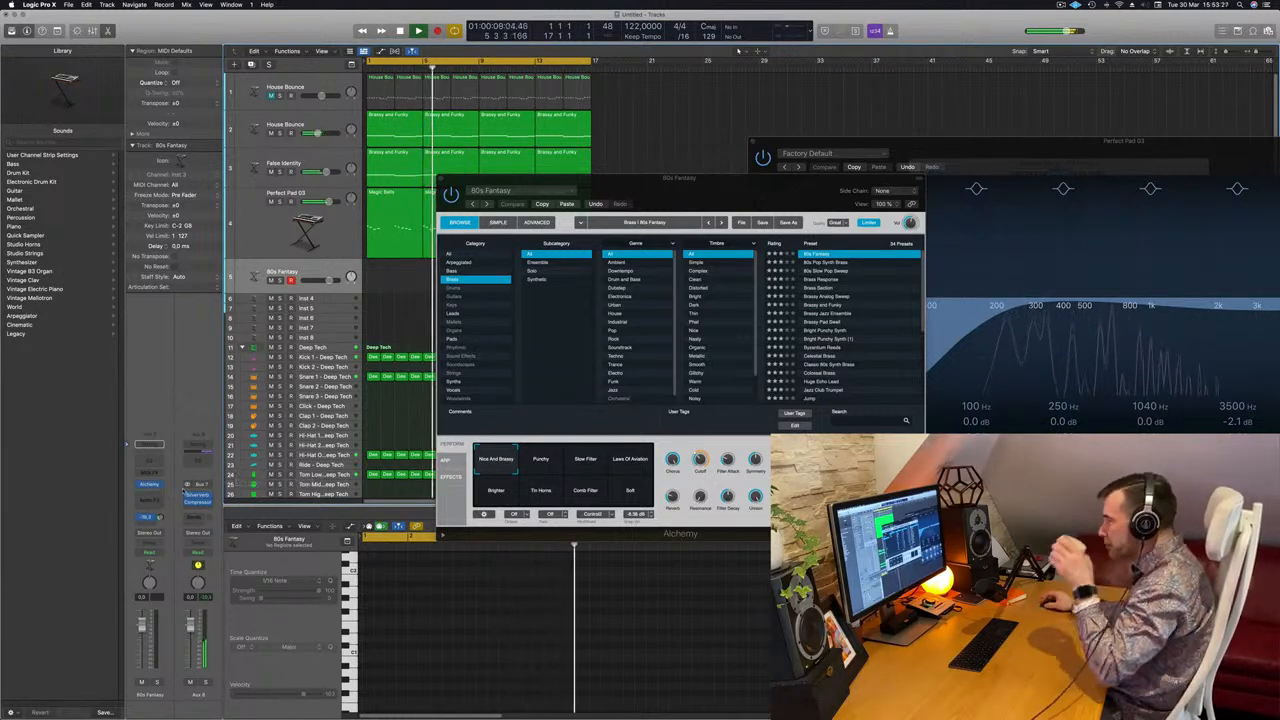
# Open Musical Typing with Cmd-K, rearrange the windows, and lower the Bus 7 send.
pyautogui.moveTo(918, 180); pyautogui.dragTo(1156, 174)
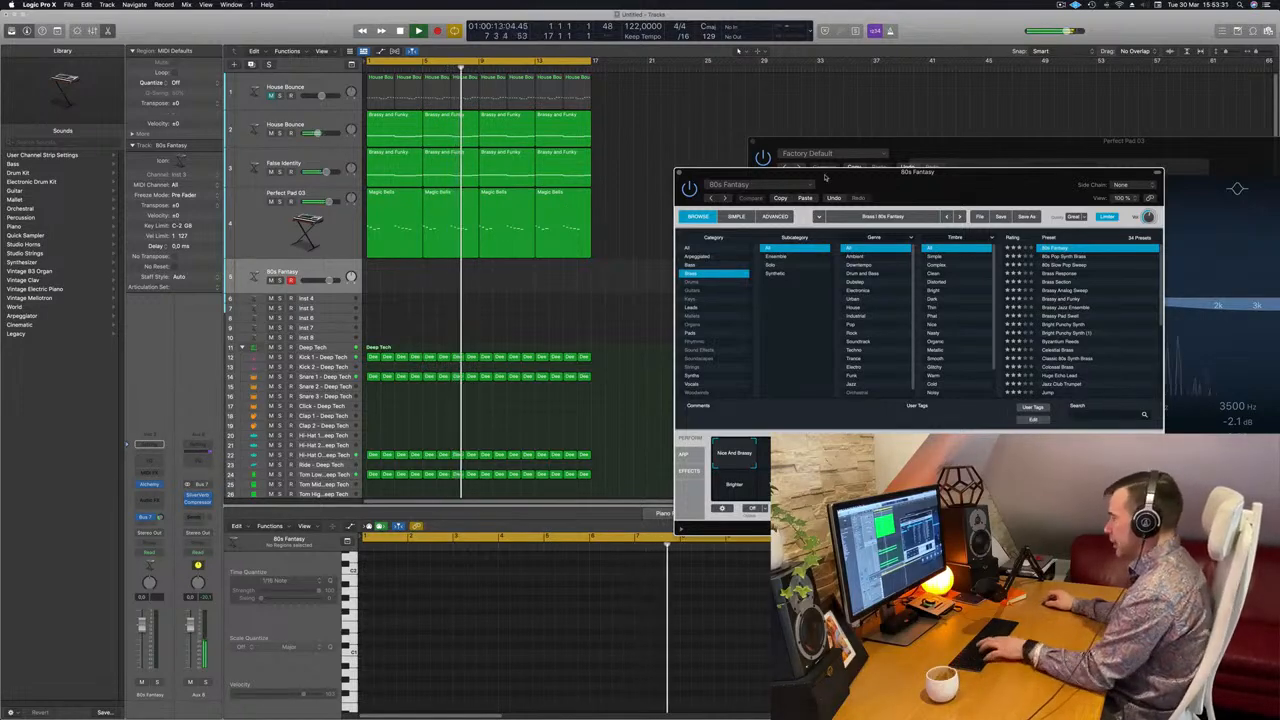
pyautogui.press('super+k')
pyautogui.click(1106, 151)
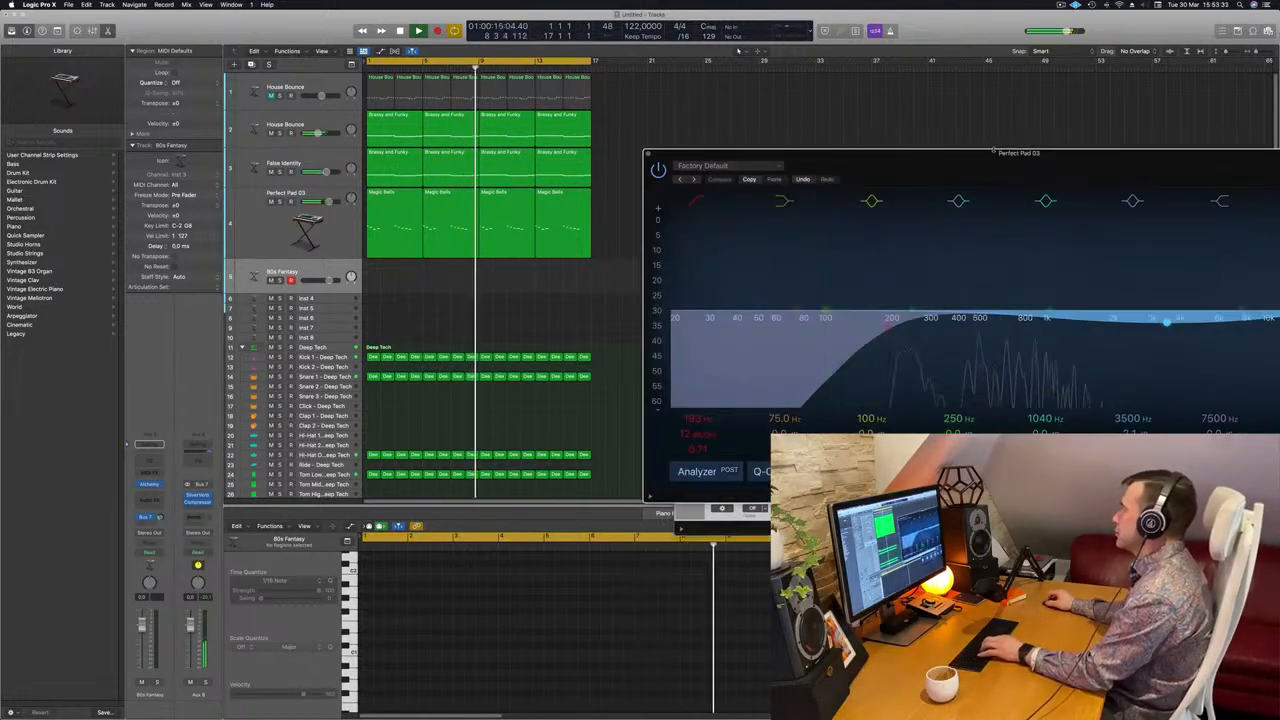
pyautogui.moveTo(905, 155); pyautogui.dragTo(692, 387)
pyautogui.moveTo(1112, 170); pyautogui.dragTo(829, 112)
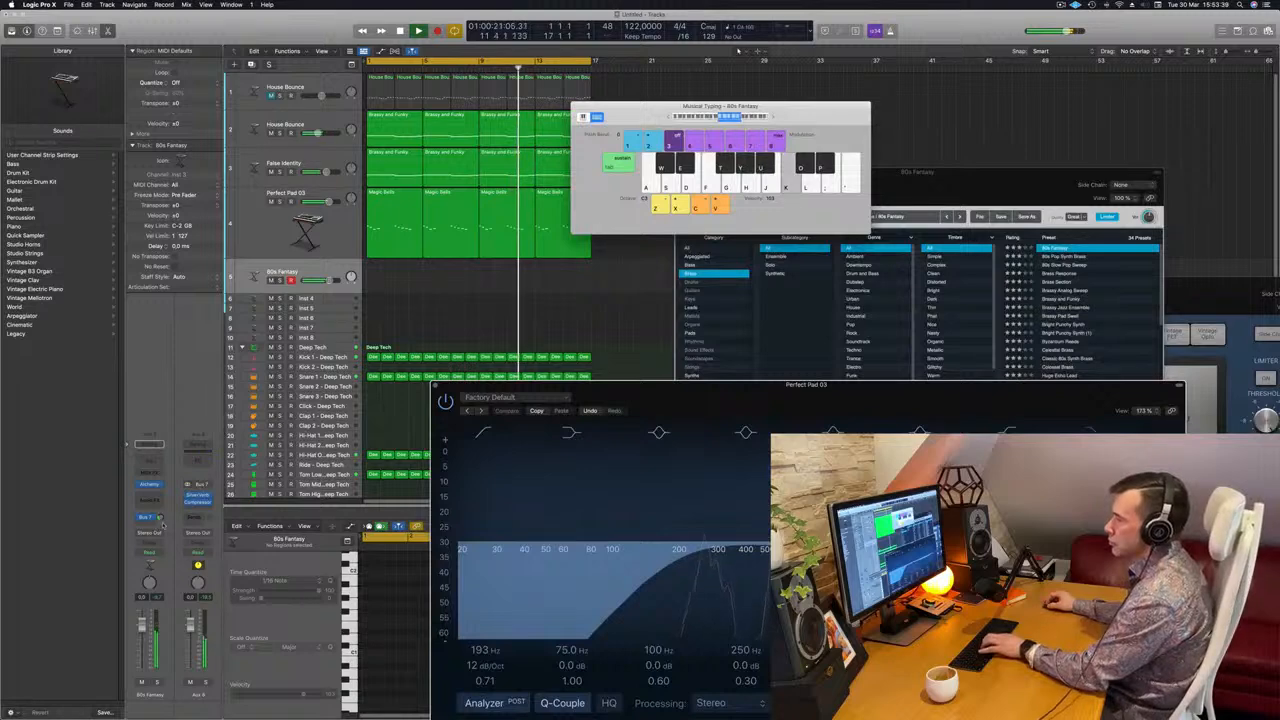
pyautogui.press('h')
pyautogui.moveTo(160, 517); pyautogui.dragTo(160, 520)
pyautogui.press('j')
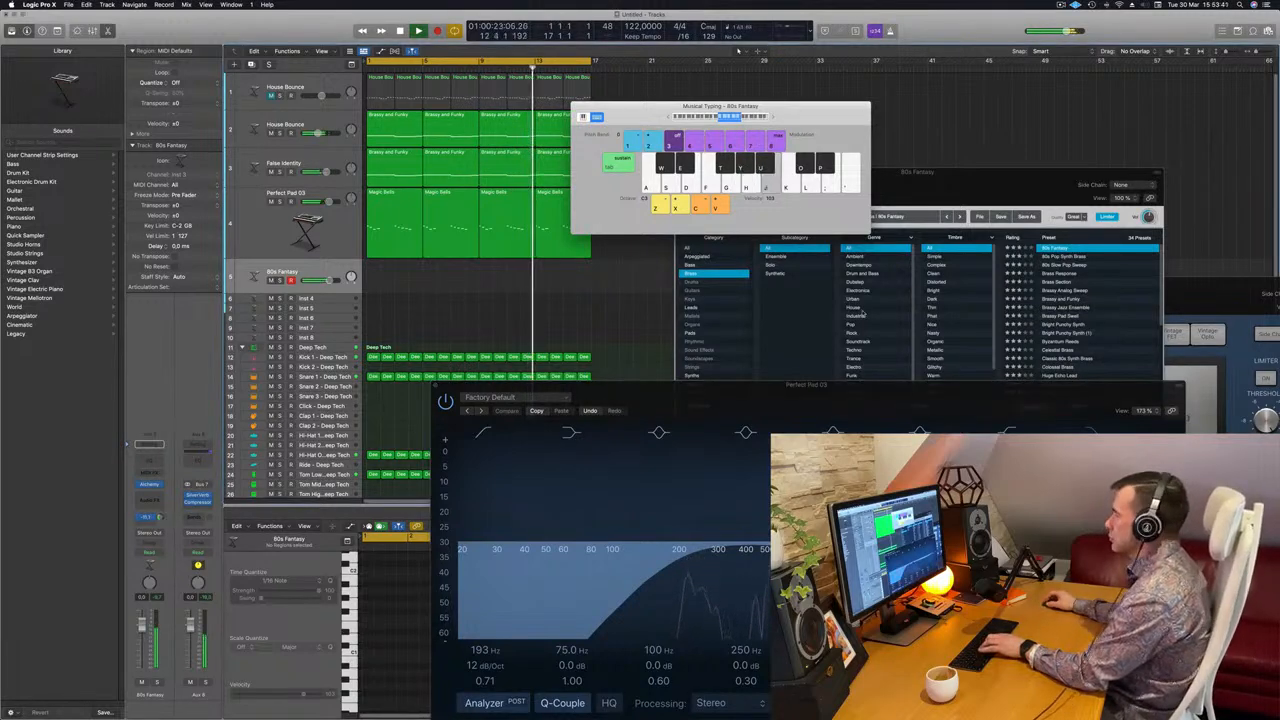
# Switch the 80s Fantasy synth to its Punchy variation.
pyautogui.click(939, 201)
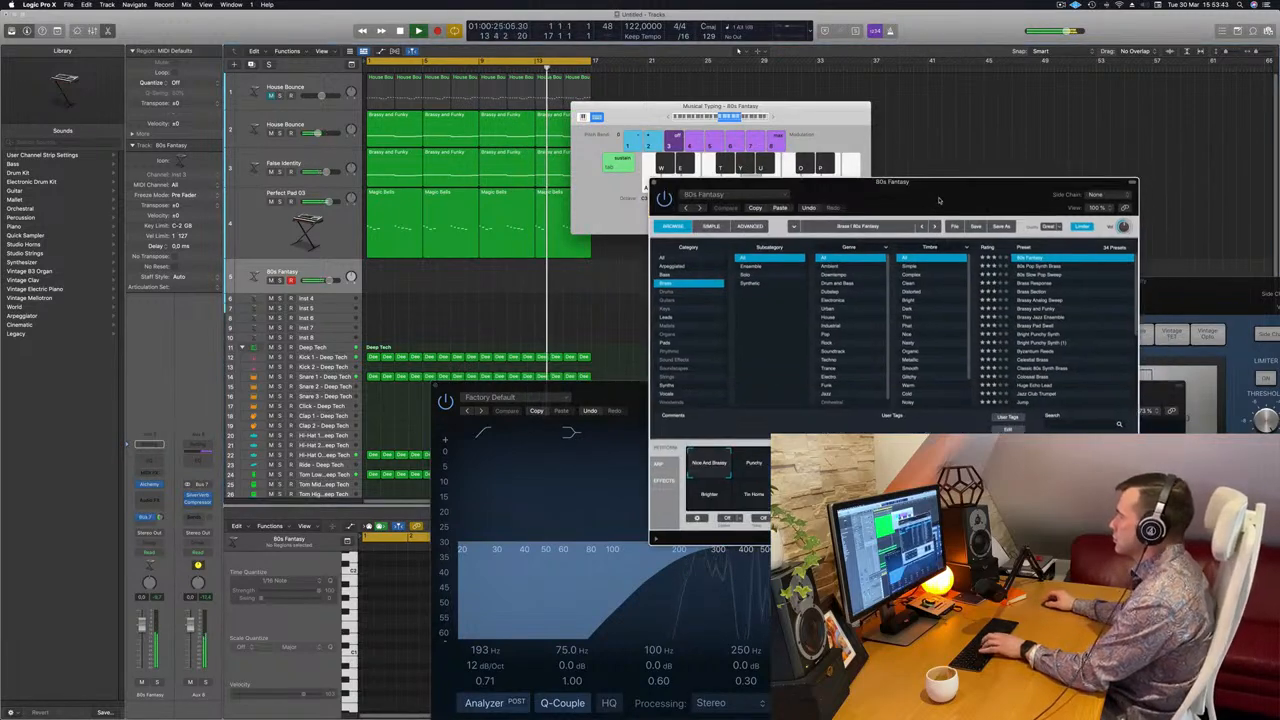
pyautogui.click(752, 466)
pyautogui.press('k')
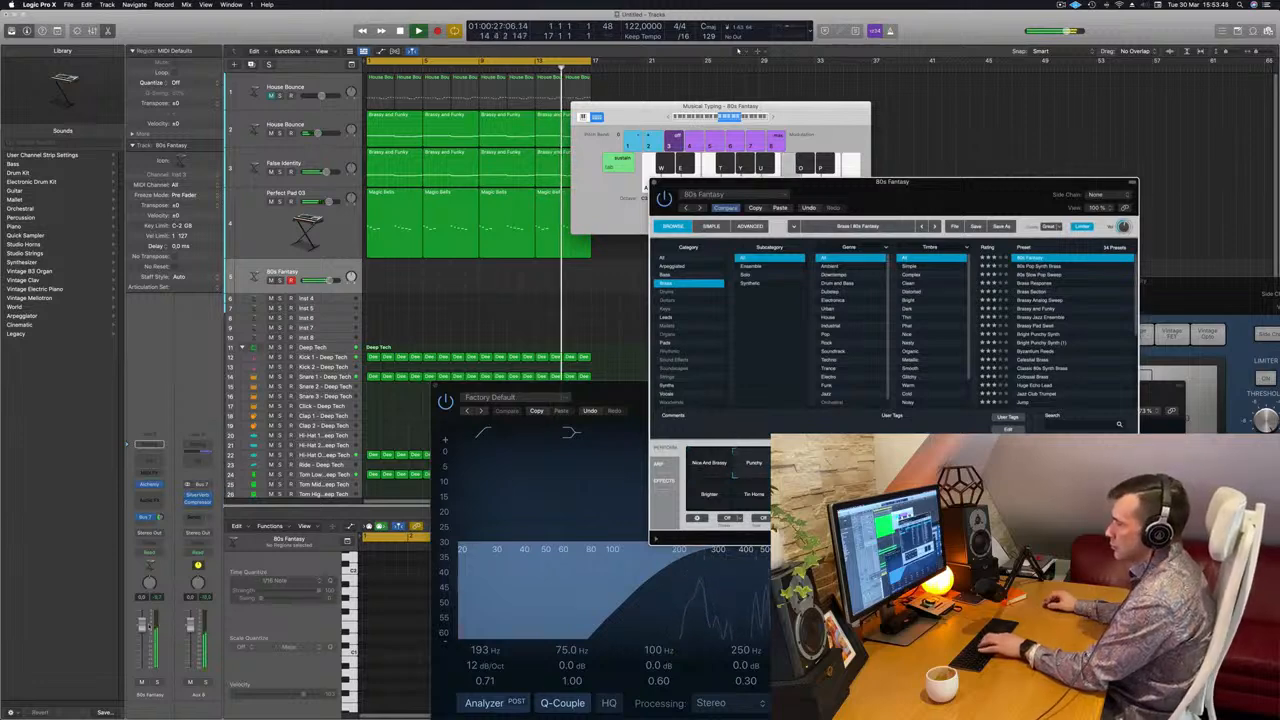
# Pull the 80s Fantasy volume fader down to -4.3 dB while playing notes.
pyautogui.moveTo(142, 631); pyautogui.dragTo(142, 648)
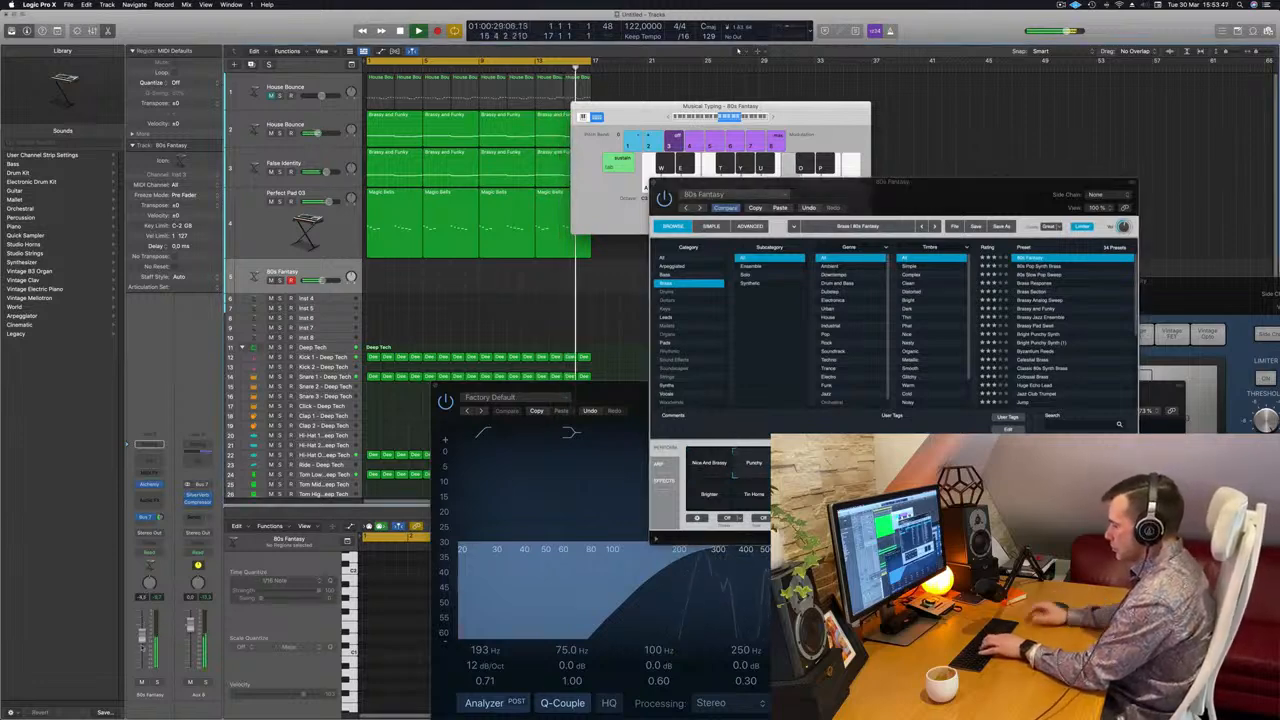
pyautogui.press("'")
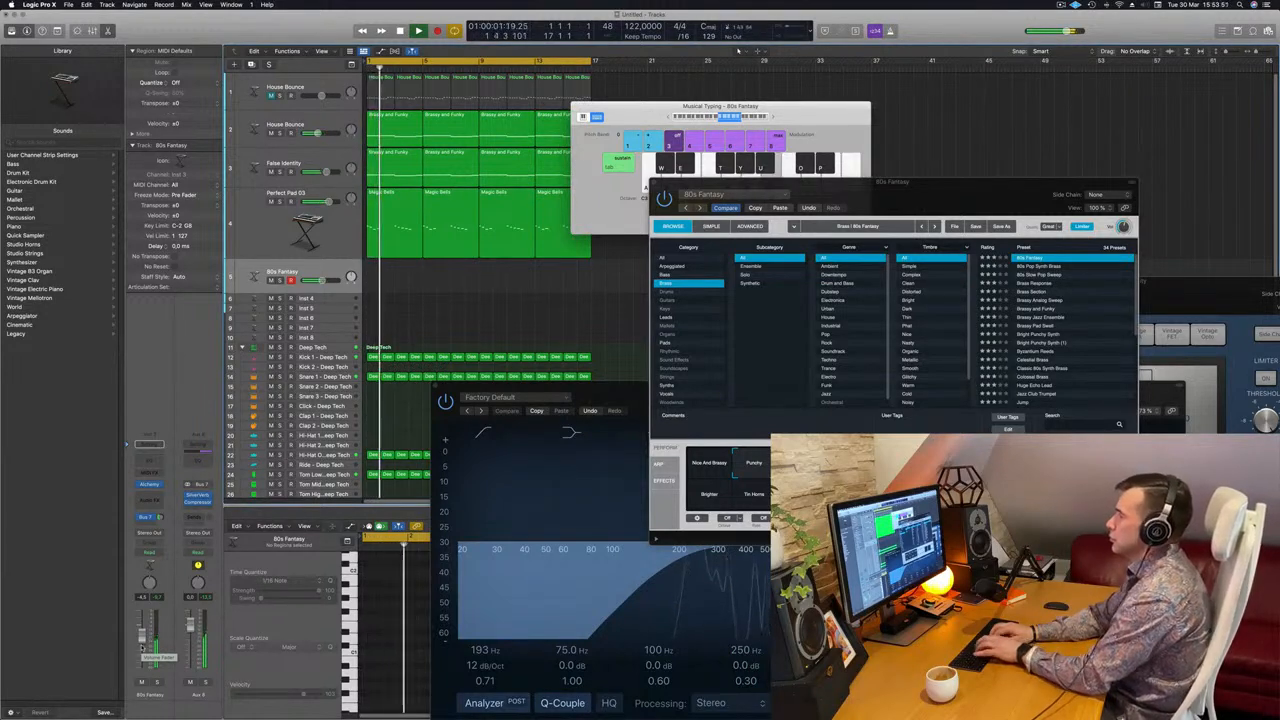
pyautogui.press(';')
pyautogui.press('d')
pyautogui.press('f')
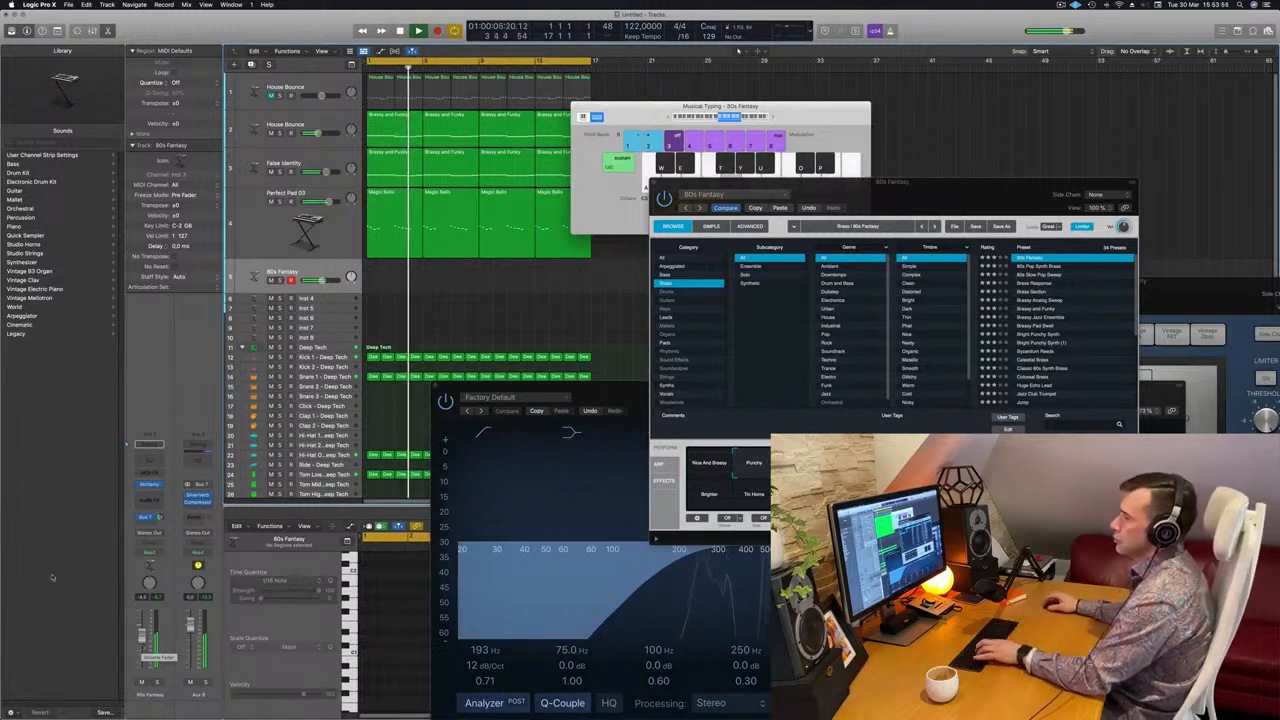
pyautogui.press('f')
# Fine-tune the Bus 7 send level while auditioning the brass with Musical Typing.
pyautogui.moveTo(160, 517); pyautogui.dragTo(160, 510)
pyautogui.press('d')
pyautogui.press('f')
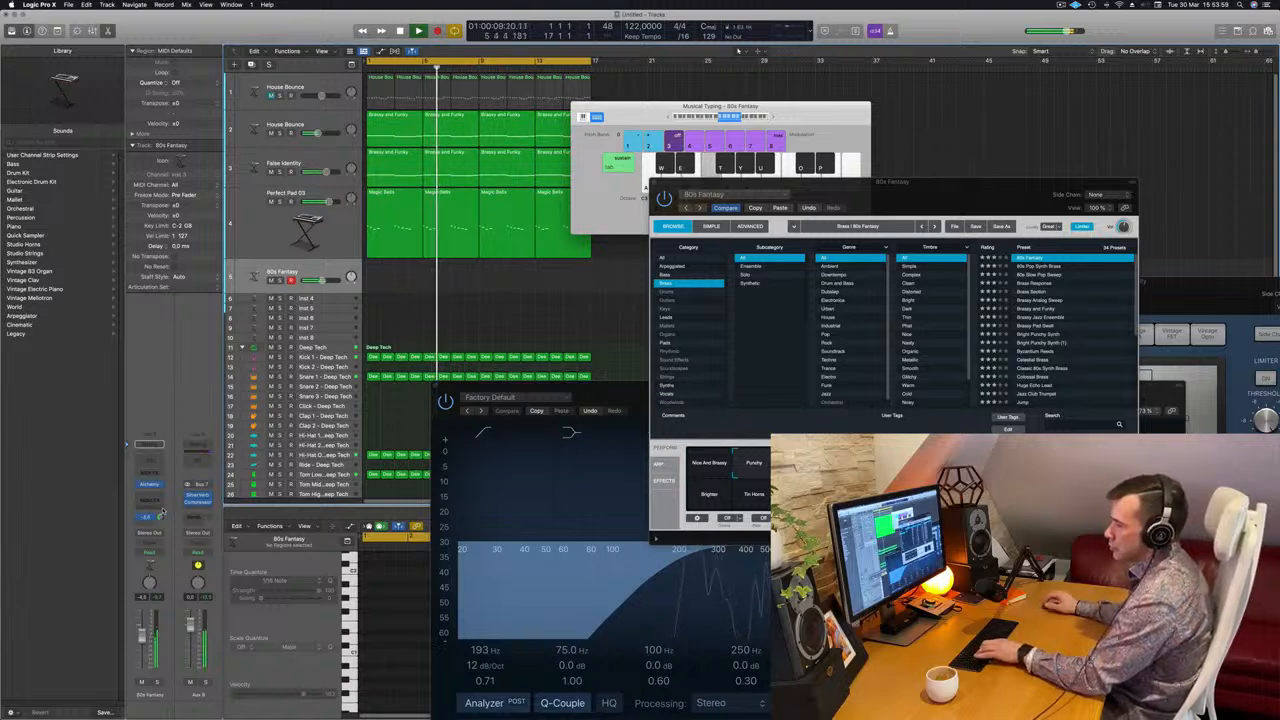
pyautogui.press('k')
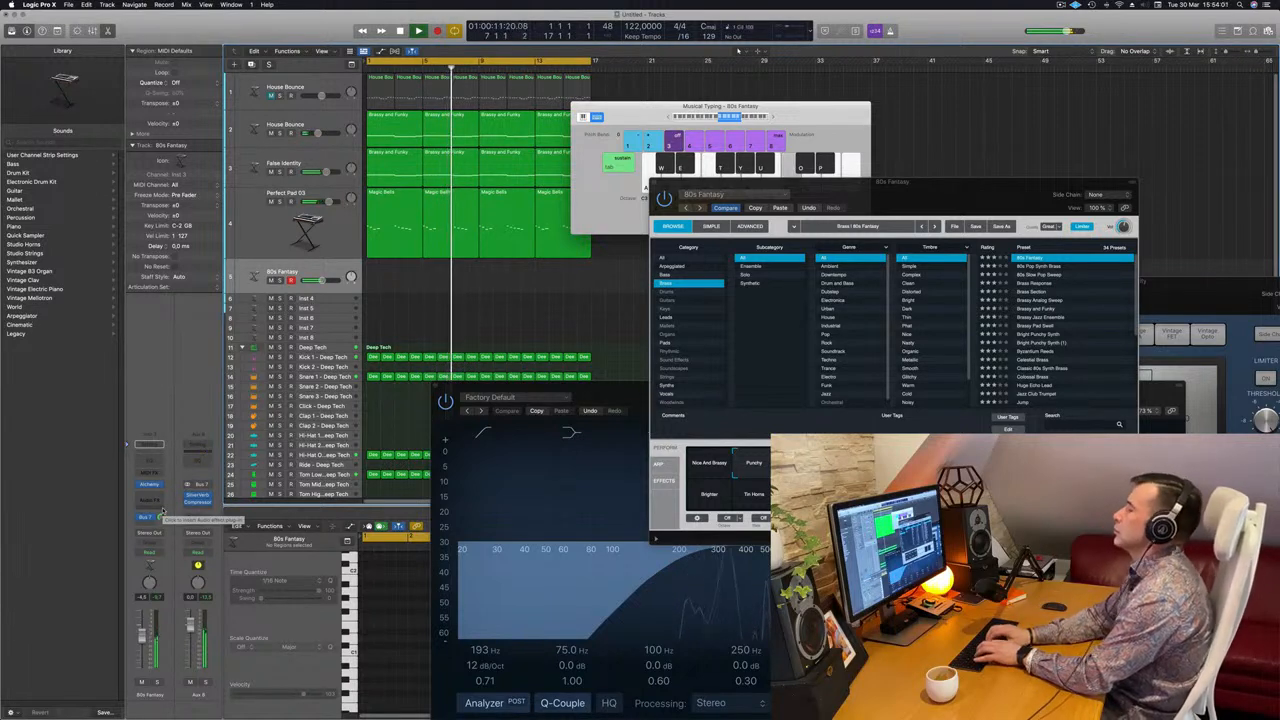
pyautogui.press('d')
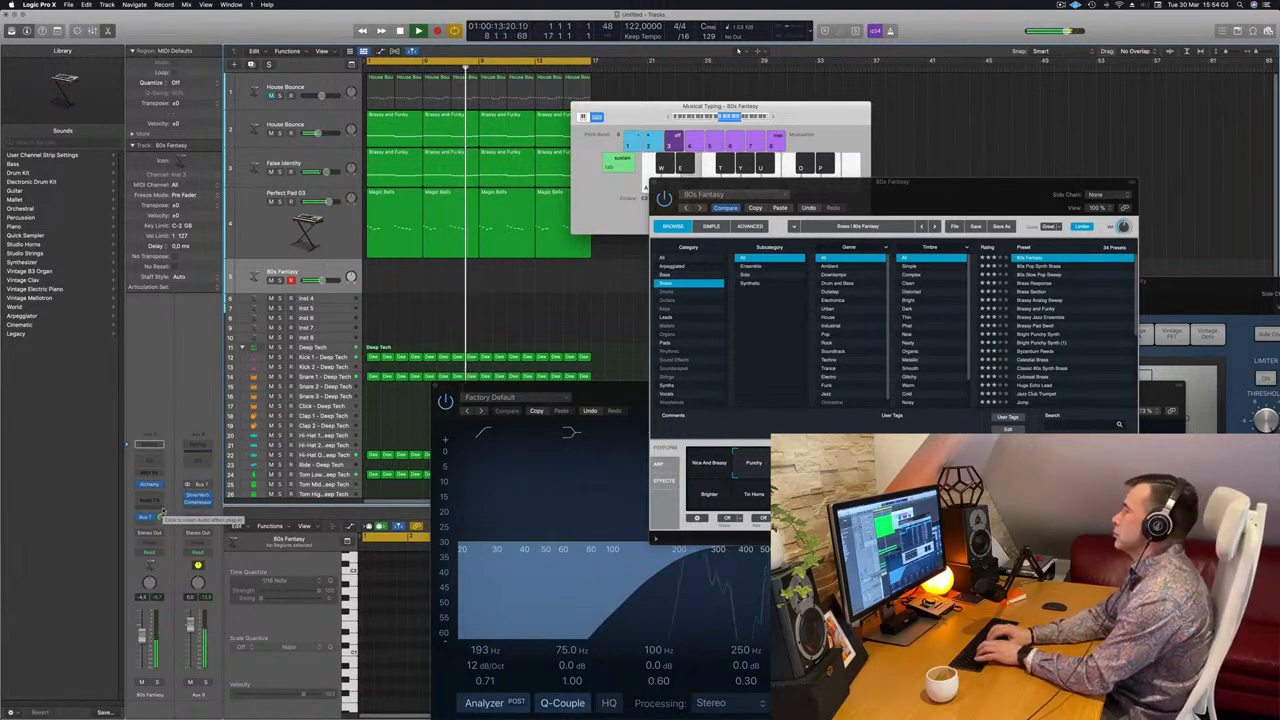
pyautogui.press(';')
pyautogui.press('k')
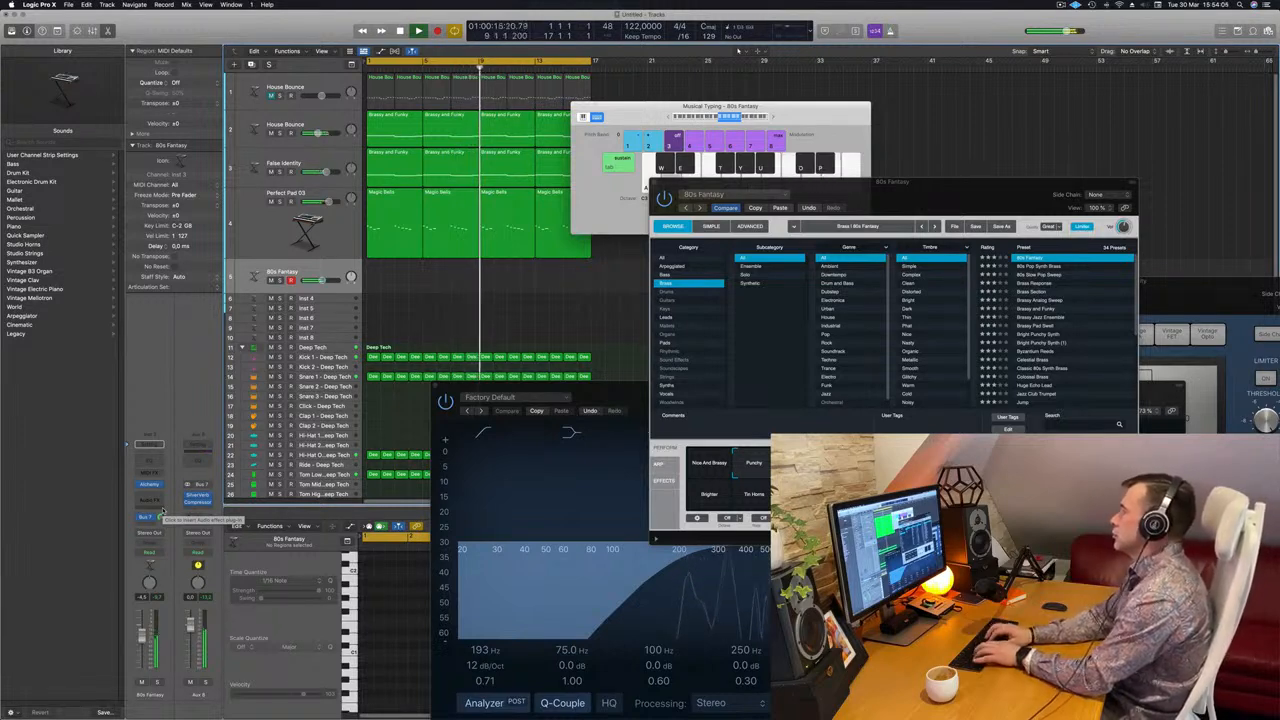
pyautogui.press('f')
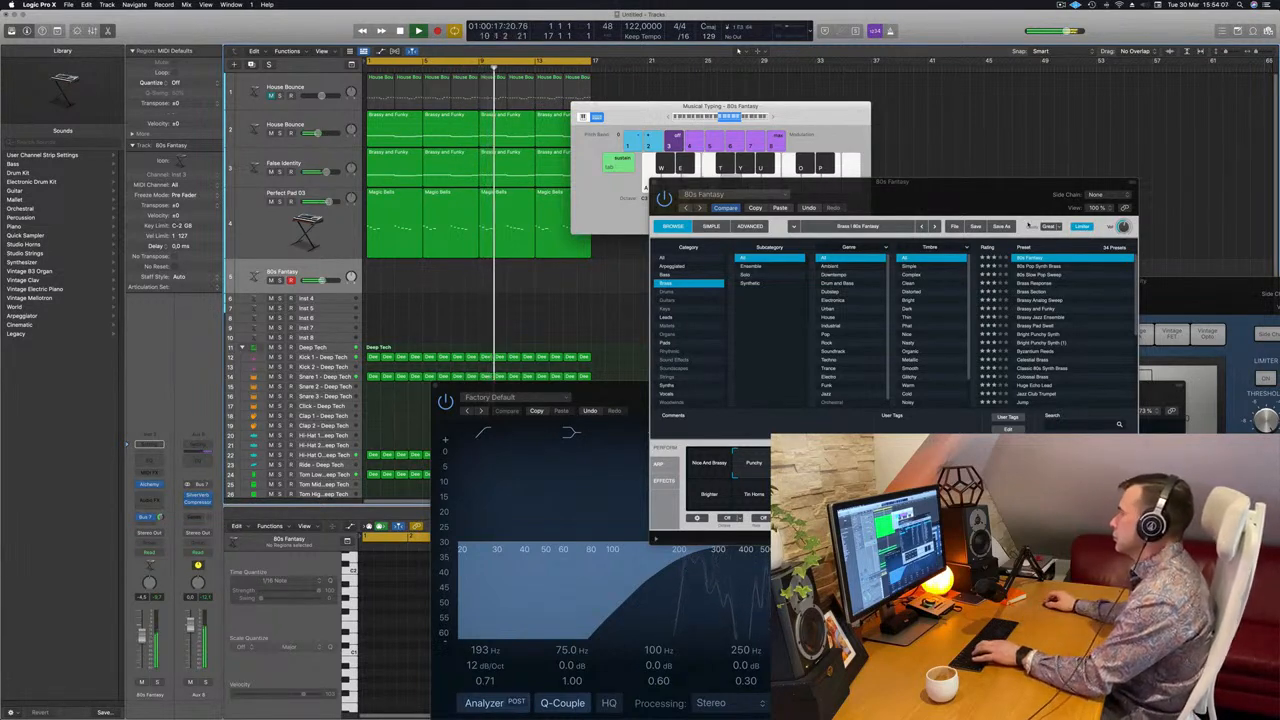
pyautogui.moveTo(1044, 208); pyautogui.dragTo(1015, 205)
pyautogui.press('e')
pyautogui.click(1013, 297)
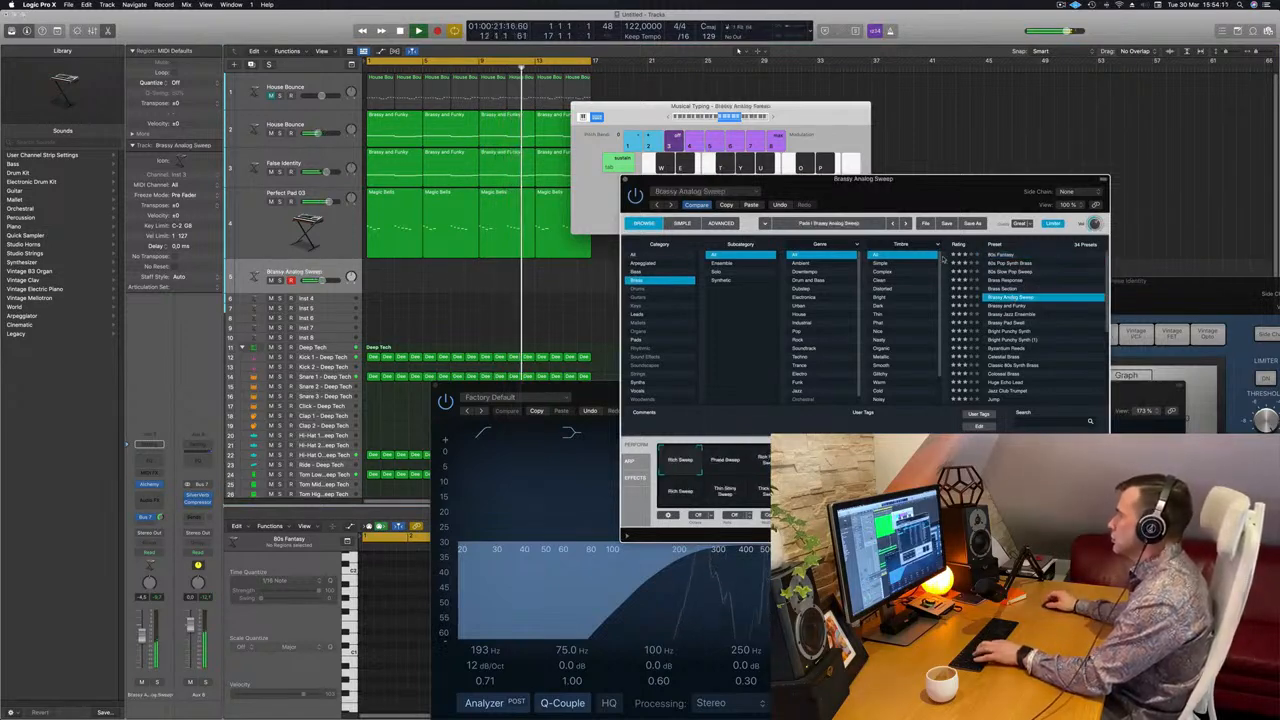
pyautogui.click(1004, 264)
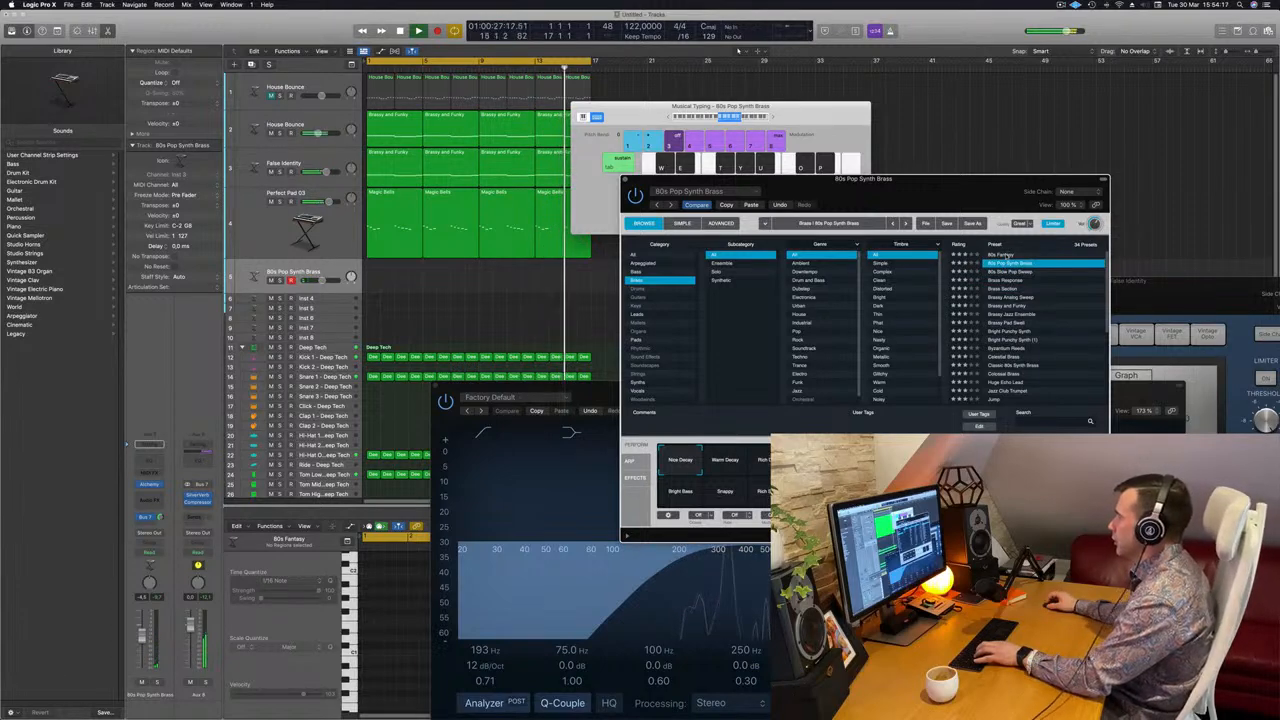
pyautogui.click(1010, 255)
pyautogui.moveTo(980, 211); pyautogui.dragTo(1073, 181)
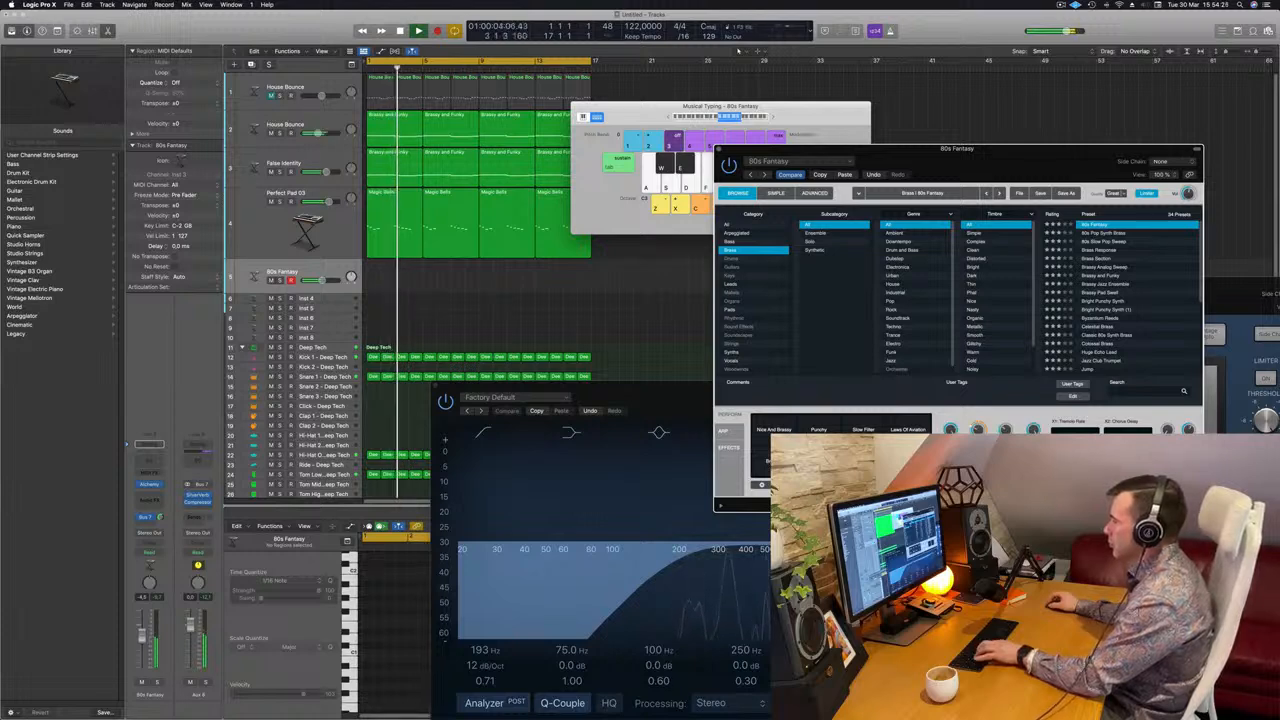
# Record a brass part on track 5 with R, then stop and play it back.
pyautogui.press('f')
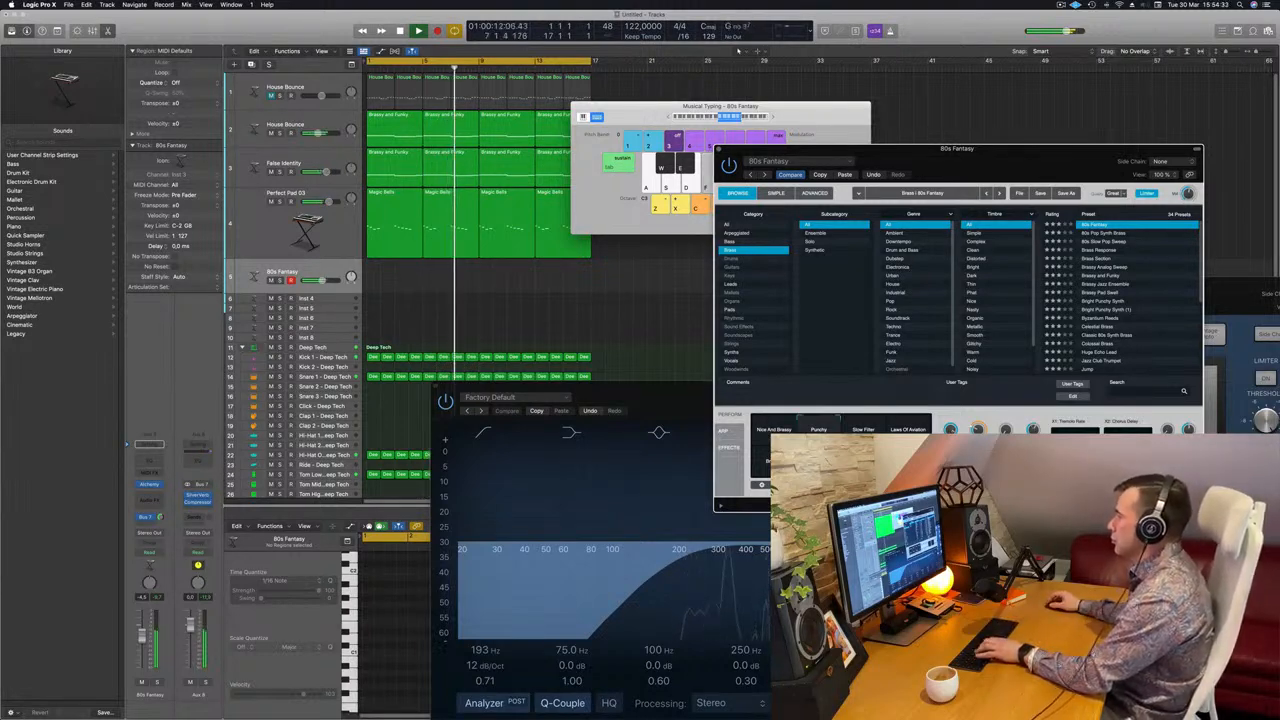
pyautogui.press('f')
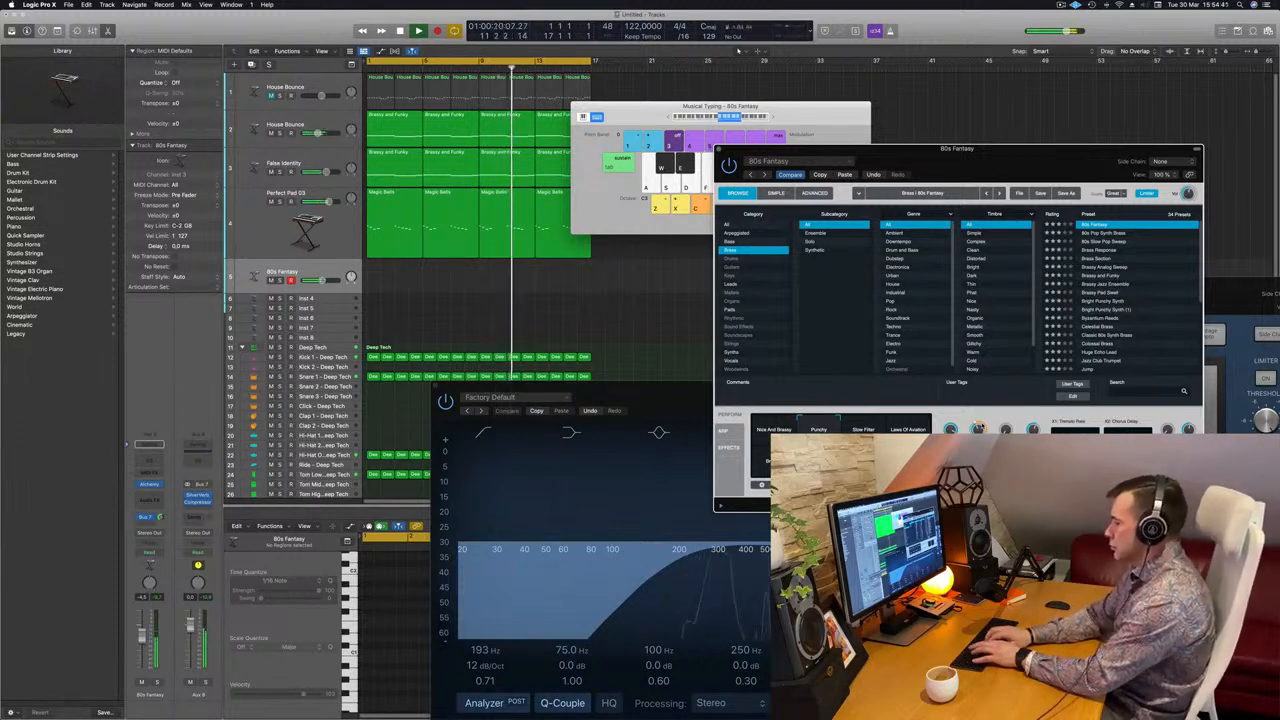
pyautogui.press('r')
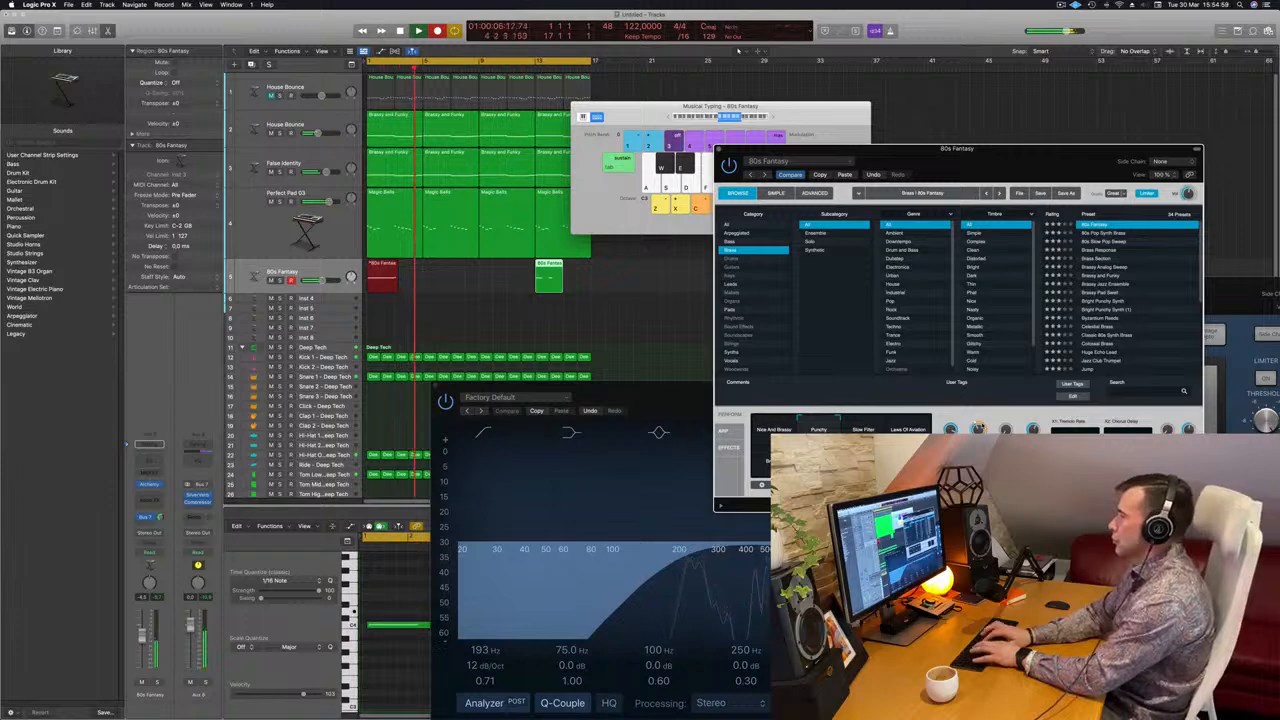
pyautogui.press('space')
pyautogui.press('space')
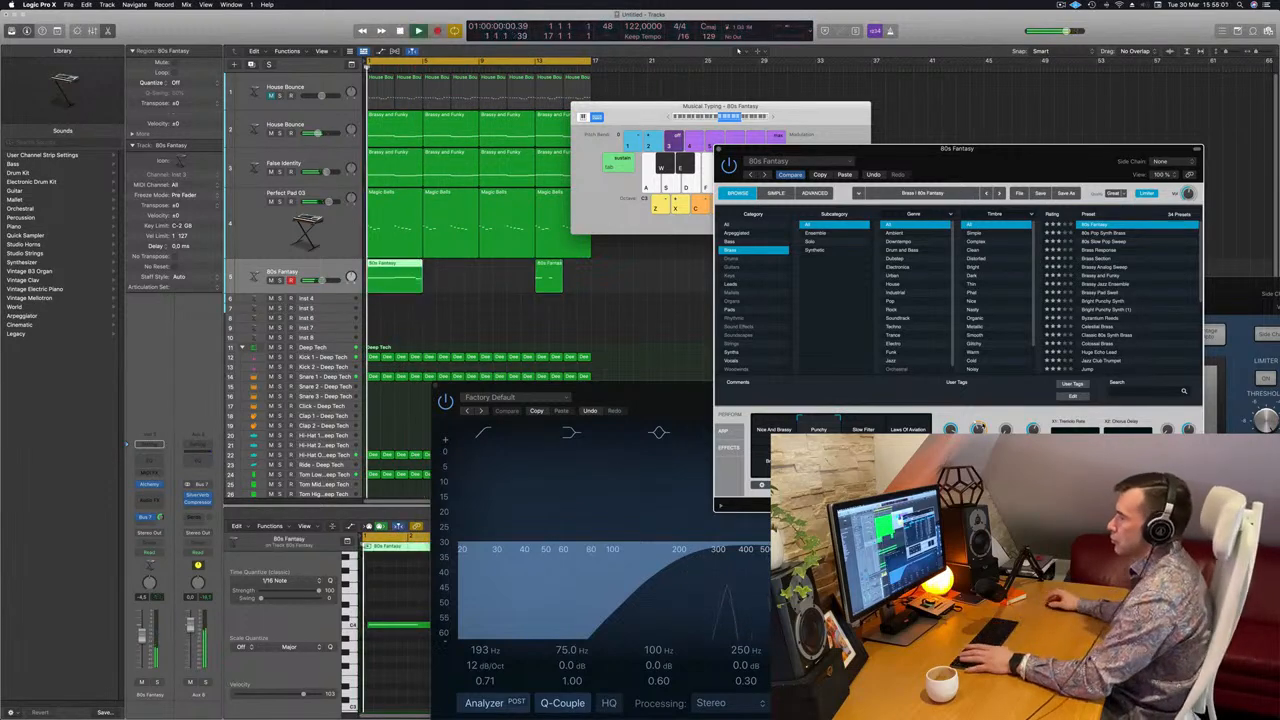
pyautogui.press('space')
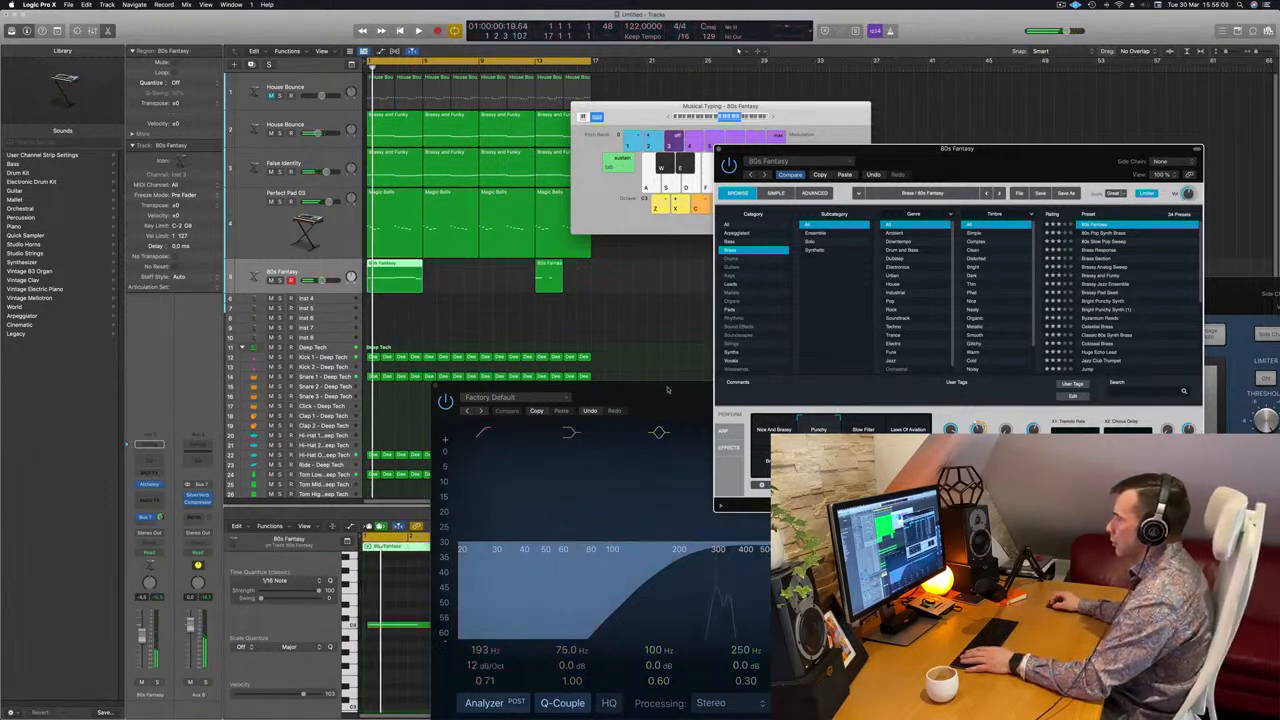
# Move the EQ window aside to reveal and select the four recorded notes.
pyautogui.moveTo(668, 390); pyautogui.dragTo(1193, 270)
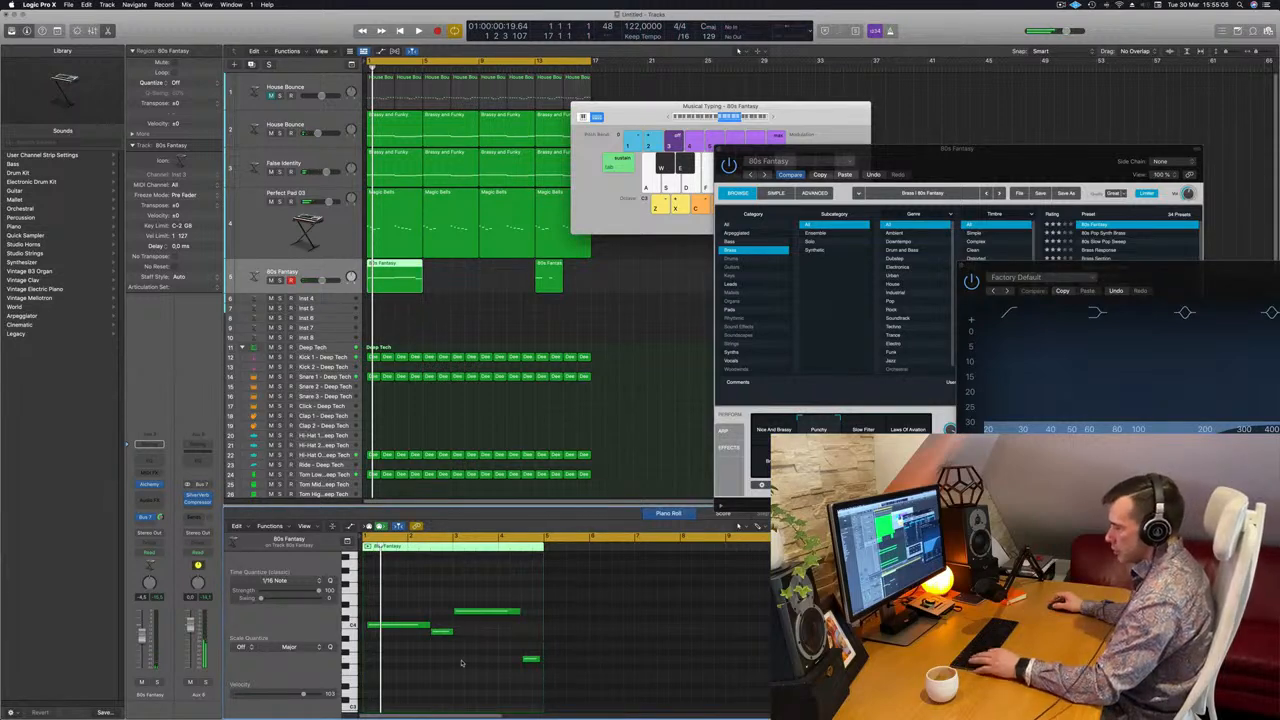
pyautogui.press('super+a')
pyautogui.click(426, 606)
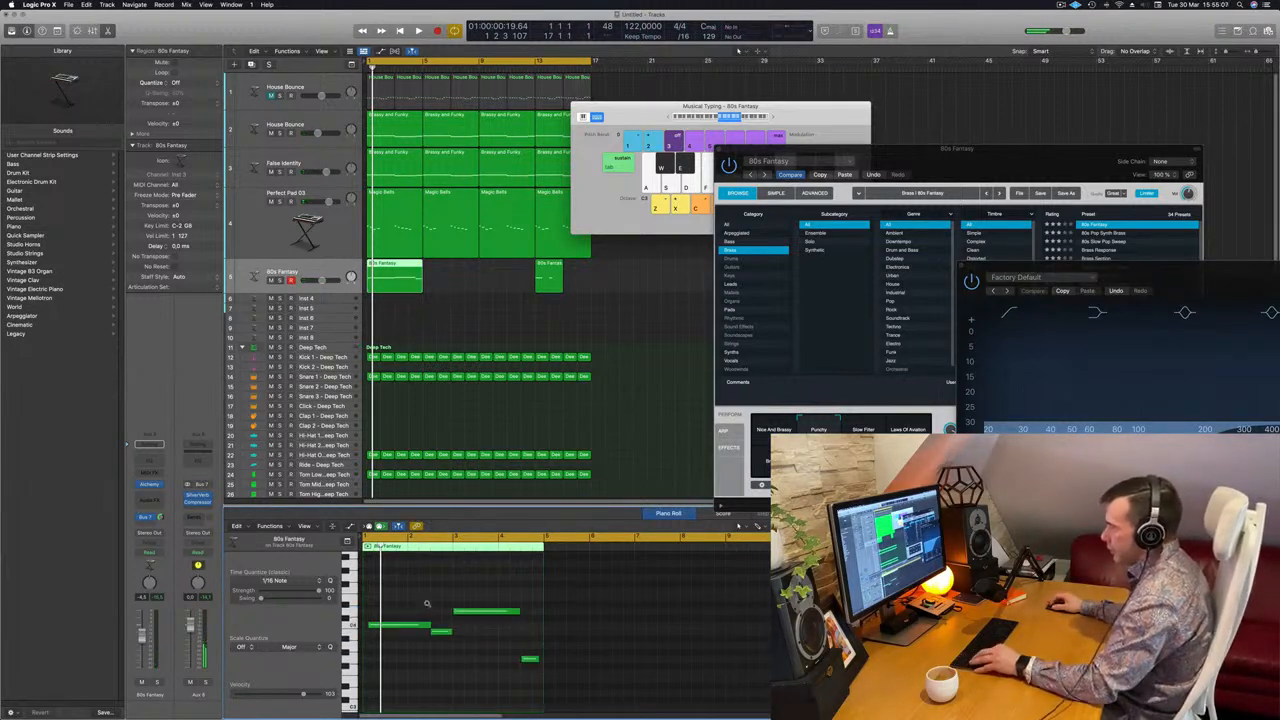
# Zoom in on the recorded notes and lengthen one note slightly.
pyautogui.press('super+Right')
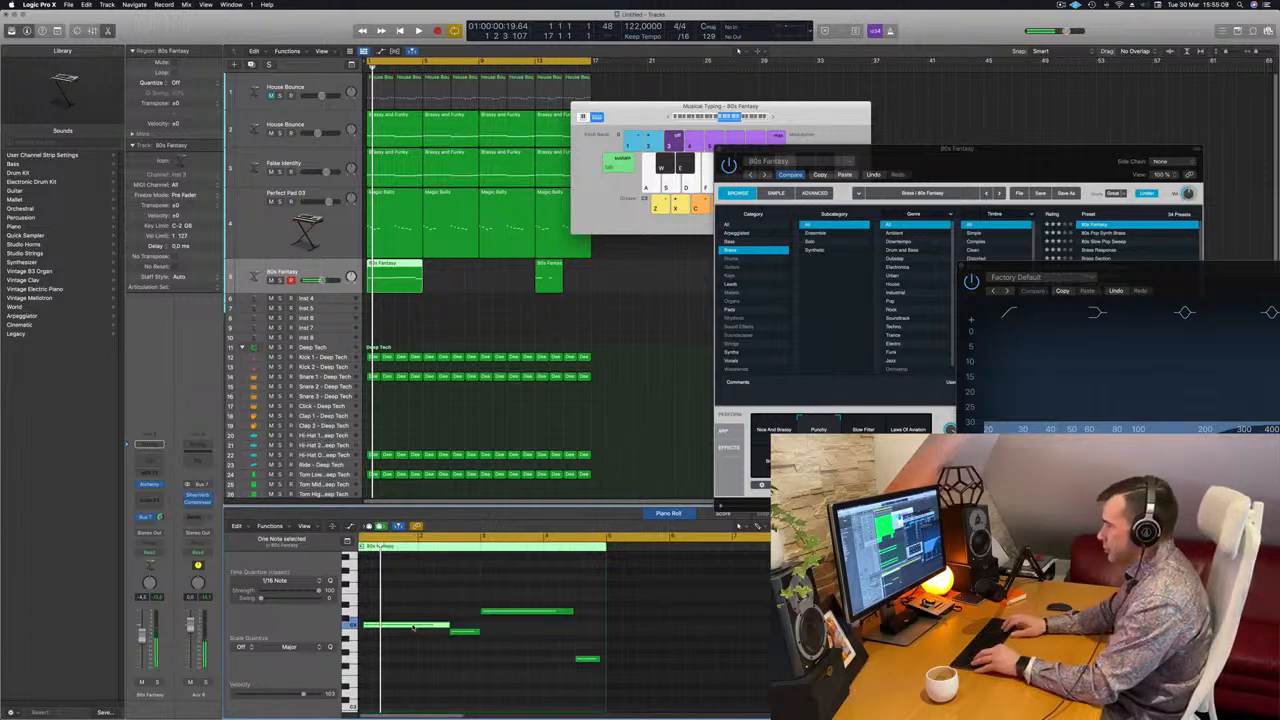
pyautogui.hscroll(-1, 404, 647)
pyautogui.moveTo(446, 626); pyautogui.dragTo(456, 627)
pyautogui.click(492, 662)
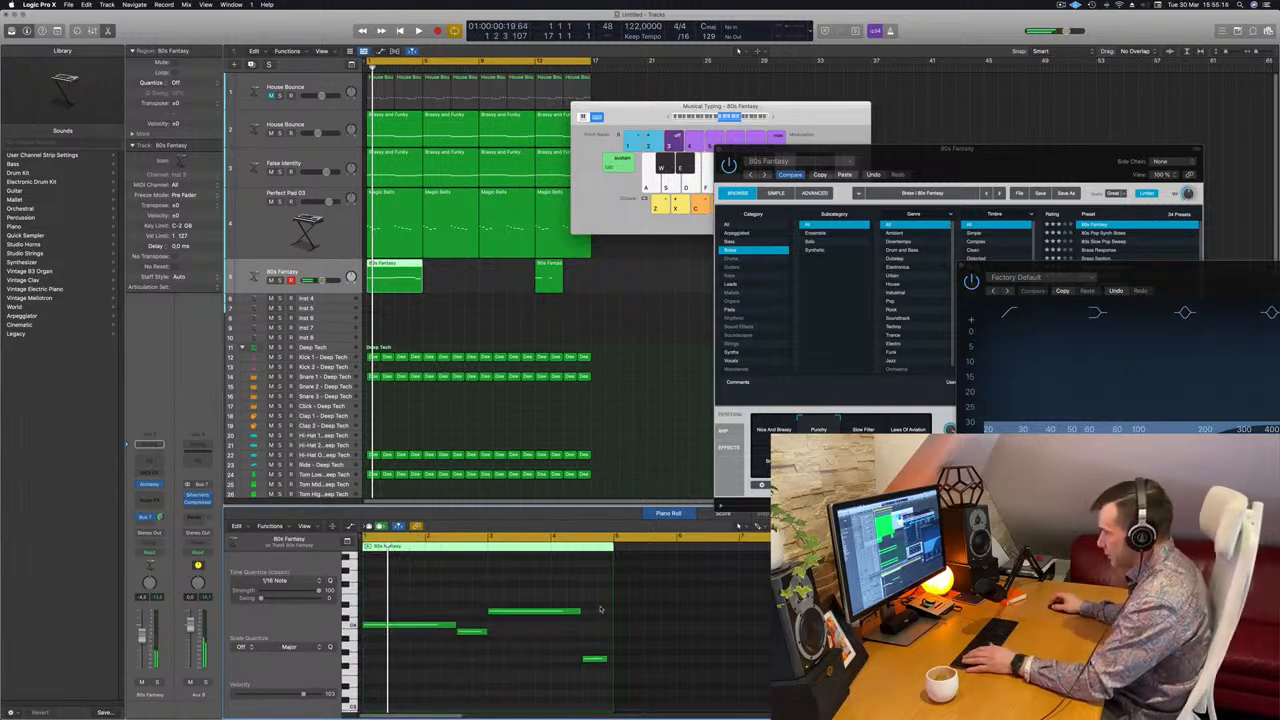
# Delete the second 80s Fantasy region and play back the first from bar 1.
pyautogui.click(548, 278)
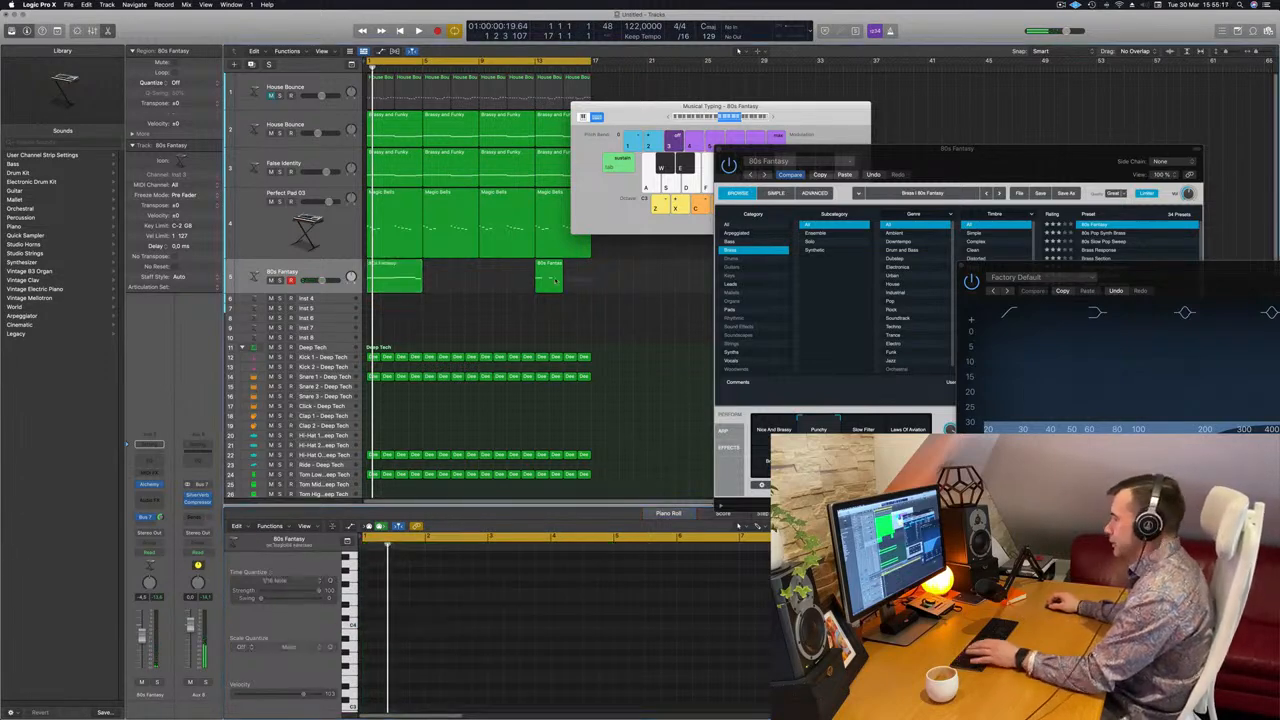
pyautogui.press('Delete')
pyautogui.click(404, 283)
pyautogui.press('space')
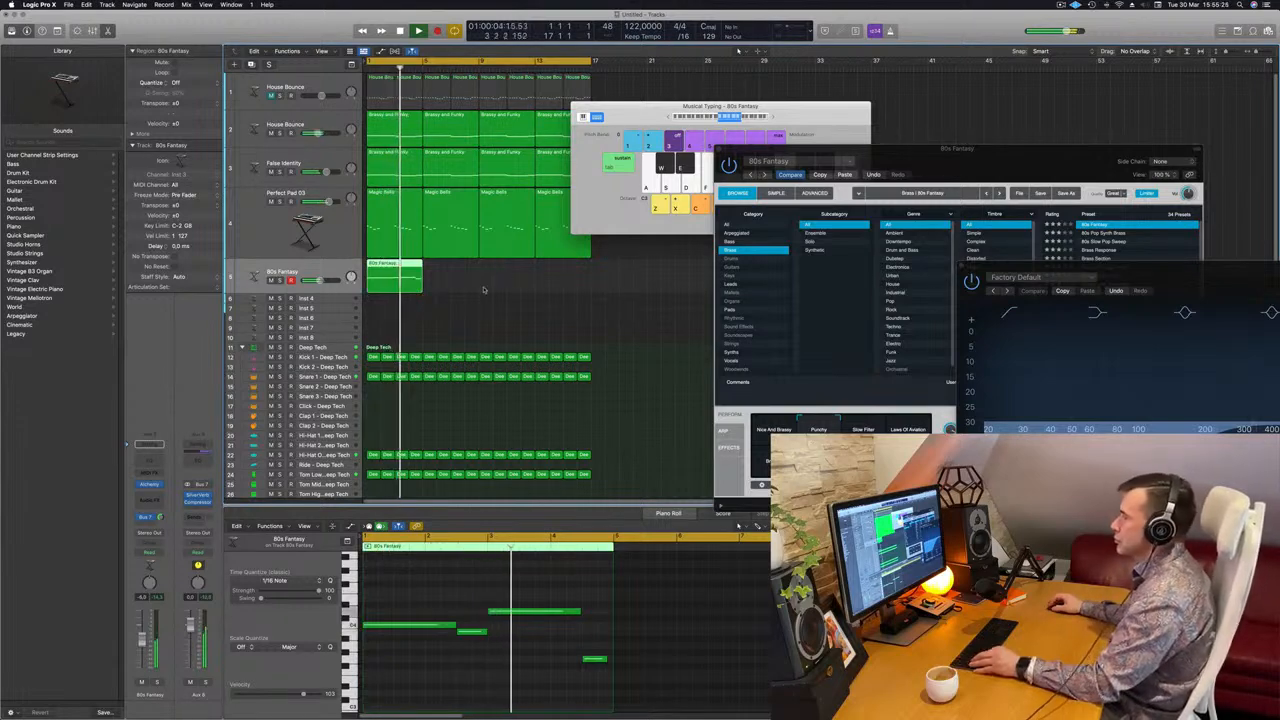
pyautogui.scroll(-5, 484, 288)
pyautogui.scroll(1, 467, 281)
pyautogui.scroll(2, 464, 280)
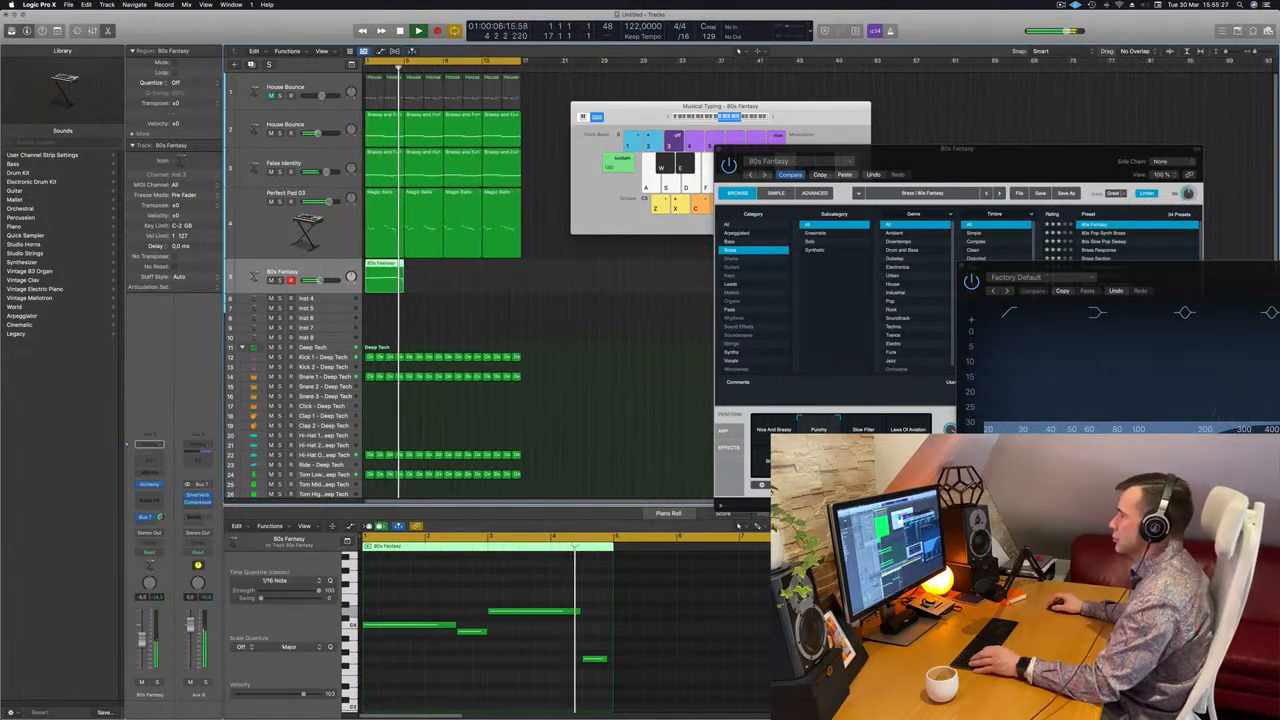
pyautogui.scroll(-3, 466, 278)
# Copy the 80s Fantasy region right after itself and join both into one region.
pyautogui.moveTo(384, 272); pyautogui.dragTo(350, 284)
pyautogui.press('super+k')
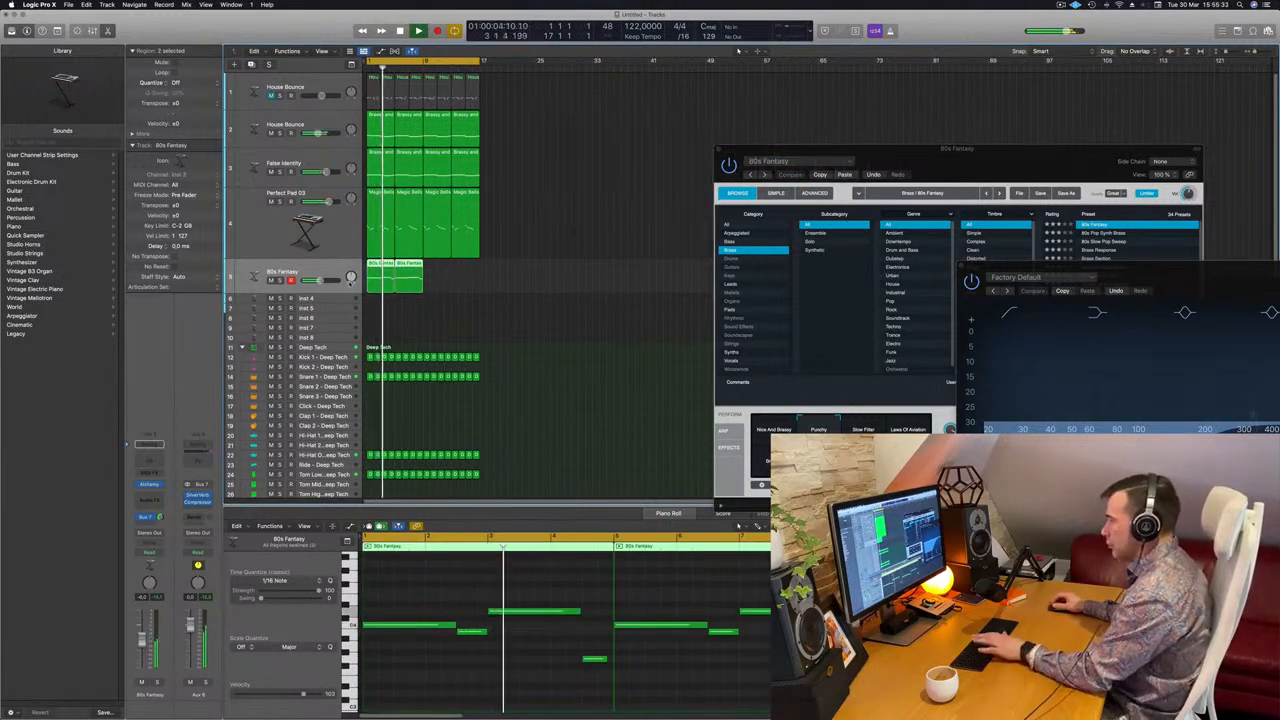
pyautogui.press('super+j')
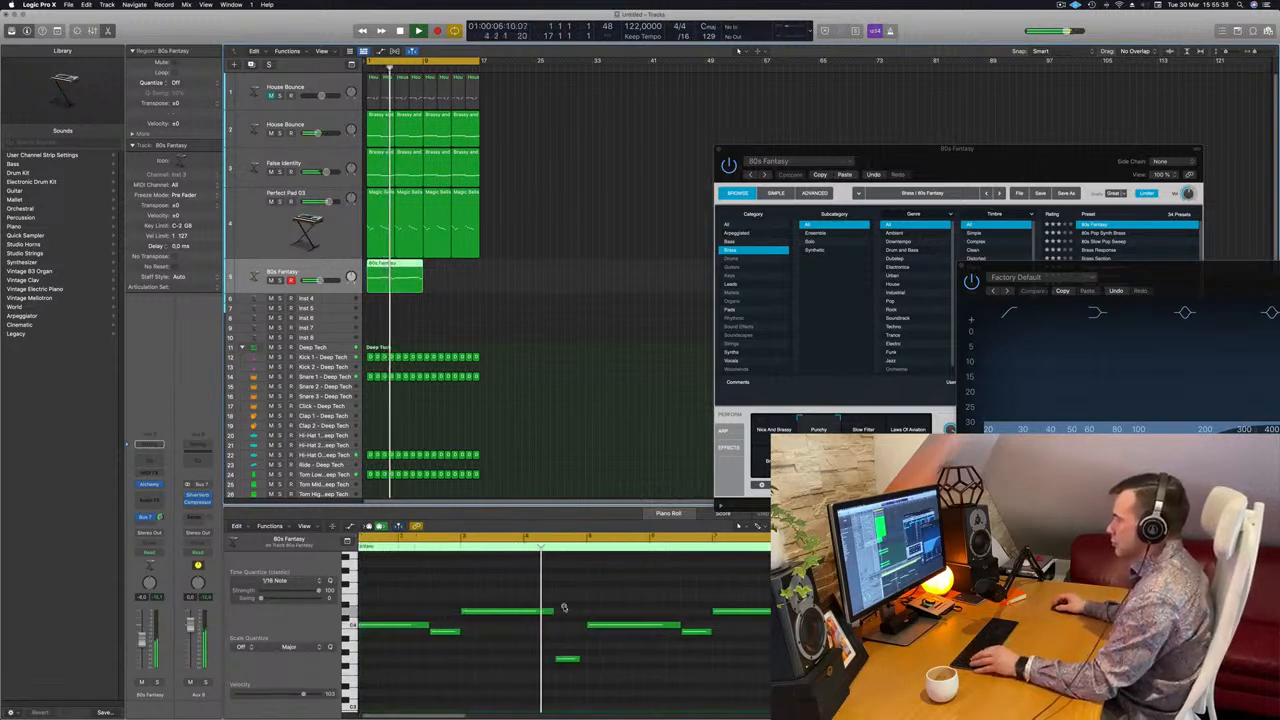
pyautogui.hscroll(-3, 578, 604)
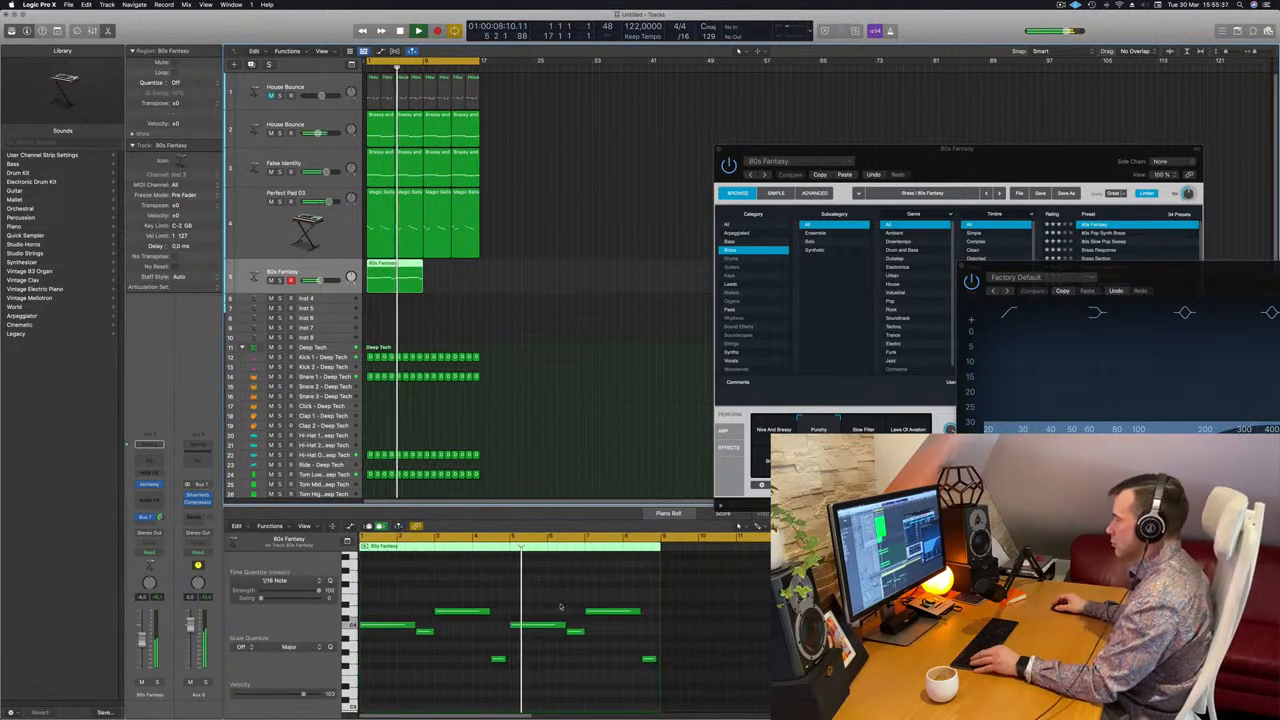
pyautogui.hscroll(2, 560, 606)
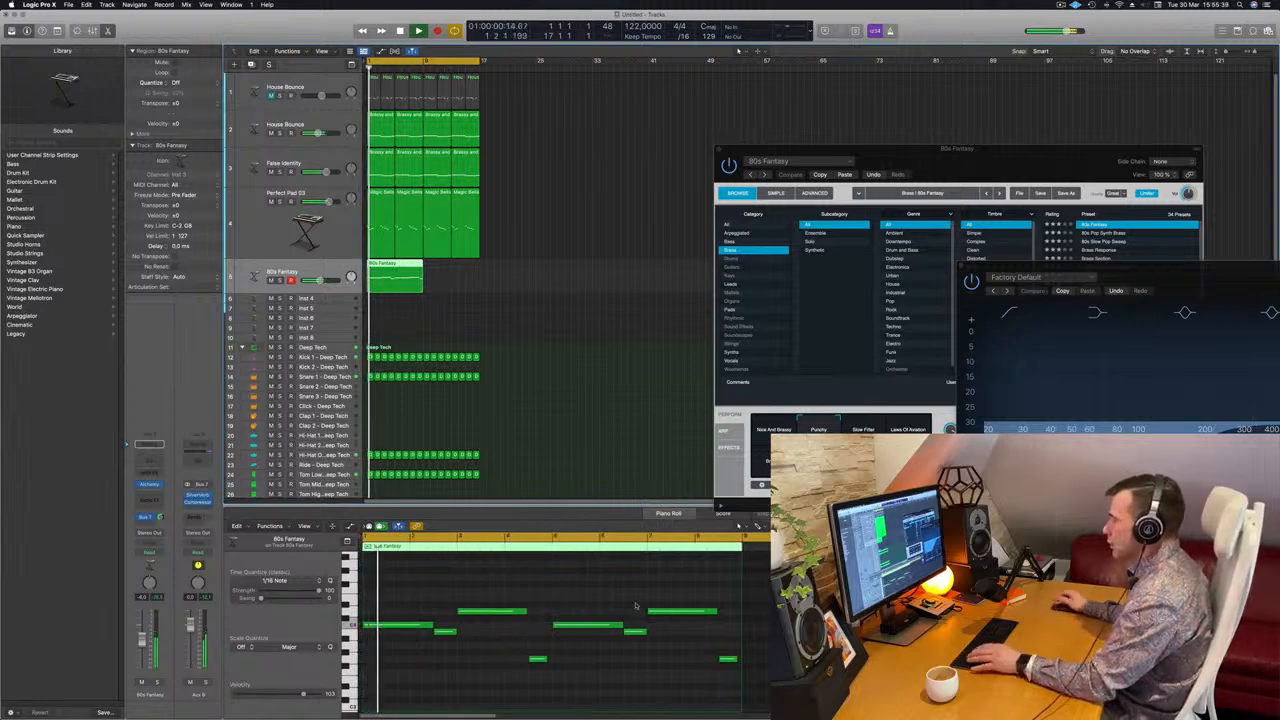
# Raise the short low note one step and move the long note down, then up a semitone.
pyautogui.click(634, 631)
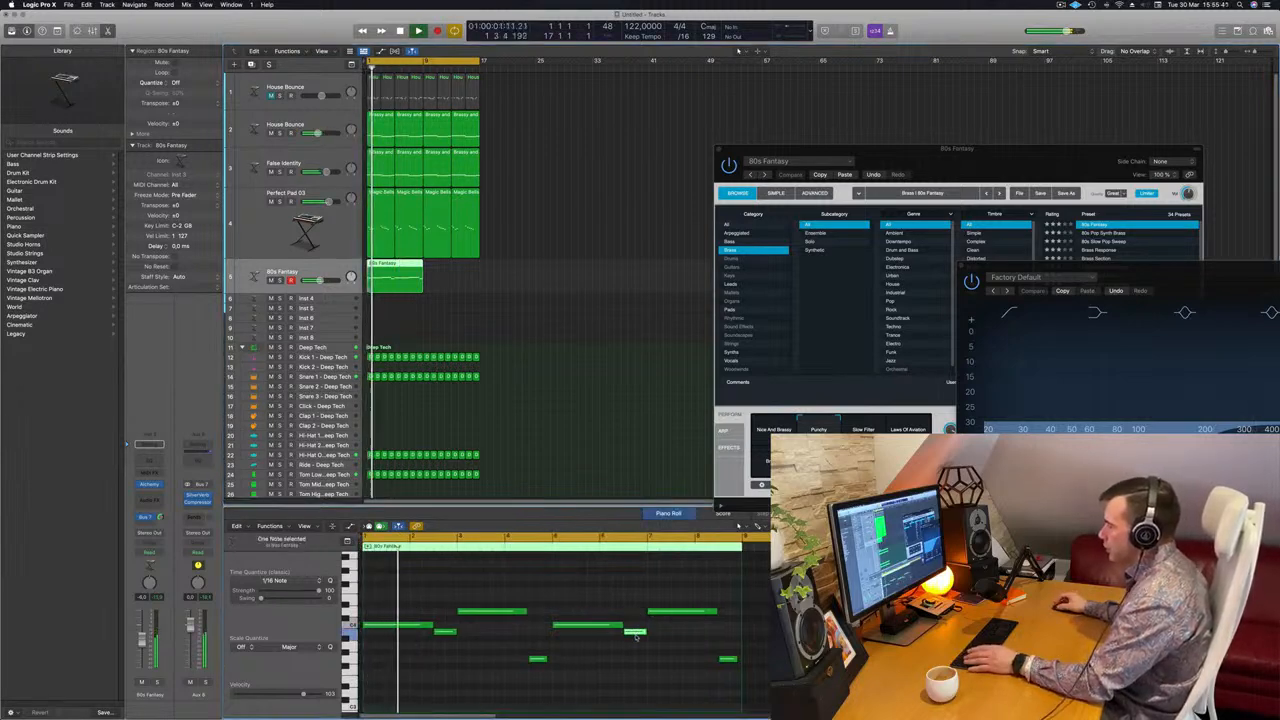
pyautogui.moveTo(635, 636); pyautogui.dragTo(635, 615)
pyautogui.click(685, 612)
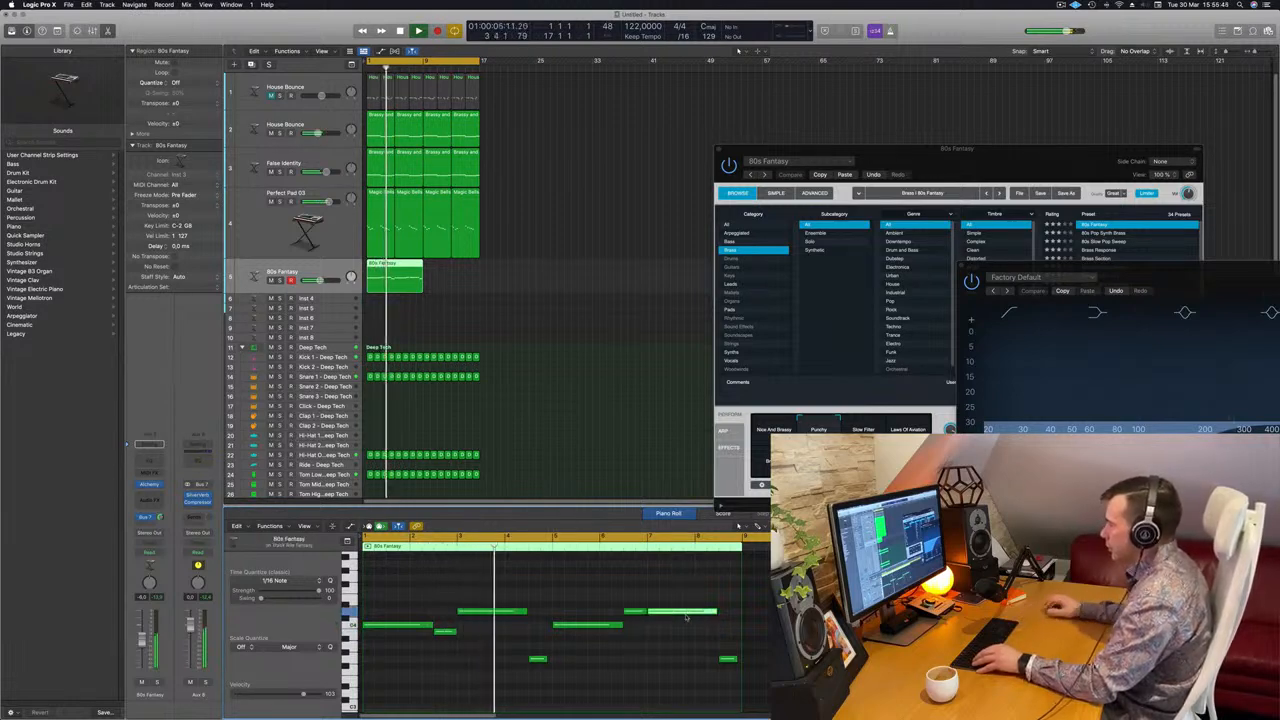
pyautogui.hotkey('alt', 'Down')
pyautogui.hotkey('alt', 'Down')
pyautogui.hotkey('alt', 'Down')
pyautogui.hotkey('alt', 'Down')
pyautogui.hotkey('alt', 'Up')
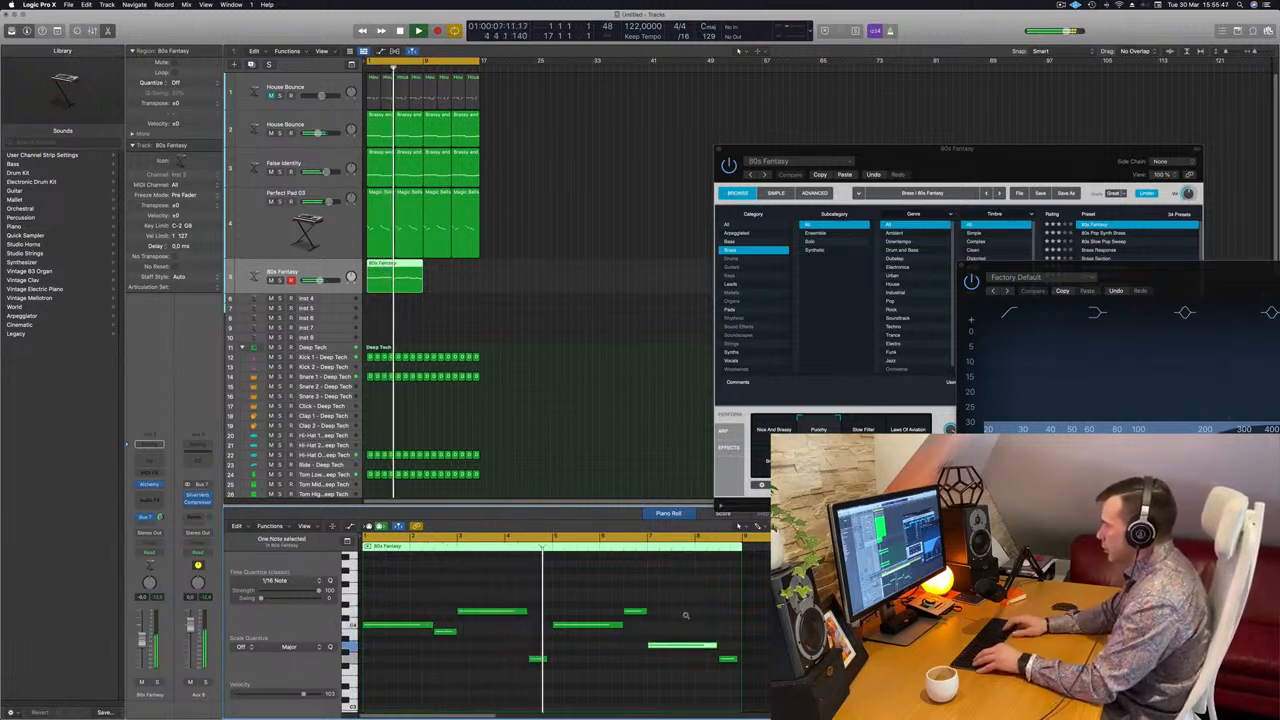
# Reselect the joined 80s Fantasy region to review its notes and stop playback.
pyautogui.click(602, 309)
pyautogui.click(397, 264)
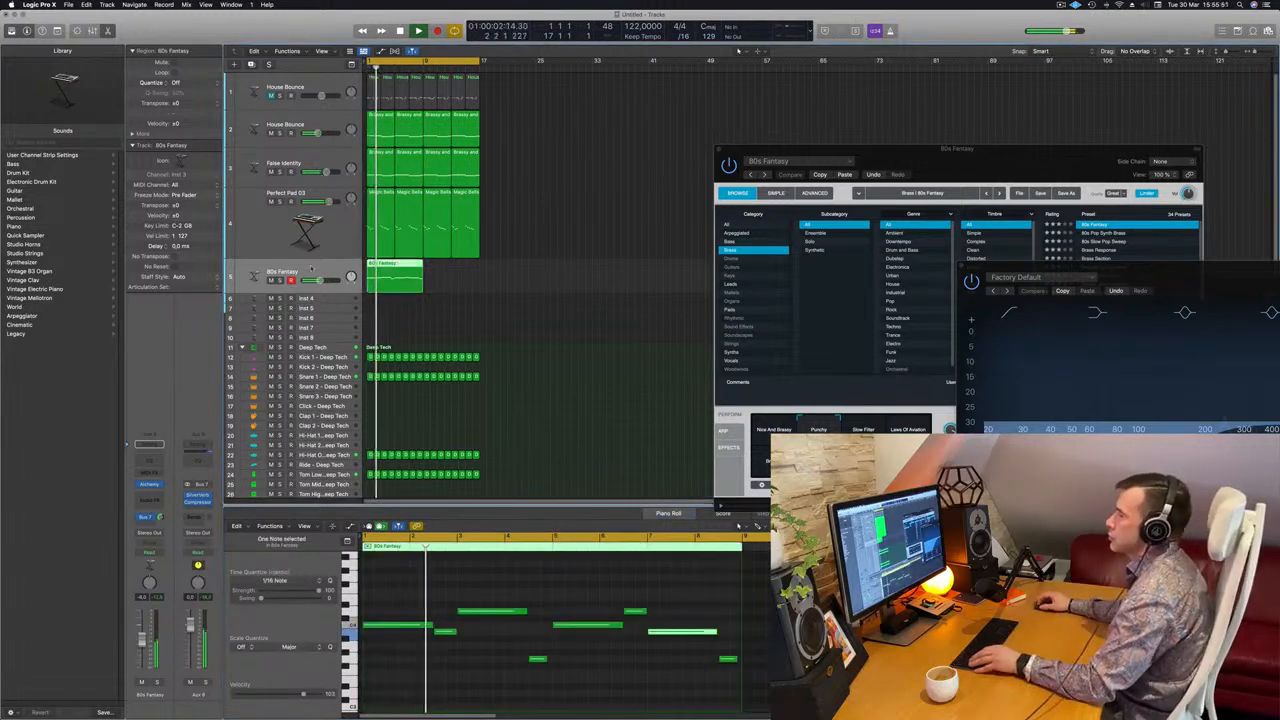
pyautogui.hscroll(1, 397, 264)
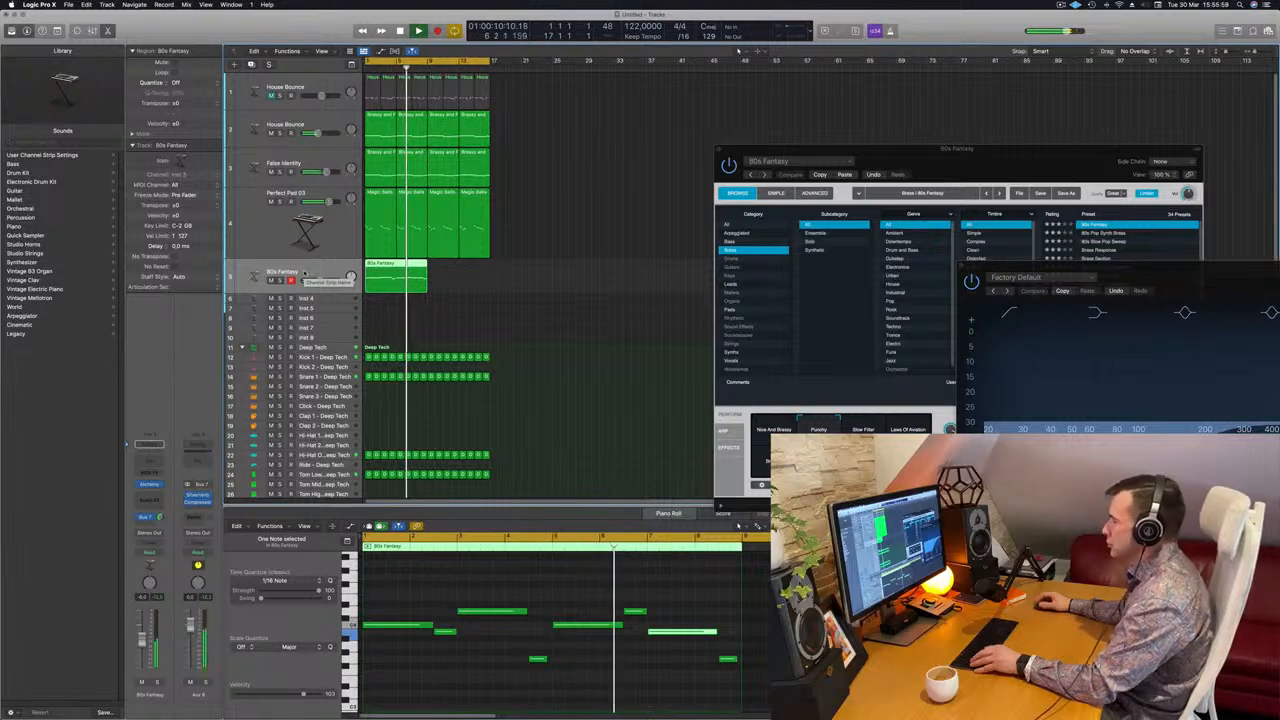
pyautogui.scroll(-2, 634, 357)
pyautogui.press('space')
pyautogui.press('space')
pyautogui.press('space')
pyautogui.press('space')
# Copy the region to bar 9, repeat all regions, and extend the loop to bar 33.
pyautogui.moveTo(397, 265); pyautogui.dragTo(452, 273)
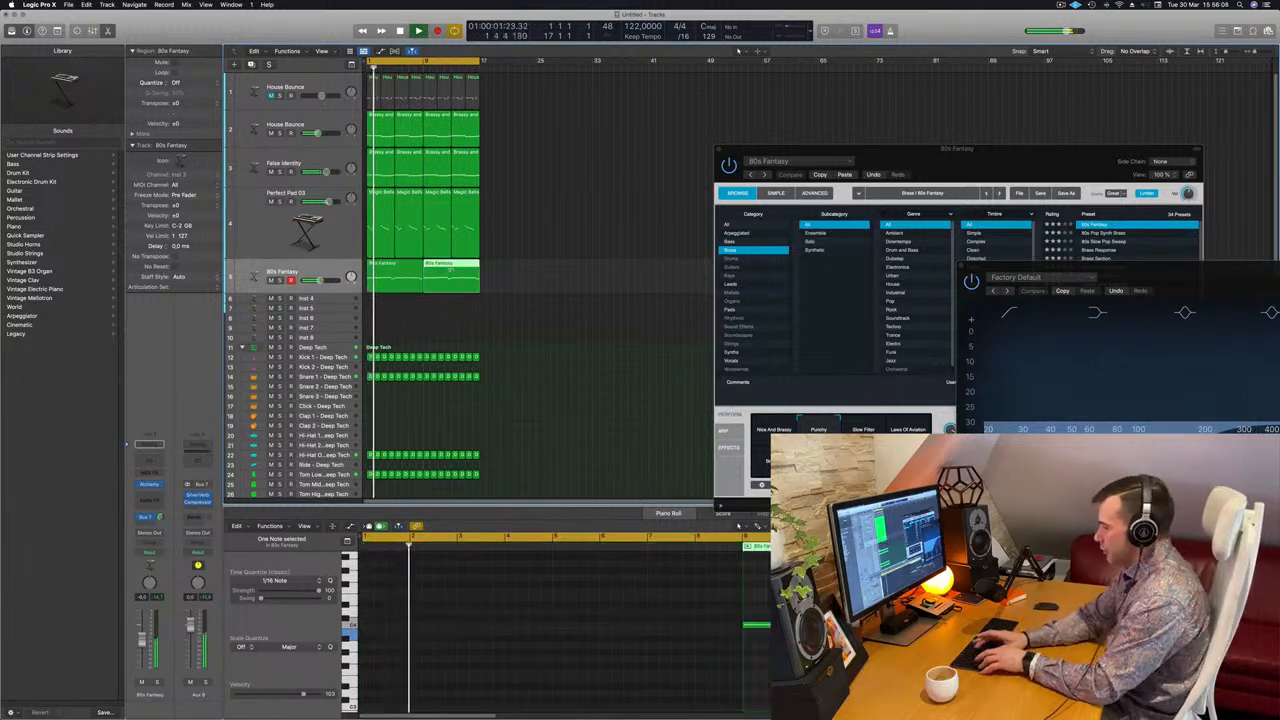
pyautogui.press('super+a')
pyautogui.press('super+r')
pyautogui.press('space')
pyautogui.press('space')
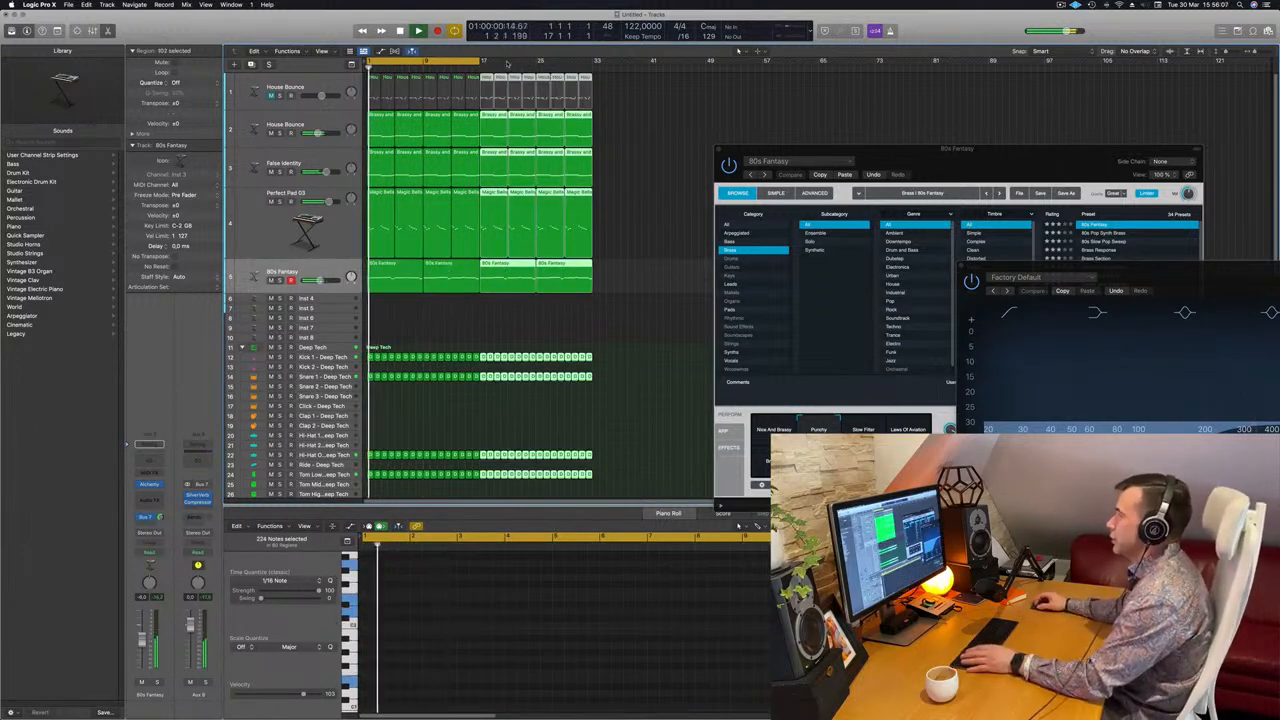
pyautogui.moveTo(484, 62); pyautogui.dragTo(592, 70)
pyautogui.press('space')
pyautogui.press('space')
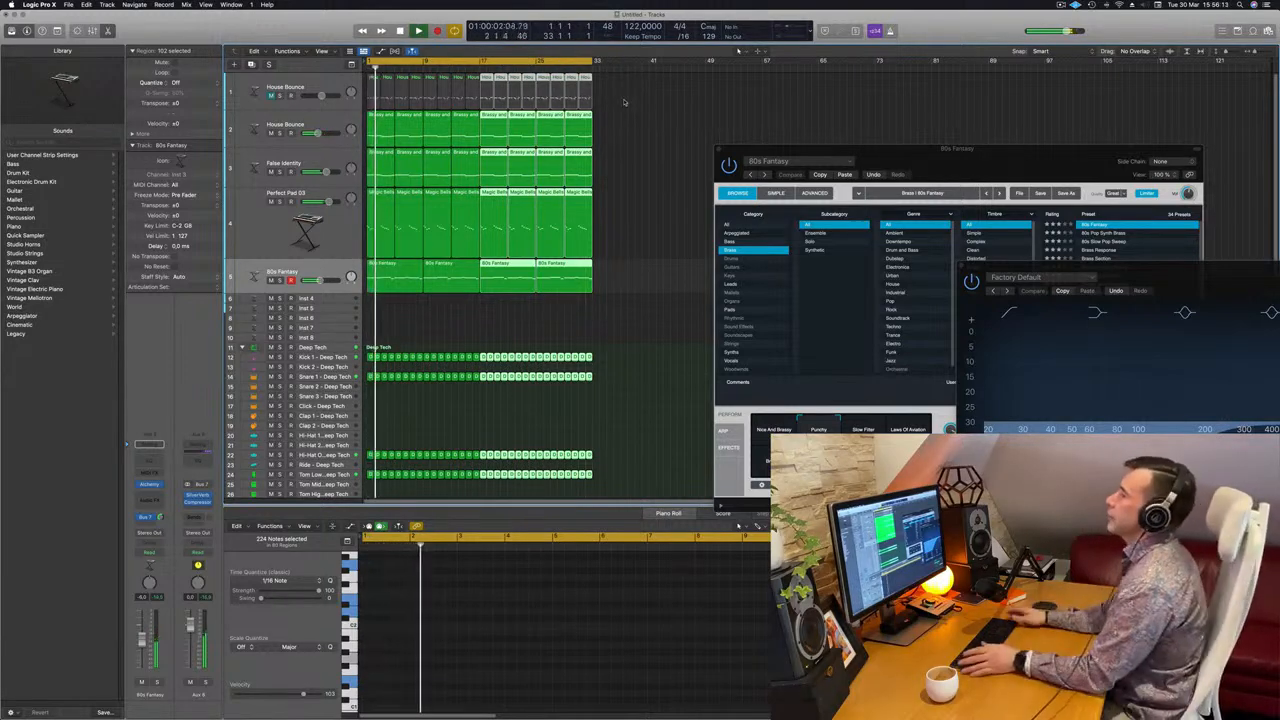
pyautogui.press('space')
pyautogui.press('space')
# Mute Perfect Pad 03, then select False Identity and return to the song start.
pyautogui.click(252, 226)
pyautogui.click(280, 202)
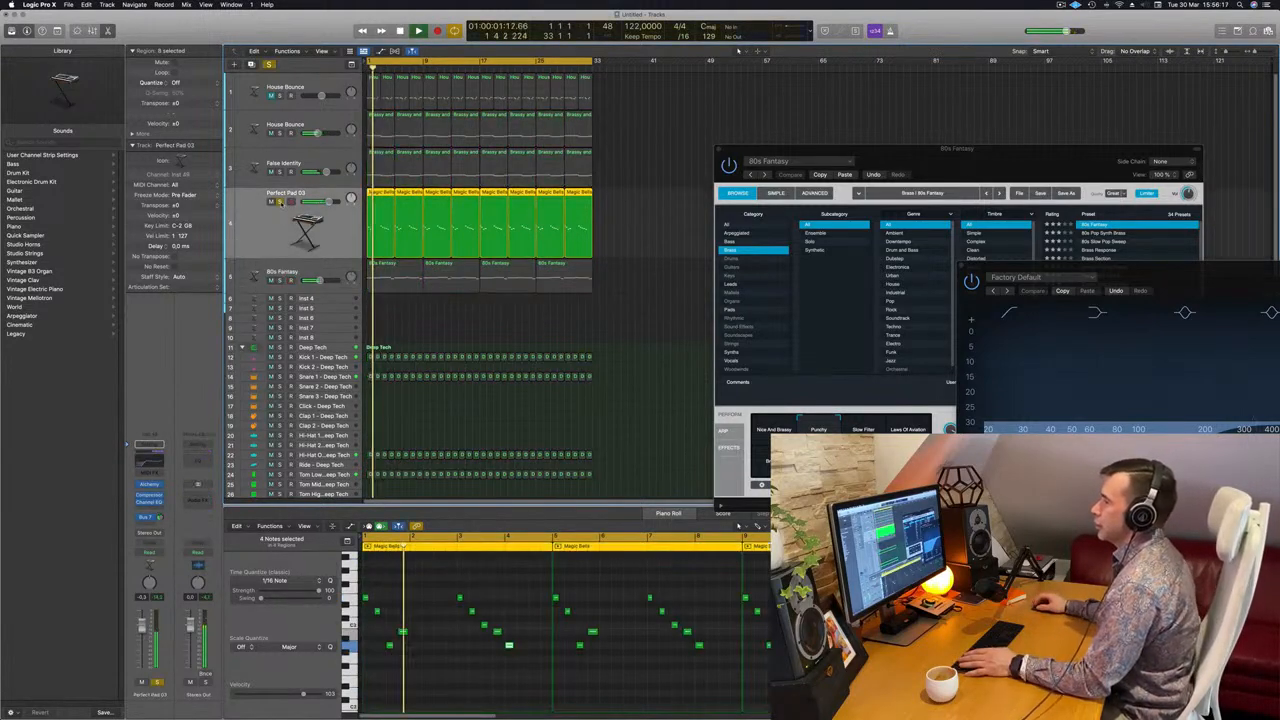
pyautogui.click(280, 202)
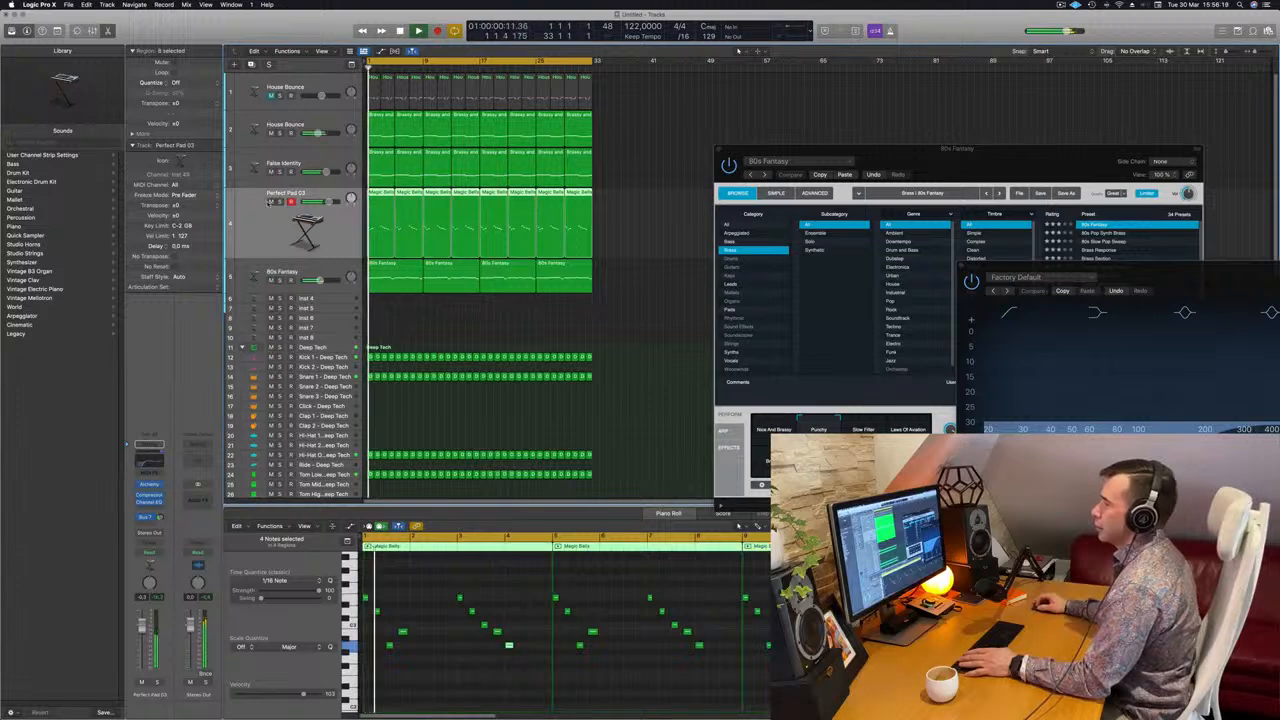
pyautogui.click(270, 202)
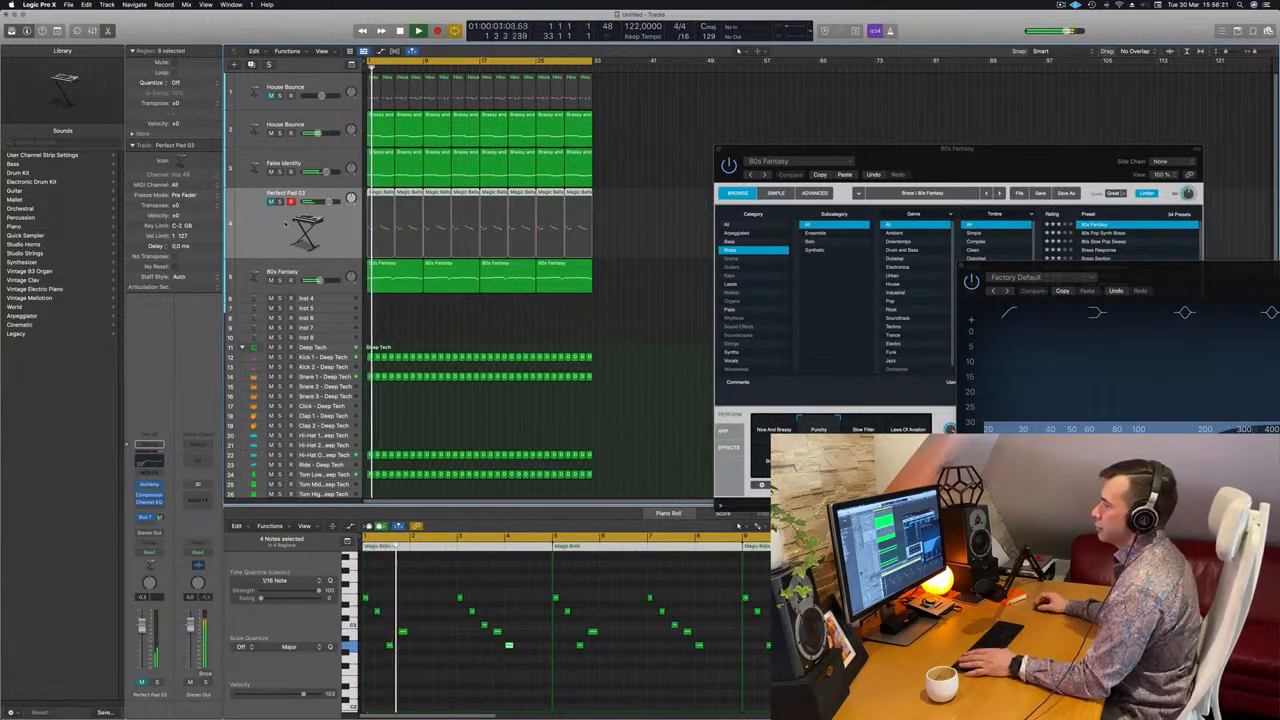
pyautogui.click(336, 158)
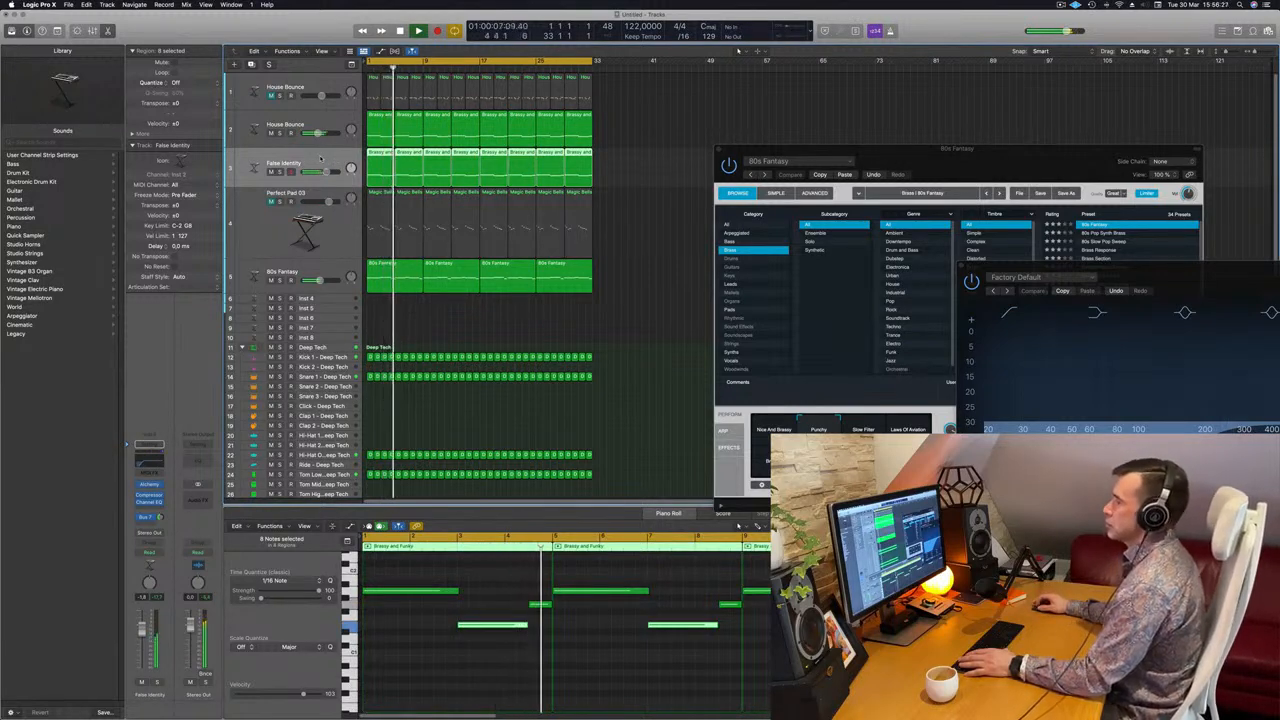
pyautogui.press('Return')
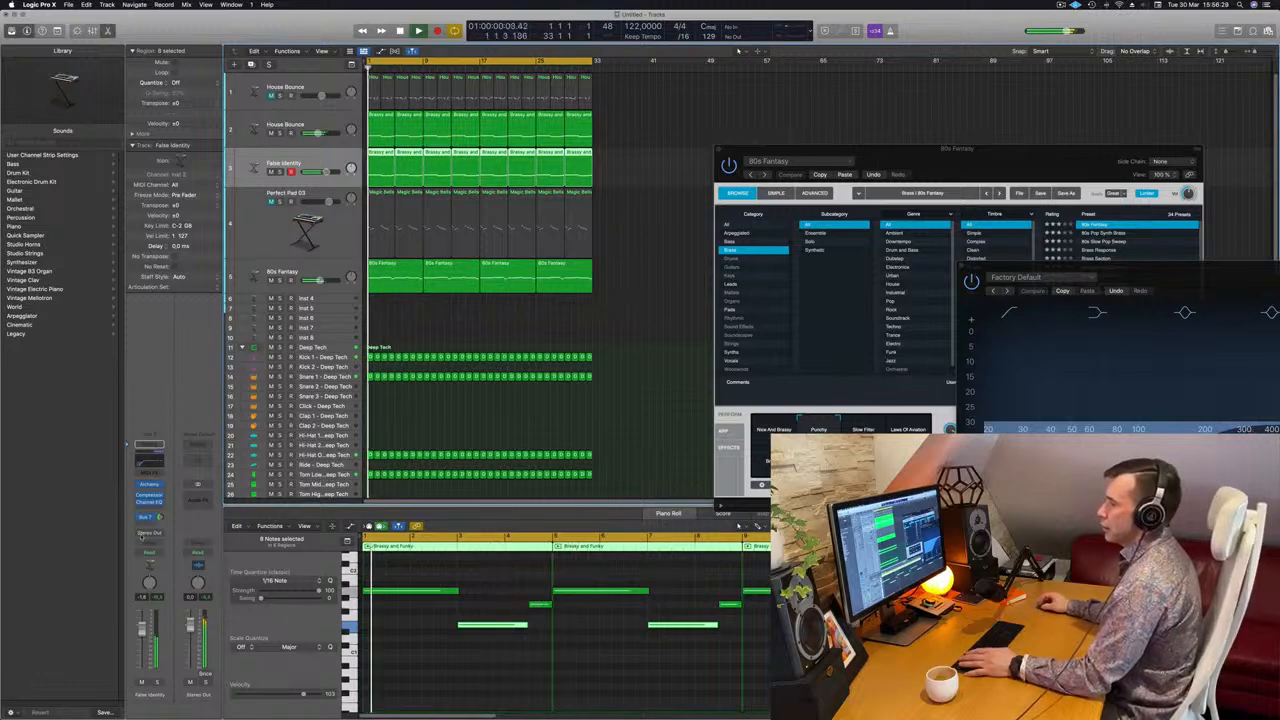
# Set the channel automation mode to Touch and open False Identity's Alchemy synth.
pyautogui.click(159, 556)
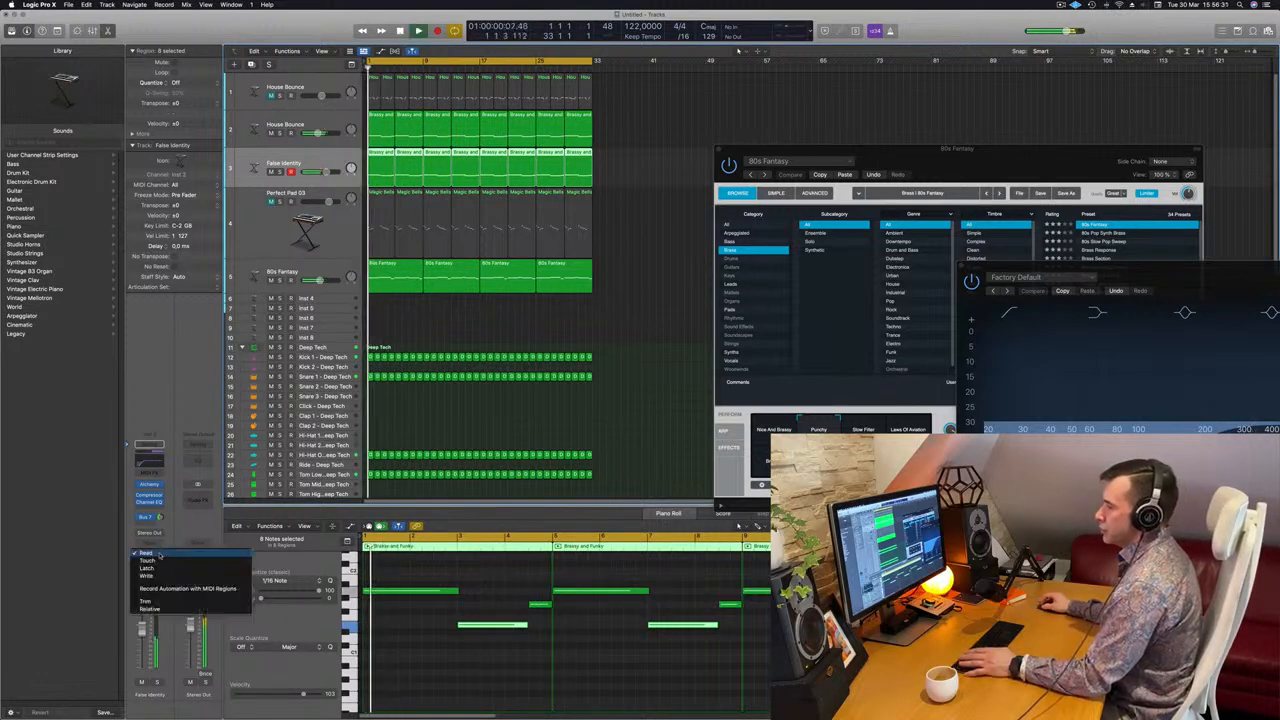
pyautogui.click(155, 562)
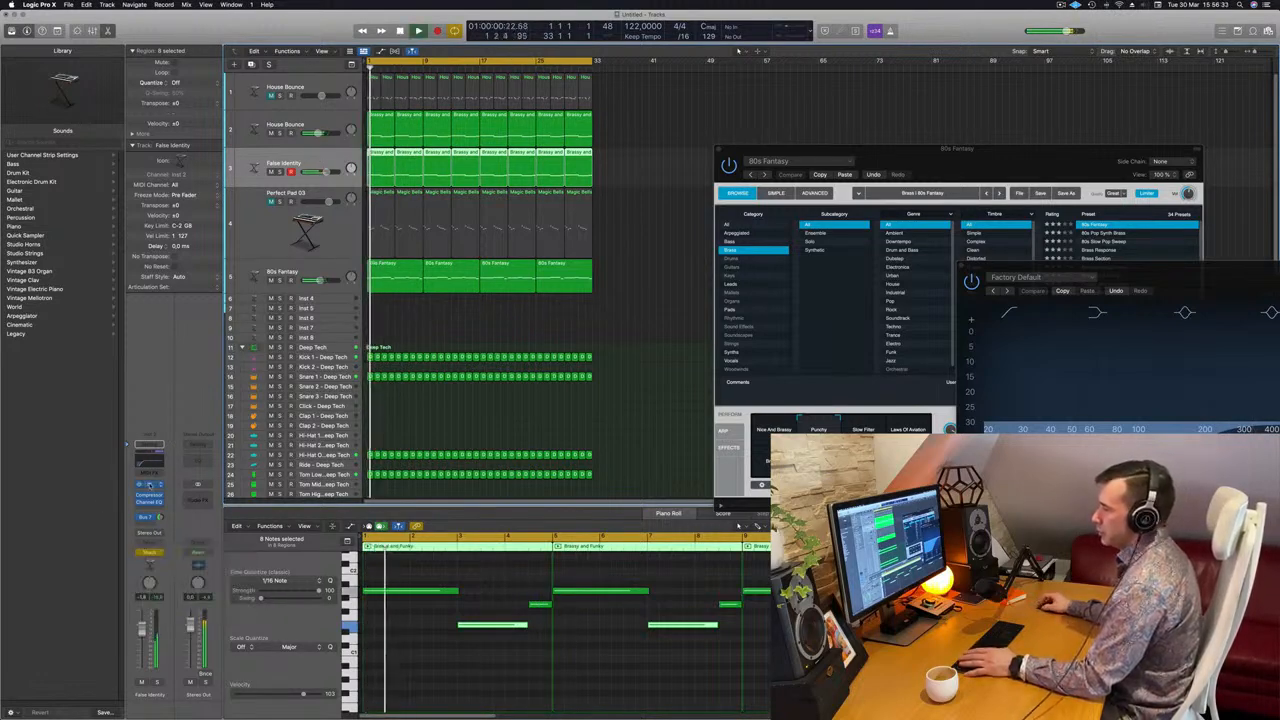
pyautogui.click(149, 484)
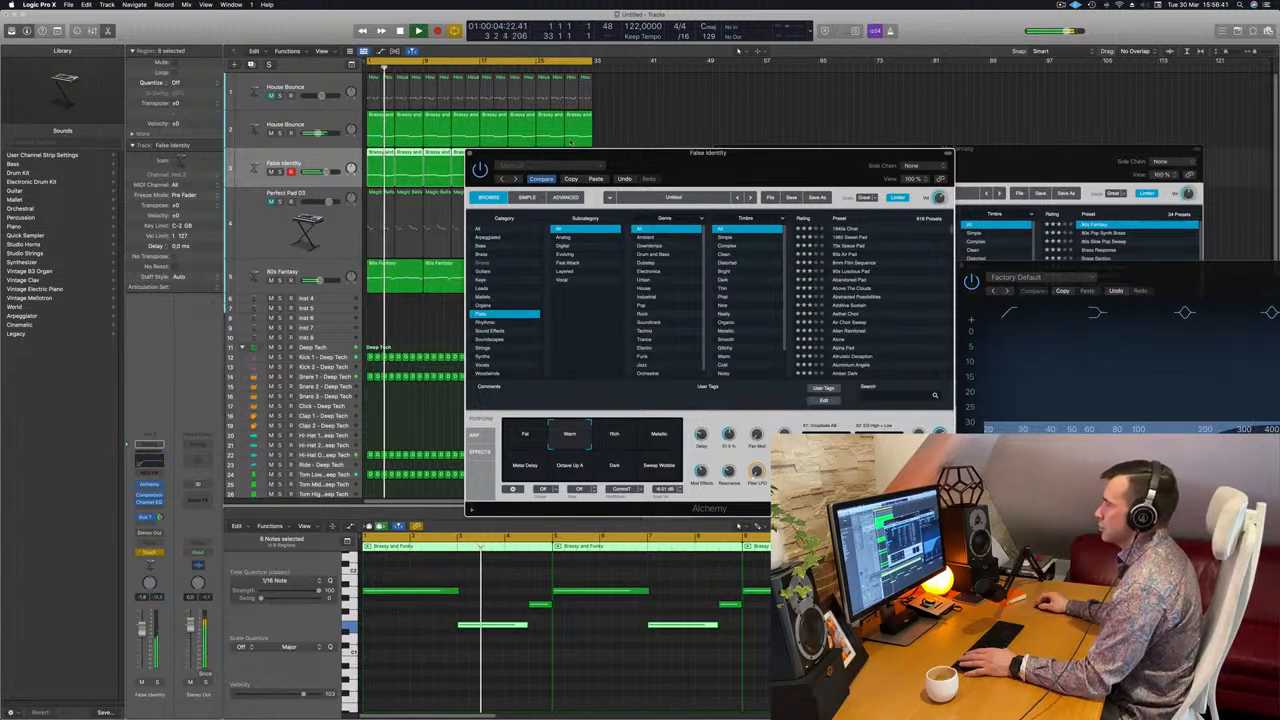
pyautogui.moveTo(740, 153); pyautogui.dragTo(951, 152)
pyautogui.press('Return')
# Show automation and set False Identity's lane to Alchemy Cutoff in Read mode.
pyautogui.press('a')
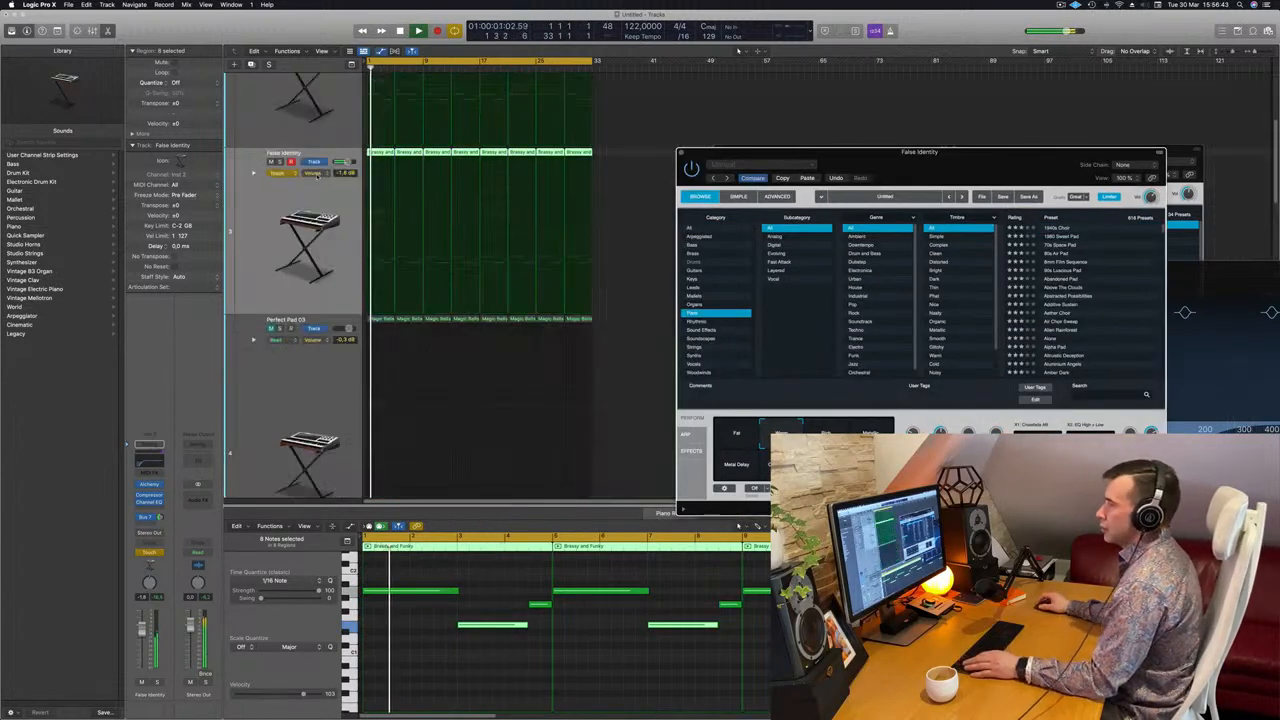
pyautogui.click(288, 173)
pyautogui.click(285, 180)
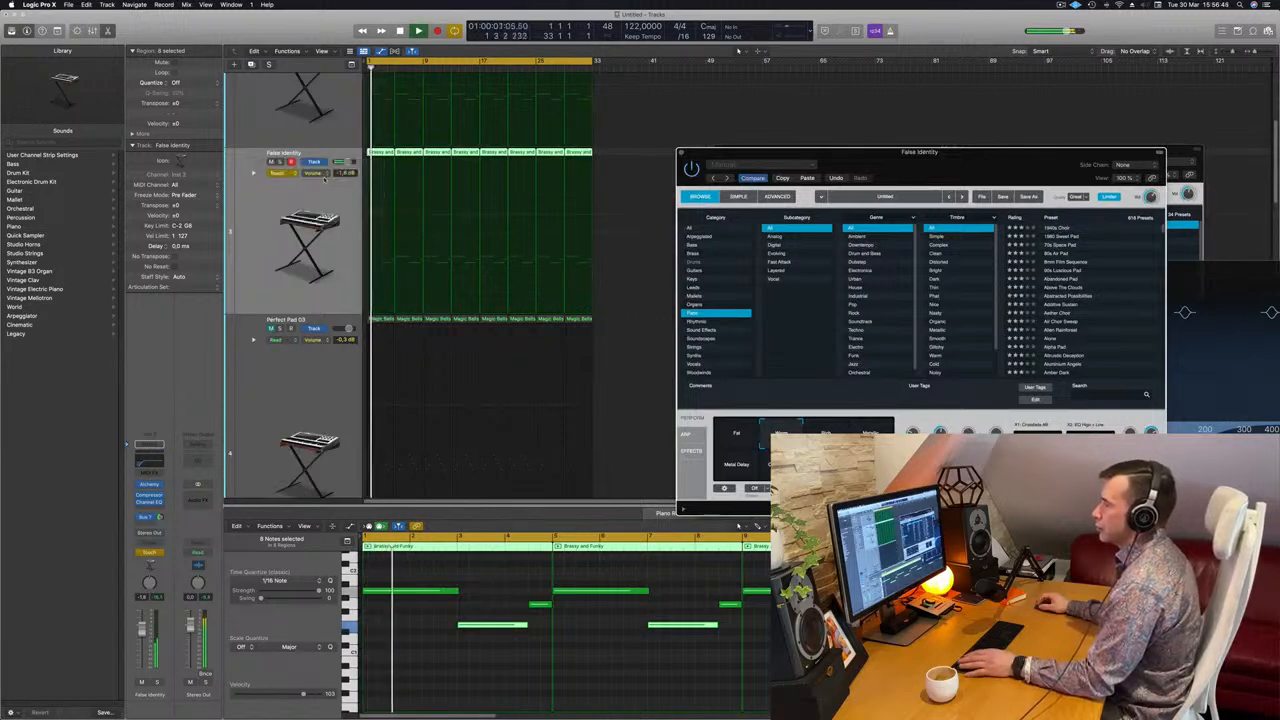
pyautogui.click(313, 173)
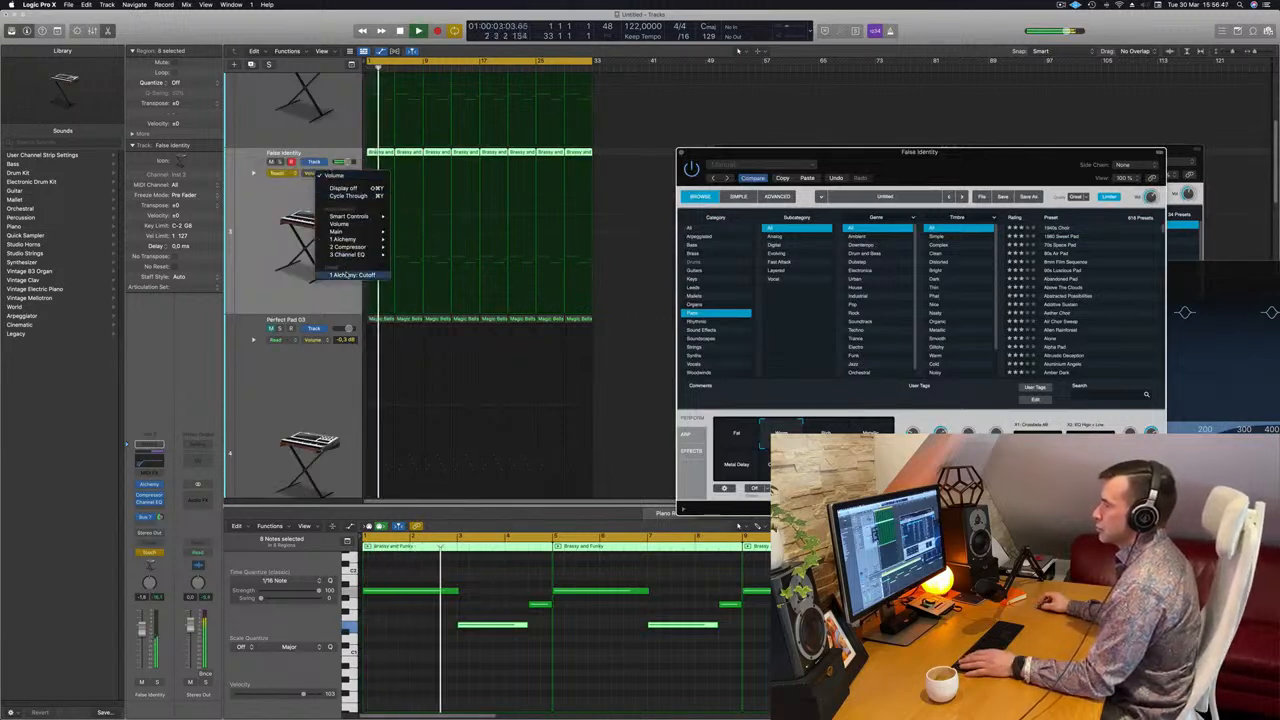
pyautogui.click(345, 275)
pyautogui.click(284, 173)
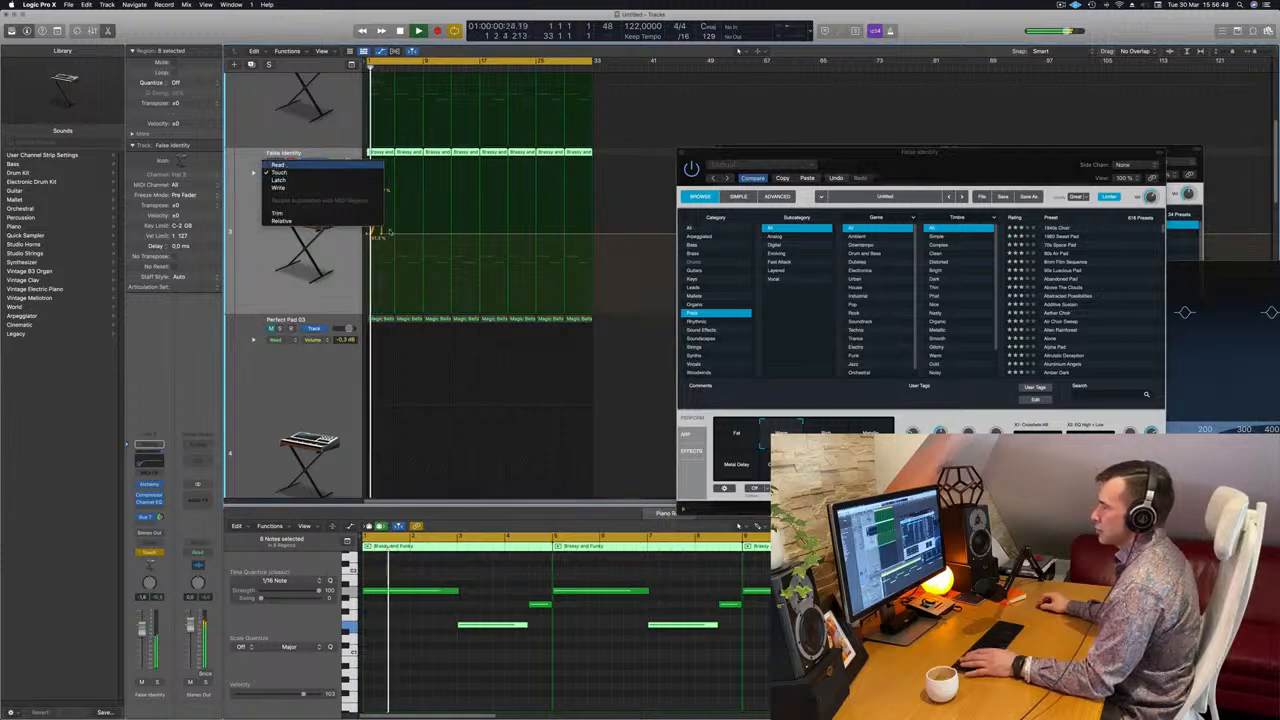
pyautogui.click(279, 165)
# Flatten the Cutoff line, delete the 49.7% point, and add a low point at 53.2%.
pyautogui.moveTo(384, 234); pyautogui.dragTo(396, 162)
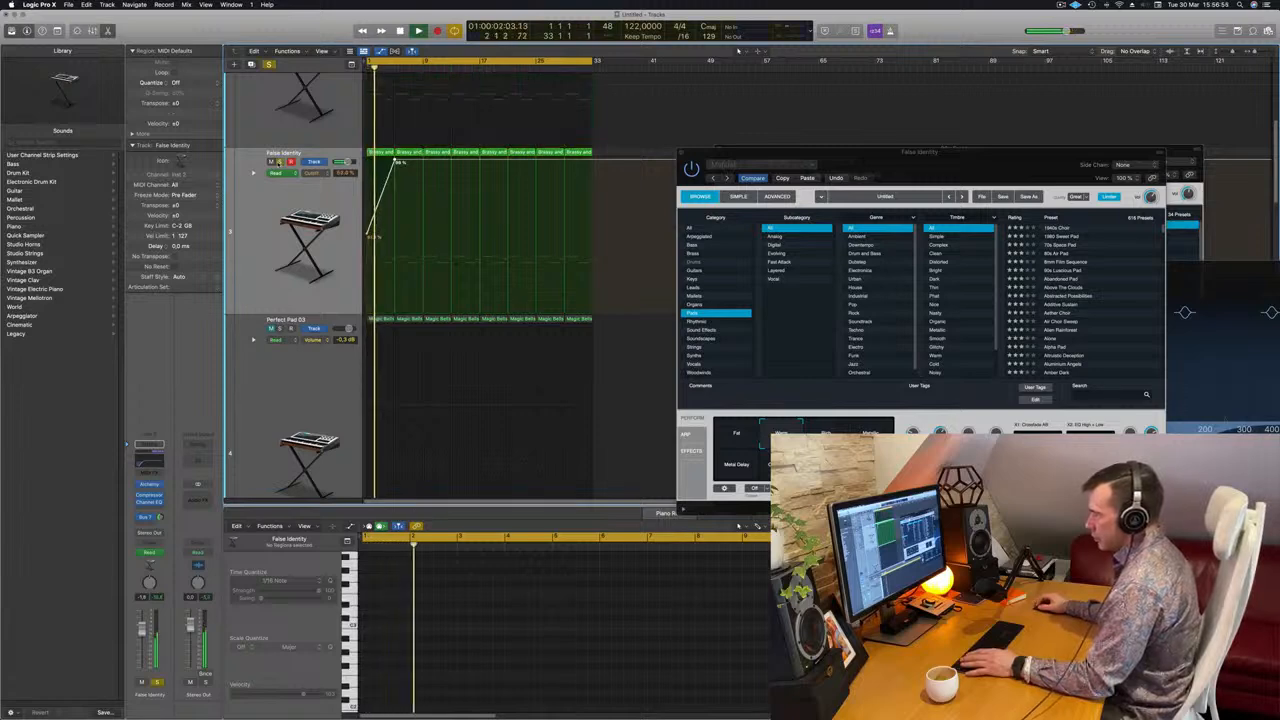
pyautogui.press('super+Right')
pyautogui.press('super+Right')
pyautogui.press('super+Right')
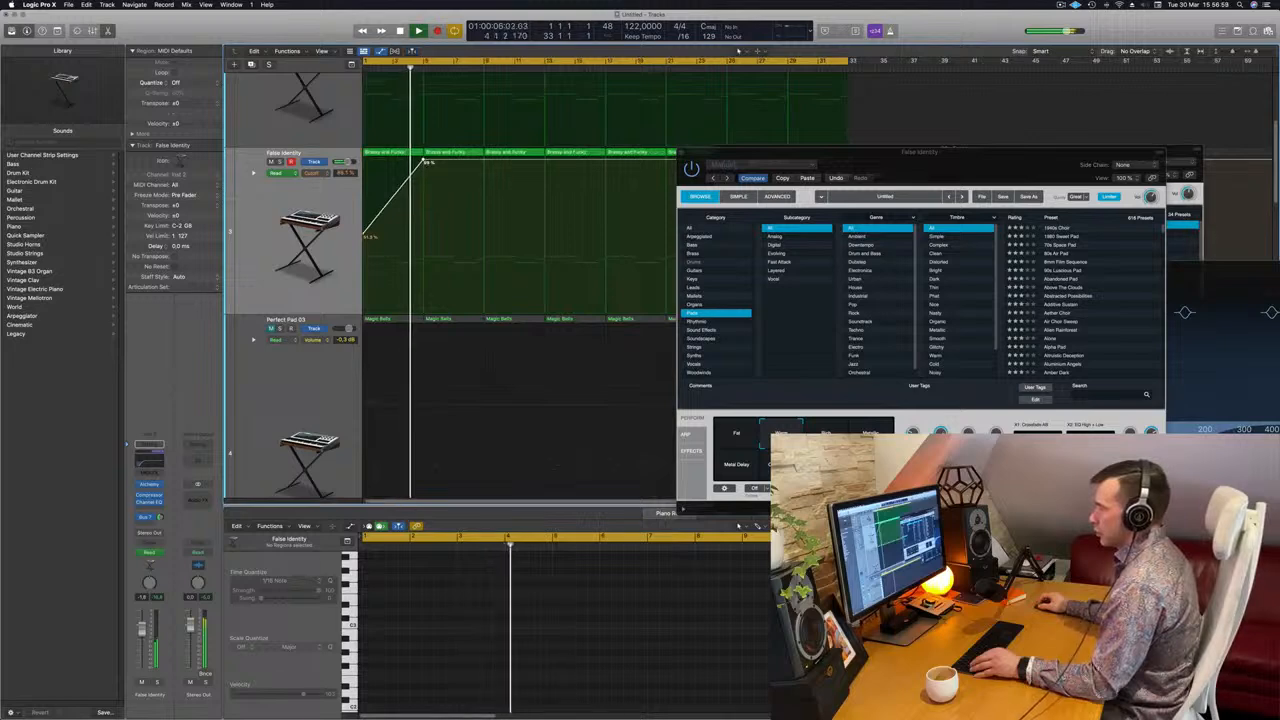
pyautogui.moveTo(427, 163); pyautogui.dragTo(428, 239)
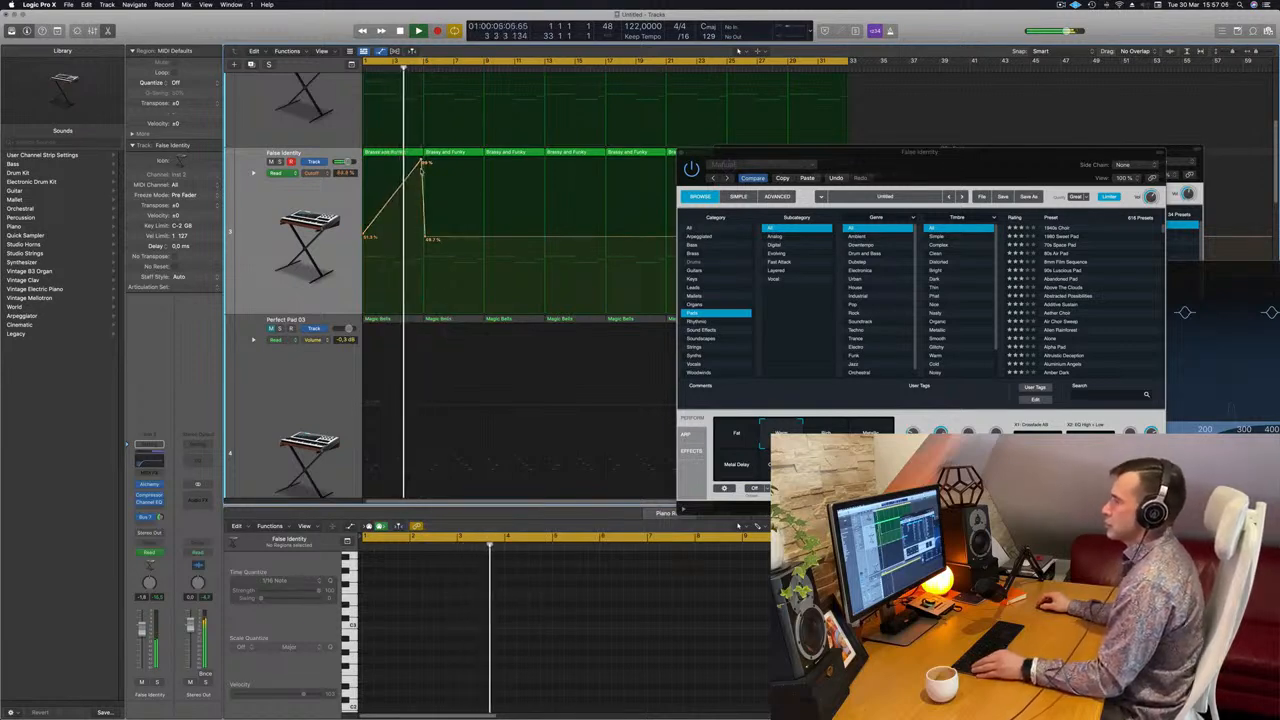
pyautogui.press('super+Left')
pyautogui.press('super+Left')
pyautogui.click(405, 239)
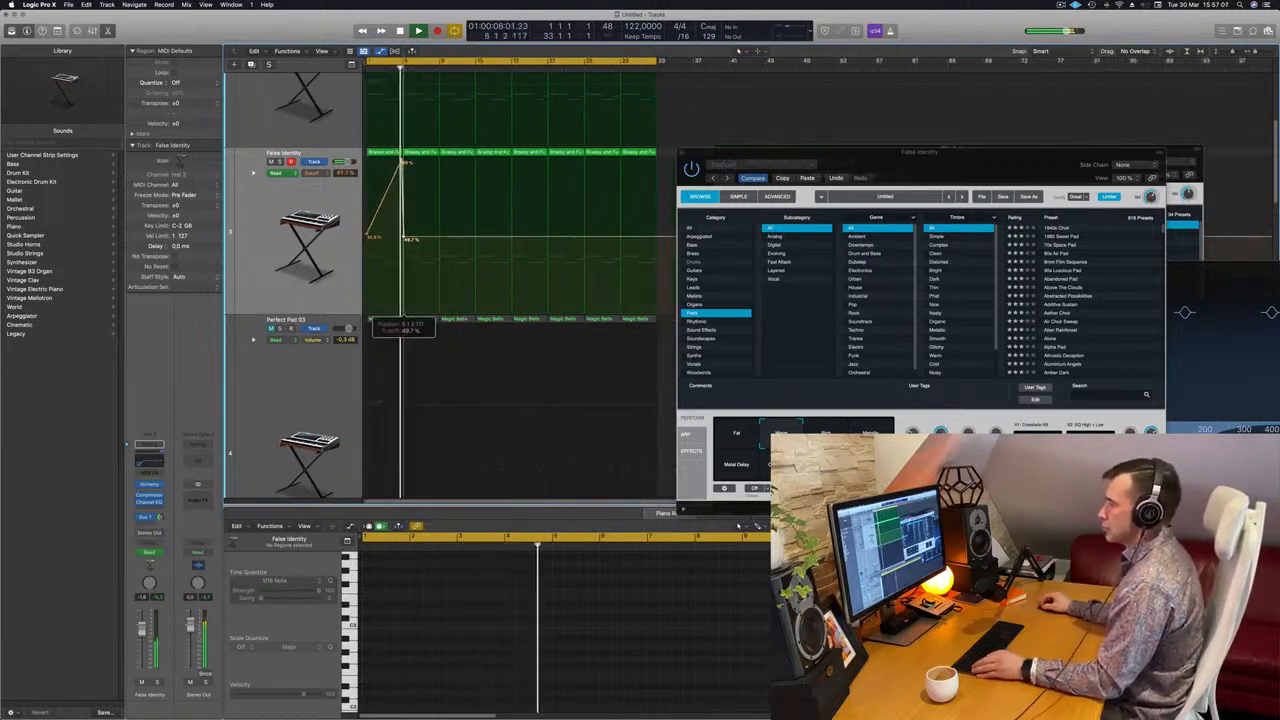
pyautogui.doubleClick(404, 238)
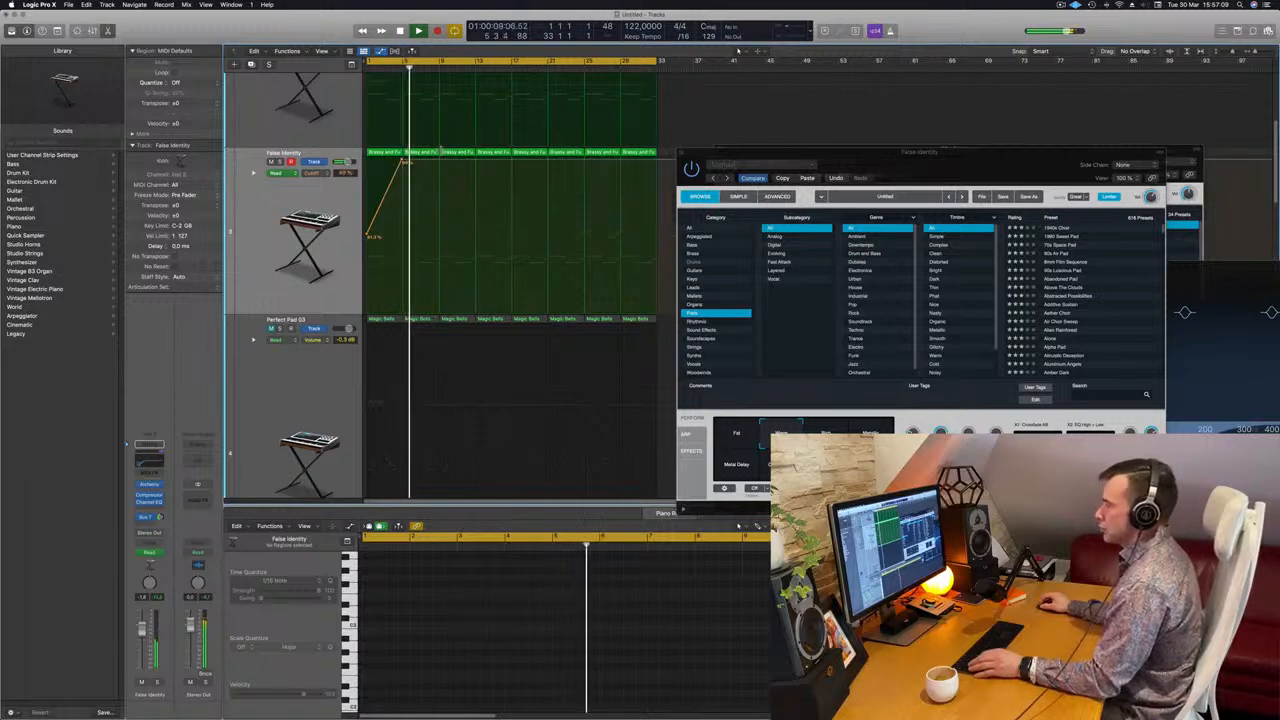
pyautogui.moveTo(439, 166); pyautogui.dragTo(439, 232)
pyautogui.click(369, 67)
# Adjust the upper Cutoff peak, raise a new point into a second peak, then select Perfect Pad 03.
pyautogui.moveTo(402, 161); pyautogui.dragTo(402, 161)
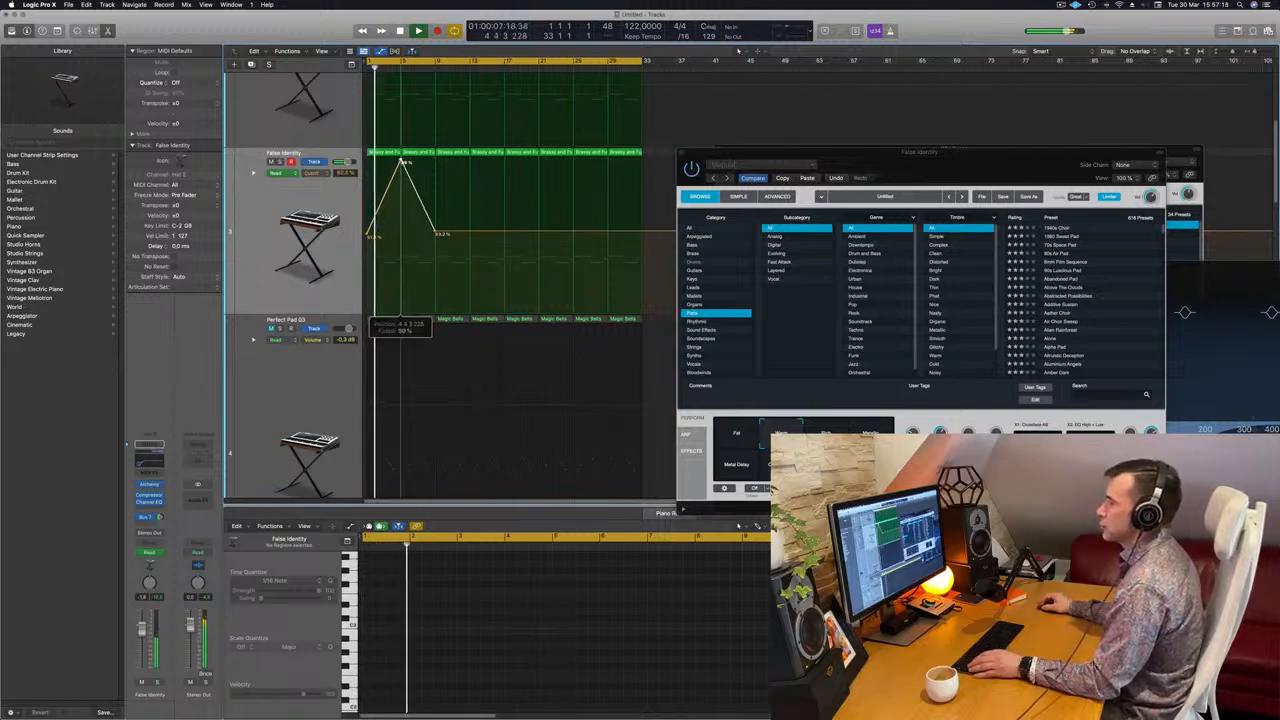
pyautogui.hscroll(-1, 483, 223)
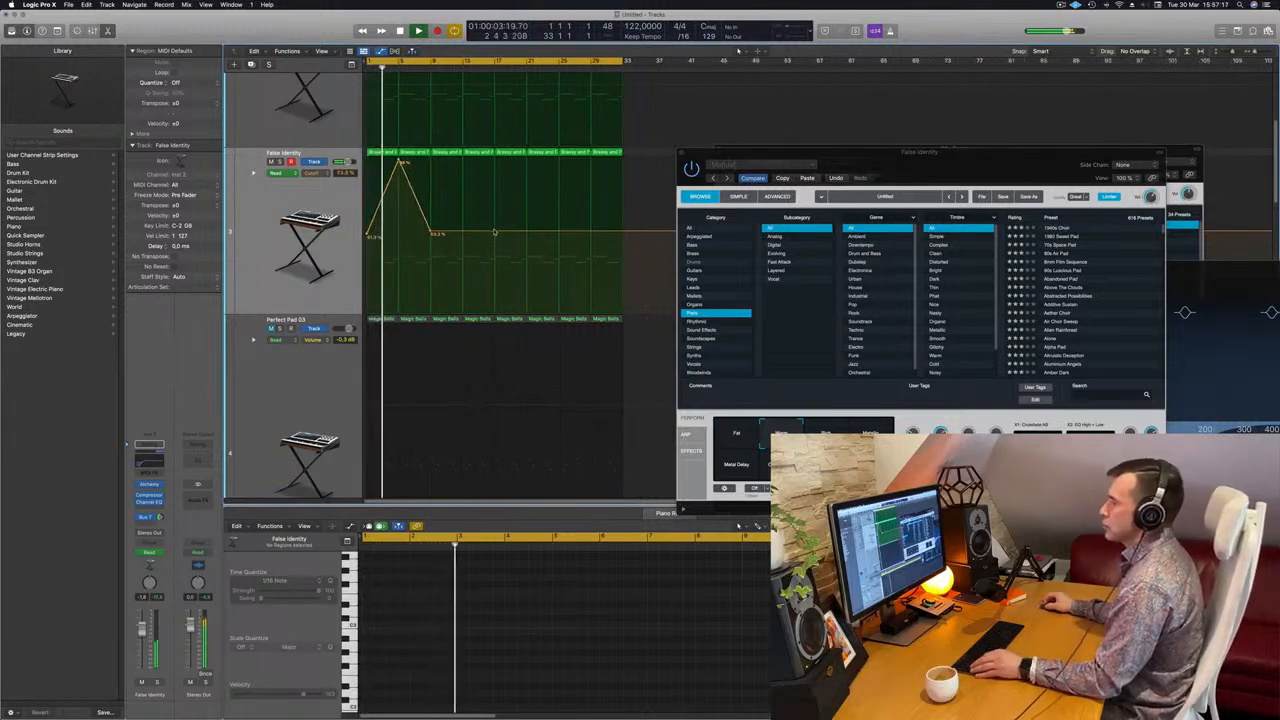
pyautogui.click(494, 232)
pyautogui.click(463, 232)
pyautogui.moveTo(463, 232); pyautogui.dragTo(464, 159)
pyautogui.hscroll(-1, 451, 200)
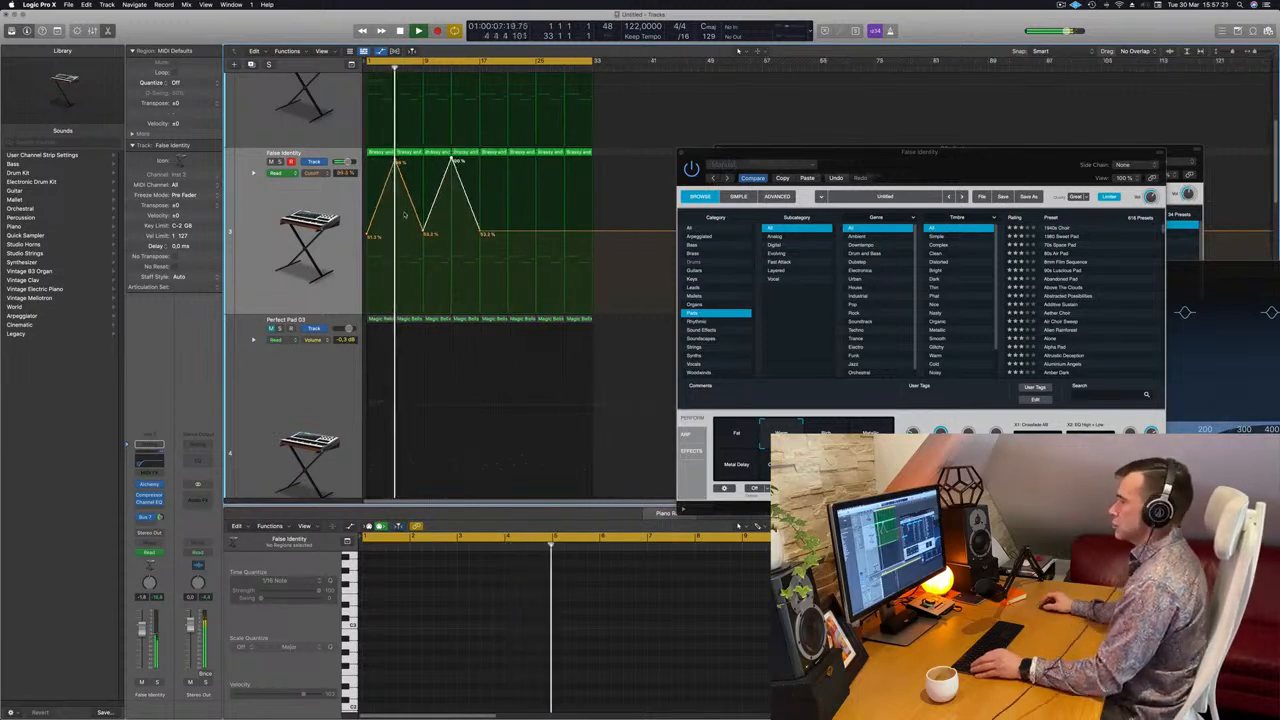
pyautogui.scroll(-5, 408, 213)
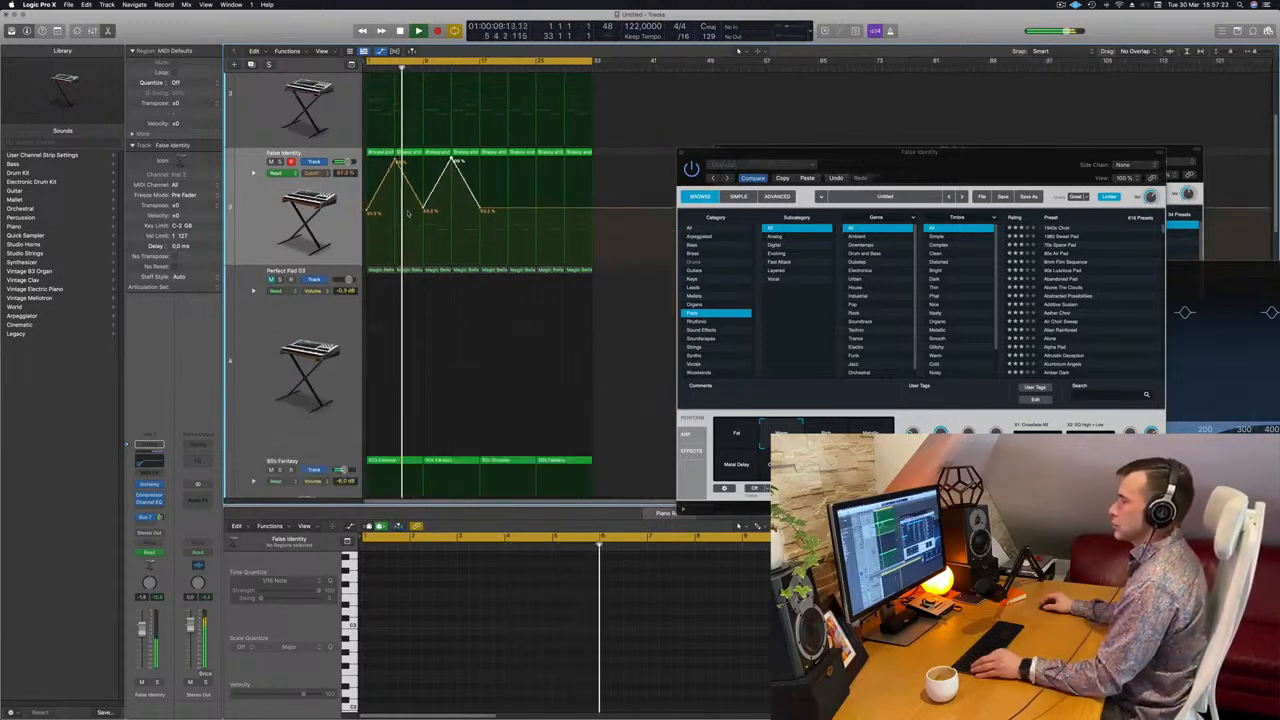
pyautogui.click(259, 266)
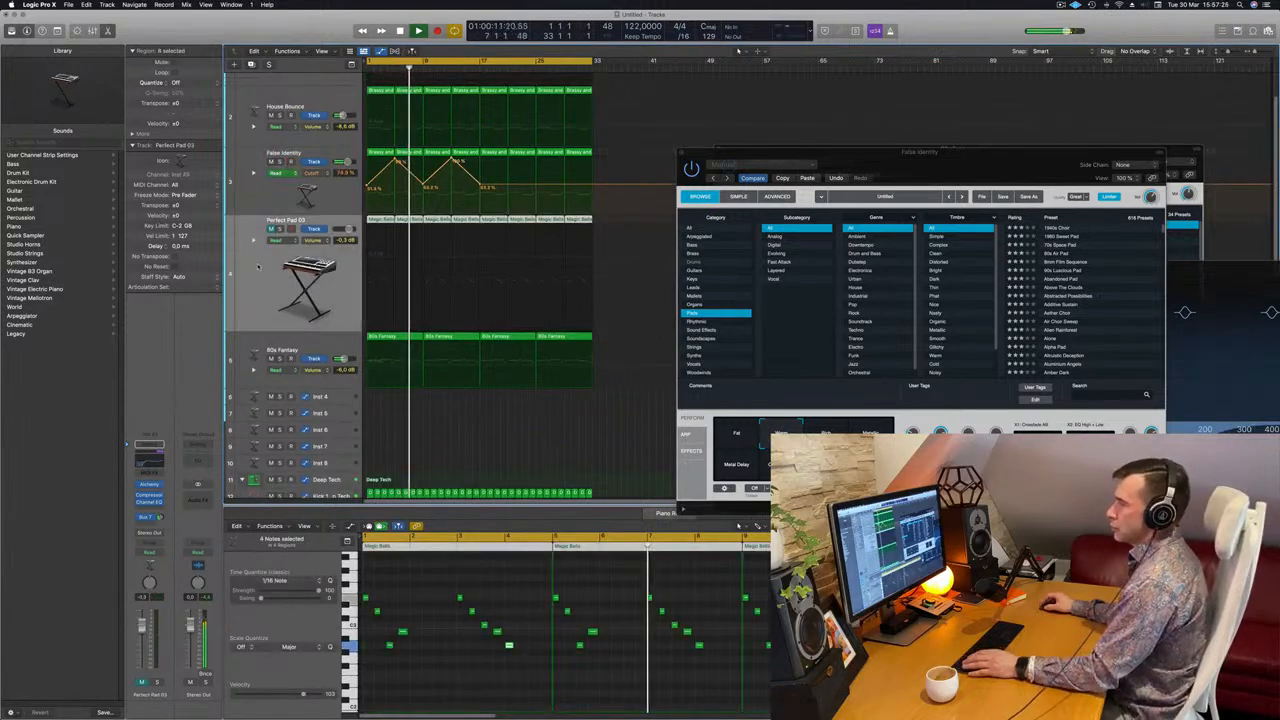
# Unmute the Perfect Pad 03 track and replay the beat from bar 1.
pyautogui.press('Return')
pyautogui.click(271, 229)
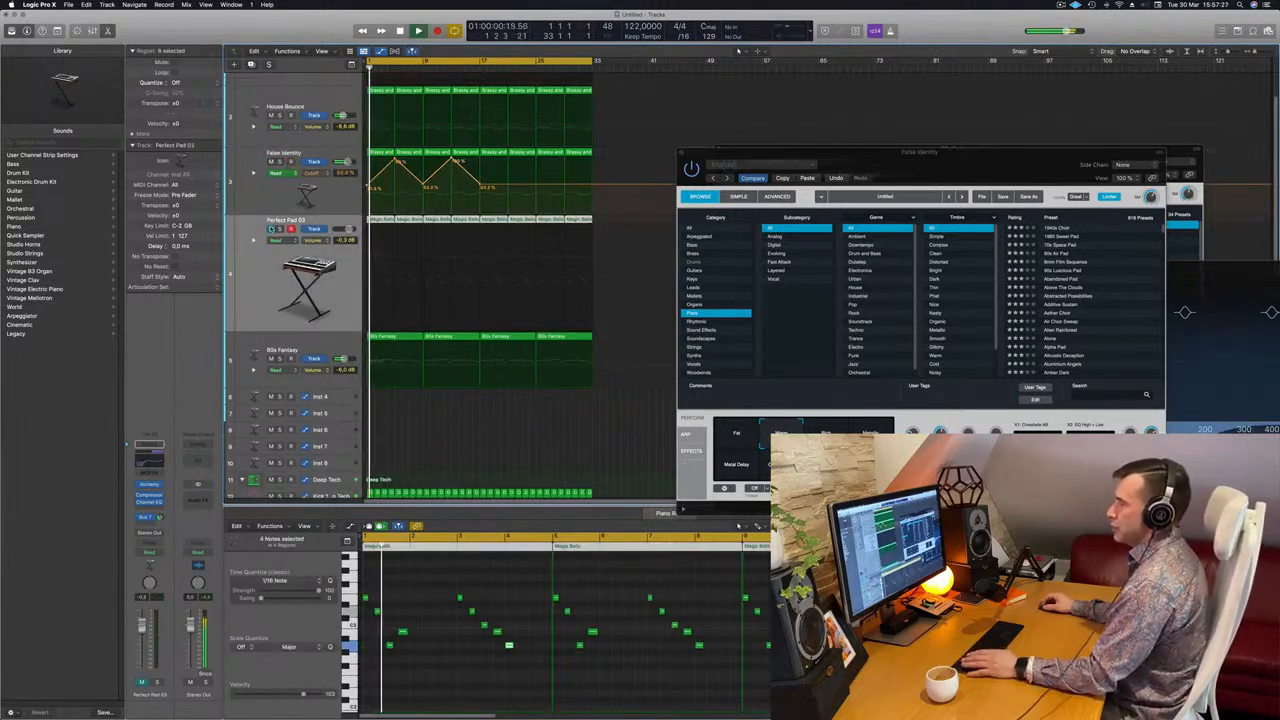
pyautogui.press('space')
pyautogui.press('space')
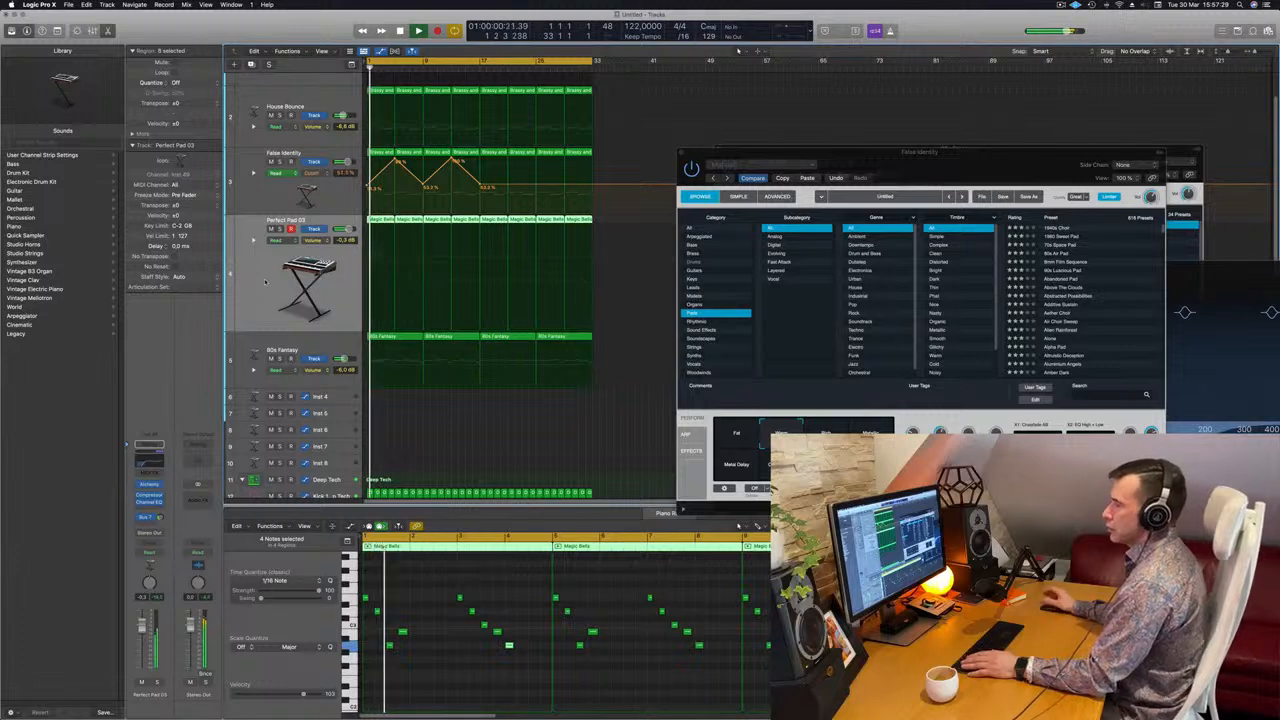
pyautogui.press('Return')
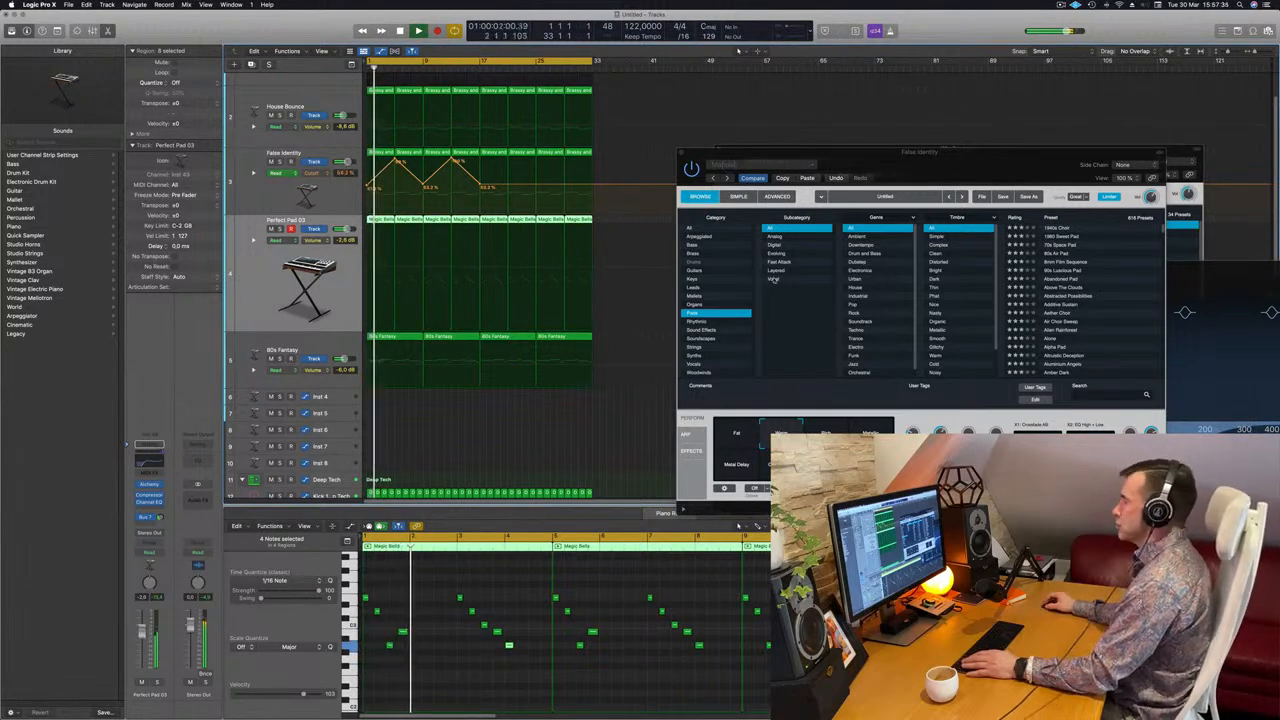
# Close the False Identity and 80s Fantasy plug-in windows.
pyautogui.moveTo(880, 152); pyautogui.dragTo(742, 217)
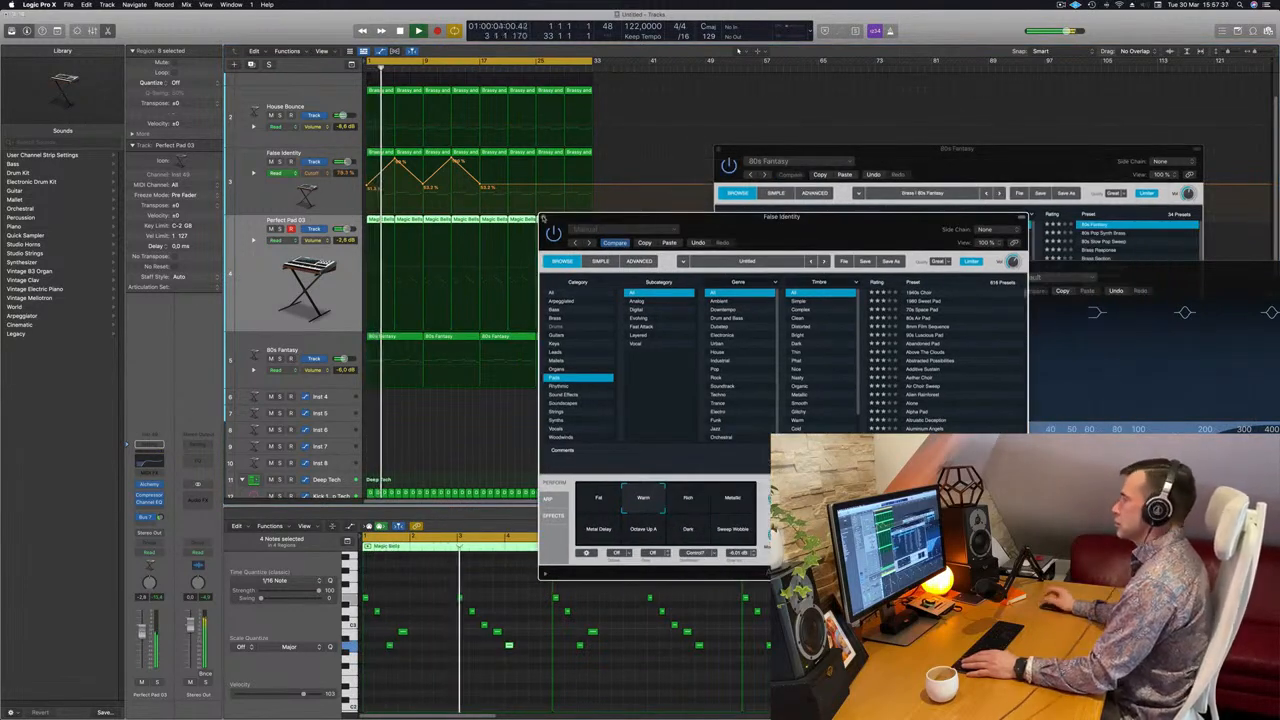
pyautogui.click(543, 217)
pyautogui.moveTo(720, 152); pyautogui.dragTo(365, 200)
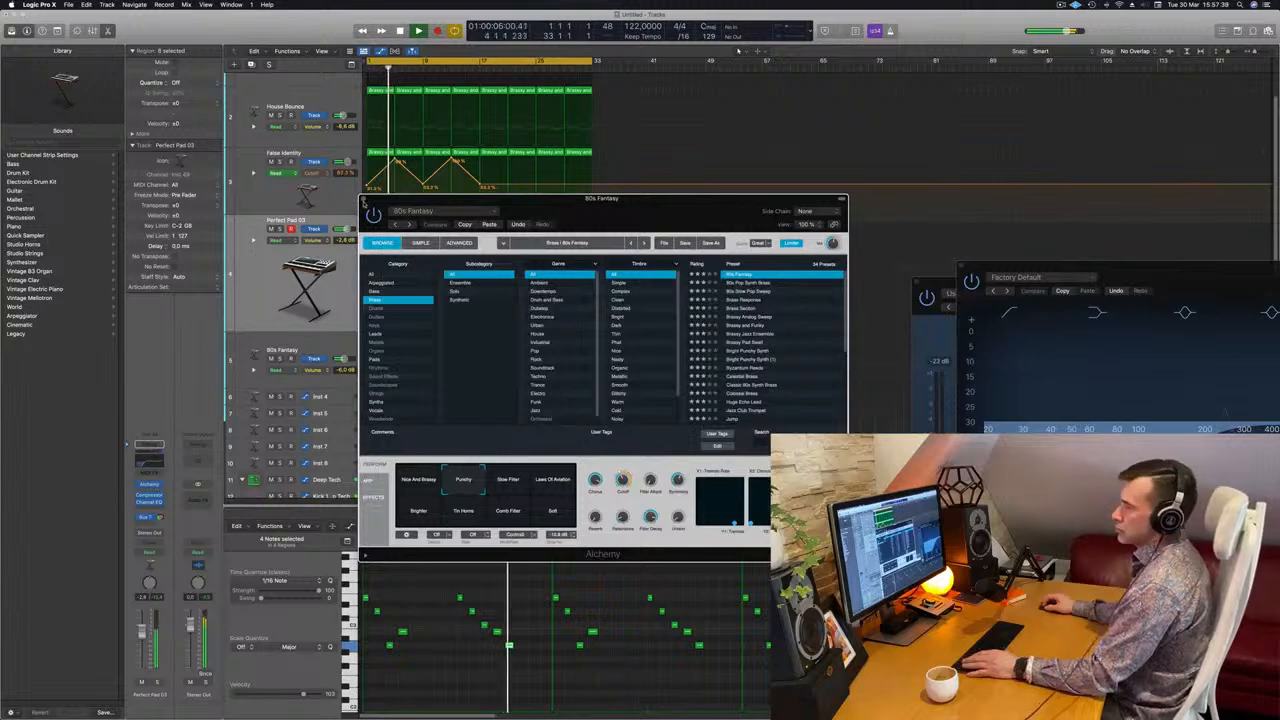
pyautogui.click(364, 199)
# Toggle mute on the first House Bounce track, solo on the second, then select the second one.
pyautogui.scroll(-4, 494, 280)
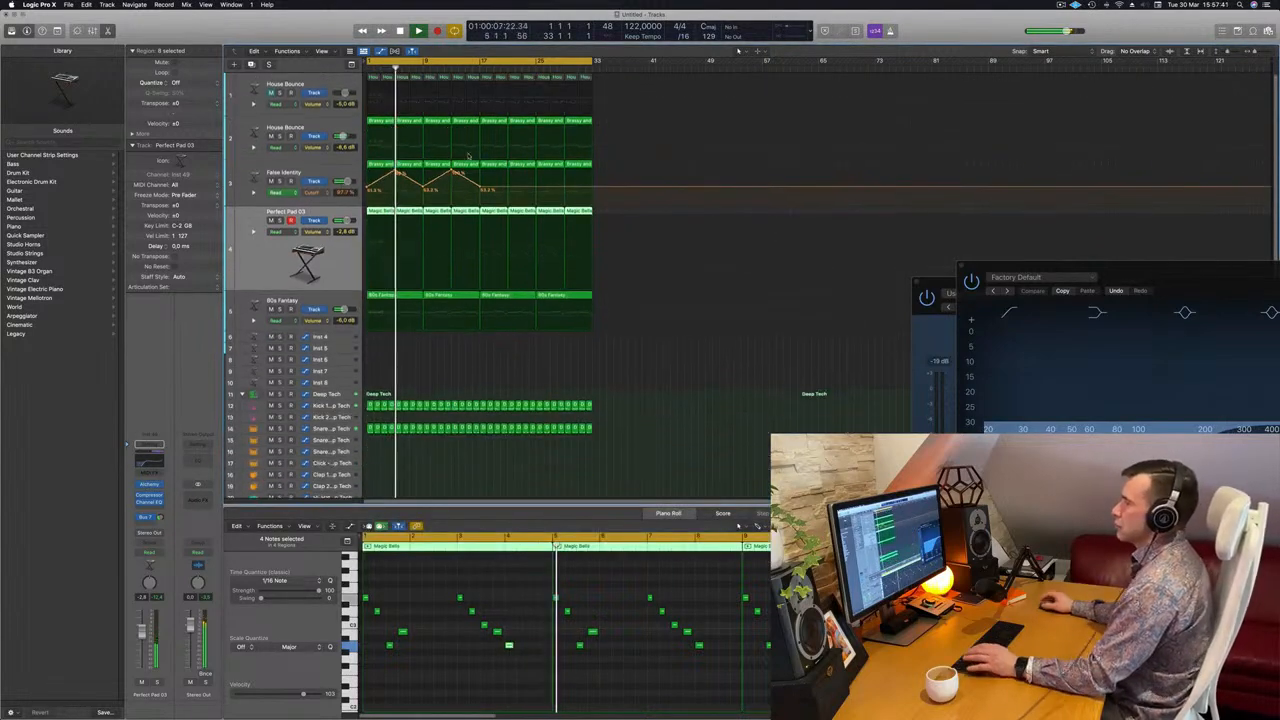
pyautogui.click(270, 93)
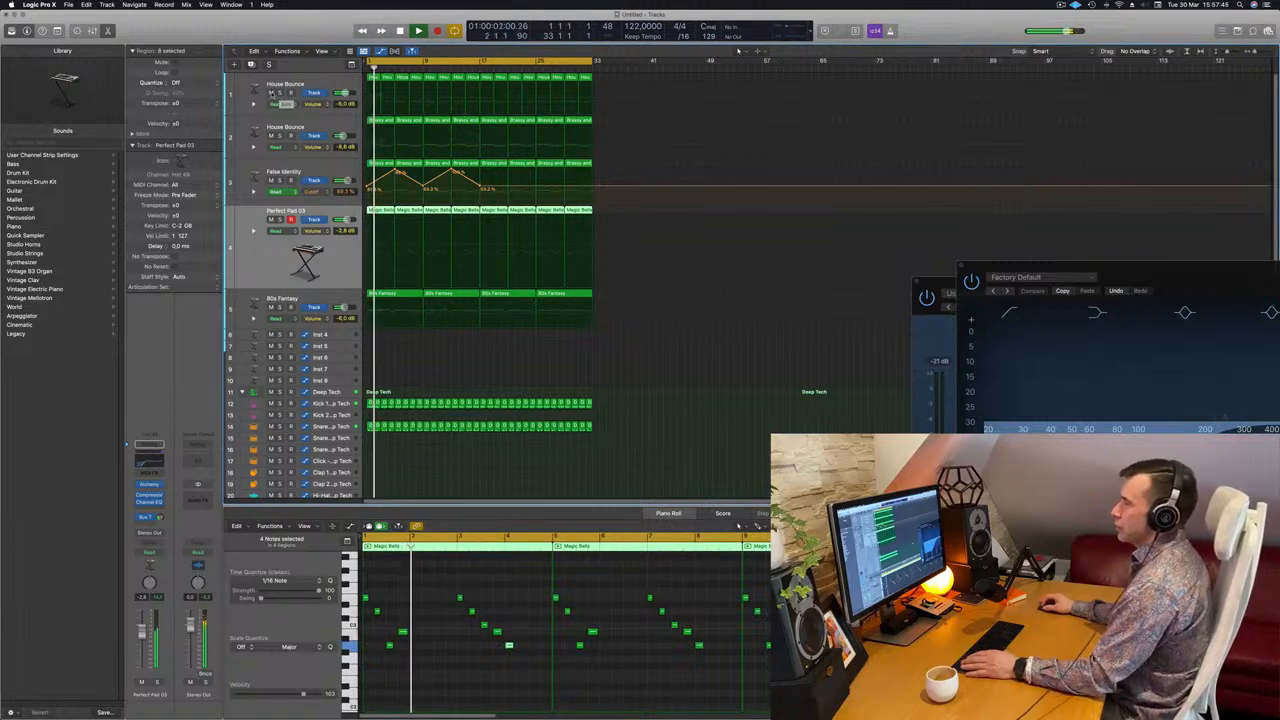
pyautogui.click(270, 93)
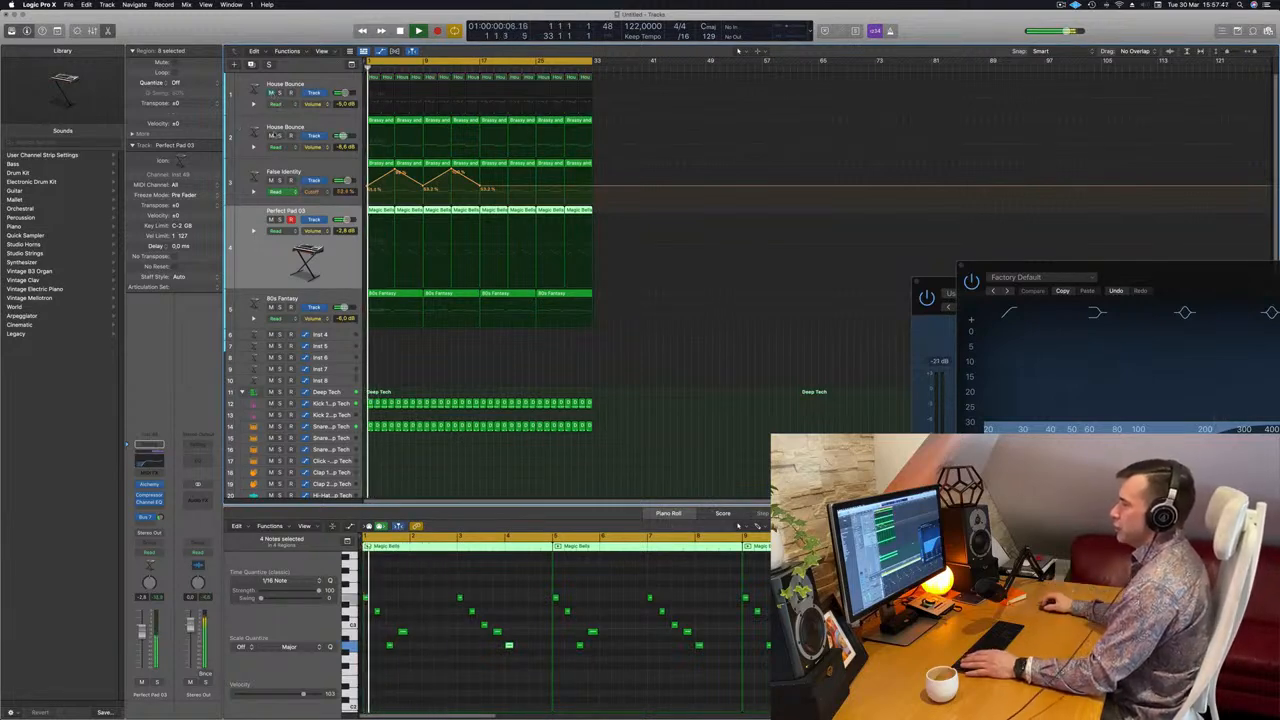
pyautogui.click(280, 136)
pyautogui.click(280, 136)
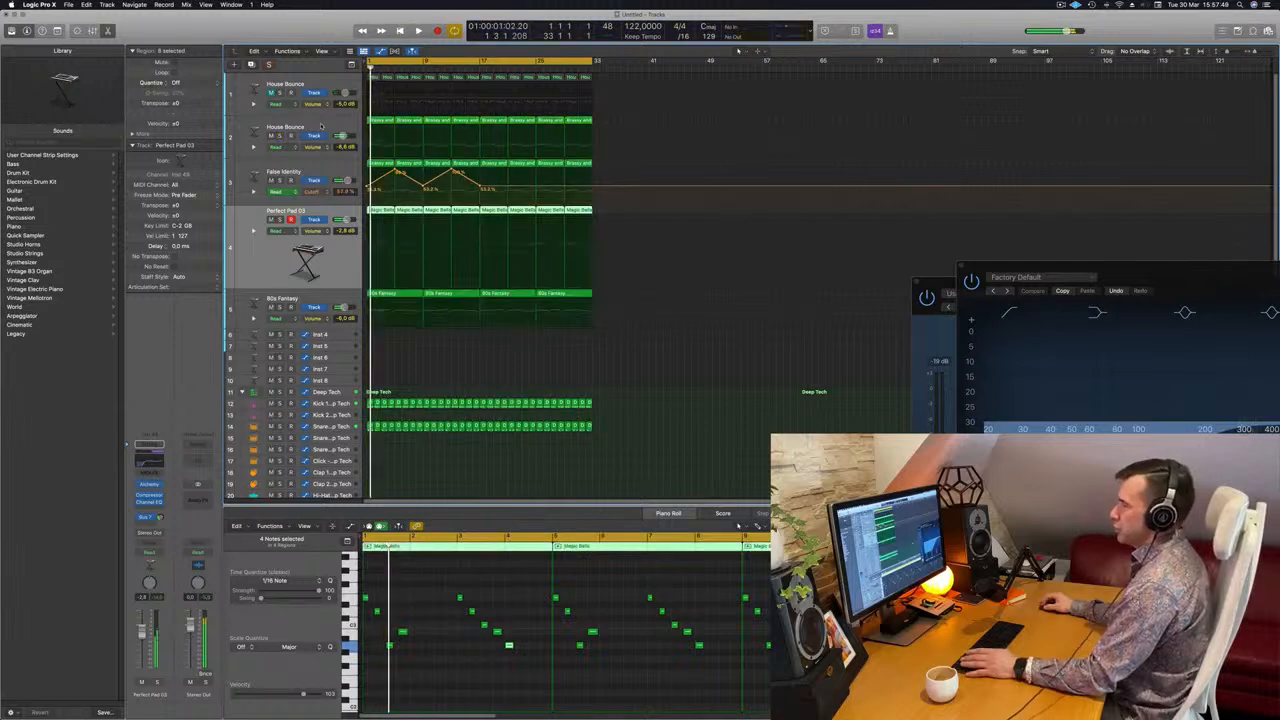
pyautogui.click(322, 124)
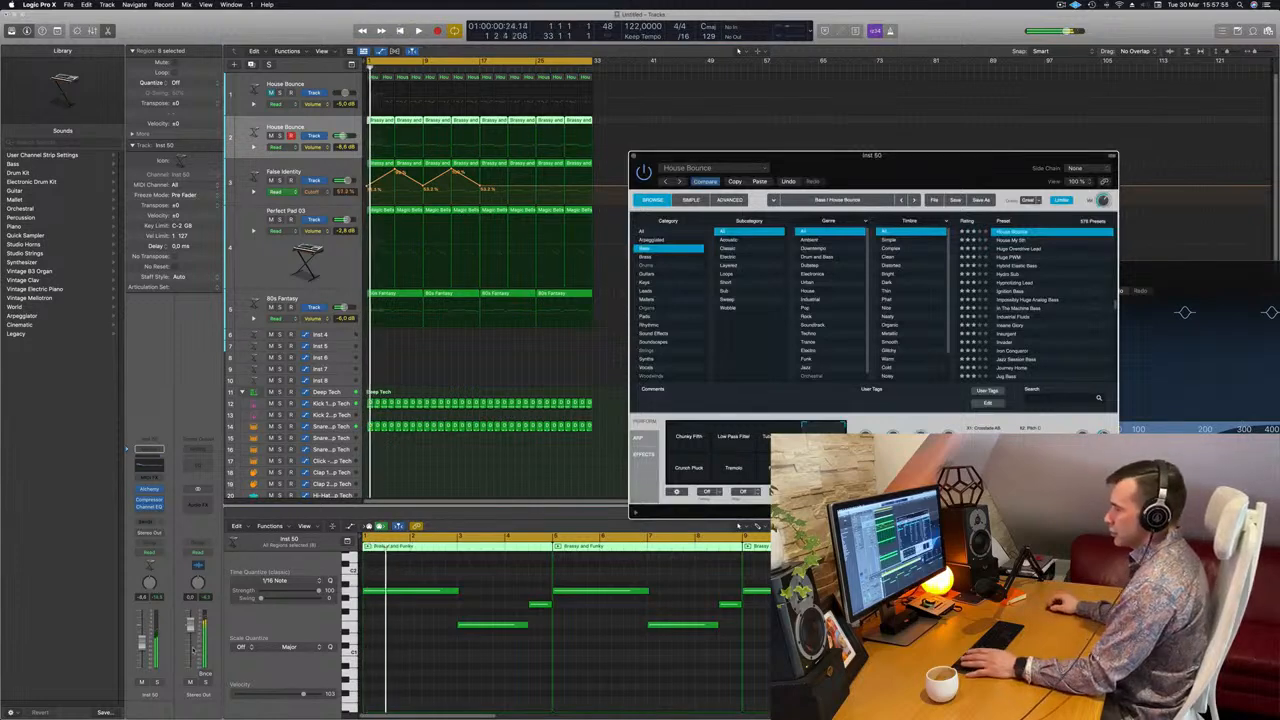
# Briefly solo the bass track to audition it, then restart playback.
pyautogui.press('space')
pyautogui.click(156, 683)
pyautogui.click(156, 683)
pyautogui.press('space')
pyautogui.press('space')
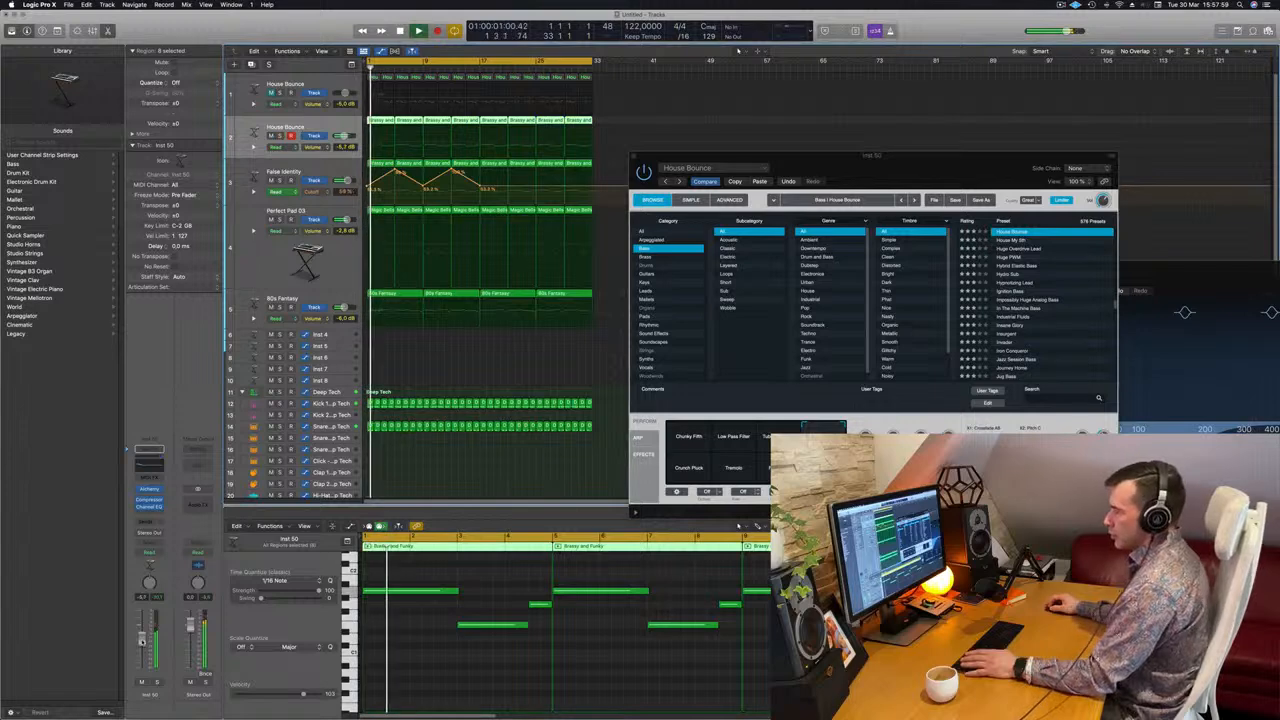
# Close the Alchemy window and load the 80s Fantasy track's notes into the Piano Roll.
pyautogui.click(915, 150)
pyautogui.moveTo(711, 153); pyautogui.dragTo(620, 172)
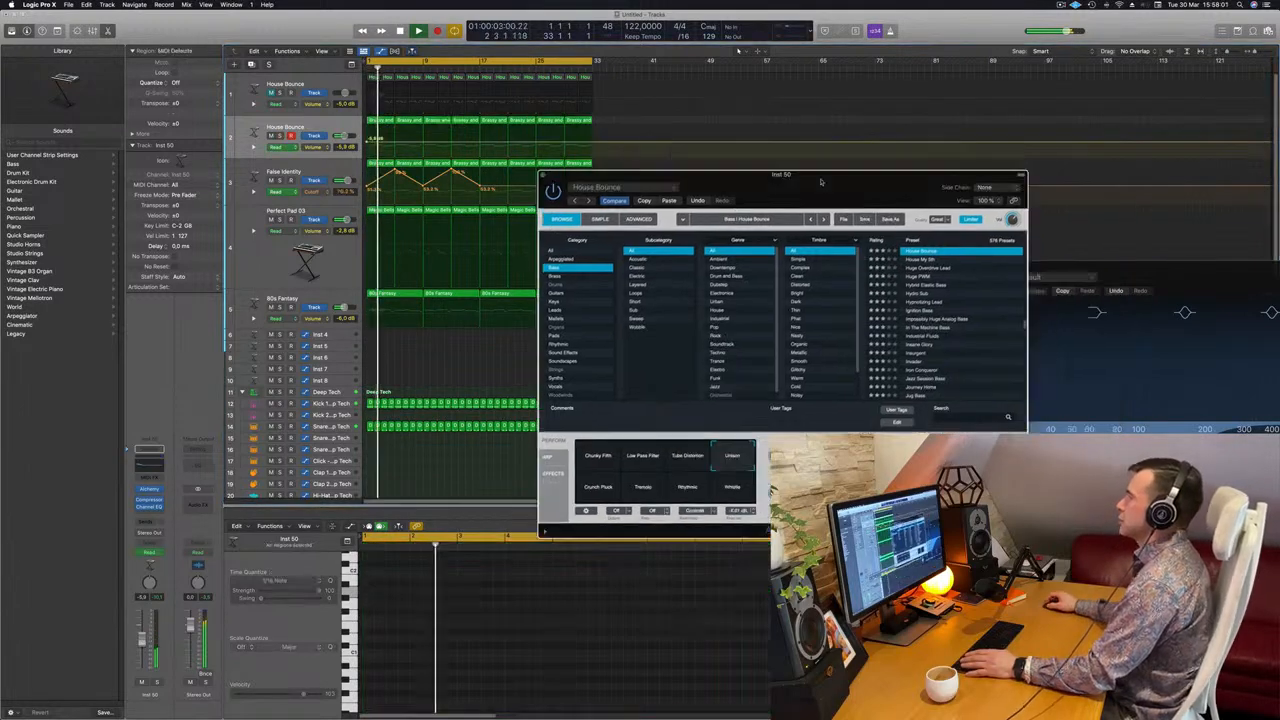
pyautogui.click(544, 176)
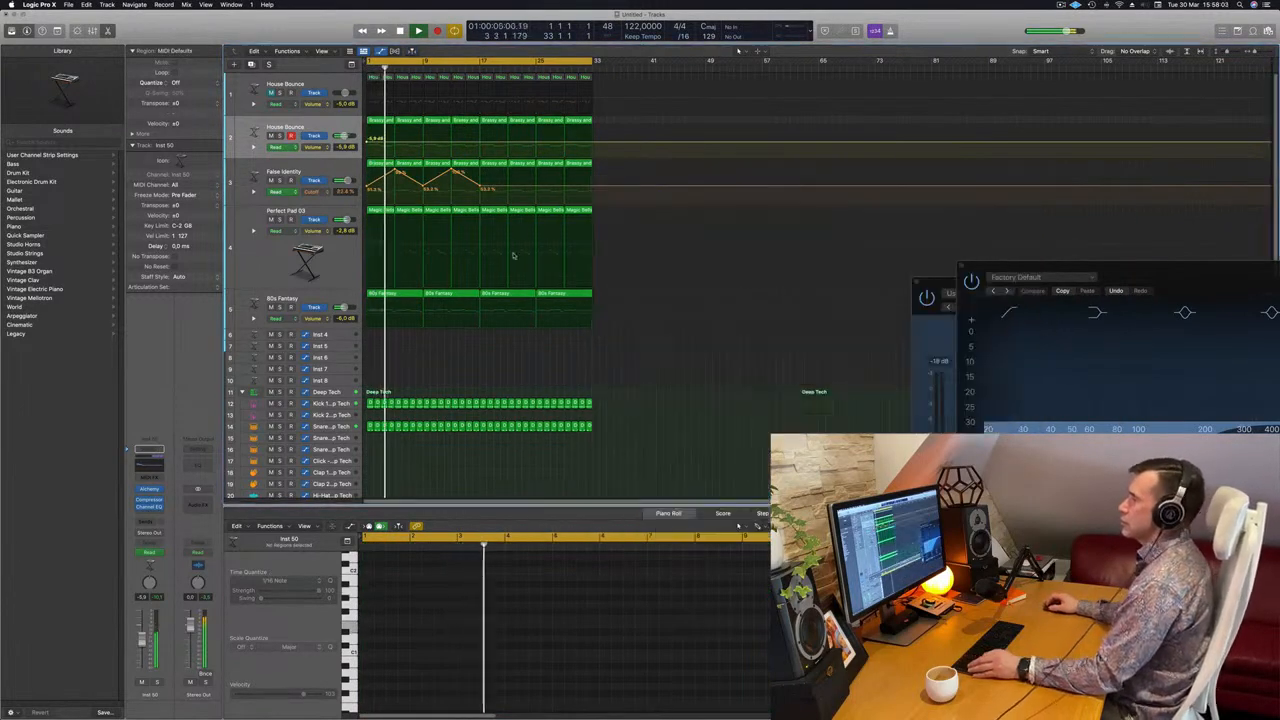
pyautogui.scroll(-2, 484, 357)
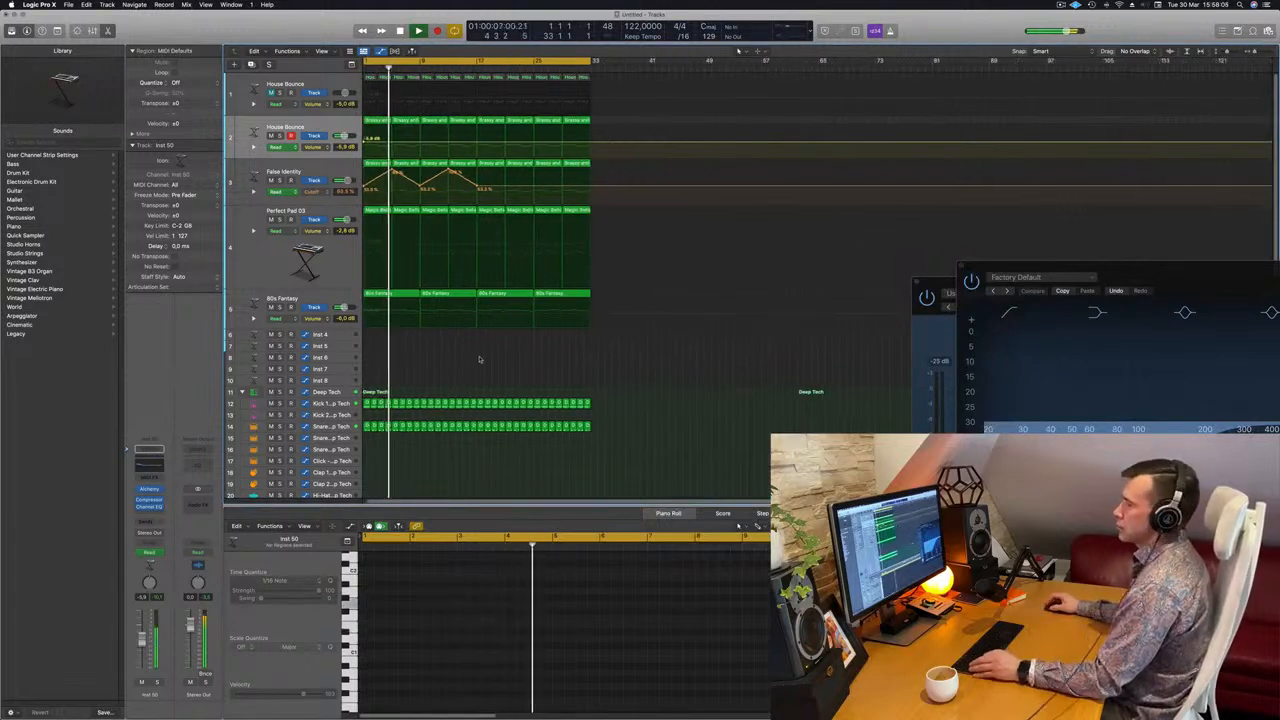
pyautogui.hscroll(-1, 500, 358)
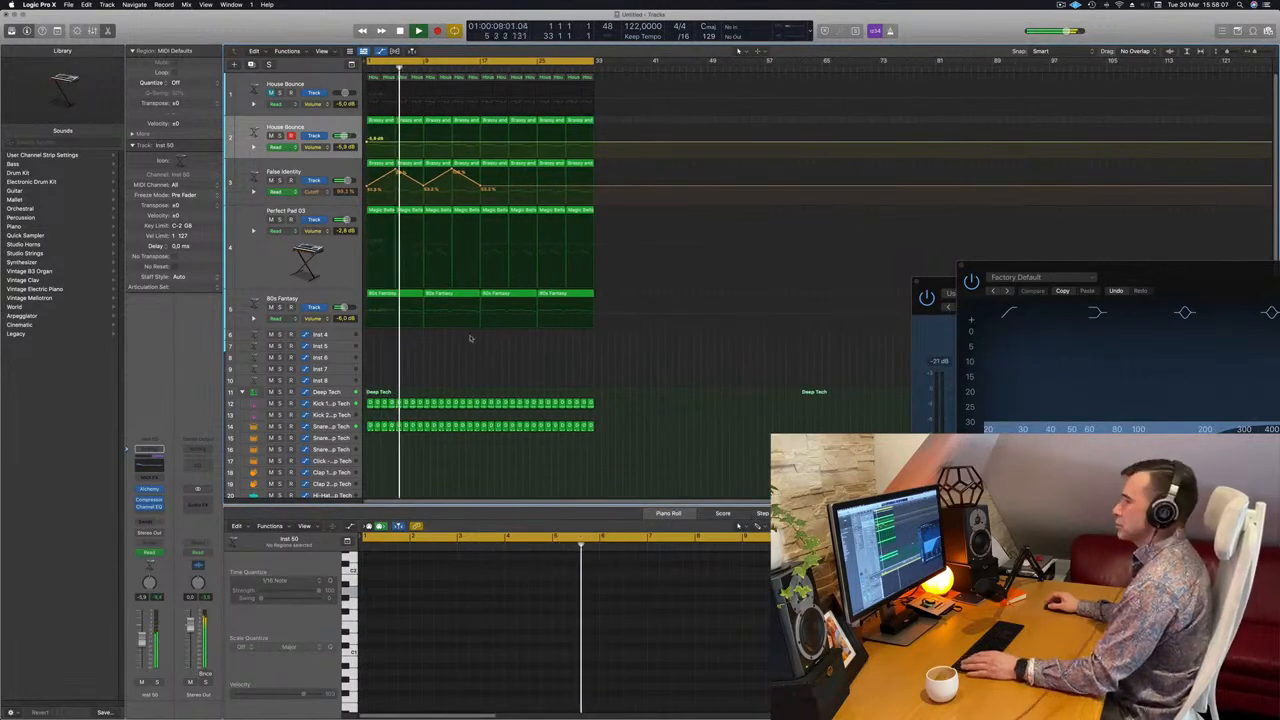
pyautogui.click(278, 299)
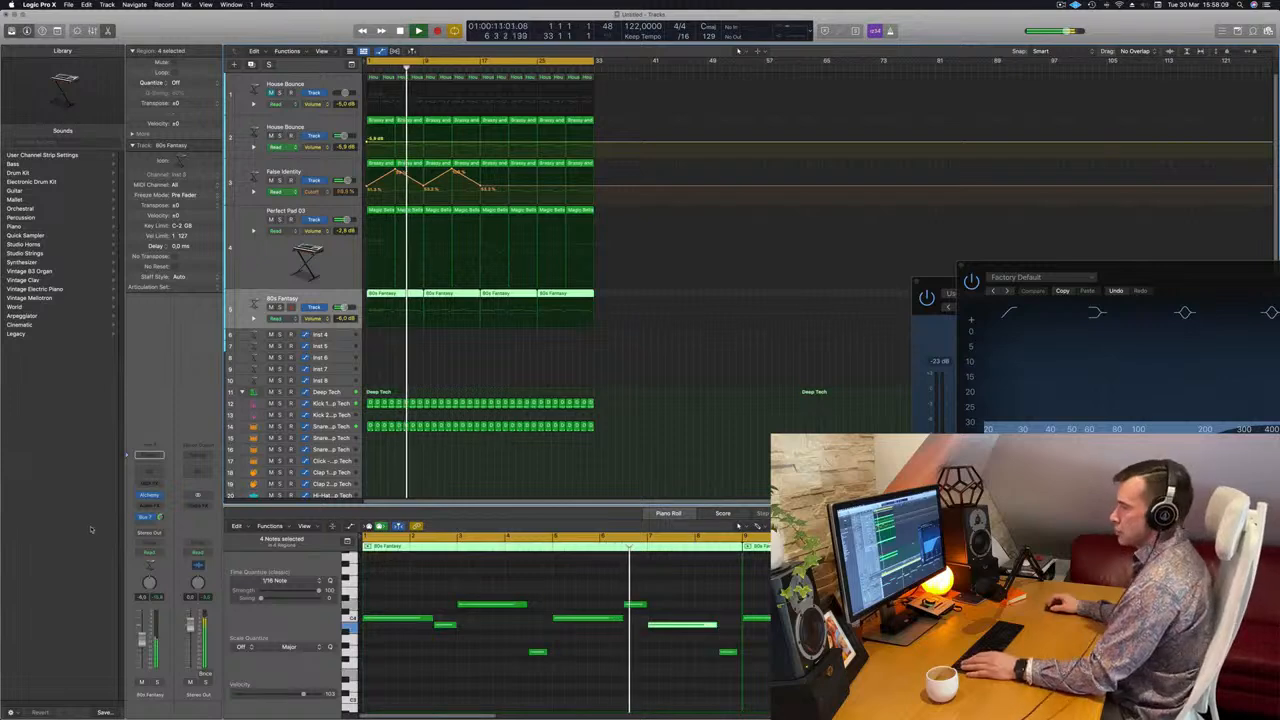
# Switch on the 80s Fantasy Channel EQ's low cut at about 525 Hz, then close the EQ.
pyautogui.click(150, 475)
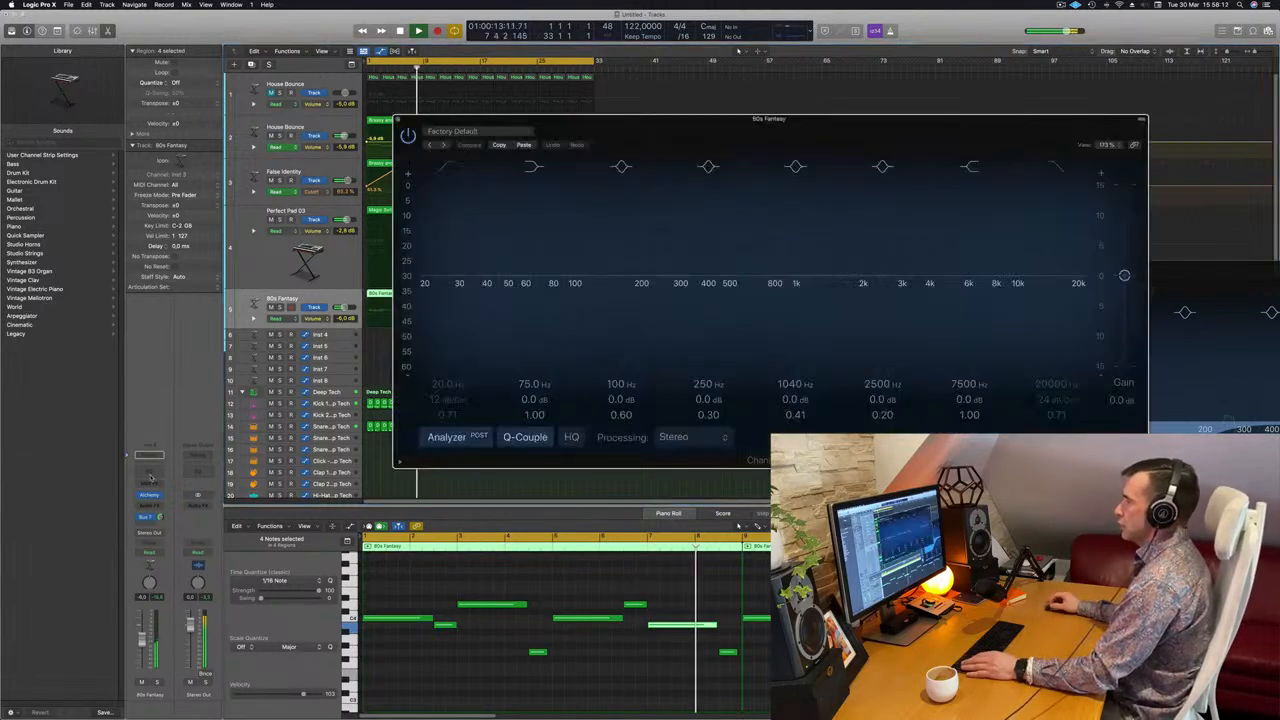
pyautogui.click(449, 170)
pyautogui.moveTo(443, 250); pyautogui.dragTo(737, 288)
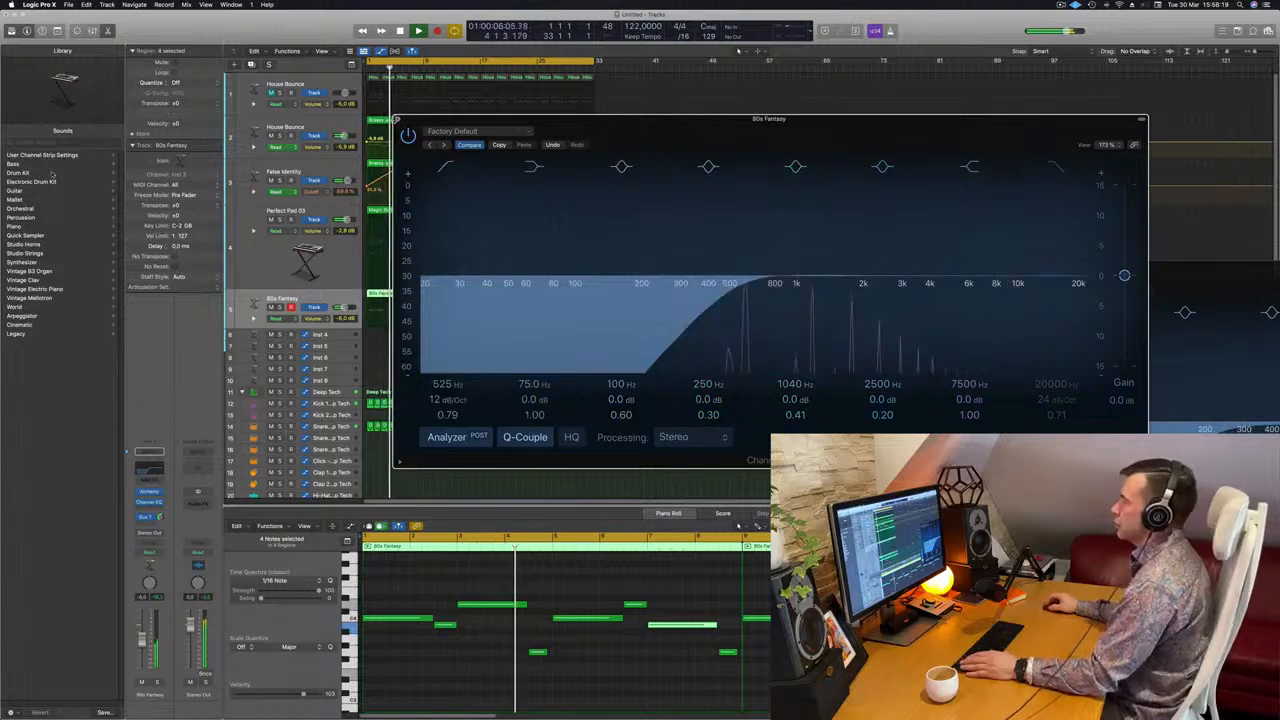
pyautogui.click(398, 119)
pyautogui.click(267, 267)
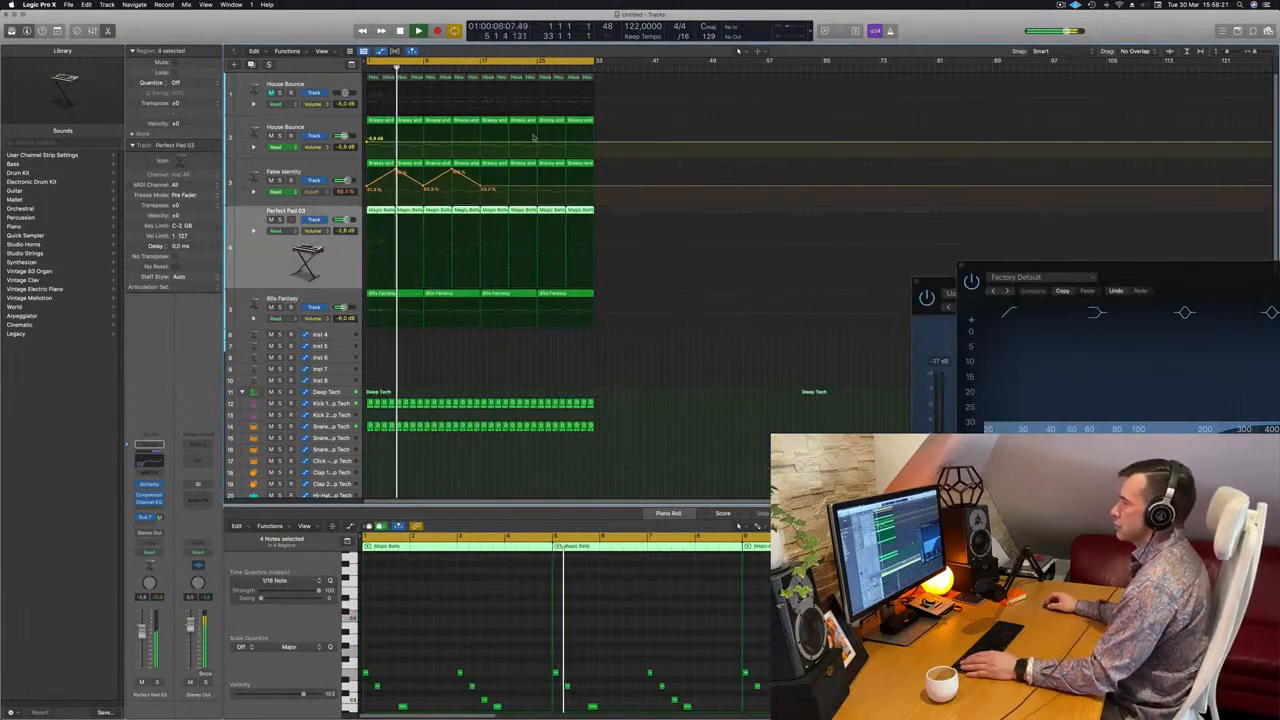
# Raise a cutoff automation point on the False Identity track.
pyautogui.click(510, 188)
pyautogui.moveTo(510, 188); pyautogui.dragTo(537, 186)
pyautogui.scroll(-5, 519, 261)
pyautogui.scroll(-5, 518, 262)
pyautogui.press('Return')
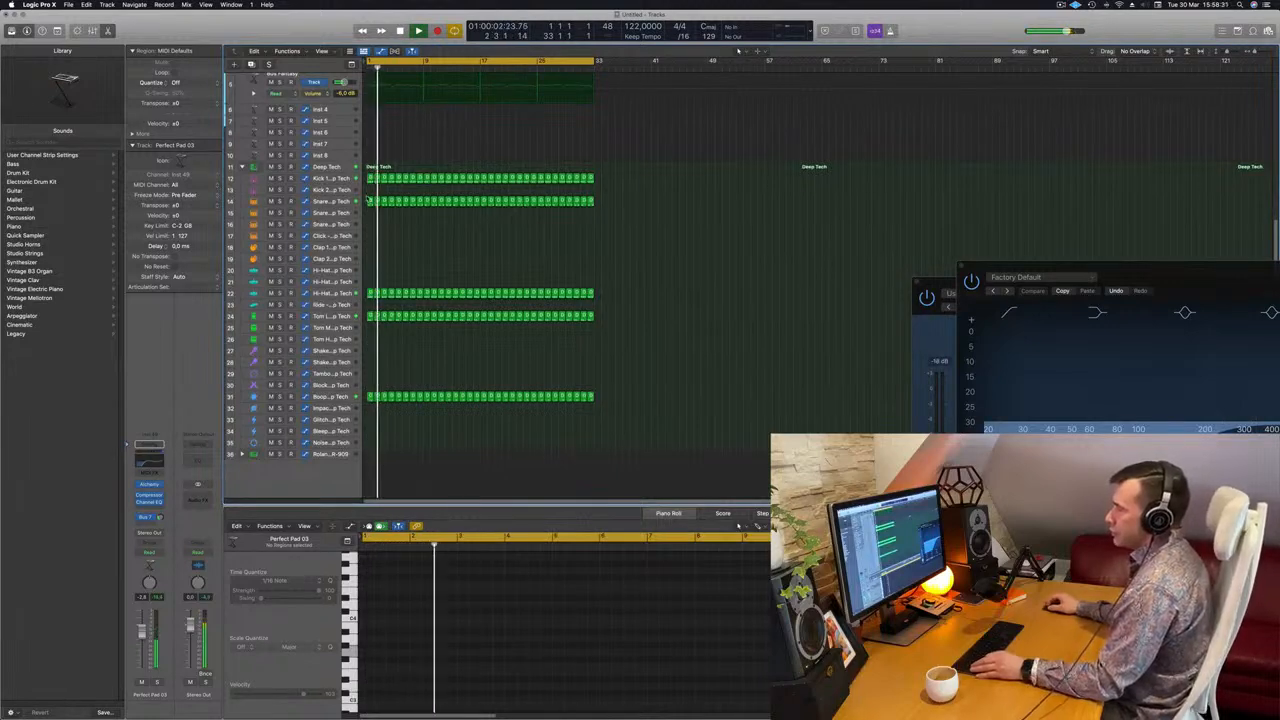
# Copy the kick region onto the Shaker track.
pyautogui.click(370, 202)
pyautogui.moveTo(370, 178); pyautogui.dragTo(372, 362)
pyautogui.press('Return')
pyautogui.scroll(2, 411, 598)
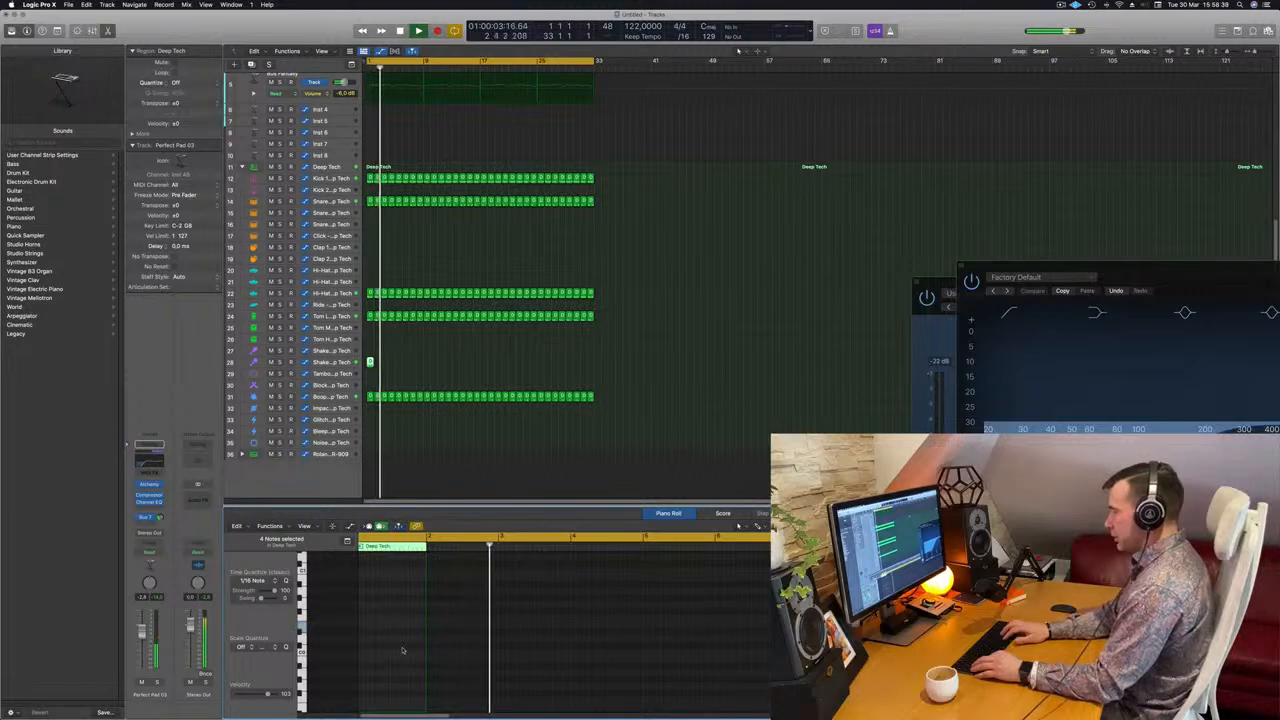
pyautogui.press('Return')
pyautogui.scroll(3, 403, 650)
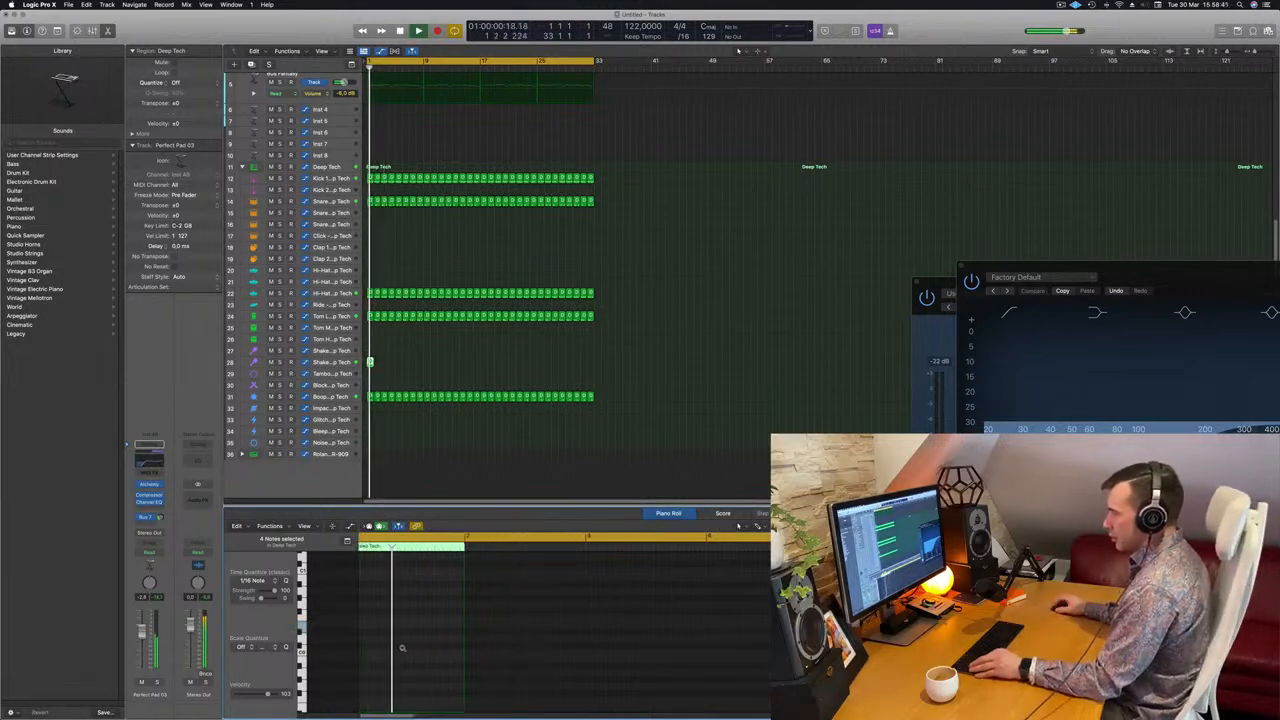
pyautogui.scroll(-3, 403, 650)
pyautogui.scroll(3, 403, 650)
pyautogui.hscroll(-3, 404, 650)
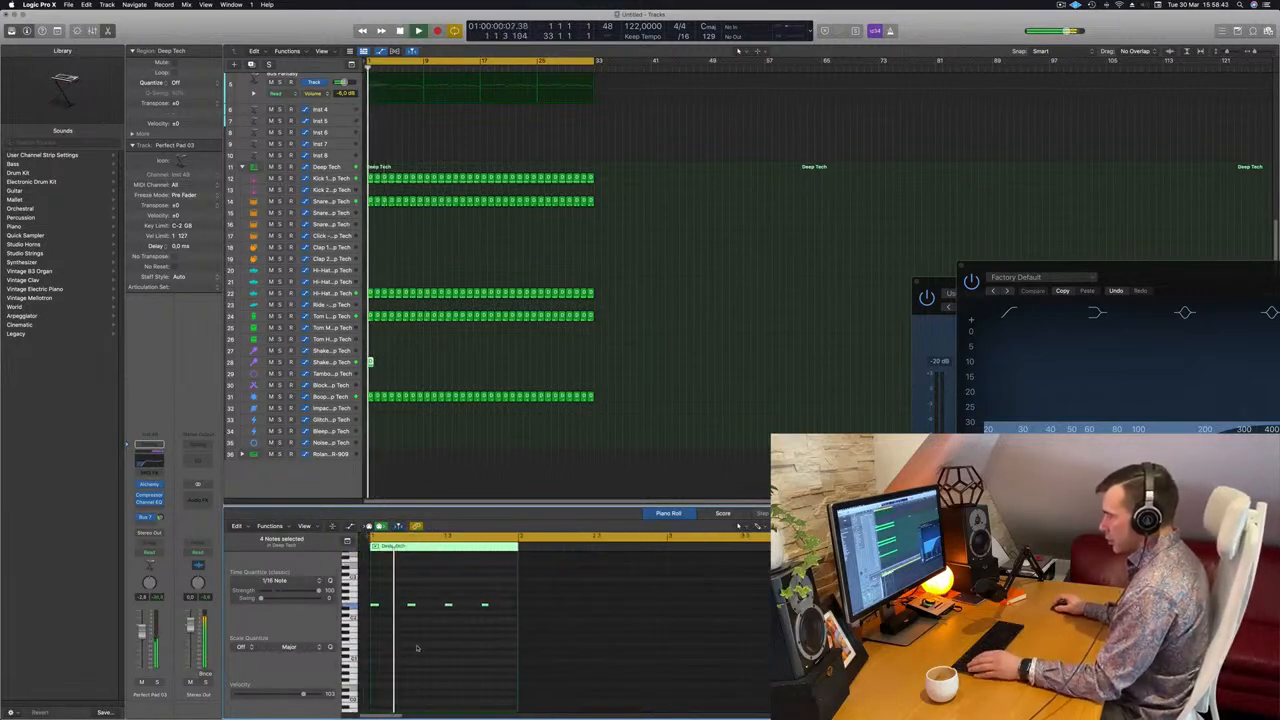
# Select the shaker region's notes in the Piano Roll and shift them later, off the beat.
pyautogui.moveTo(505, 598); pyautogui.dragTo(345, 611)
pyautogui.press('space')
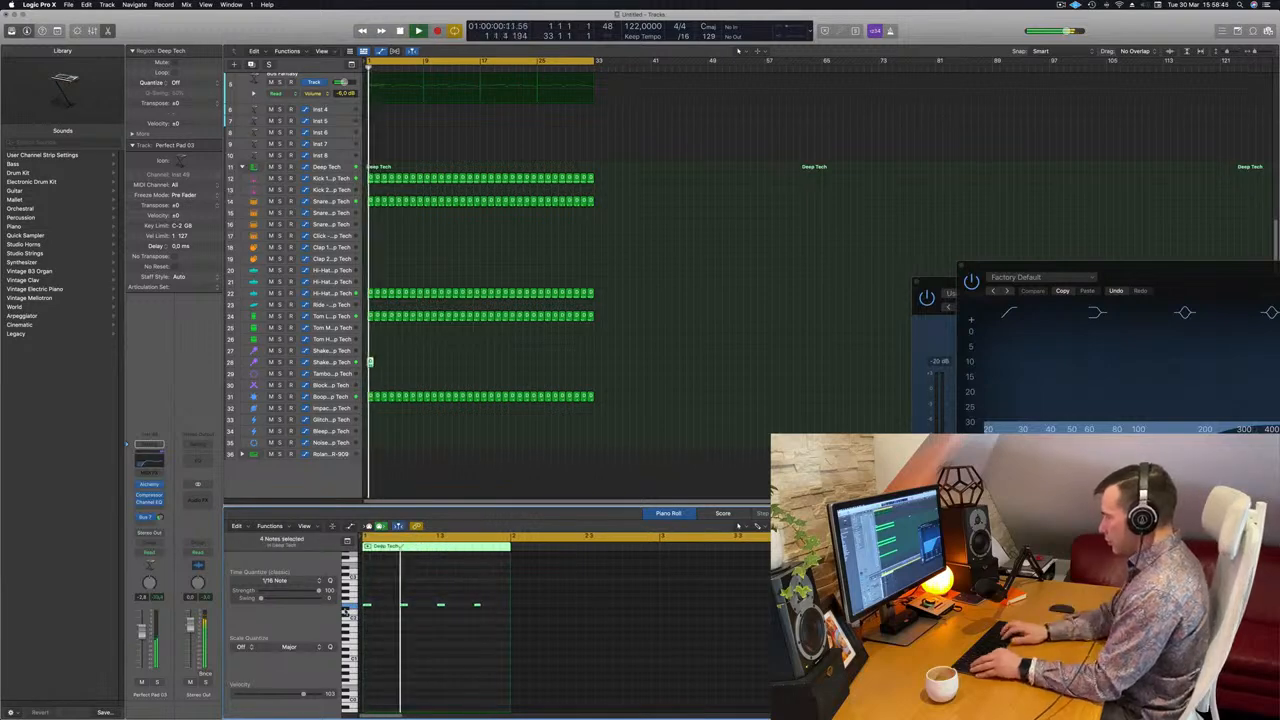
pyautogui.press('space')
pyautogui.scroll(2, 389, 591)
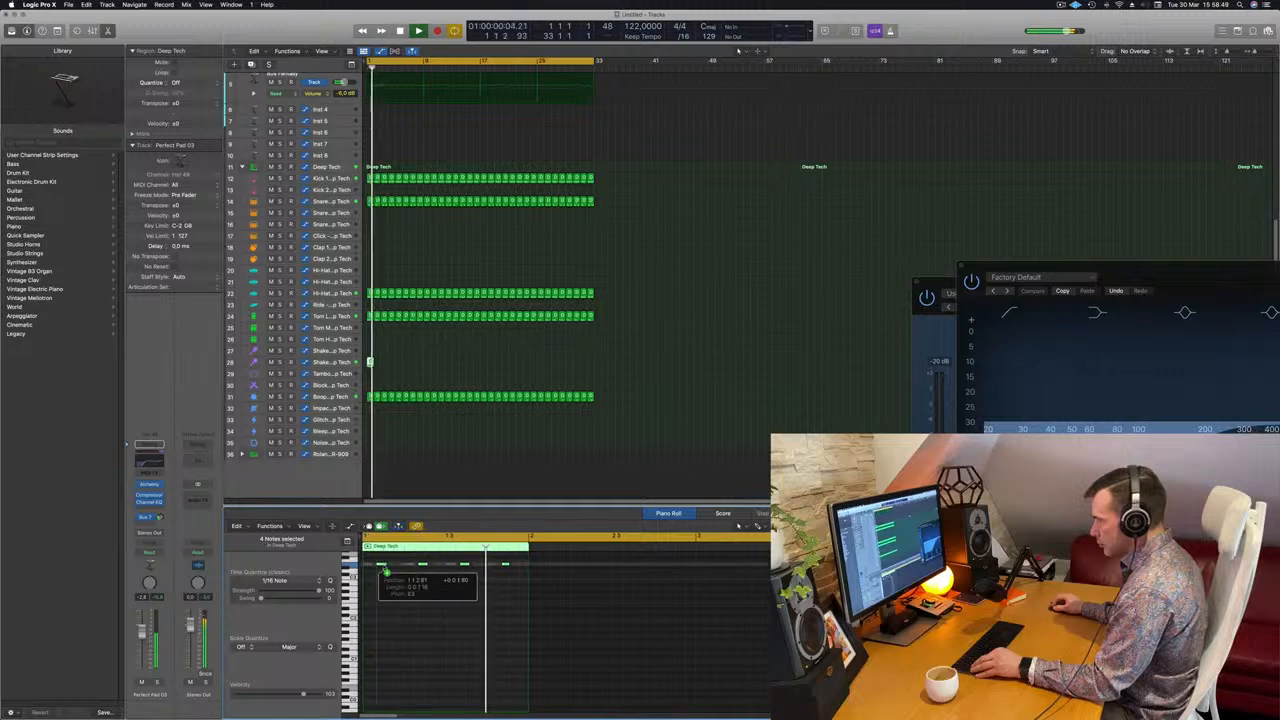
pyautogui.press('space')
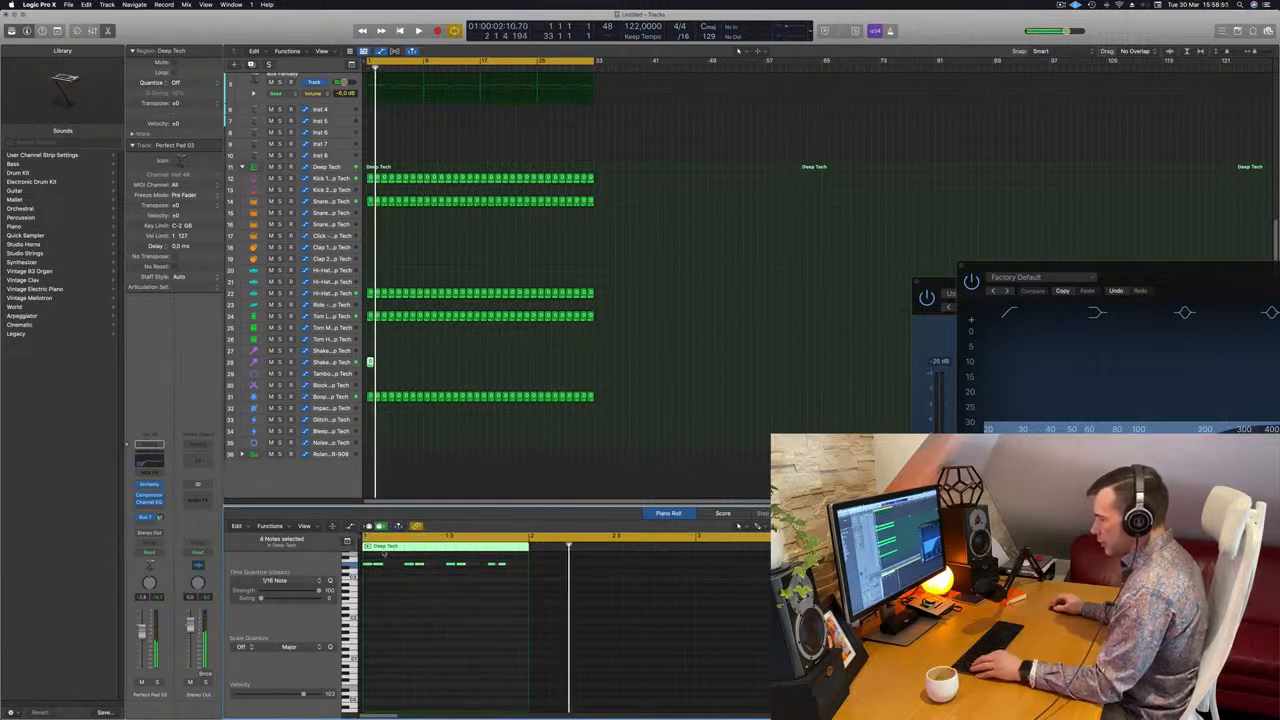
pyautogui.moveTo(368, 566); pyautogui.dragTo(395, 572)
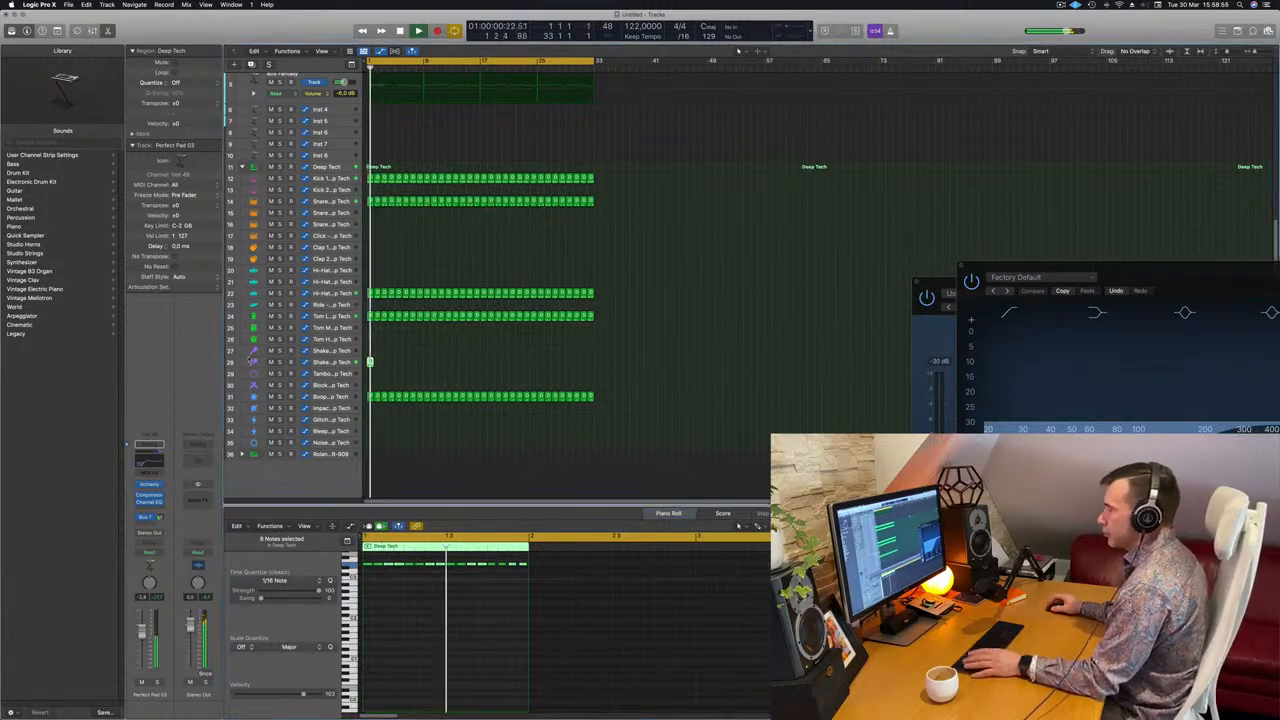
pyautogui.click(369, 362)
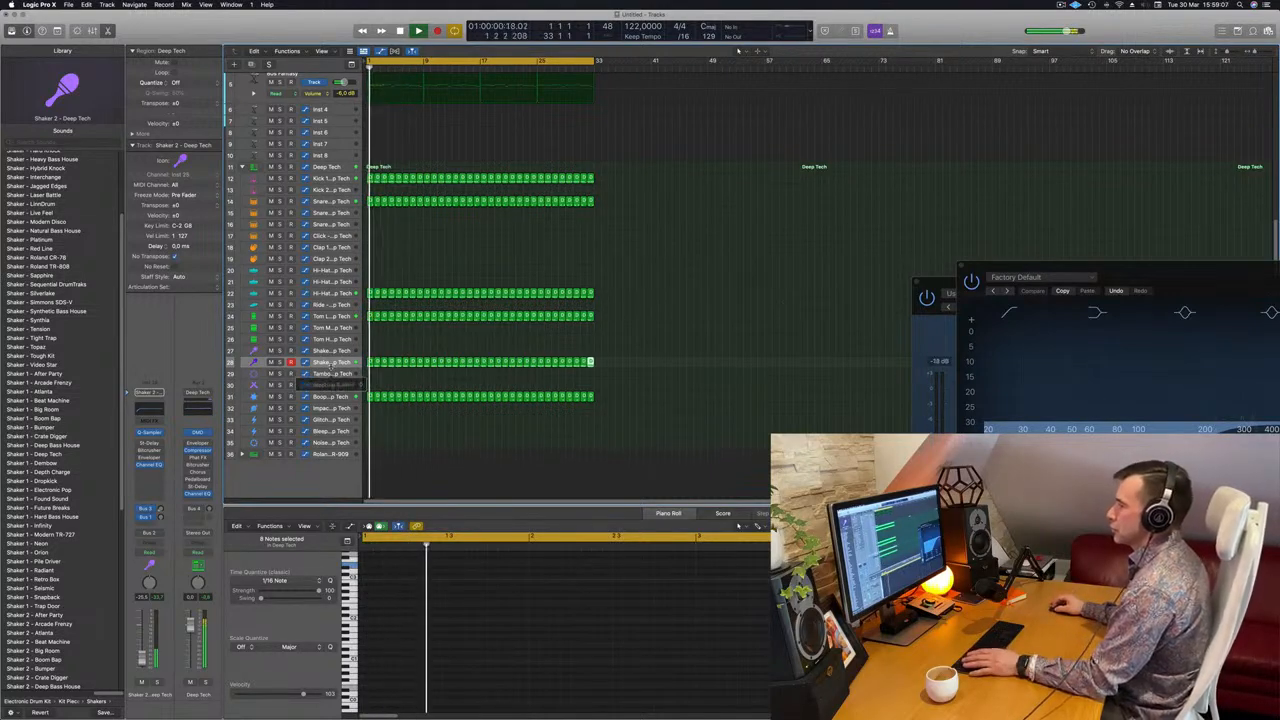
# Make the Shaker 2 - Deep Tech track taller and select all its regions.
pyautogui.moveTo(331, 367); pyautogui.dragTo(338, 407)
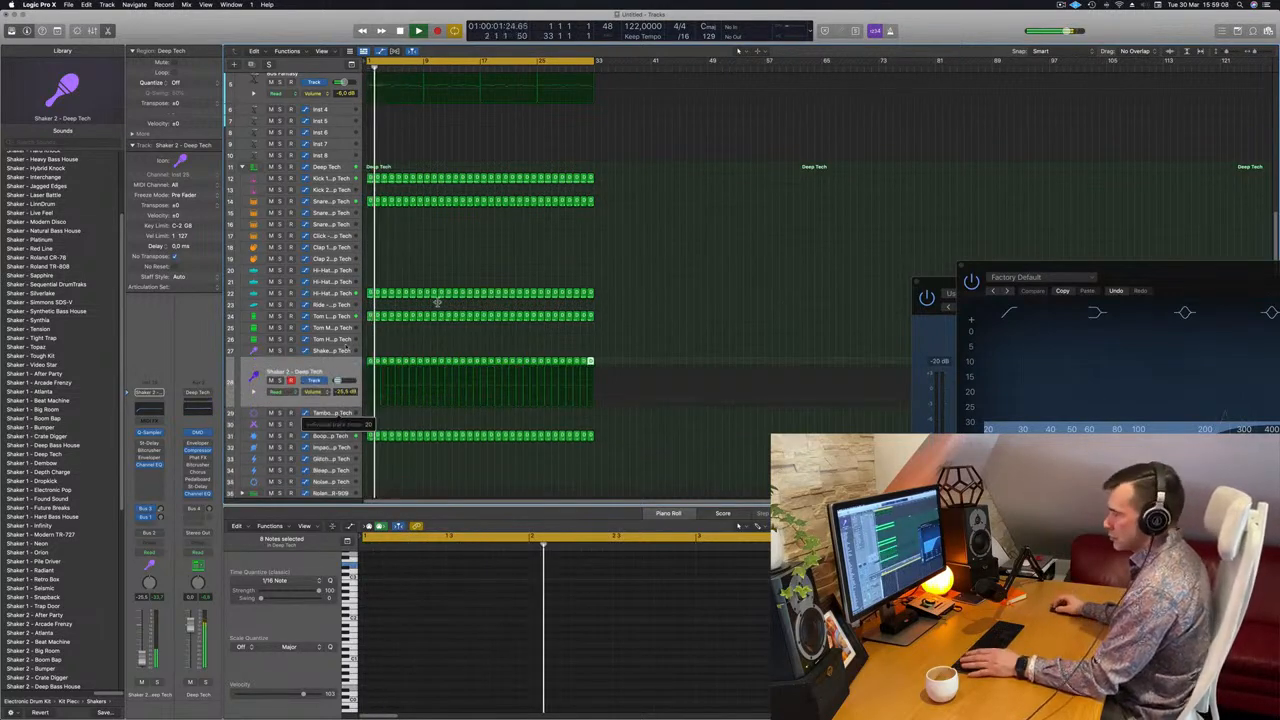
pyautogui.click(323, 367)
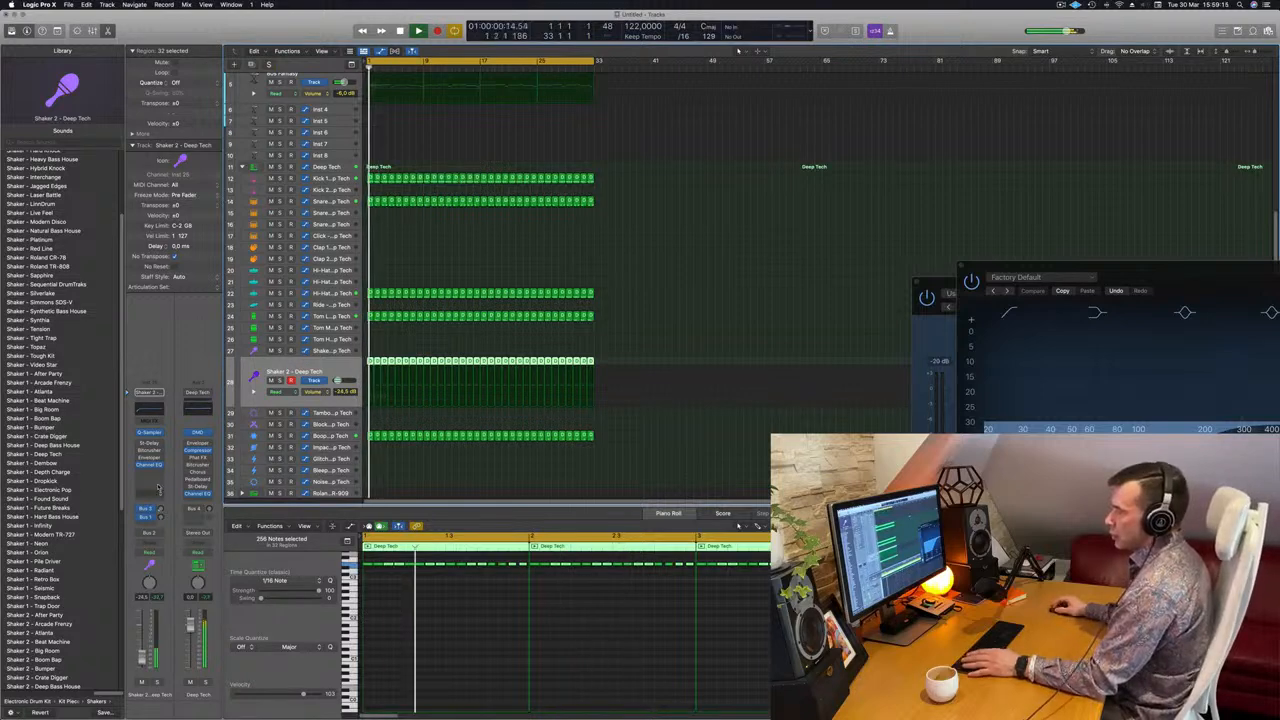
# Add a stereo Compressor to the shaker at 8.4:1 ratio, side-chained to Kick 1 - Deep Tech.
pyautogui.click(150, 475)
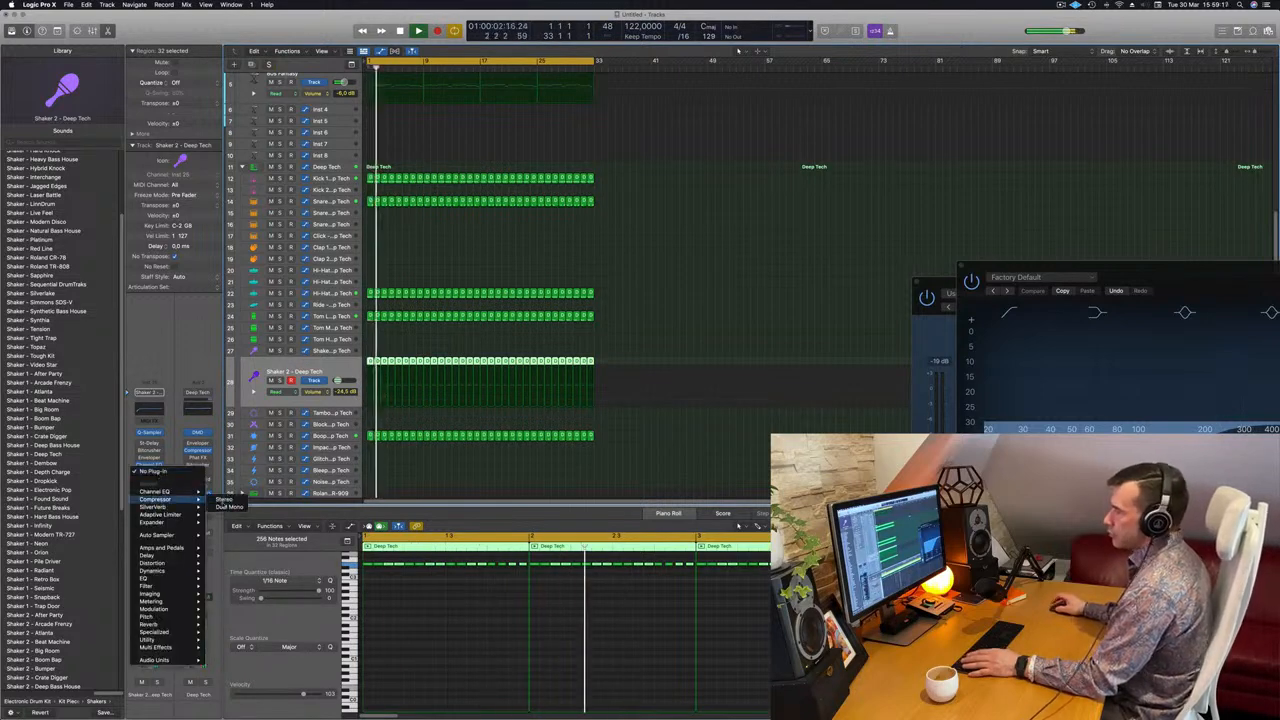
pyautogui.click(225, 499)
pyautogui.moveTo(567, 311); pyautogui.dragTo(569, 283)
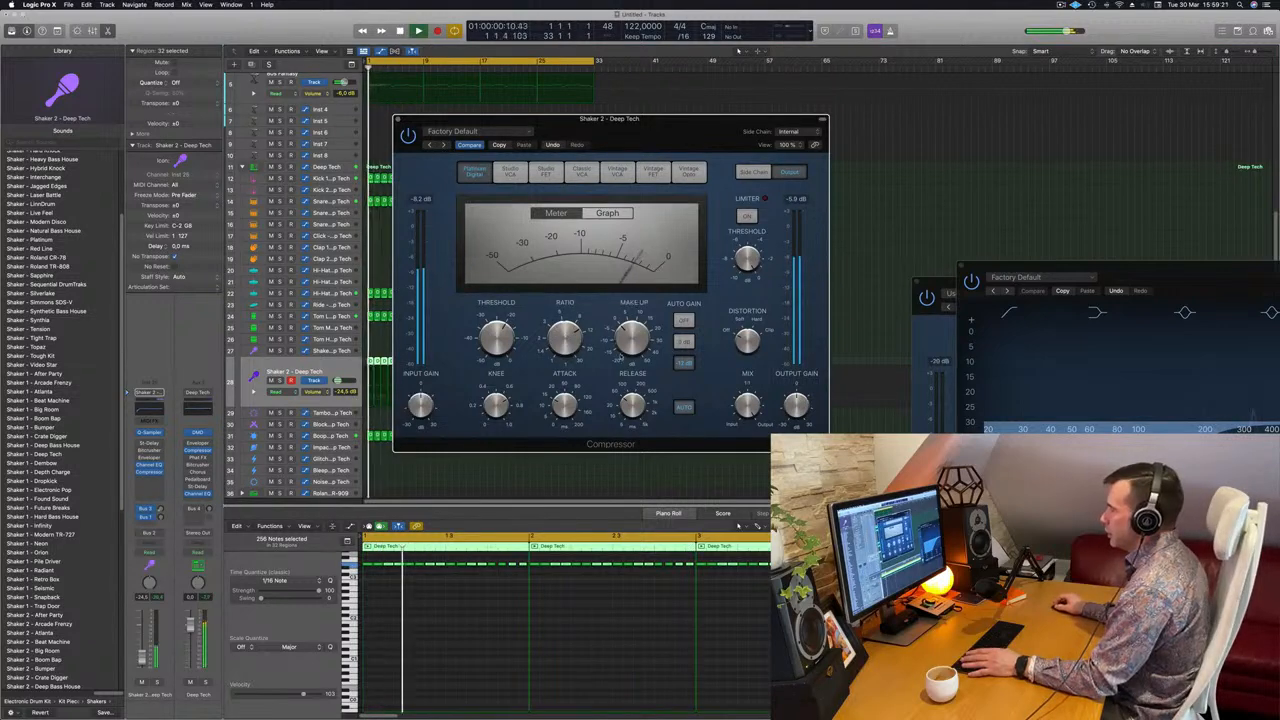
pyautogui.click(789, 131)
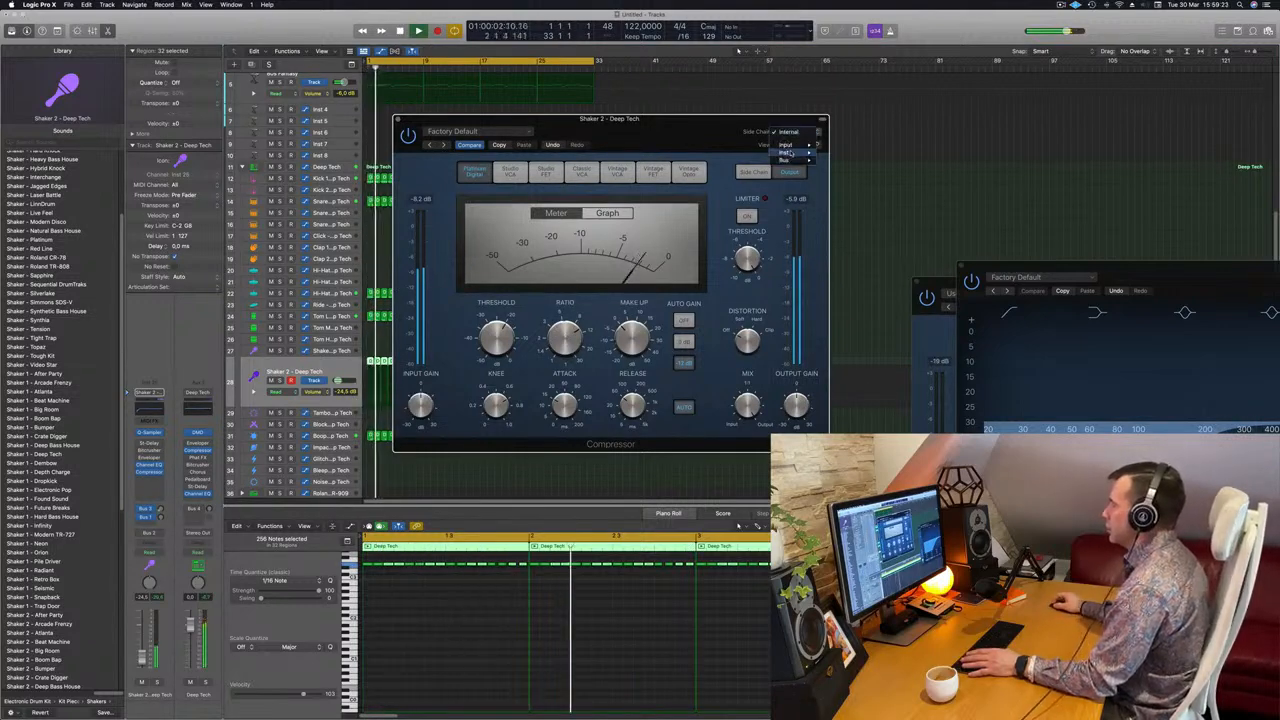
pyautogui.moveTo(790, 152)
pyautogui.click(858, 213)
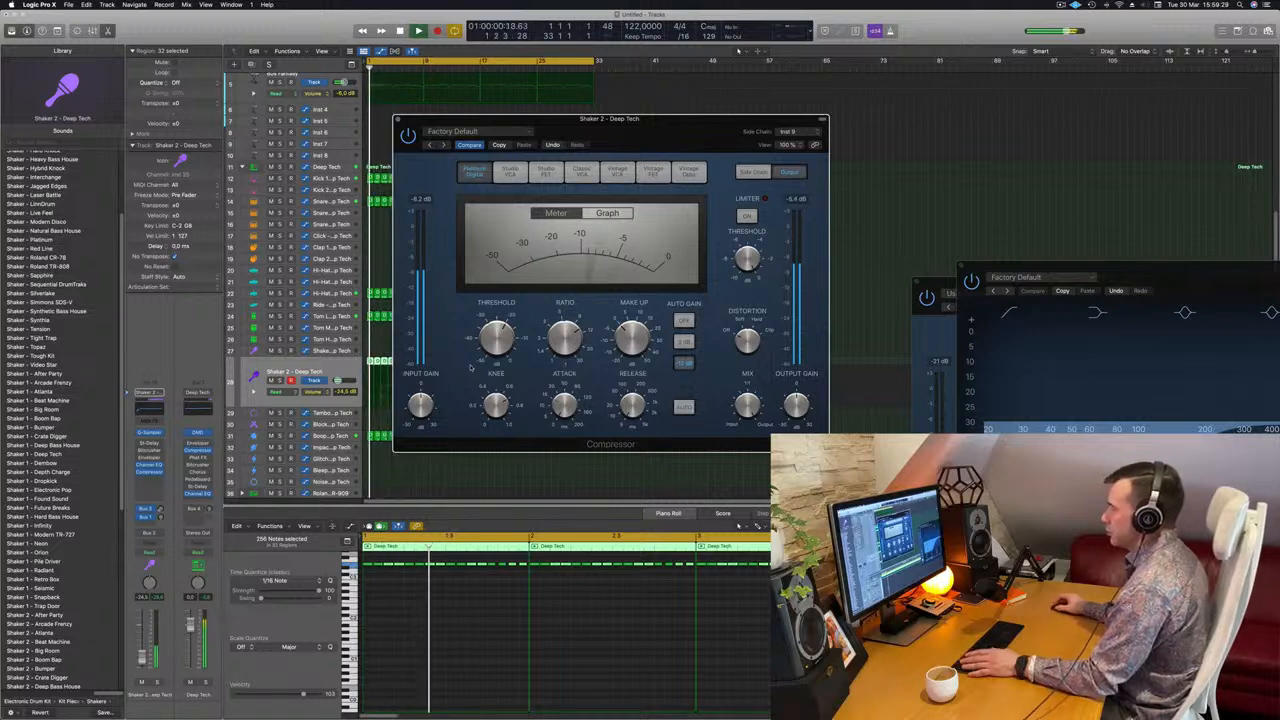
pyautogui.moveTo(443, 118); pyautogui.dragTo(505, 123)
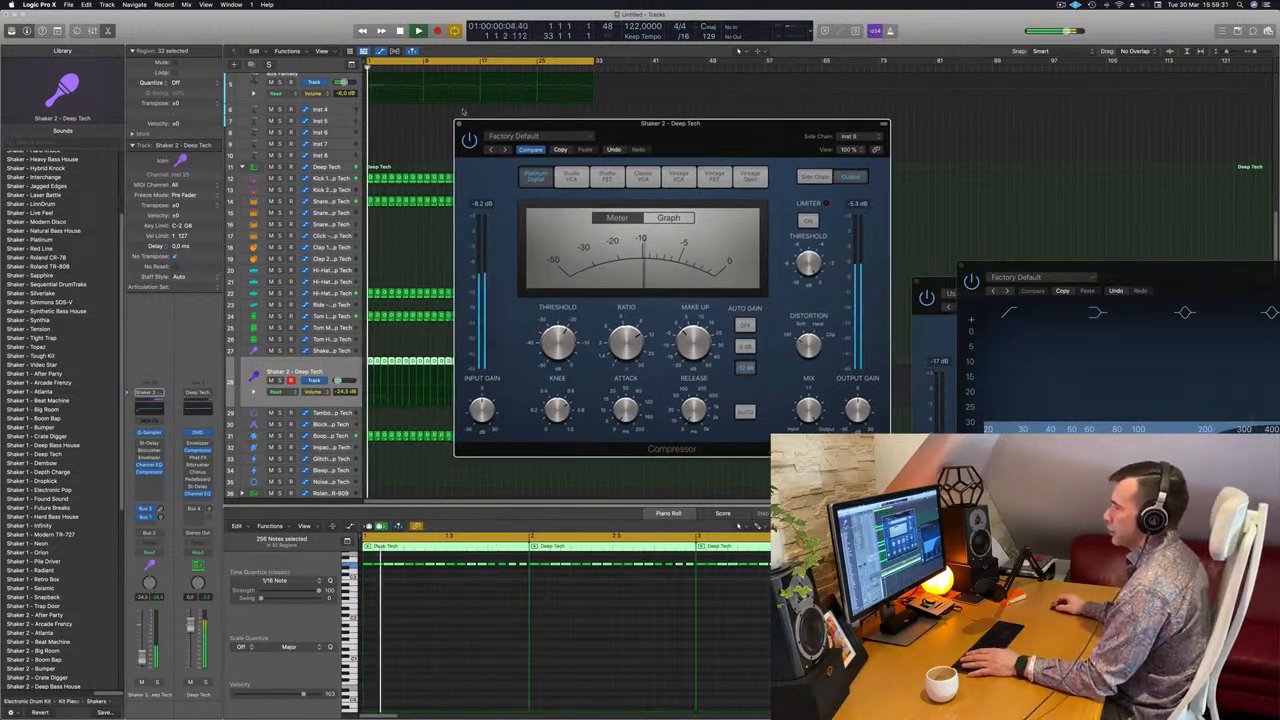
pyautogui.click(459, 124)
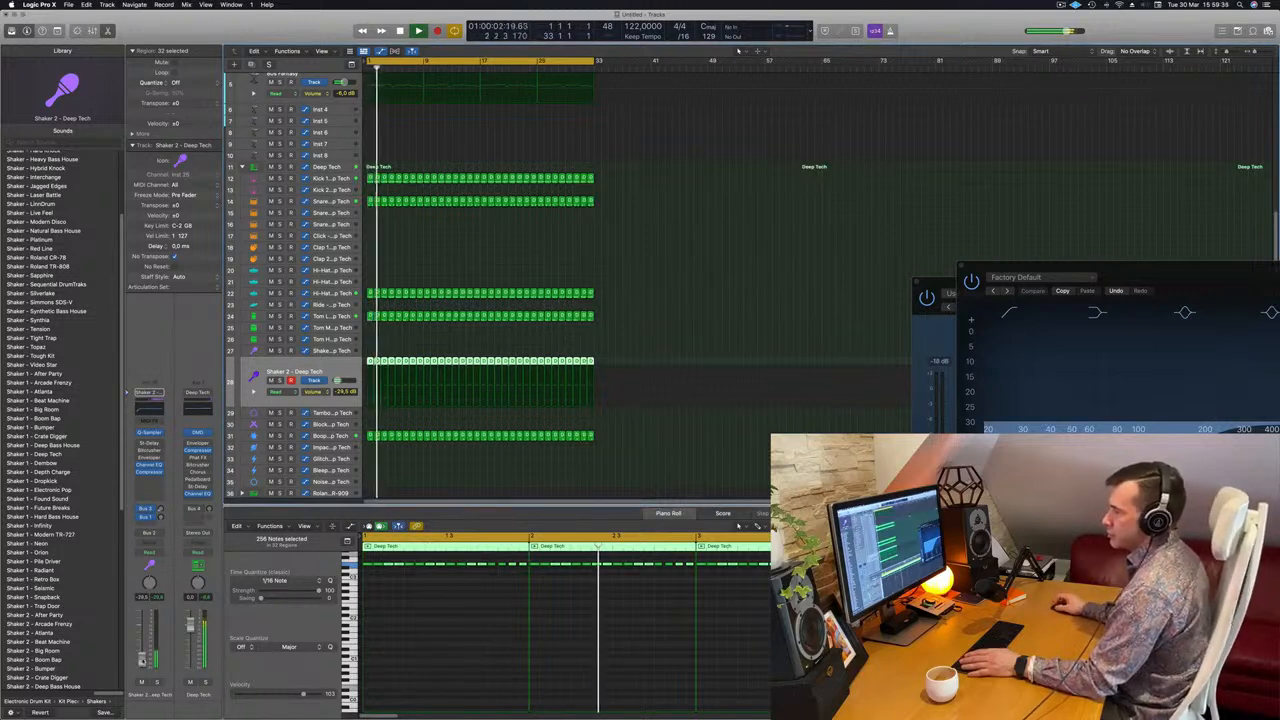
# Set the shaker track volume to -27.5 dB and deselect all regions.
pyautogui.moveTo(142, 660); pyautogui.dragTo(142, 658)
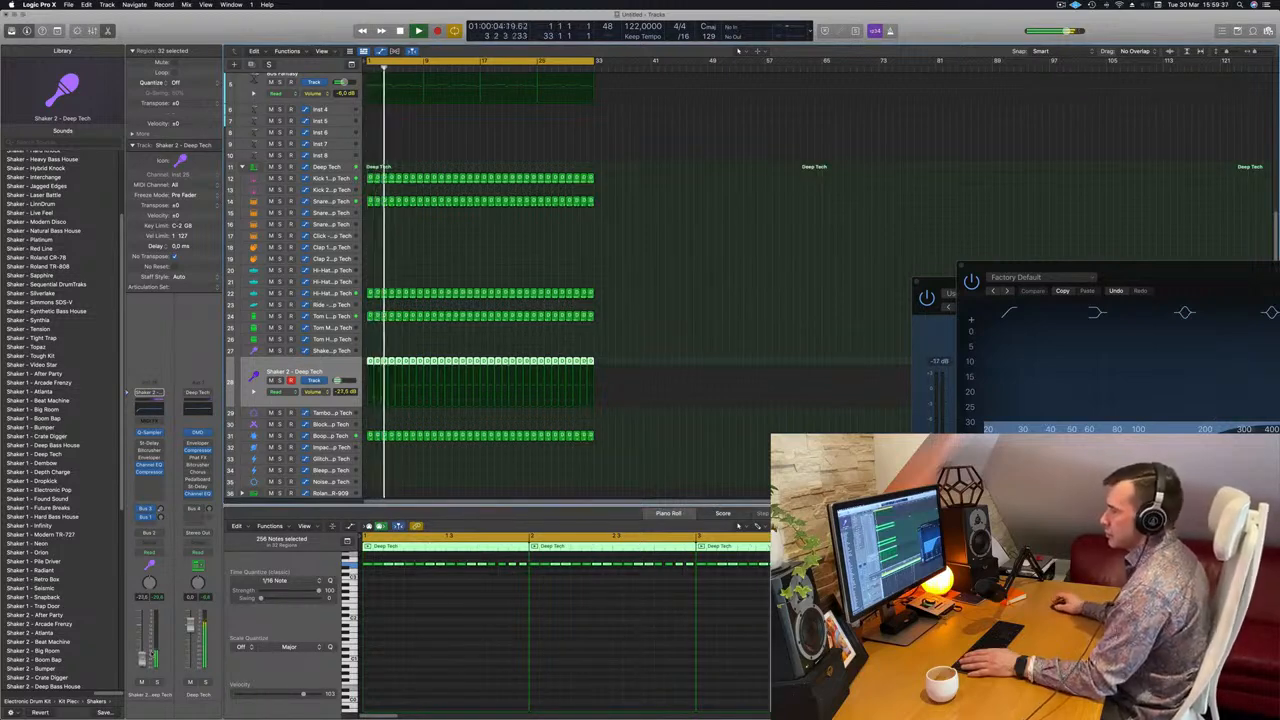
pyautogui.click(689, 240)
pyautogui.scroll(5, 673, 244)
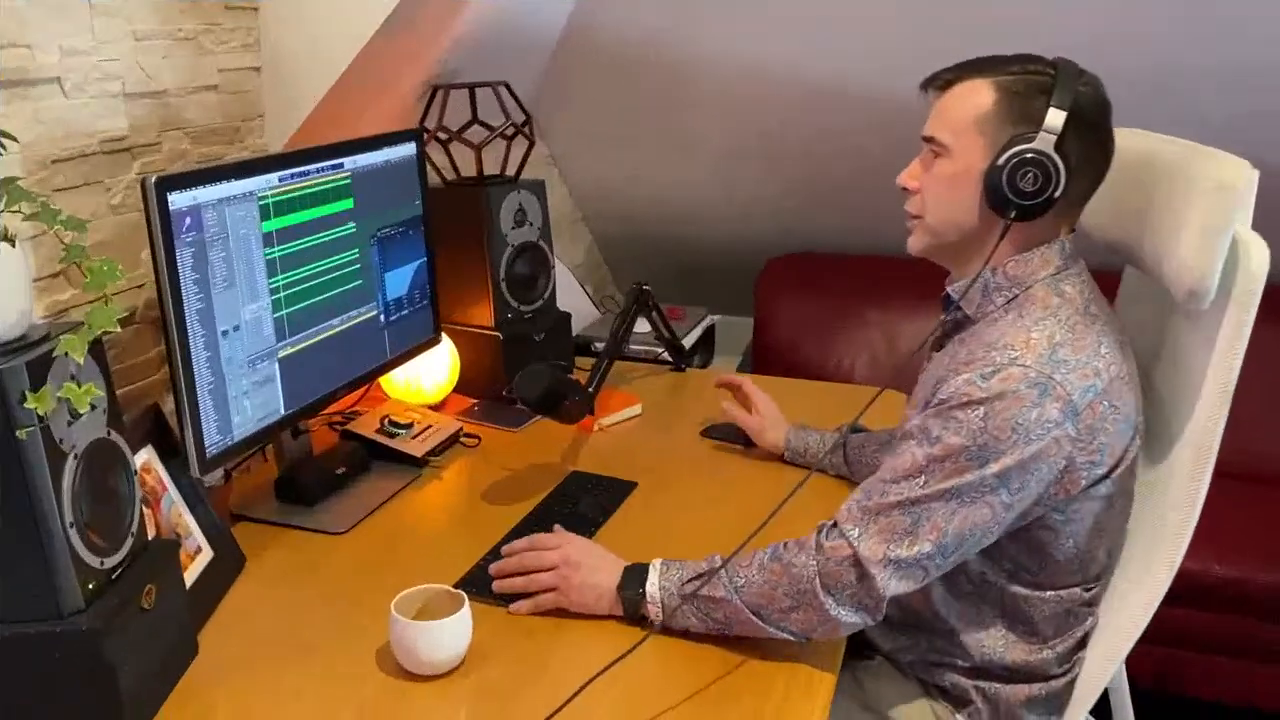